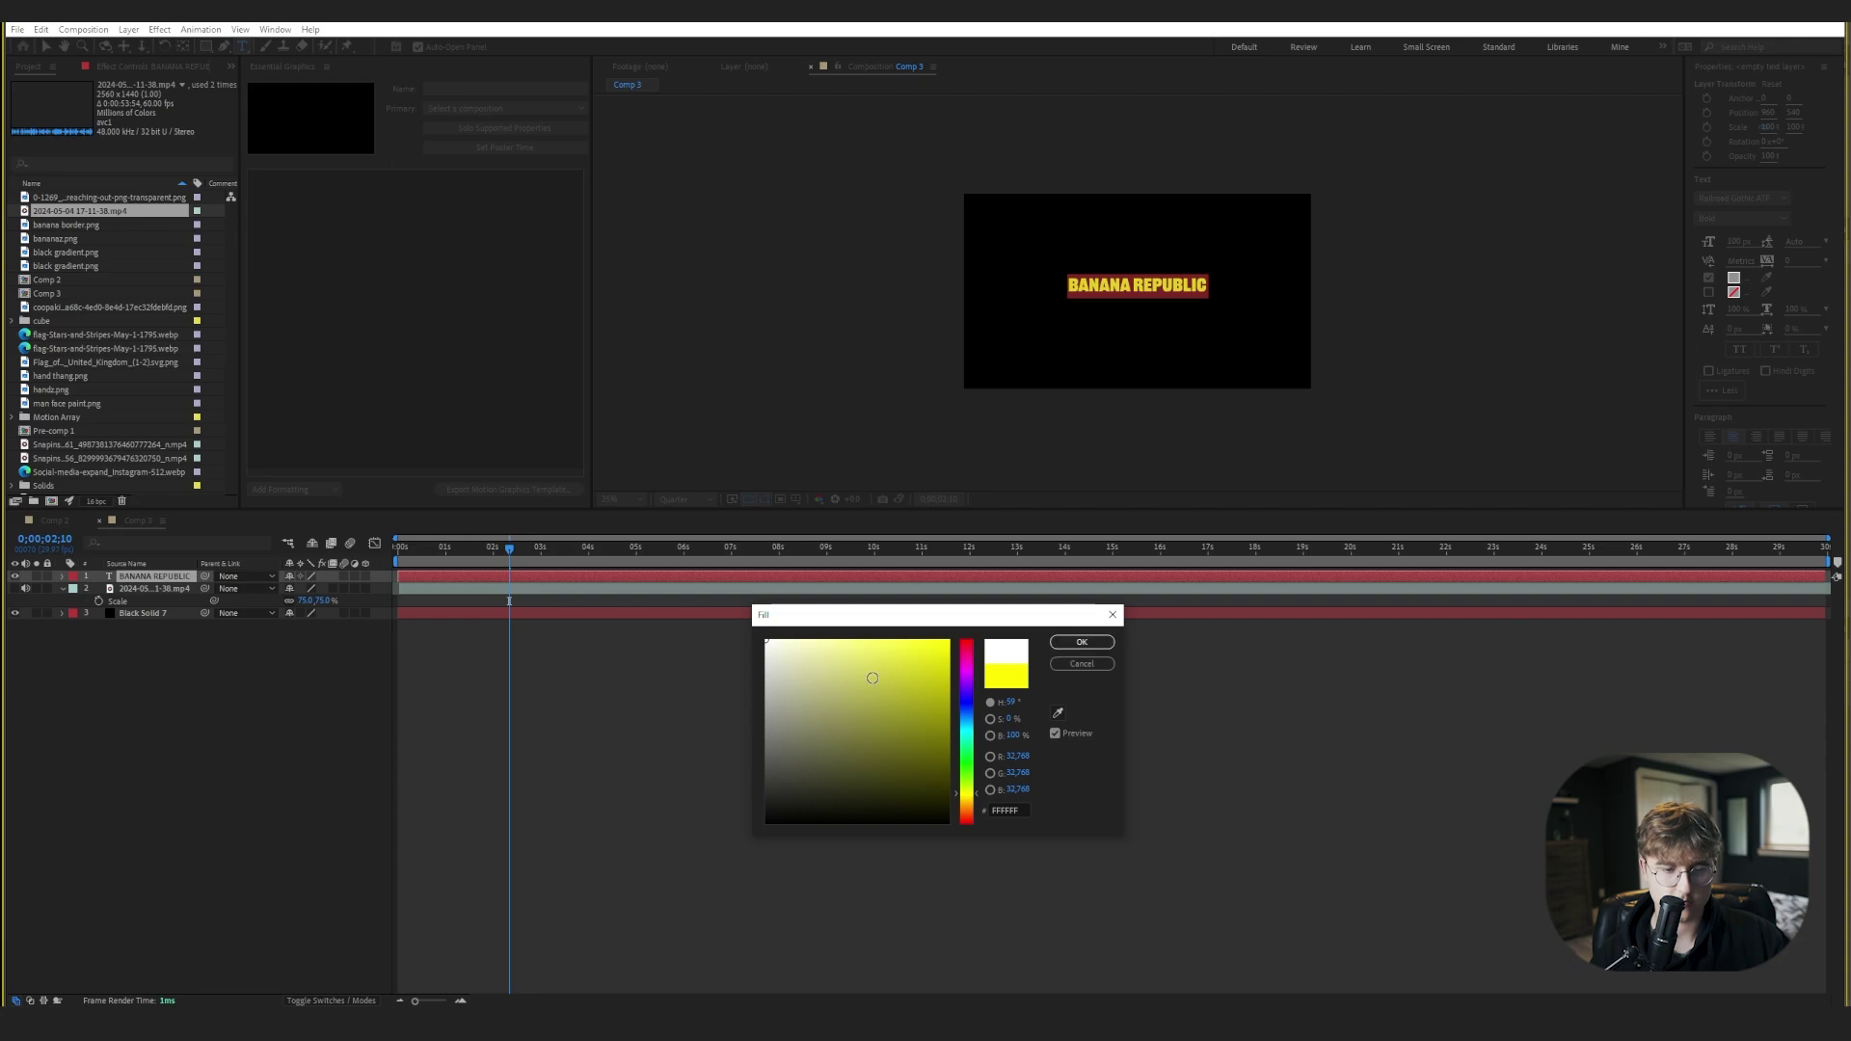
# - Change the BANANA REPUBLIC text fill to black and hide the black background solid
pyautogui.moveTo(769, 761); pyautogui.dragTo(769, 826)
pyautogui.click(1078, 642)
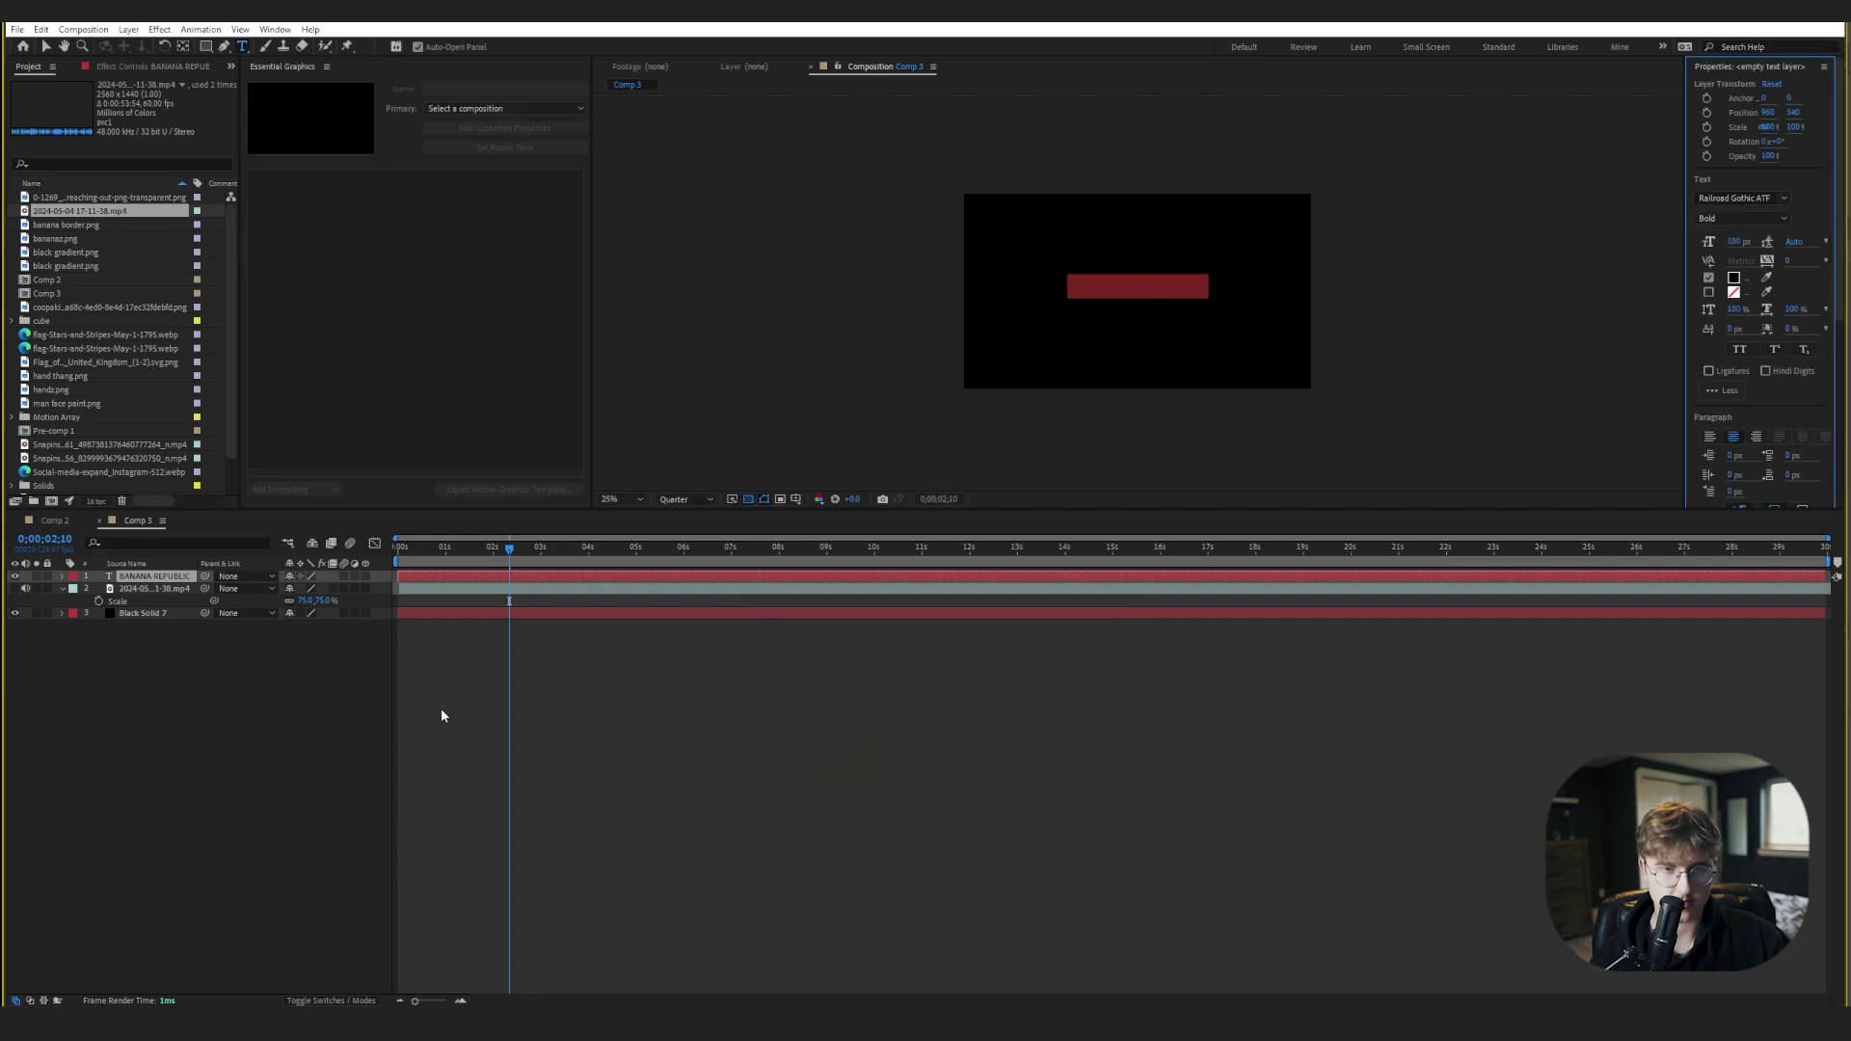
pyautogui.click(154, 642)
pyautogui.click(14, 613)
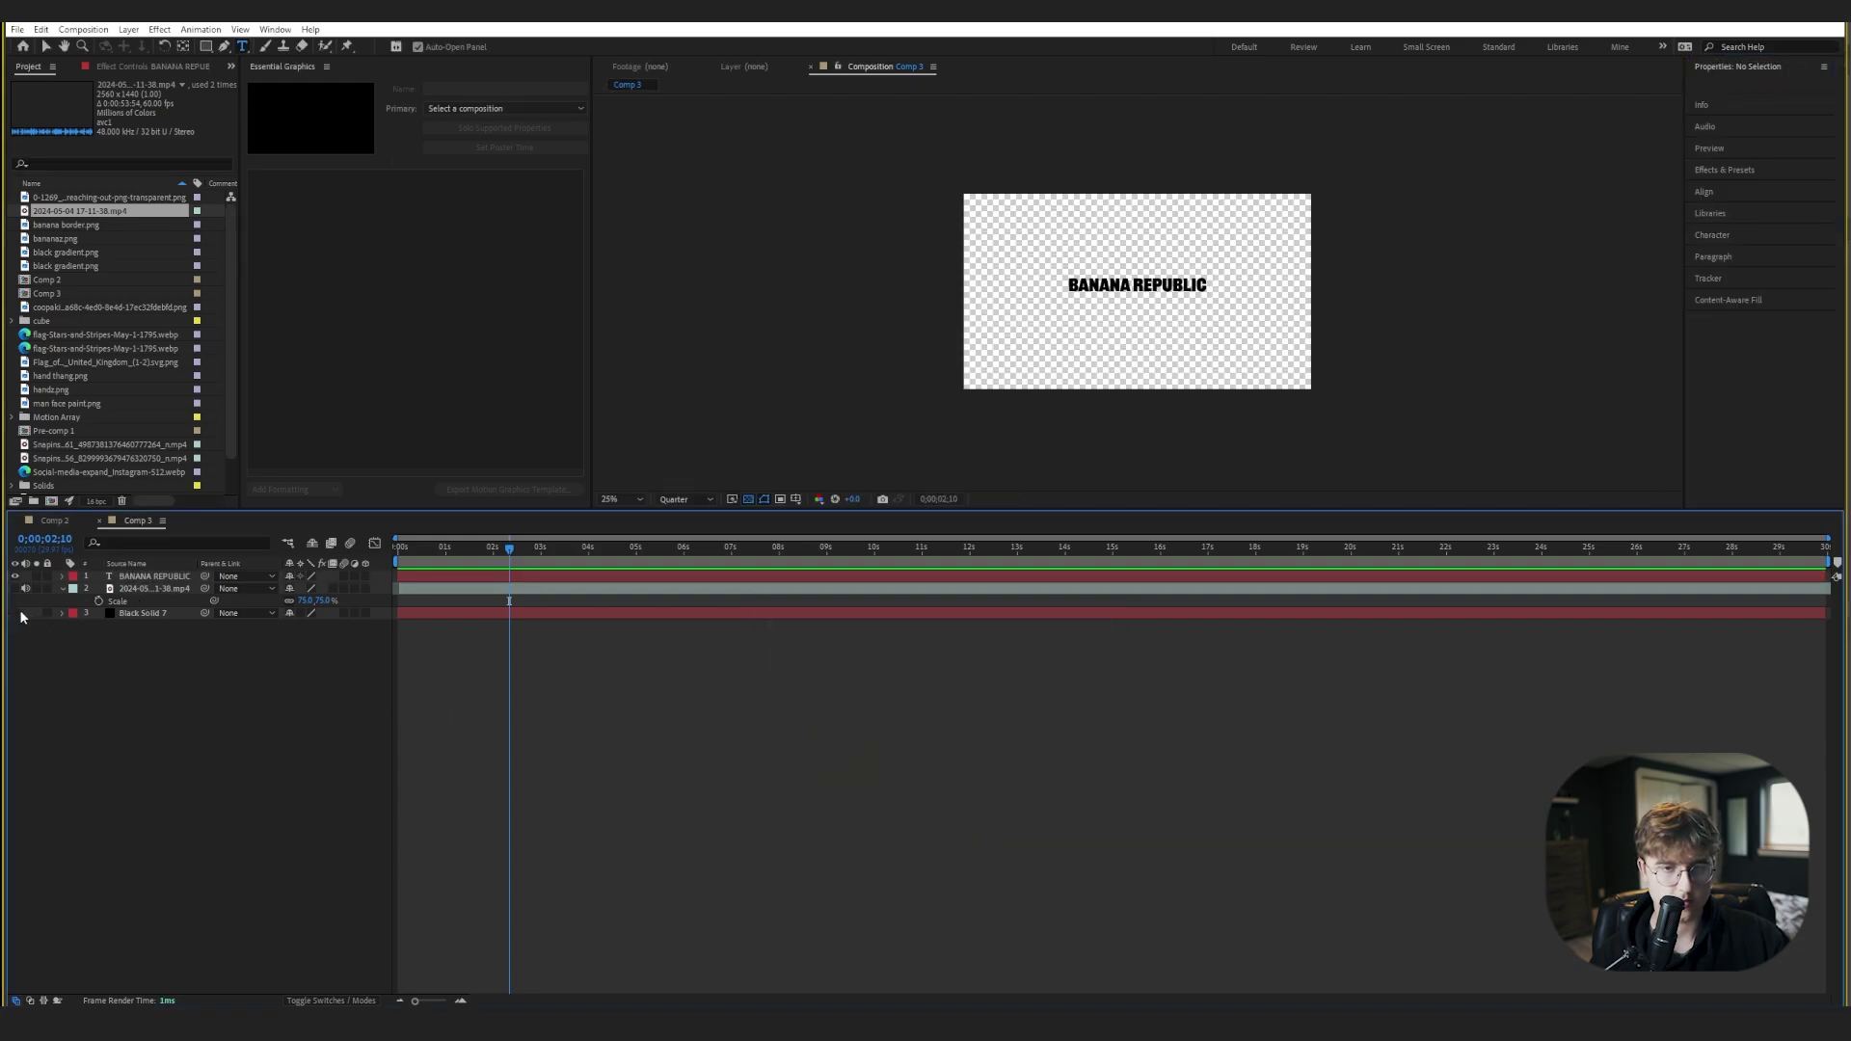
pyautogui.click(140, 613)
pyautogui.rightClick(159, 730)
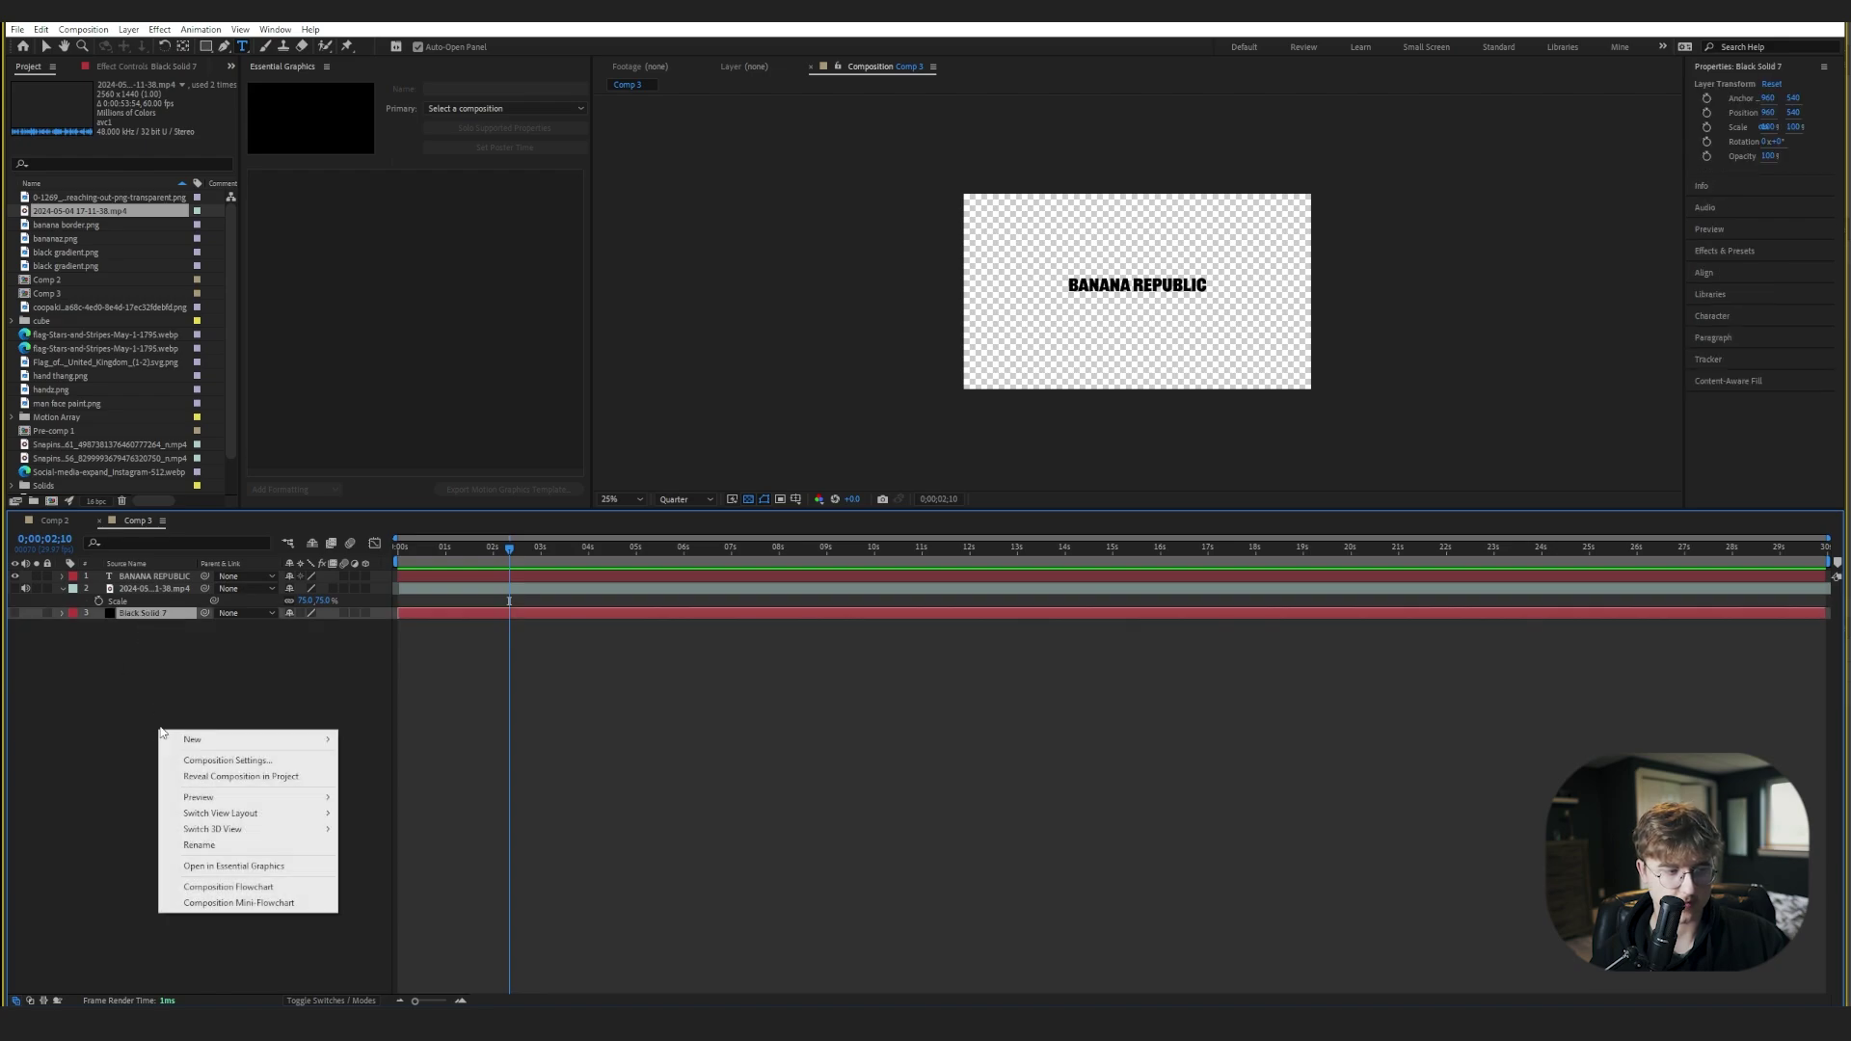
pyautogui.moveTo(203, 739)
pyautogui.click(273, 702)
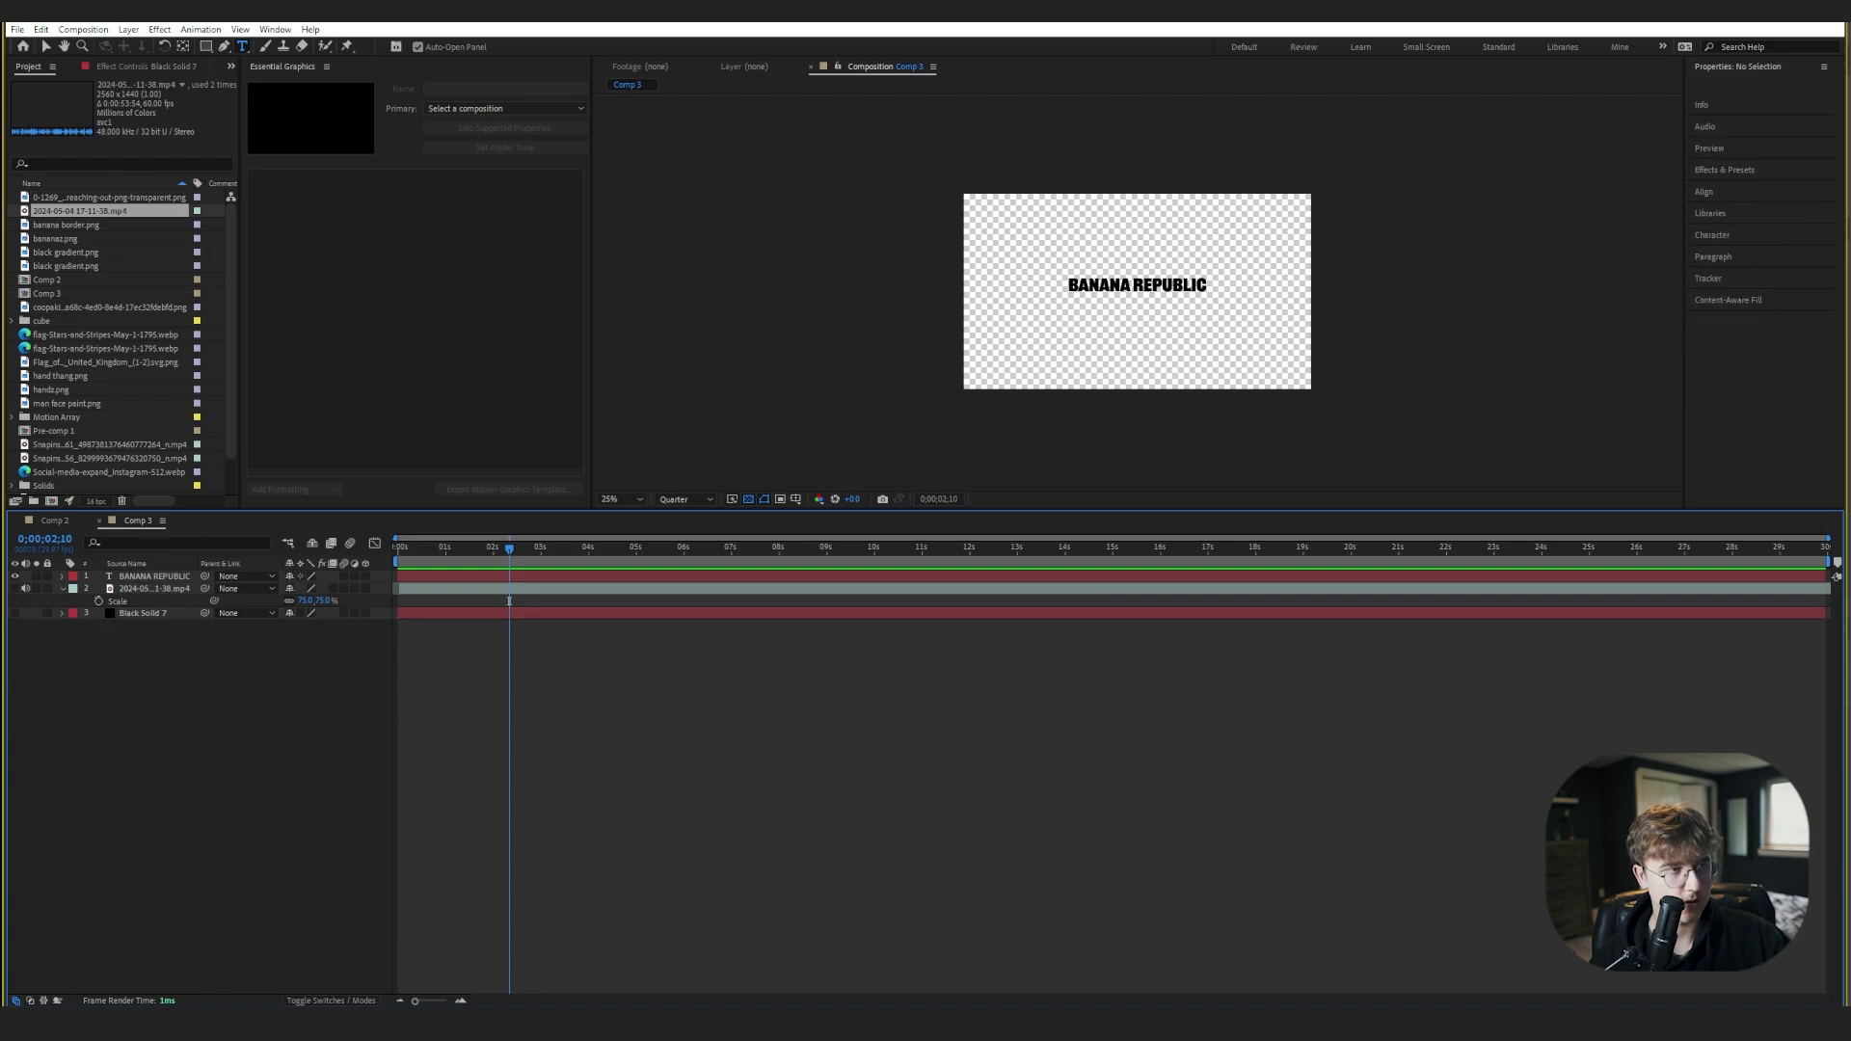
# - Draw a wide rectangle shape about 304 px tall around the BANANA REPUBLIC text as a new shape layer
pyautogui.click(206, 46)
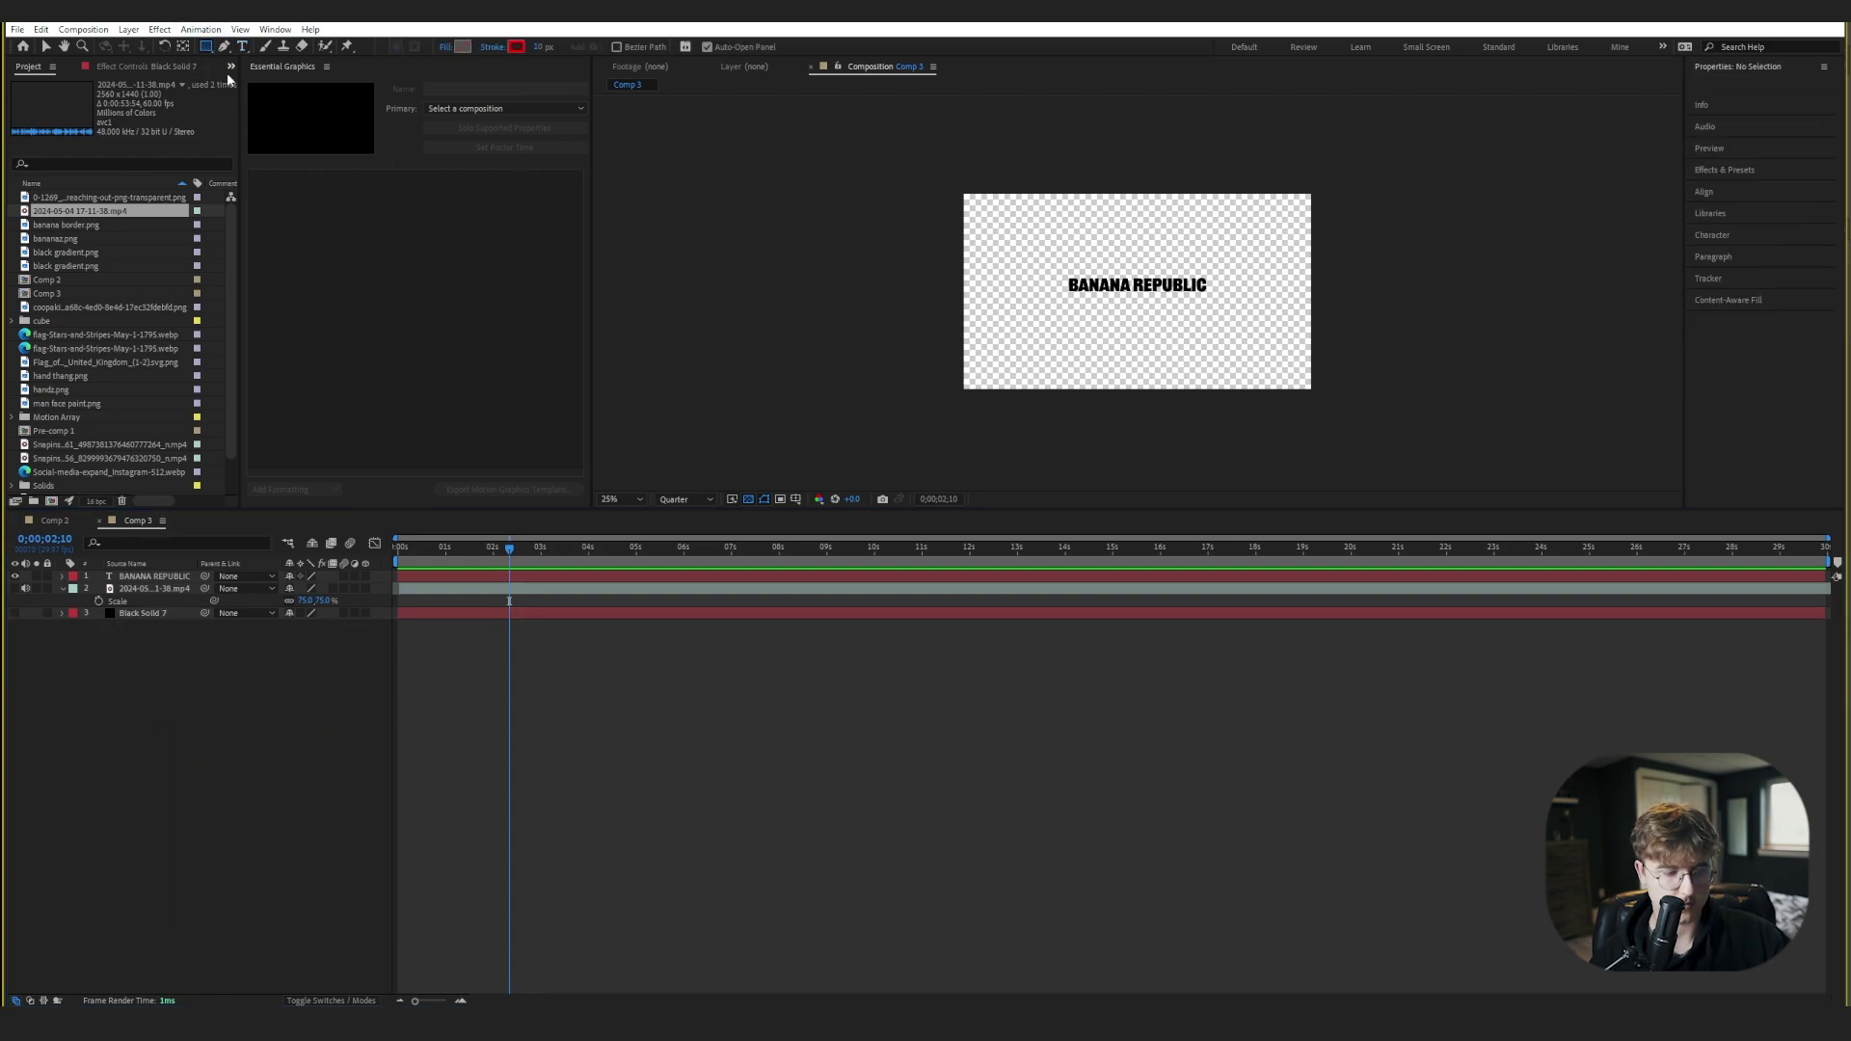
pyautogui.press('q')
pyautogui.click(204, 45)
pyautogui.press('q')
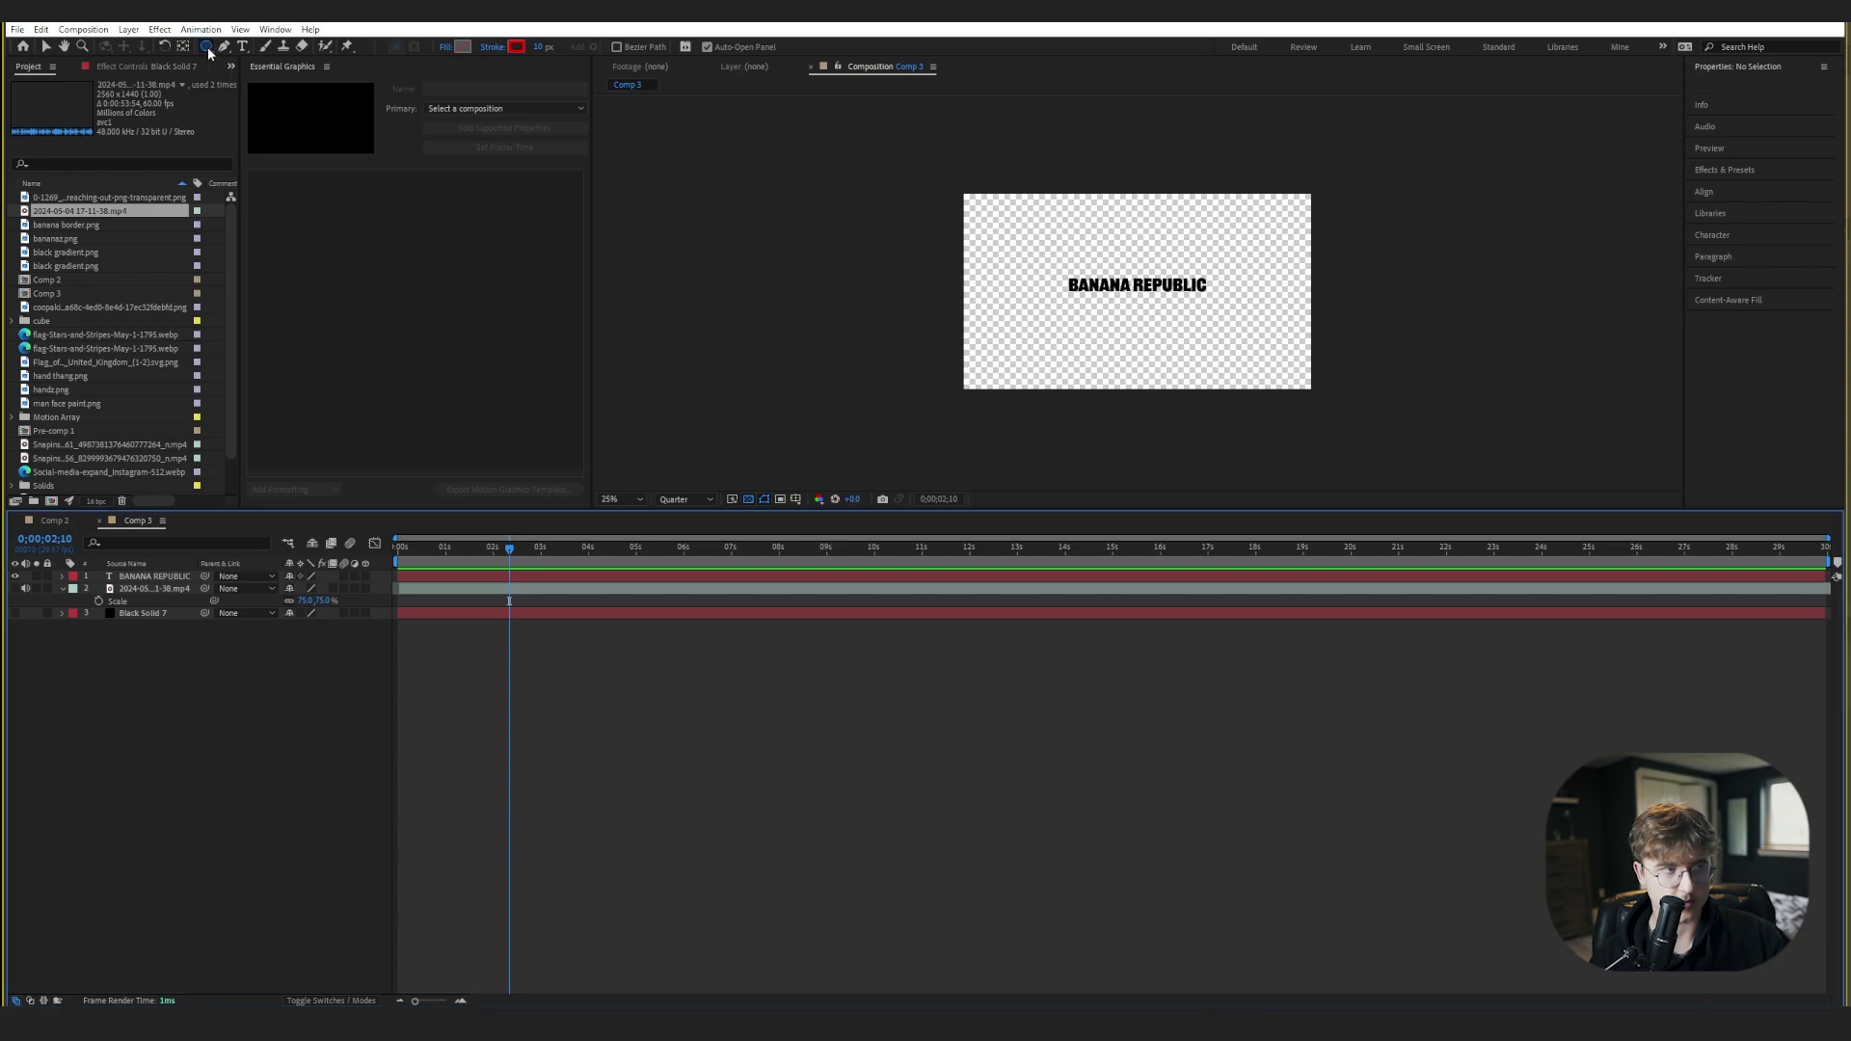
pyautogui.moveTo(1016, 262); pyautogui.dragTo(1327, 316)
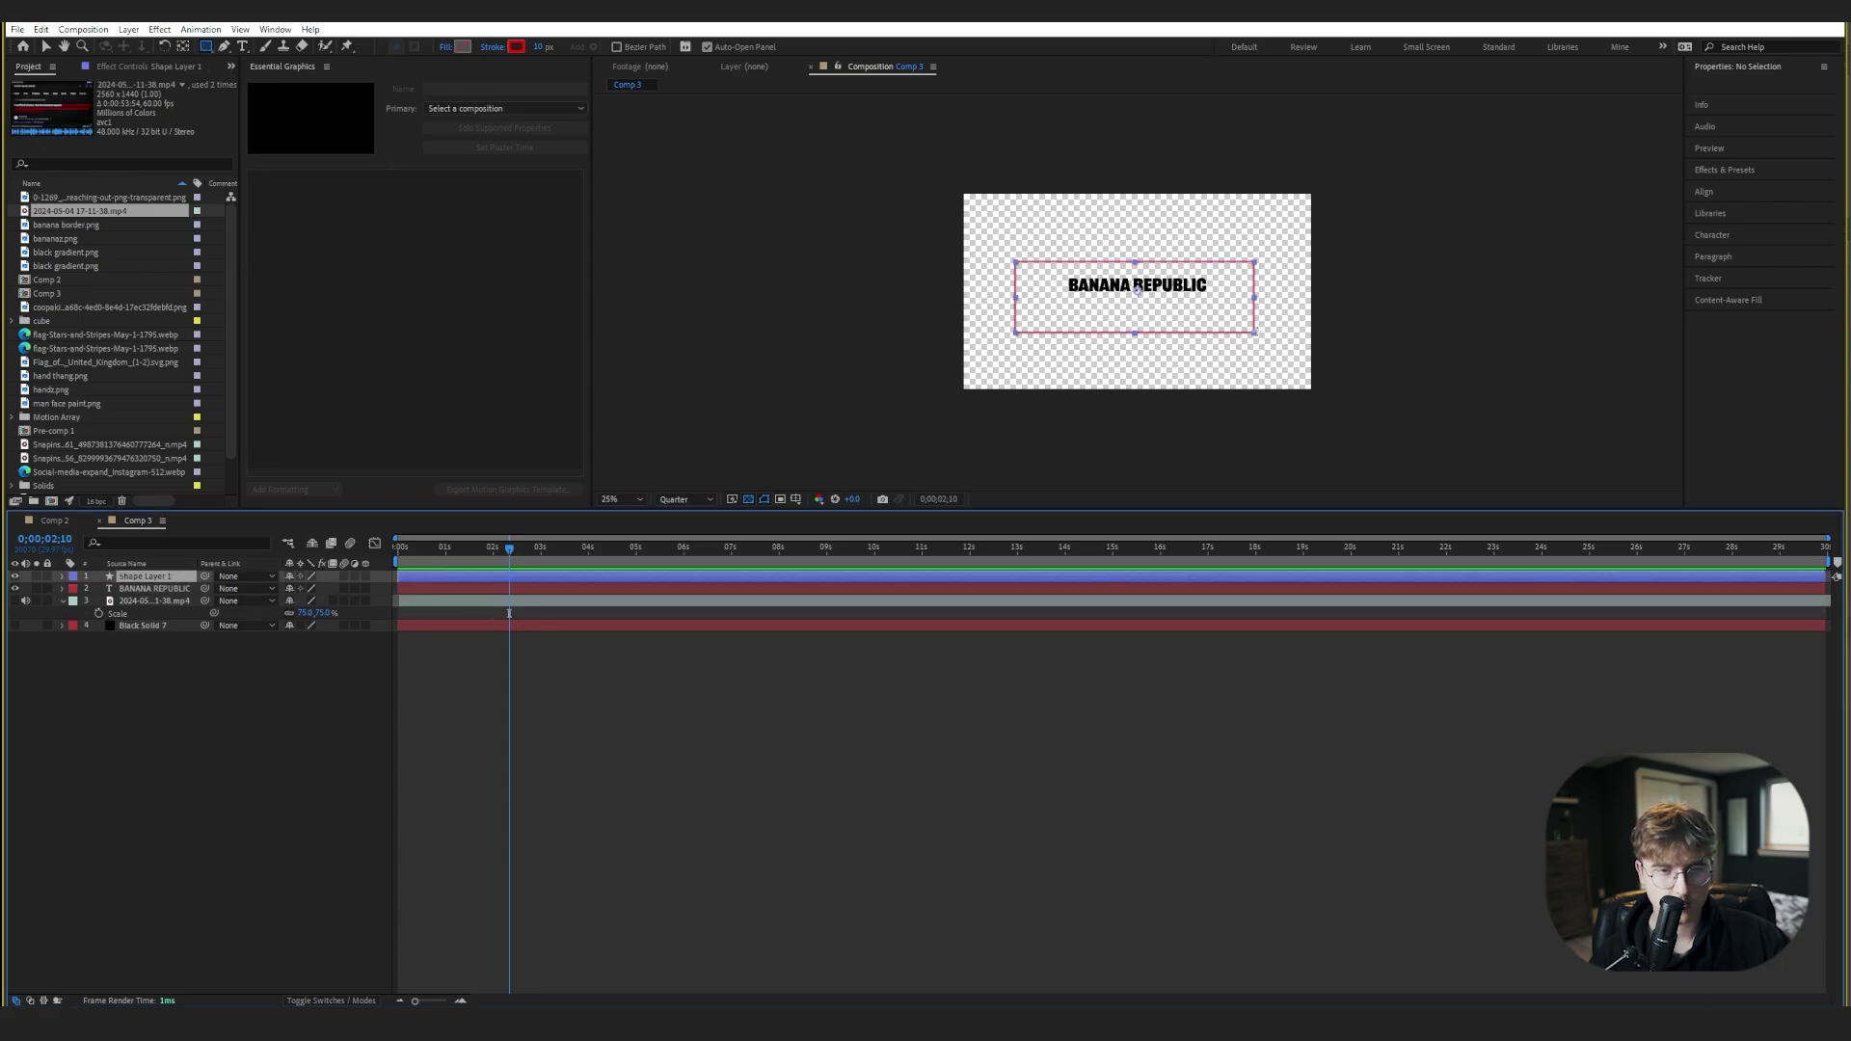
# - Set the rectangle's stroke color to yellow FFF000
pyautogui.click(1768, 369)
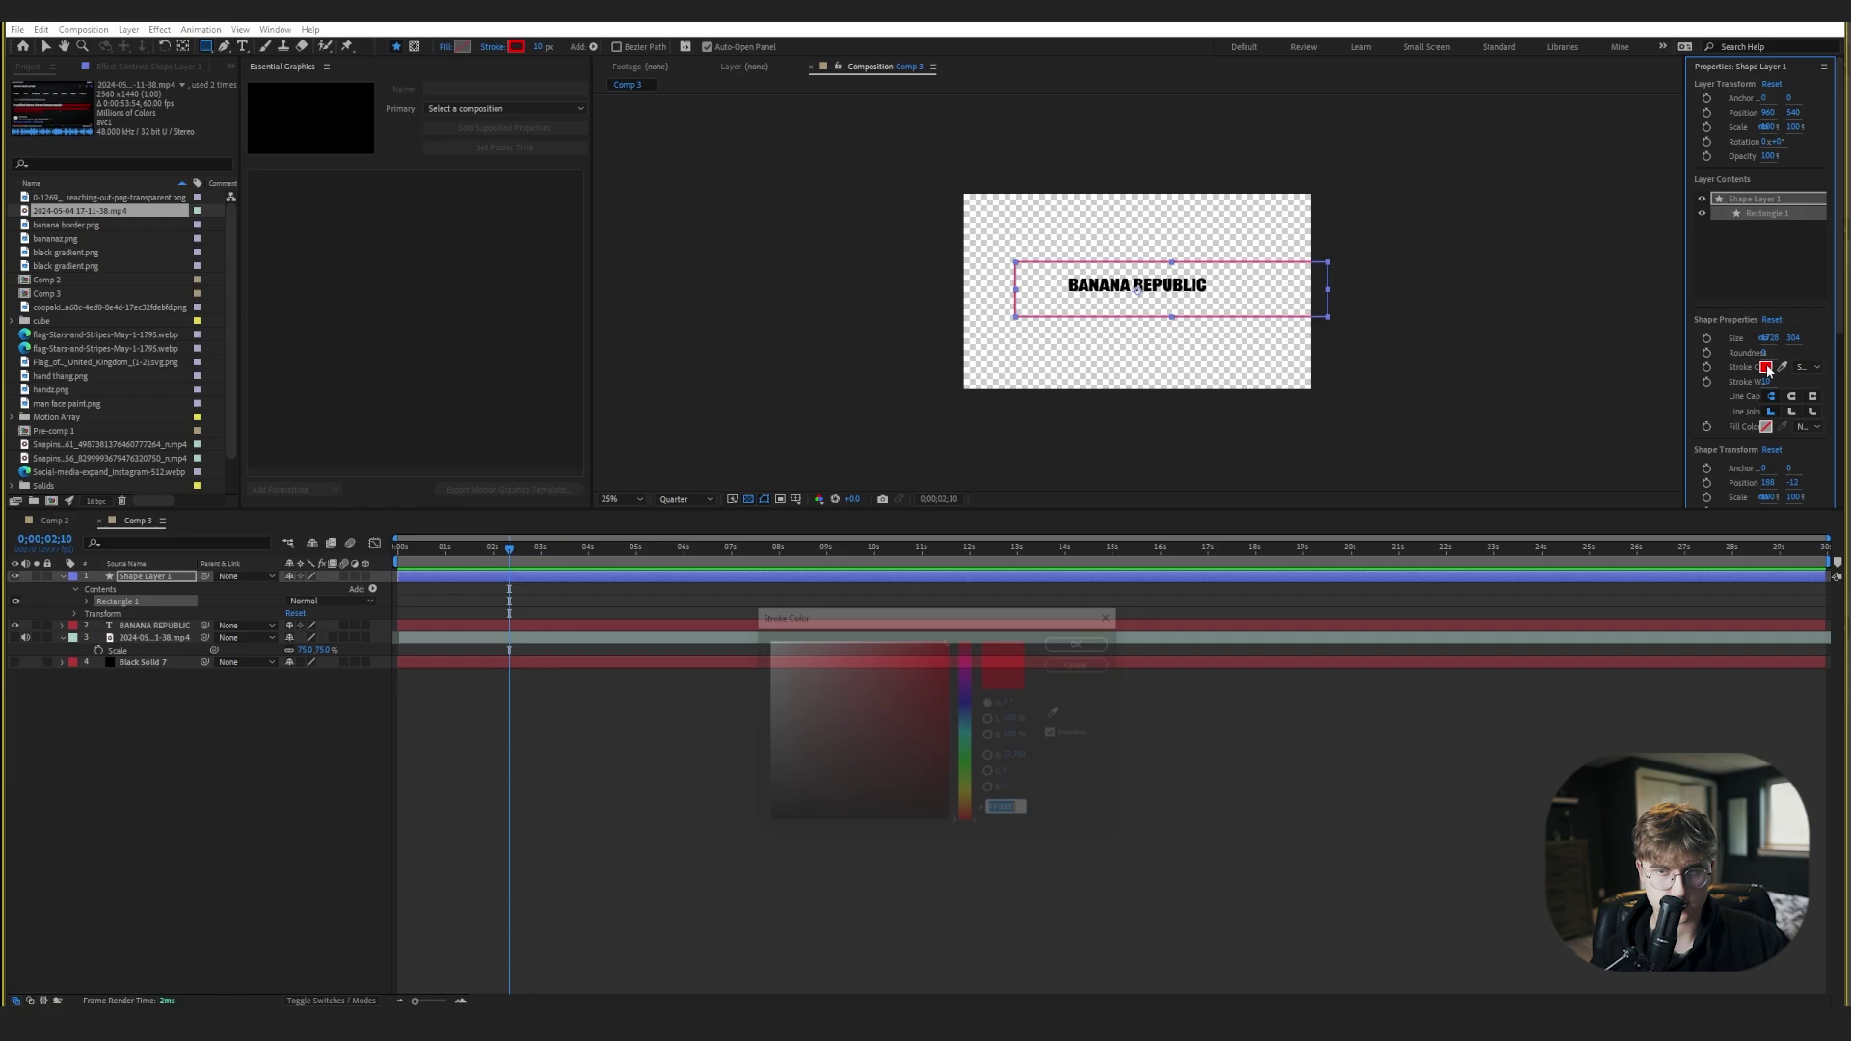
pyautogui.write('FFFF00')
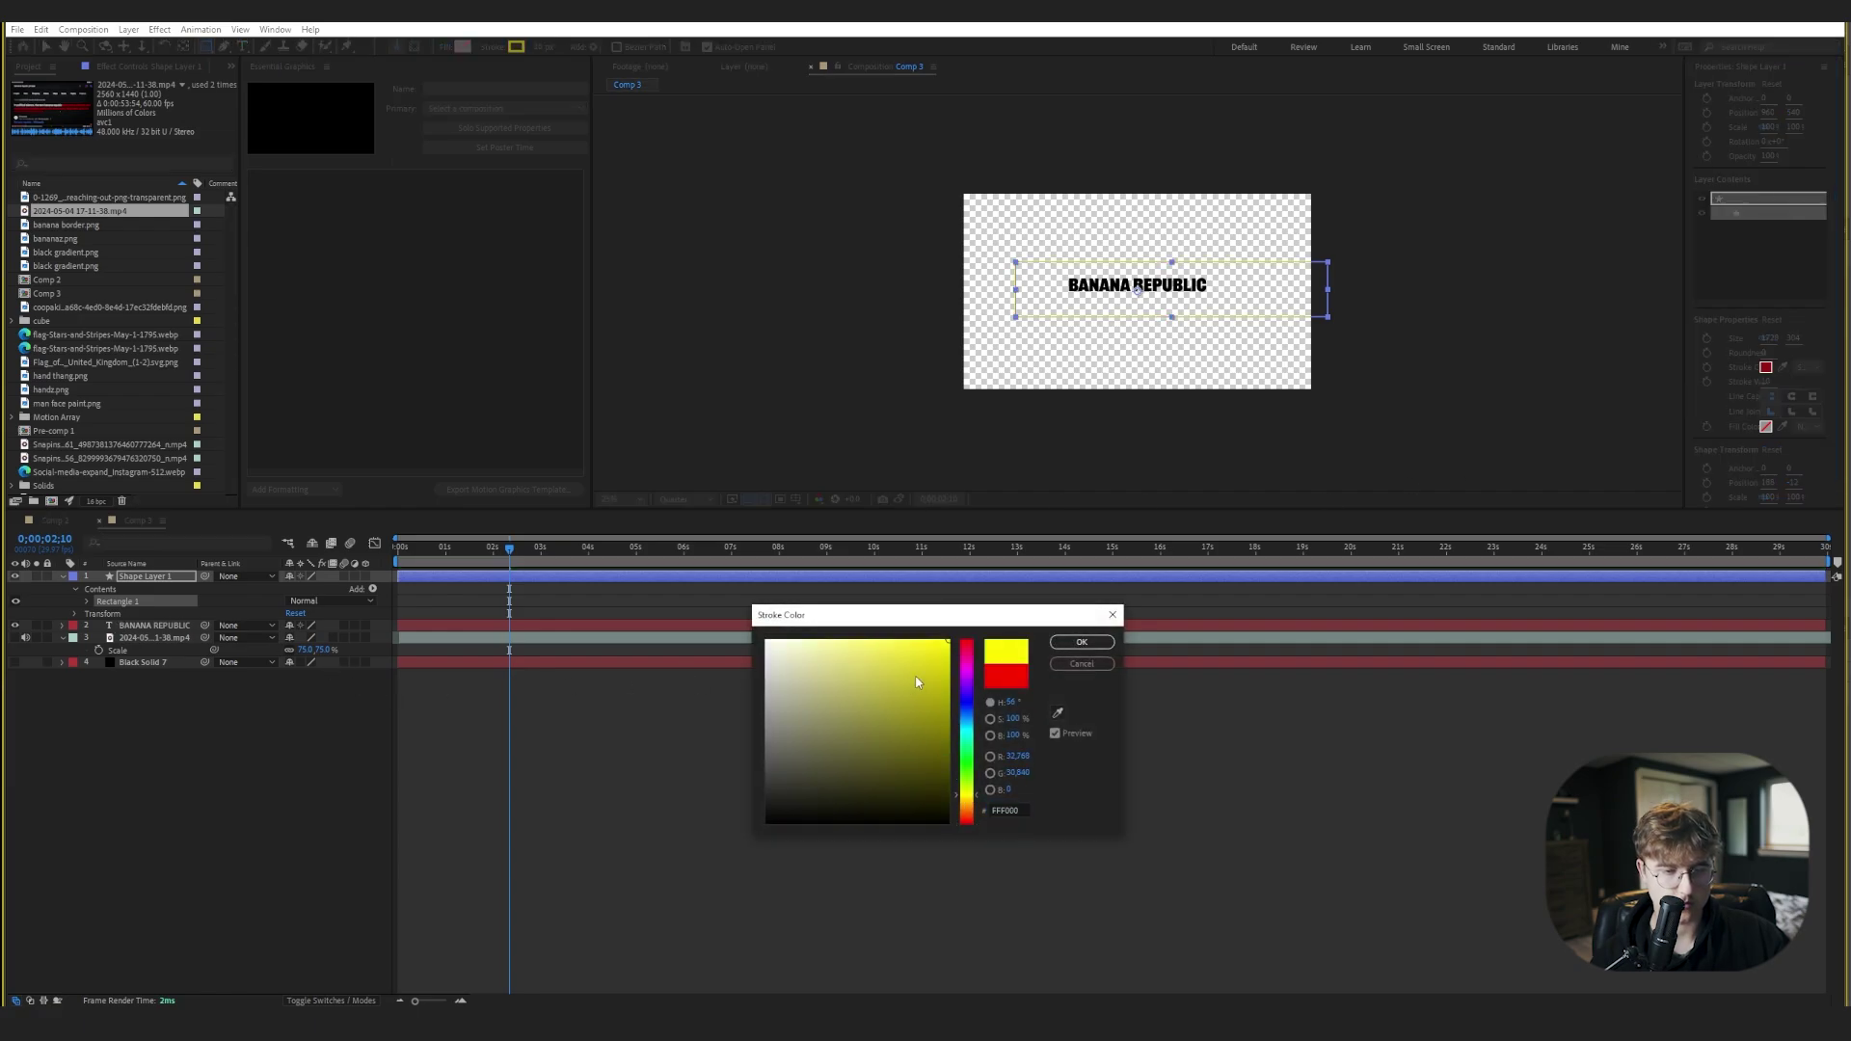
pyautogui.press('Return')
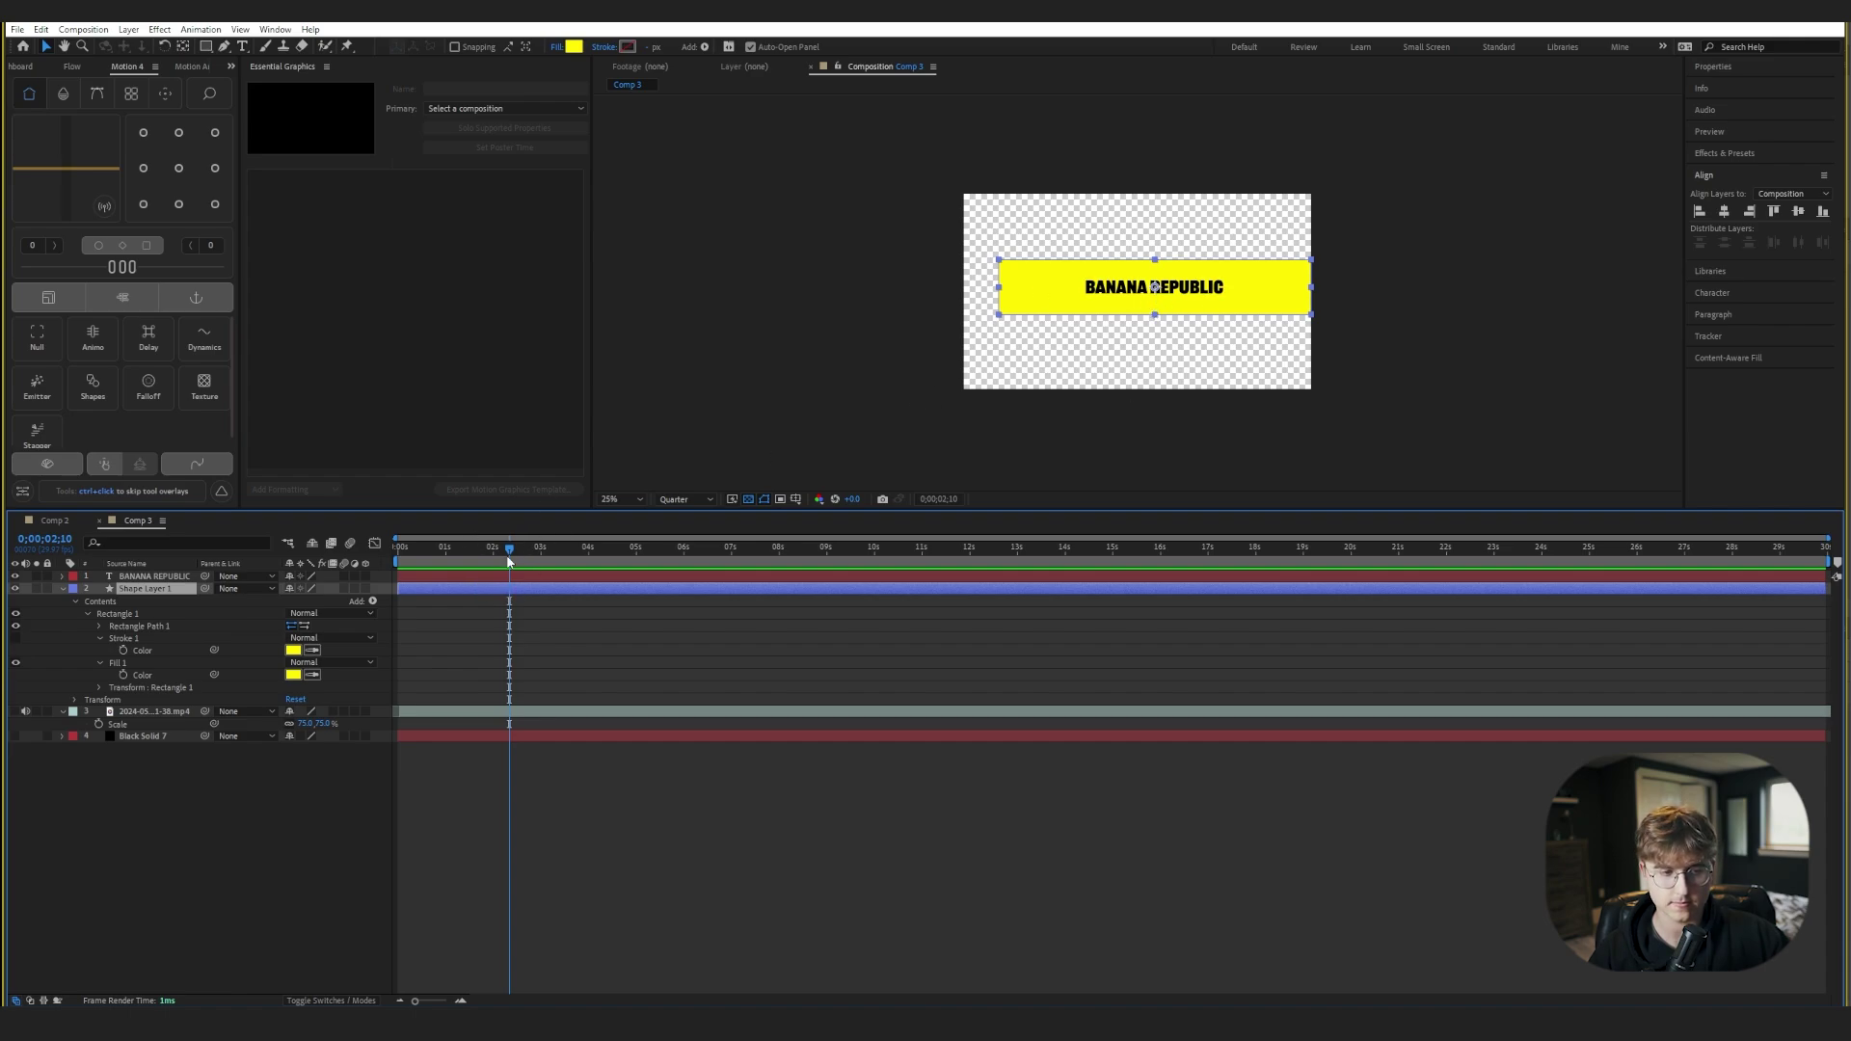
# - Move the text and yellow rectangle together to mid-frame, and center both horizontally in the composition
pyautogui.keyDown('shift'); pyautogui.click(153, 576); pyautogui.keyUp('shift')
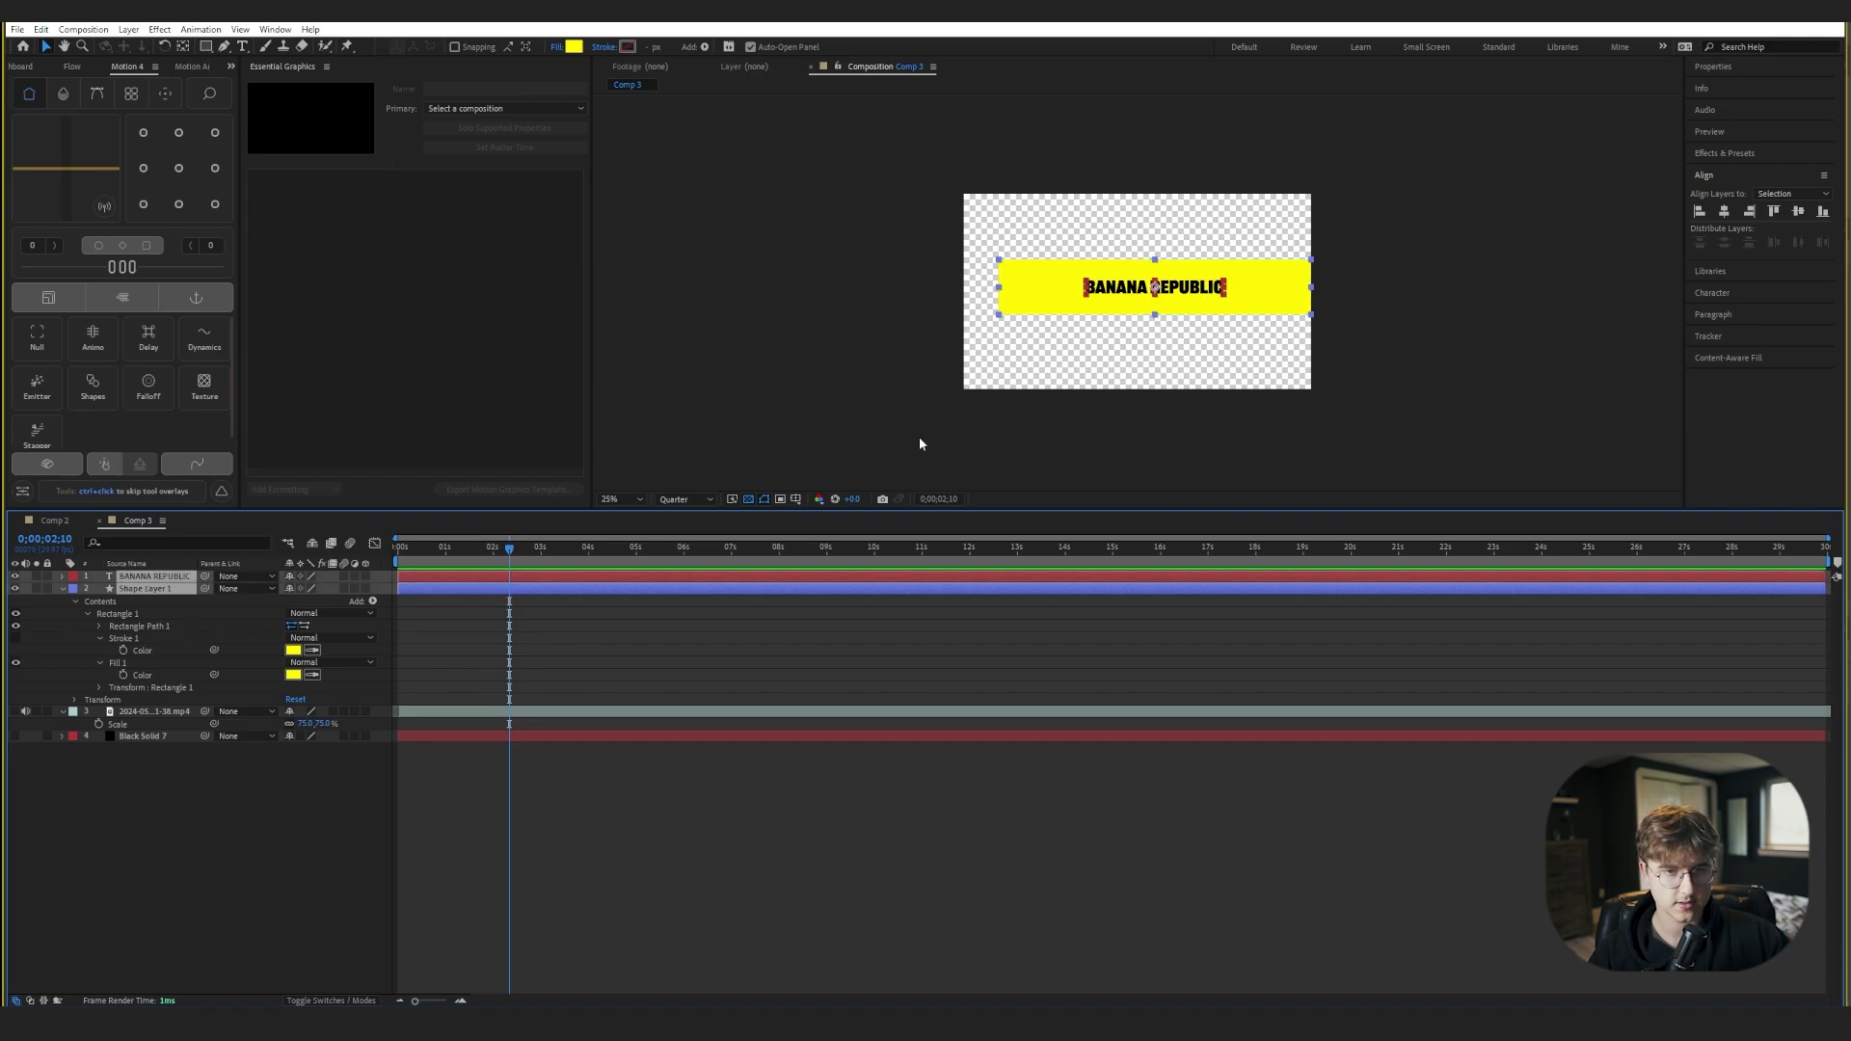
pyautogui.moveTo(1121, 309); pyautogui.dragTo(1095, 314)
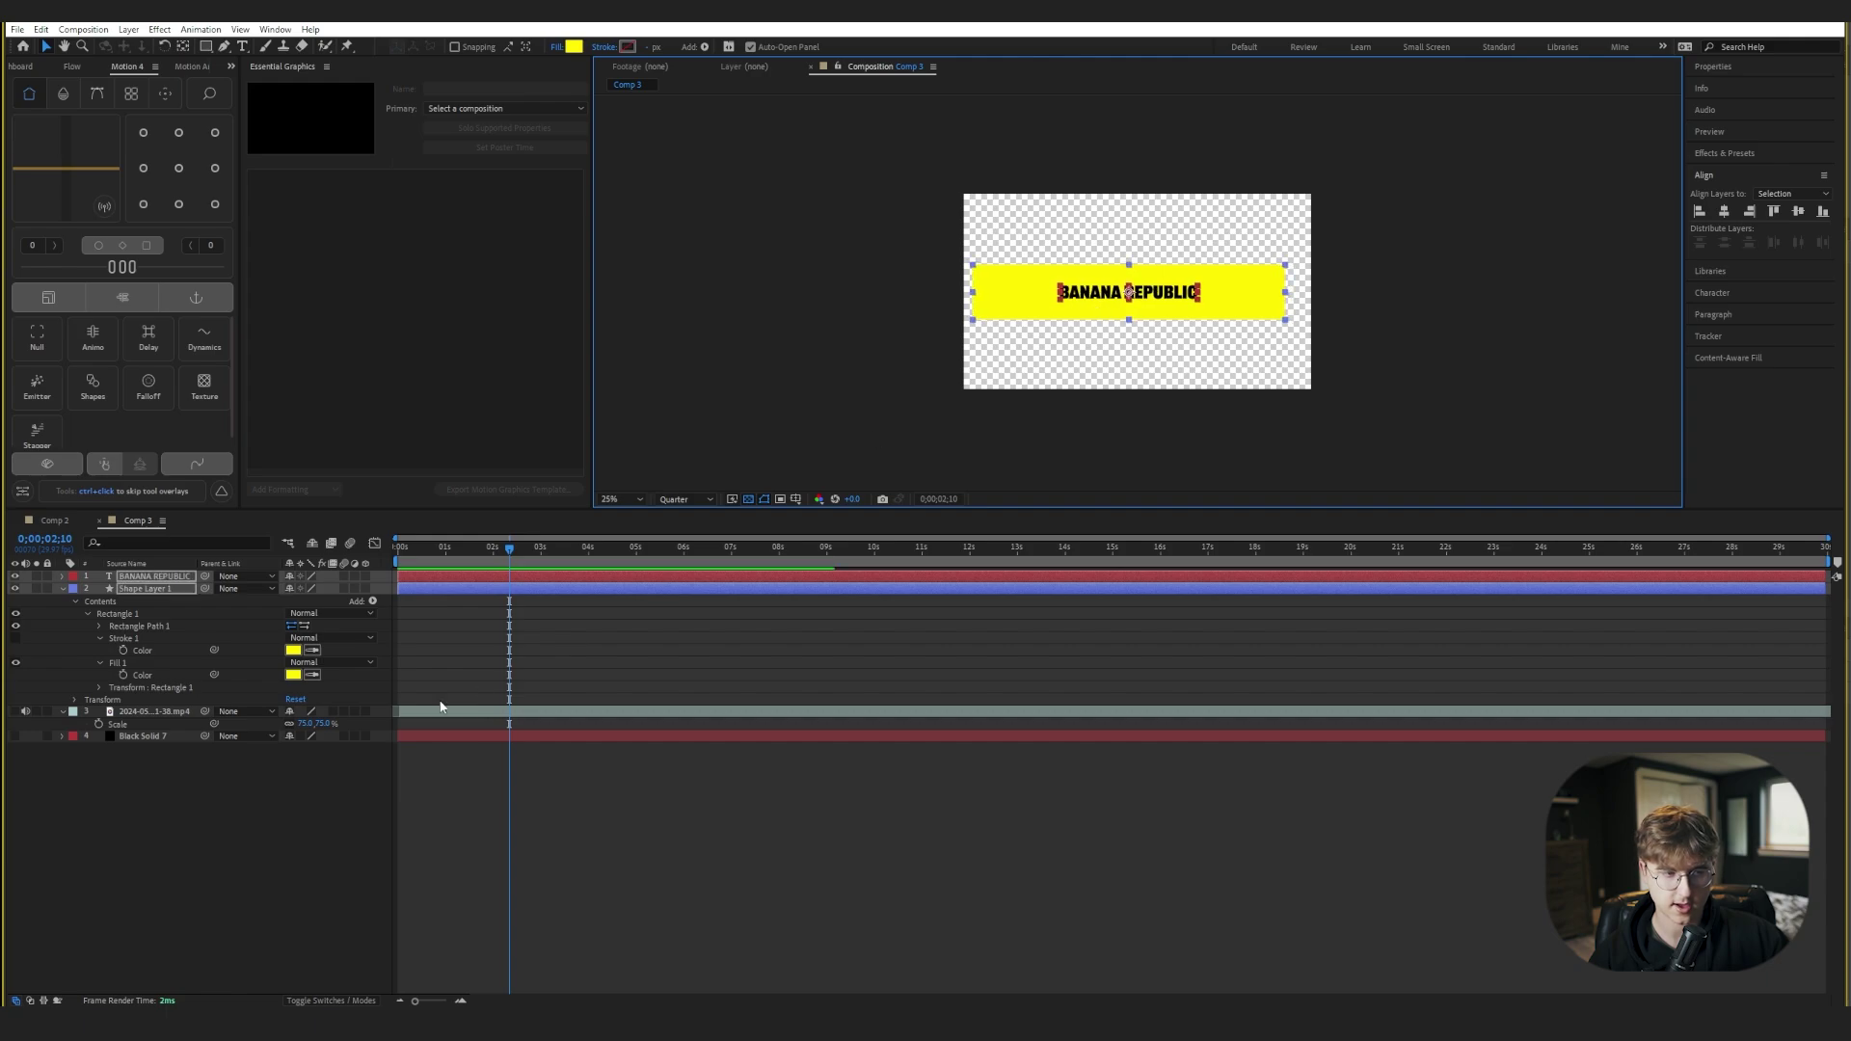
pyautogui.click(206, 748)
pyautogui.click(154, 576)
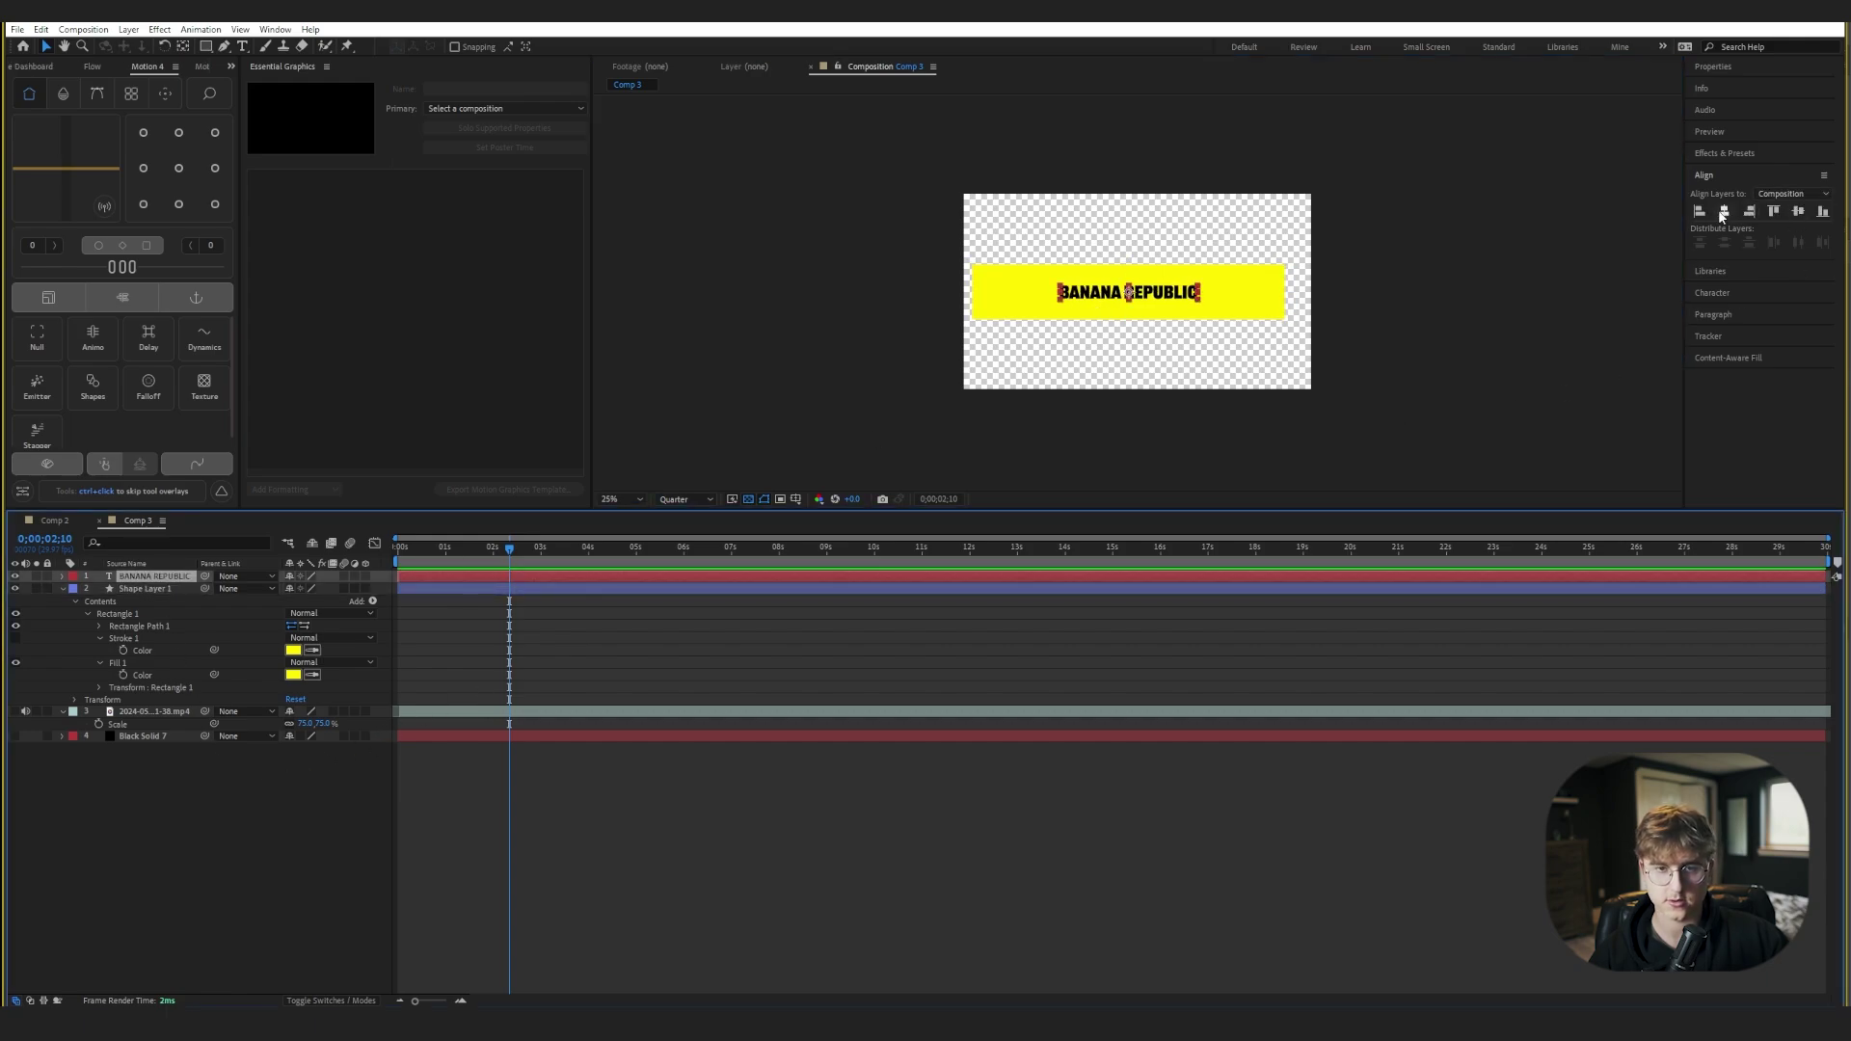
pyautogui.click(1723, 212)
pyautogui.click(1798, 211)
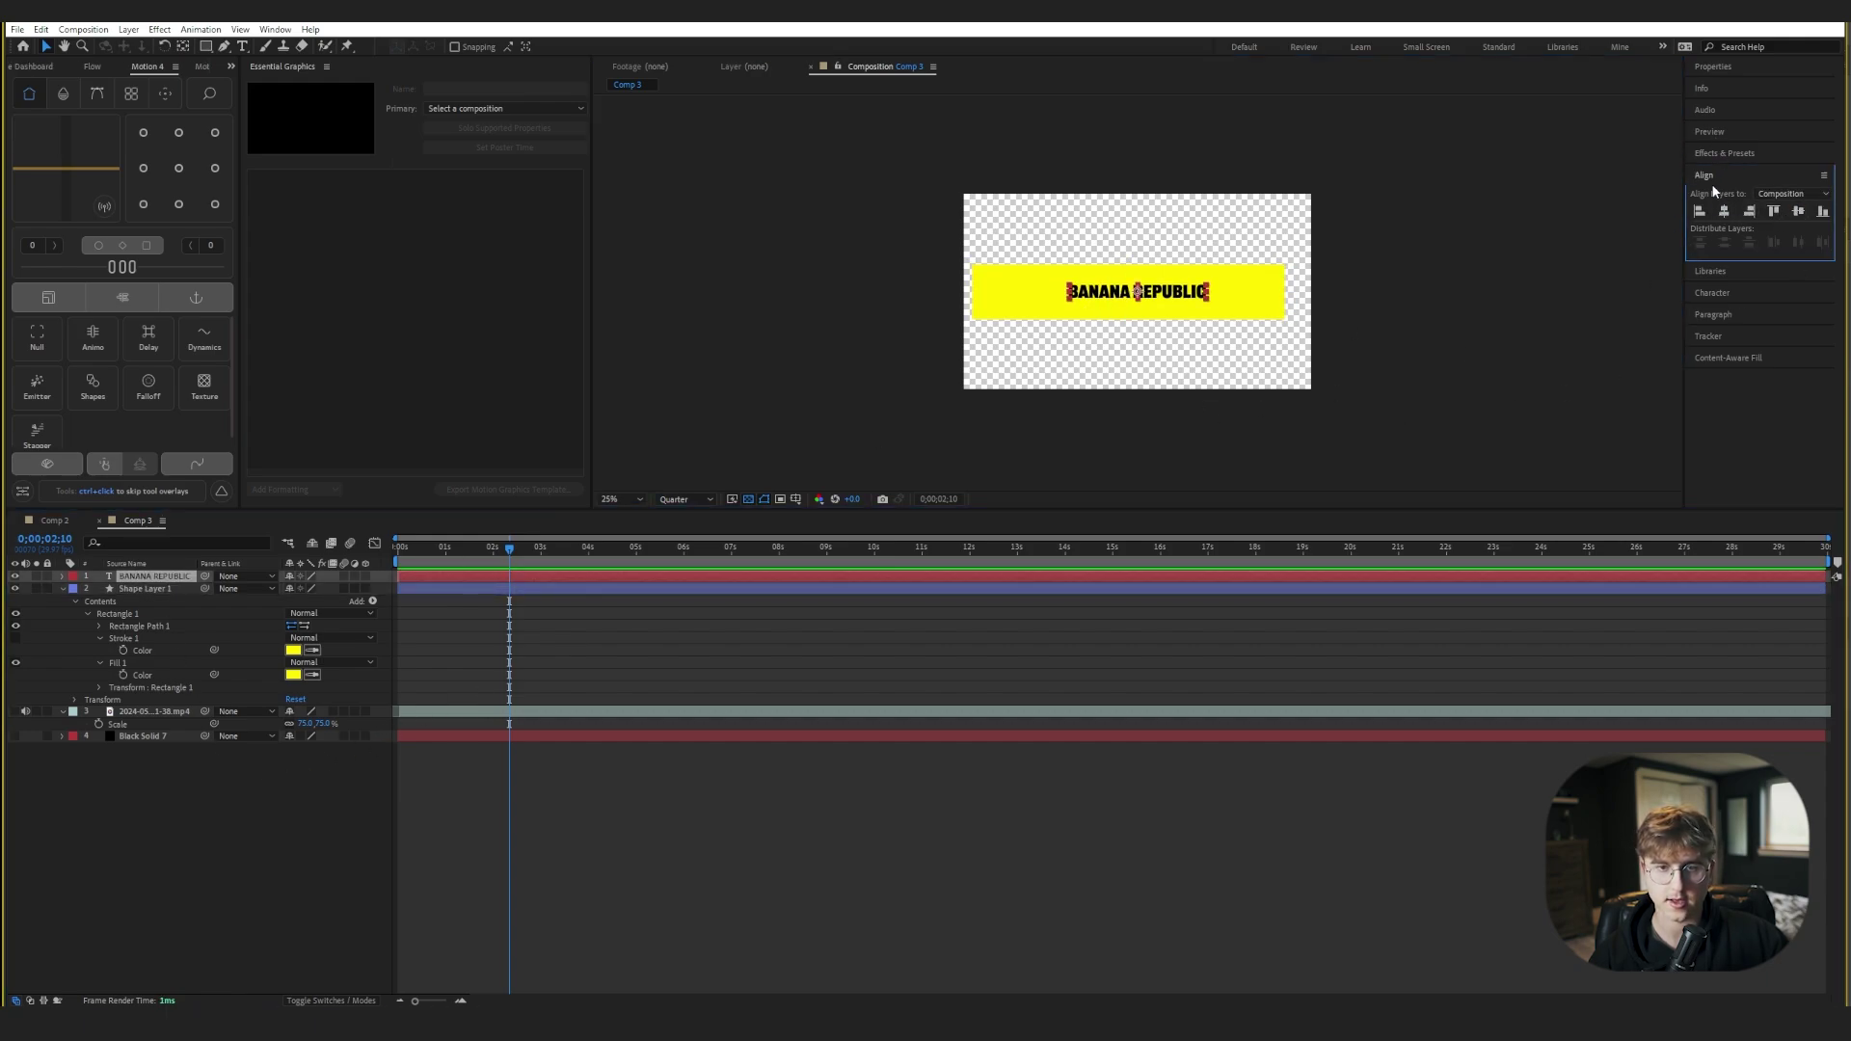
pyautogui.click(155, 588)
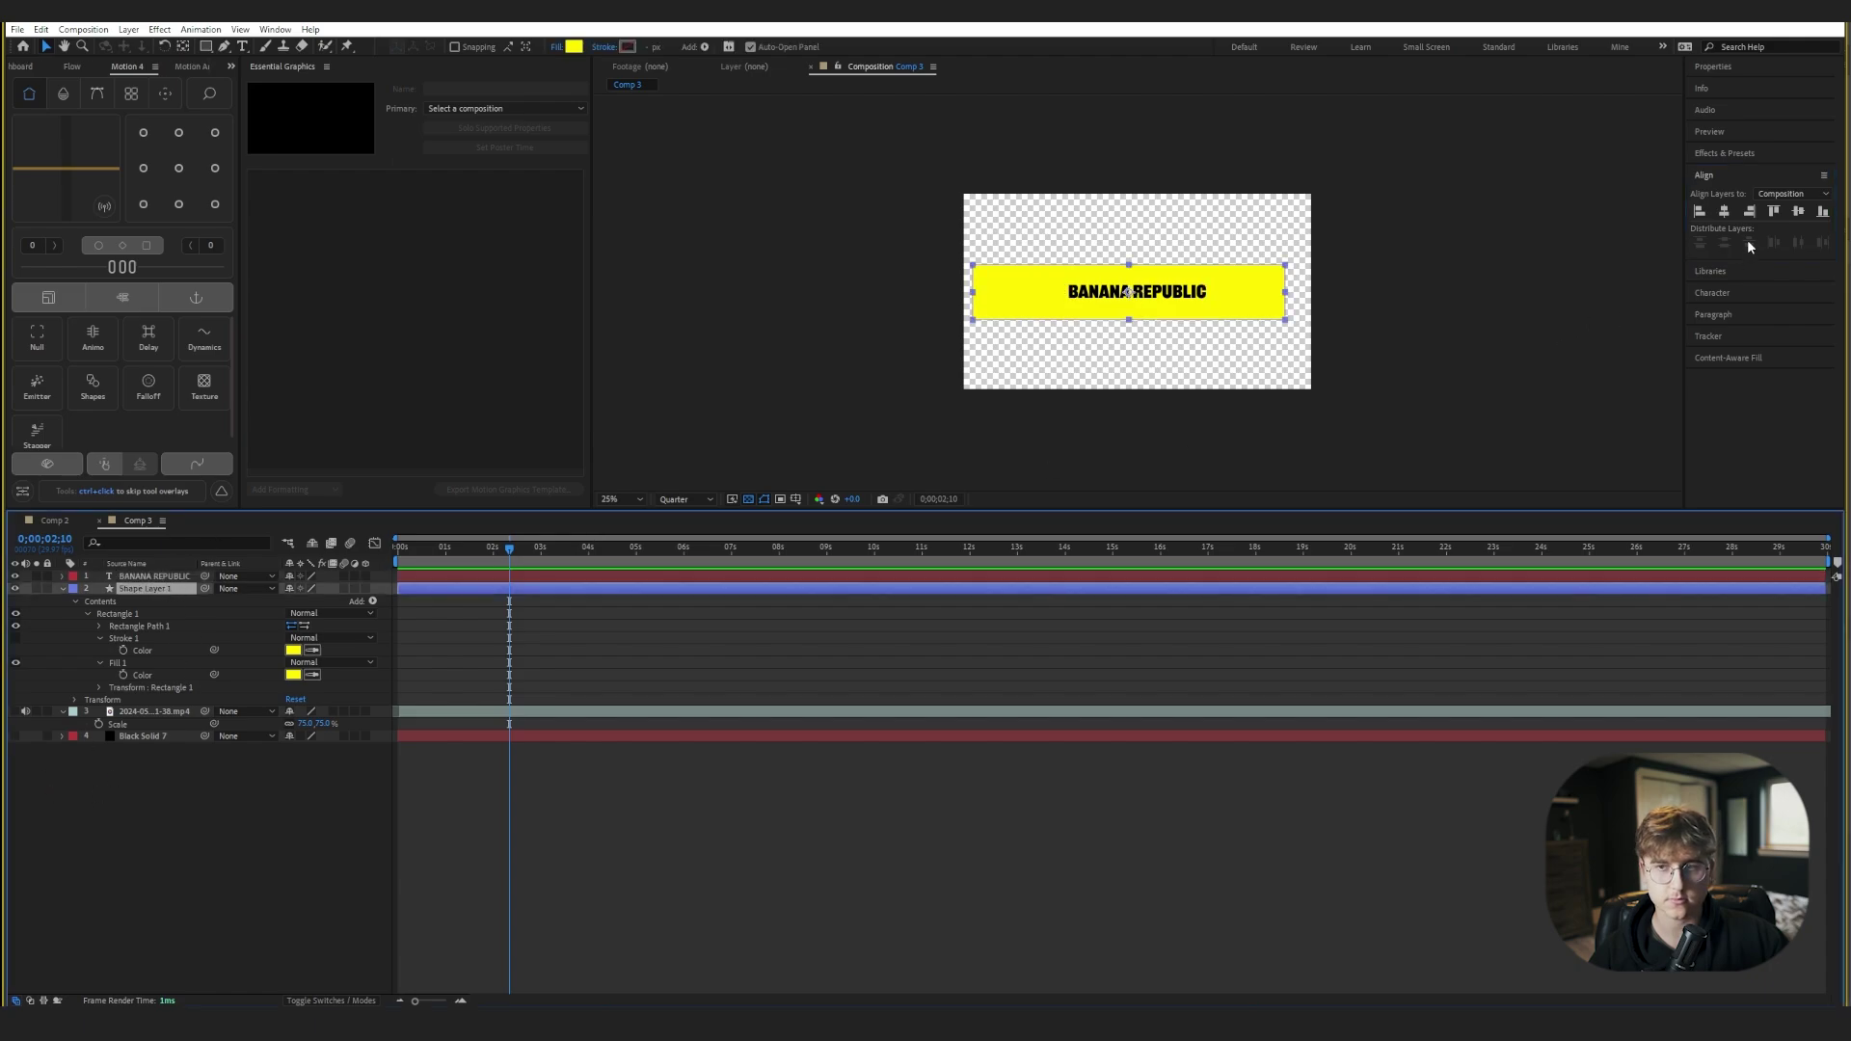
pyautogui.click(1726, 211)
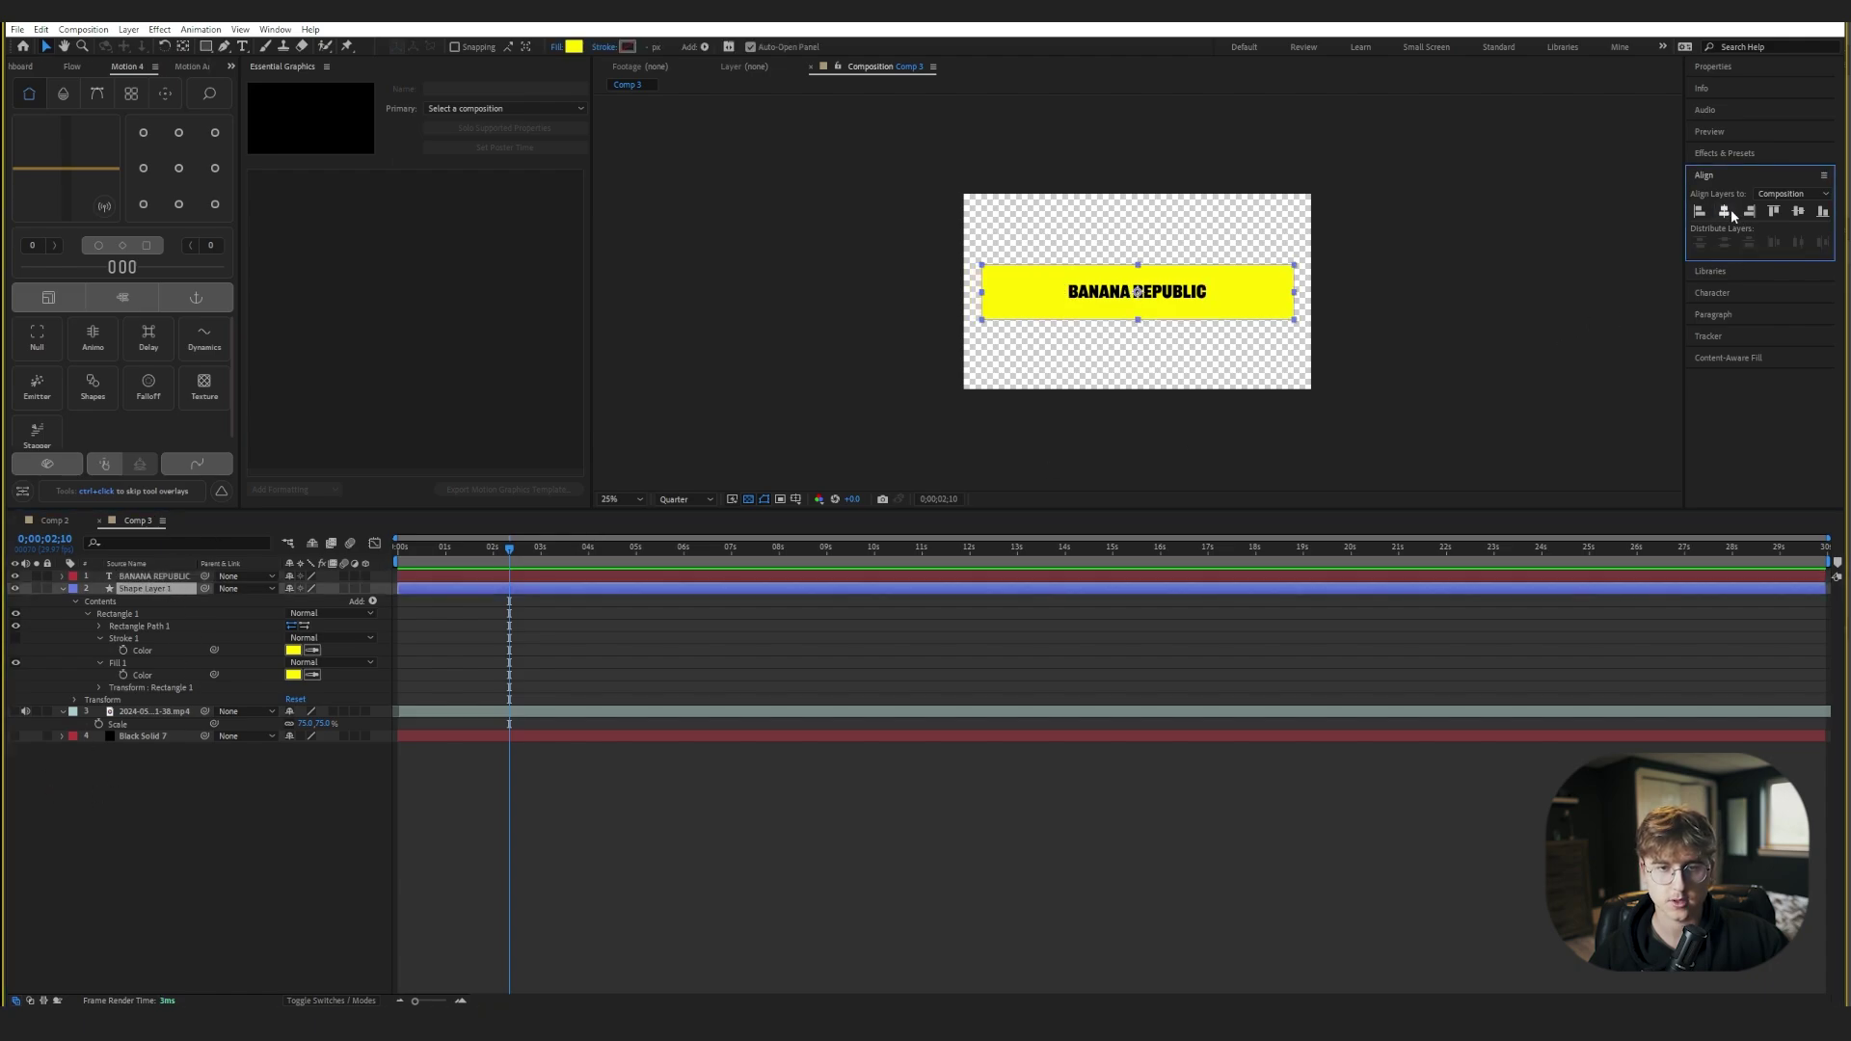
pyautogui.click(364, 819)
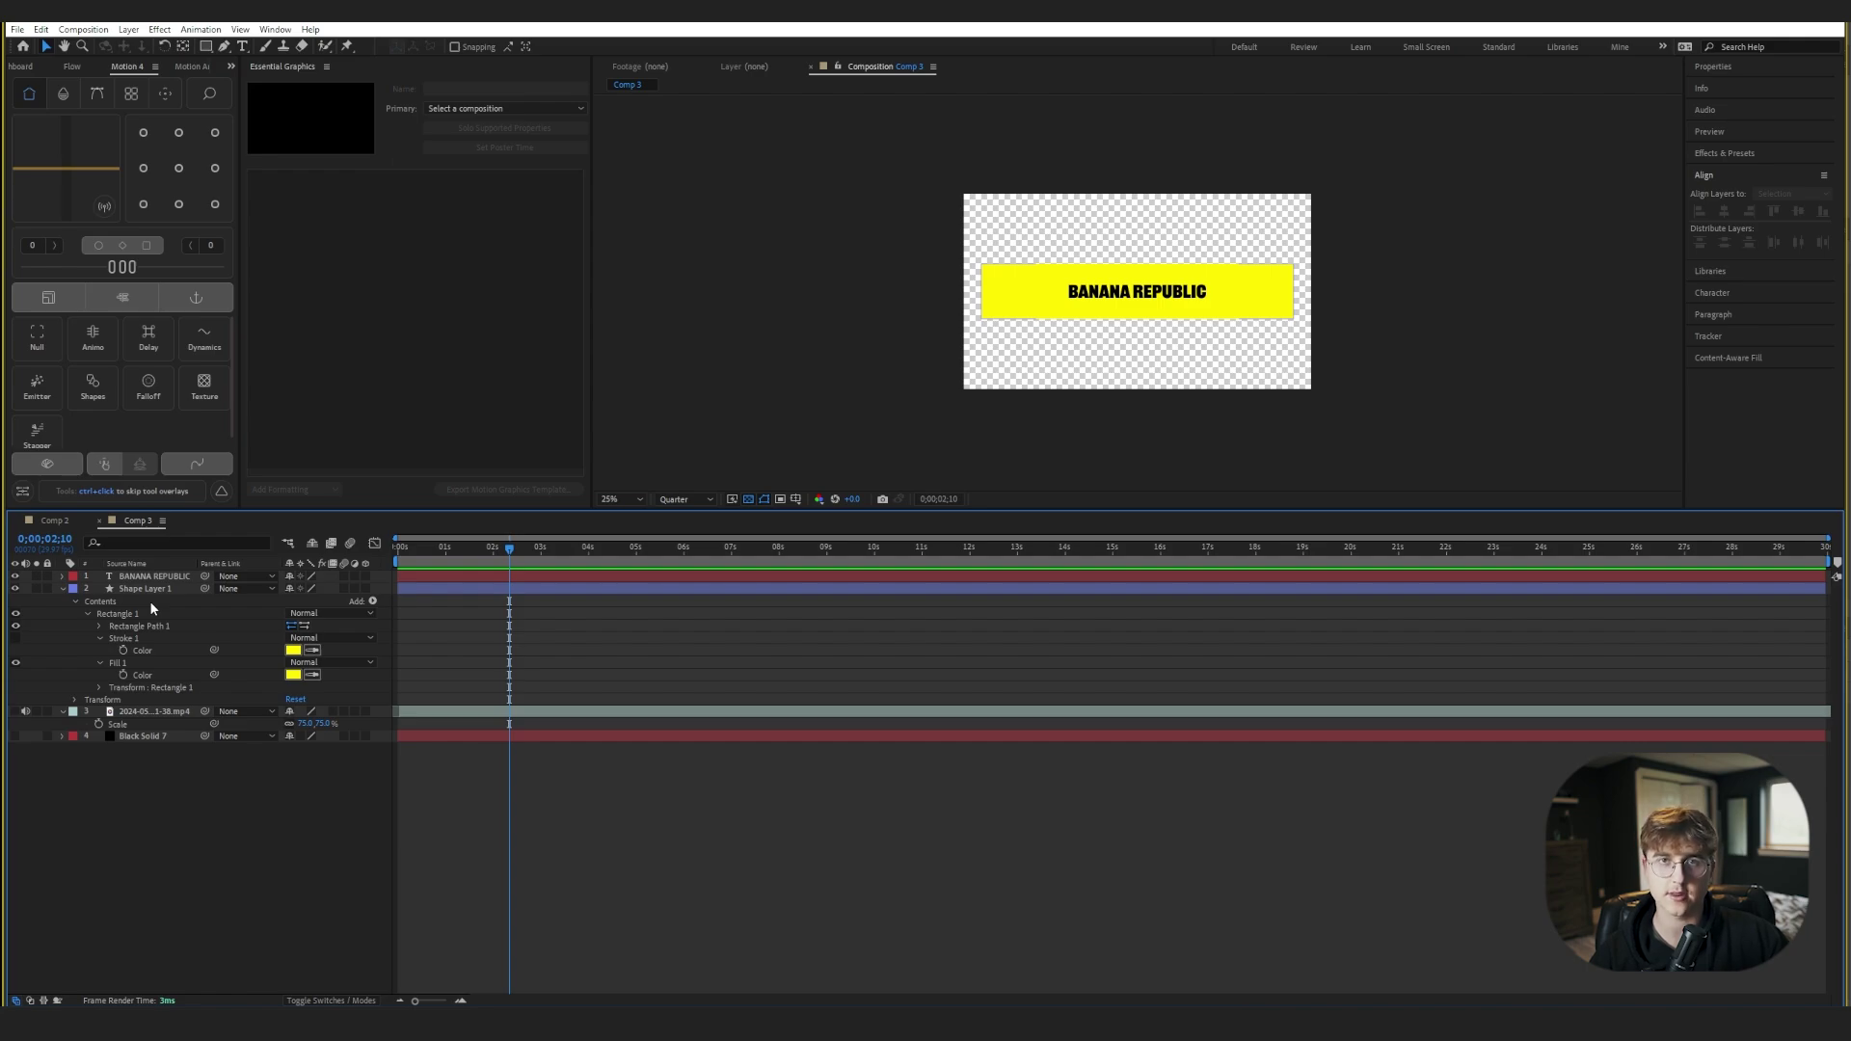
# - Scale the text layer and the yellow rectangle layer together to about 239%
pyautogui.click(137, 590)
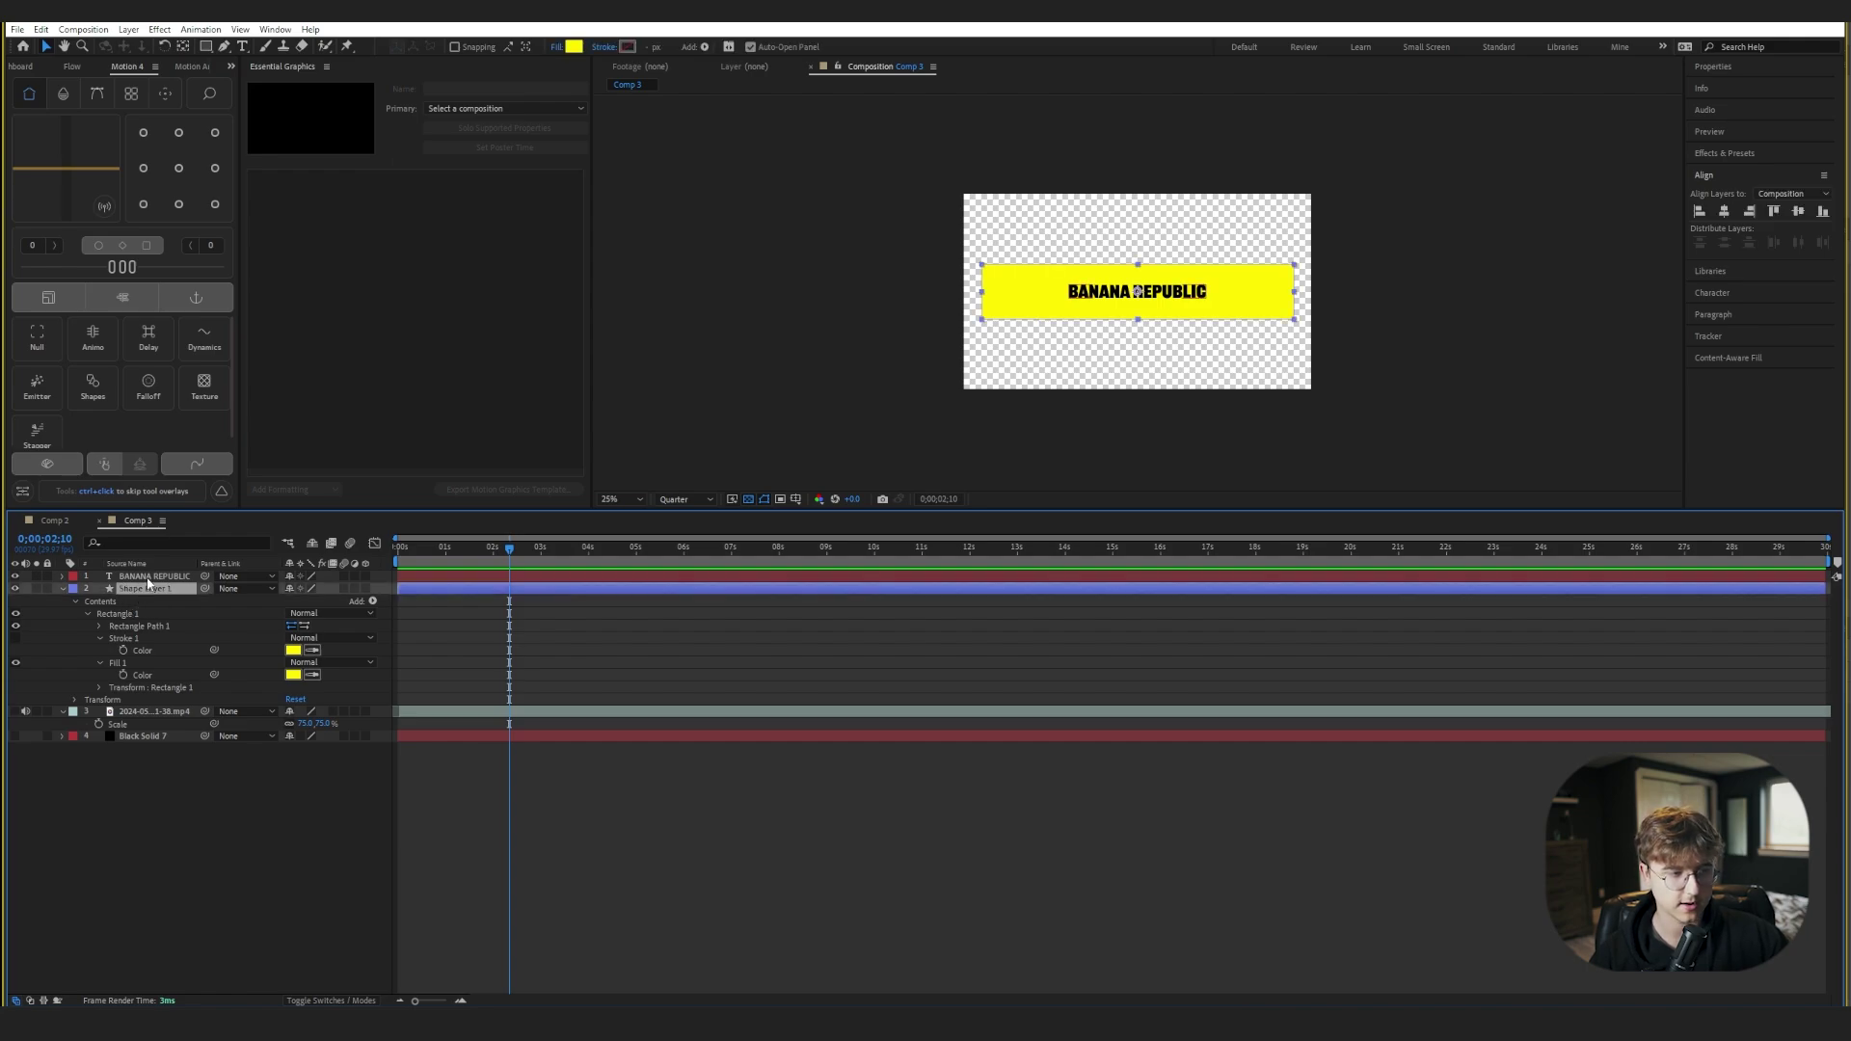
pyautogui.keyDown('shift'); pyautogui.click(150, 576); pyautogui.keyUp('shift')
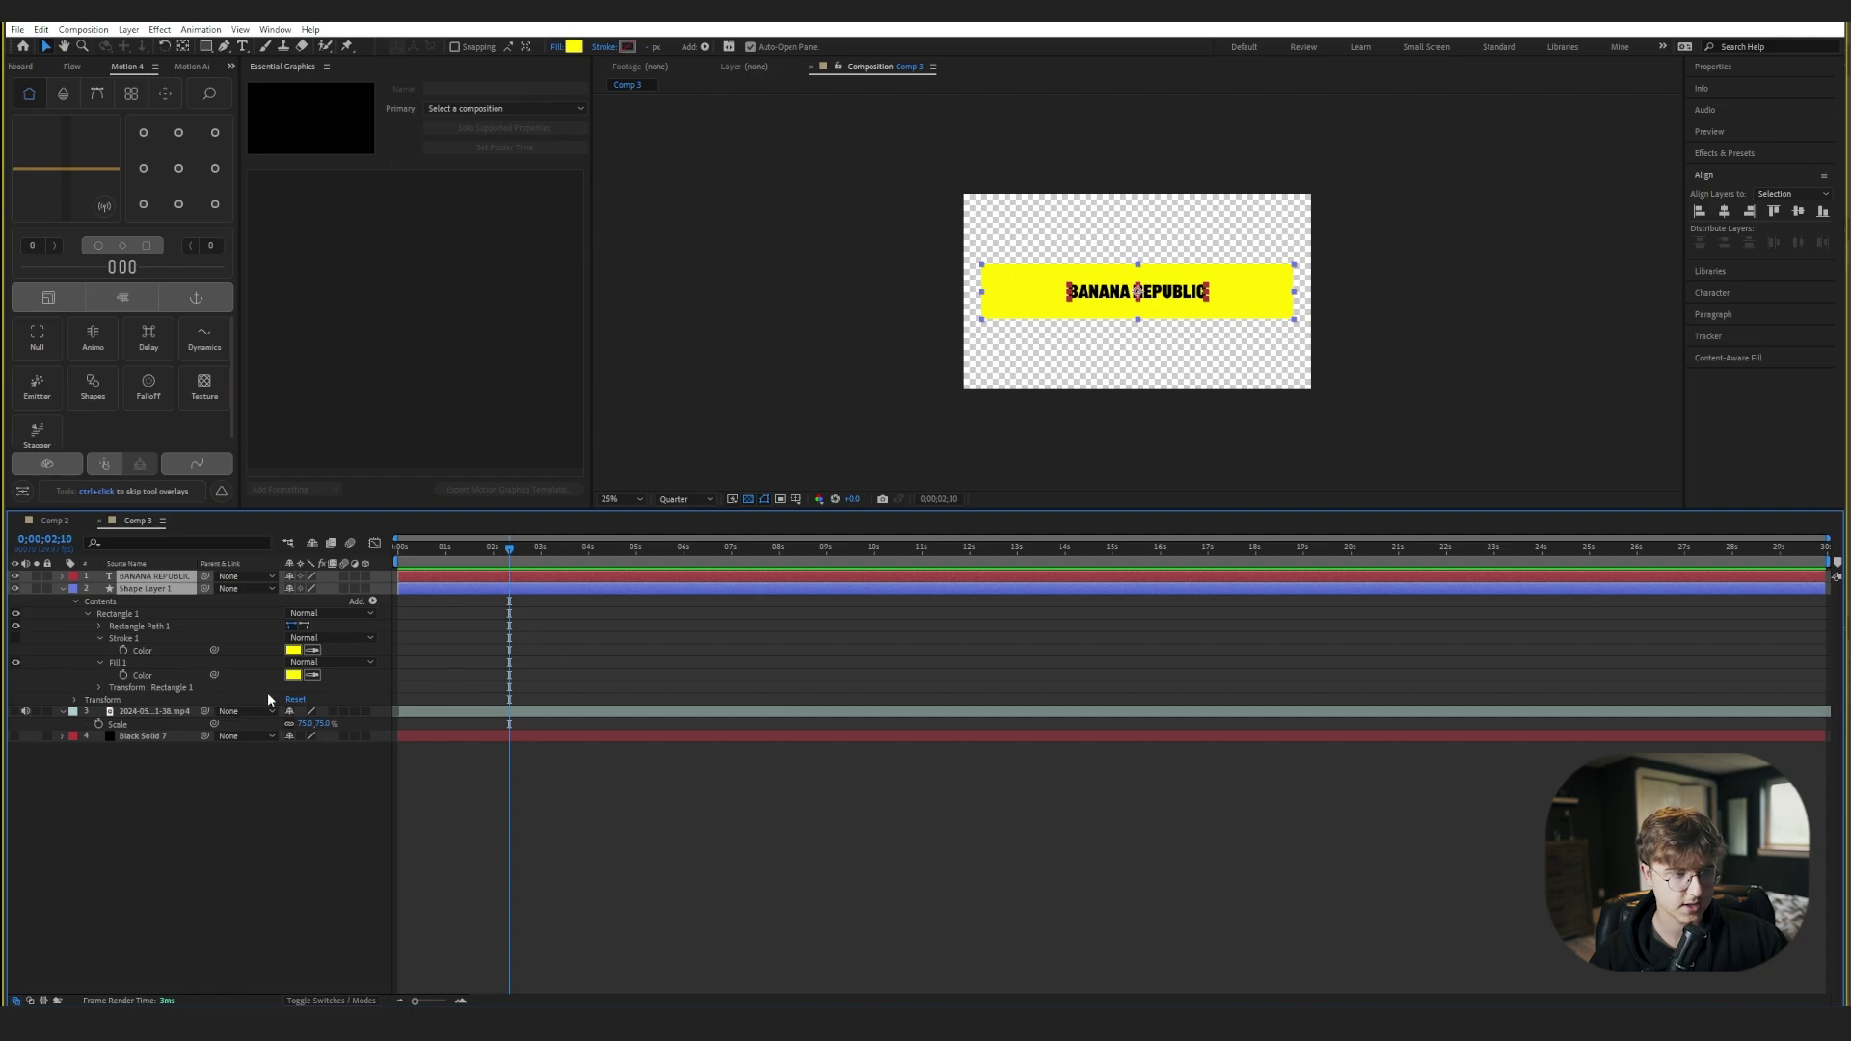
pyautogui.press('s')
pyautogui.moveTo(332, 588); pyautogui.dragTo(426, 581)
pyautogui.click(199, 800)
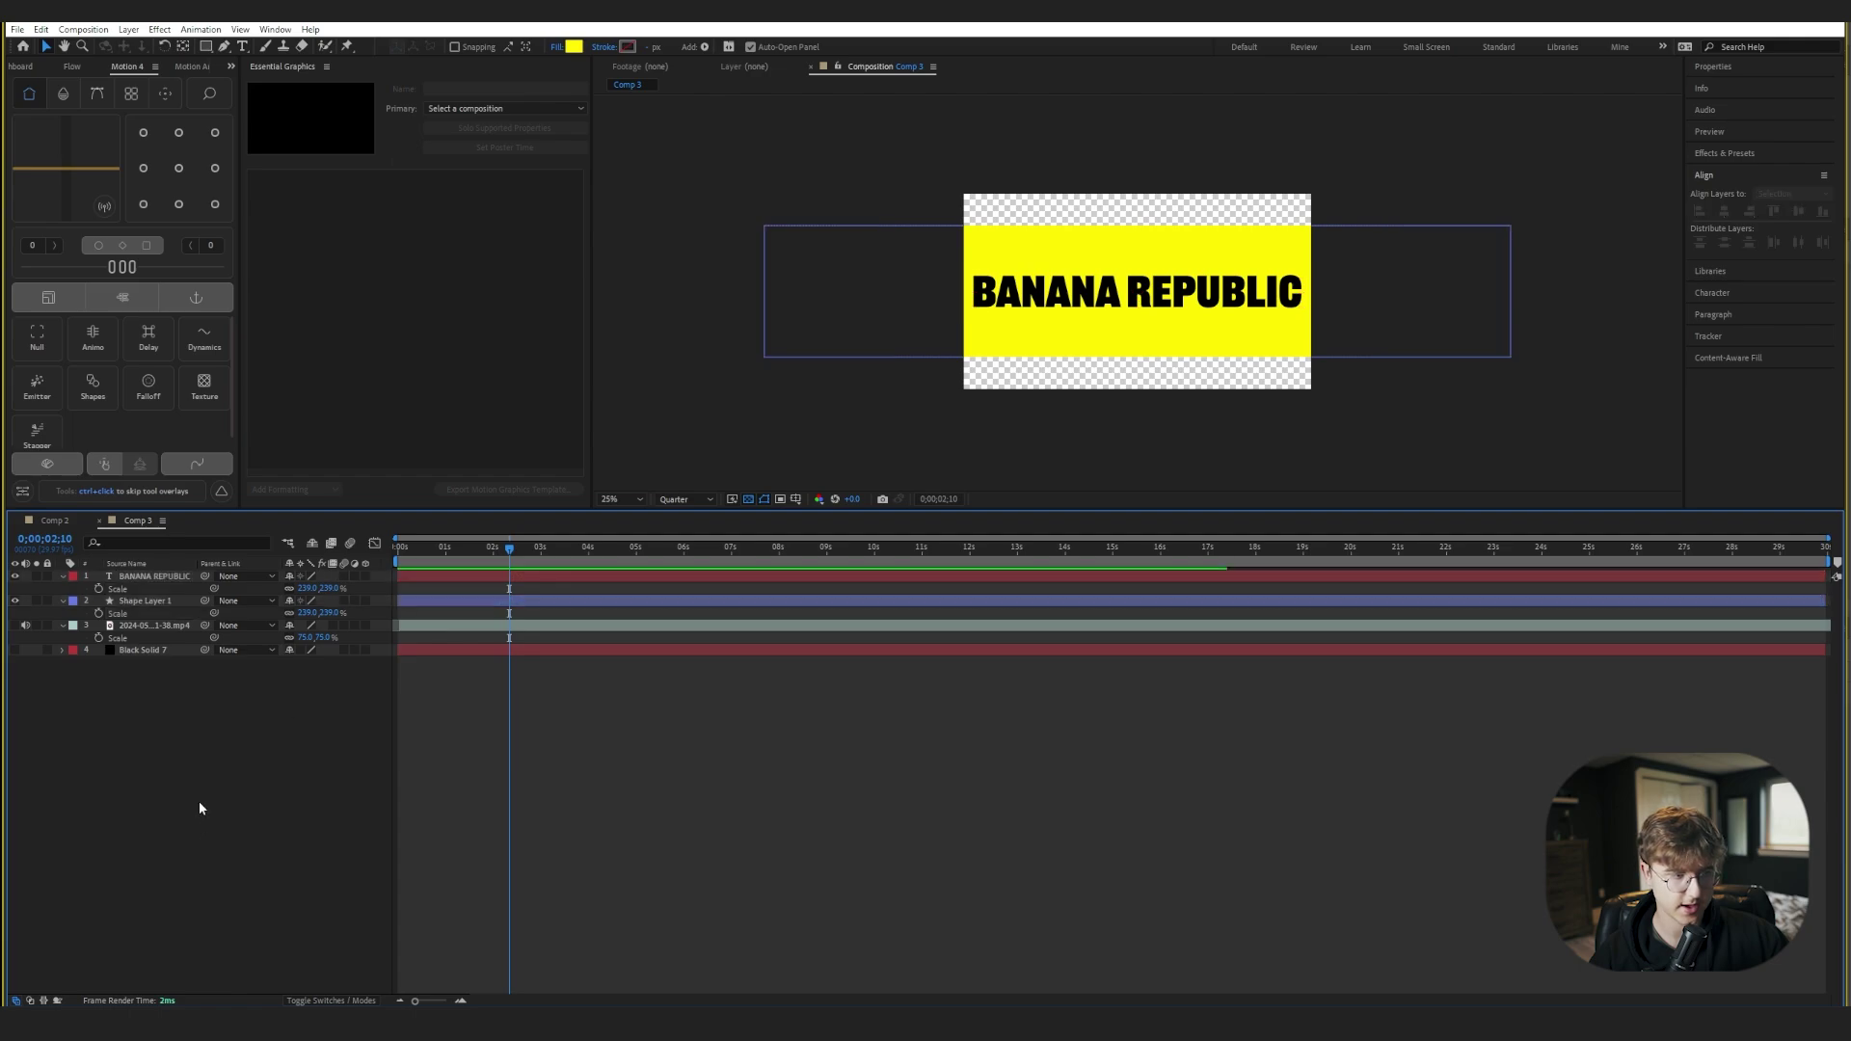
# - Shrink the yellow rectangle to about 115% wide and 110% high, and make the black background solid visible again
pyautogui.click(145, 601)
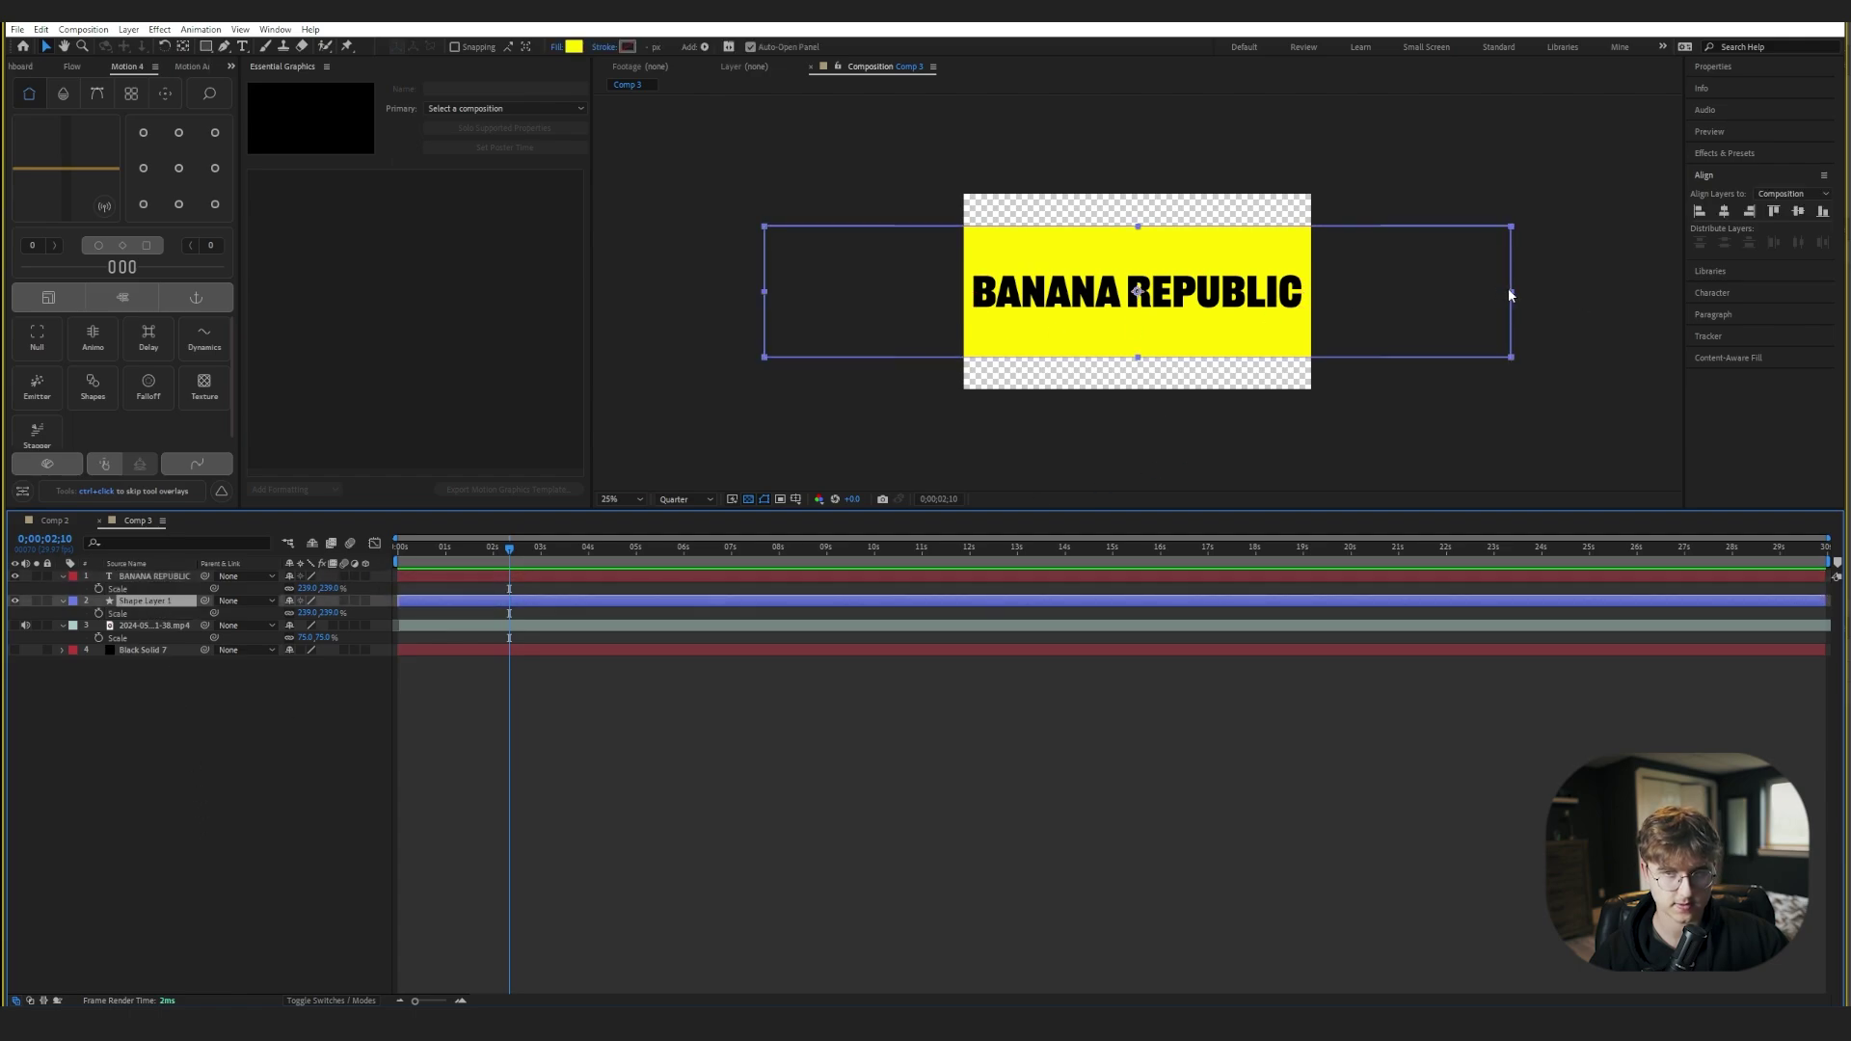
pyautogui.moveTo(1510, 292); pyautogui.dragTo(1317, 293)
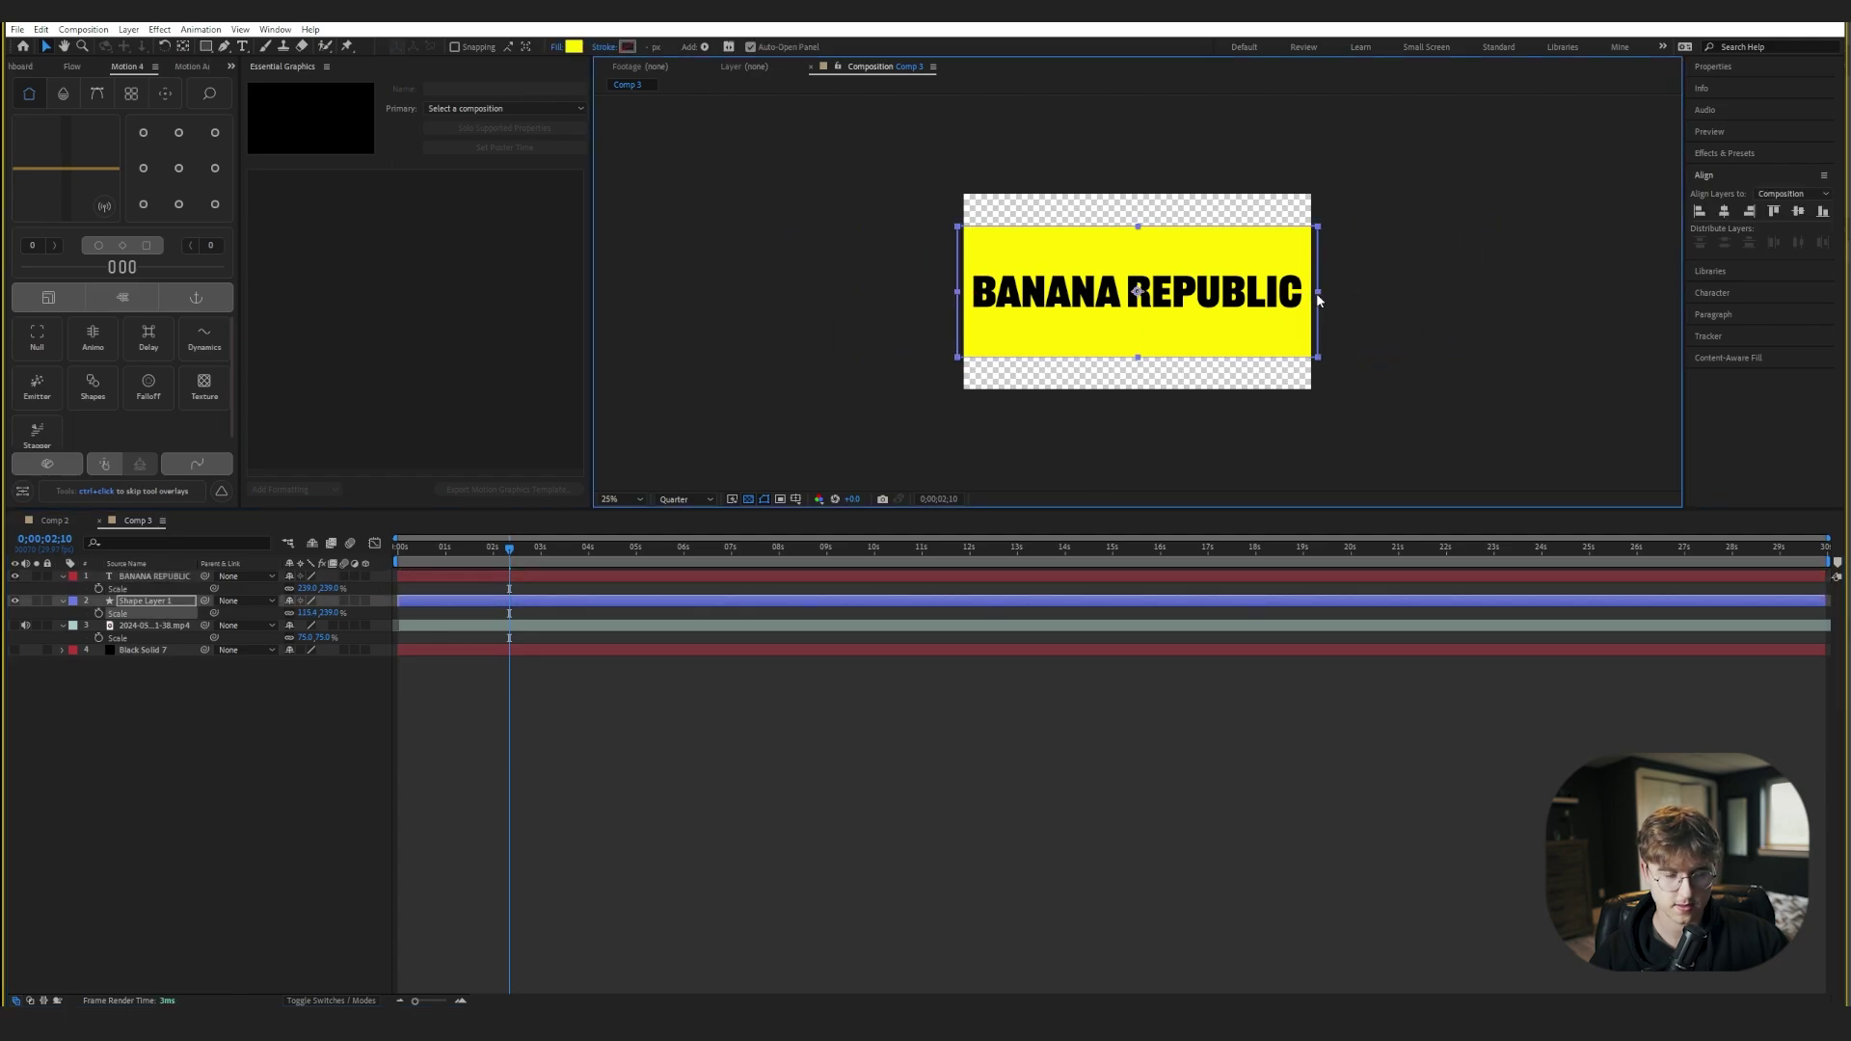
pyautogui.moveTo(1138, 358); pyautogui.dragTo(1139, 322)
pyautogui.click(14, 650)
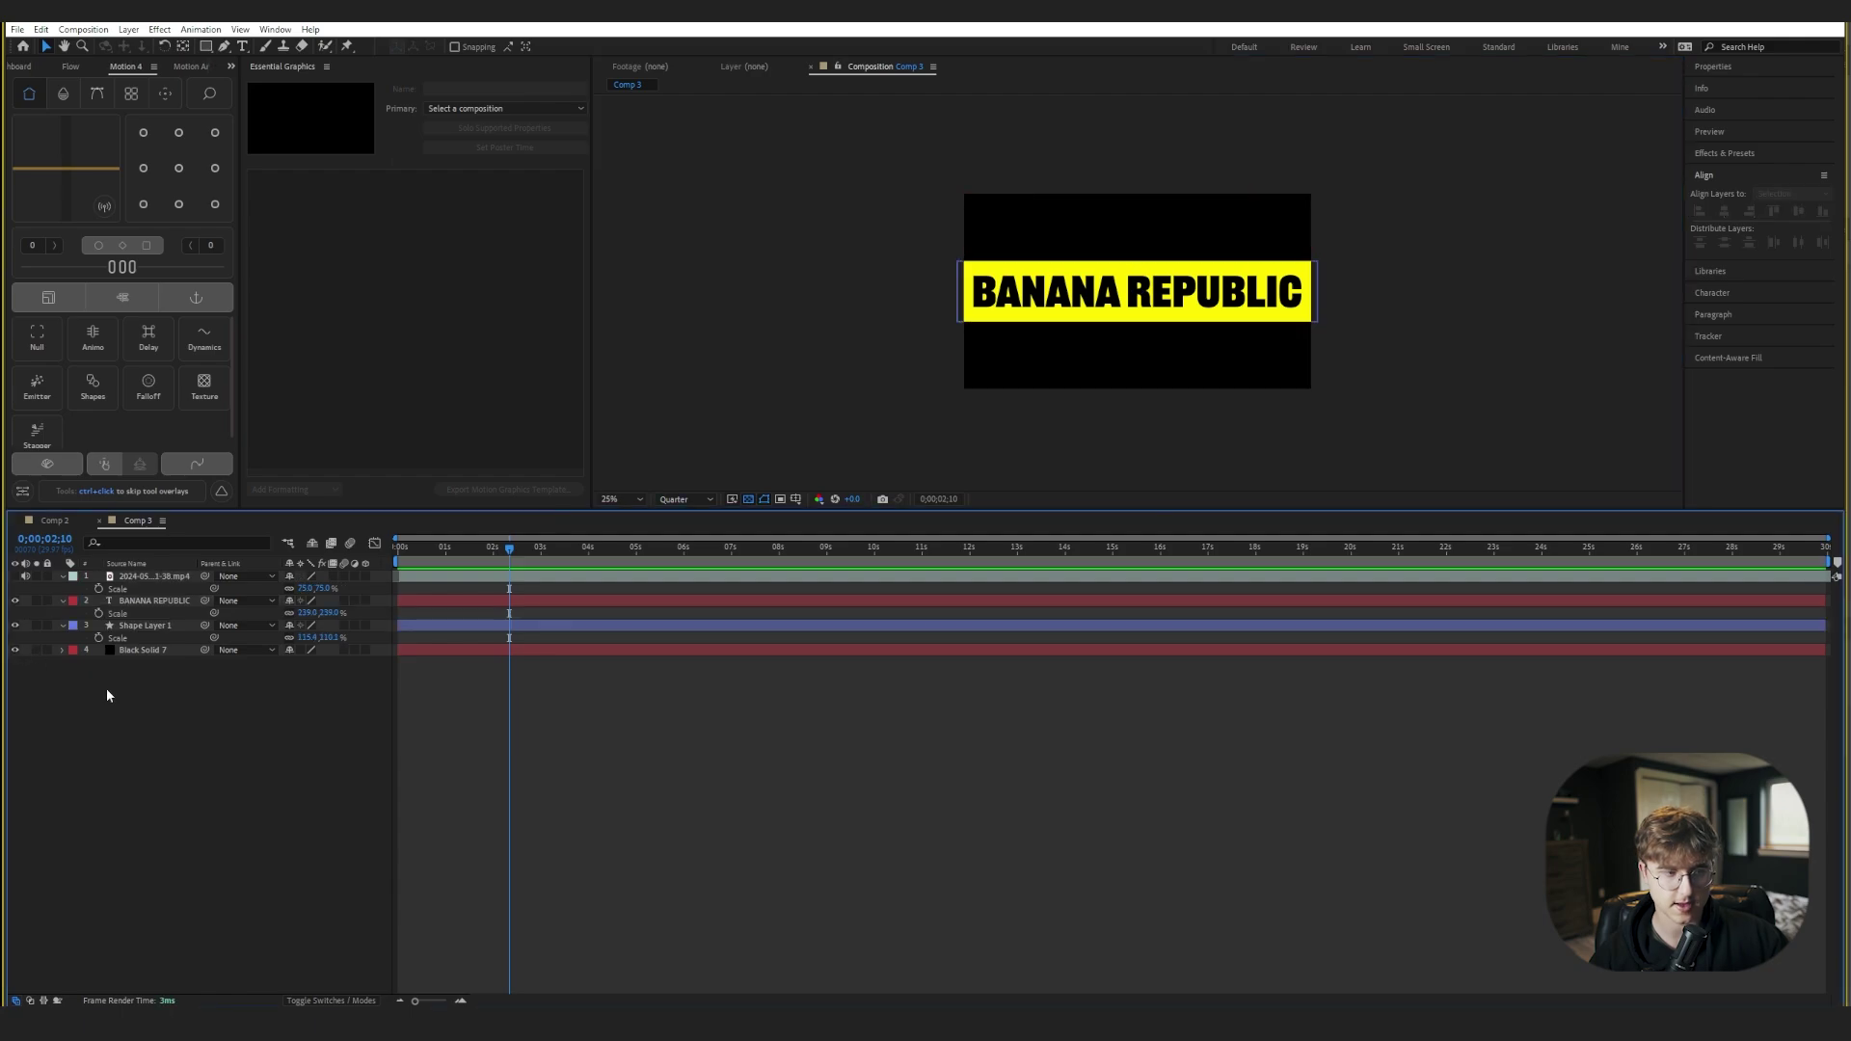
# - Add a one-node 50 mm camera and place it directly below the video layer in the stack
pyautogui.rightClick(172, 714)
pyautogui.moveTo(227, 721)
pyautogui.click(431, 792)
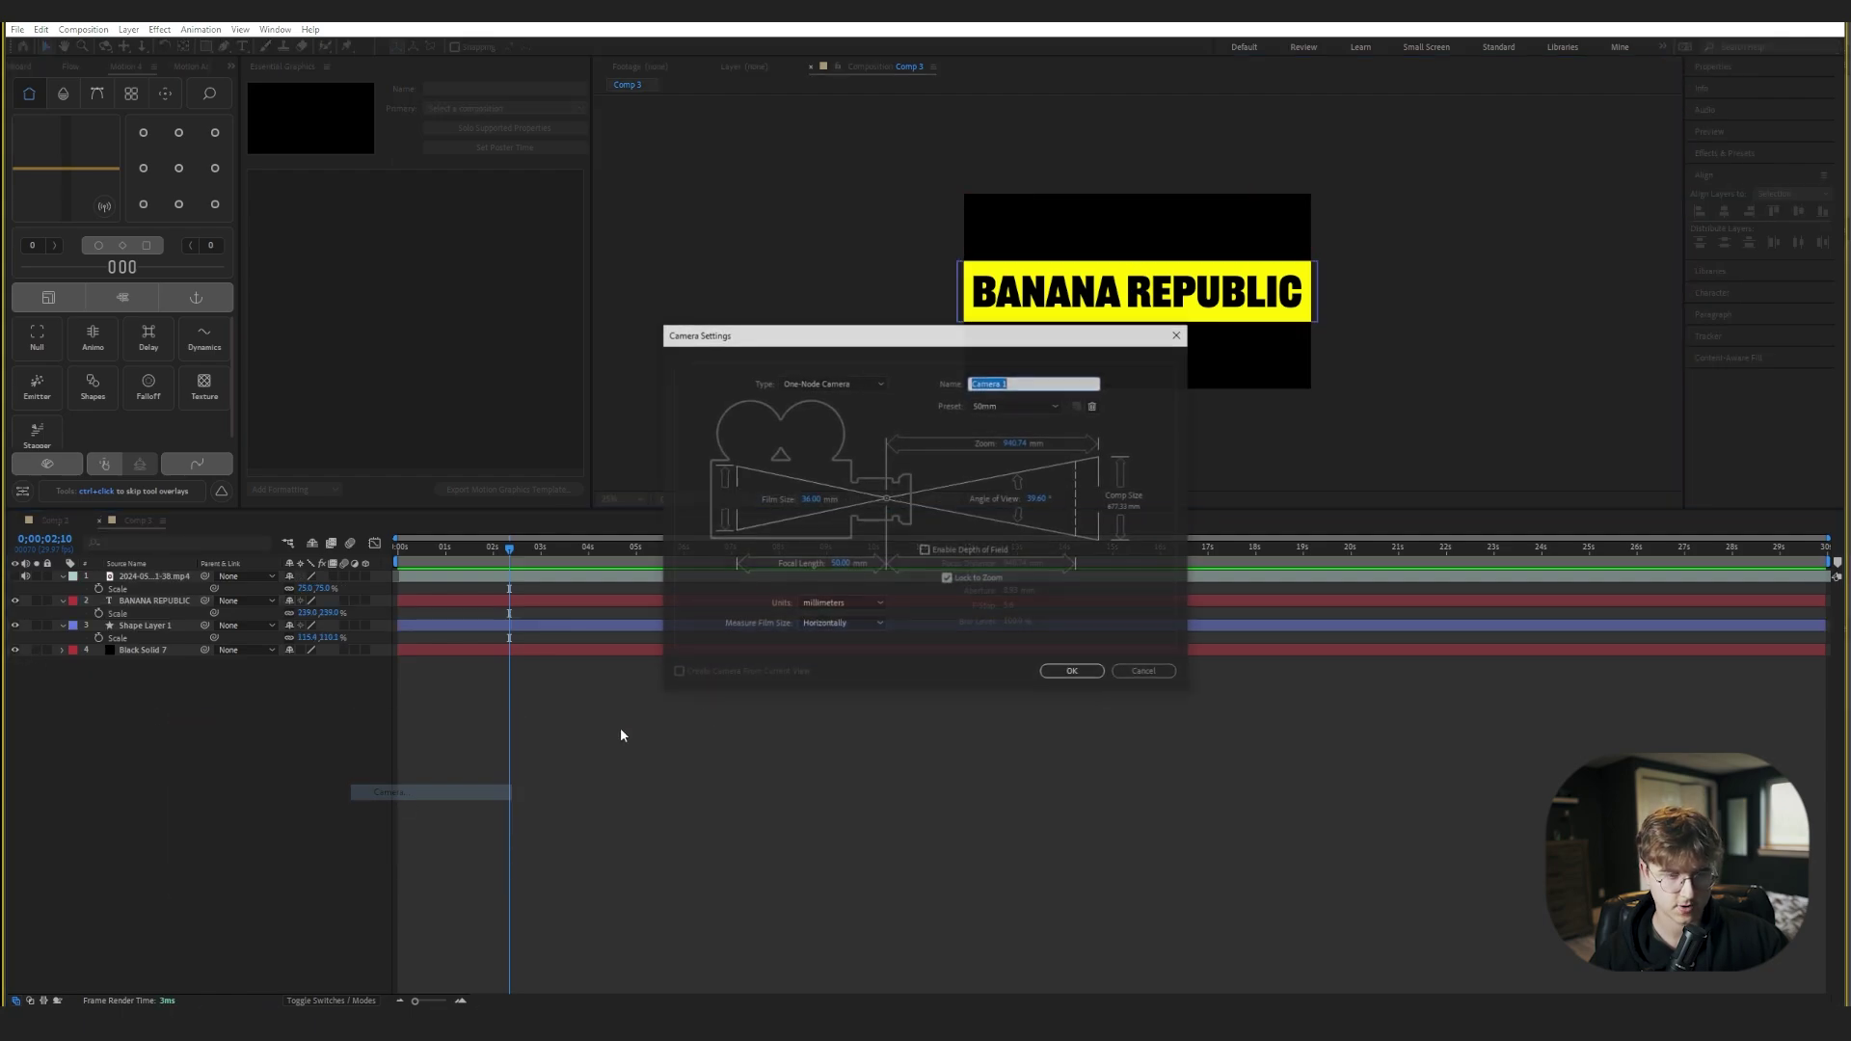
pyautogui.click(1072, 672)
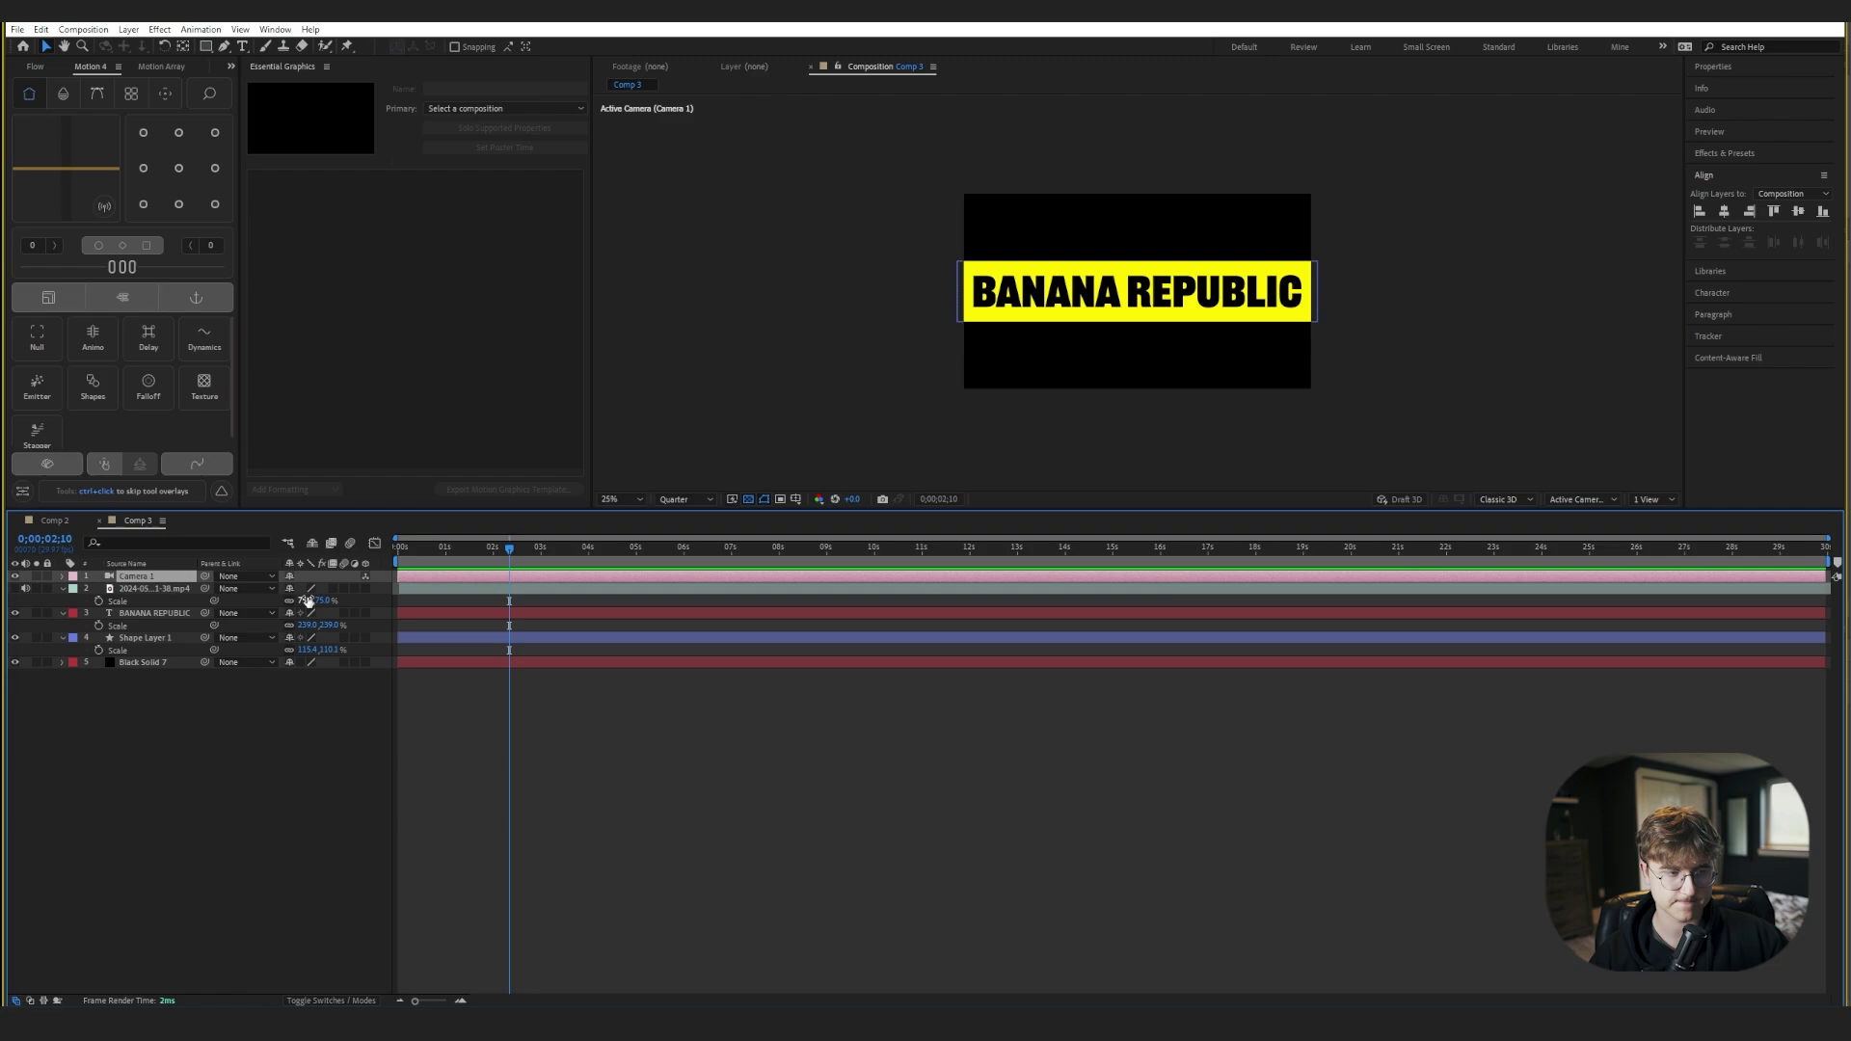
pyautogui.moveTo(162, 577); pyautogui.dragTo(160, 602)
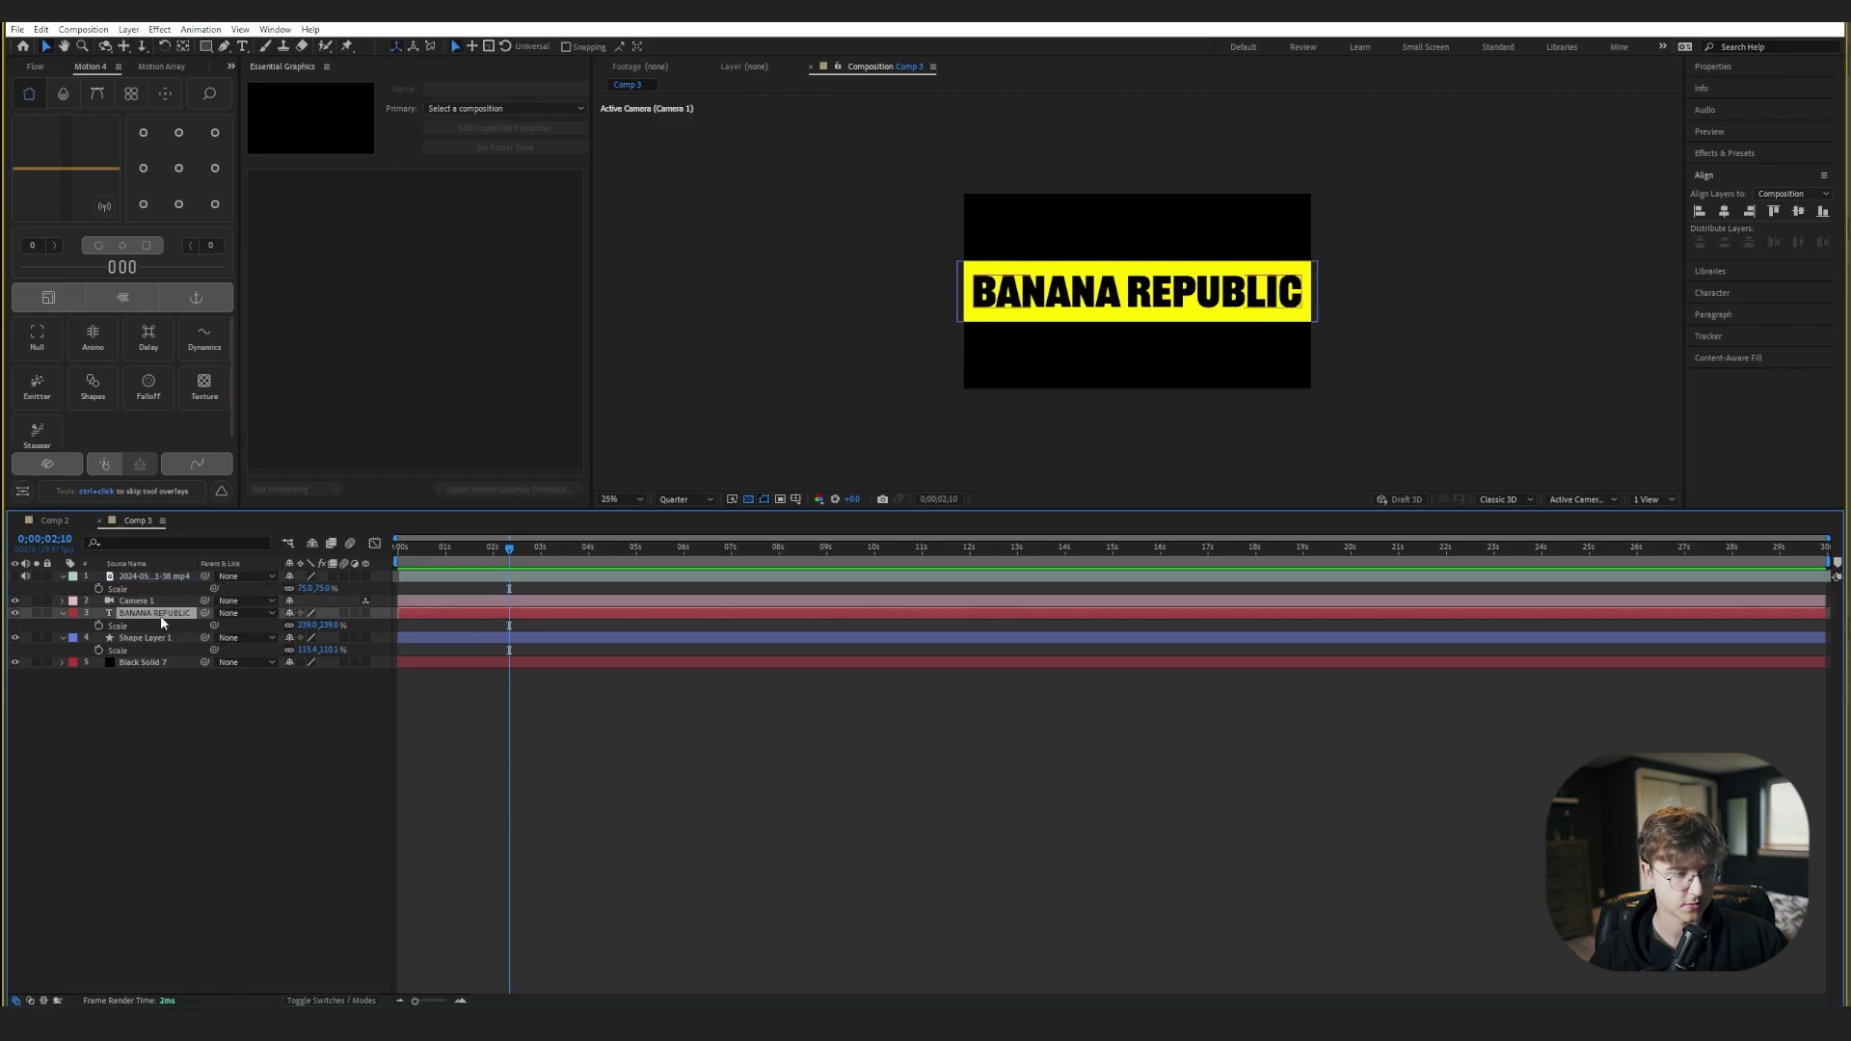
# - Make the text, yellow rectangle and black solid 3D layers, and collapse the expanded layer properties
pyautogui.click(160, 615)
pyautogui.keyDown('shift'); pyautogui.click(172, 665); pyautogui.keyUp('shift')
pyautogui.click(366, 638)
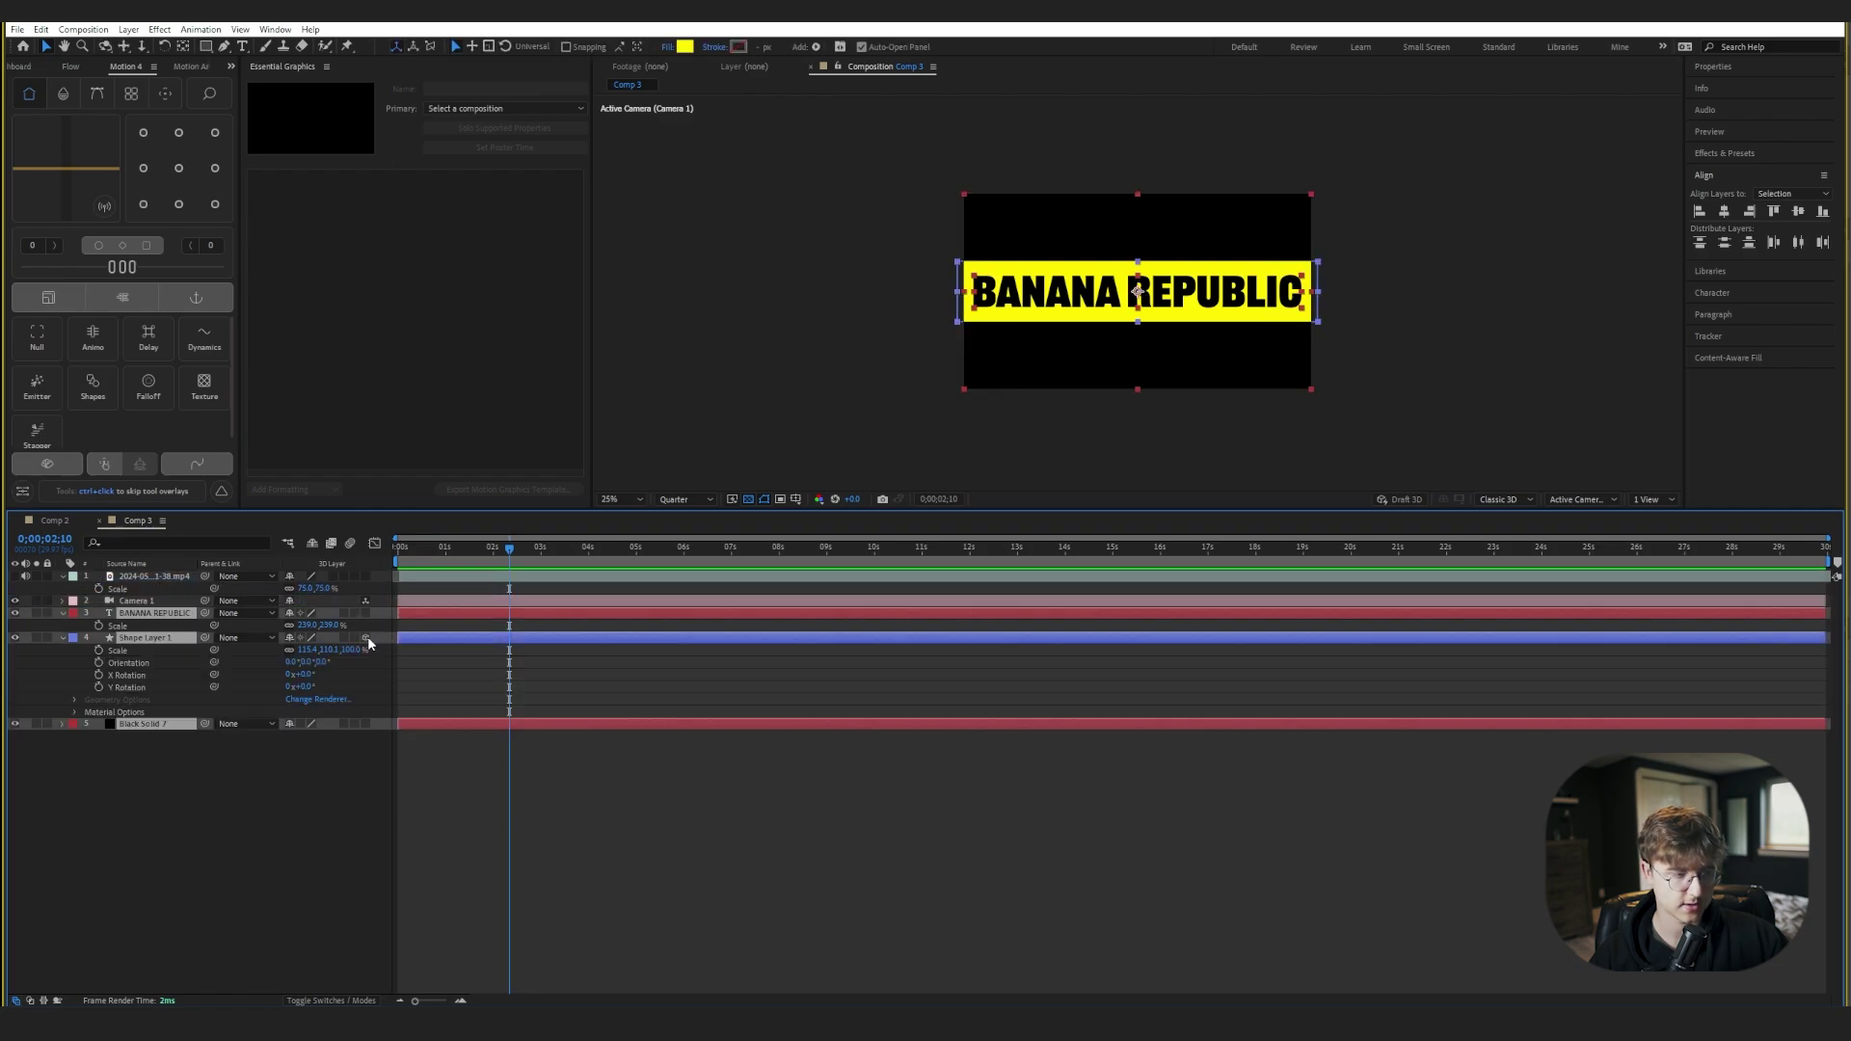
pyautogui.click(221, 866)
pyautogui.press('u')
# - Turn on the visibility of the reference video layer
pyautogui.click(158, 577)
pyautogui.click(137, 591)
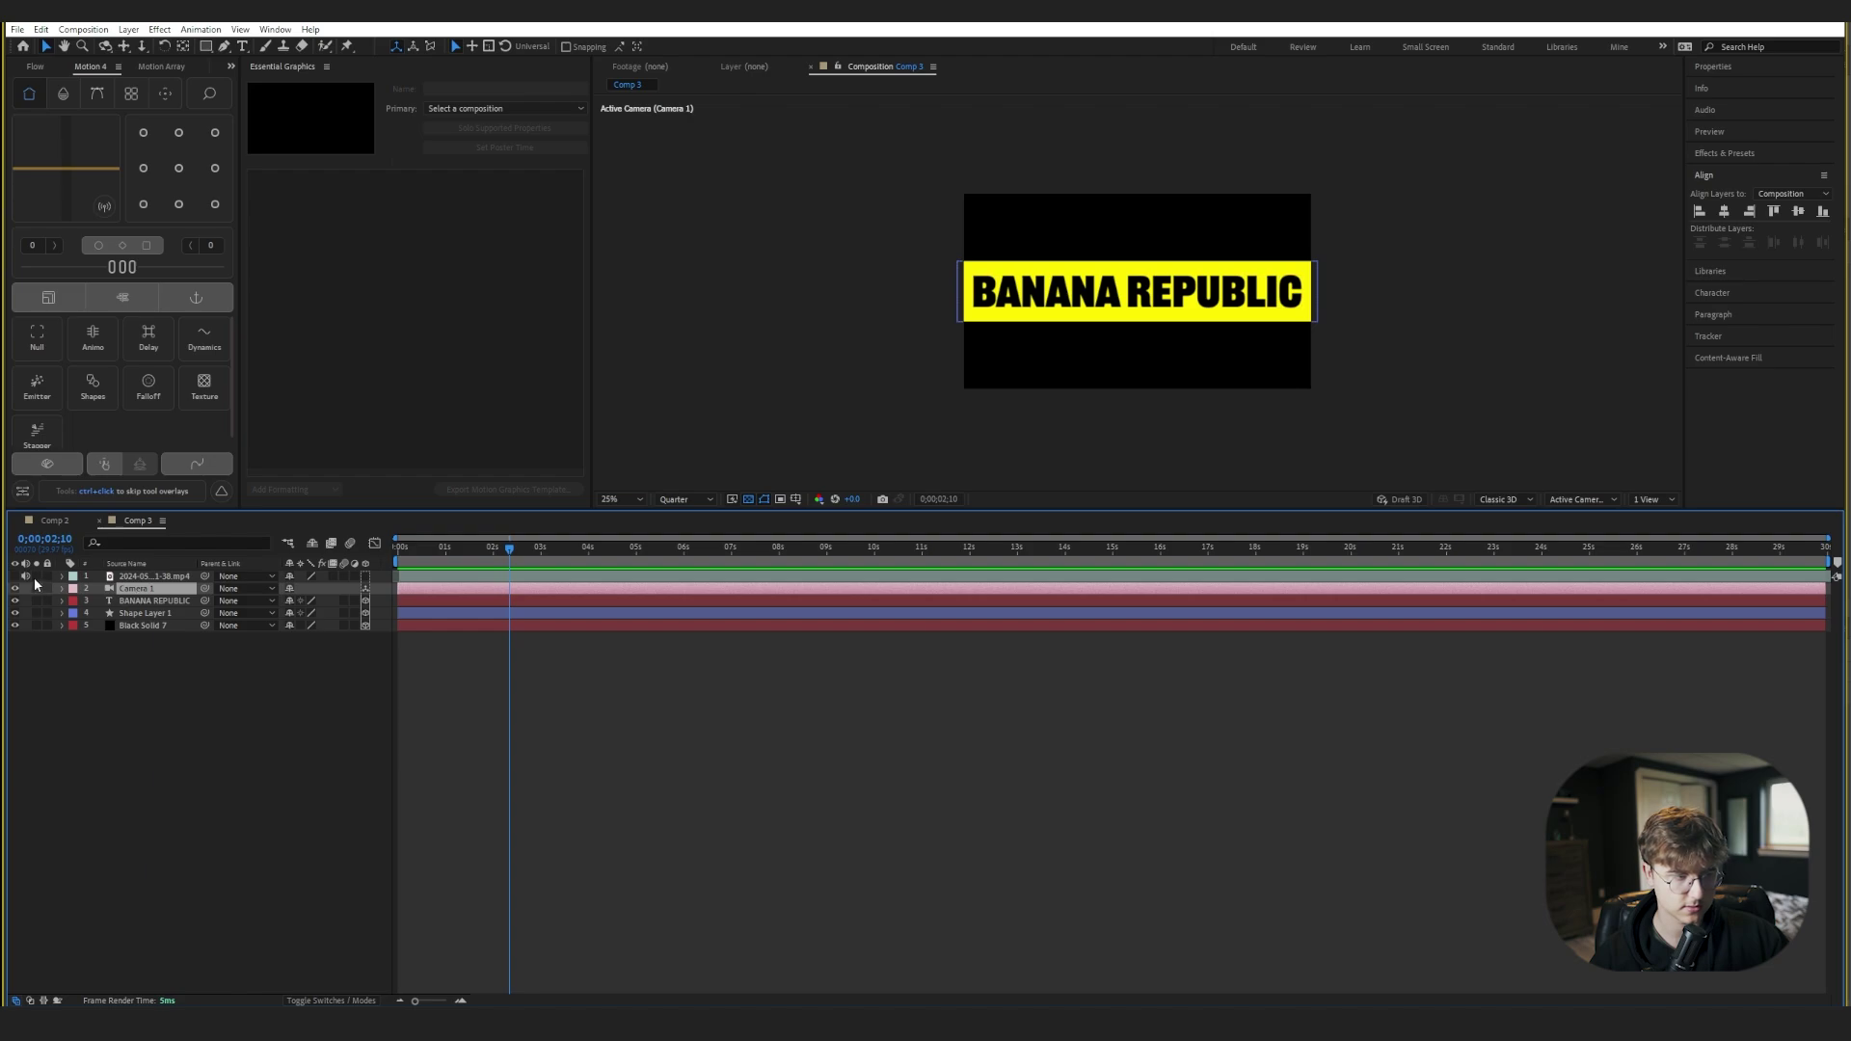
pyautogui.click(115, 600)
pyautogui.keyDown('shift'); pyautogui.click(152, 613); pyautogui.keyUp('shift')
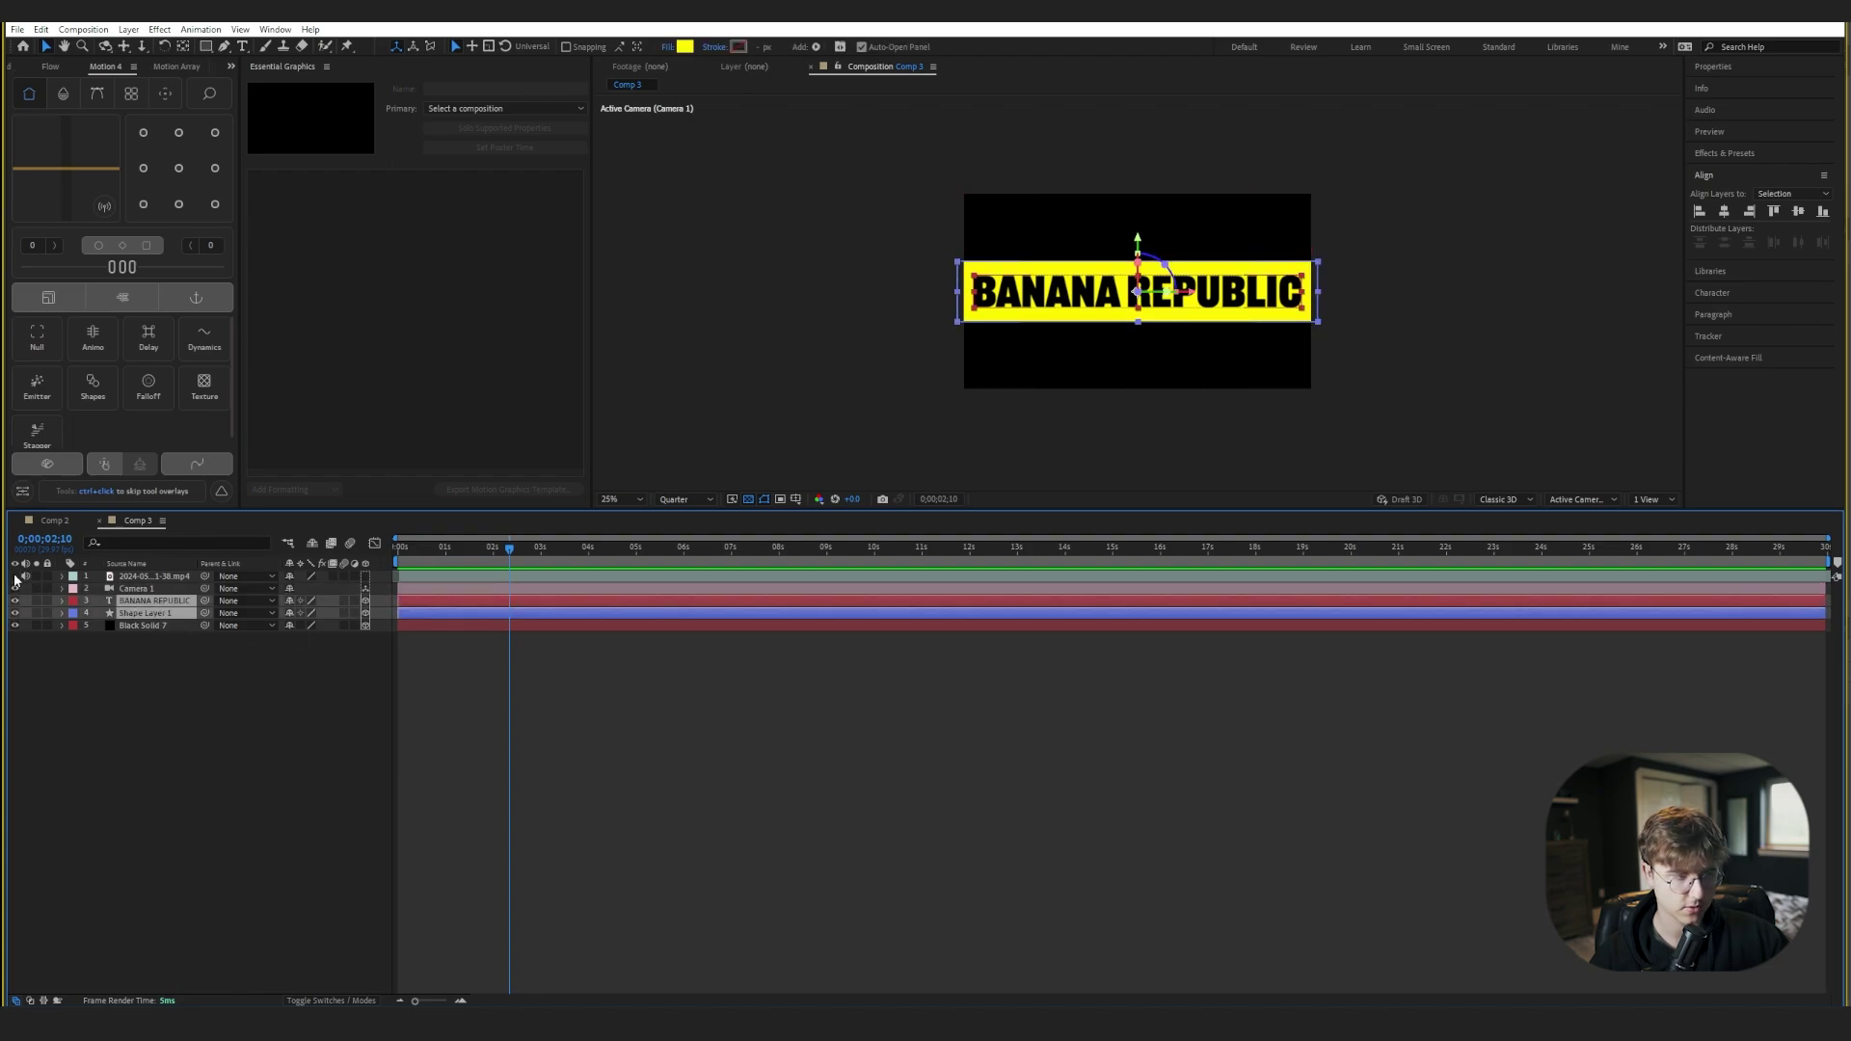
pyautogui.click(14, 577)
# - Set the camera's Y position to about 616 so the banner matches its height in the reference video
pyautogui.click(145, 588)
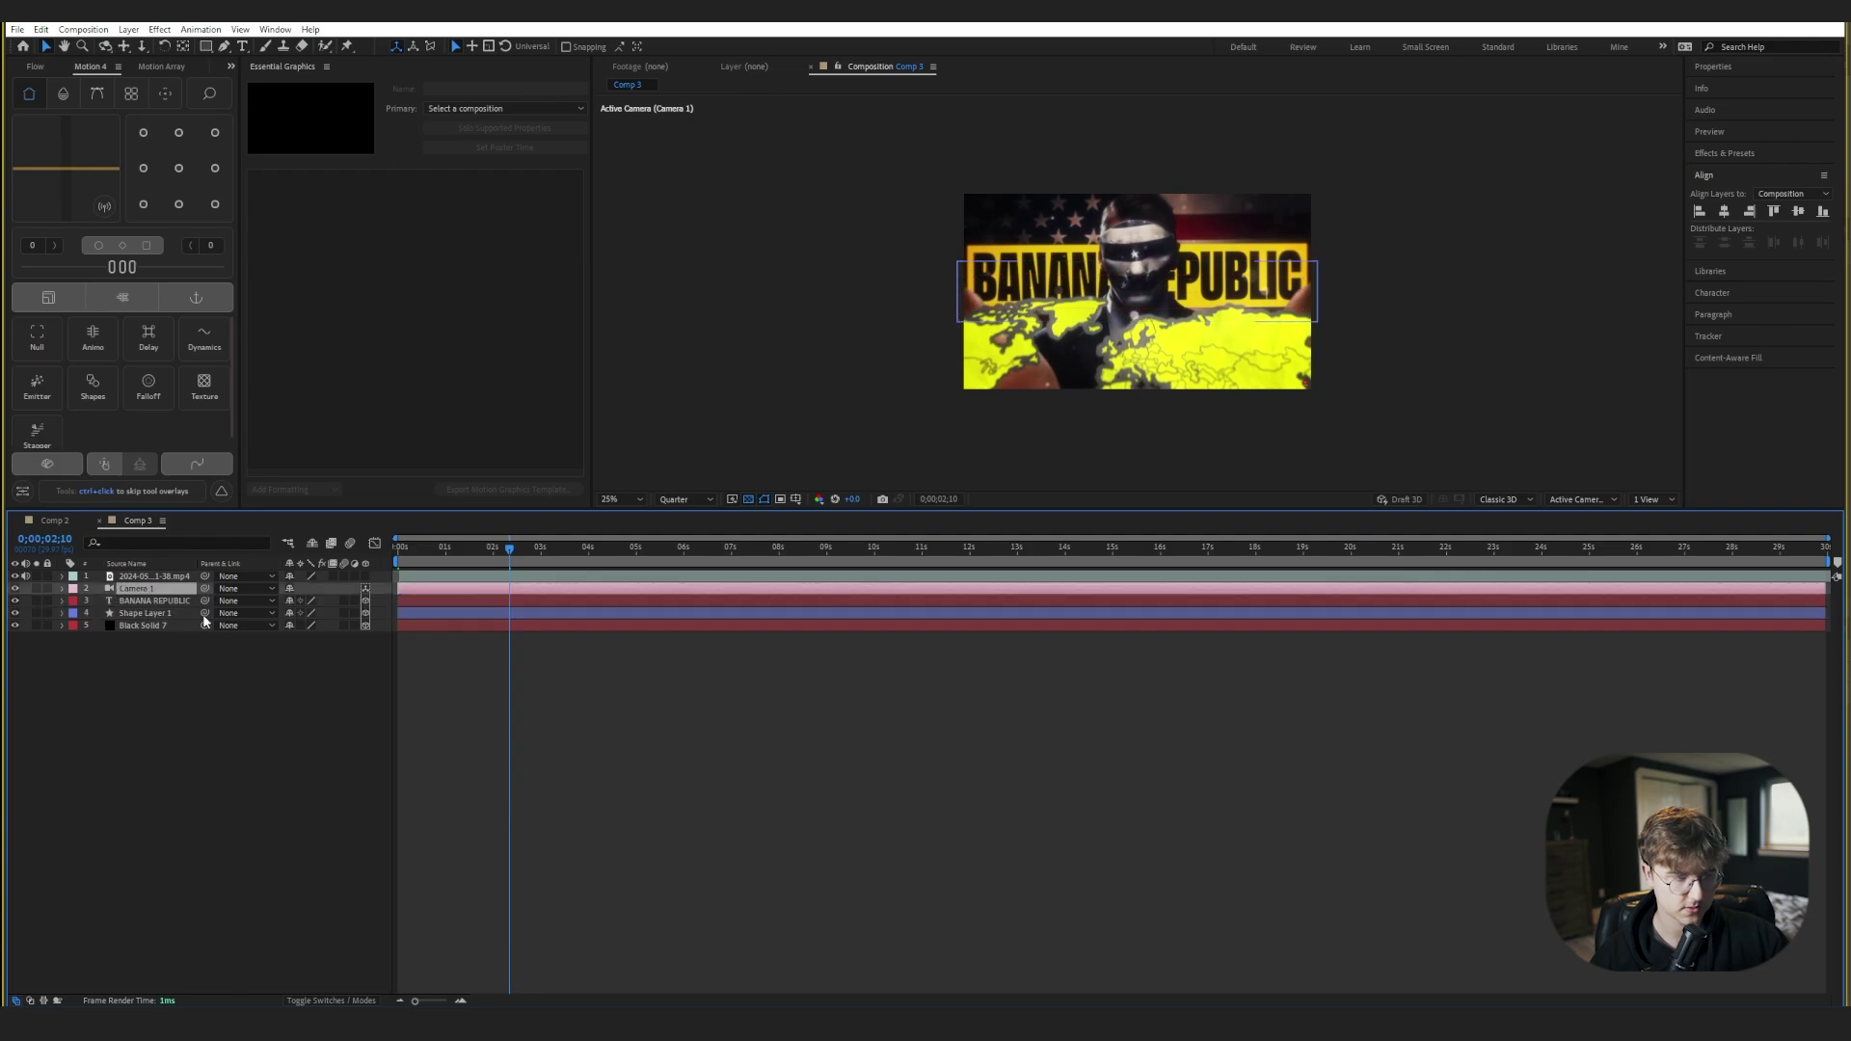
pyautogui.press('p')
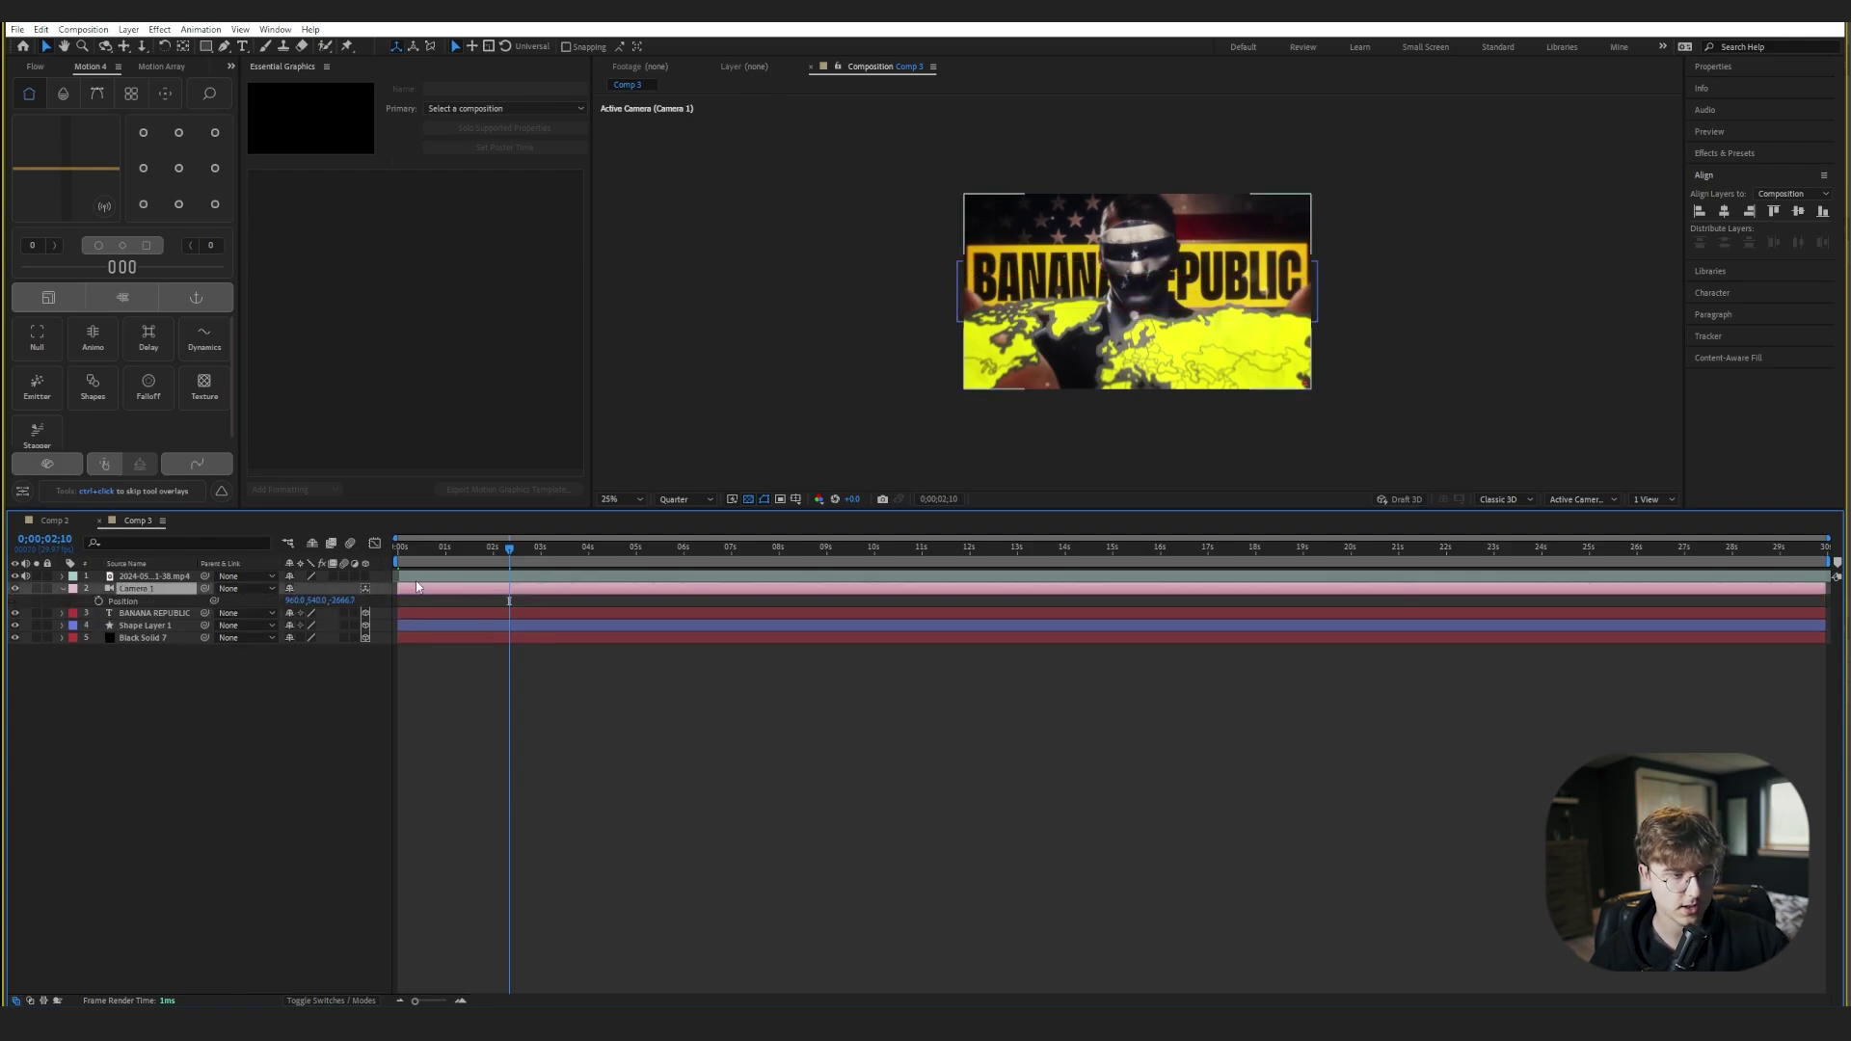
pyautogui.moveTo(323, 600); pyautogui.dragTo(444, 559)
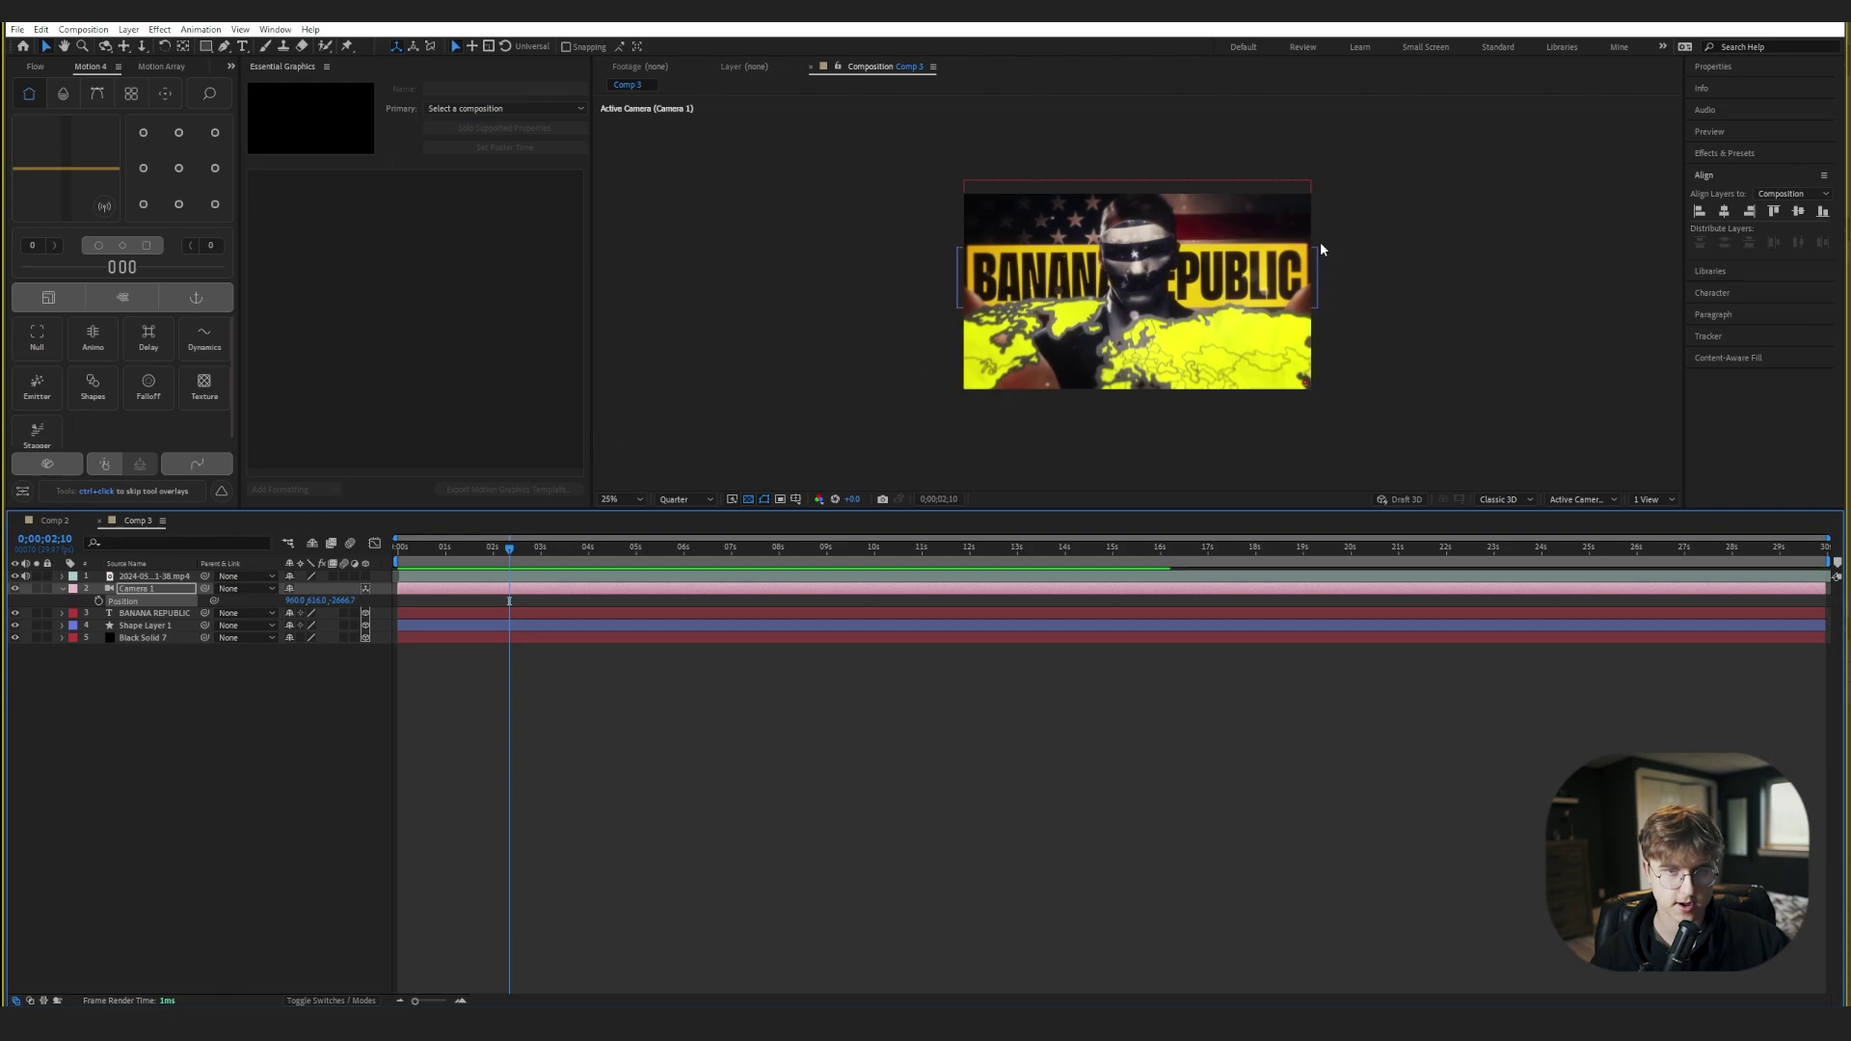
# - Toggle the reference video layer's visibility to compare the banner's placement, and leave the video hidden
pyautogui.click(14, 576)
pyautogui.click(15, 576)
pyautogui.click(14, 576)
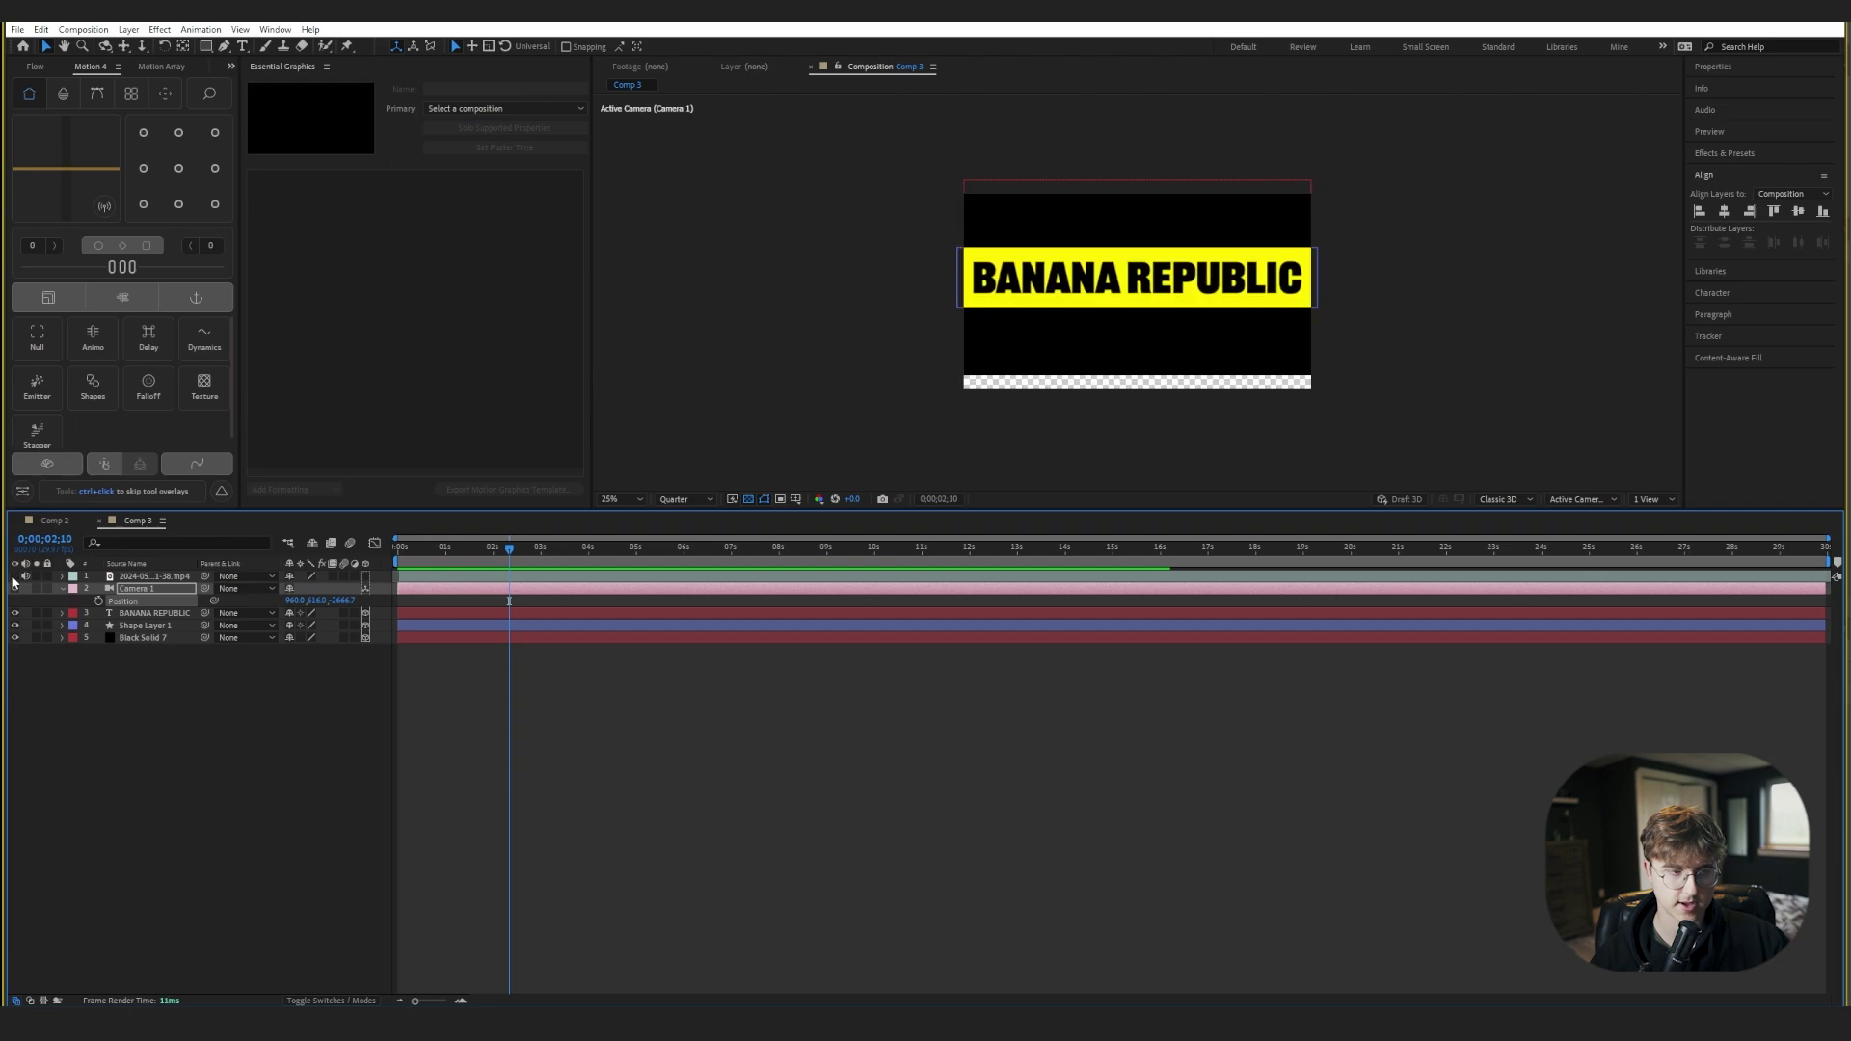
pyautogui.click(15, 576)
pyautogui.click(15, 576)
# - Scale the black background solid to about 198% so it covers the whole frame
pyautogui.click(161, 639)
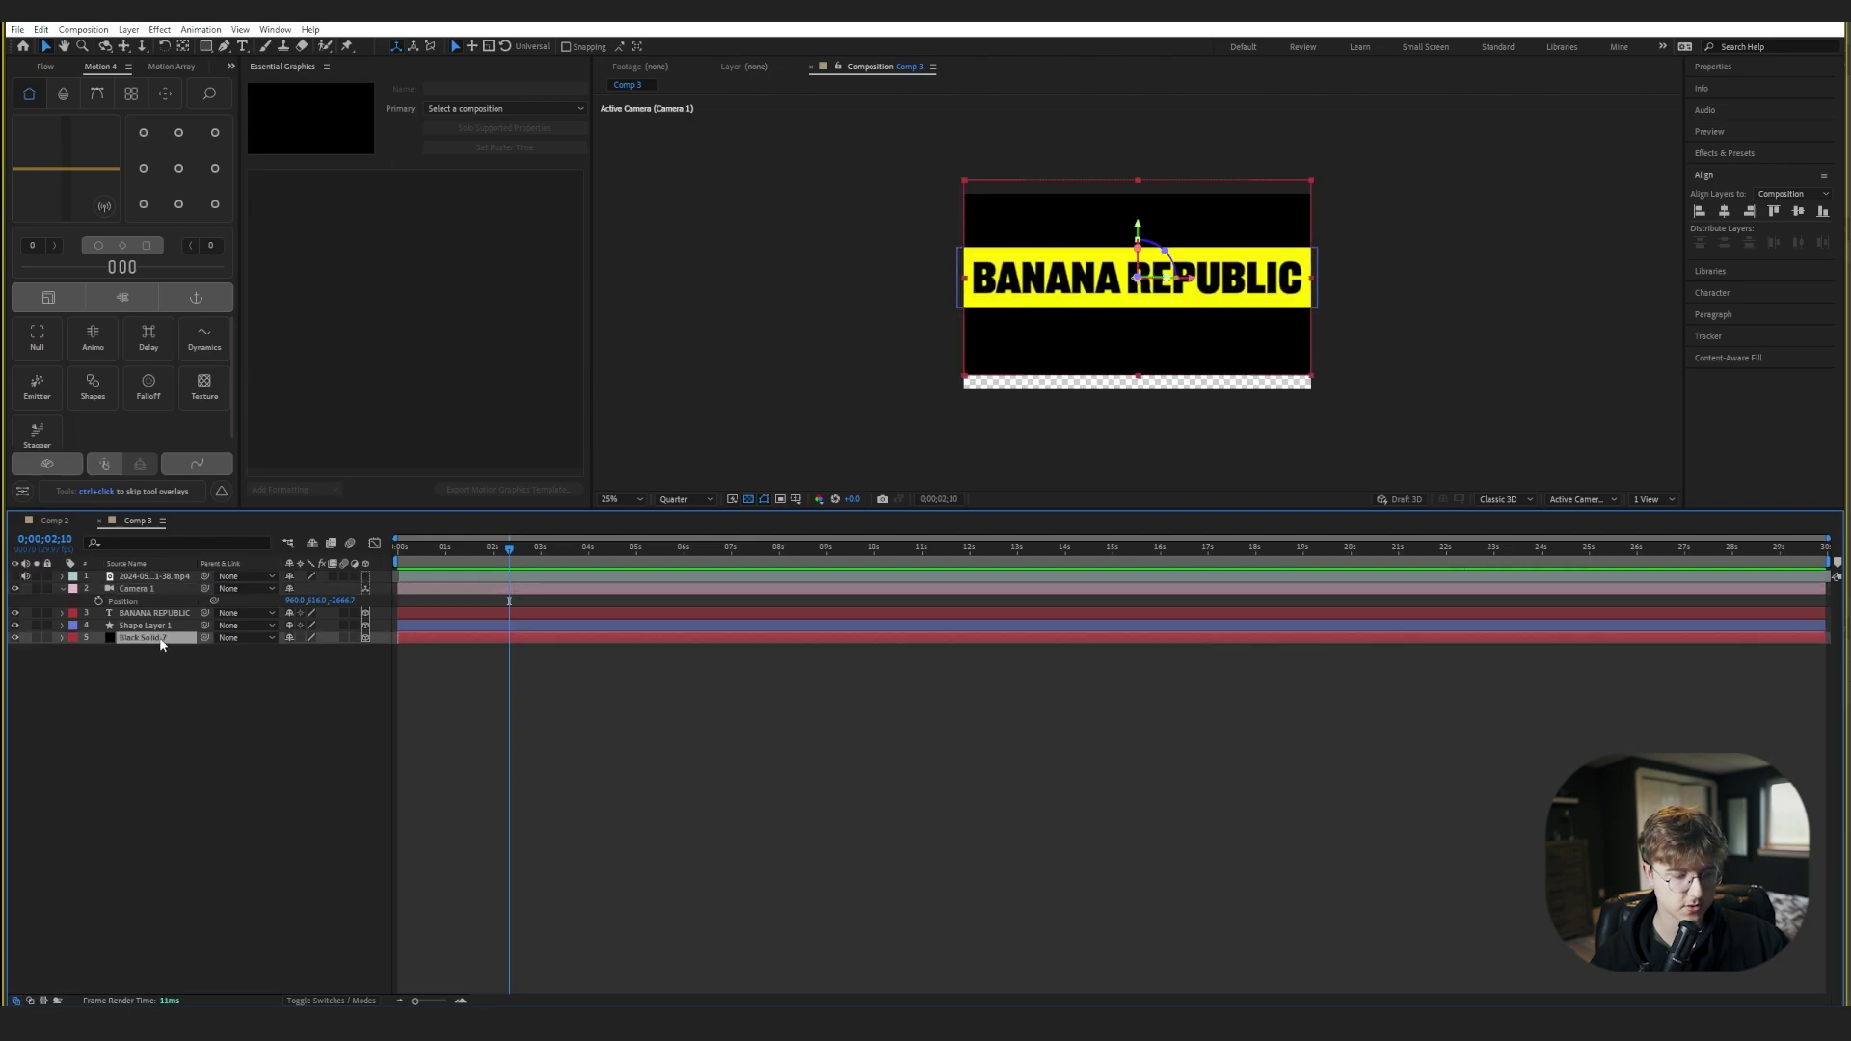
pyautogui.press('s')
pyautogui.moveTo(351, 650); pyautogui.dragTo(411, 642)
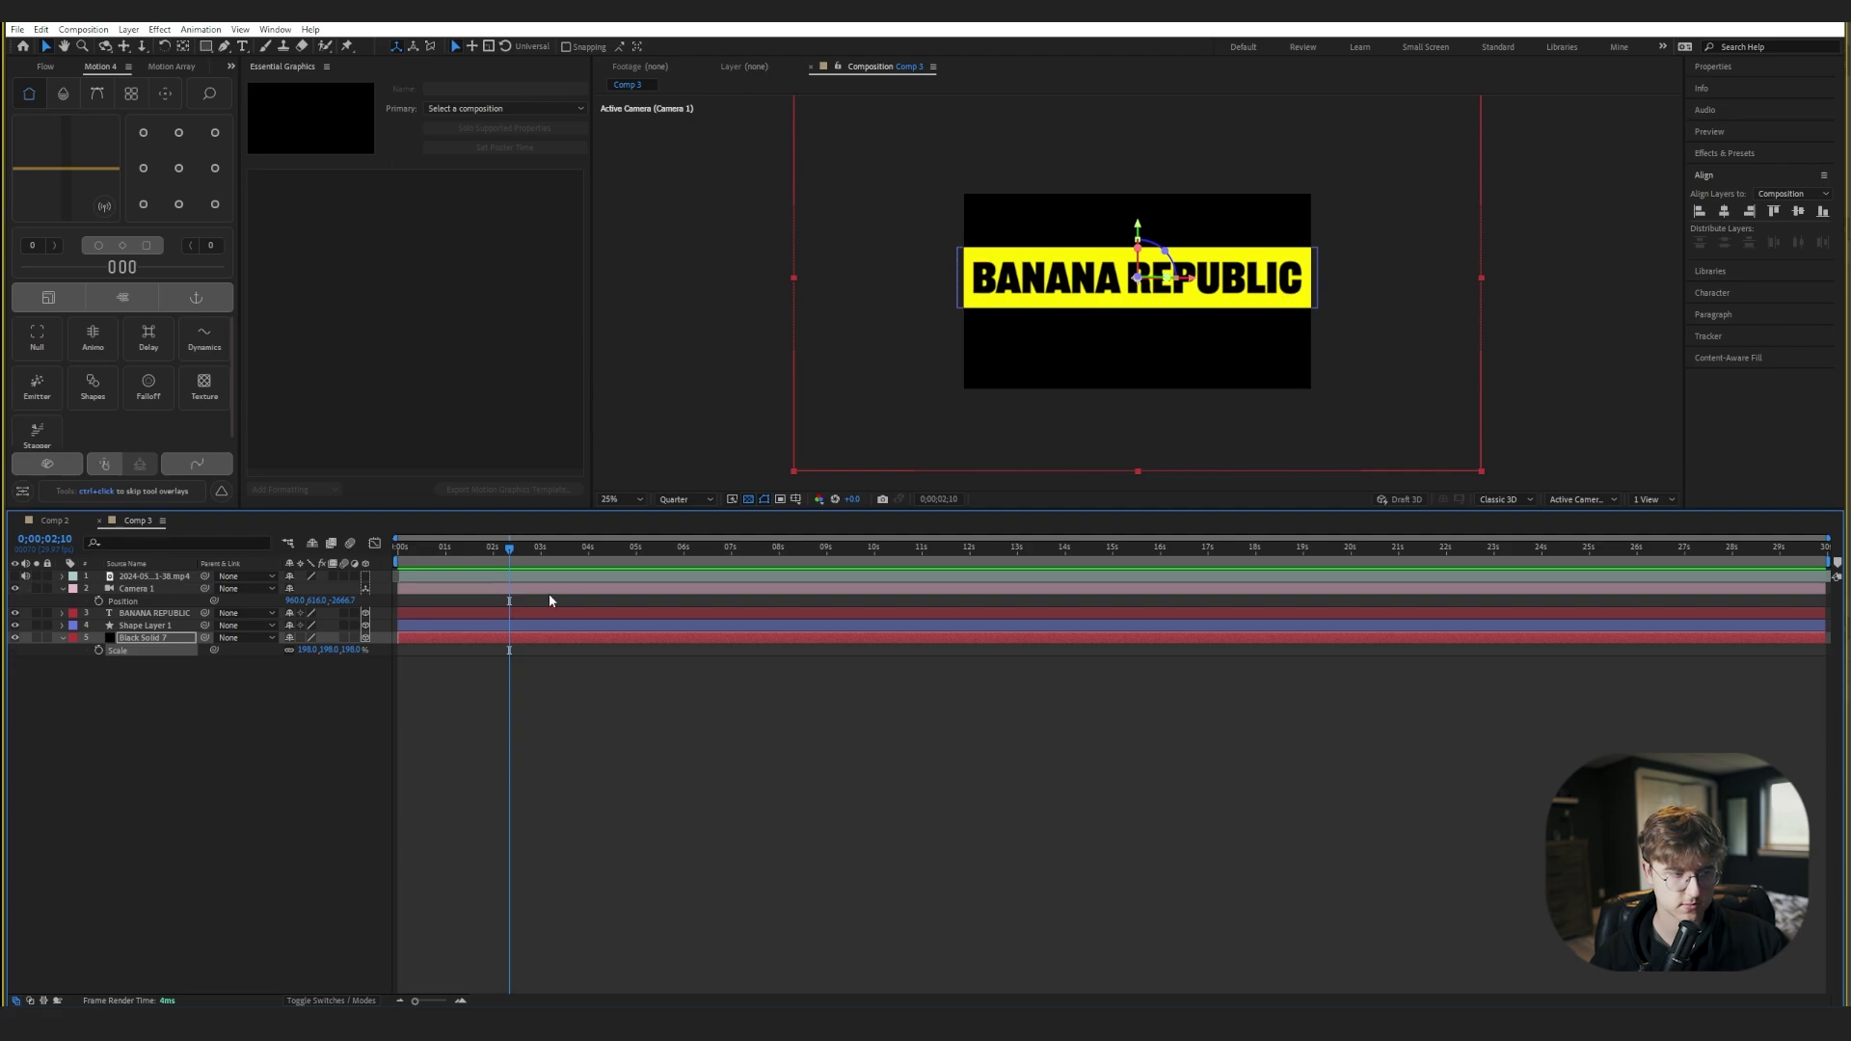
# - Scrub the reference video's first second, toggling its visibility, to study how the banner wipes in; leave the video hidden
pyautogui.moveTo(509, 548); pyautogui.dragTo(437, 558)
pyautogui.click(15, 576)
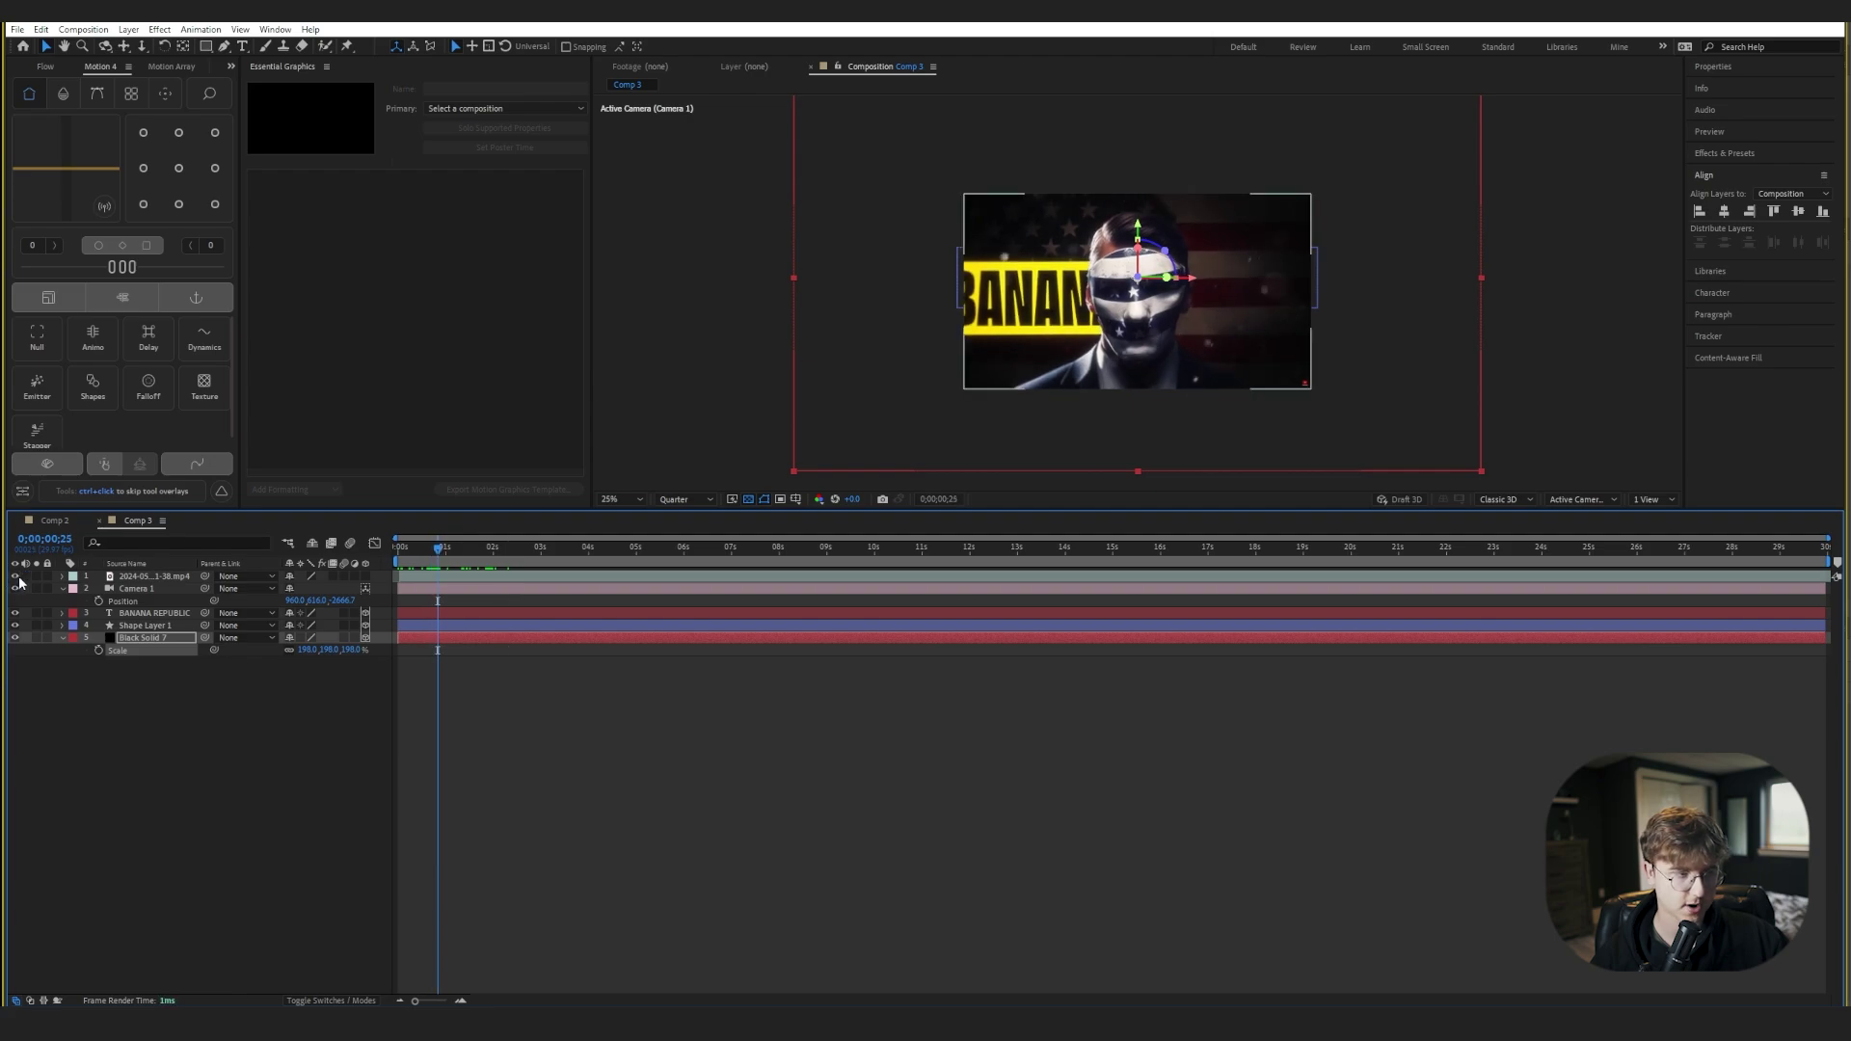
pyautogui.click(15, 577)
pyautogui.click(15, 578)
pyautogui.moveTo(413, 553)
pyautogui.mouseDown()
pyautogui.moveTo(399, 557)
pyautogui.moveTo(459, 556)
pyautogui.moveTo(424, 566)
pyautogui.moveTo(445, 565)
pyautogui.mouseUp()
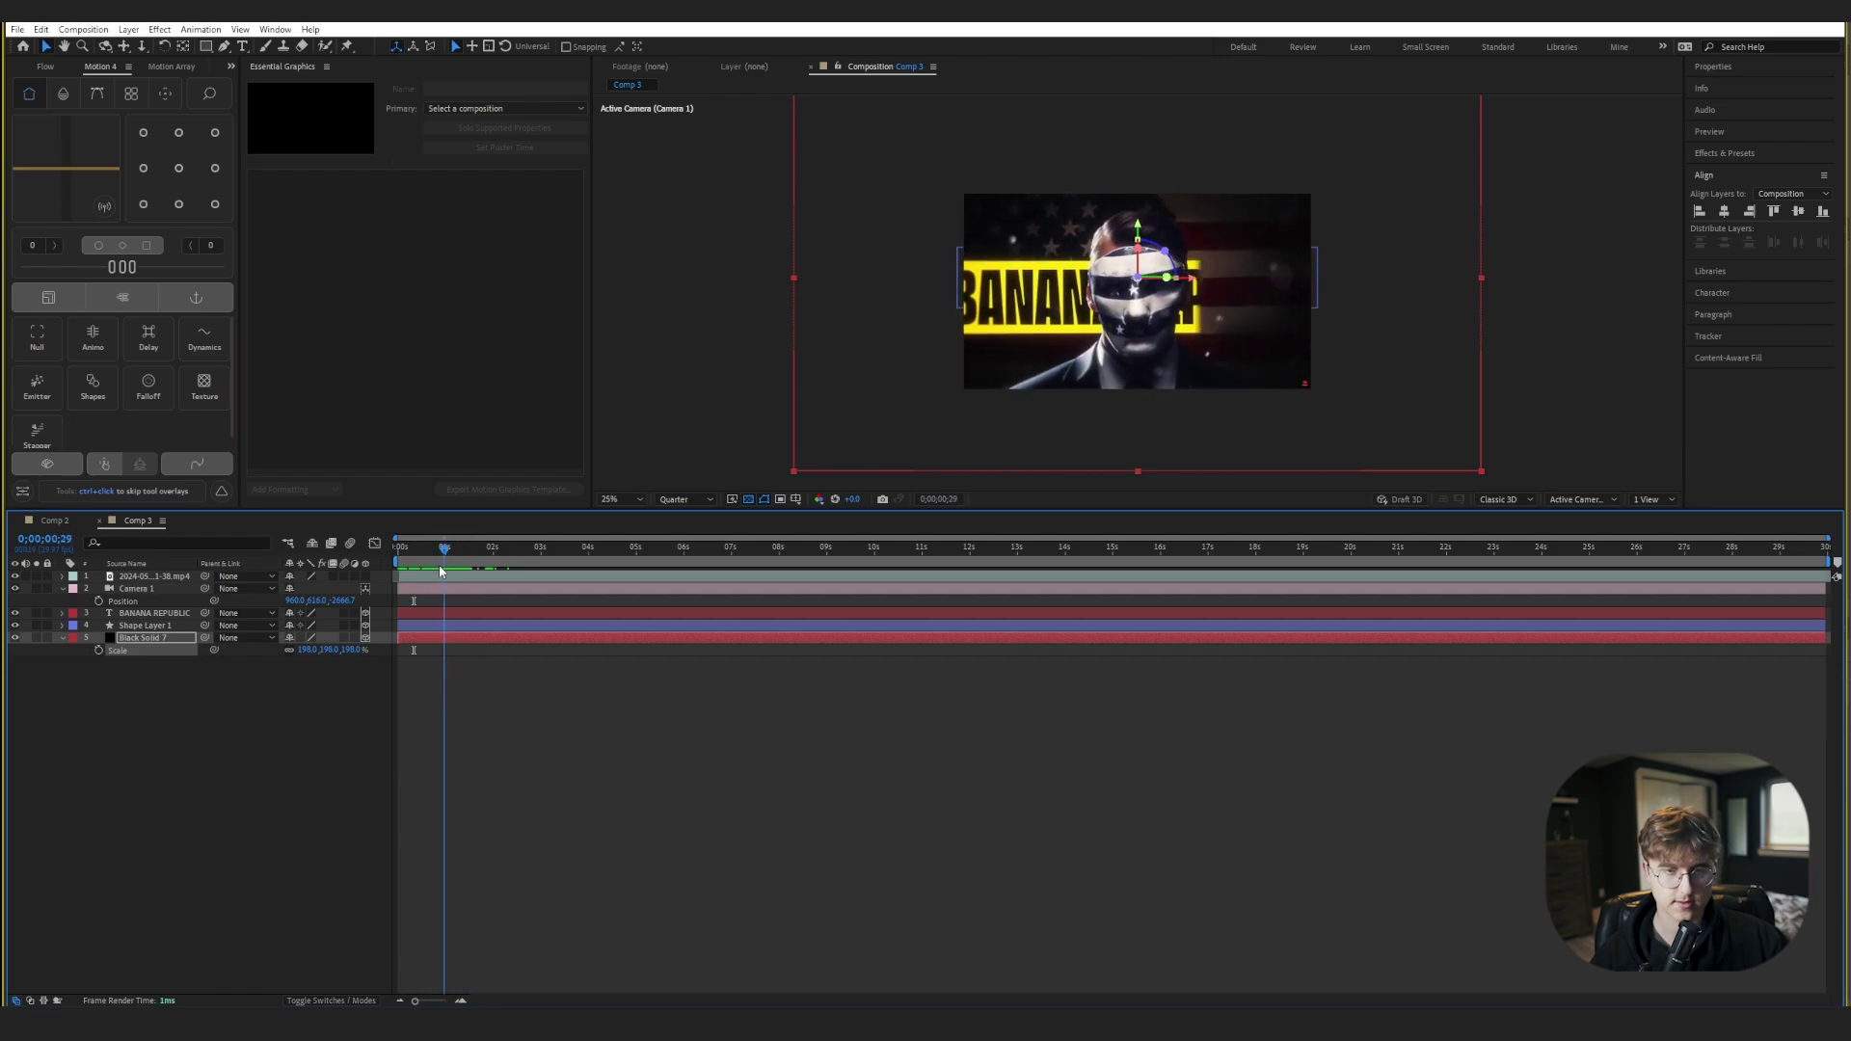
pyautogui.click(15, 577)
# - Pre-compose the BANANA REPUBLIC text layer together with the yellow Shape Layer 1
pyautogui.click(144, 626)
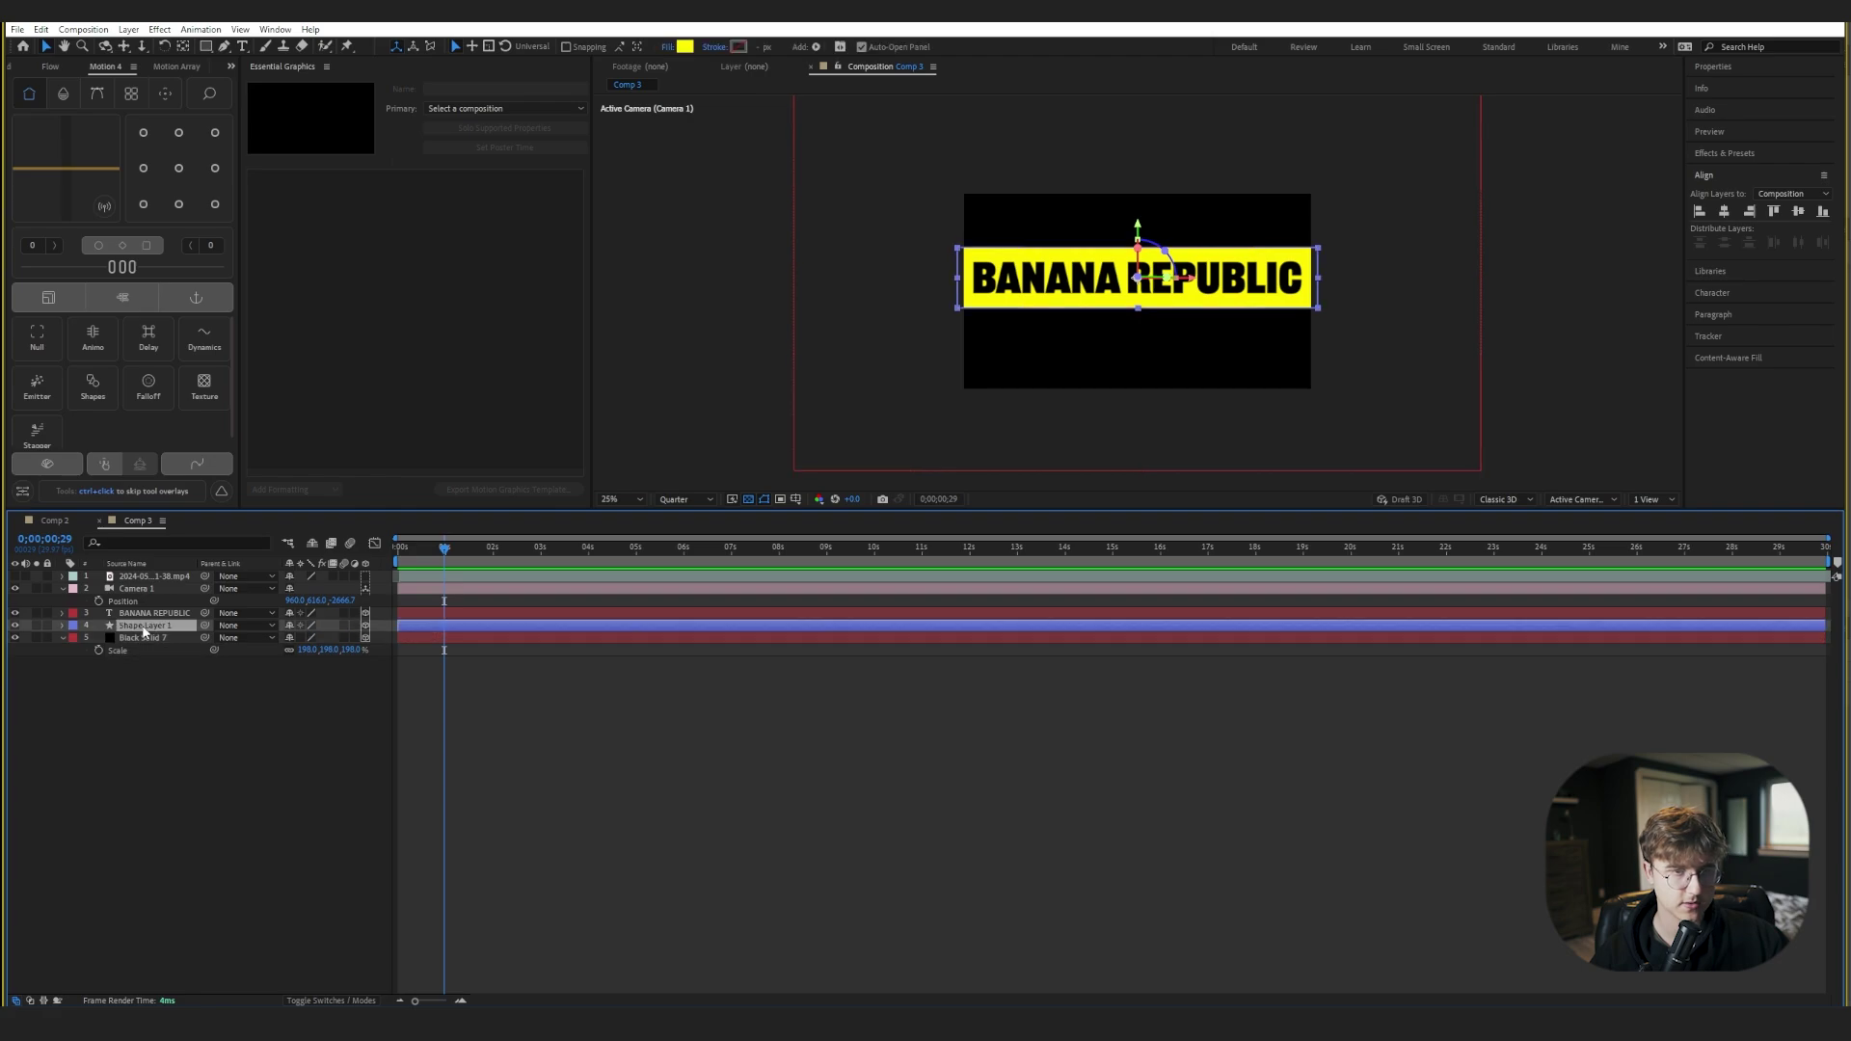
pyautogui.keyDown('ctrl'); pyautogui.click(162, 614); pyautogui.keyUp('ctrl')
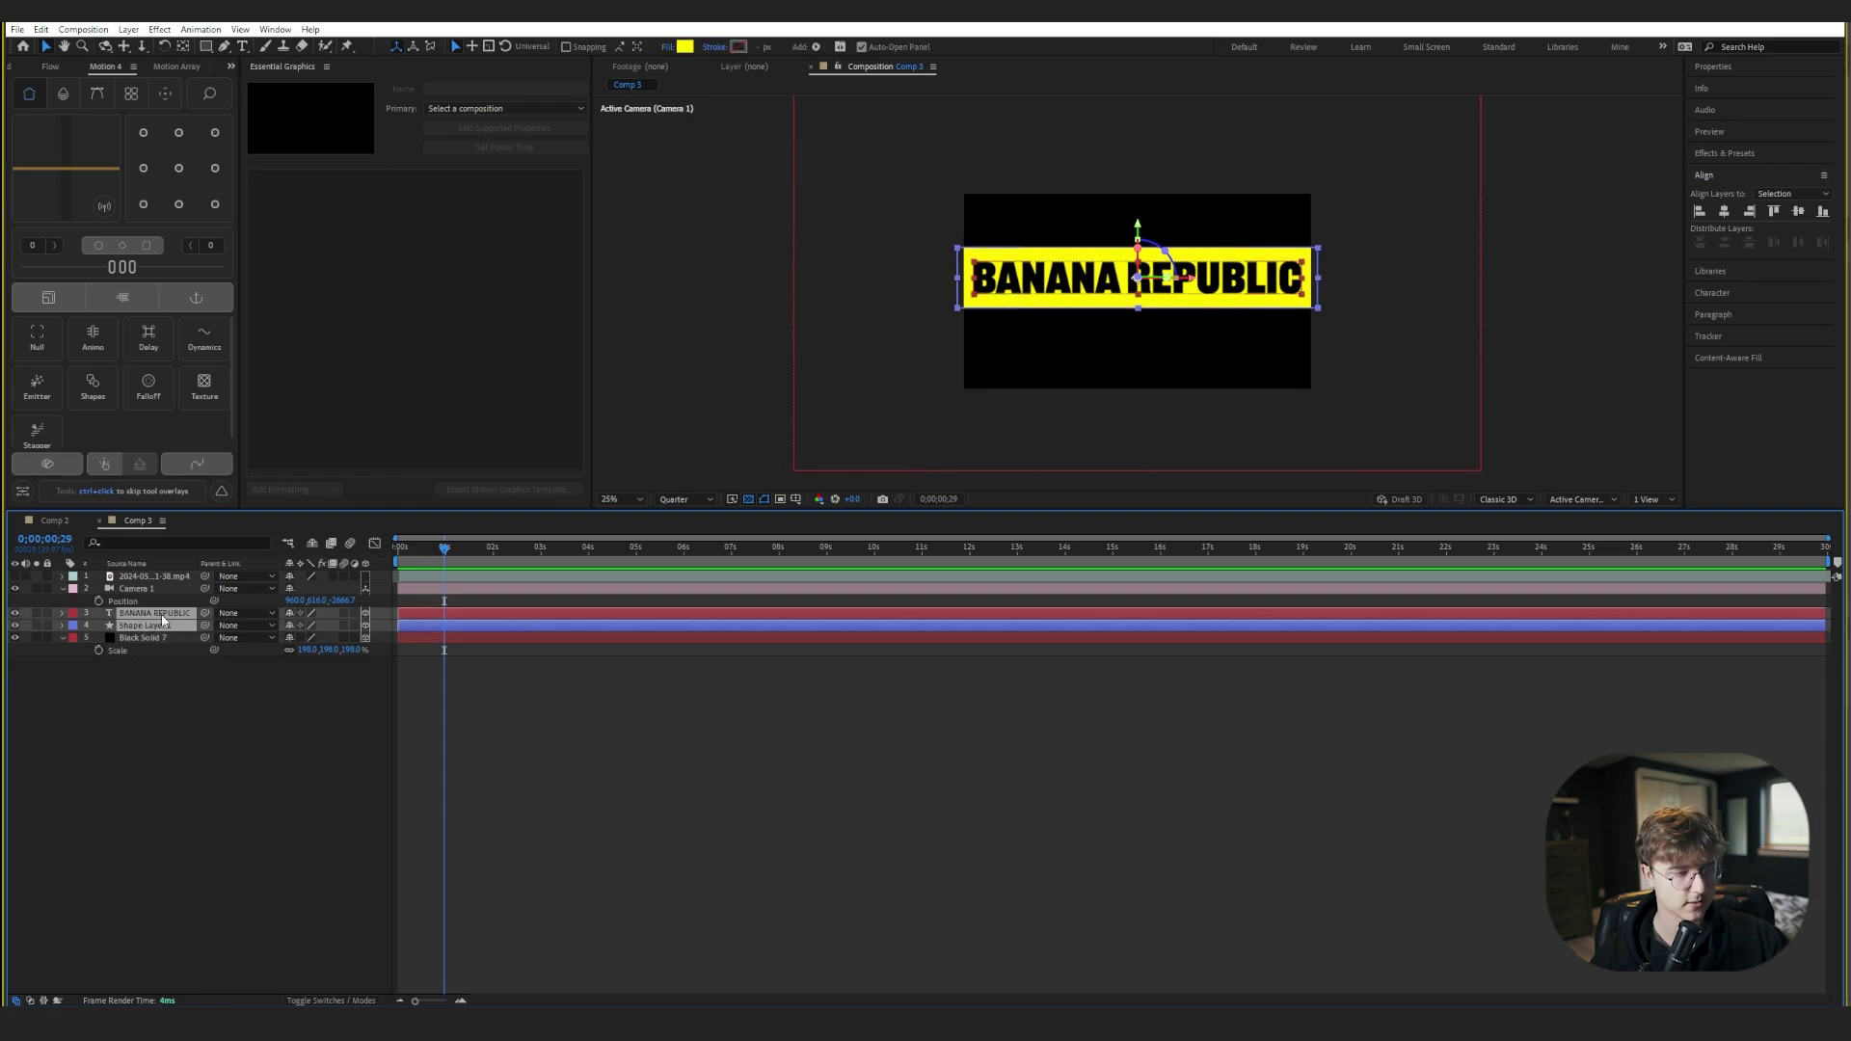
pyautogui.rightClick(162, 620)
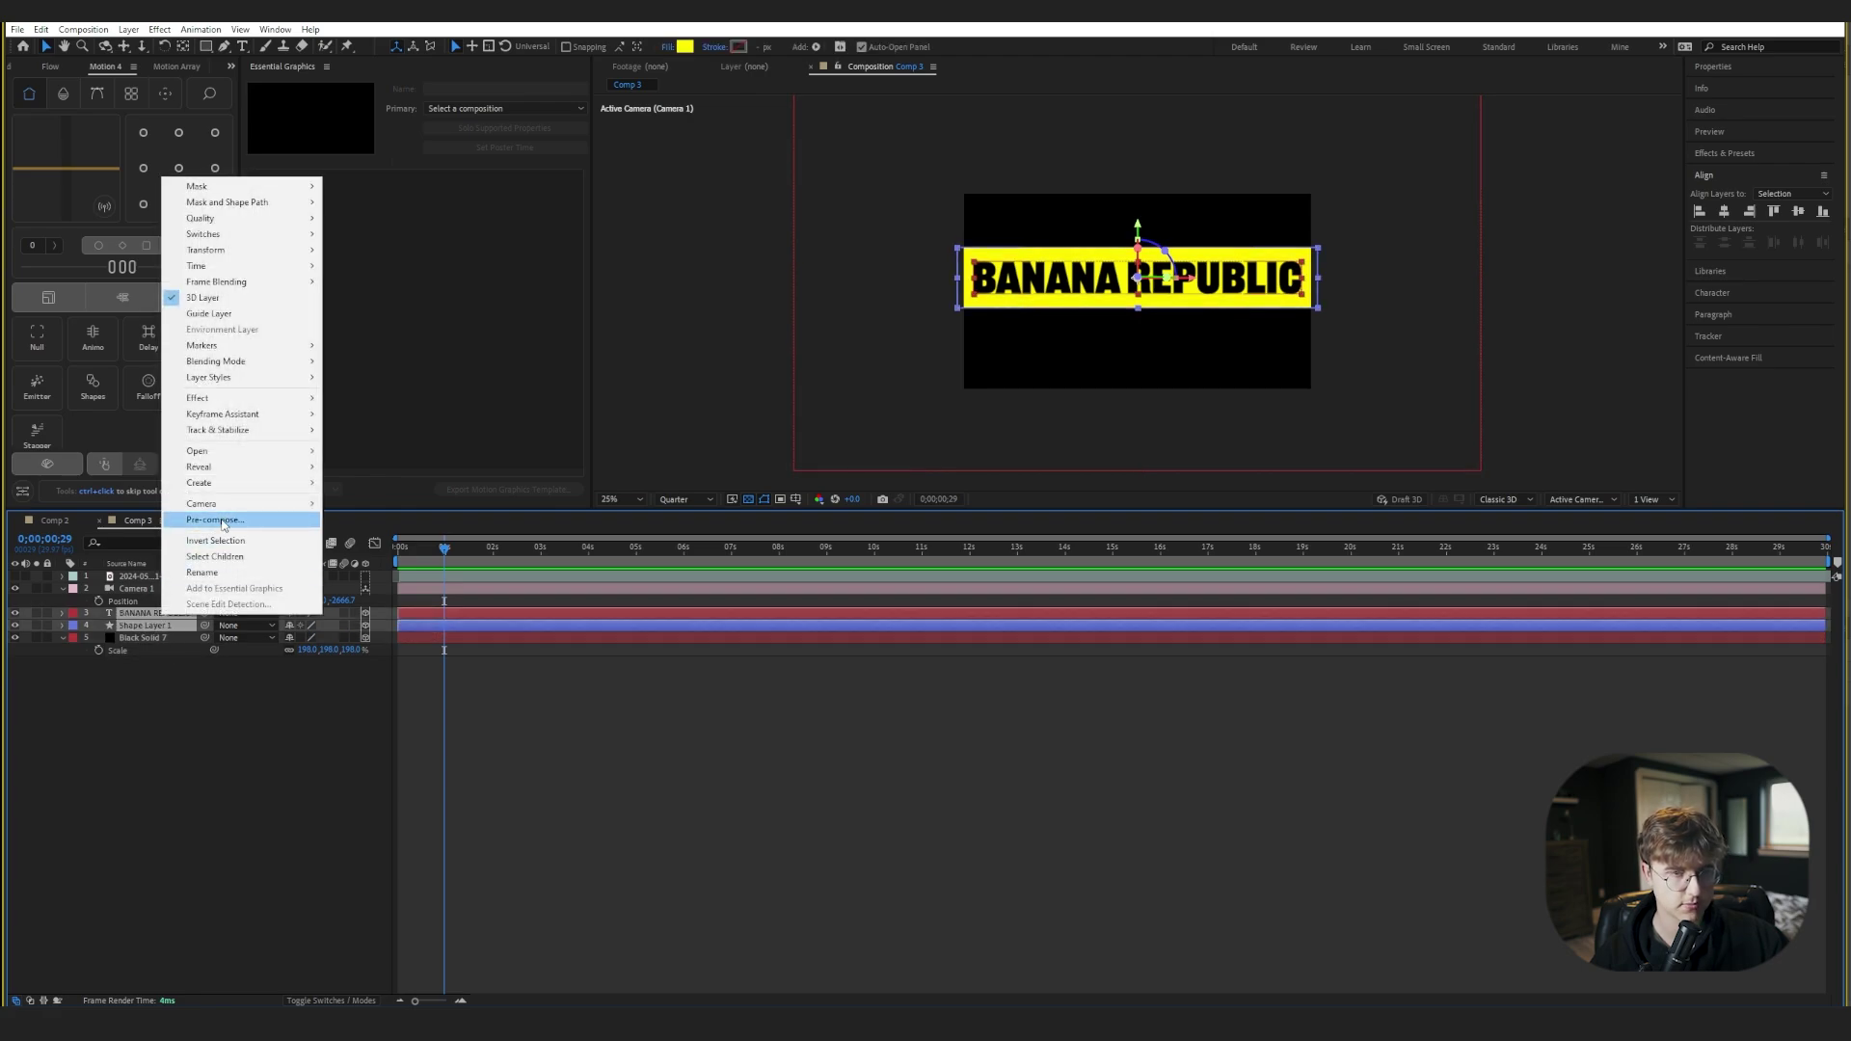
pyautogui.click(193, 519)
pyautogui.click(937, 600)
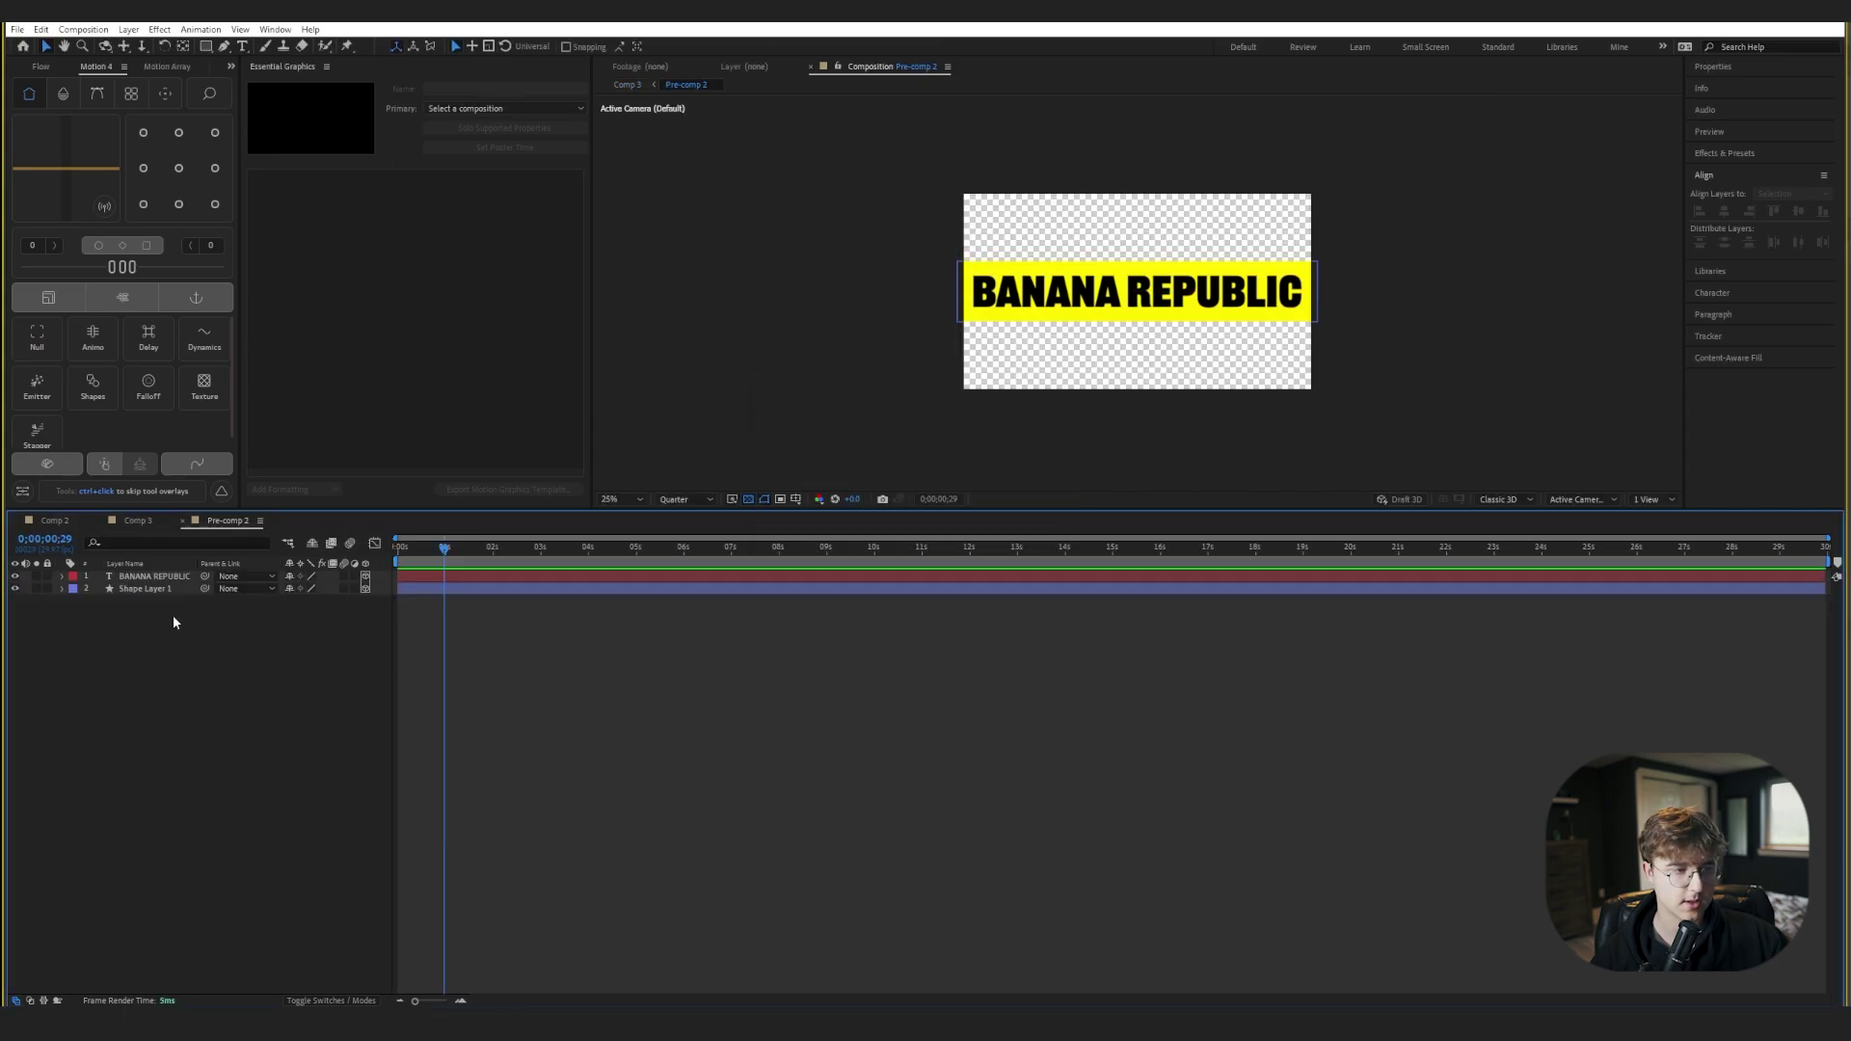
# - Return to Comp 3 and close the Comp 2 timeline
pyautogui.click(137, 520)
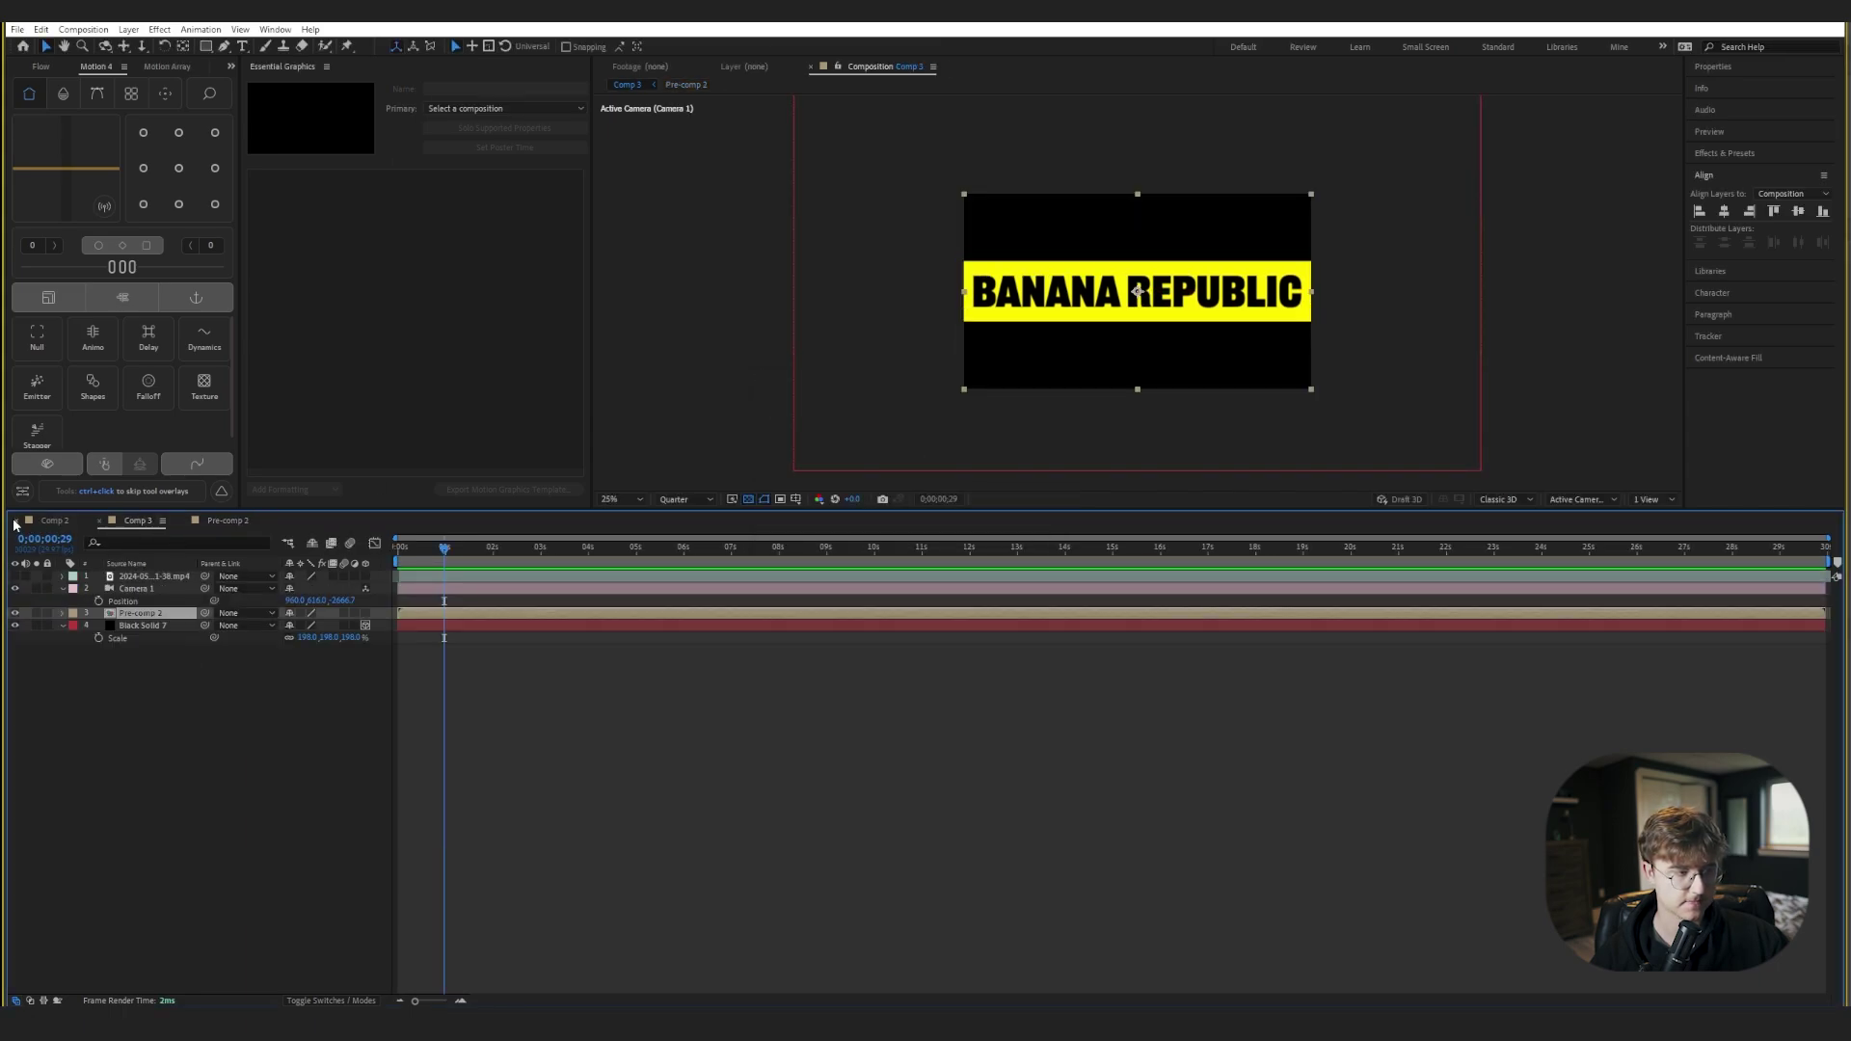
pyautogui.click(14, 523)
pyautogui.click(165, 708)
# - Draw a rectangular mask on the banner pre-comp, taller than the banner and just outside the frame's left edge, so the banner is hidden
pyautogui.click(159, 617)
pyautogui.press('q')
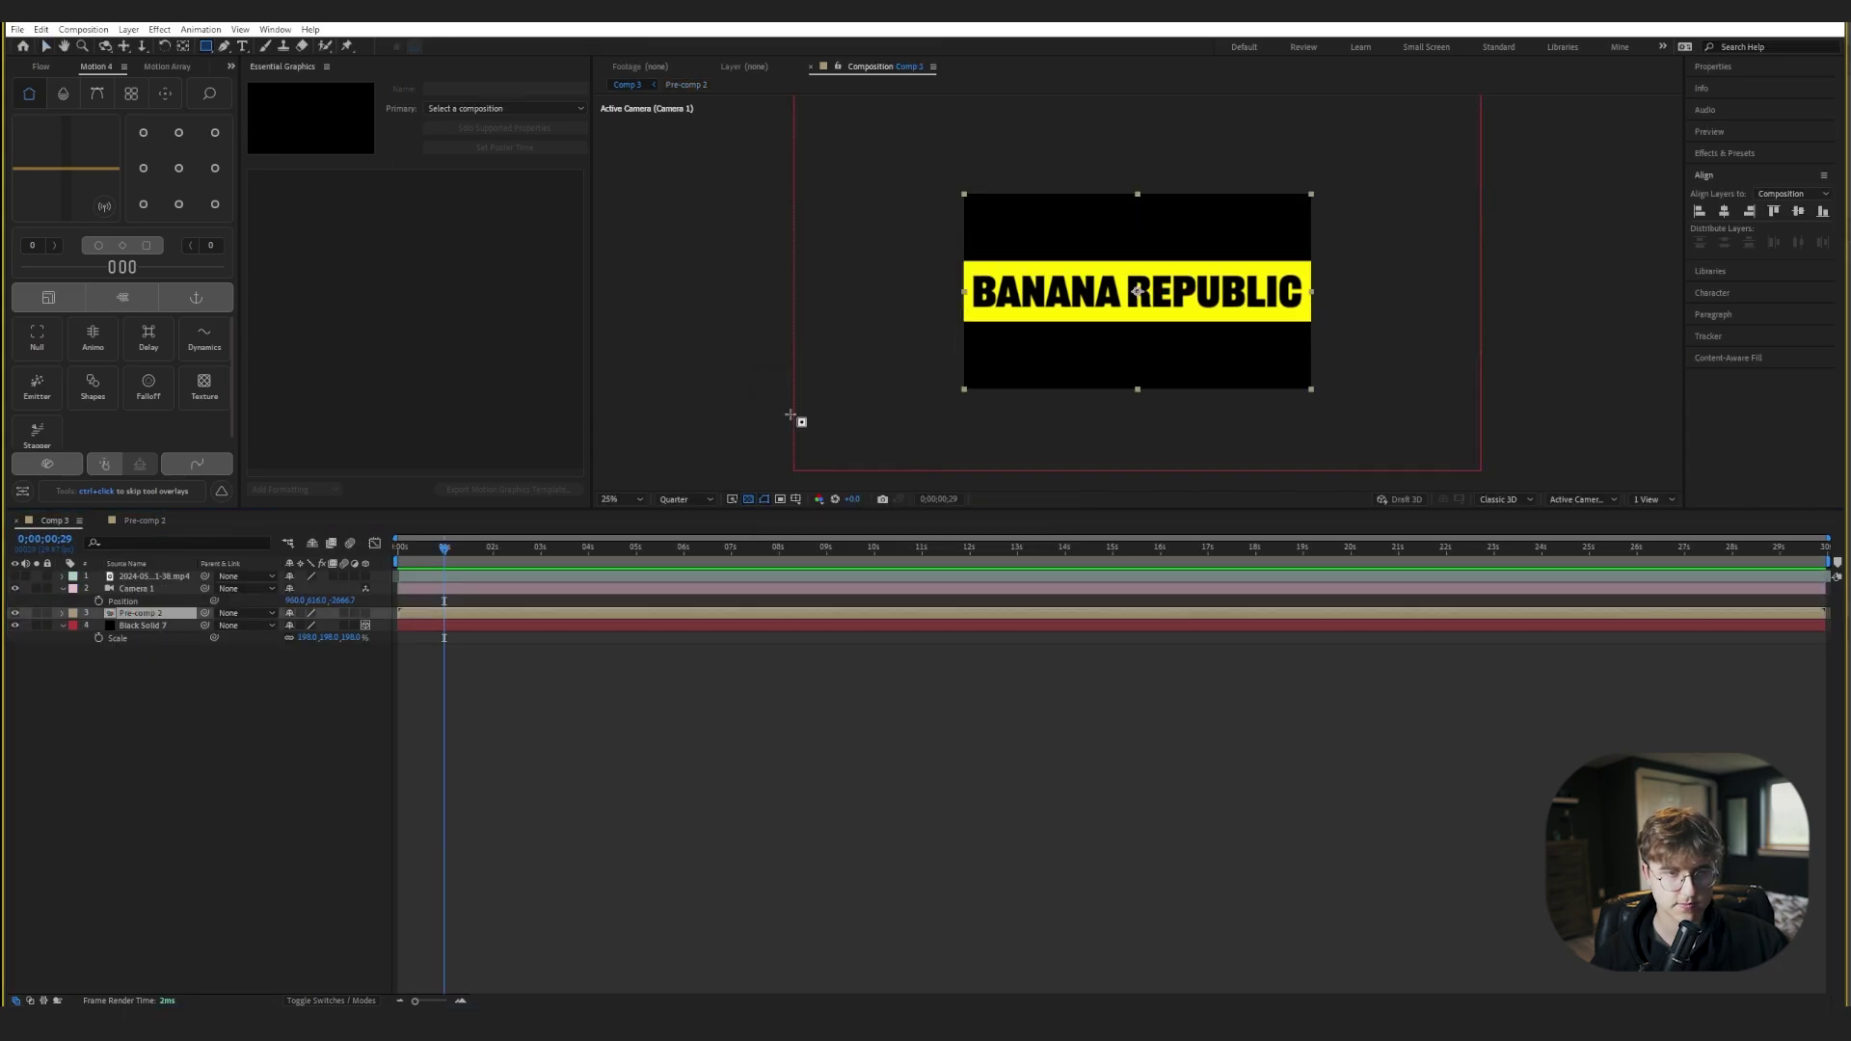
pyautogui.scroll(-1, 606, 232)
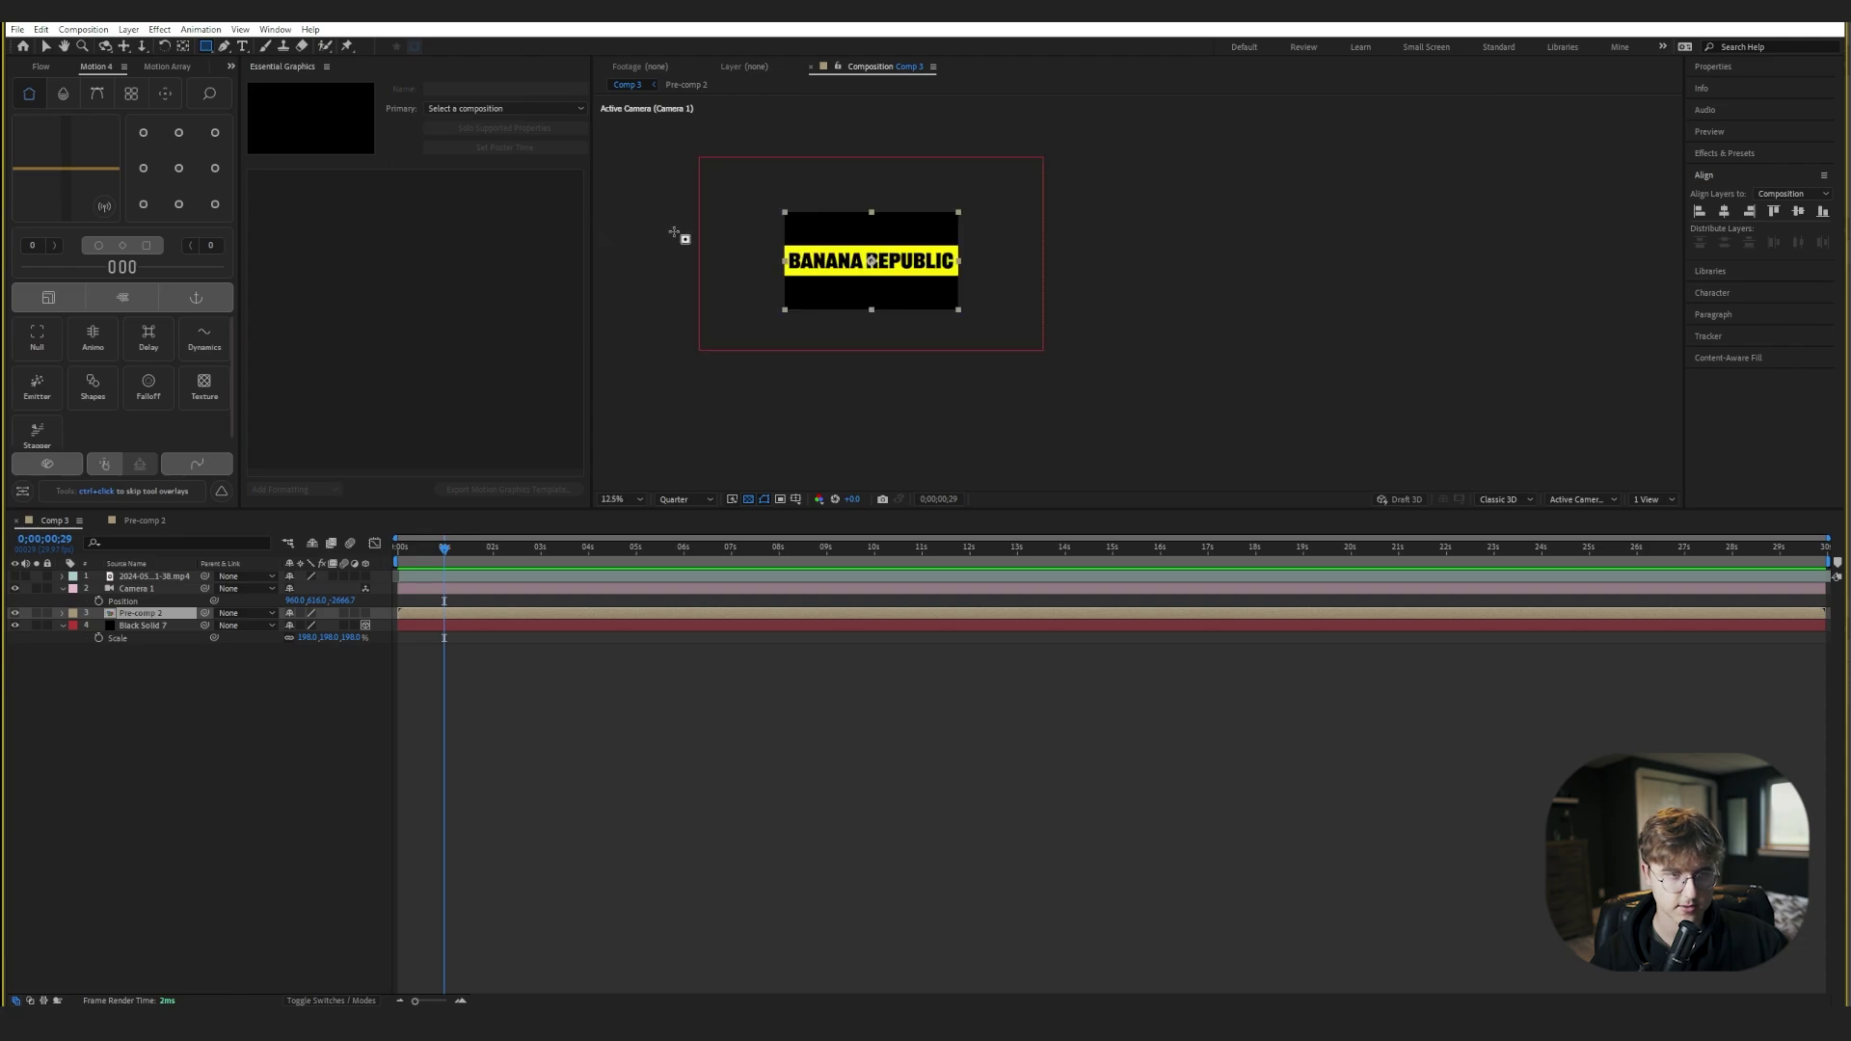
pyautogui.moveTo(714, 237); pyautogui.dragTo(884, 252)
pyautogui.scroll(1, 896, 257)
pyautogui.moveTo(625, 226); pyautogui.dragTo(1015, 350)
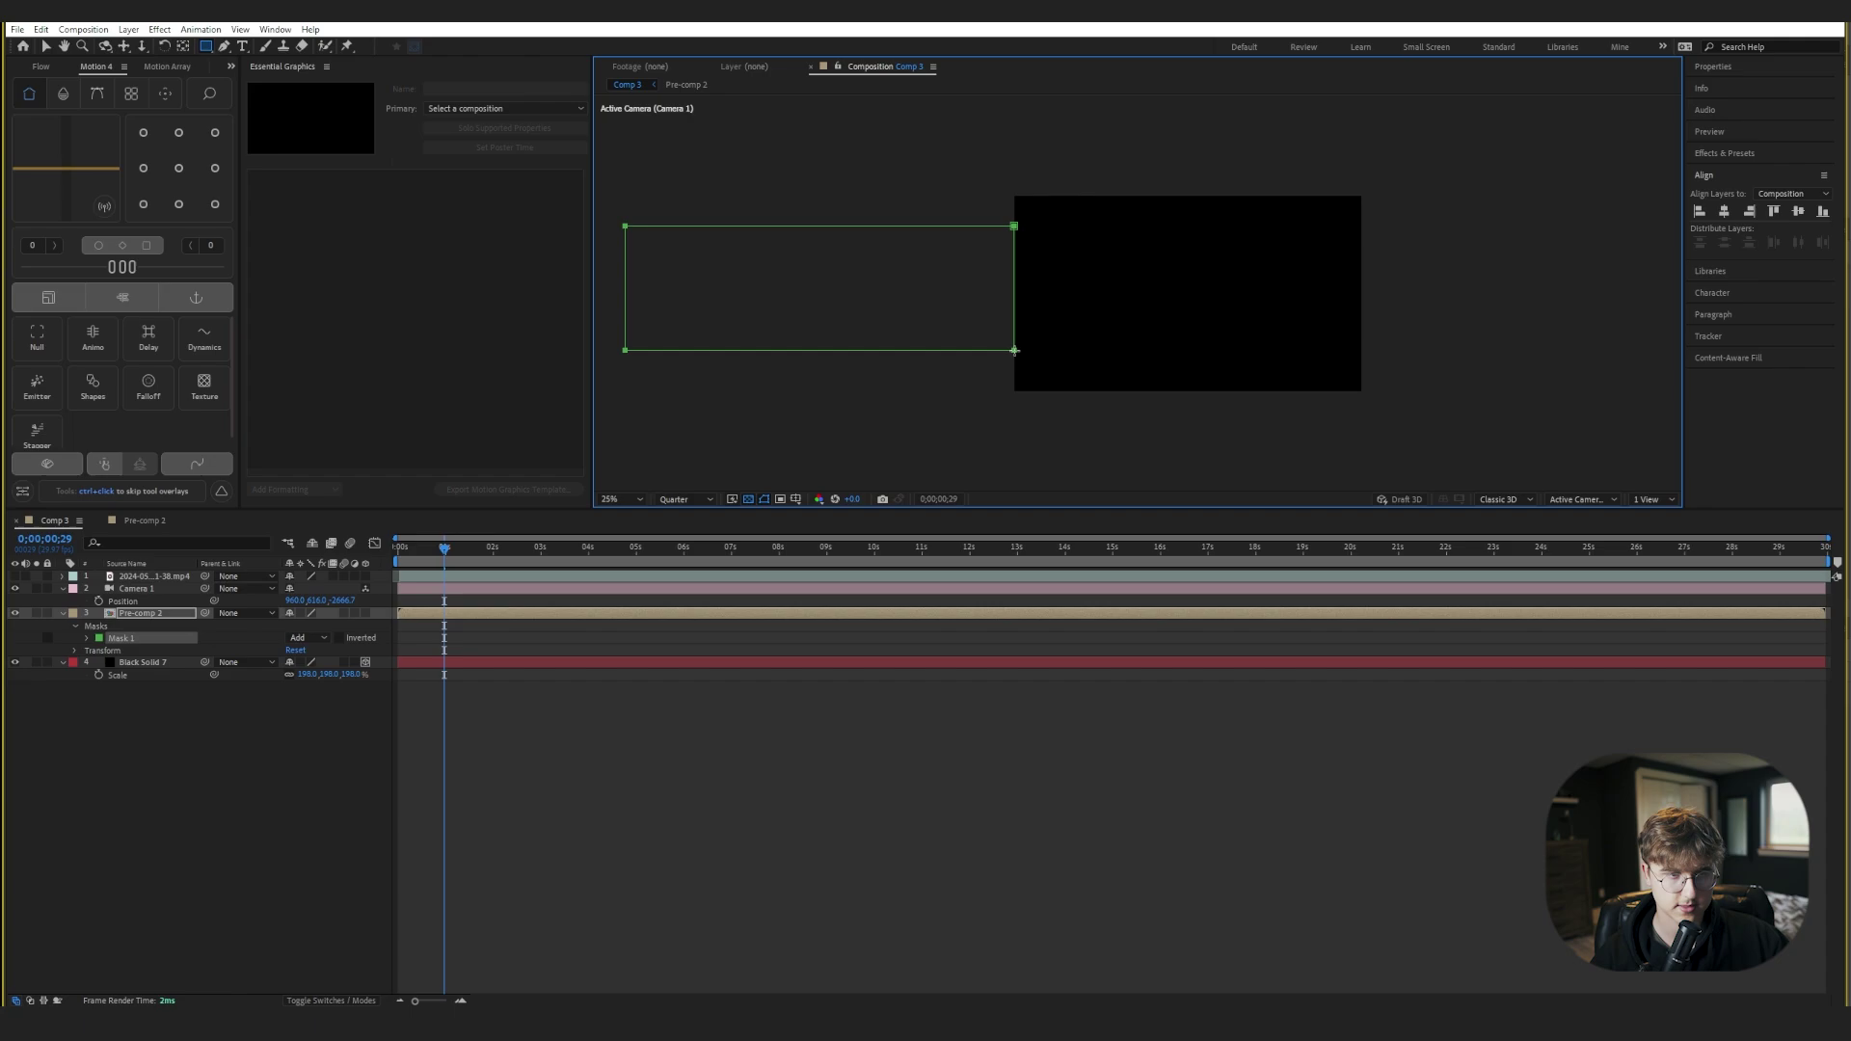
pyautogui.scroll(-4, 1239, 353)
pyautogui.scroll(4, 1201, 351)
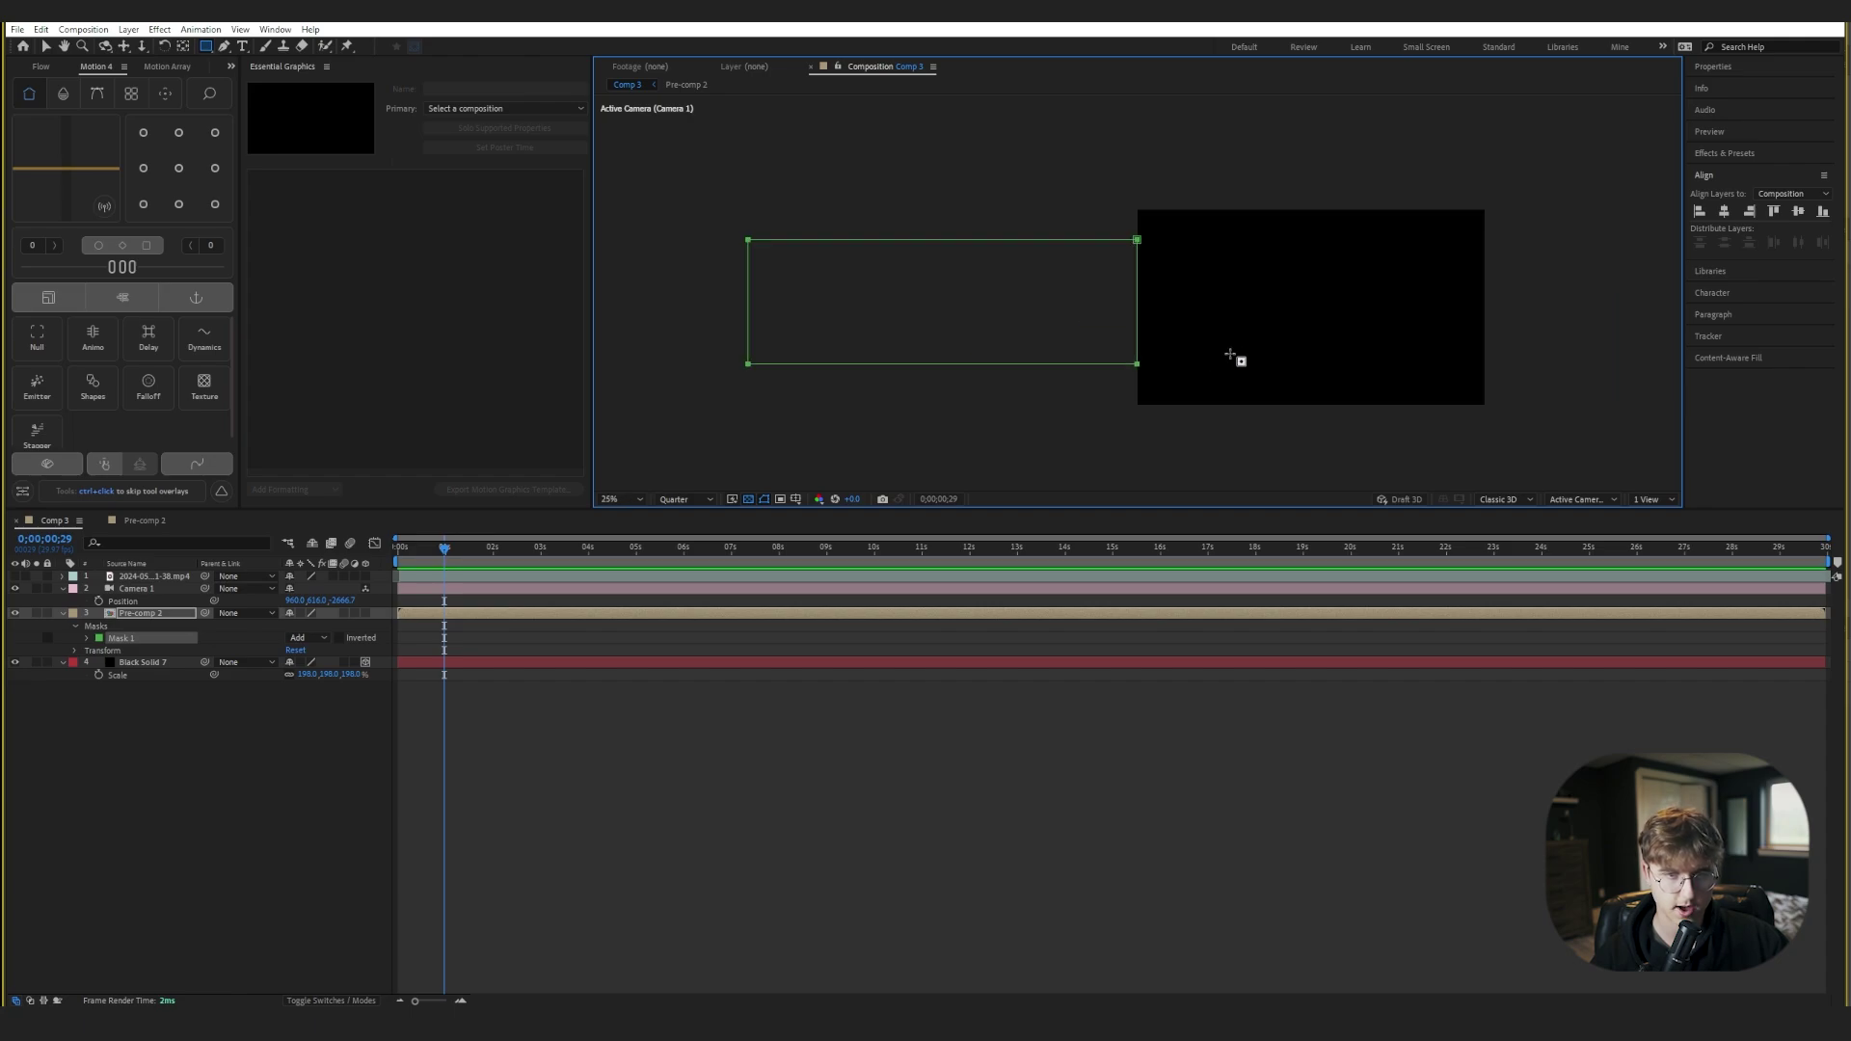
pyautogui.click(1388, 287)
# - Add a Mask Path keyframe to the pre-comp's mask and place it at 0;00;00;16, using the reference video for timing
pyautogui.click(130, 615)
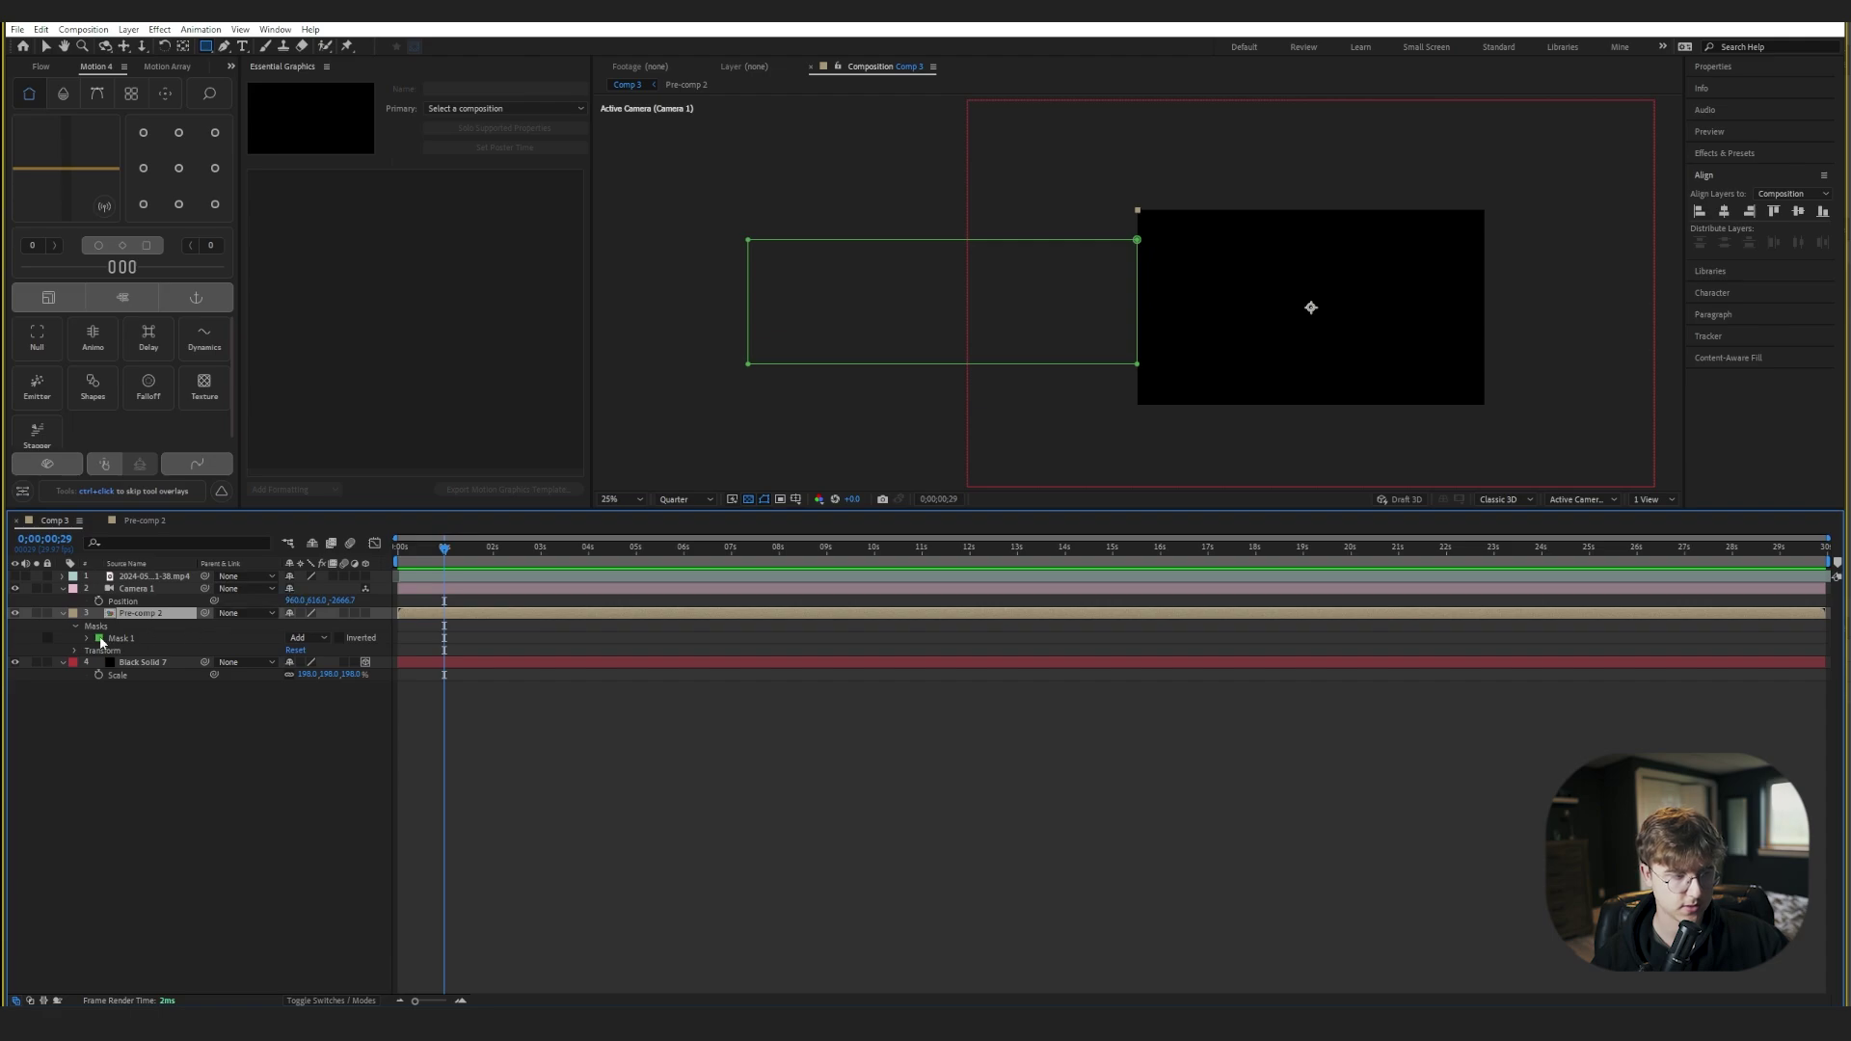
pyautogui.click(87, 639)
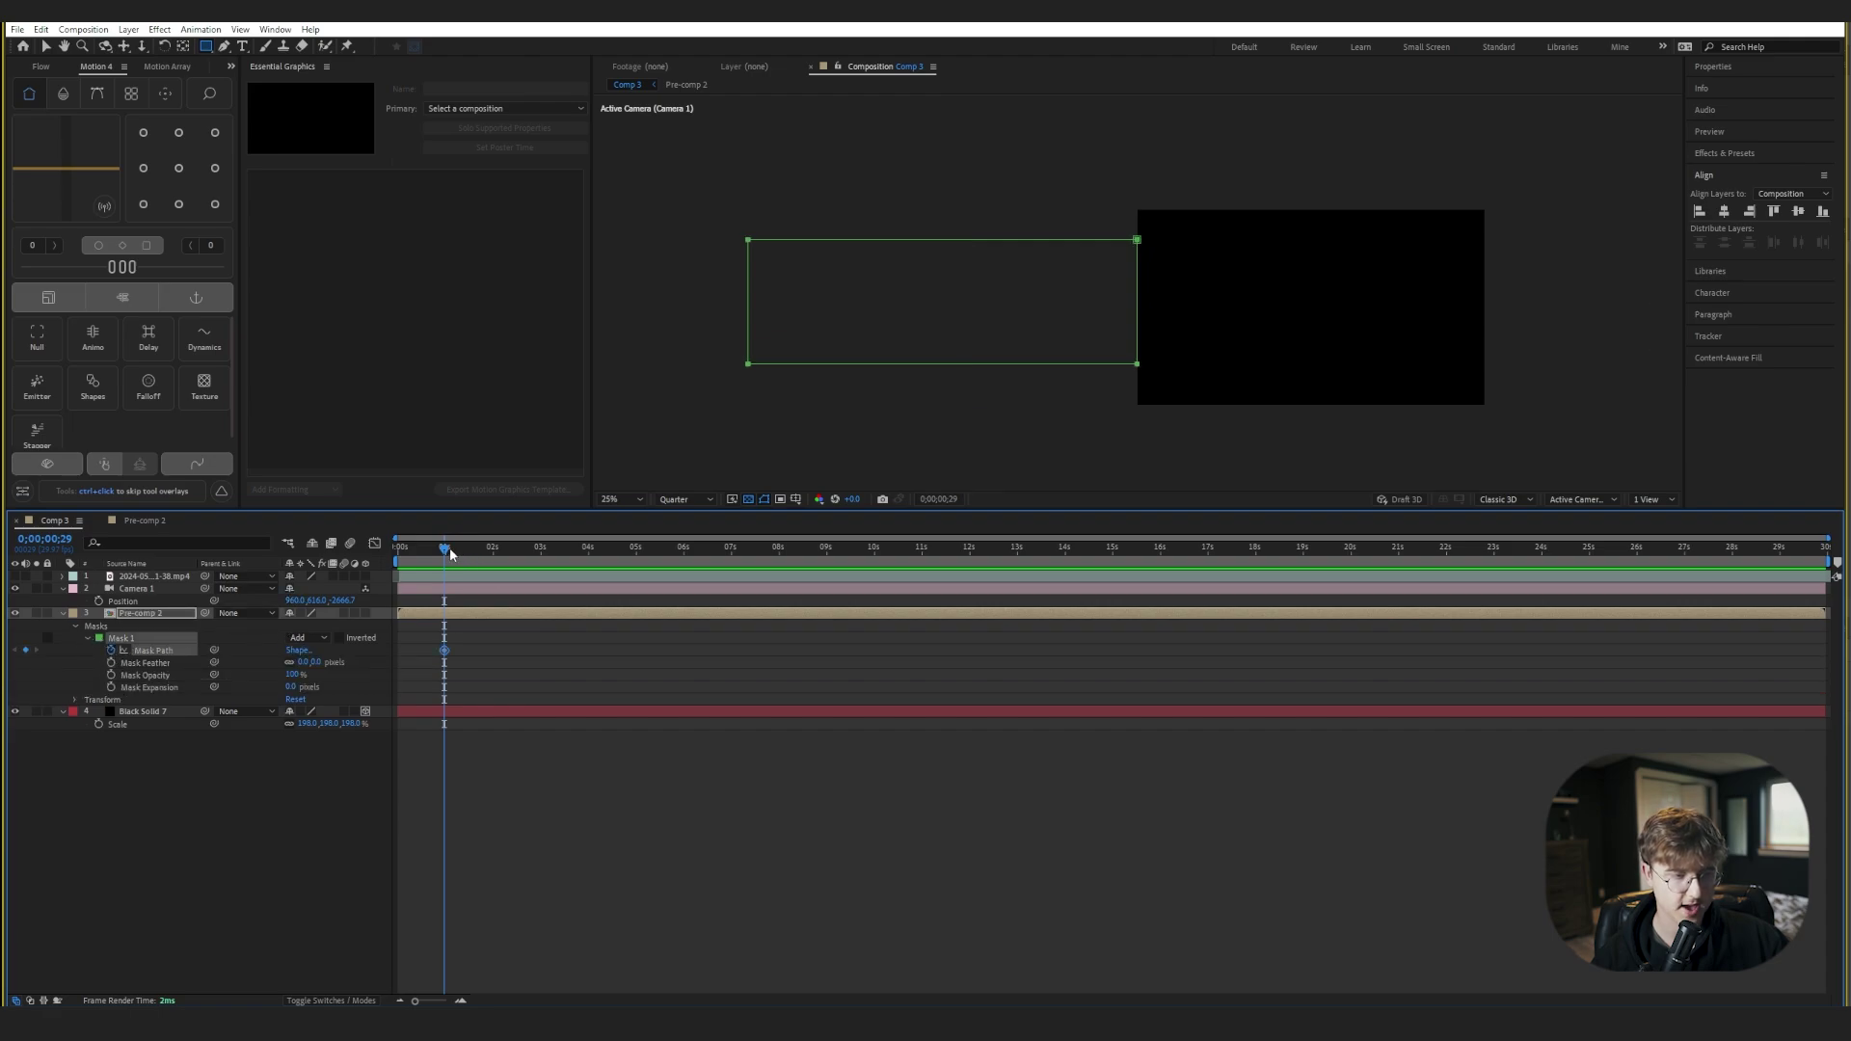
pyautogui.click(15, 576)
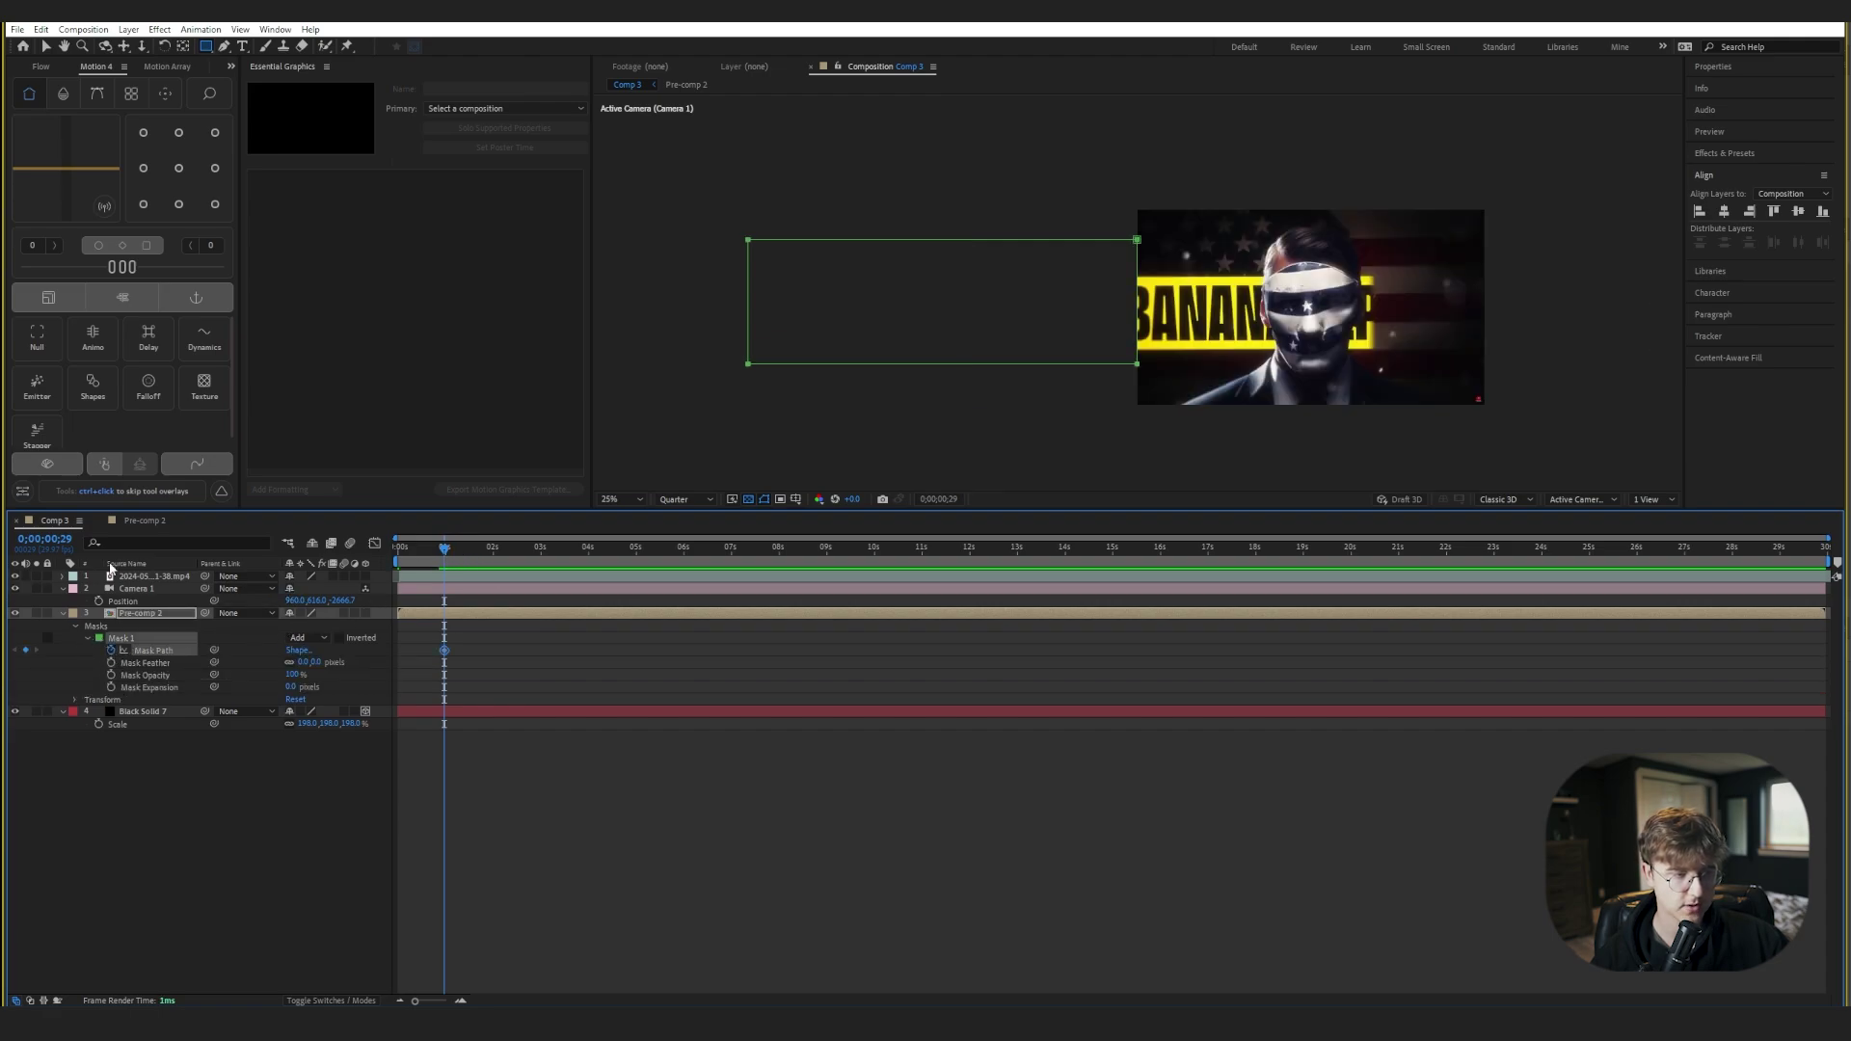
pyautogui.moveTo(446, 556); pyautogui.dragTo(423, 550)
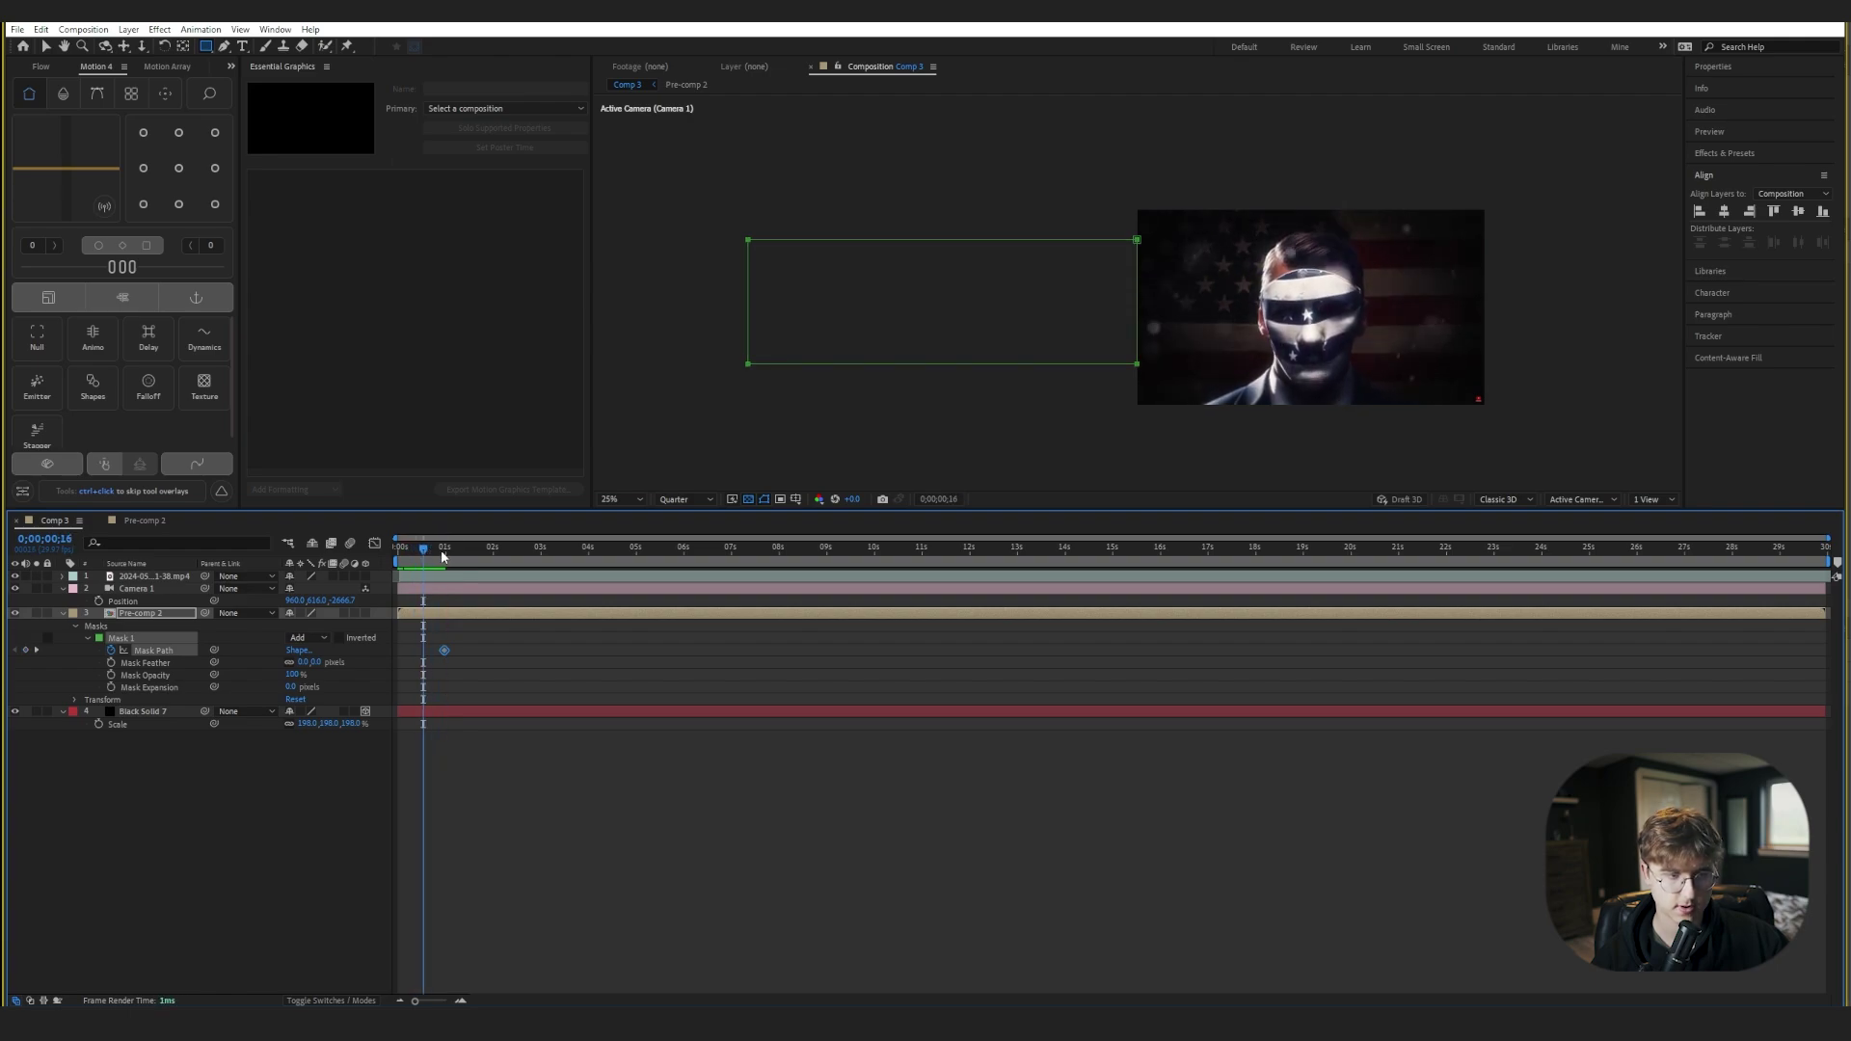
pyautogui.moveTo(442, 652); pyautogui.dragTo(423, 652)
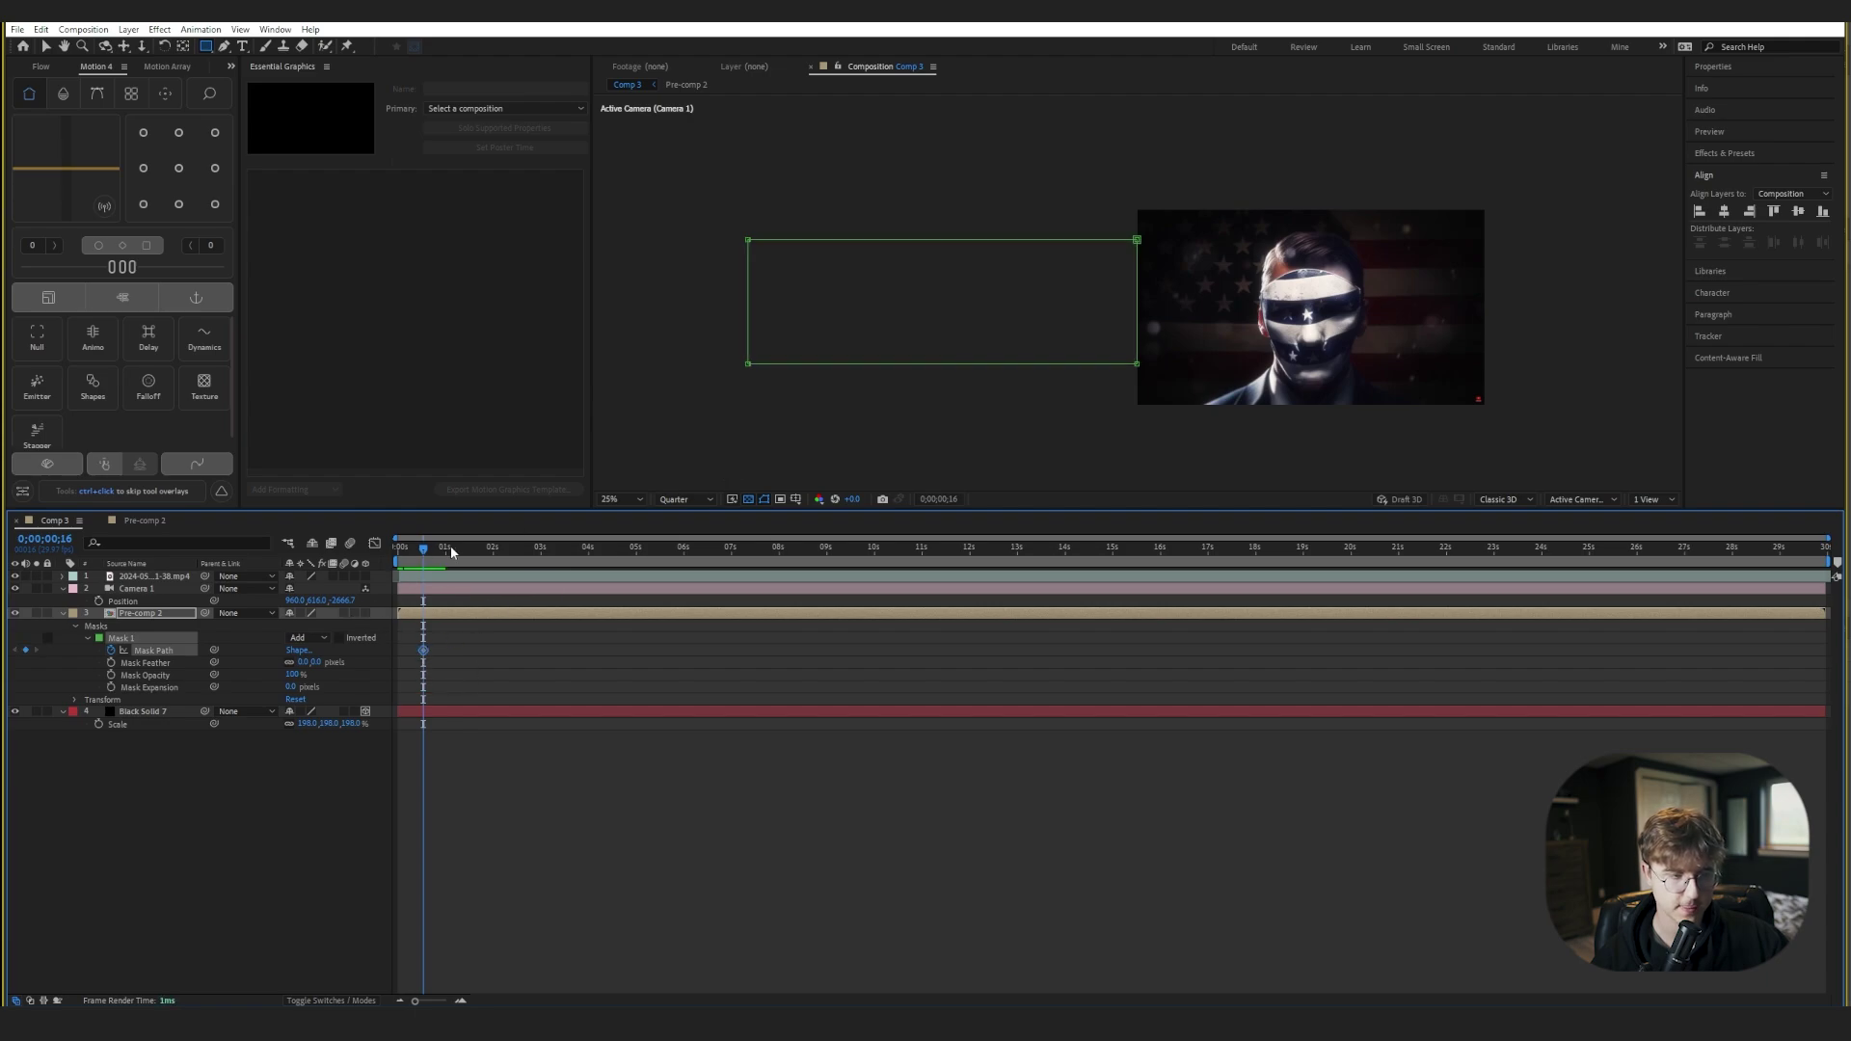
# - At 0;00;01;15, shift the whole mask horizontally over the full banner to keyframe the end of the reveal
pyautogui.moveTo(451, 550); pyautogui.dragTo(471, 552)
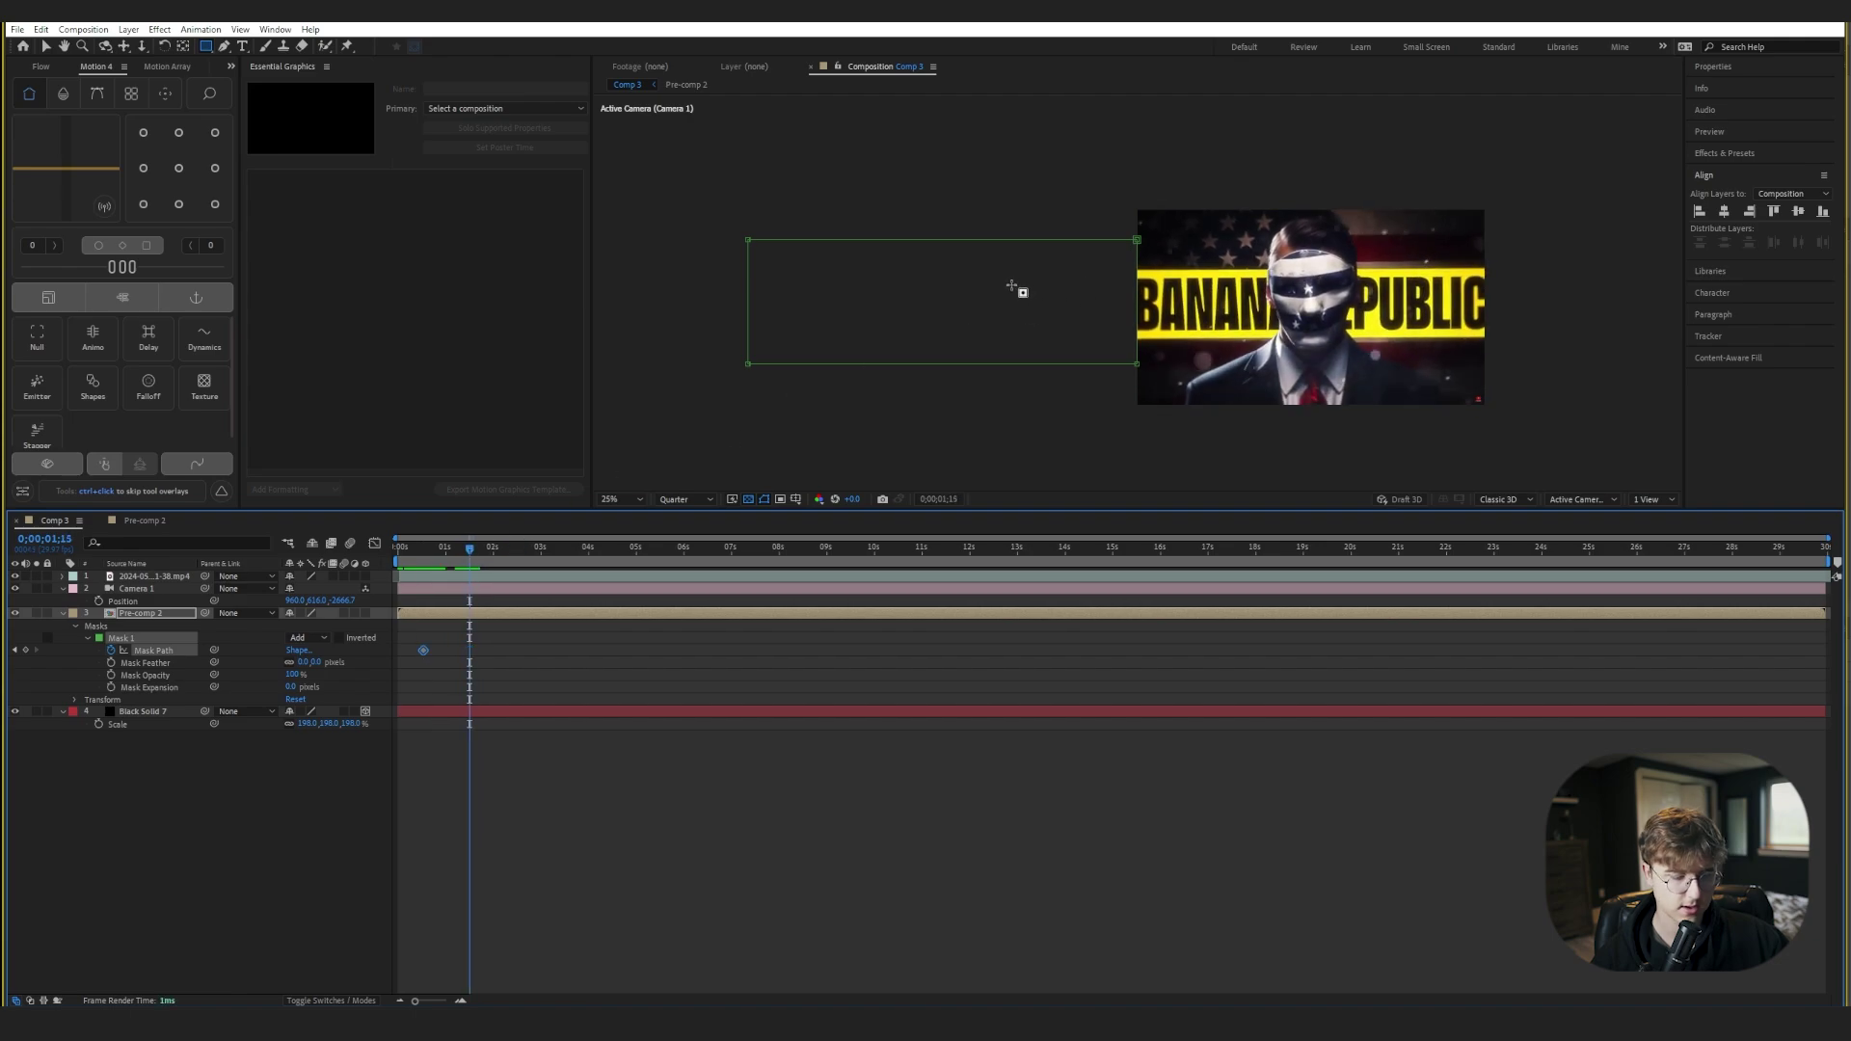
pyautogui.press('v')
pyautogui.click(1107, 257)
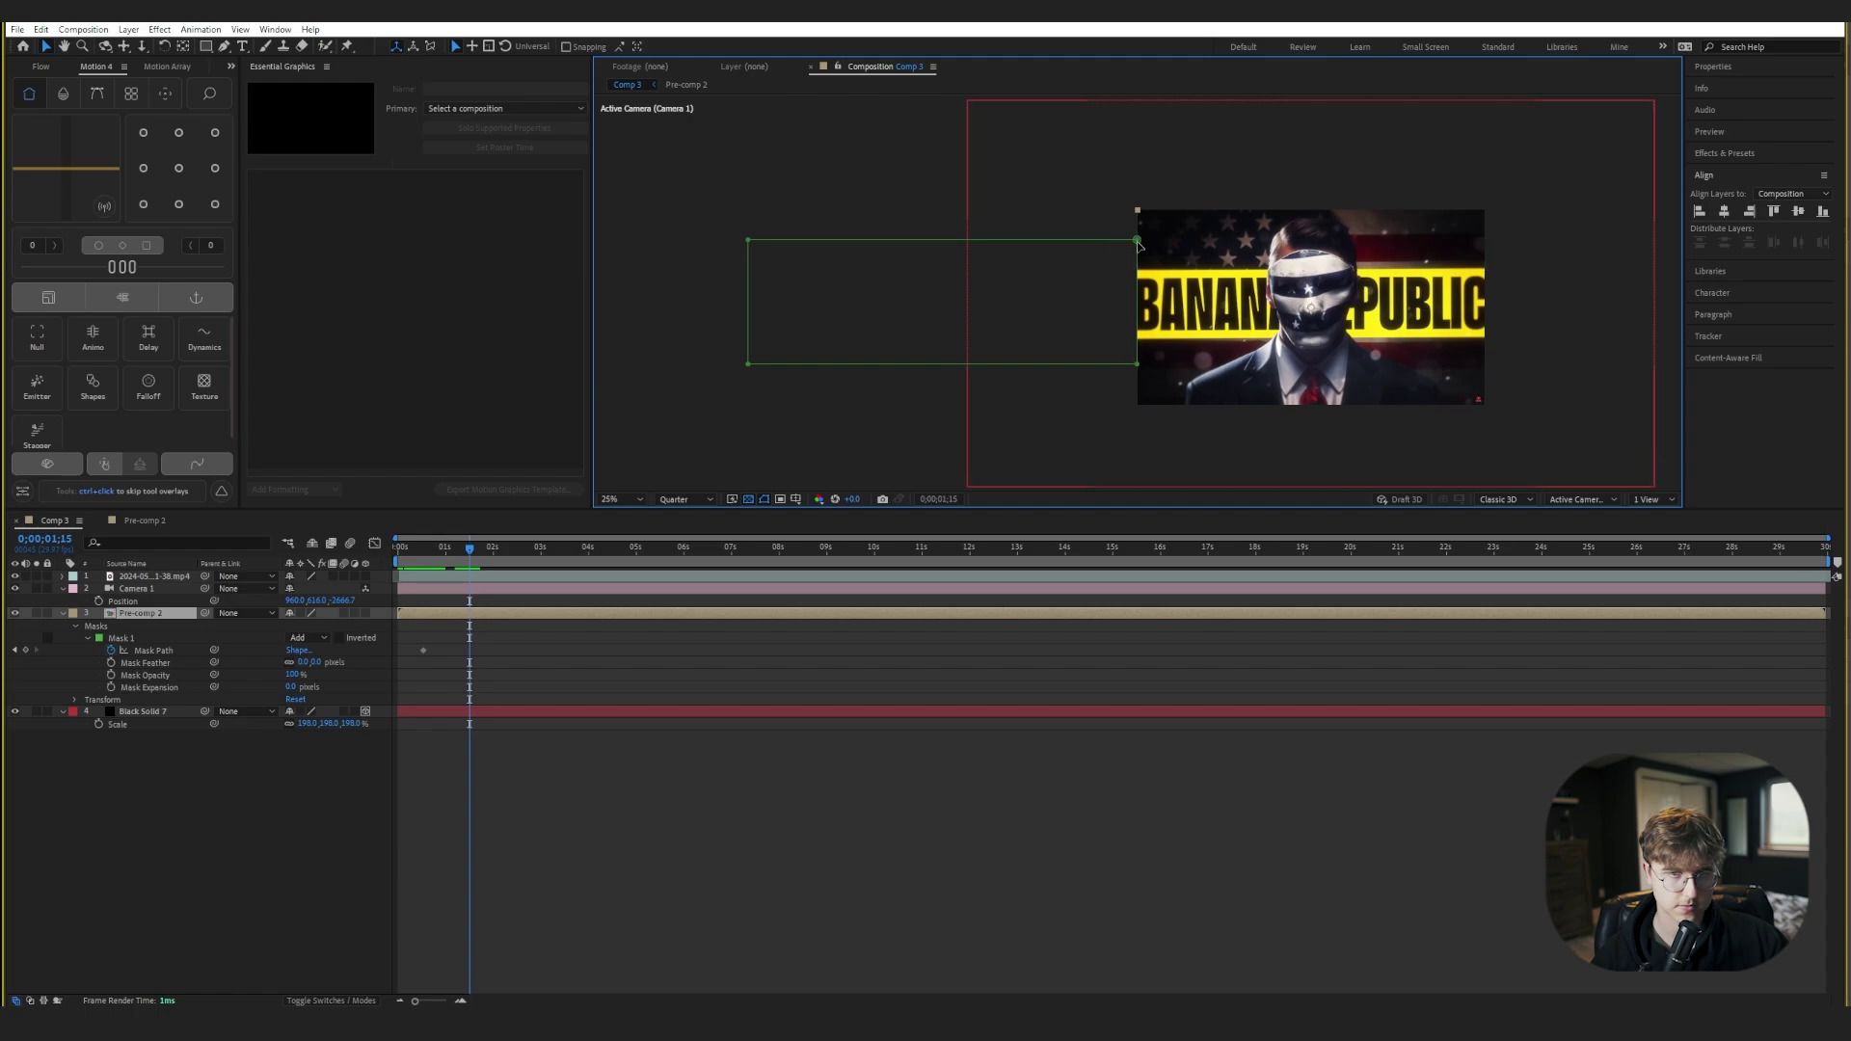
pyautogui.click(916, 241)
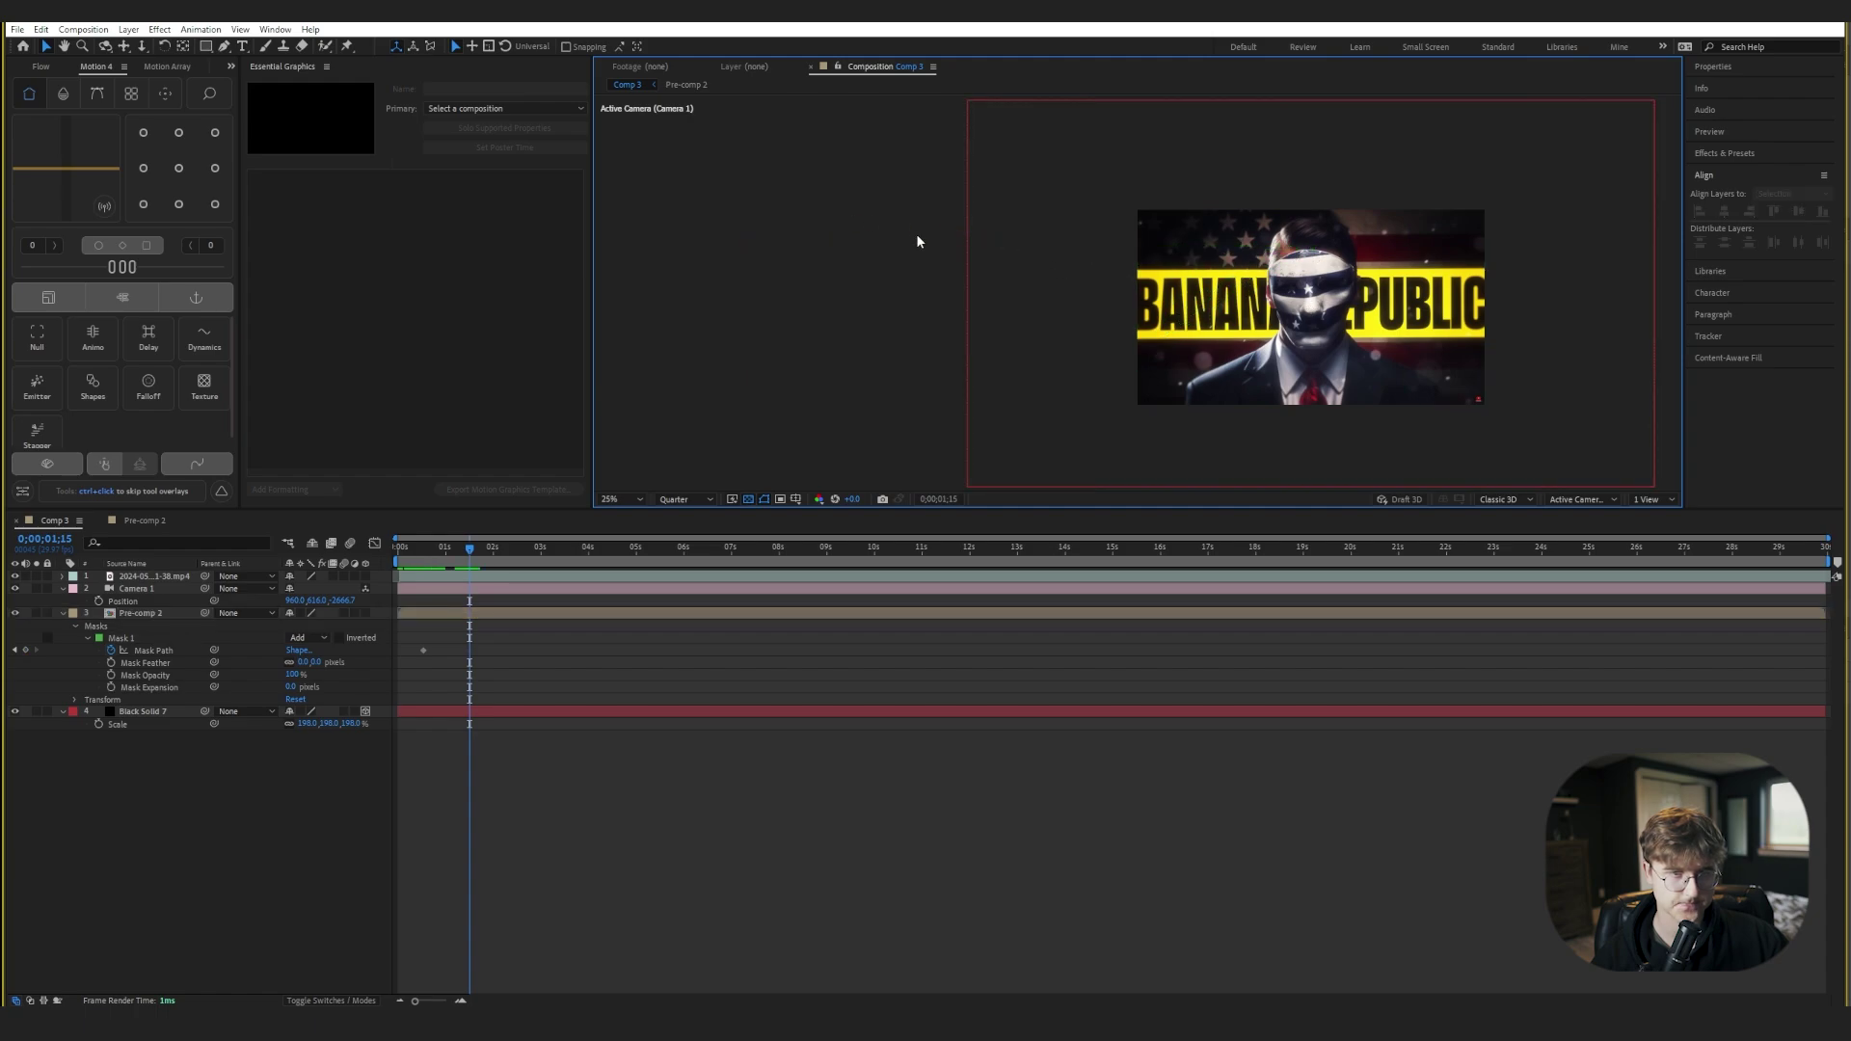
pyautogui.click(144, 638)
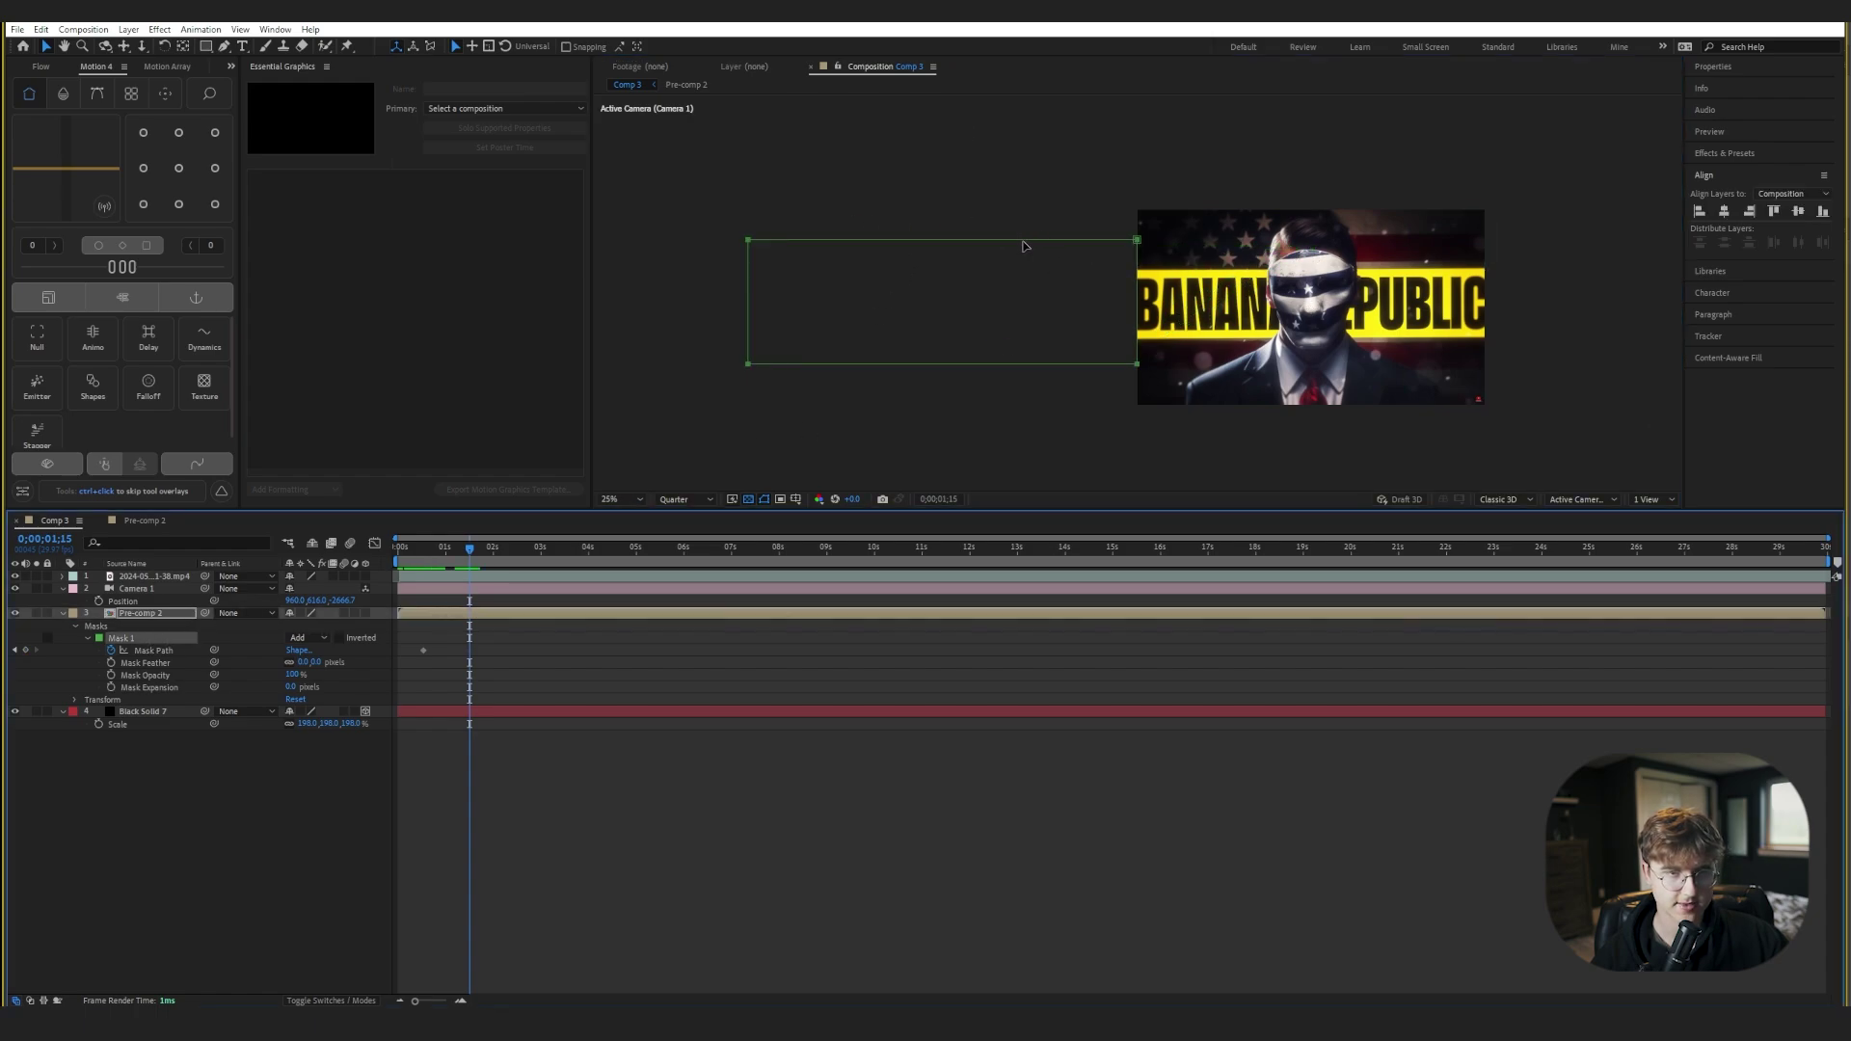
pyautogui.moveTo(1025, 246); pyautogui.dragTo(1386, 243)
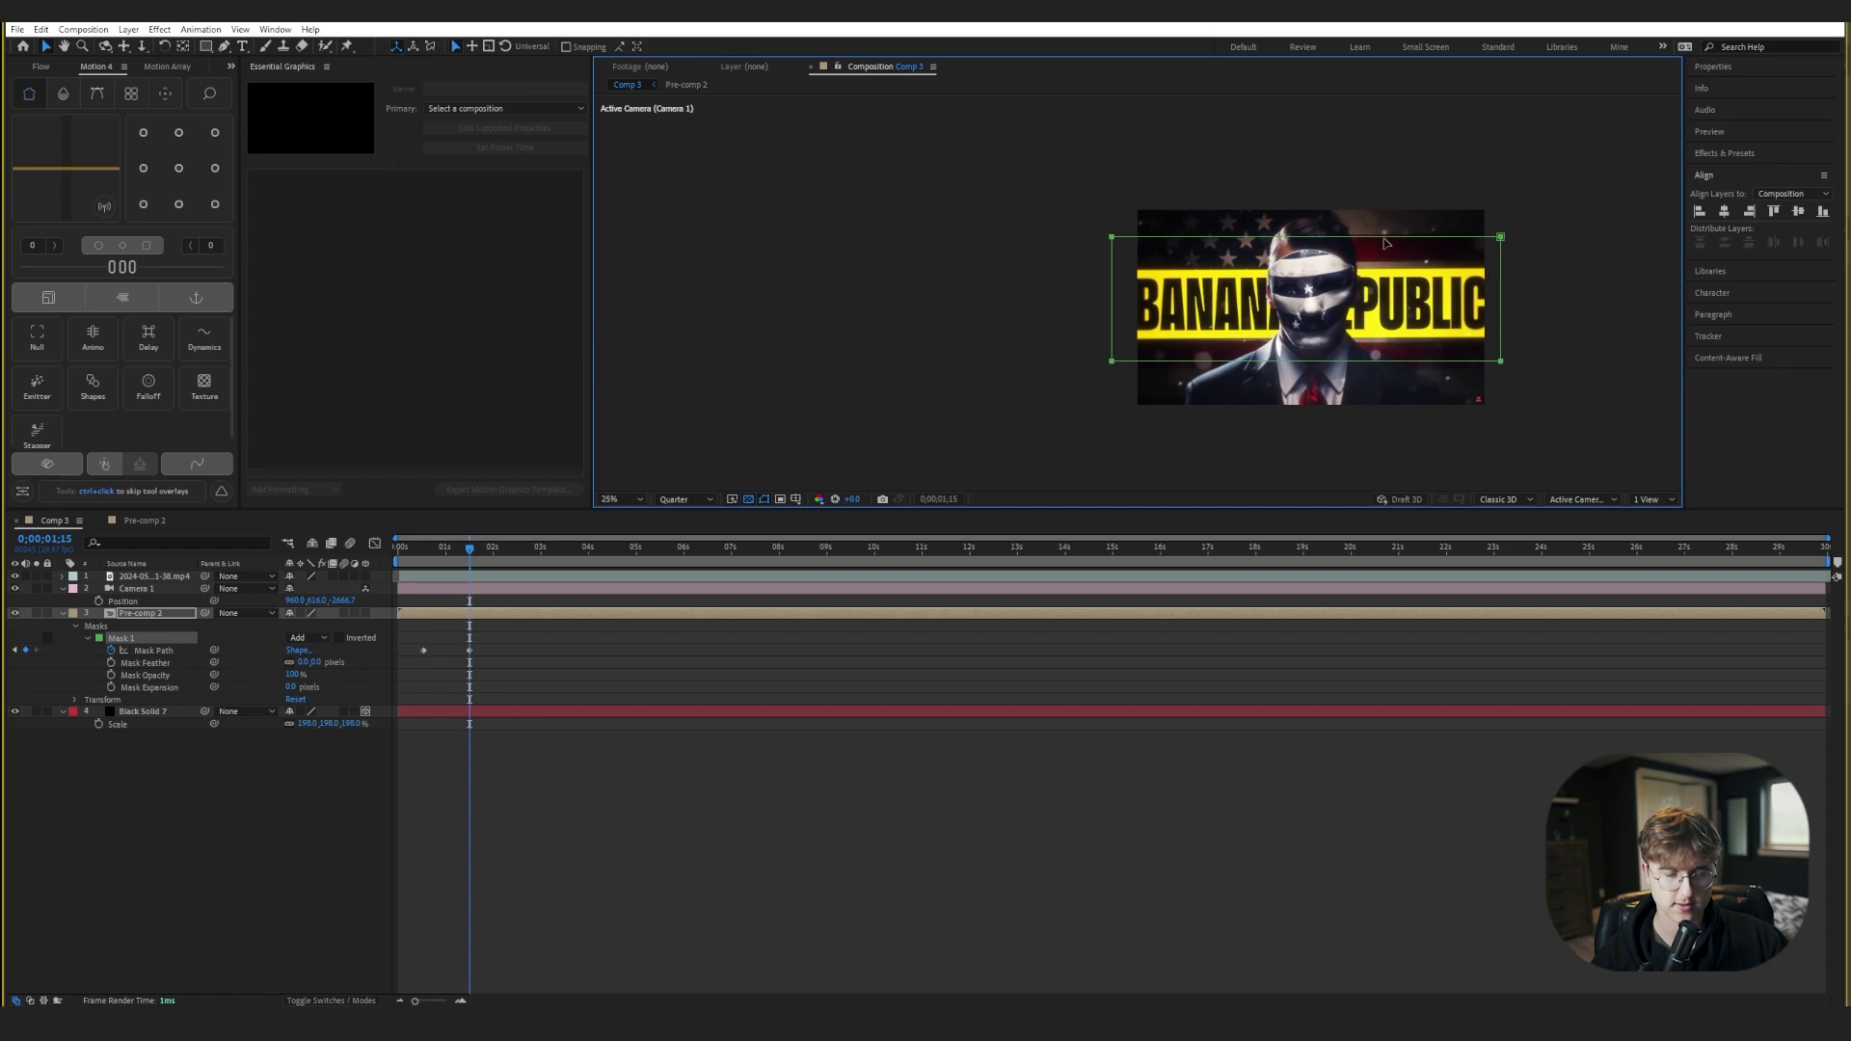
# - Compare the mask reveal with the reference video around one second, examining the softness of the banner's leading edge up close
pyautogui.click(15, 577)
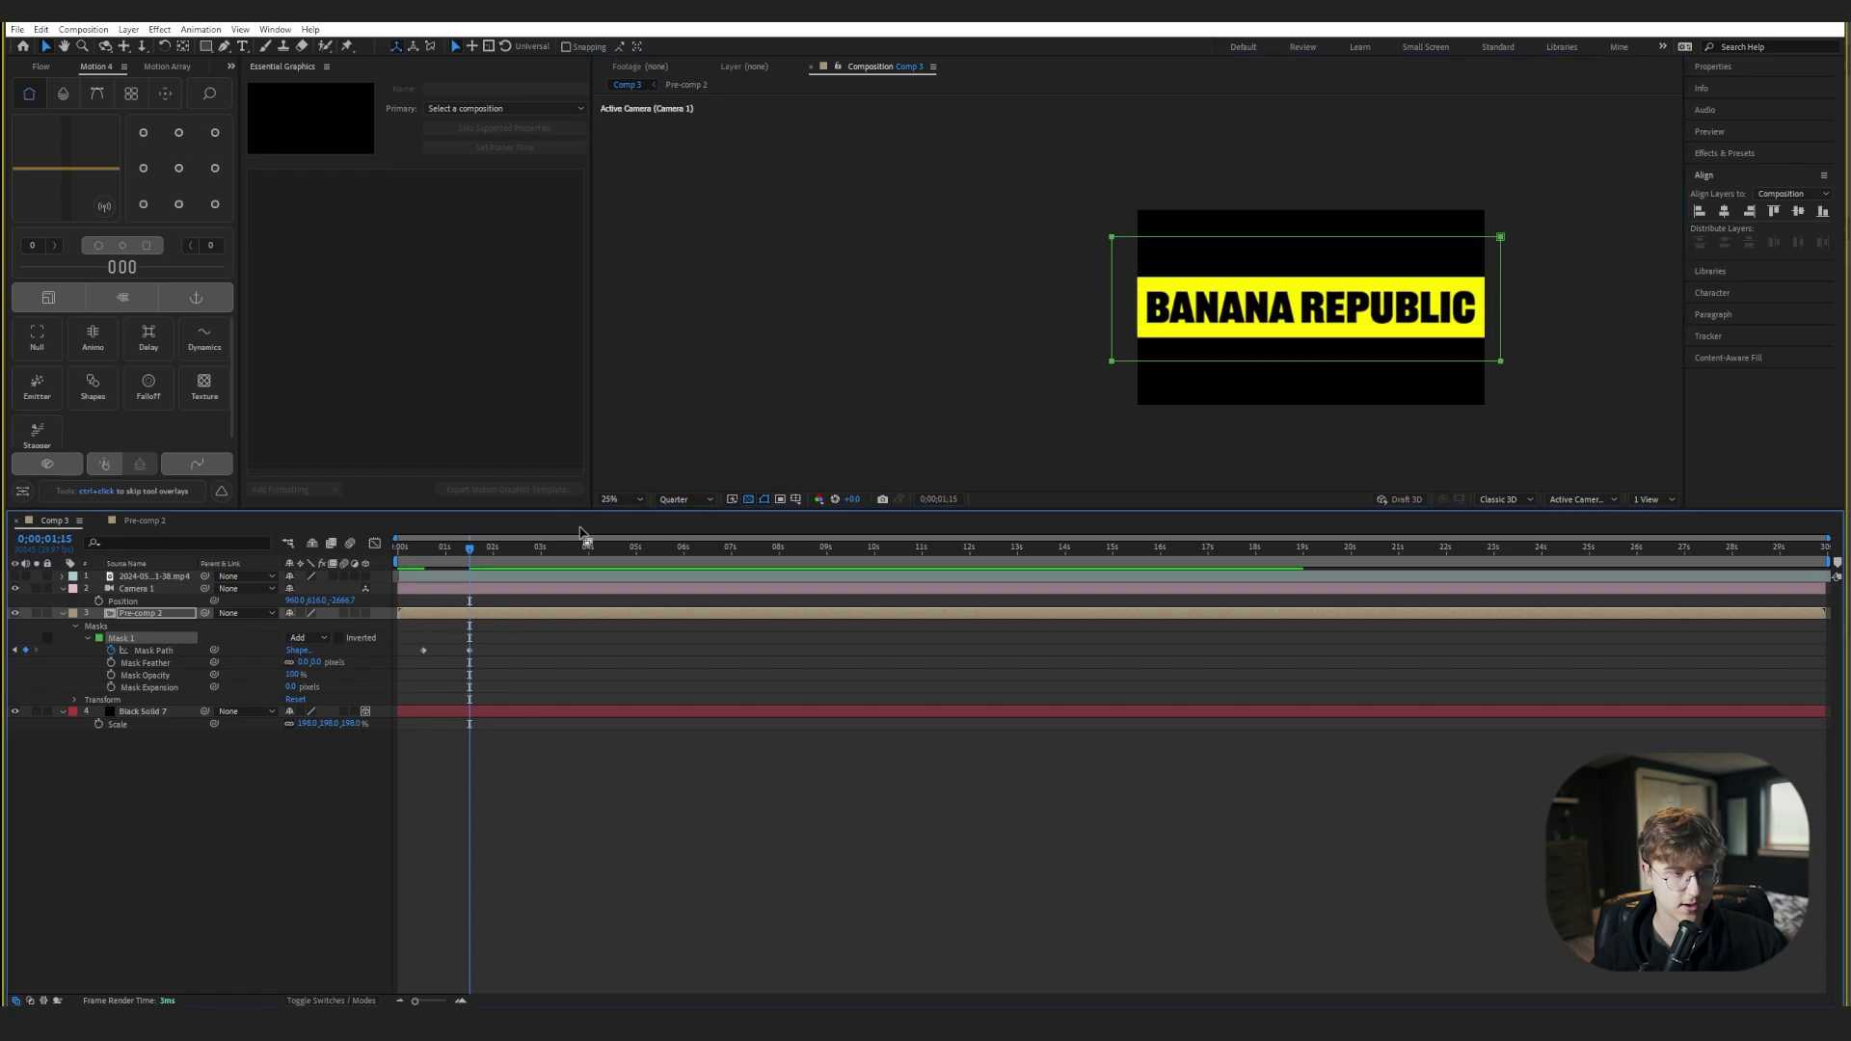
pyautogui.moveTo(470, 549)
pyautogui.mouseDown()
pyautogui.moveTo(433, 562)
pyautogui.moveTo(491, 564)
pyautogui.moveTo(407, 570)
pyautogui.moveTo(470, 575)
pyautogui.moveTo(445, 559)
pyautogui.mouseUp()
pyautogui.click(14, 577)
pyautogui.scroll(4, 1378, 355)
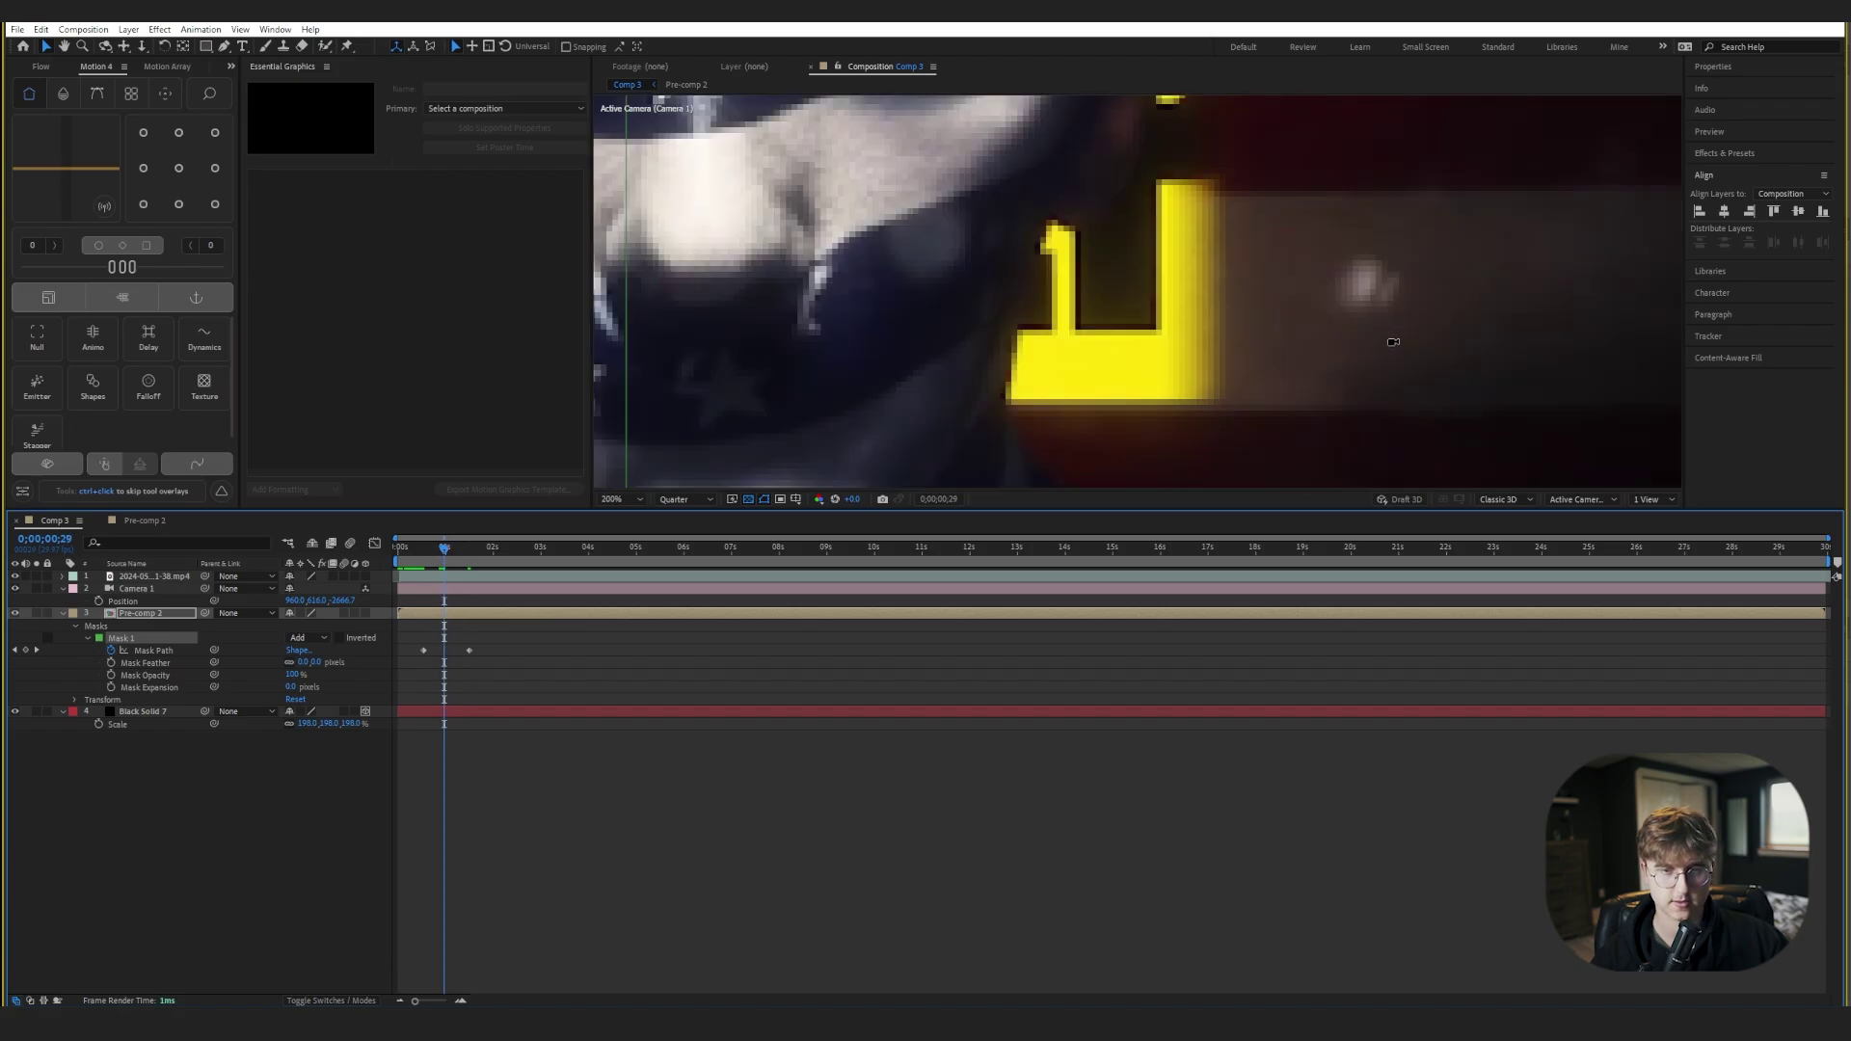
pyautogui.scroll(-2, 1306, 350)
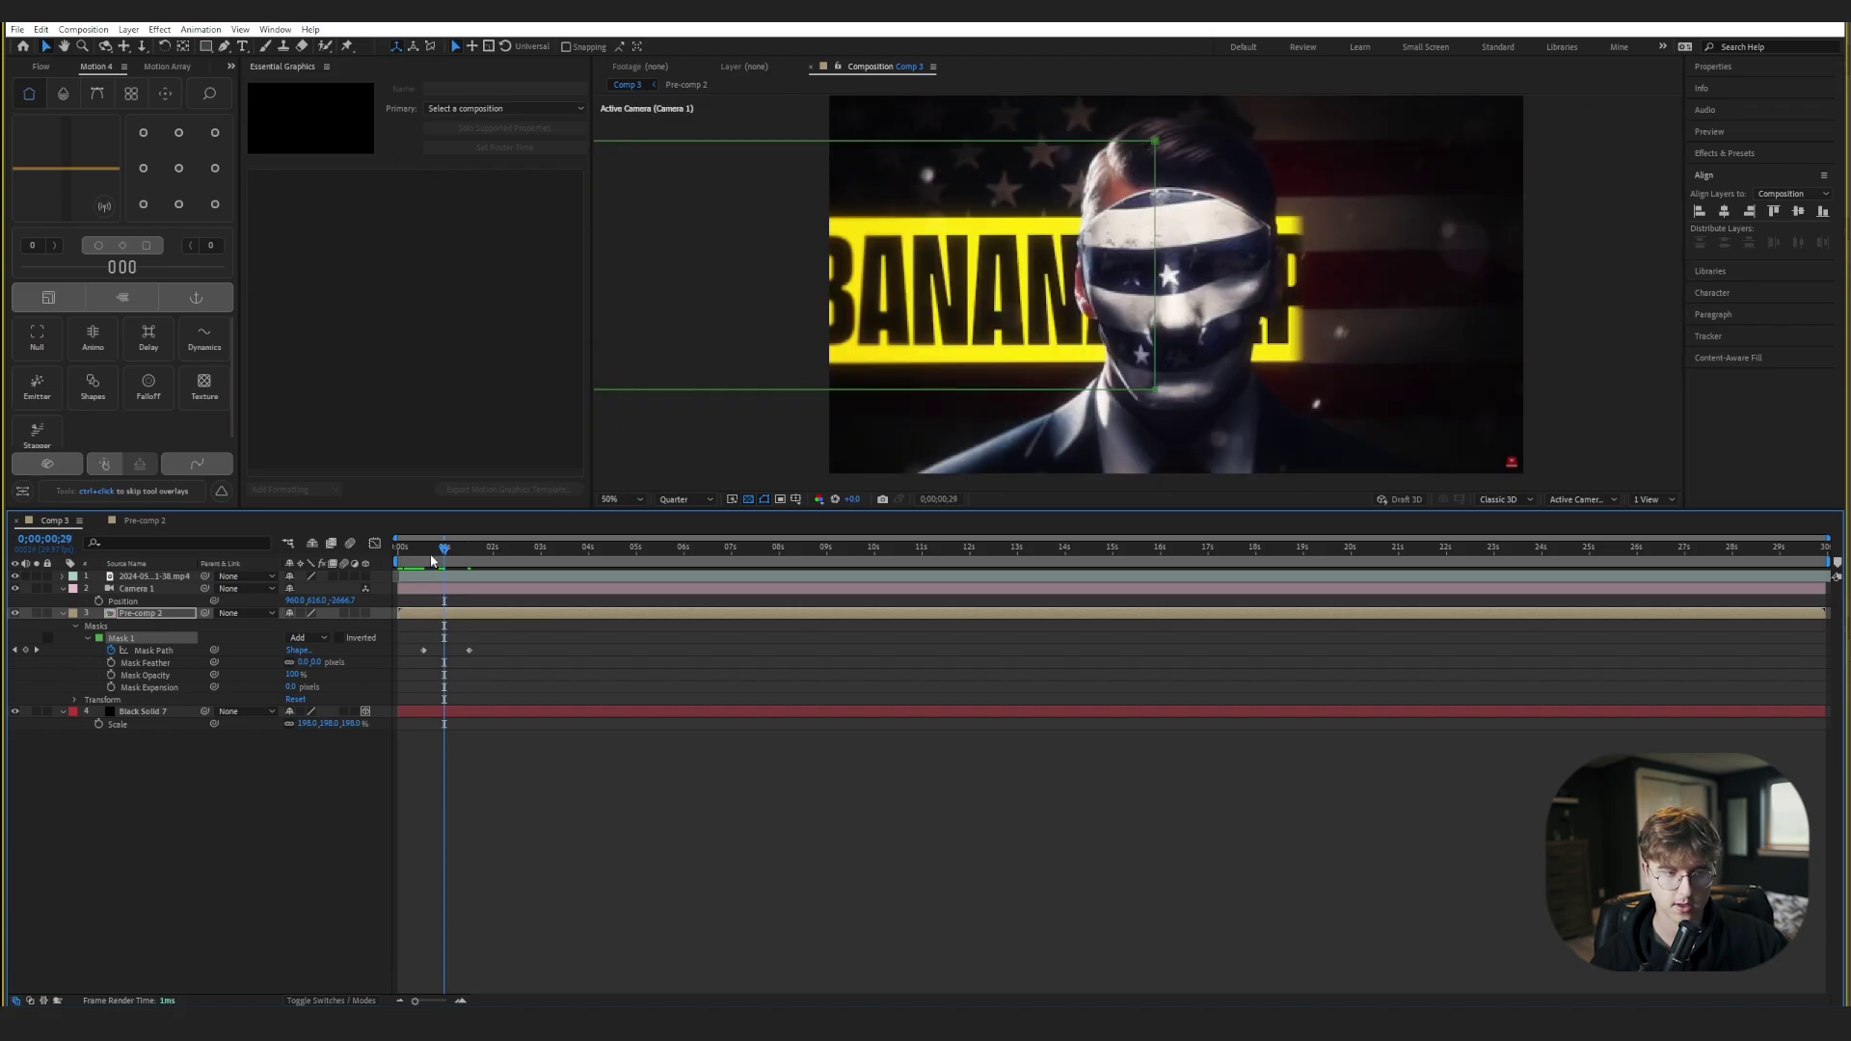
pyautogui.moveTo(432, 561); pyautogui.dragTo(457, 556)
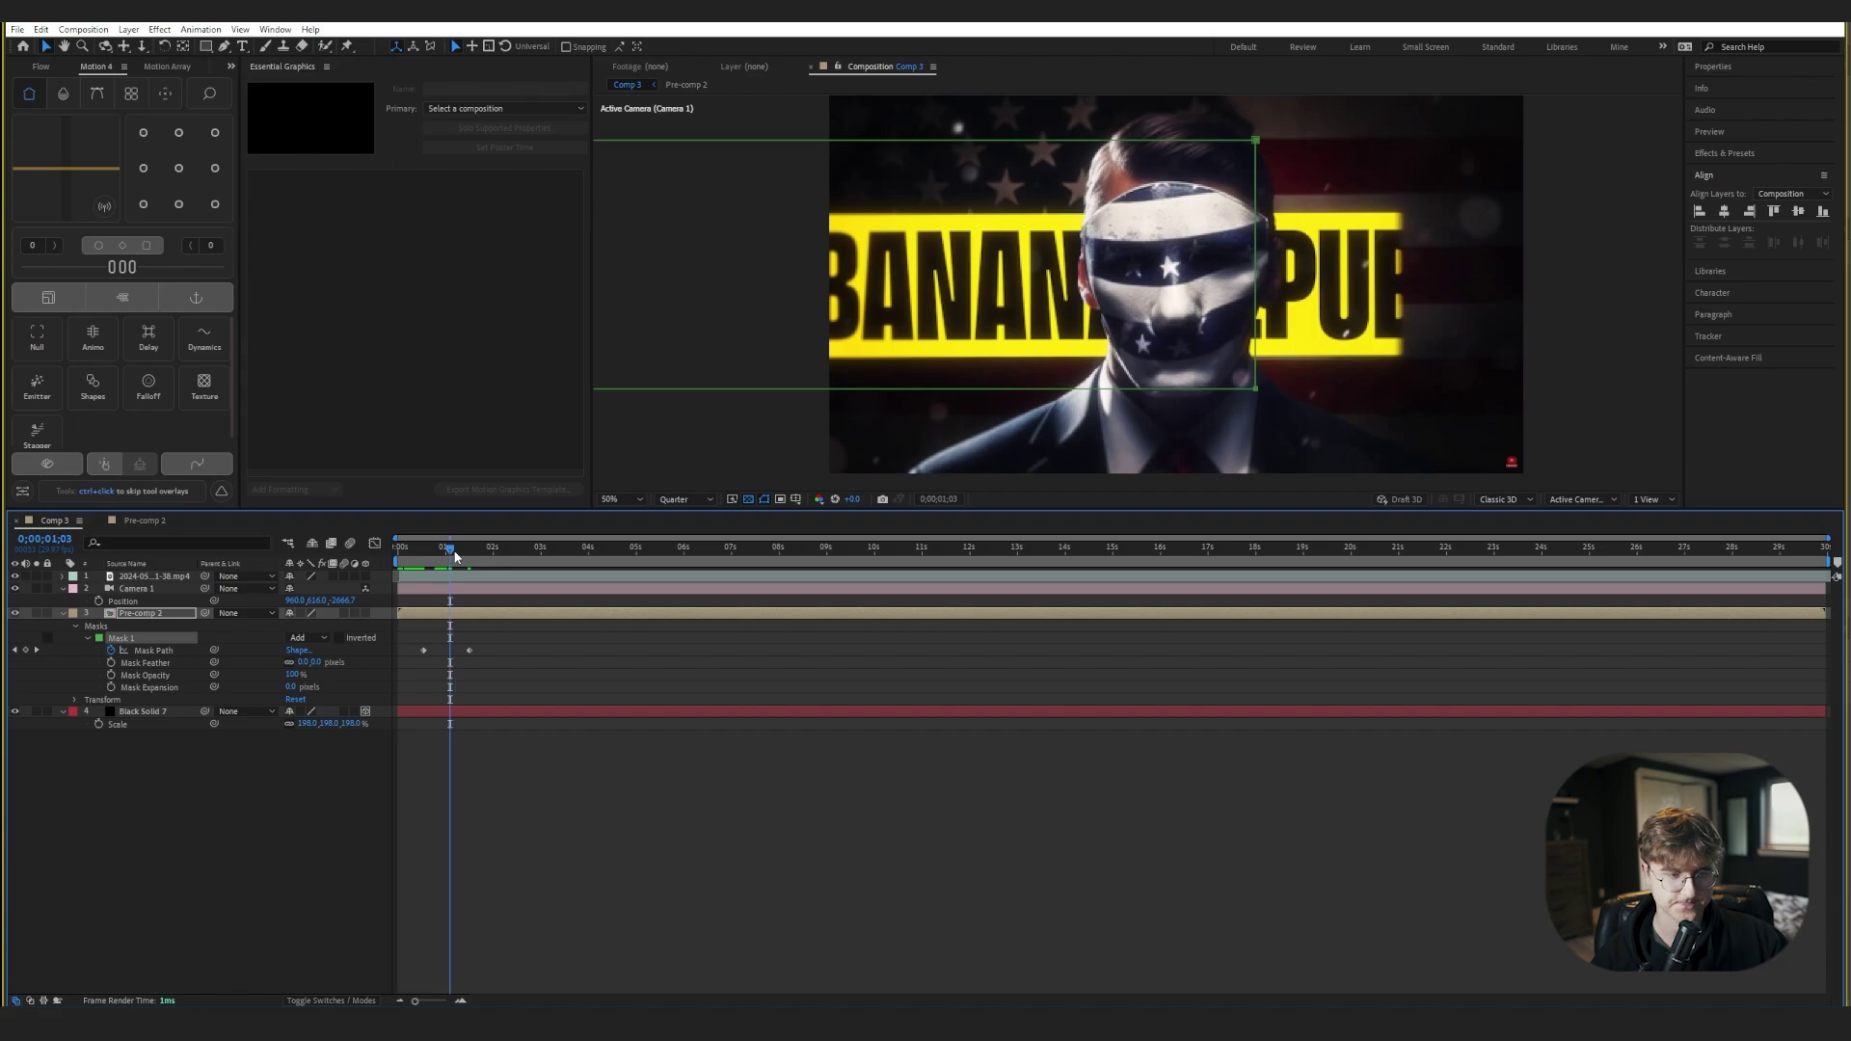
pyautogui.scroll(-2, 1060, 341)
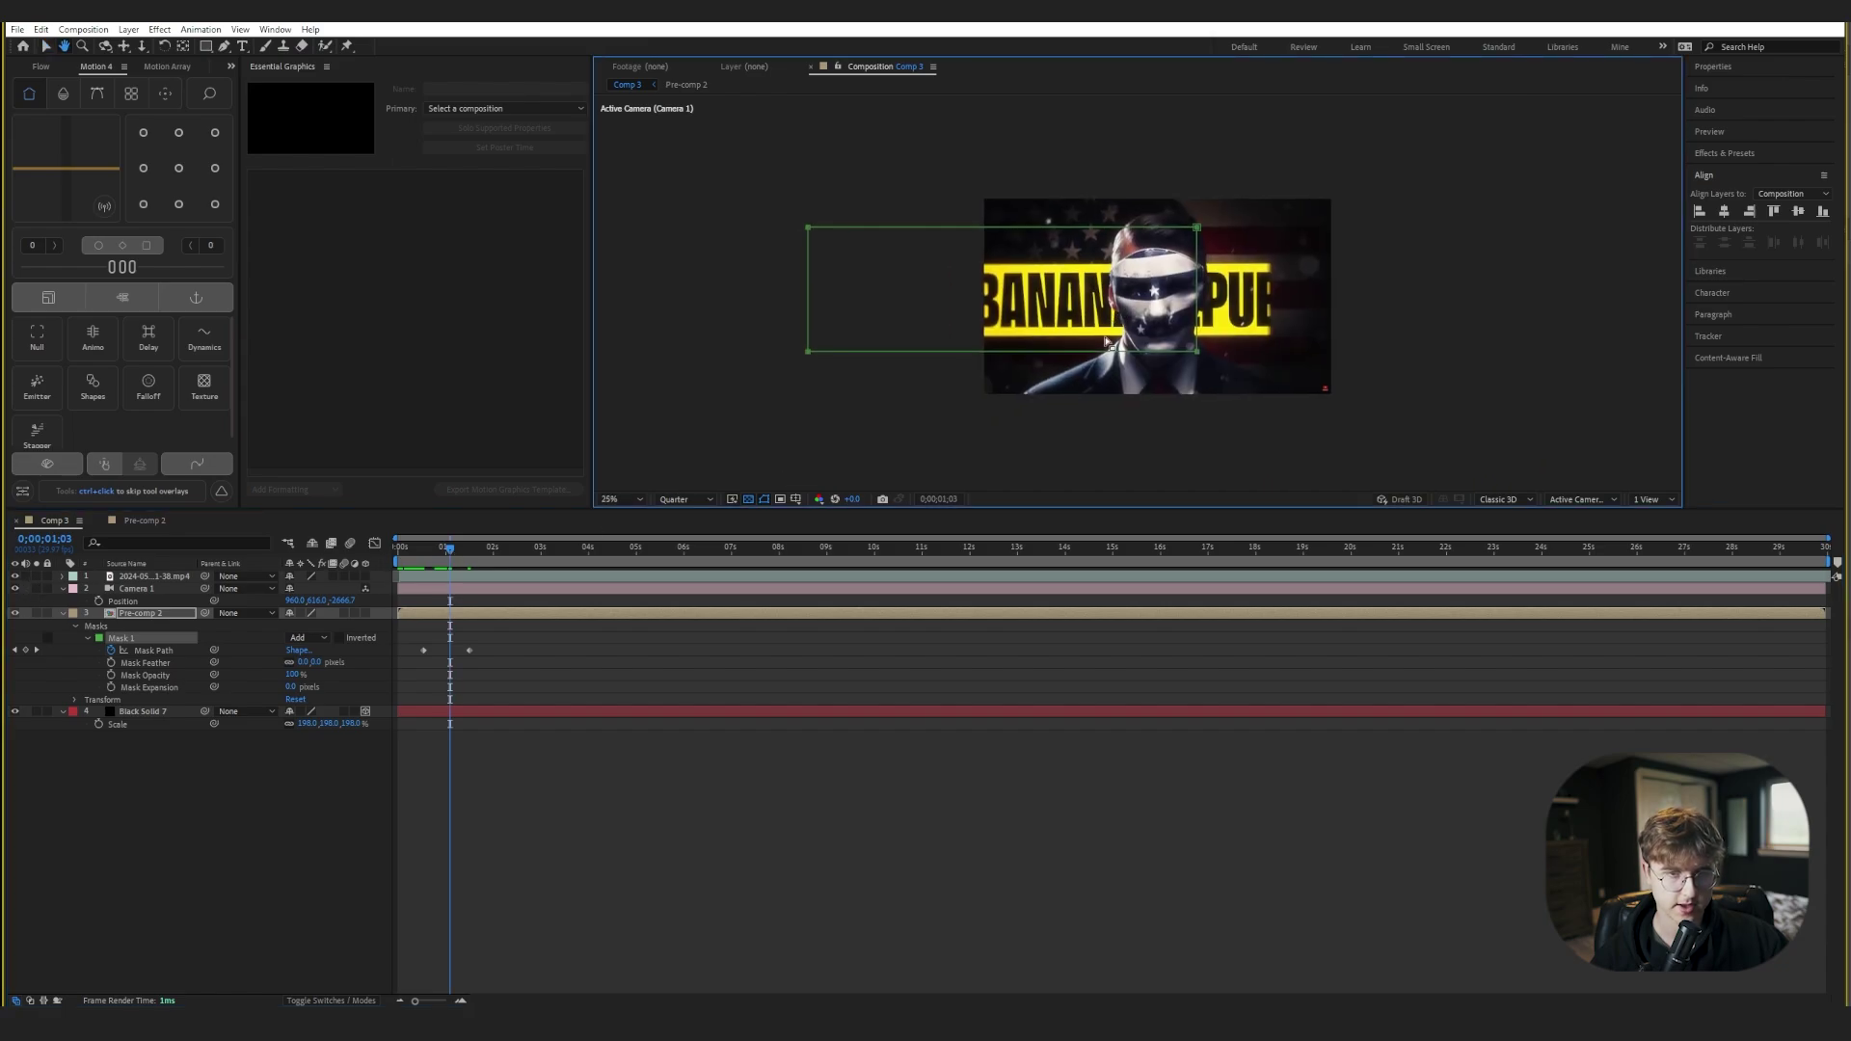
pyautogui.scroll(2, 1102, 340)
# - Hide the reference video and set the pre-comp's Mask Feather to about 41 pixels
pyautogui.click(15, 575)
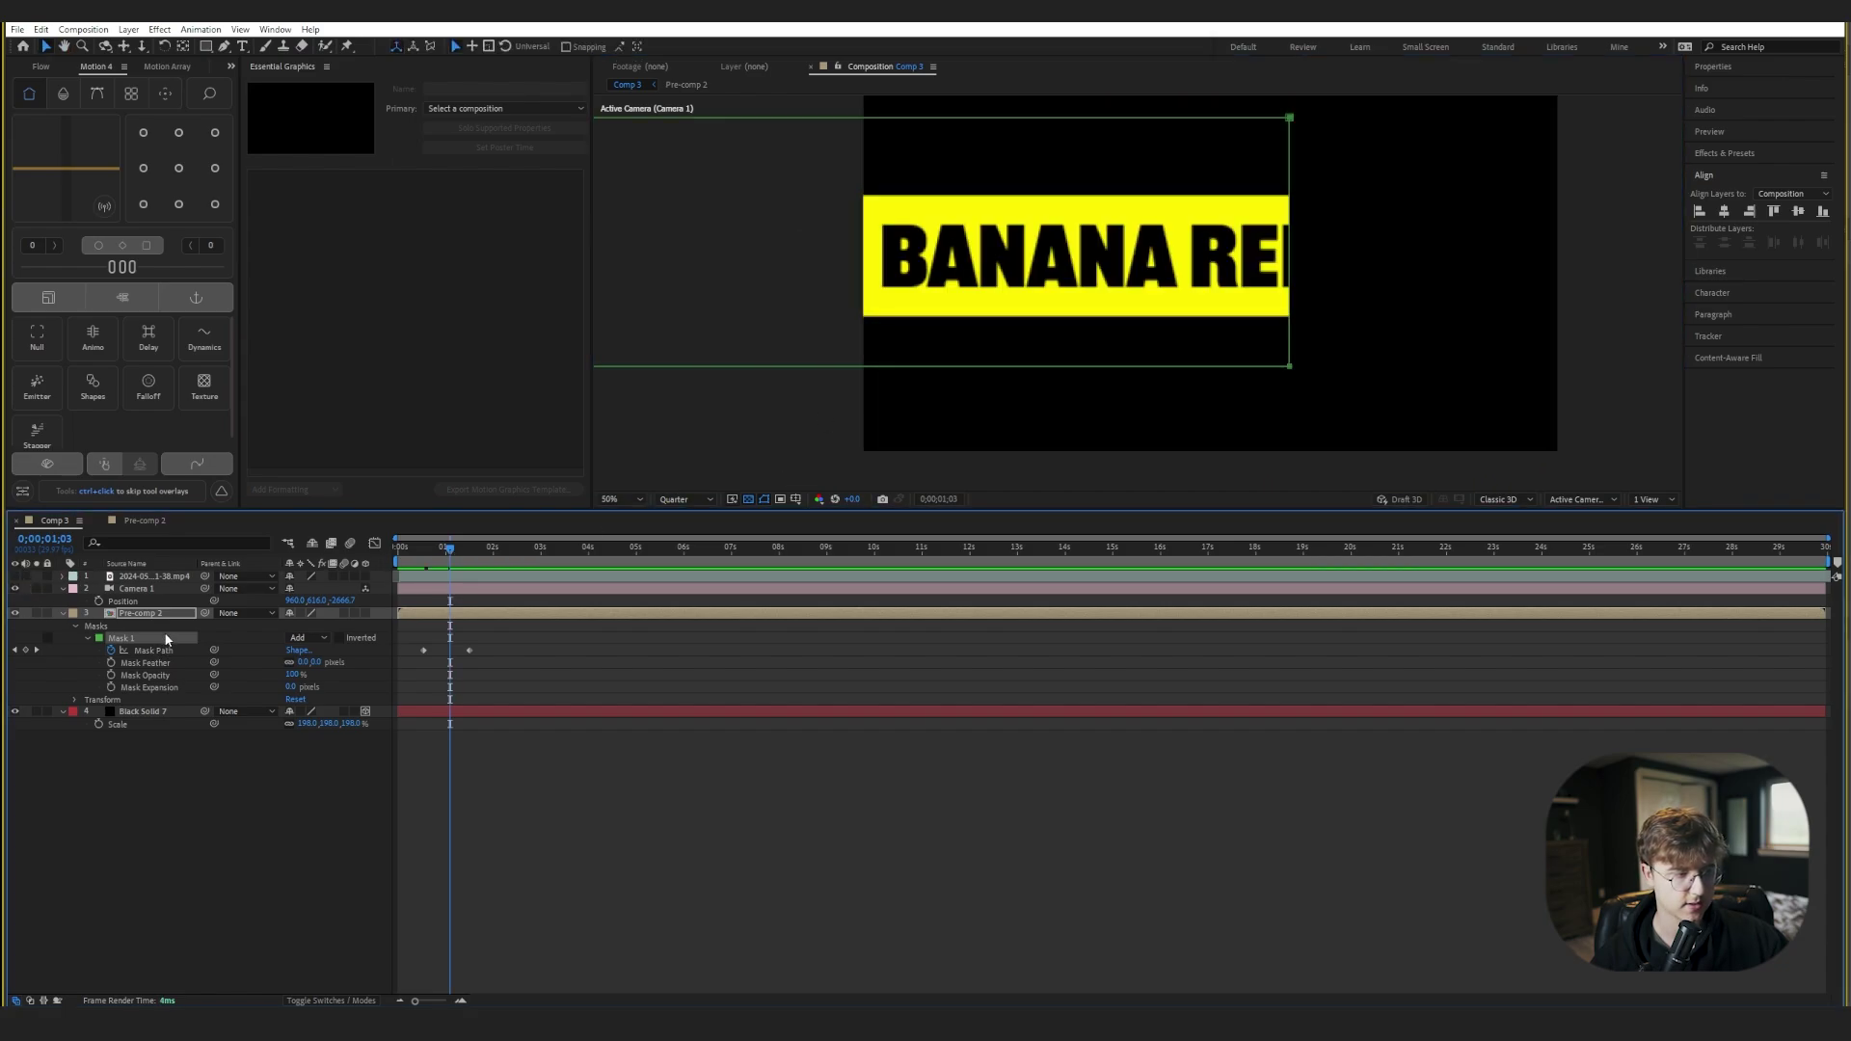
pyautogui.moveTo(318, 661)
pyautogui.mouseDown()
pyautogui.moveTo(362, 649)
pyautogui.moveTo(344, 650)
pyautogui.mouseUp()
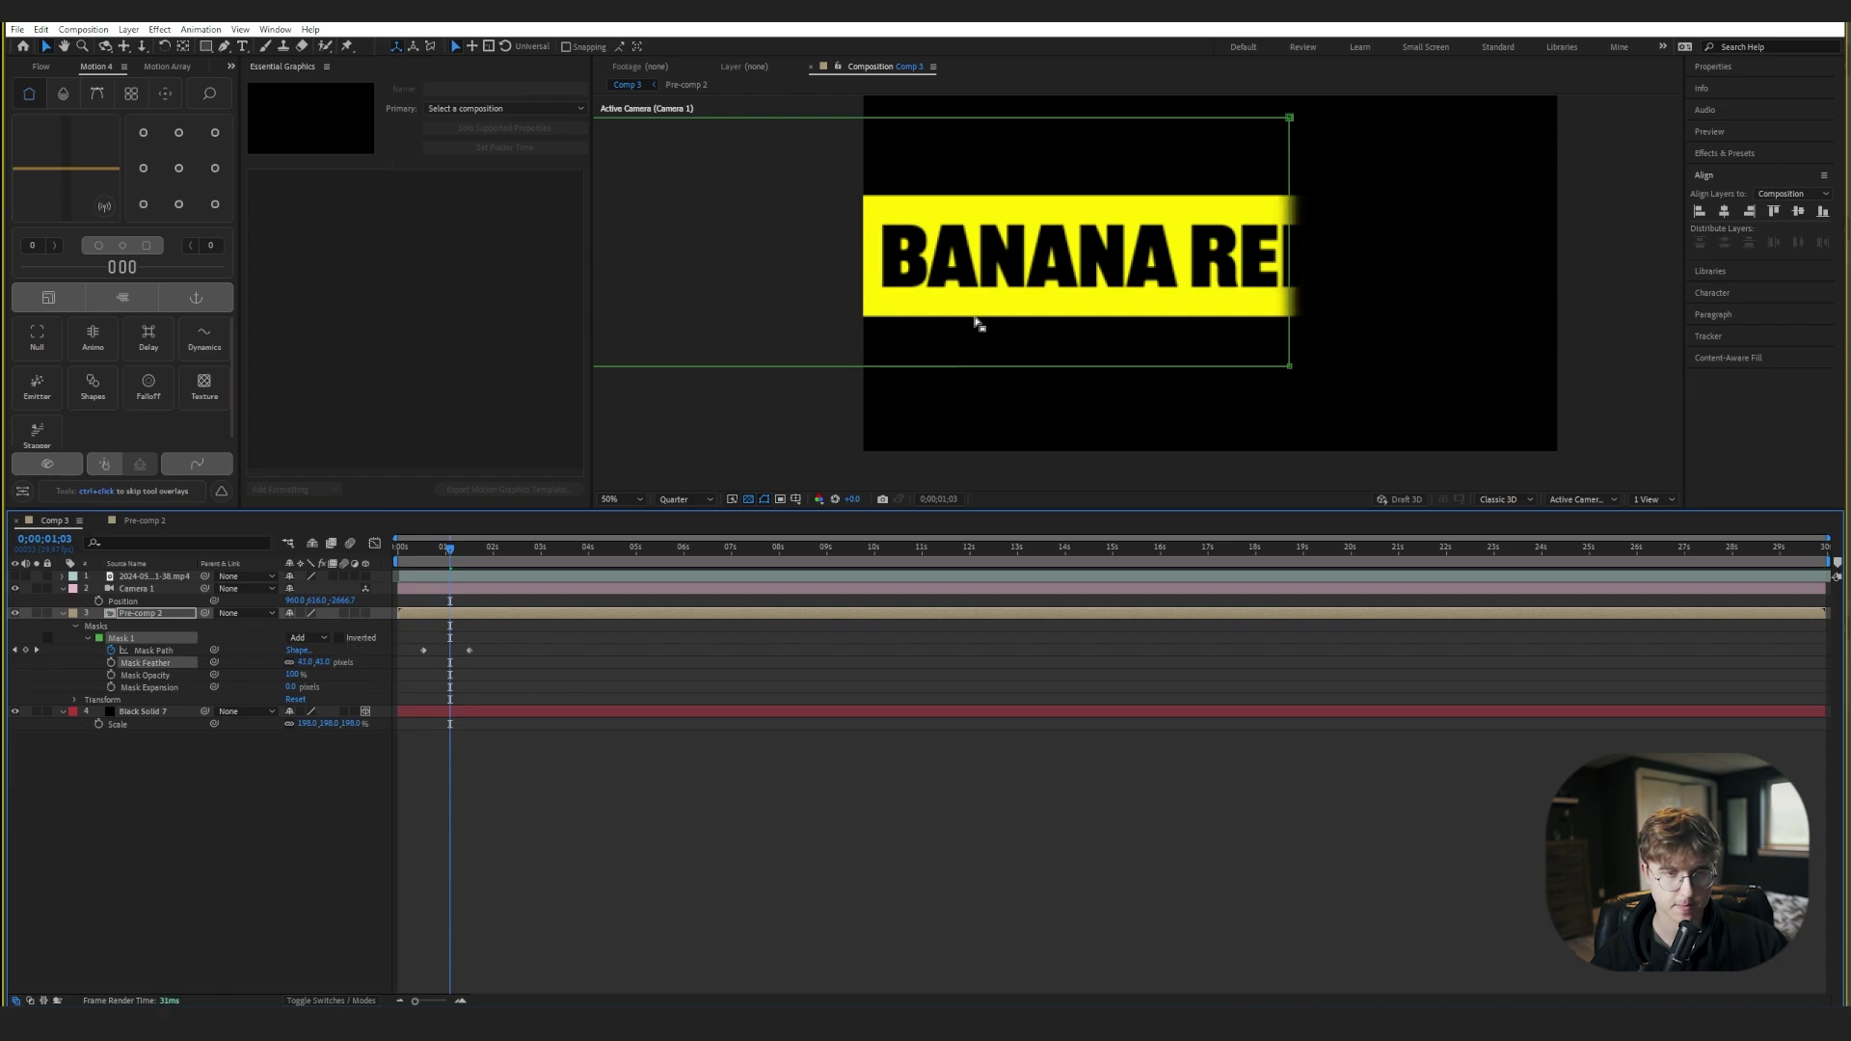
pyautogui.scroll(-2, 1027, 324)
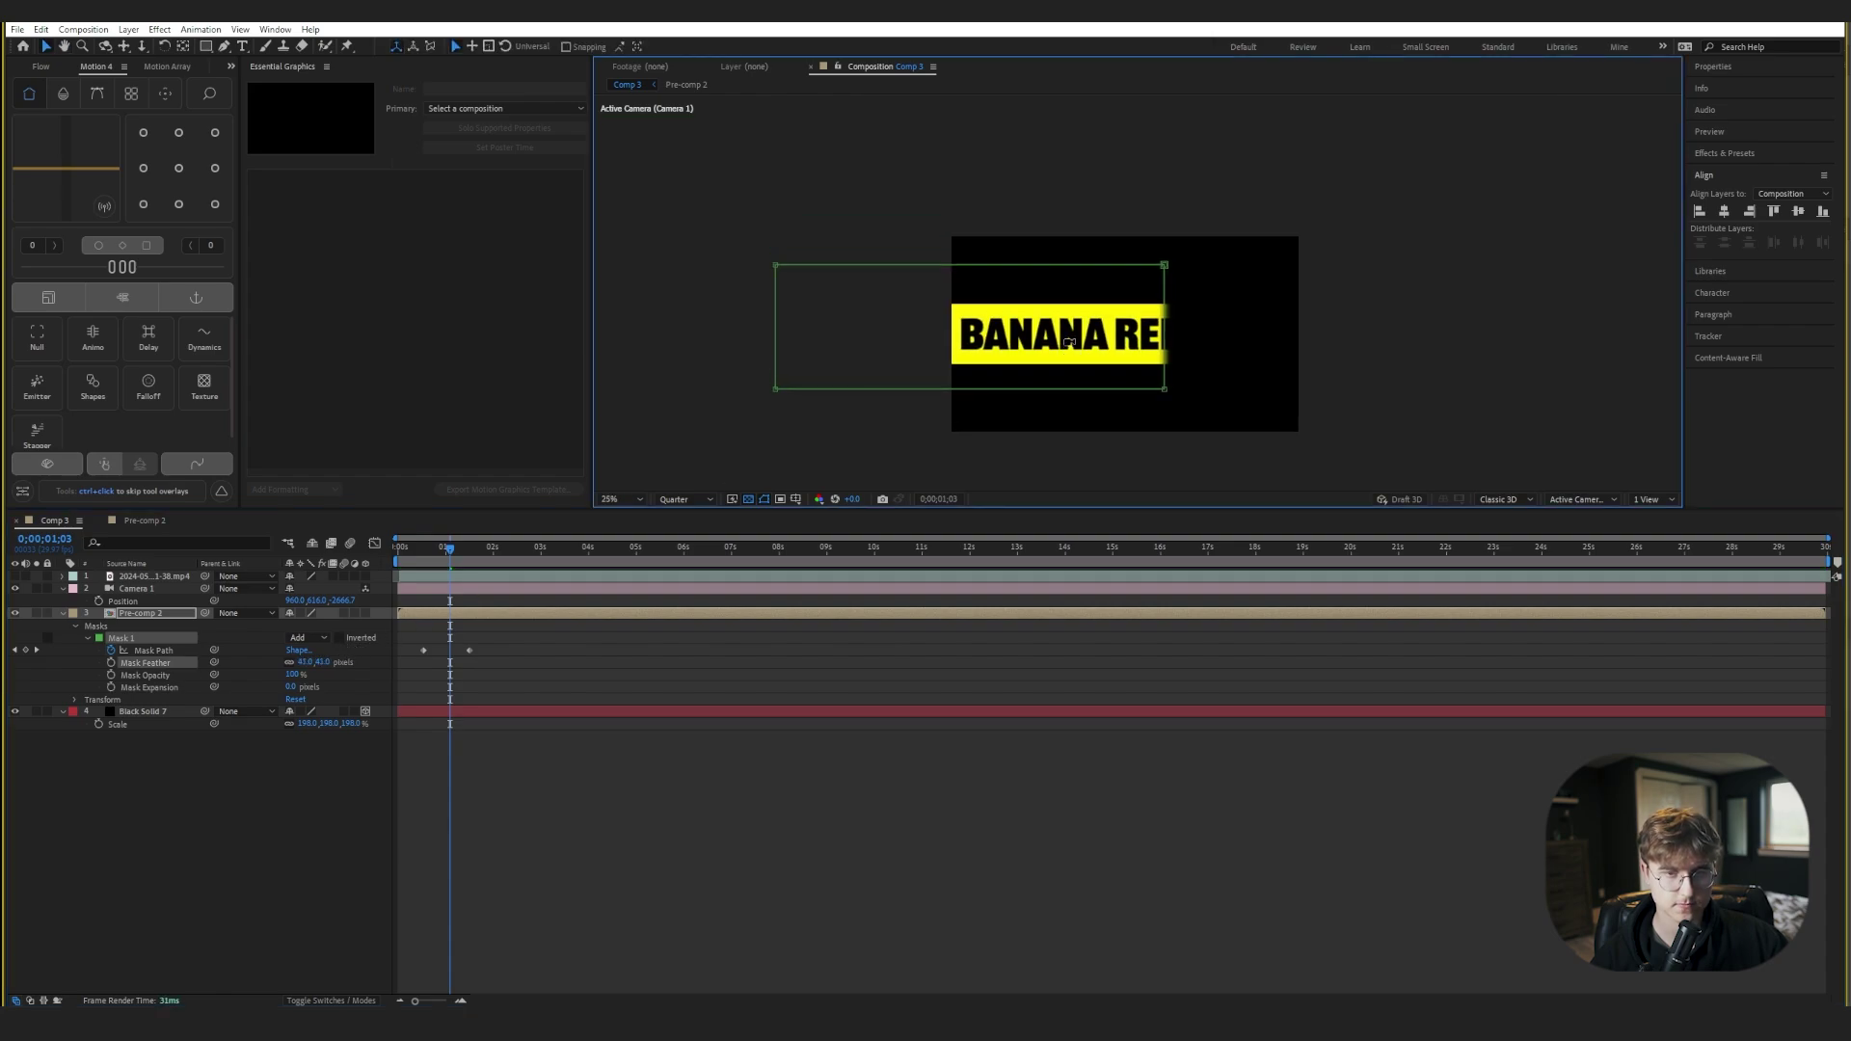
pyautogui.scroll(2, 1051, 324)
pyautogui.moveTo(1068, 336); pyautogui.dragTo(1049, 307)
# - On the 0;00;00;16 keyframe, shift the mask slightly left so its feathered edge clears the frame, and scrub through the reveal
pyautogui.moveTo(415, 548); pyautogui.dragTo(384, 571)
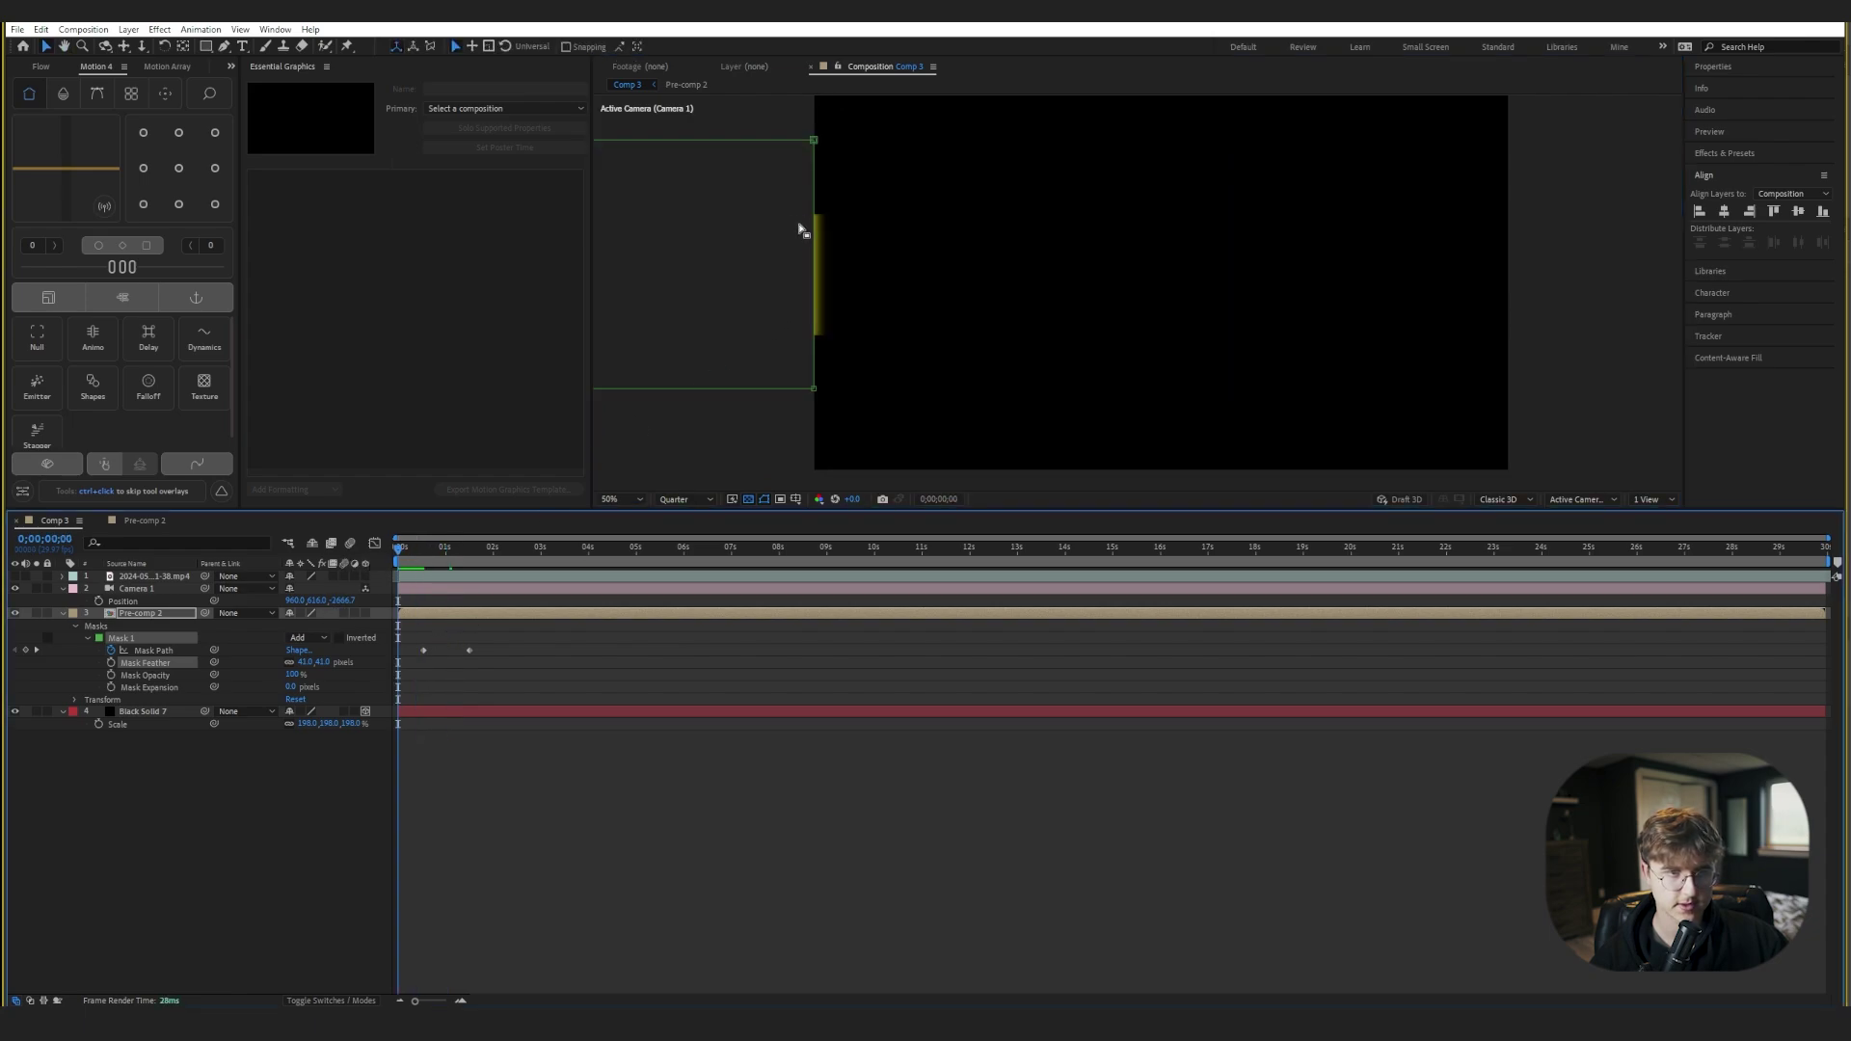
pyautogui.click(788, 147)
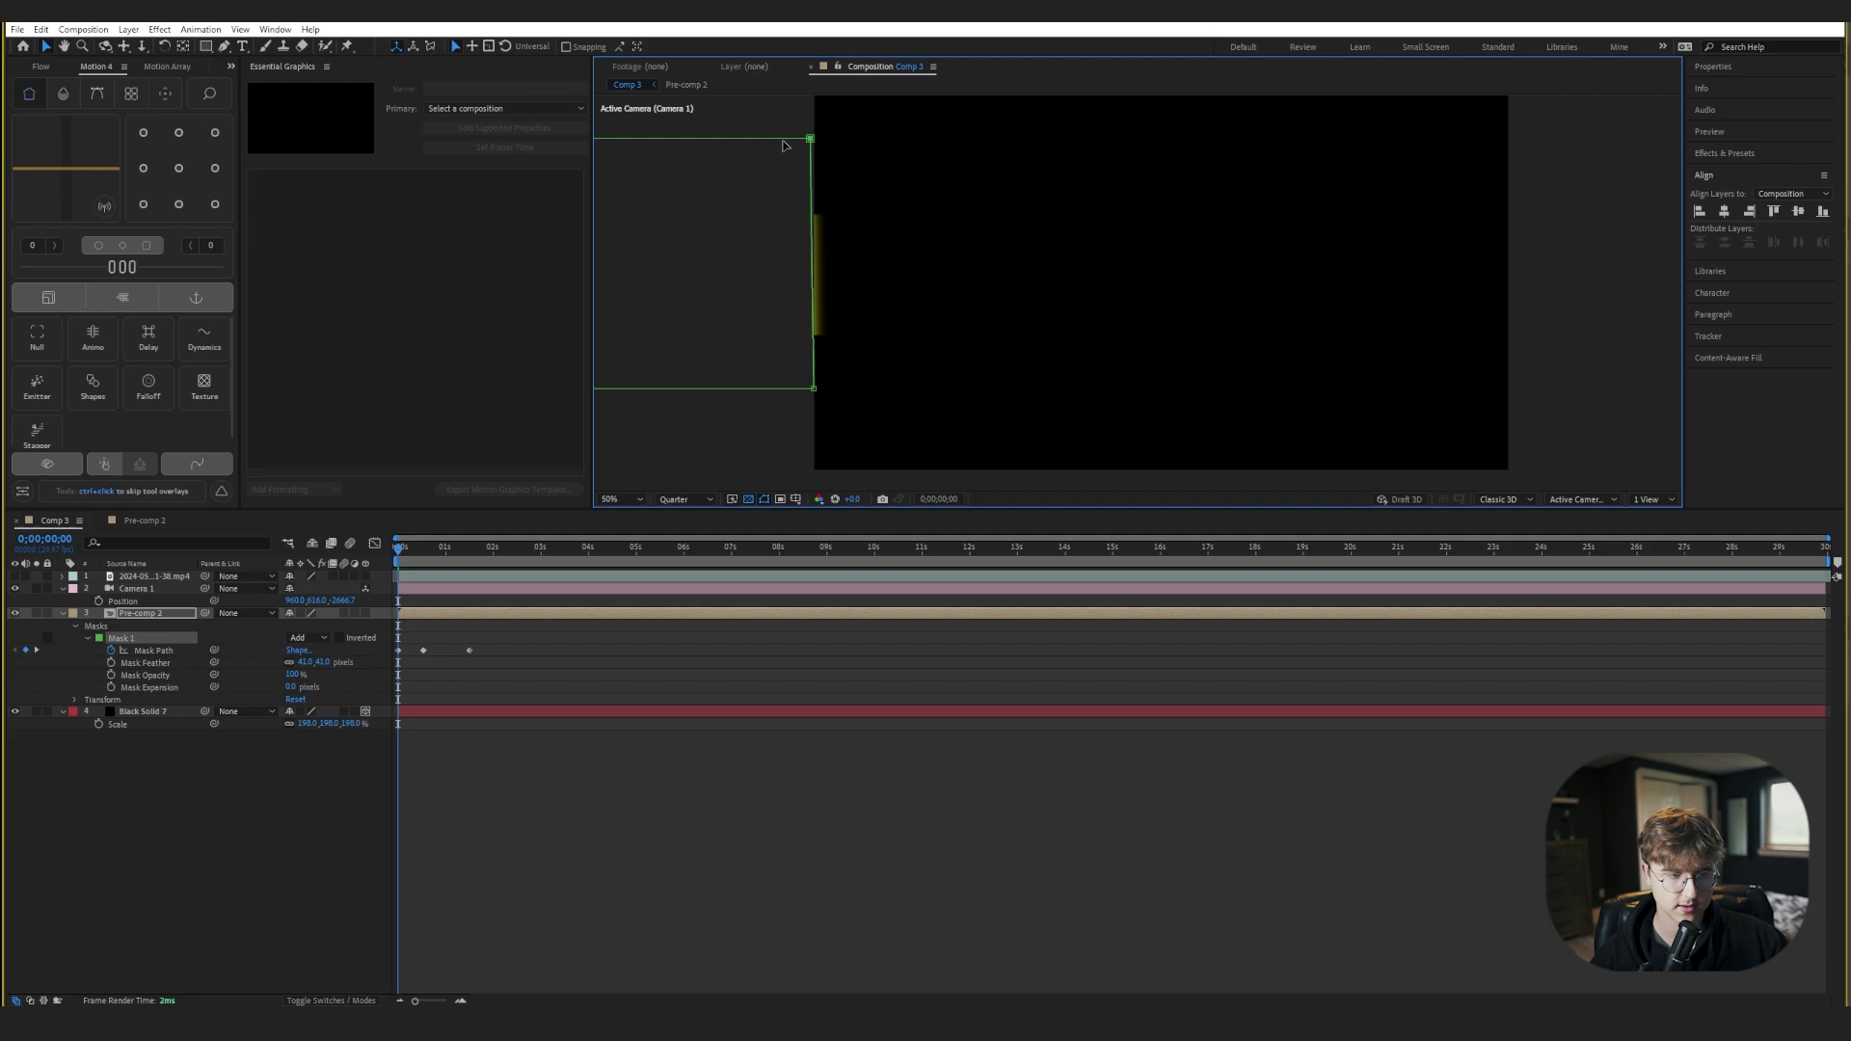
pyautogui.click(425, 548)
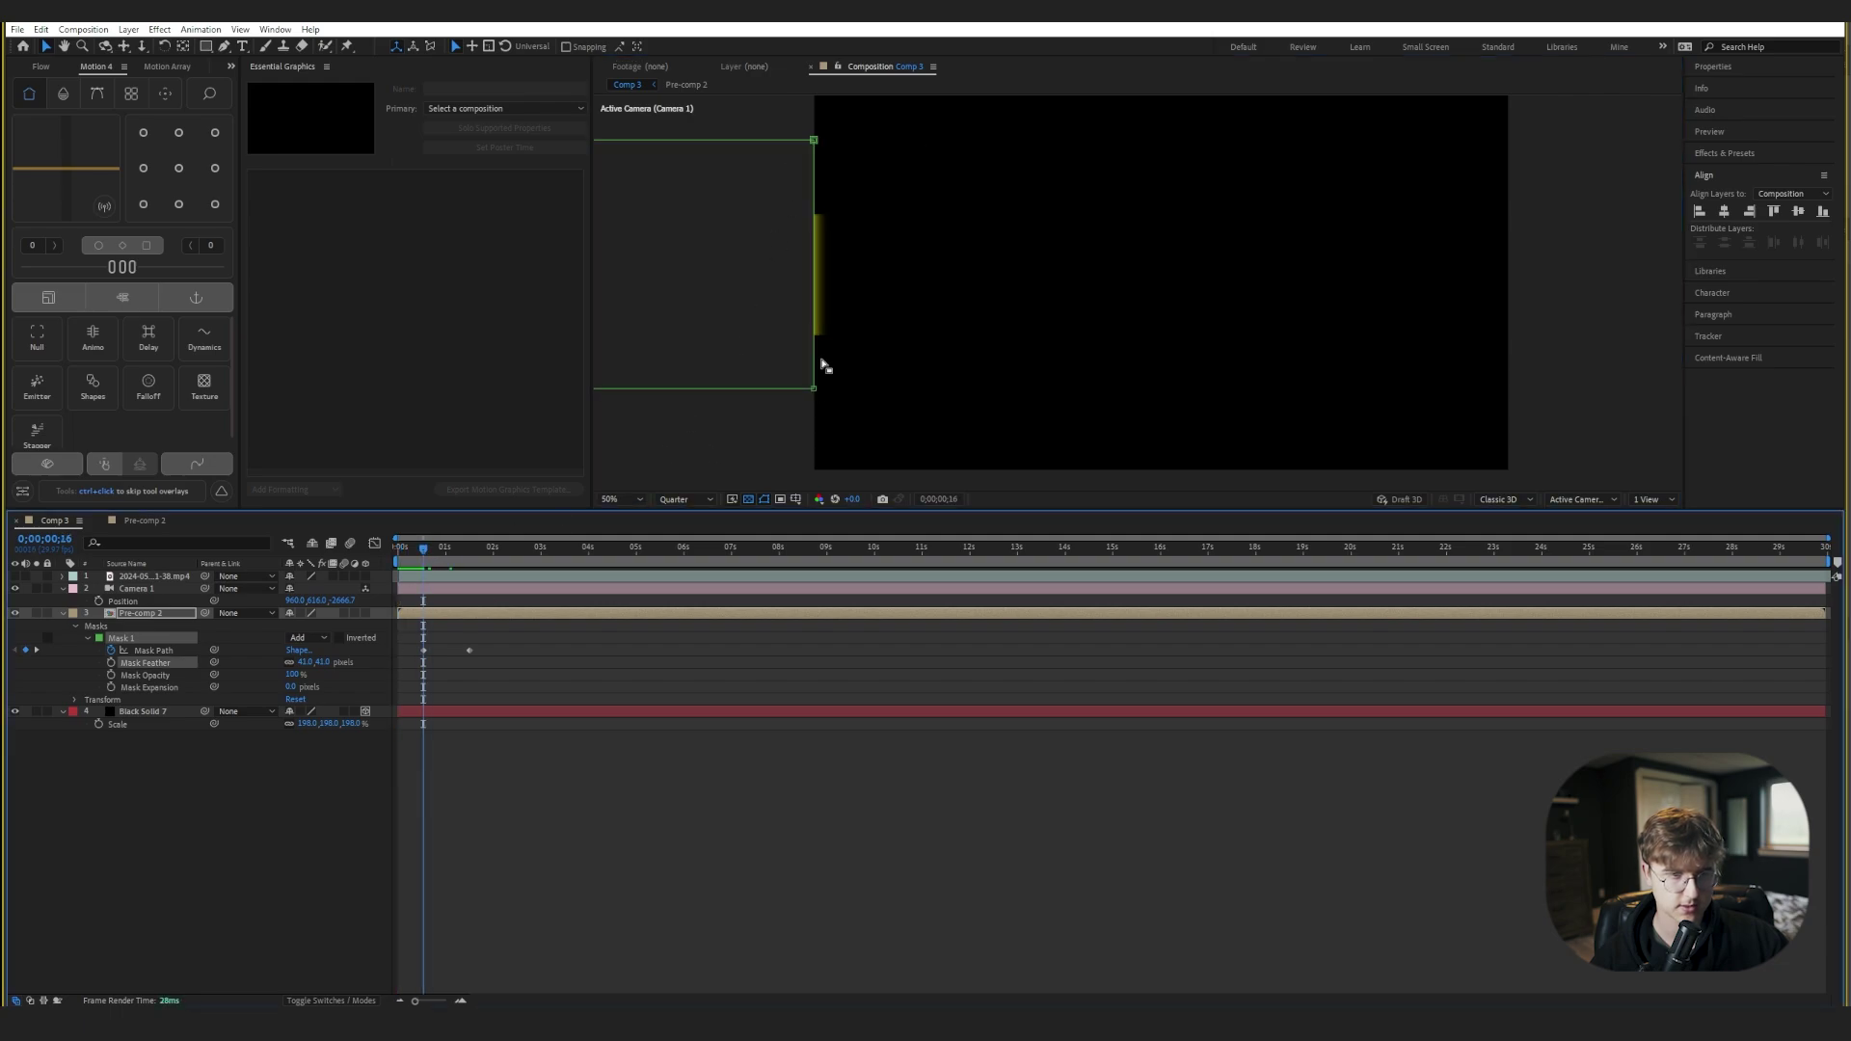
pyautogui.moveTo(813, 361); pyautogui.dragTo(800, 360)
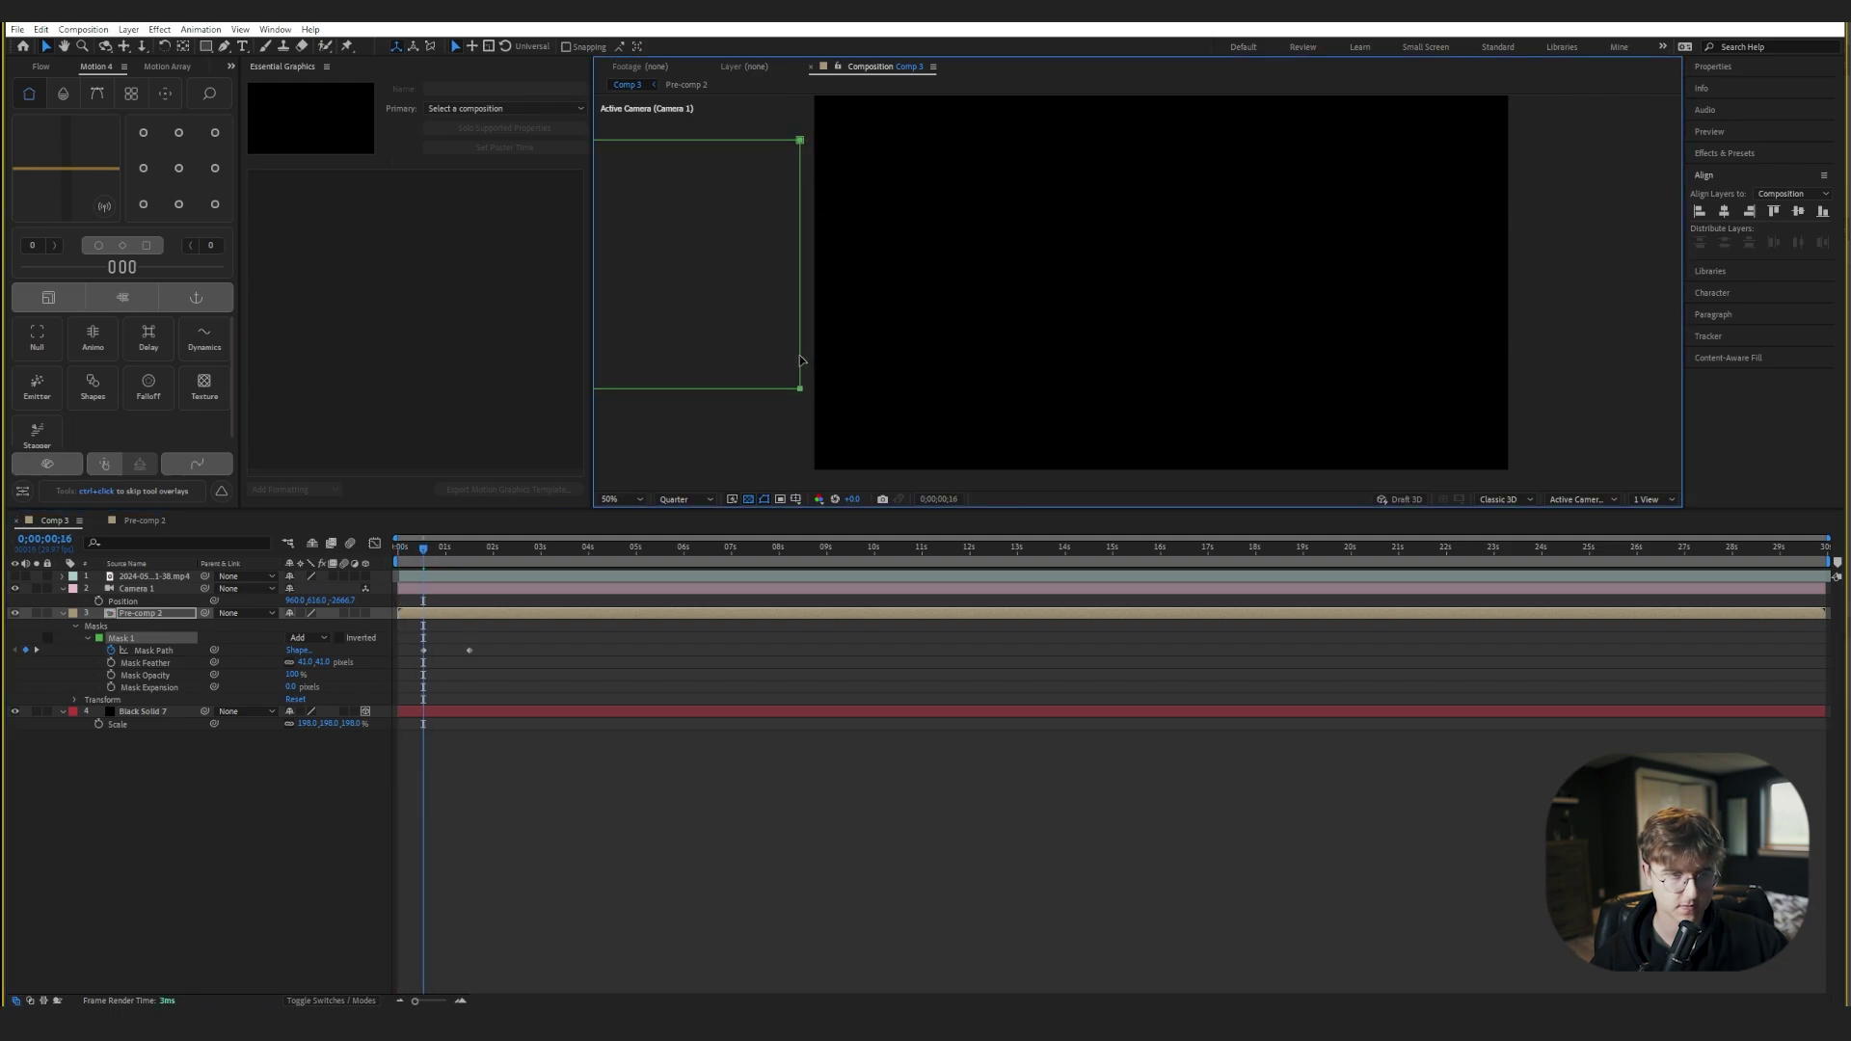
pyautogui.moveTo(438, 550); pyautogui.dragTo(467, 549)
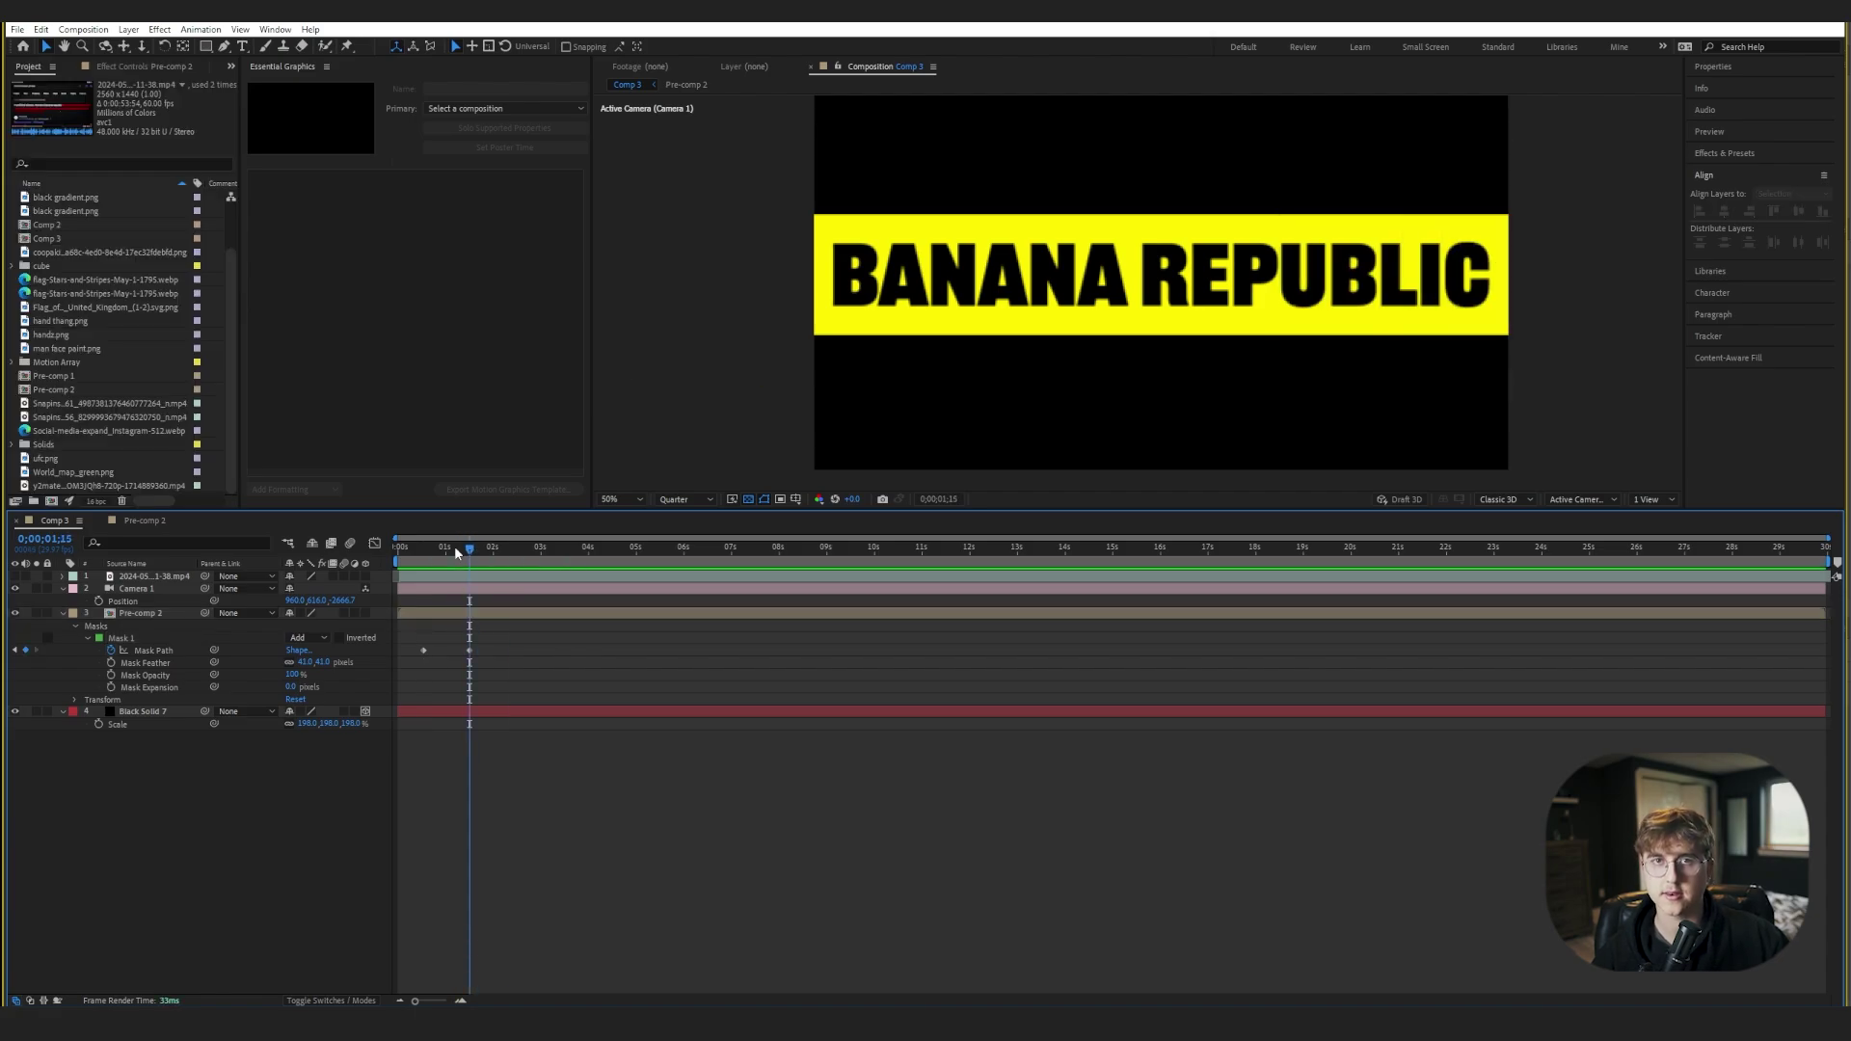
# - Add man face paint.png above the banner pre-comp, scale it to about 49% and move it slightly down in the frame
pyautogui.click(79, 350)
pyautogui.moveTo(121, 362); pyautogui.dragTo(159, 613)
pyautogui.press('s')
pyautogui.moveTo(1154, 403); pyautogui.dragTo(1153, 432)
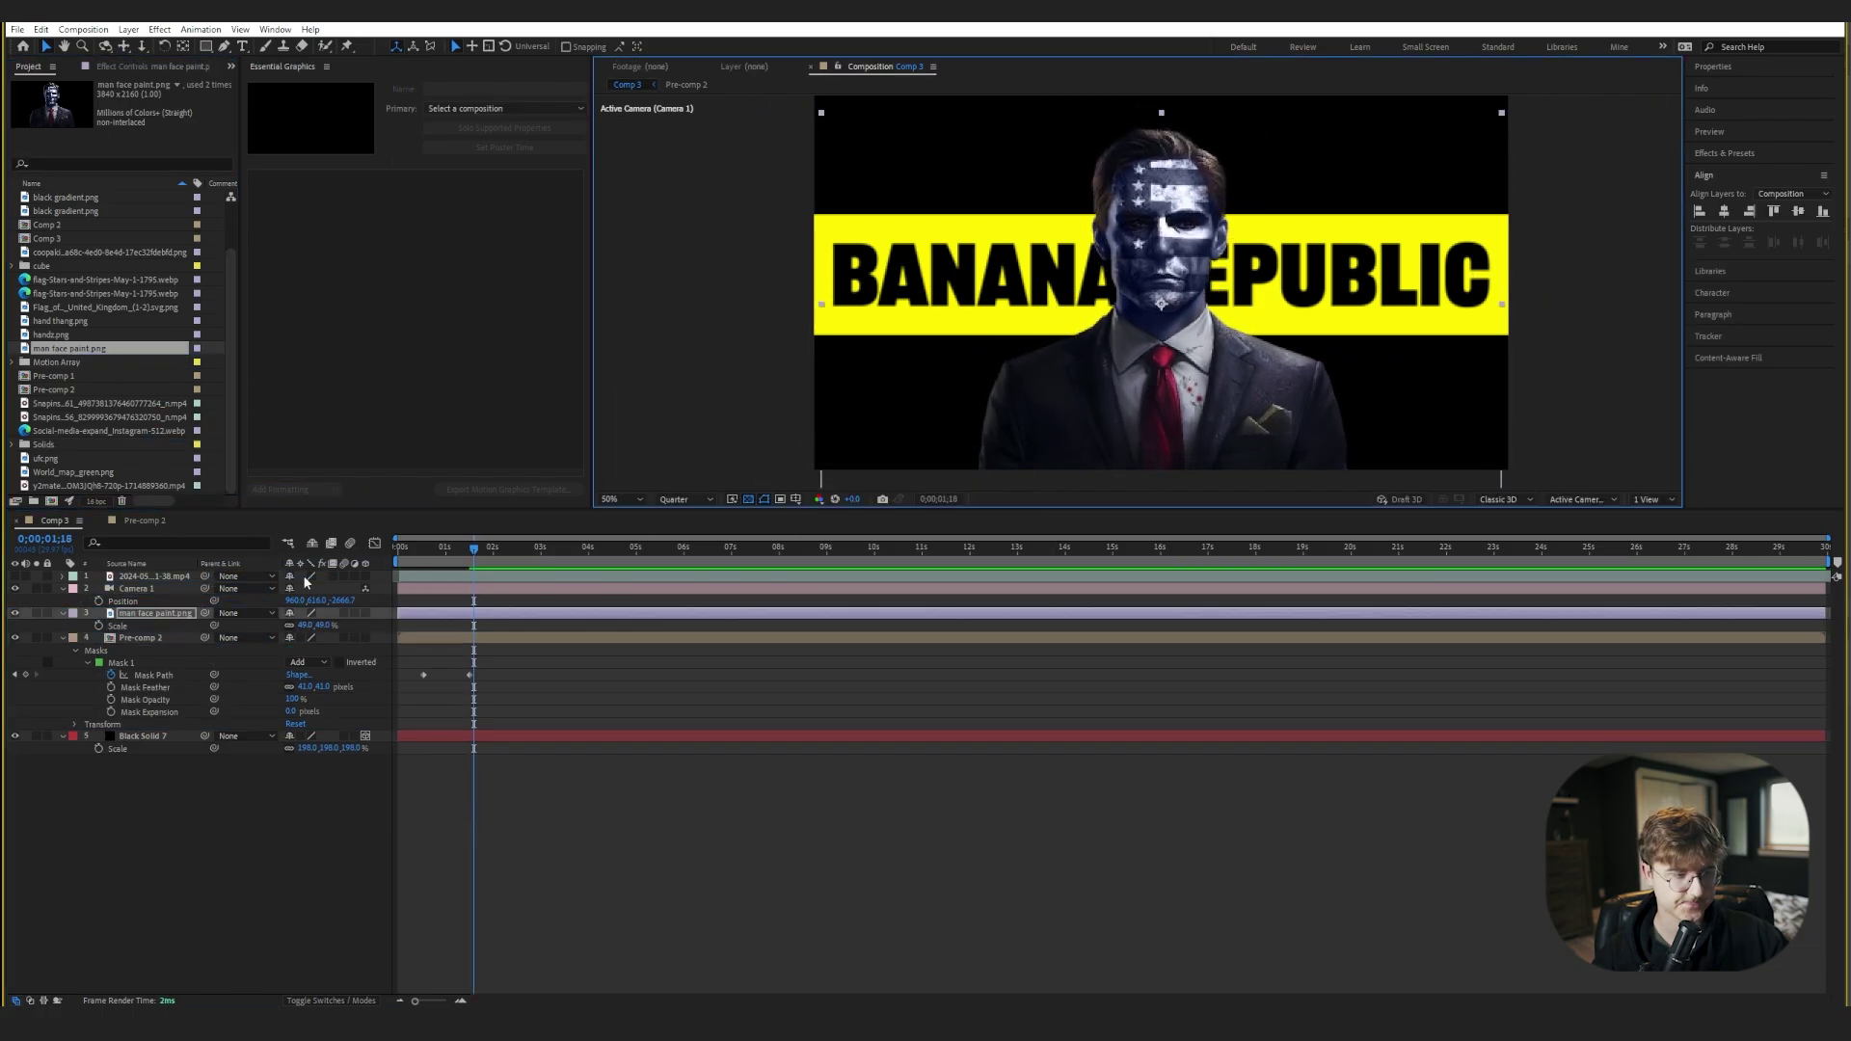
# - Compare the man and banner with the reference video between 0;00;01;13 and 0;00;01;18
pyautogui.moveTo(14, 577); pyautogui.dragTo(14, 589)
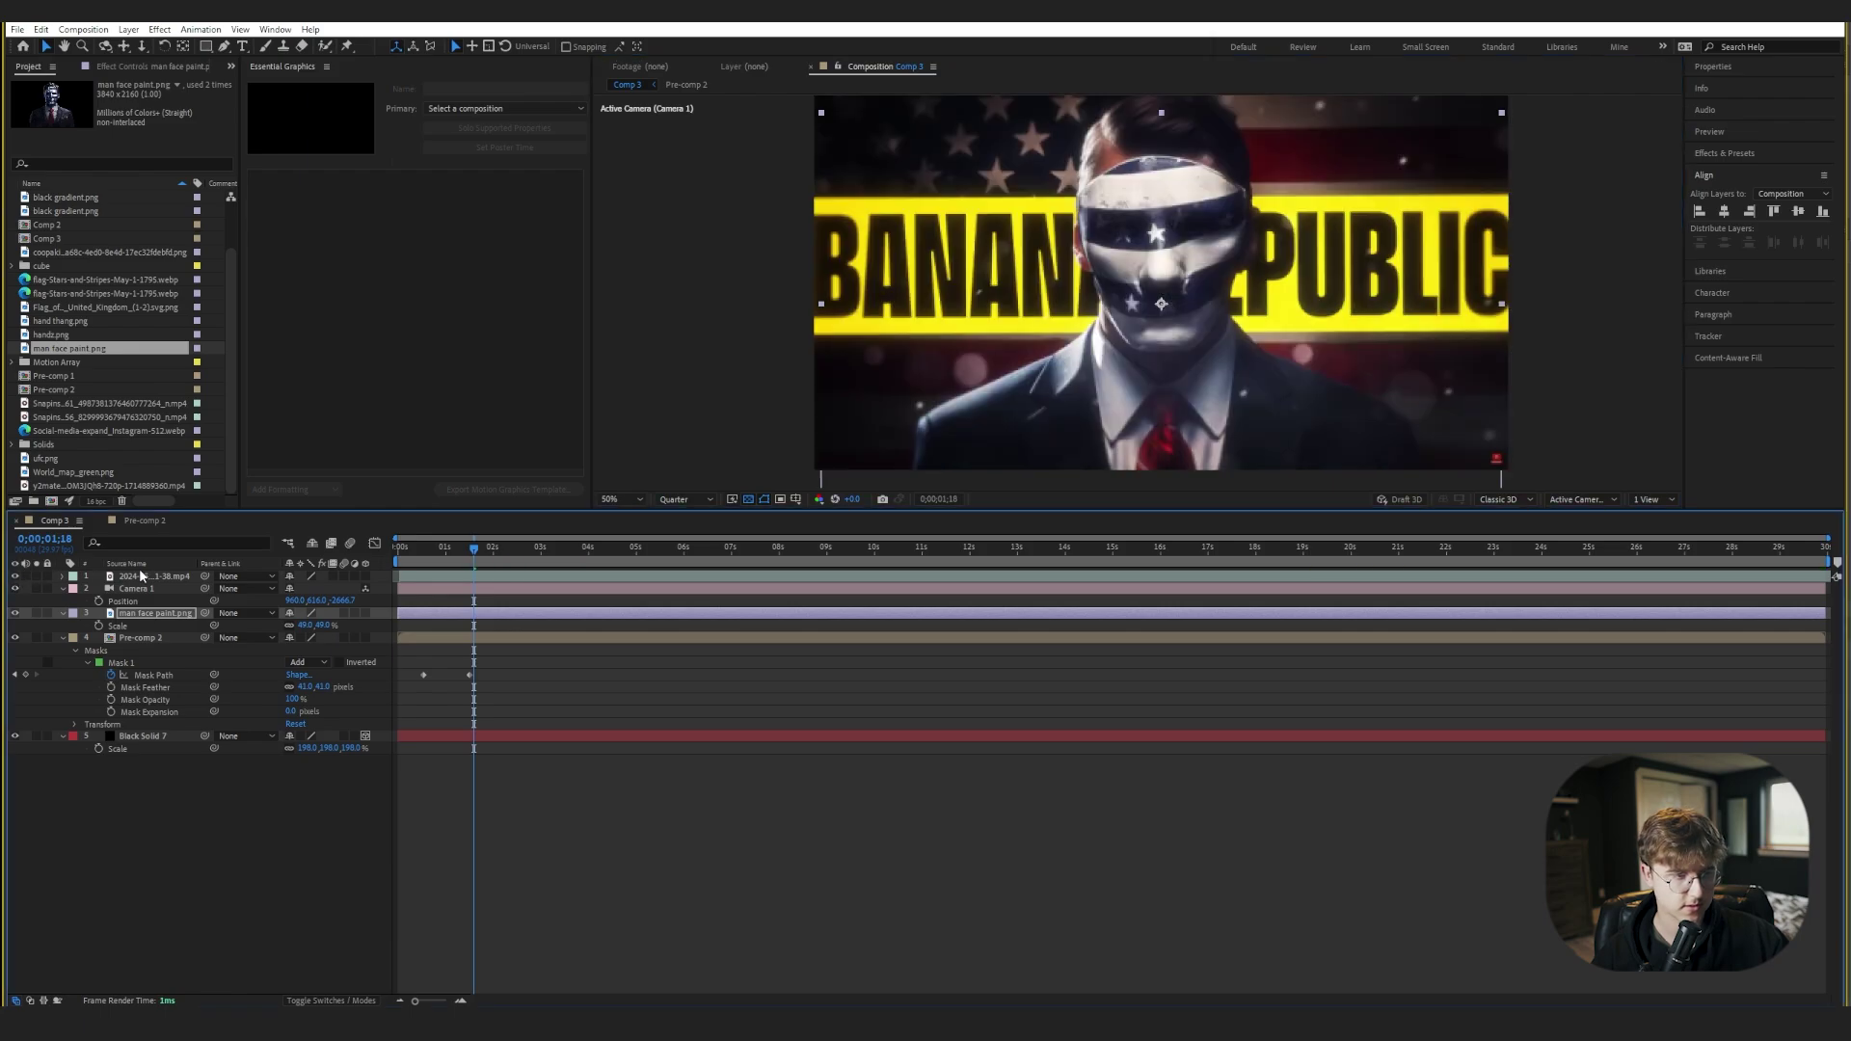
pyautogui.moveTo(479, 554)
pyautogui.mouseDown()
pyautogui.moveTo(454, 546)
pyautogui.moveTo(501, 562)
pyautogui.moveTo(466, 547)
pyautogui.mouseUp()
pyautogui.click(16, 576)
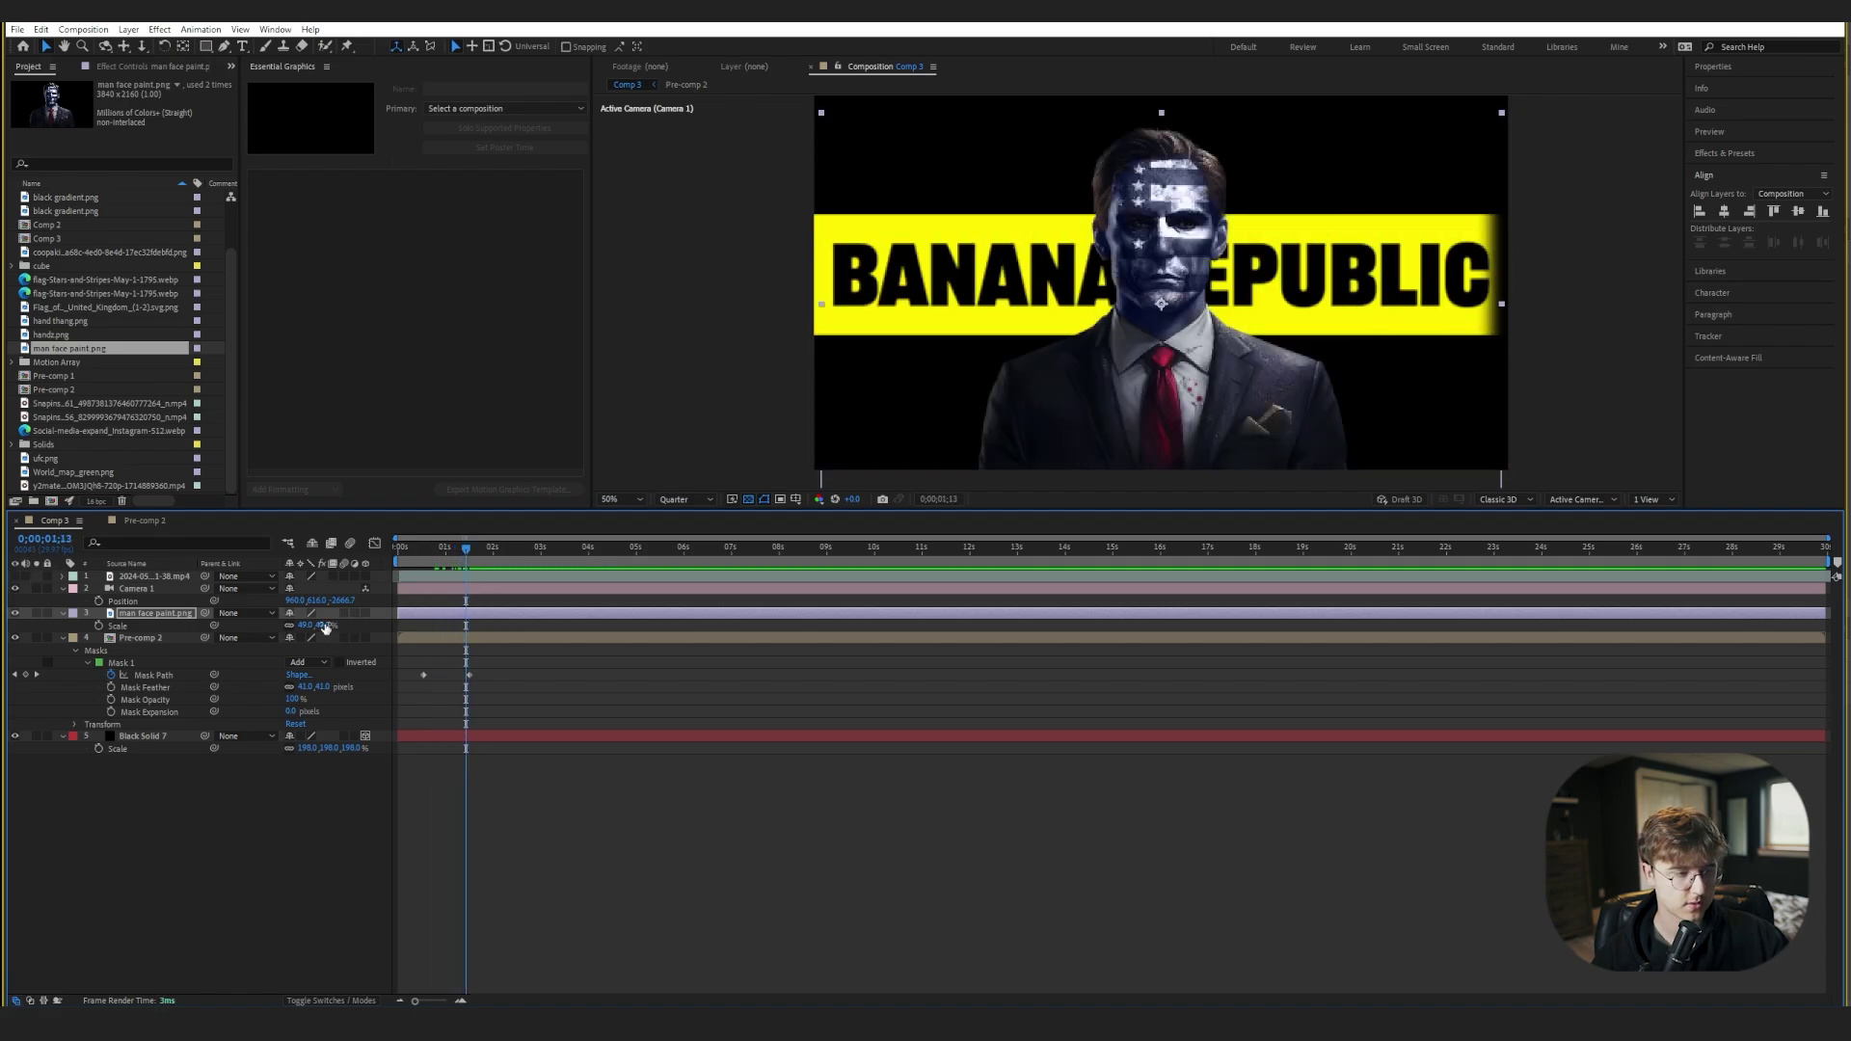
# - Make both man face paint.png and Pre-comp 2 3D layers
pyautogui.click(147, 637)
pyautogui.keyDown('shift'); pyautogui.click(171, 611); pyautogui.keyUp('shift')
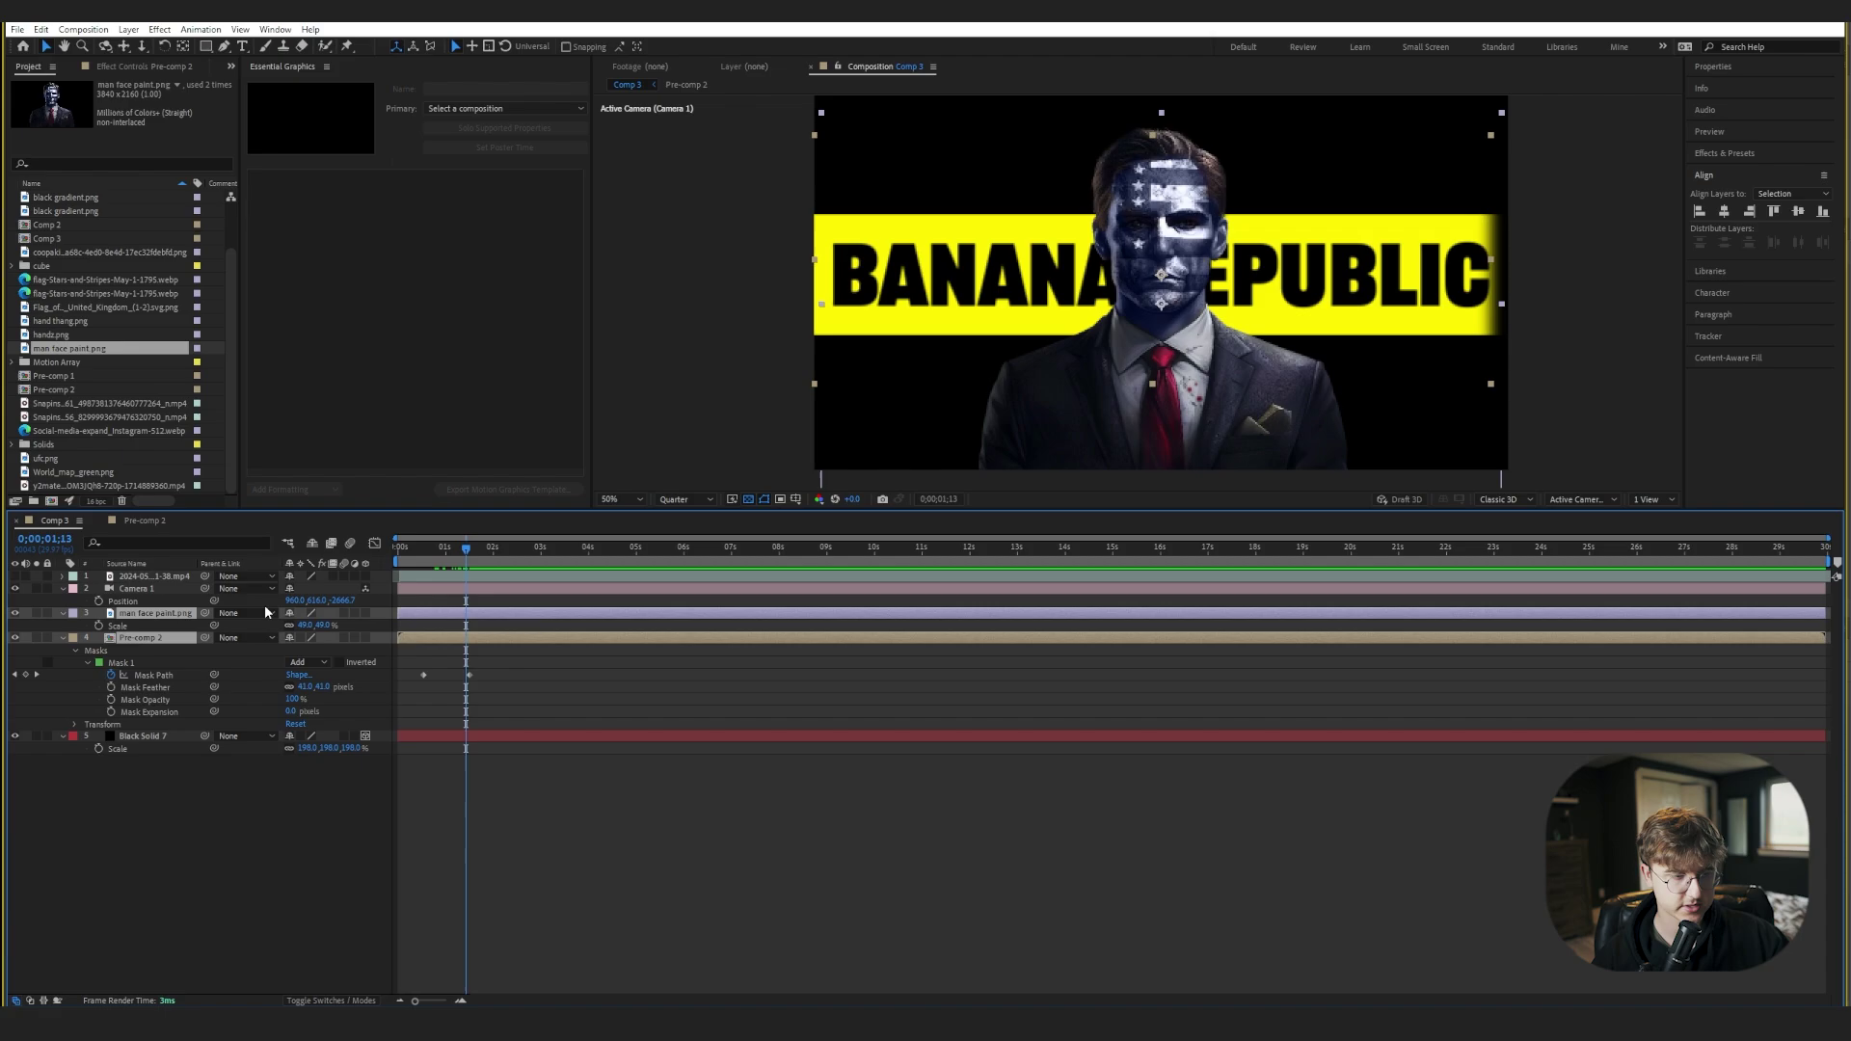
pyautogui.click(366, 613)
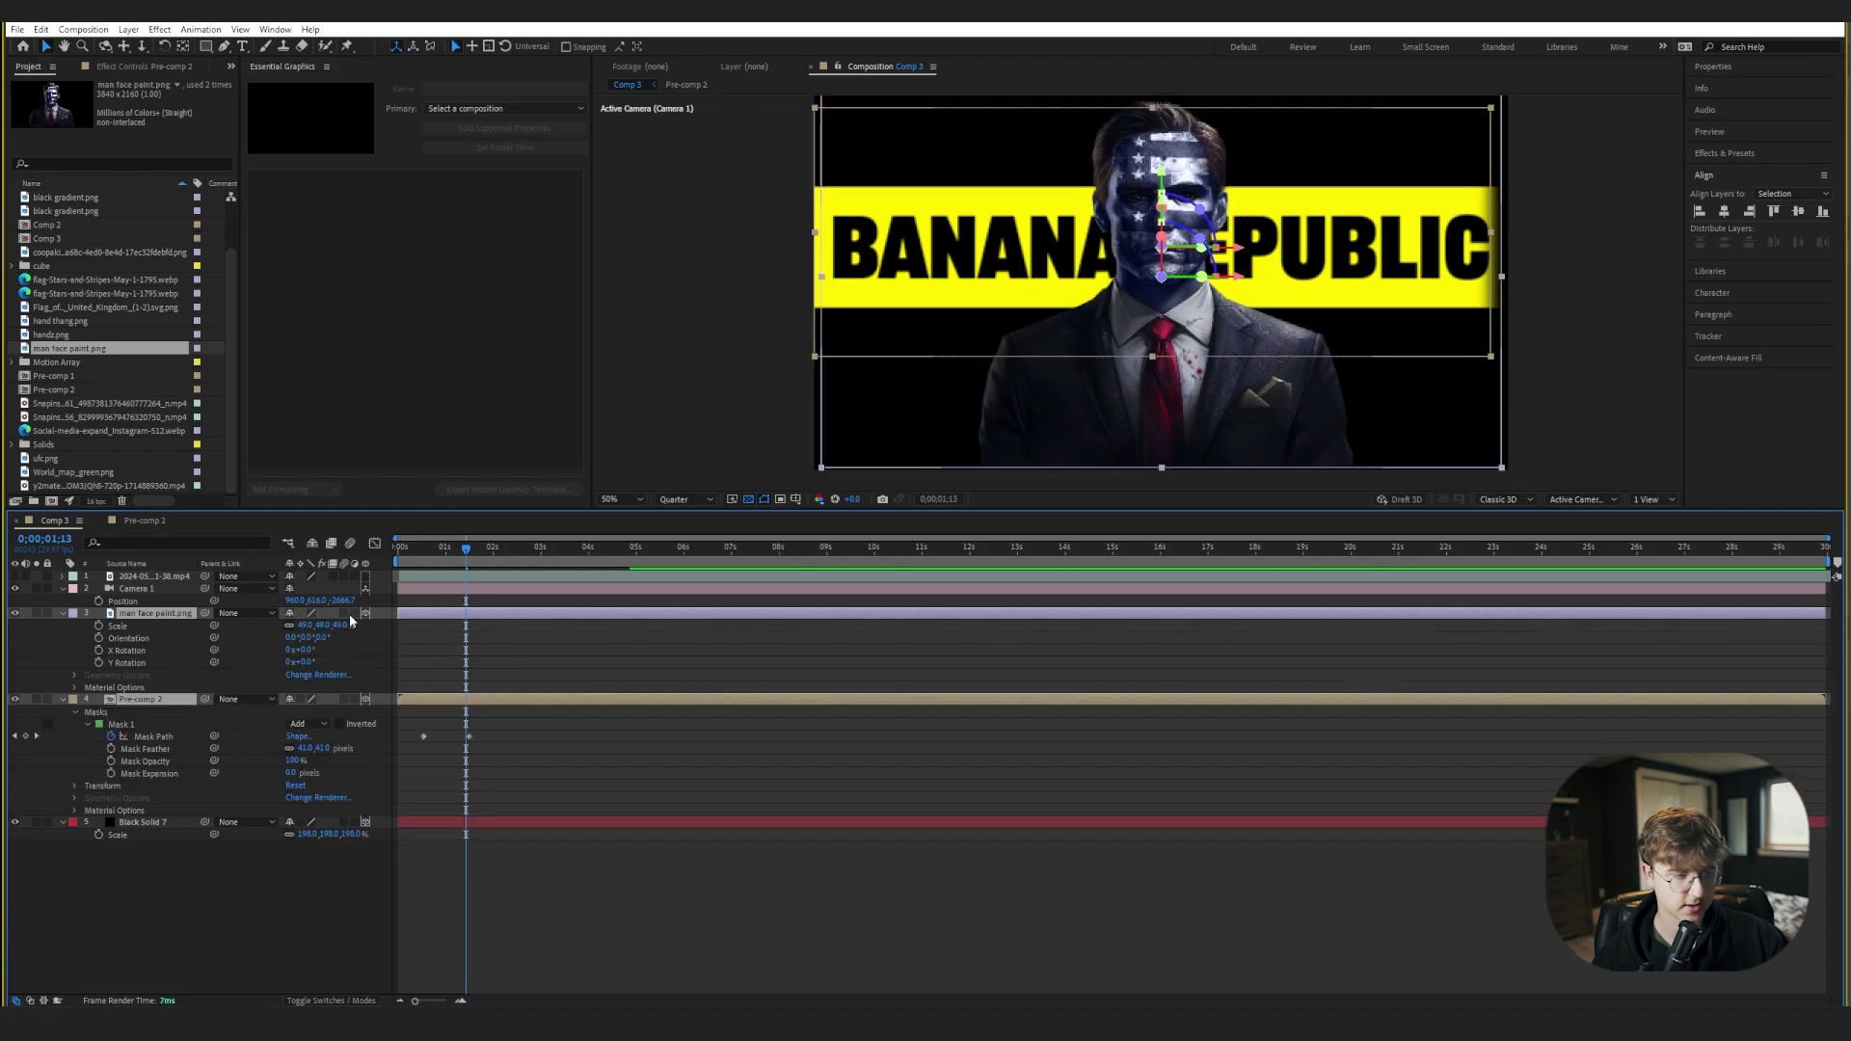
# - Move man face paint.png toward the camera along Z so it stands well in front of the banner
pyautogui.click(166, 702)
pyautogui.moveTo(340, 625)
pyautogui.mouseDown()
pyautogui.moveTo(125, 625)
pyautogui.moveTo(222, 624)
pyautogui.mouseUp()
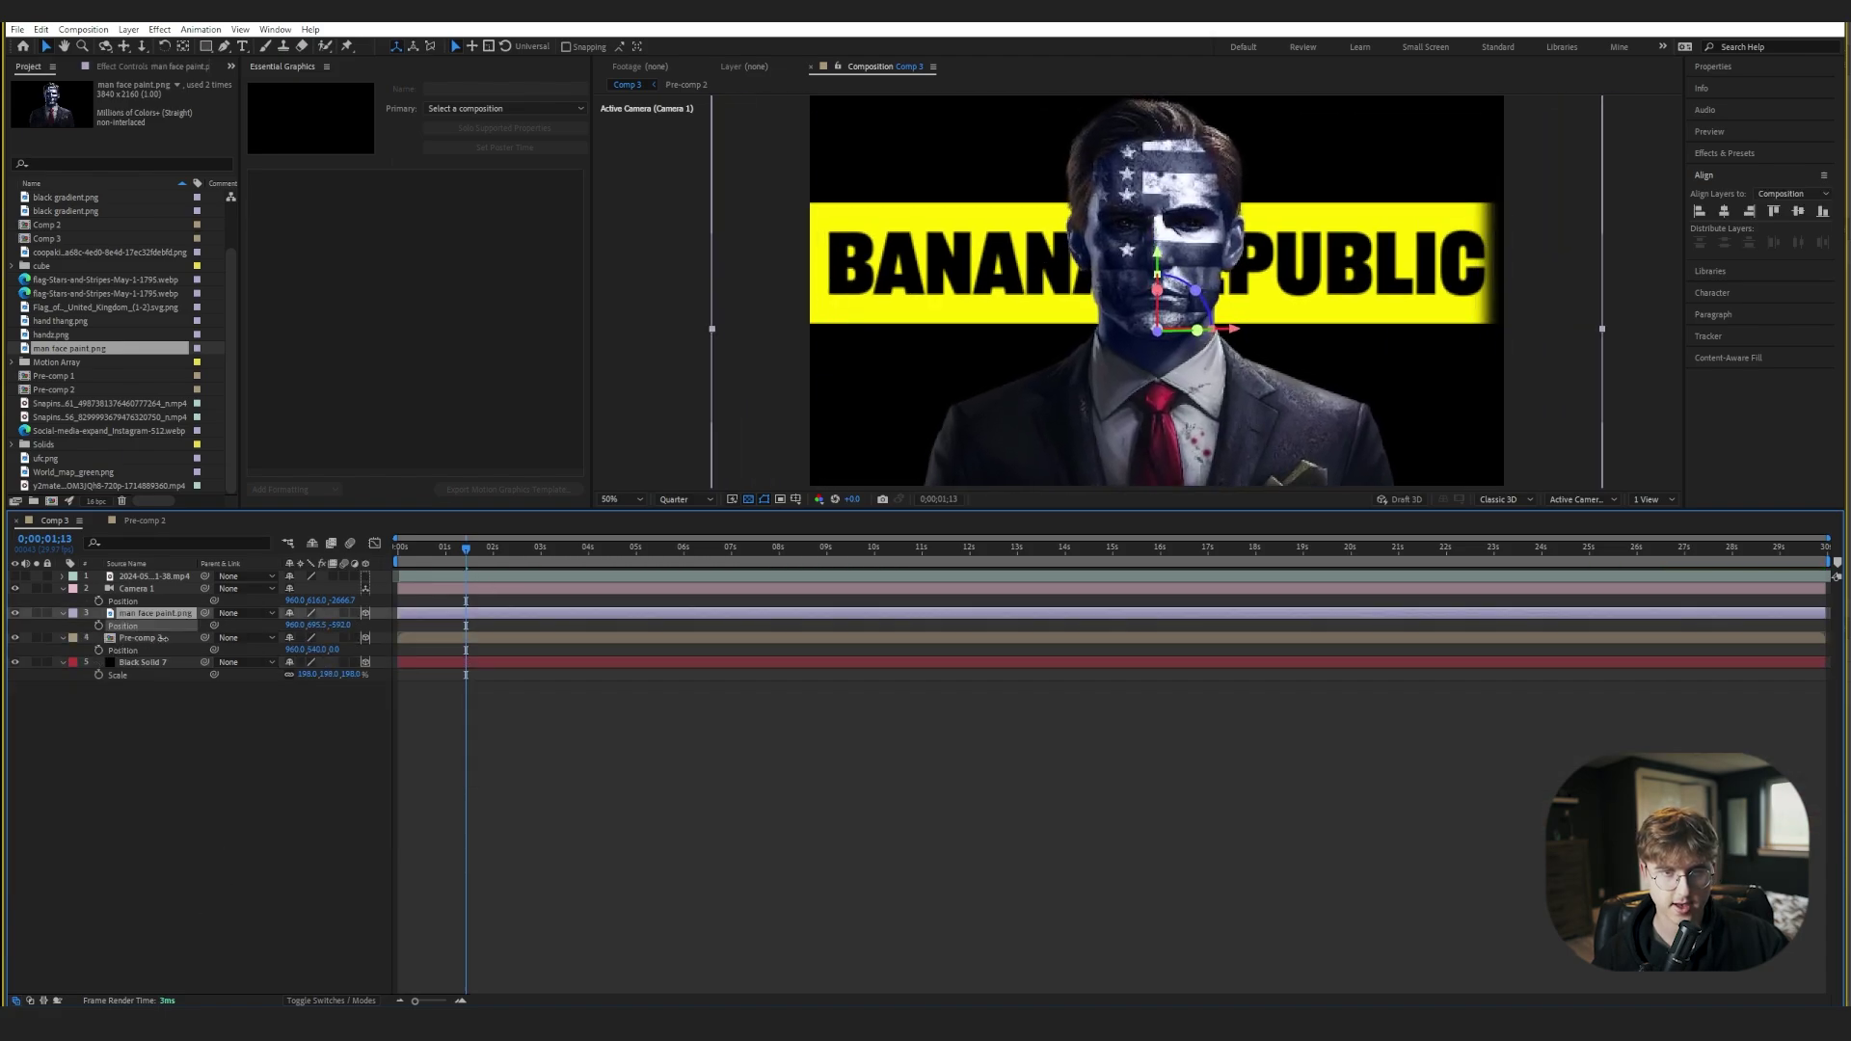
pyautogui.scroll(-2, 1102, 332)
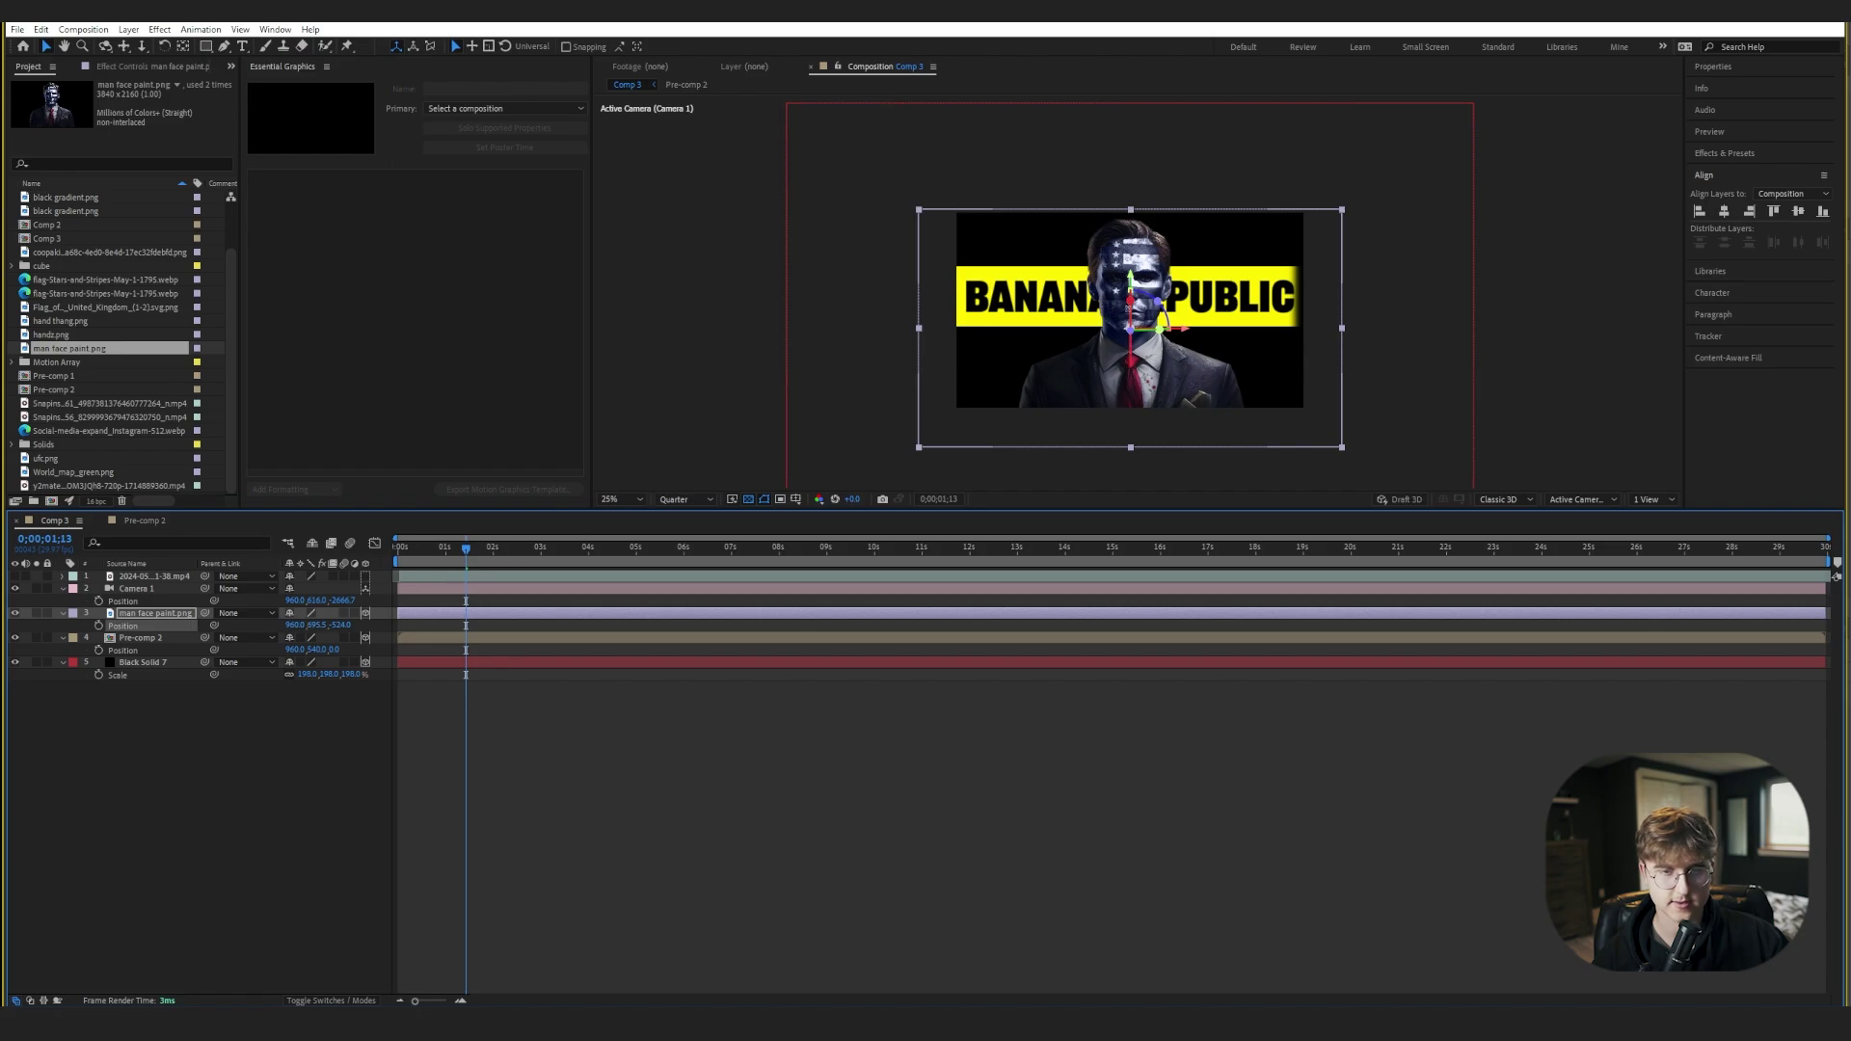
pyautogui.scroll(2, 1128, 307)
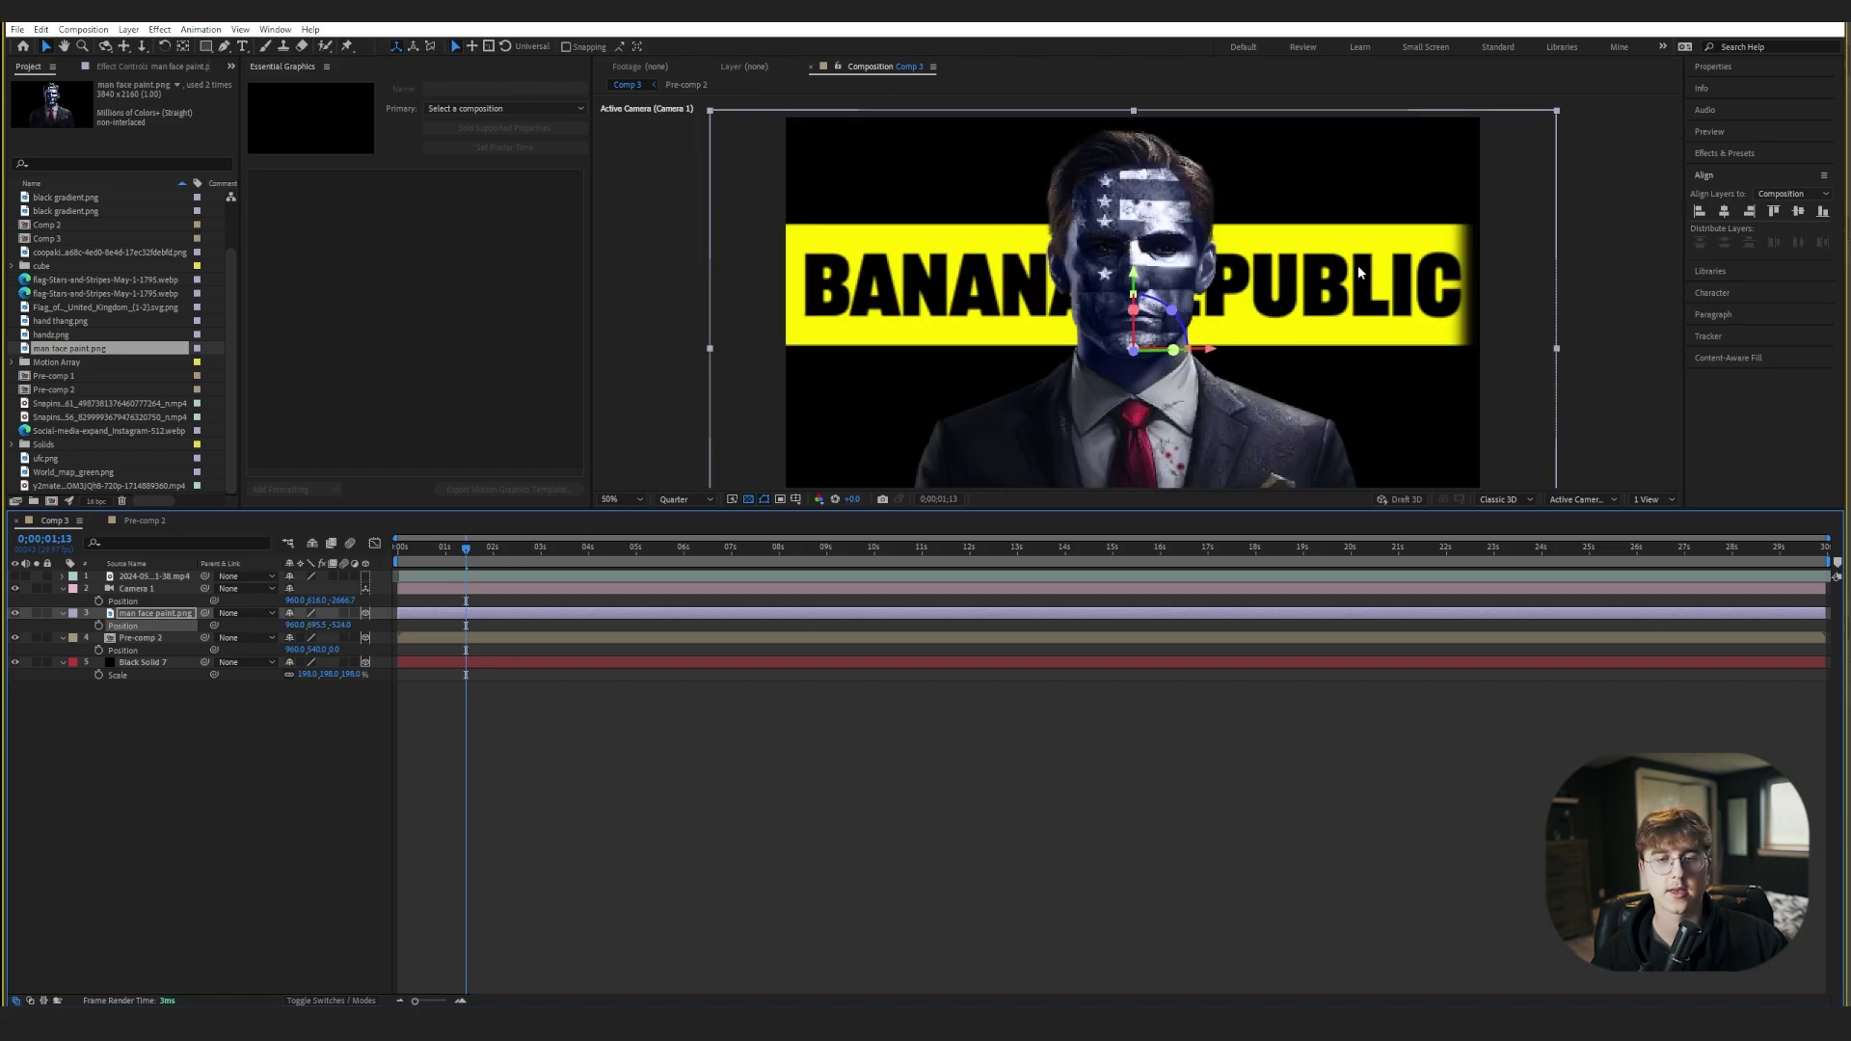
pyautogui.click(117, 624)
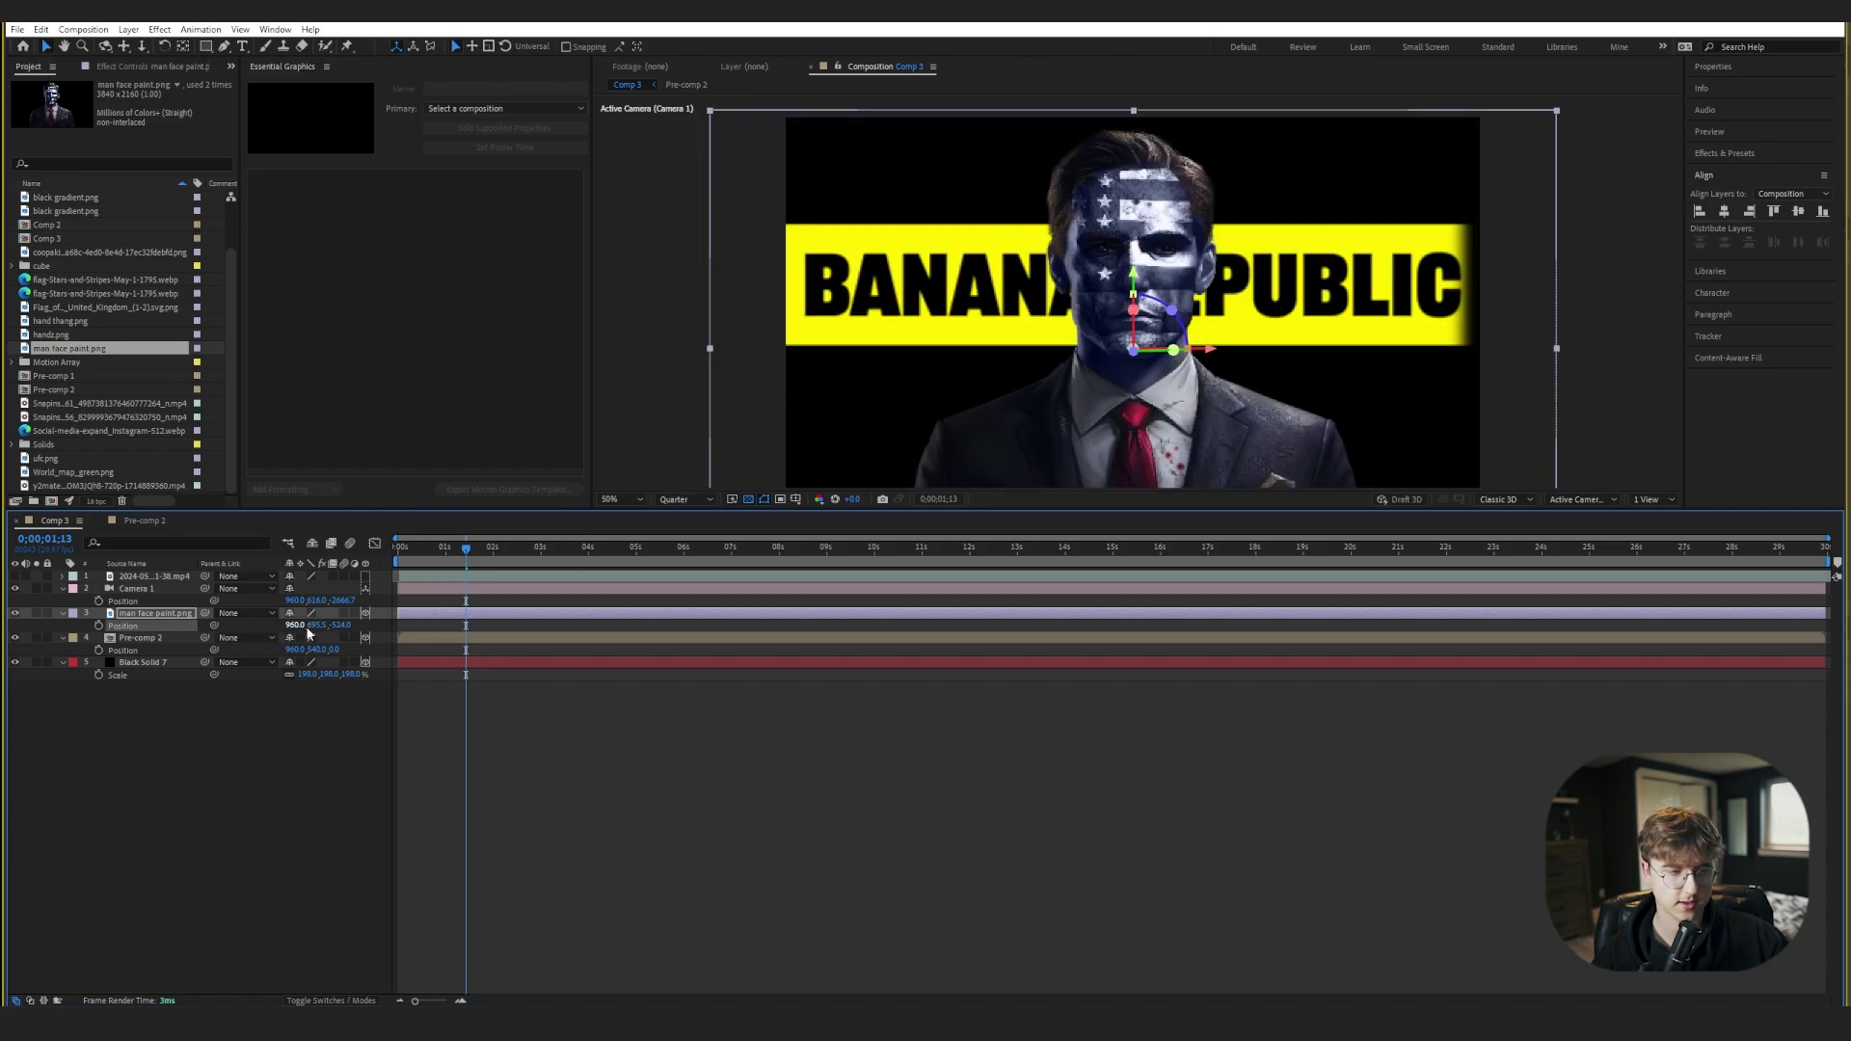
# - Start animating Camera 1's Position with a keyframe at 0;00;00;05
pyautogui.moveTo(464, 552)
pyautogui.mouseDown()
pyautogui.moveTo(434, 548)
pyautogui.moveTo(495, 548)
pyautogui.mouseUp()
pyautogui.click(140, 589)
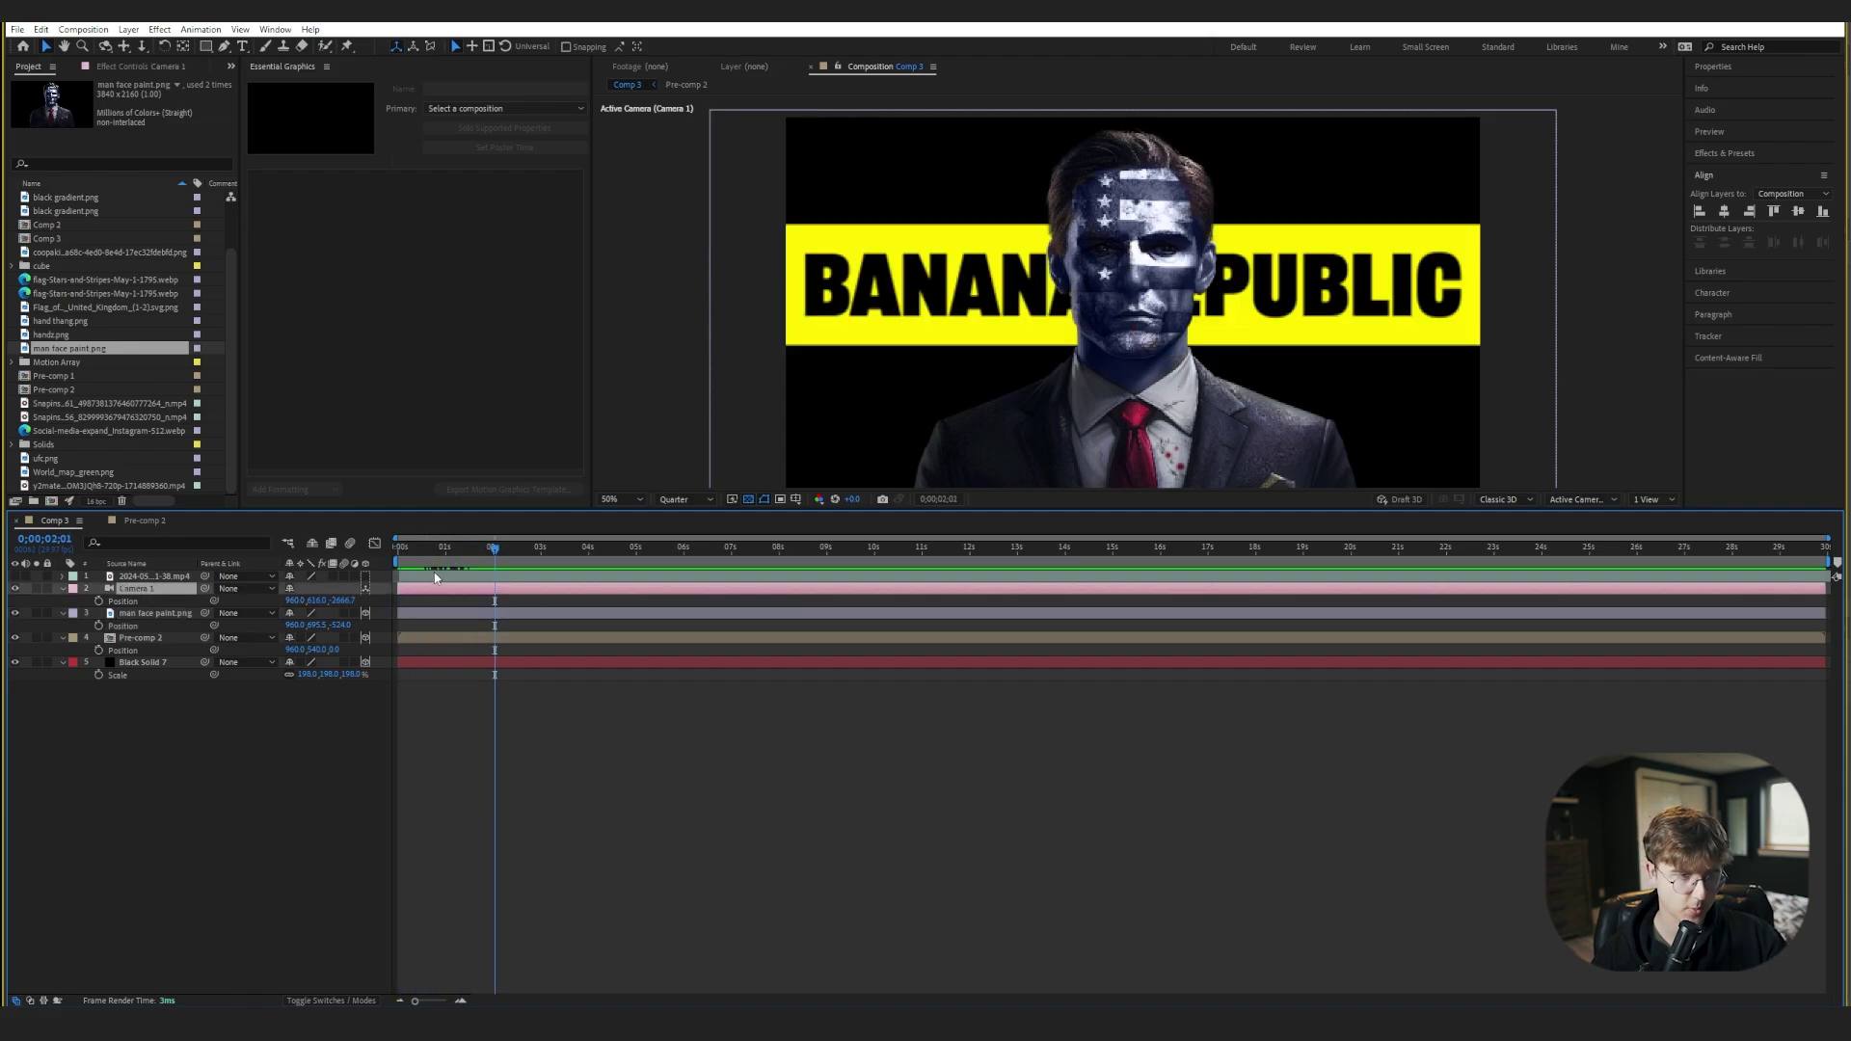
pyautogui.moveTo(494, 547); pyautogui.dragTo(386, 565)
pyautogui.press('space')
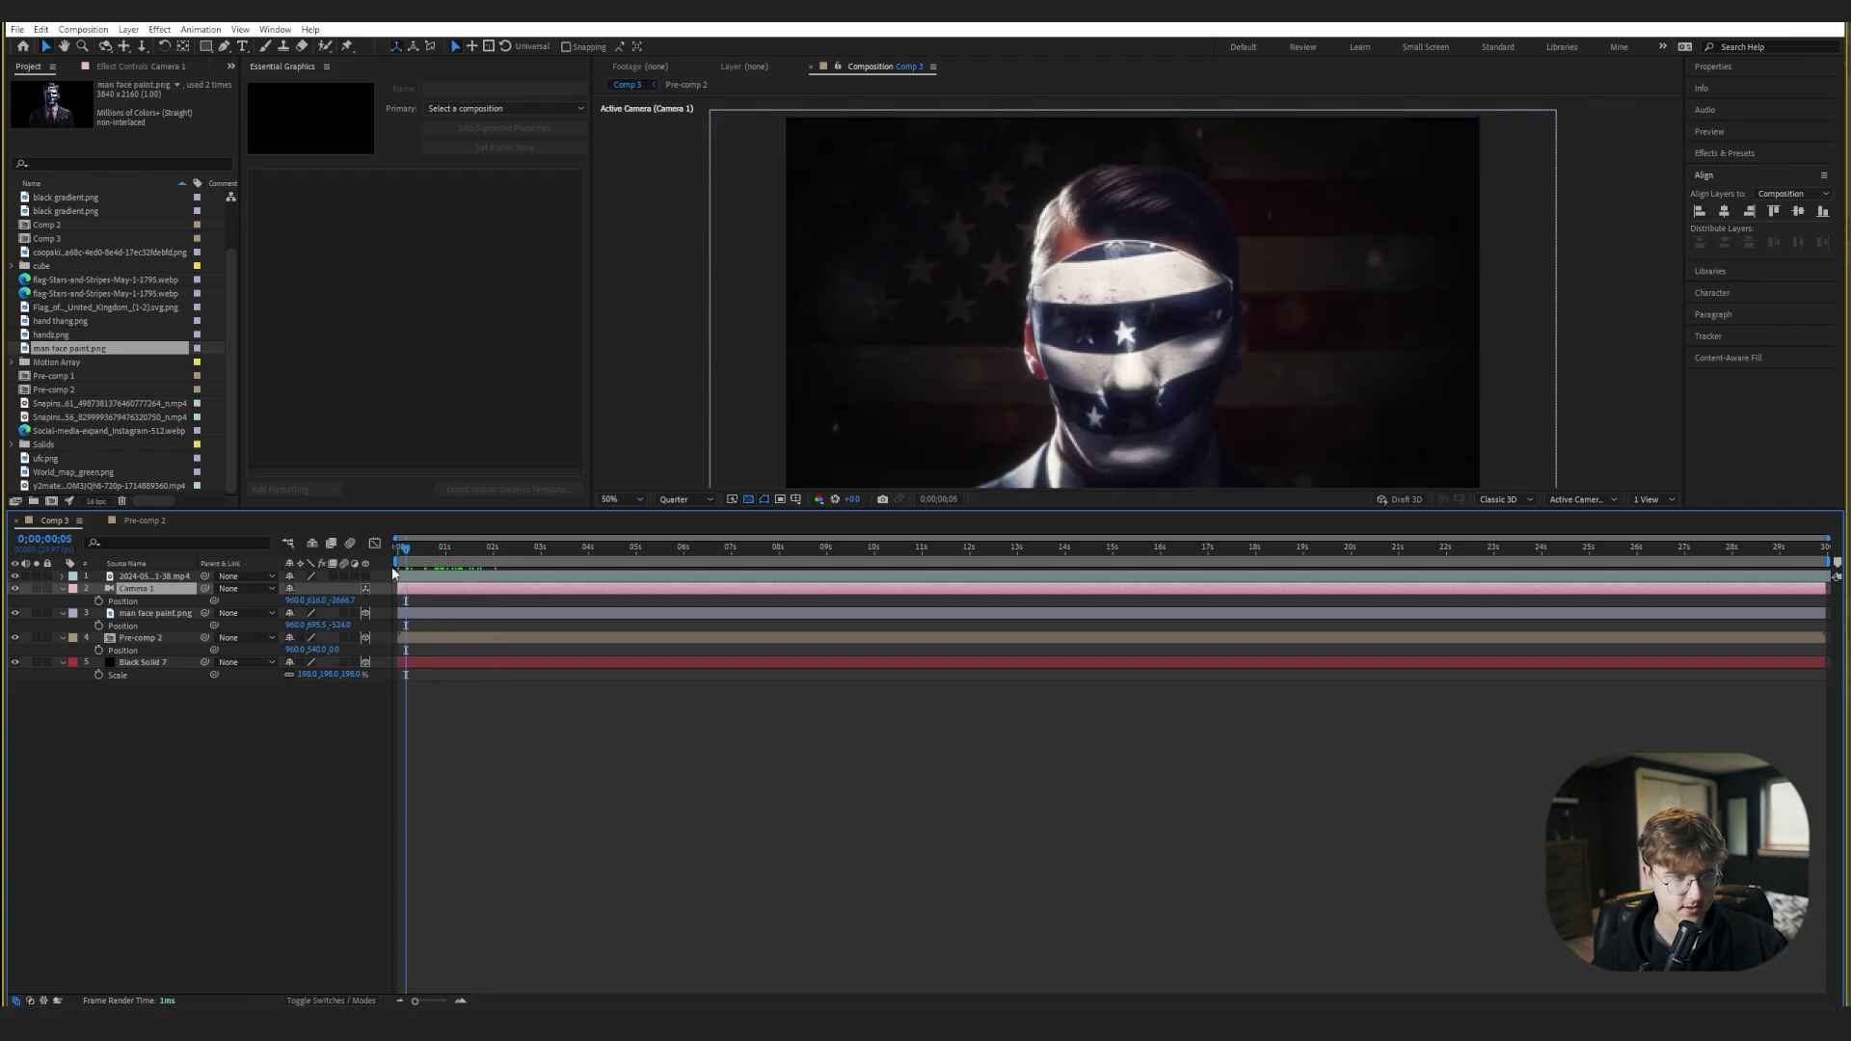
pyautogui.click(99, 601)
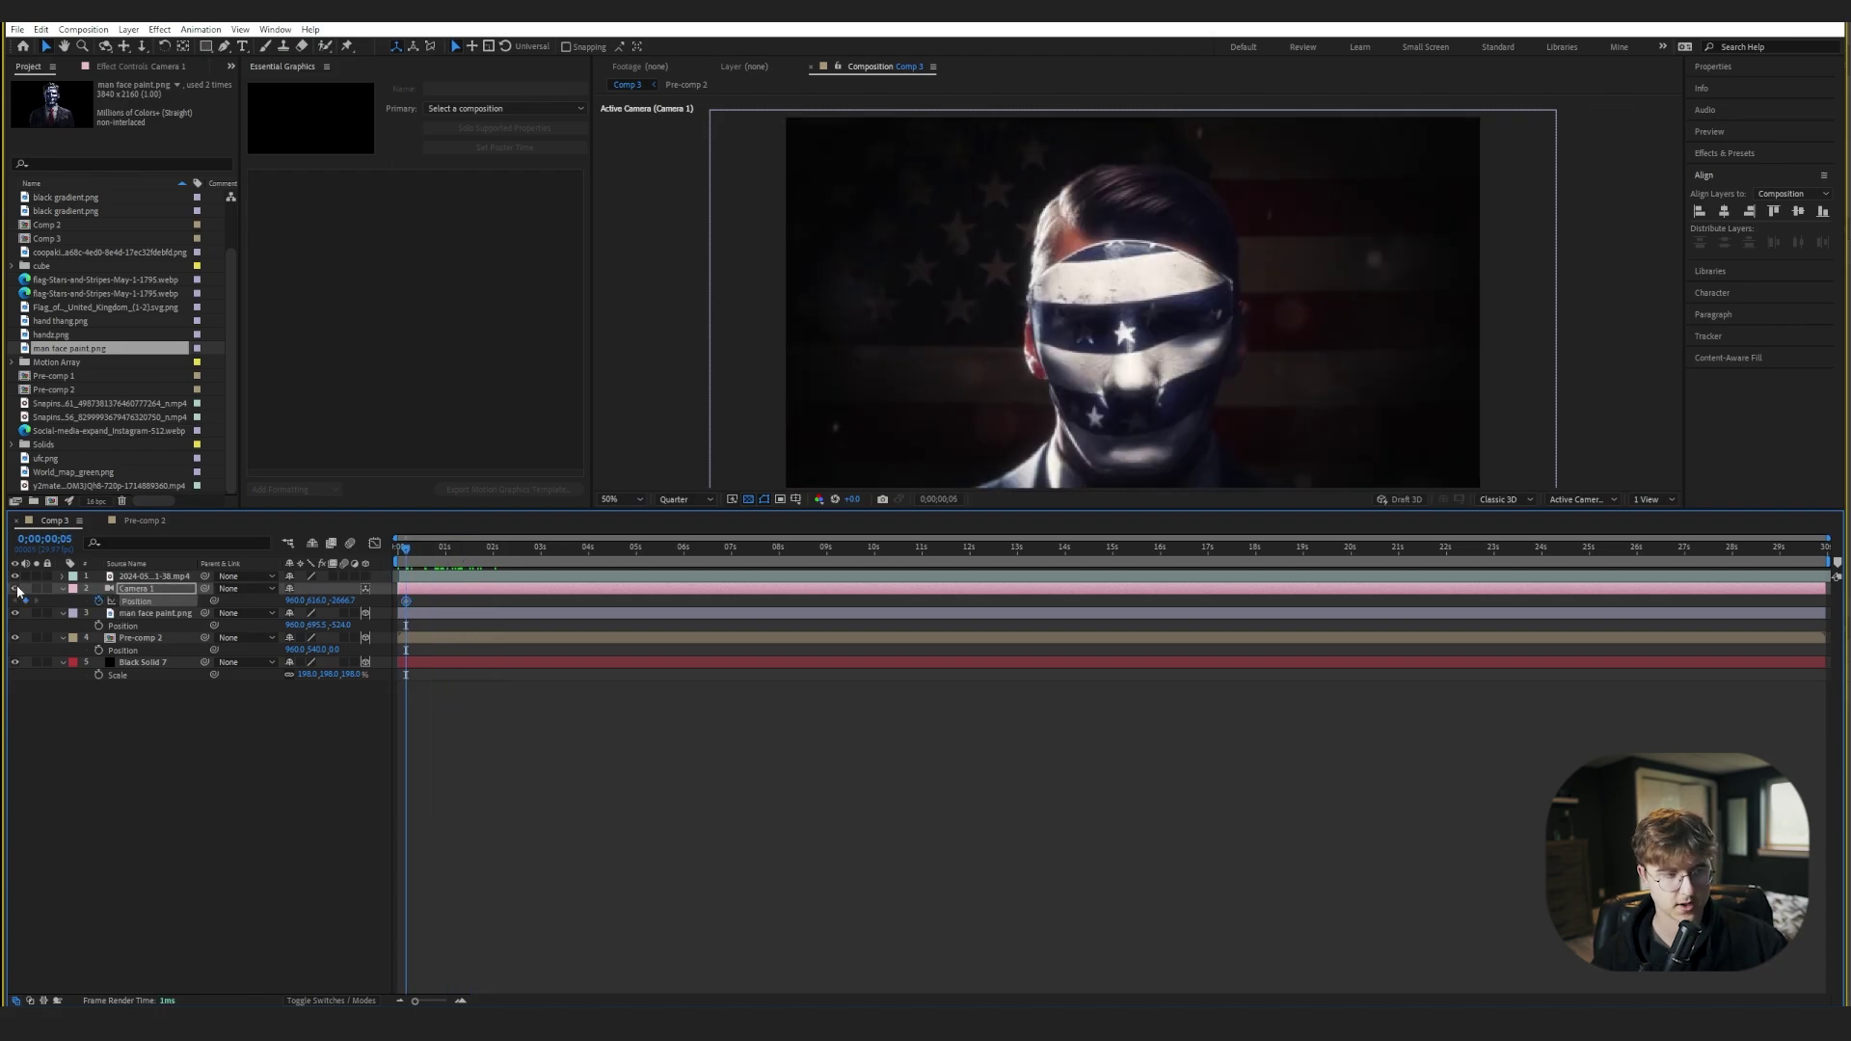
# - Add a camera Position keyframe at 0;00;05;05 and pull the camera back along Z, checking the framing against the reference video
pyautogui.moveTo(503, 547); pyautogui.dragTo(644, 549)
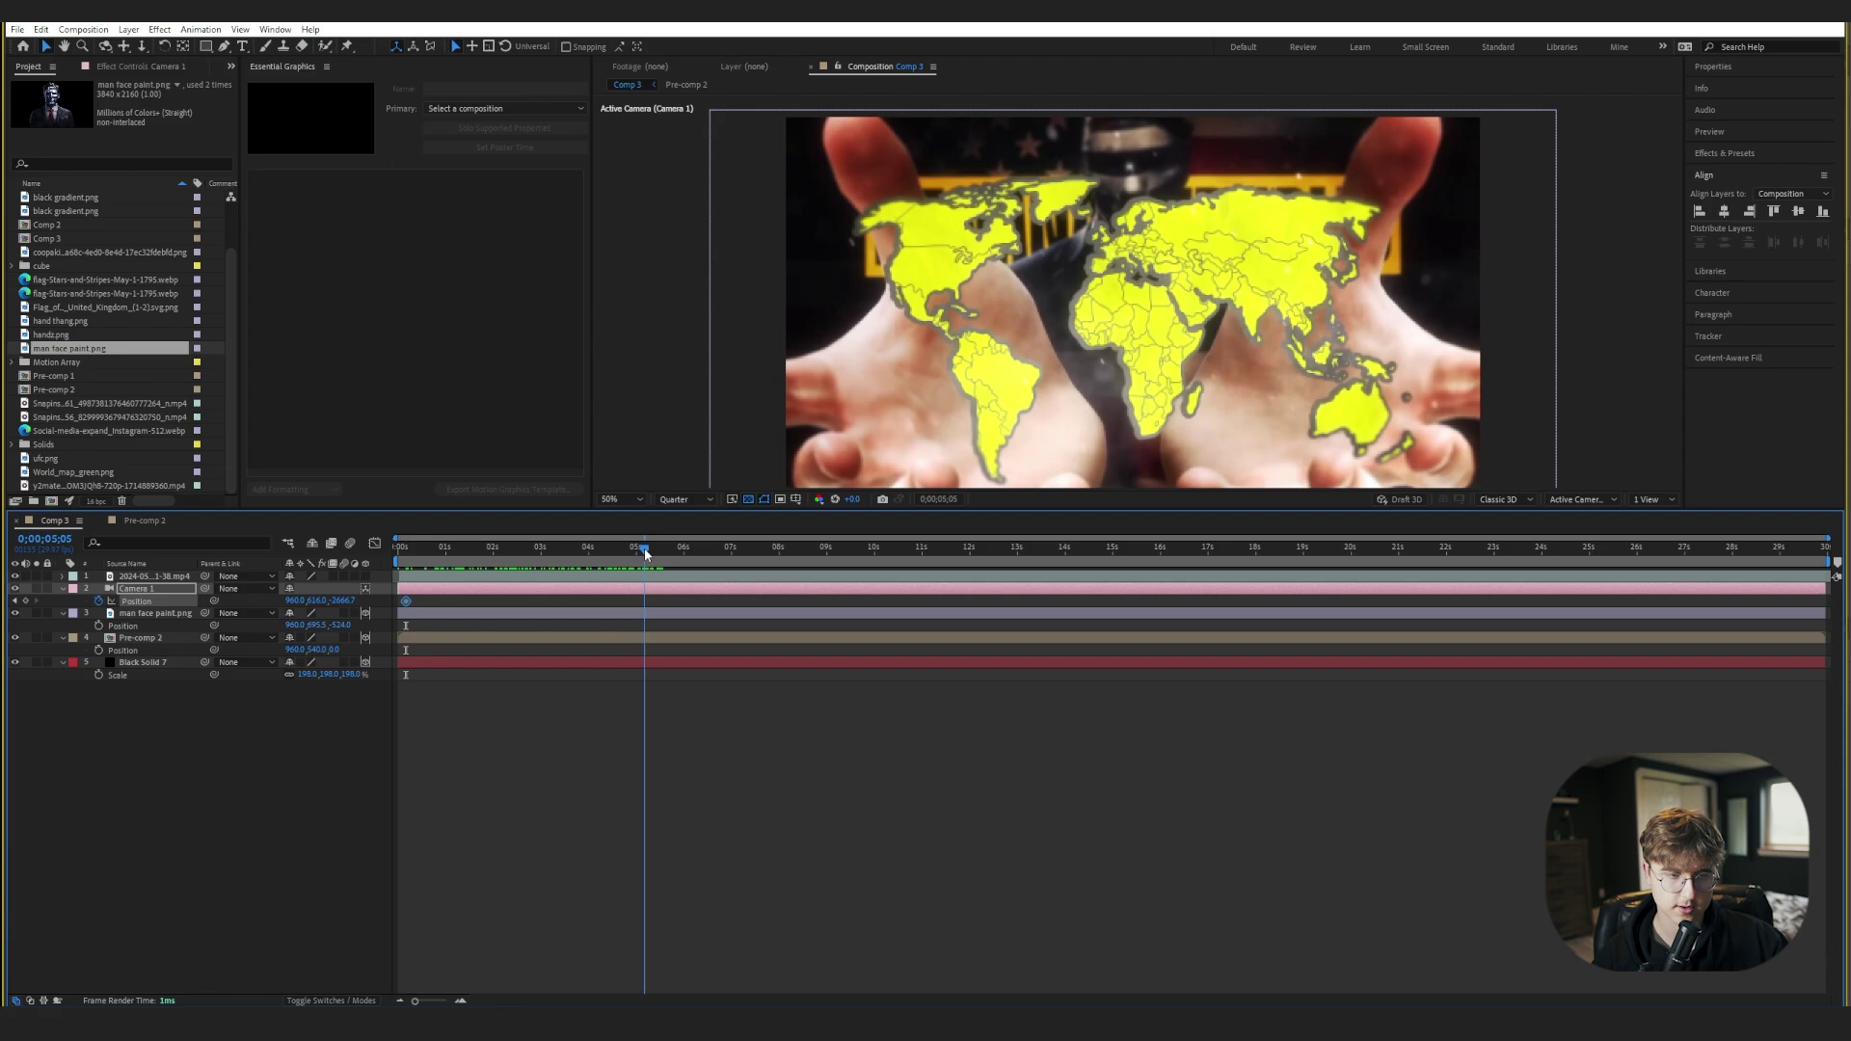
pyautogui.click(14, 576)
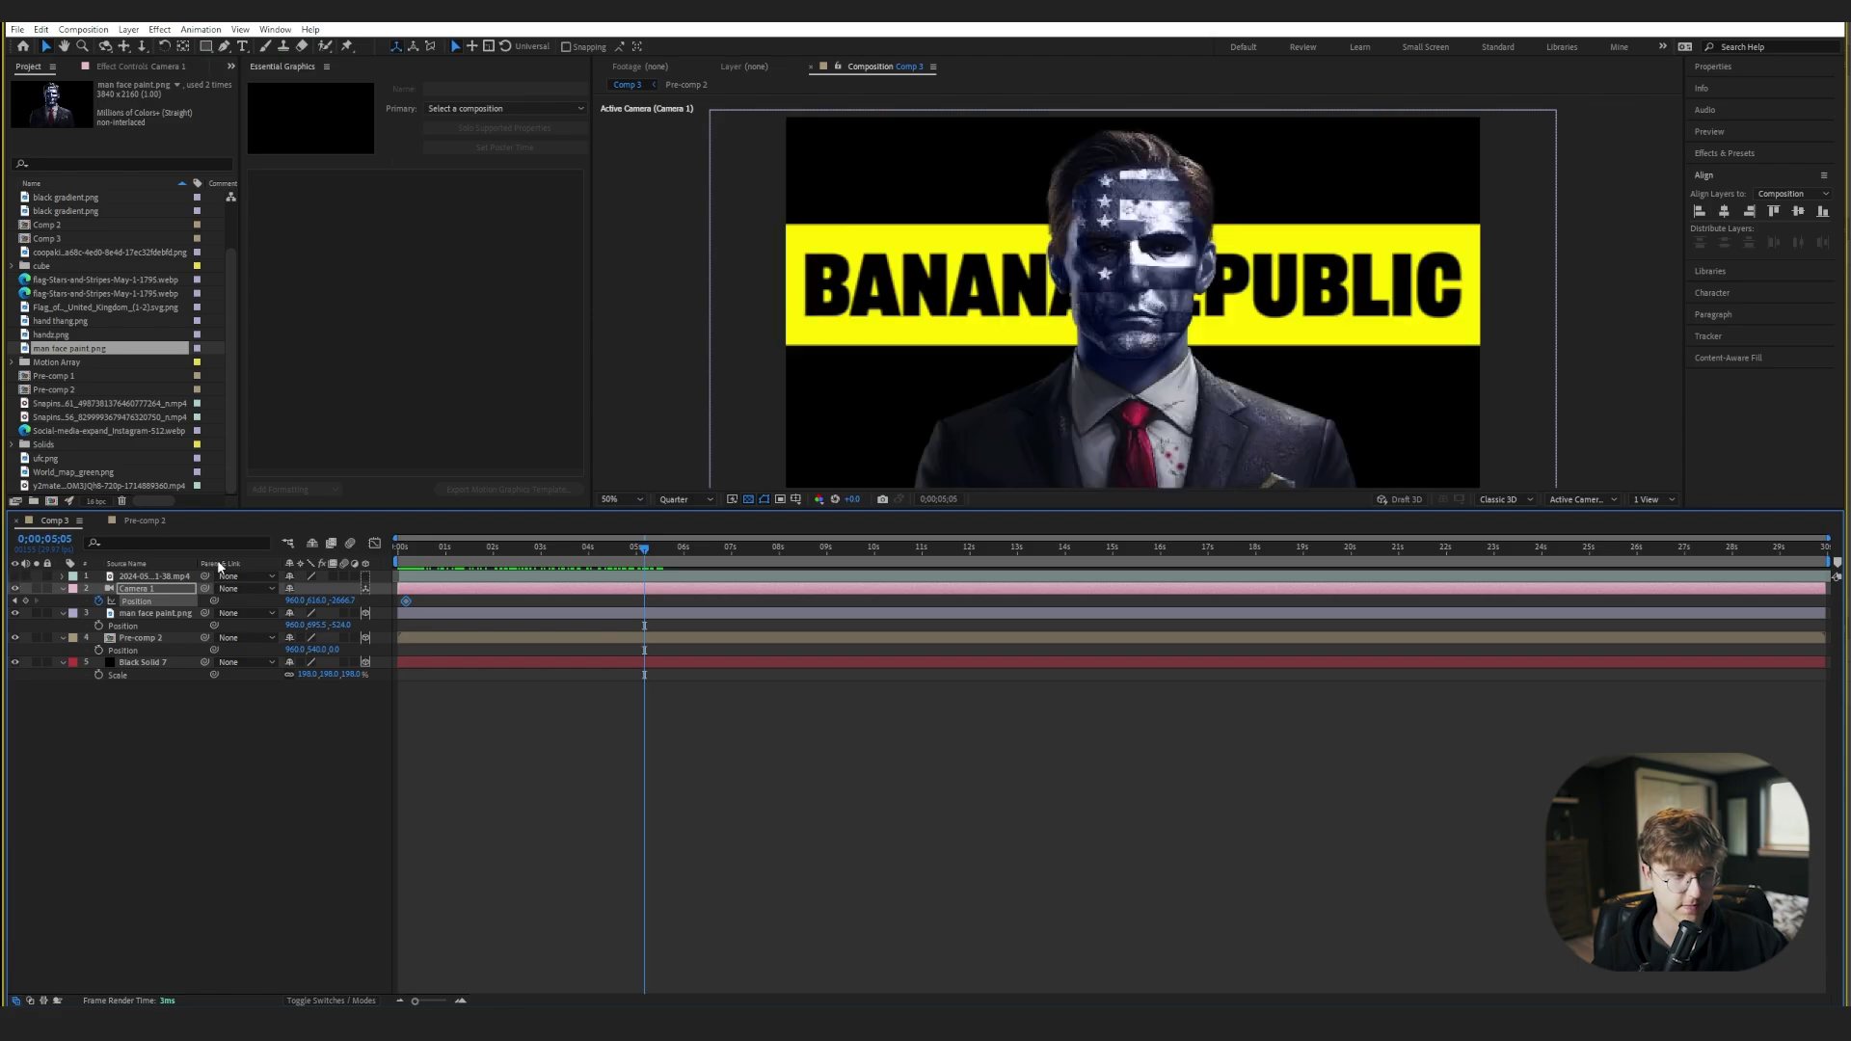
pyautogui.click(25, 600)
pyautogui.moveTo(341, 604)
pyautogui.mouseDown()
pyautogui.moveTo(381, 598)
pyautogui.moveTo(2, 650)
pyautogui.moveTo(359, 605)
pyautogui.mouseUp()
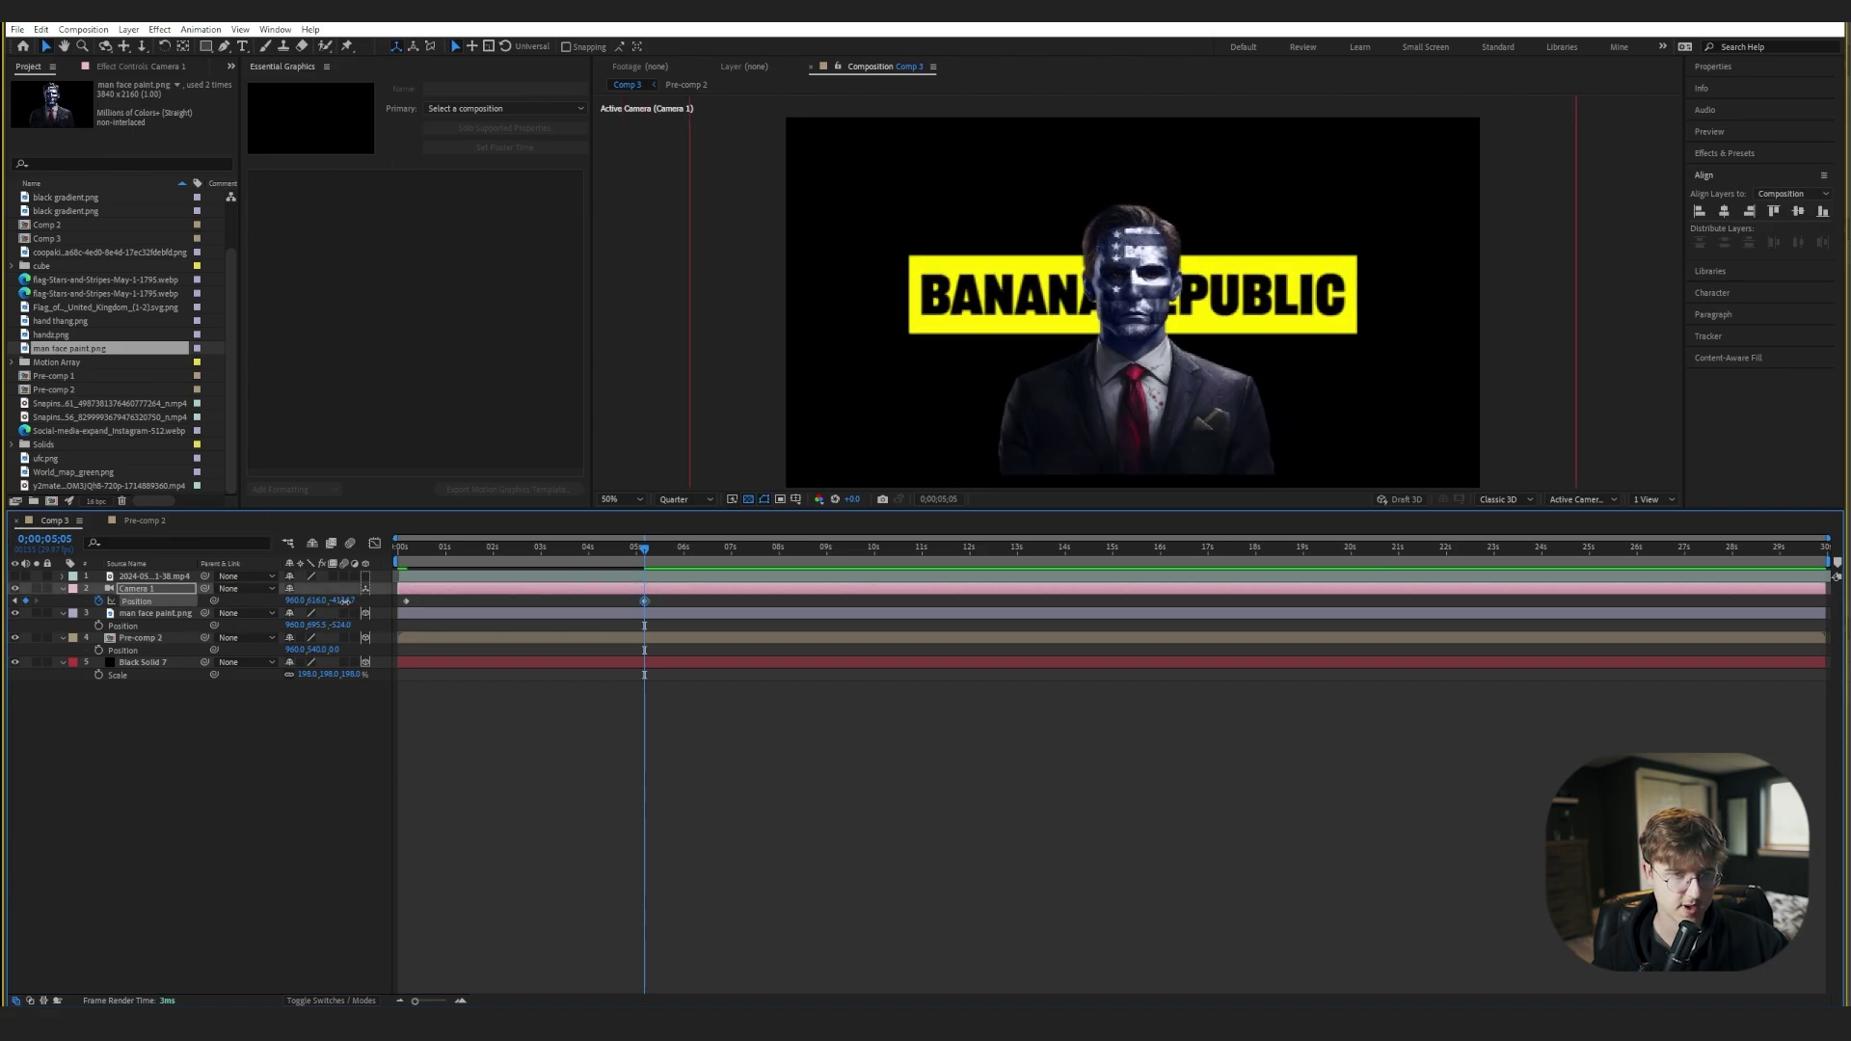
pyautogui.click(14, 577)
pyautogui.click(15, 577)
pyautogui.click(14, 576)
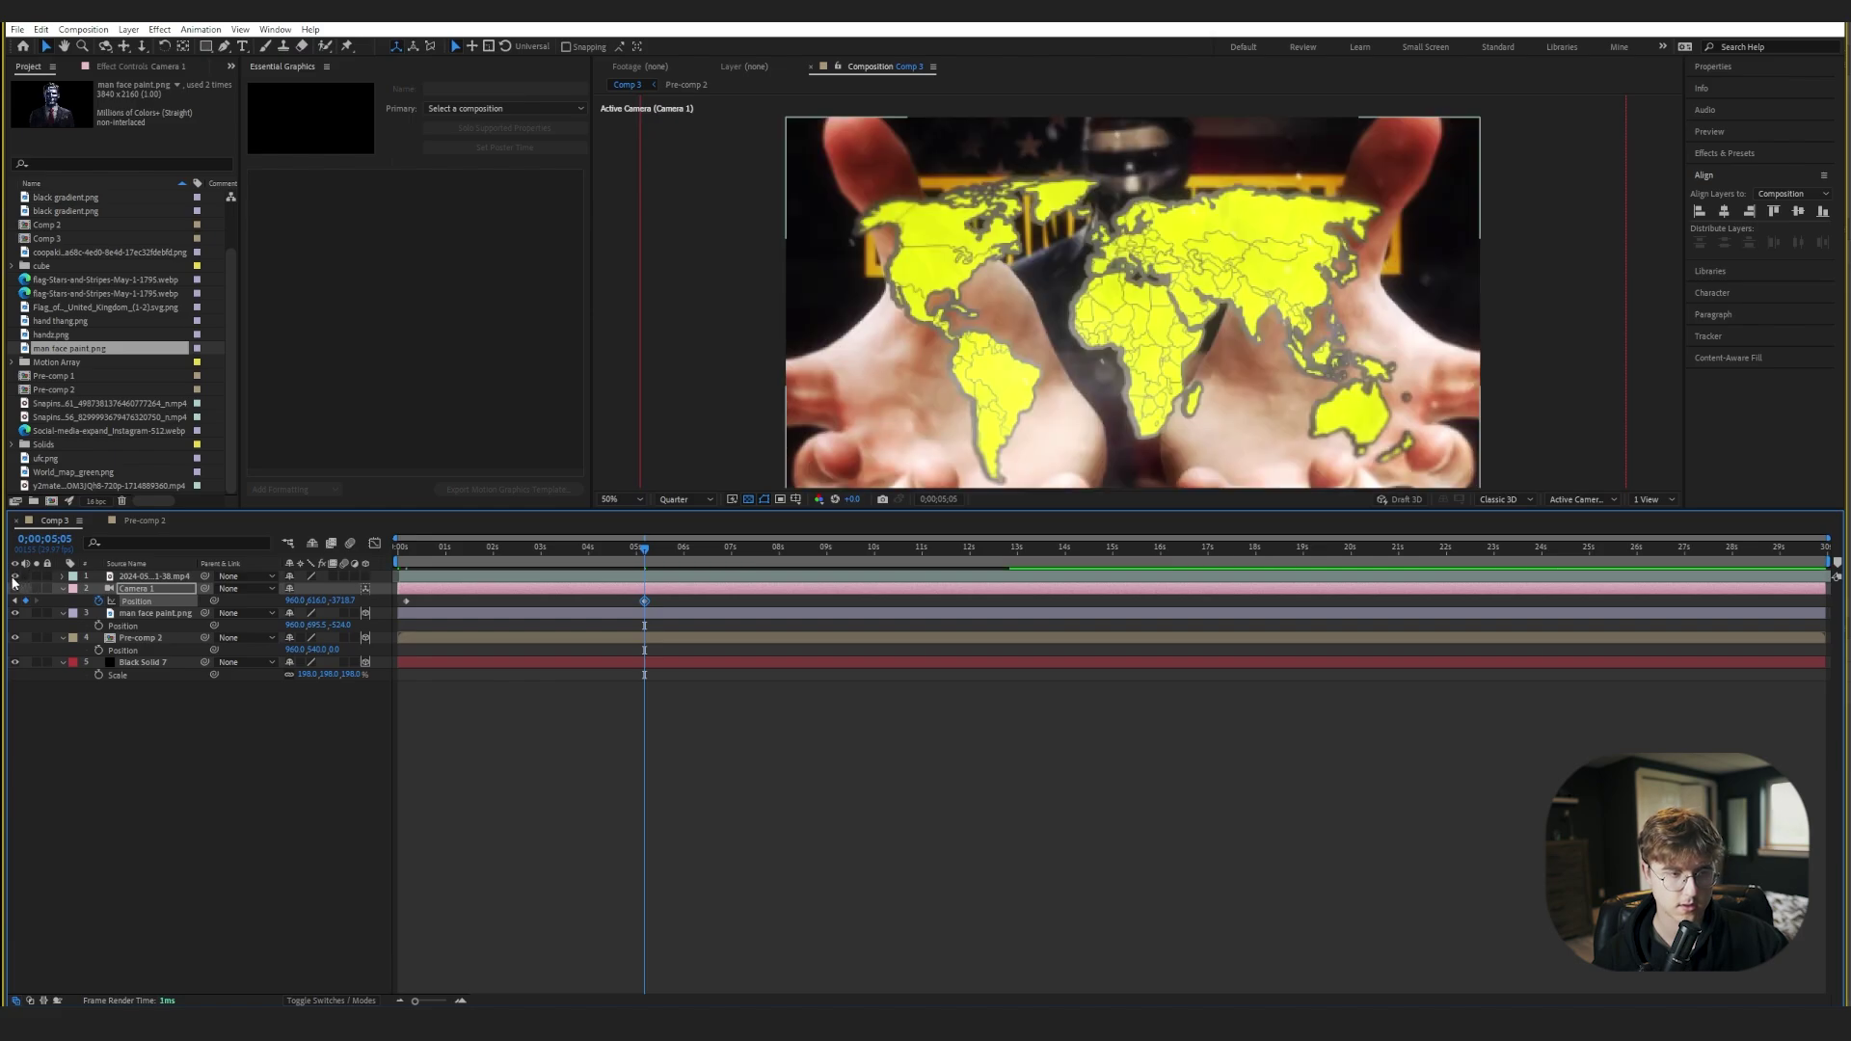
pyautogui.click(14, 577)
# - Set the Y Position of the camera's 0;00;05;05 keyframe to about 873, checking the framing against the reference video
pyautogui.moveTo(301, 604); pyautogui.dragTo(1103, 463)
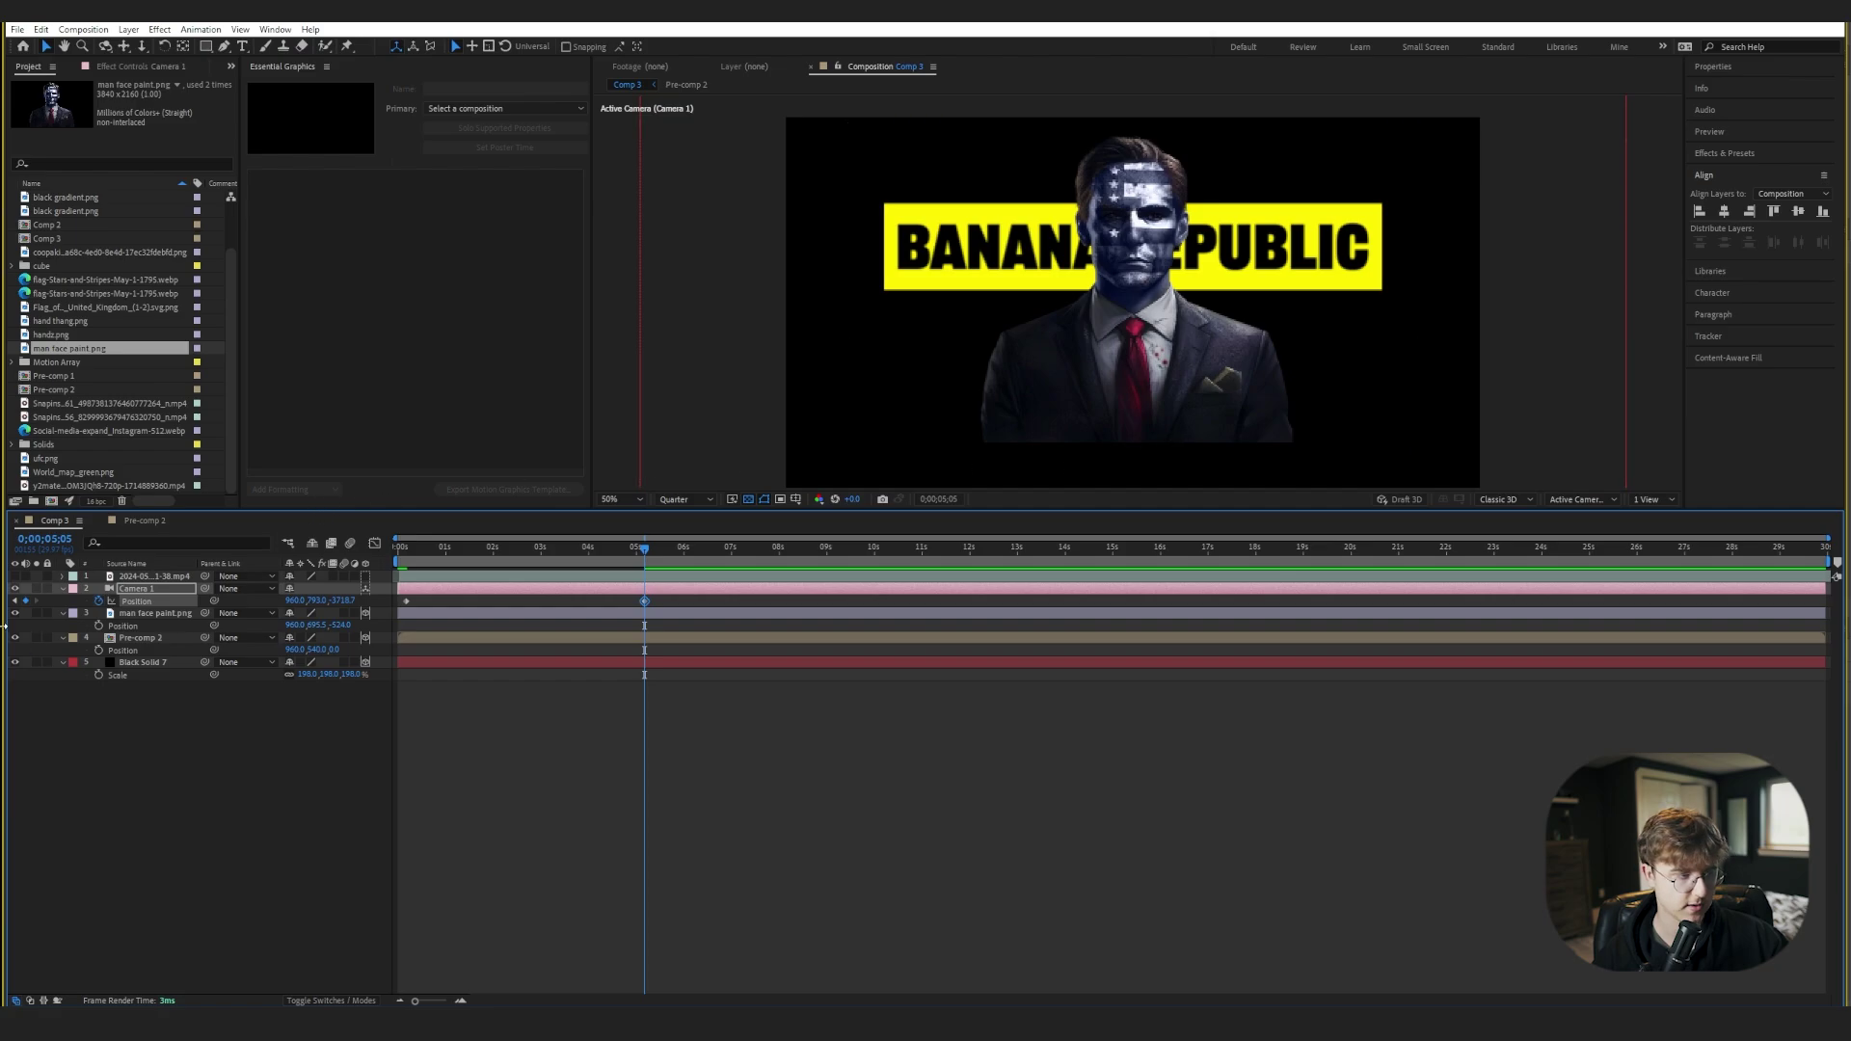
pyautogui.click(178, 710)
pyautogui.click(151, 598)
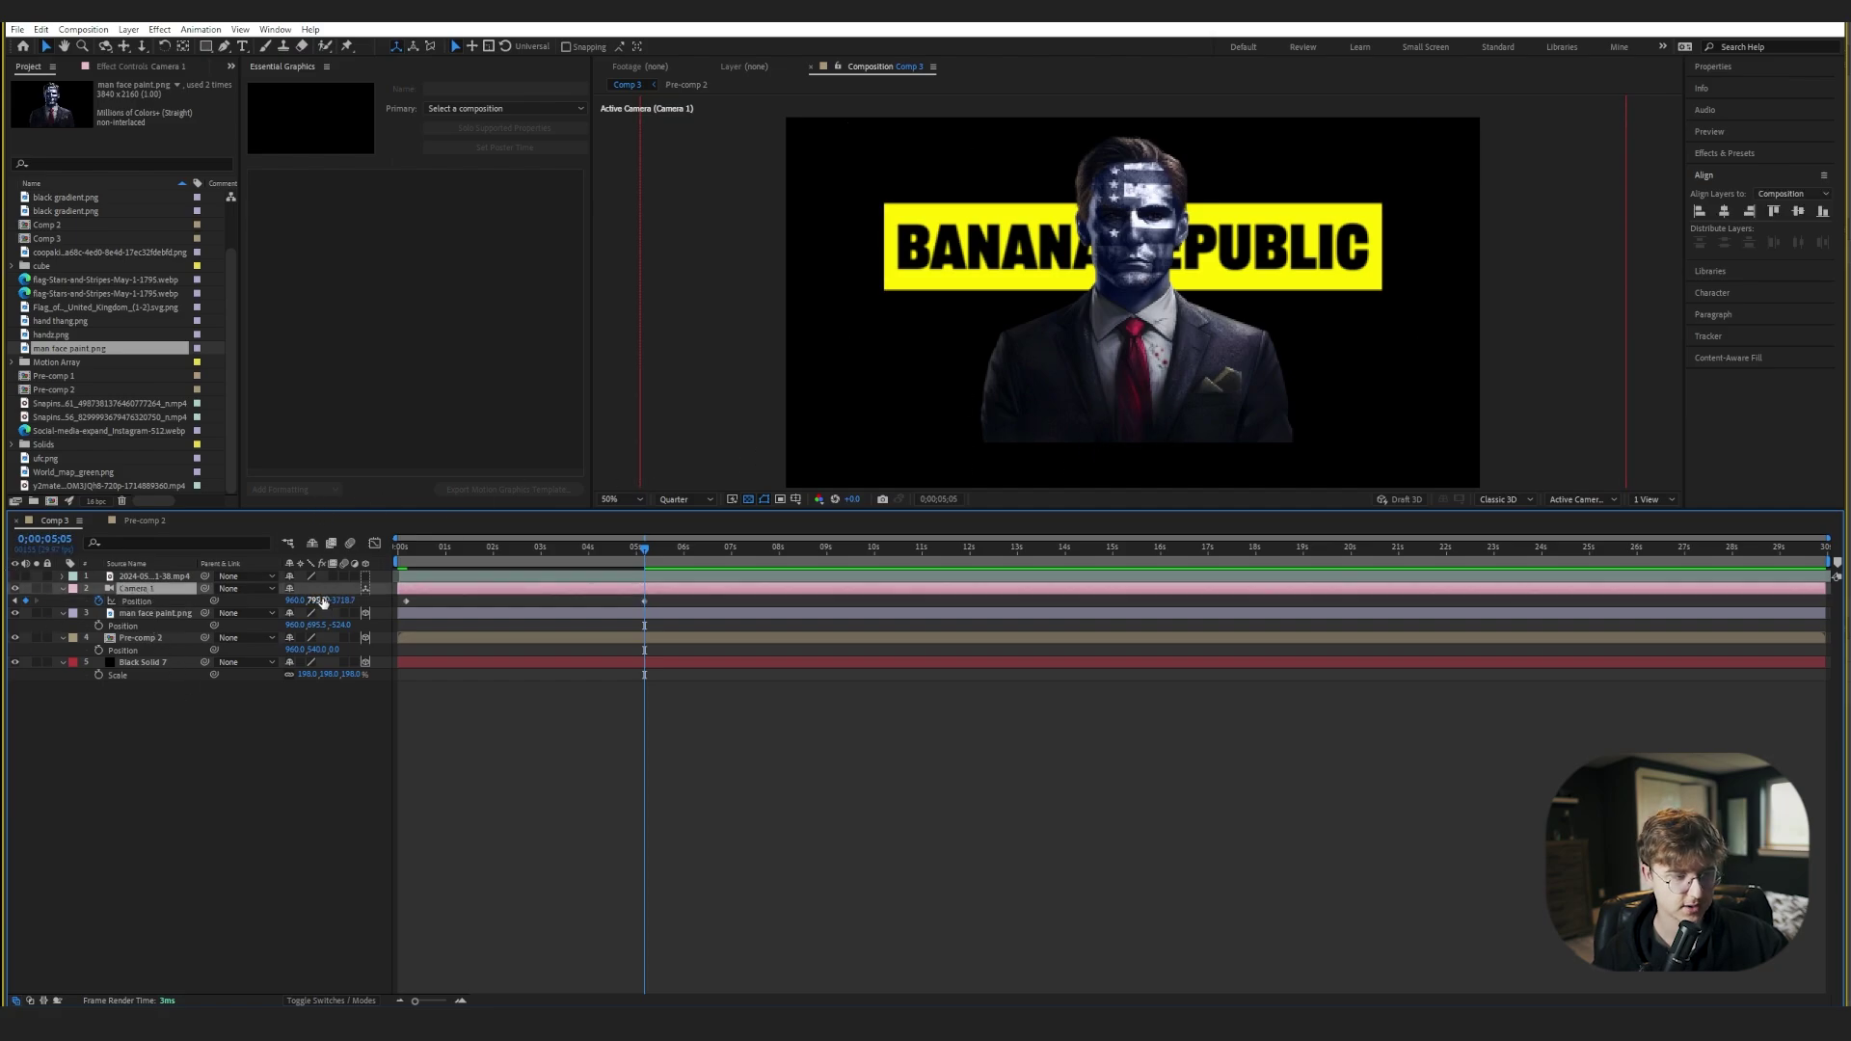
pyautogui.moveTo(318, 600); pyautogui.dragTo(395, 586)
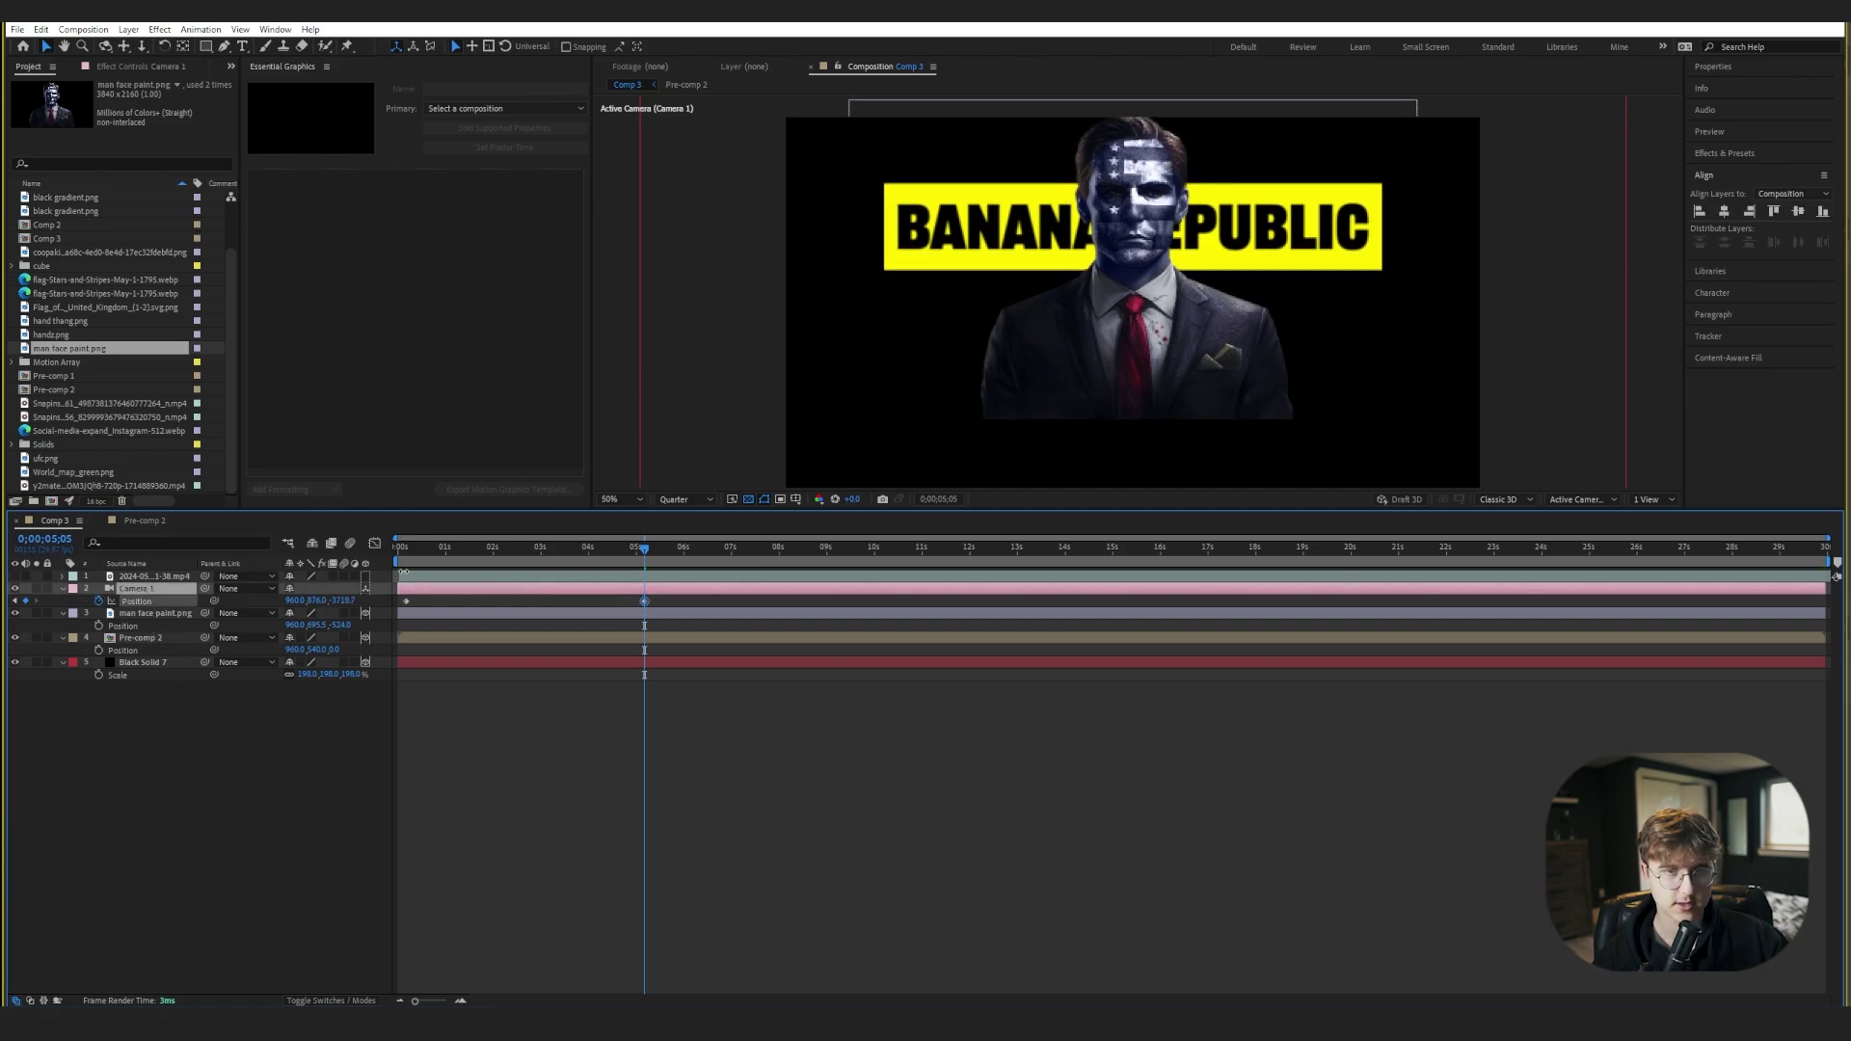
pyautogui.click(13, 577)
pyautogui.click(14, 577)
pyautogui.click(14, 576)
pyautogui.click(13, 577)
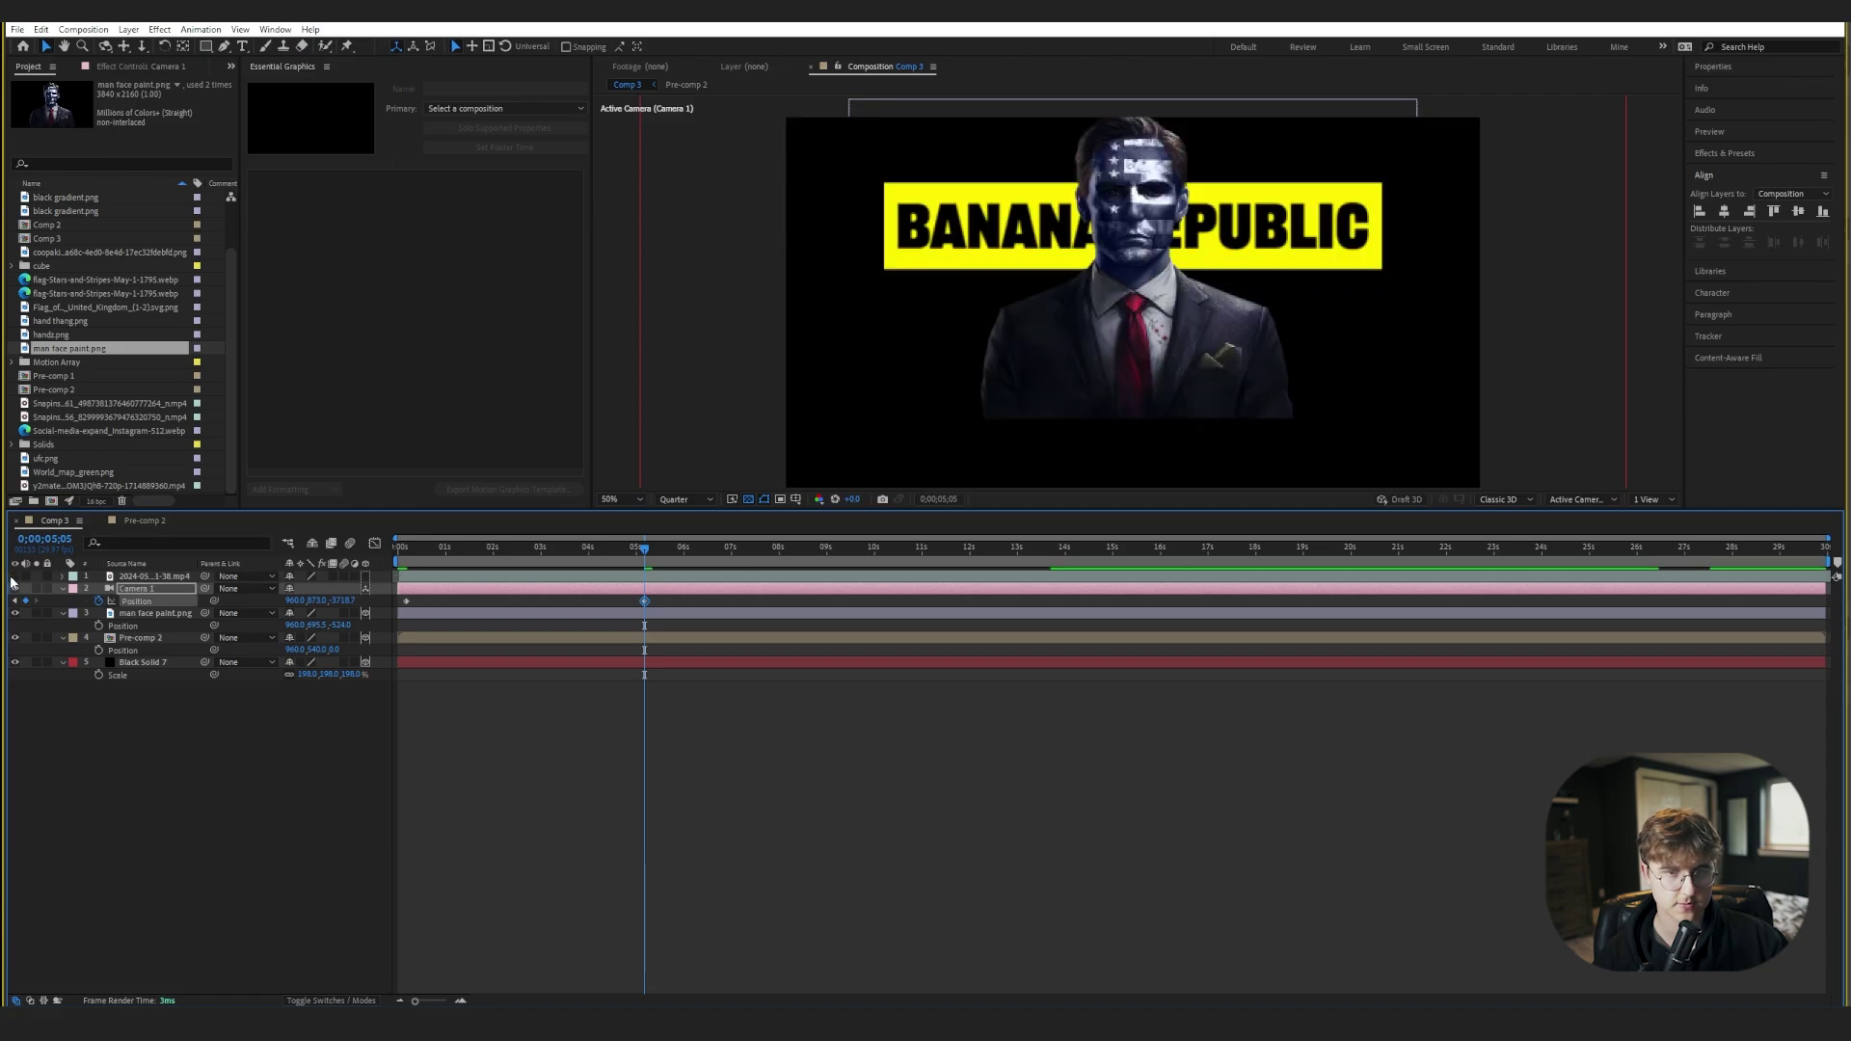
pyautogui.click(283, 713)
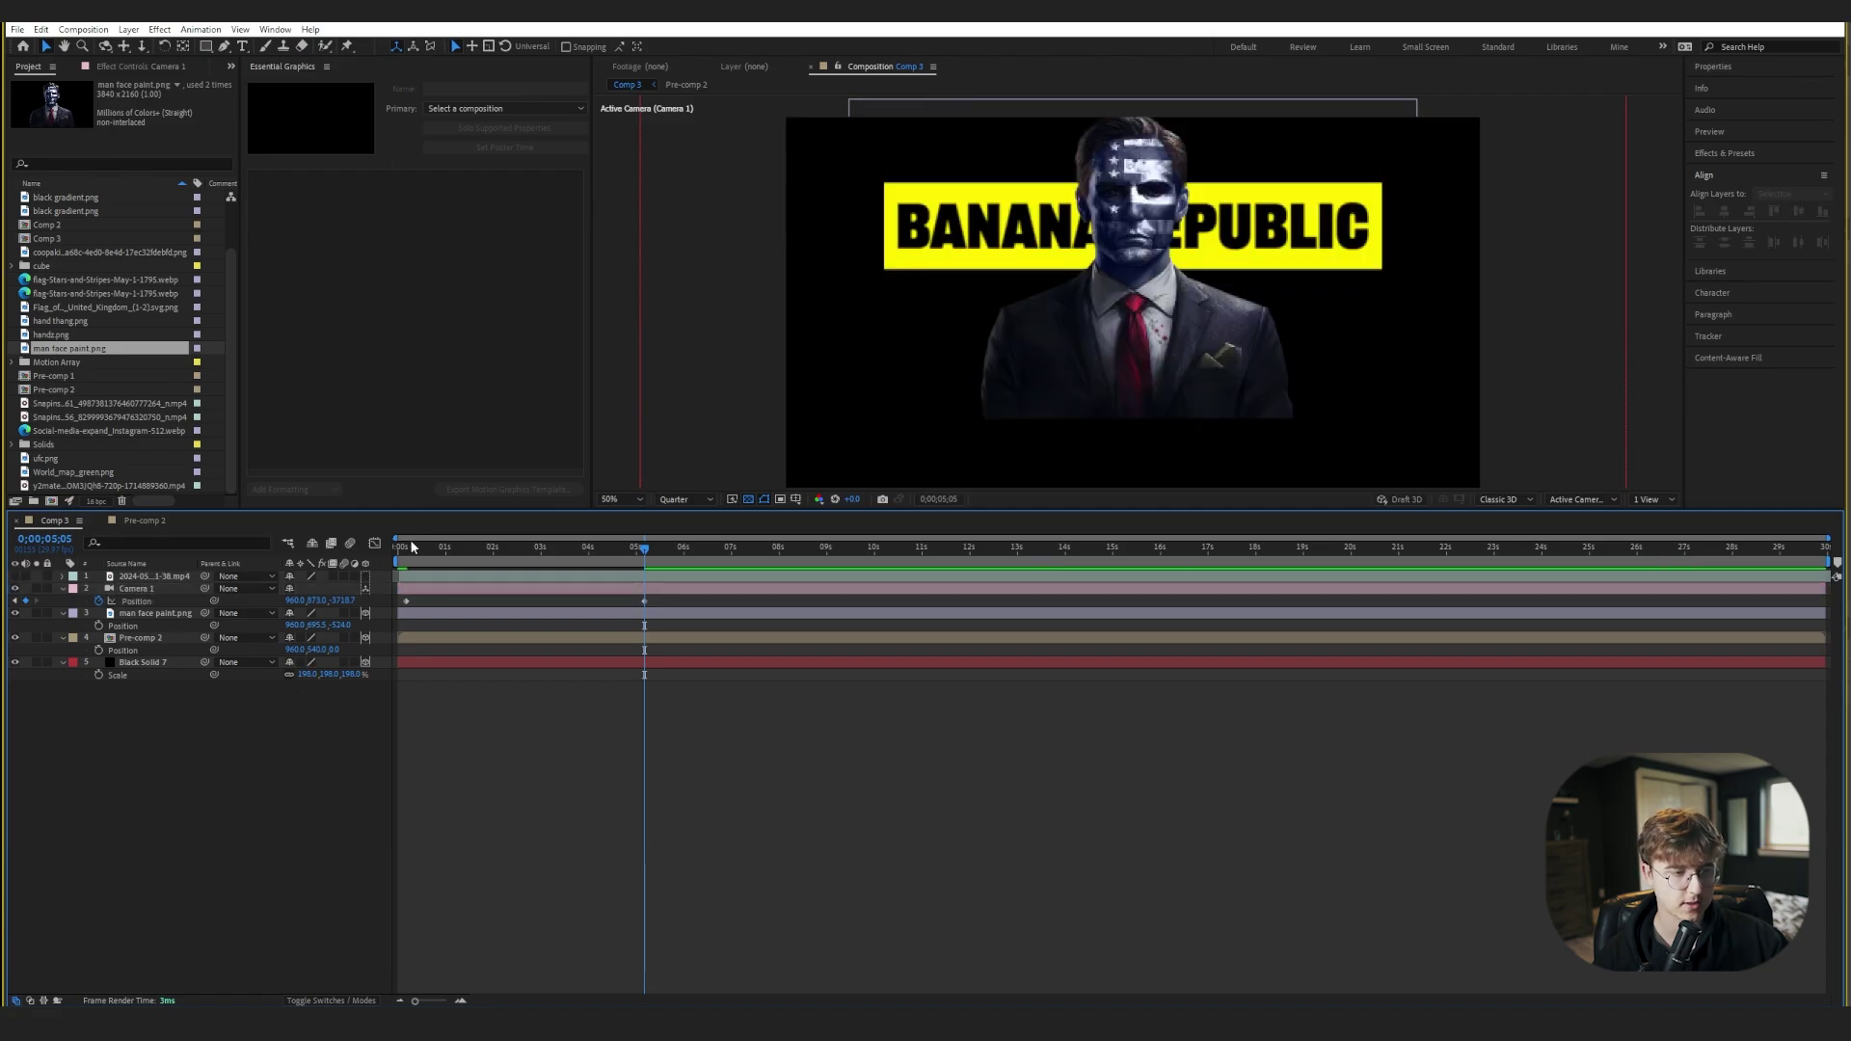
# - Play the composition from the start to review the camera pull-back
pyautogui.moveTo(405, 551)
pyautogui.mouseDown()
pyautogui.moveTo(471, 554)
pyautogui.moveTo(376, 566)
pyautogui.mouseUp()
pyautogui.press('space')
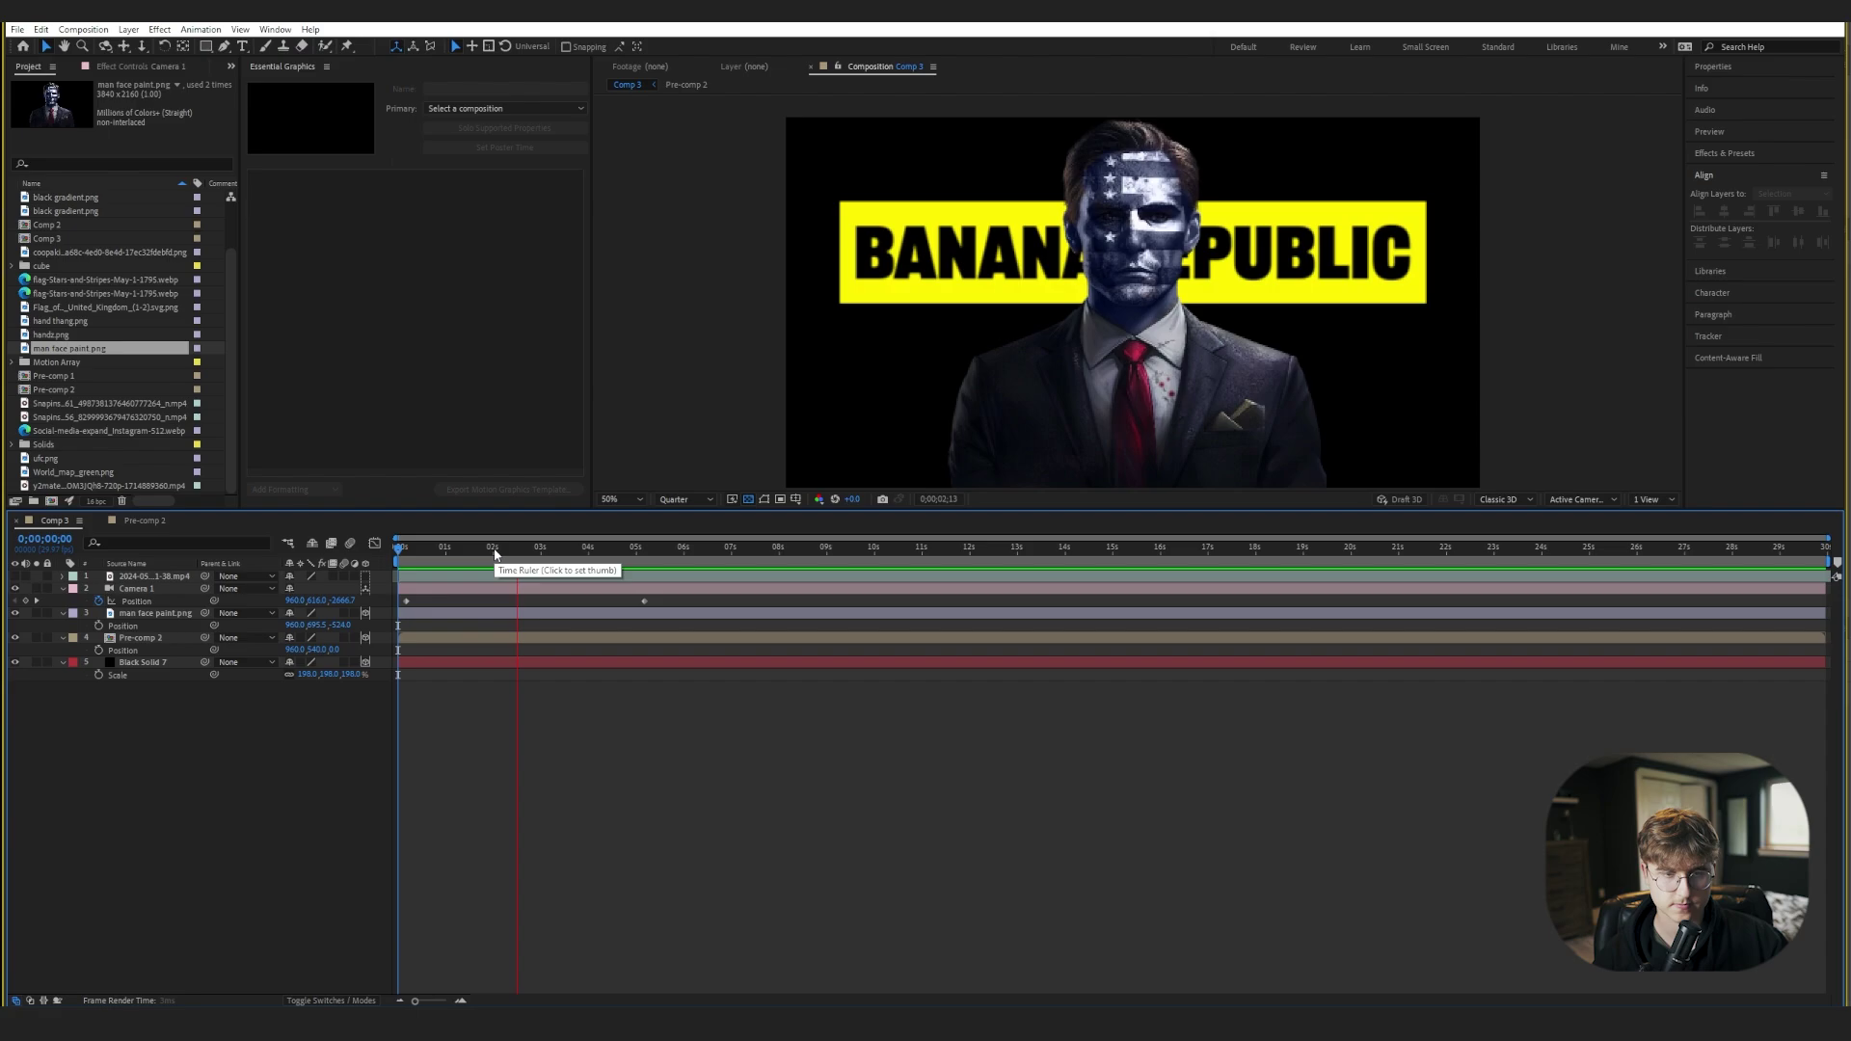
pyautogui.press('space')
# - Ease both camera Position keyframes with Flow's cubic curve of 0.66, 0.00, 0.34, 1.00
pyautogui.moveTo(655, 609); pyautogui.dragTo(398, 594)
pyautogui.click(231, 67)
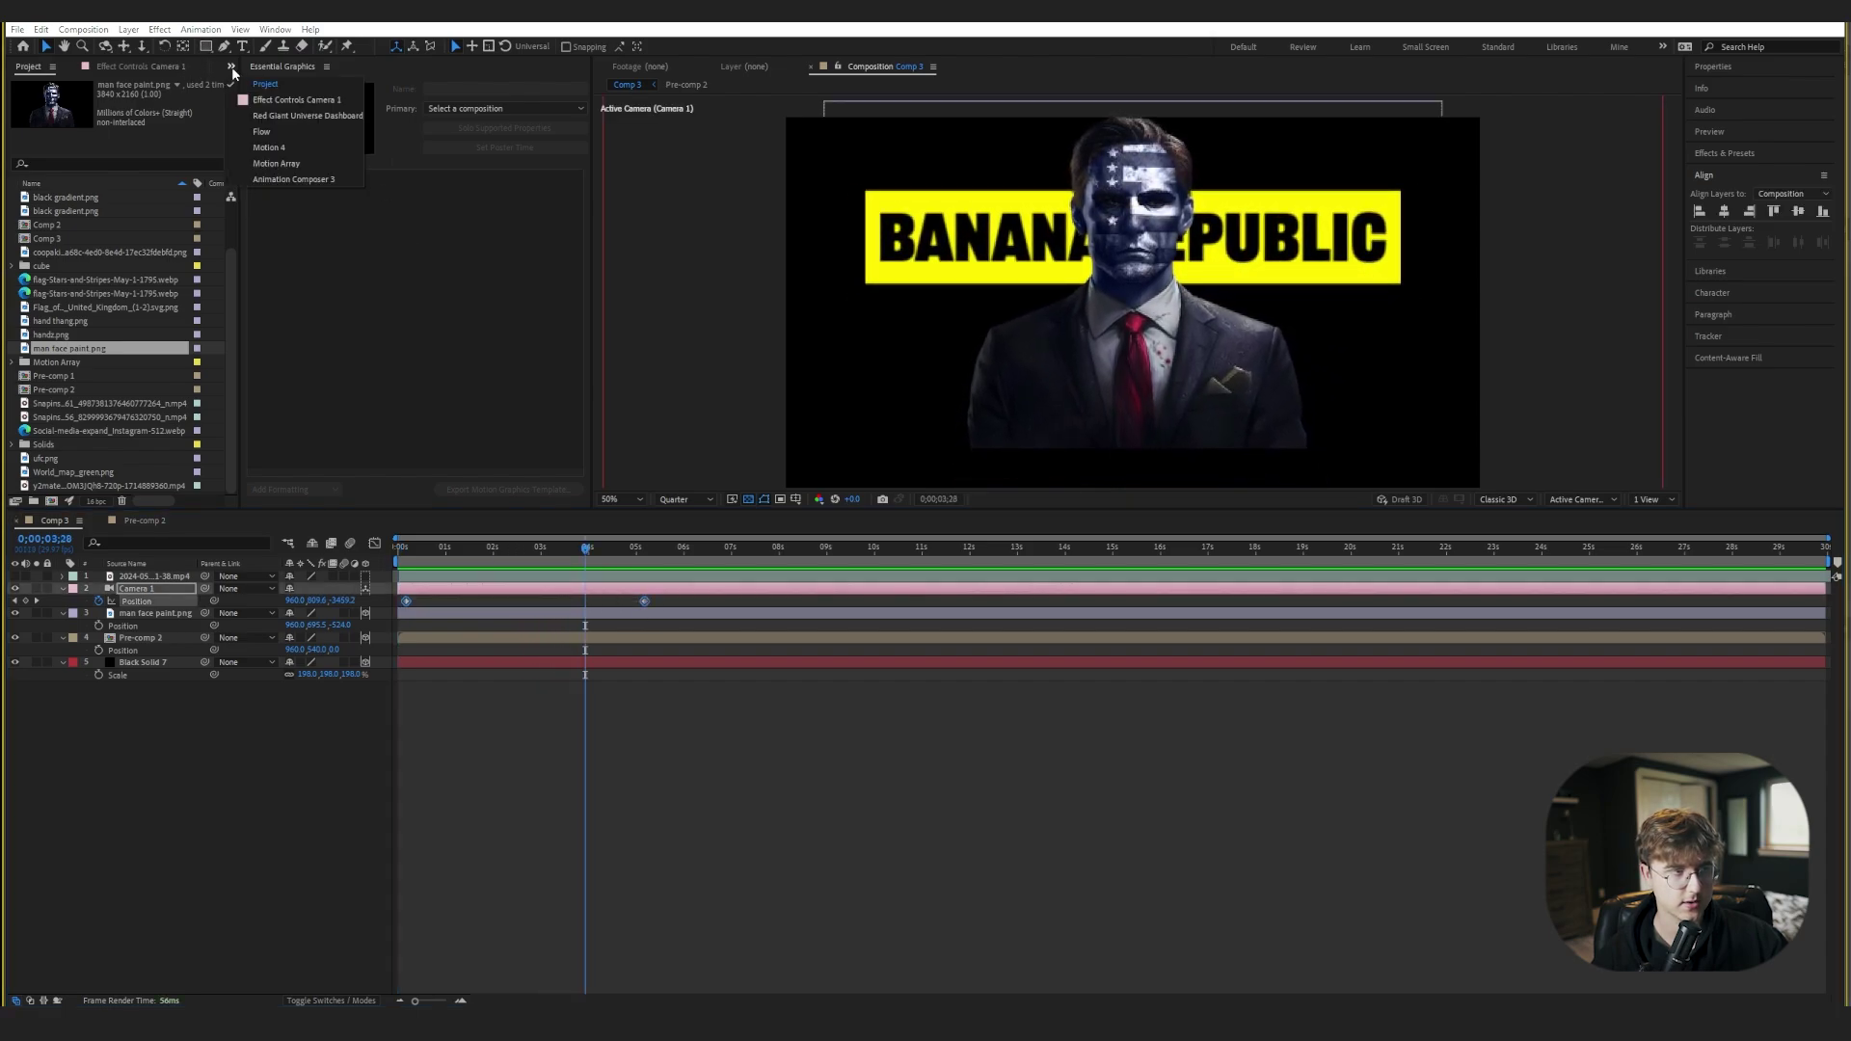
pyautogui.click(280, 132)
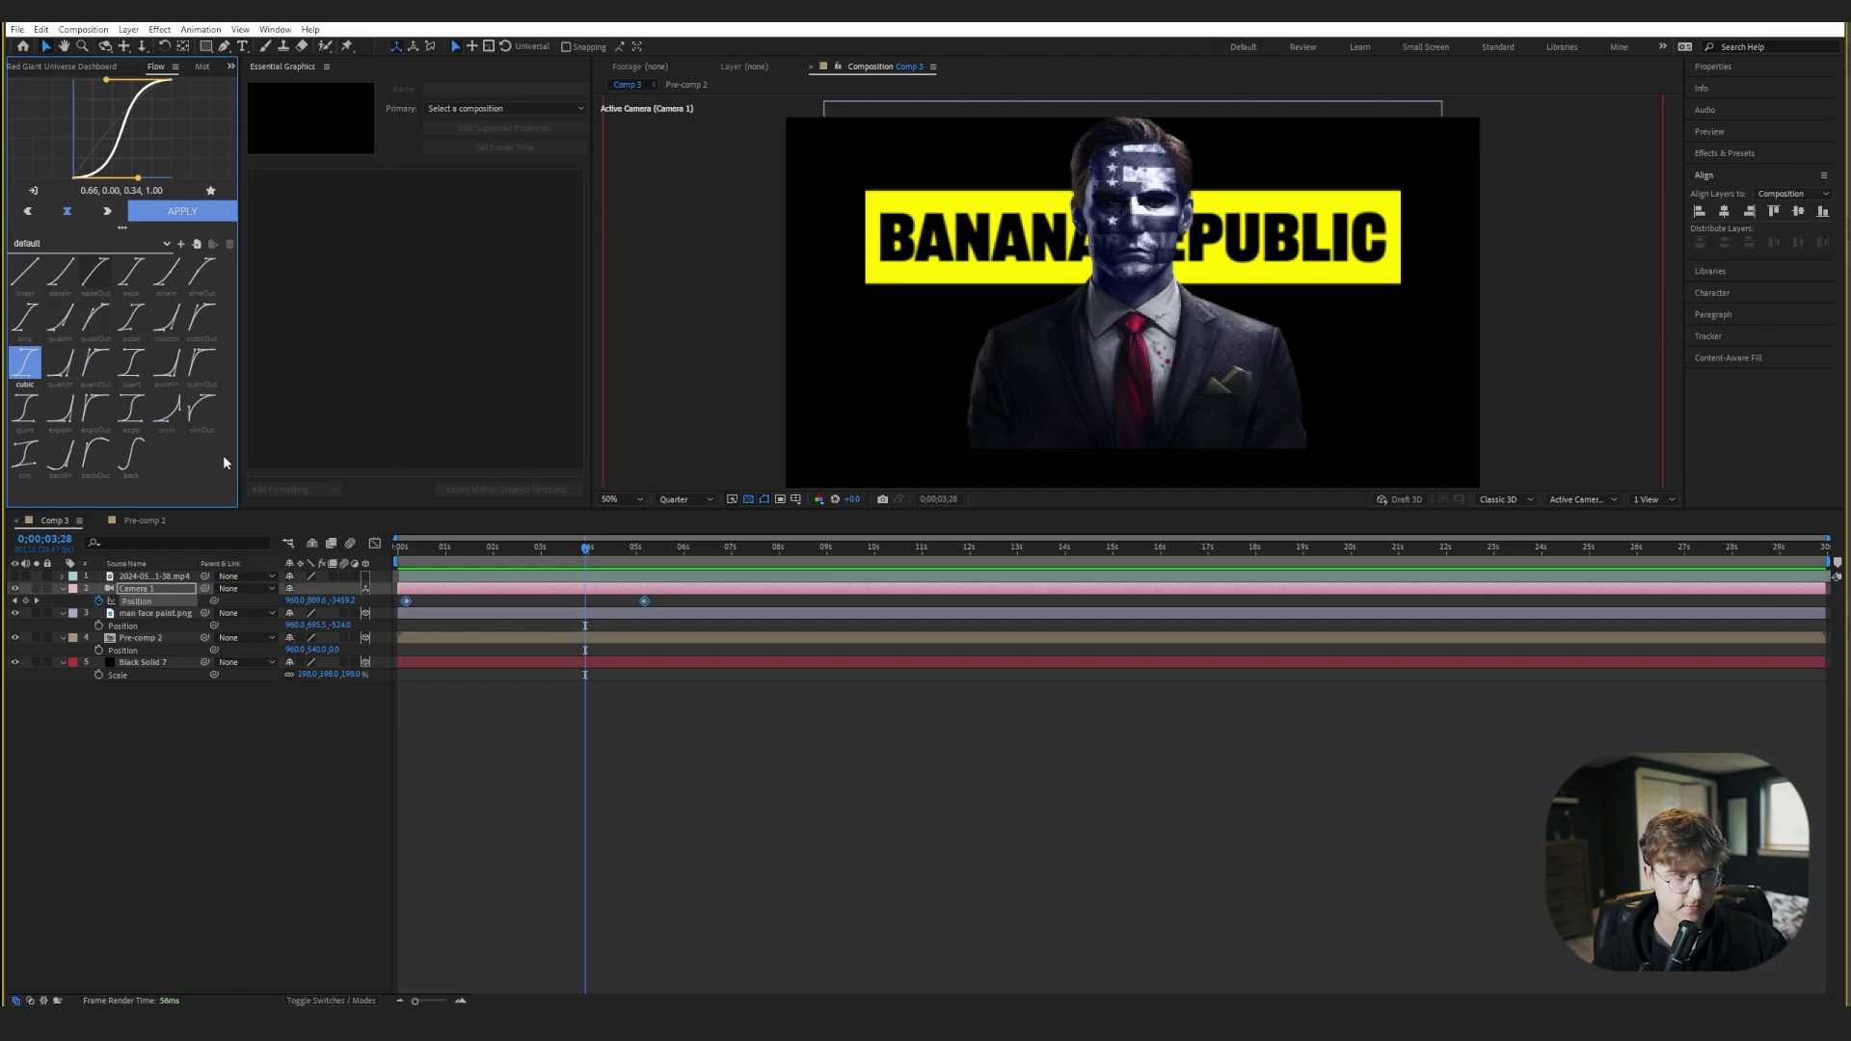
pyautogui.click(375, 543)
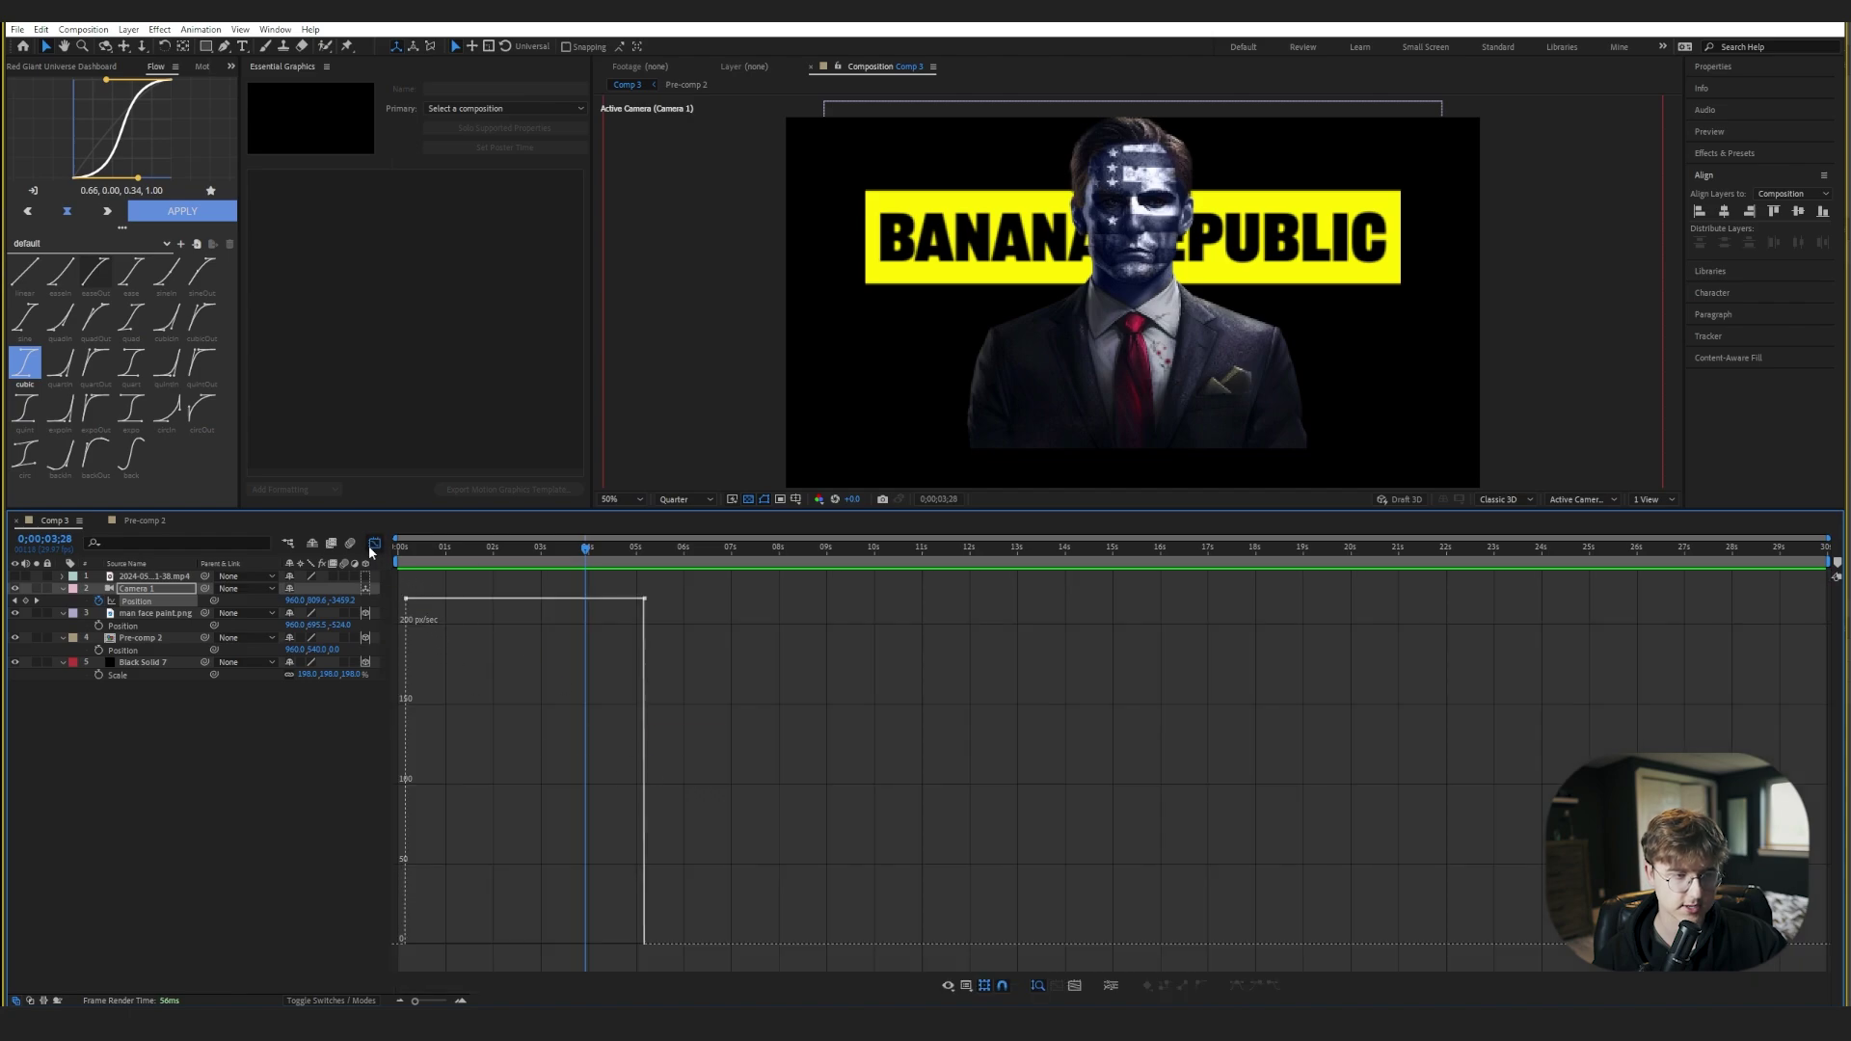
pyautogui.click(374, 543)
pyautogui.click(168, 219)
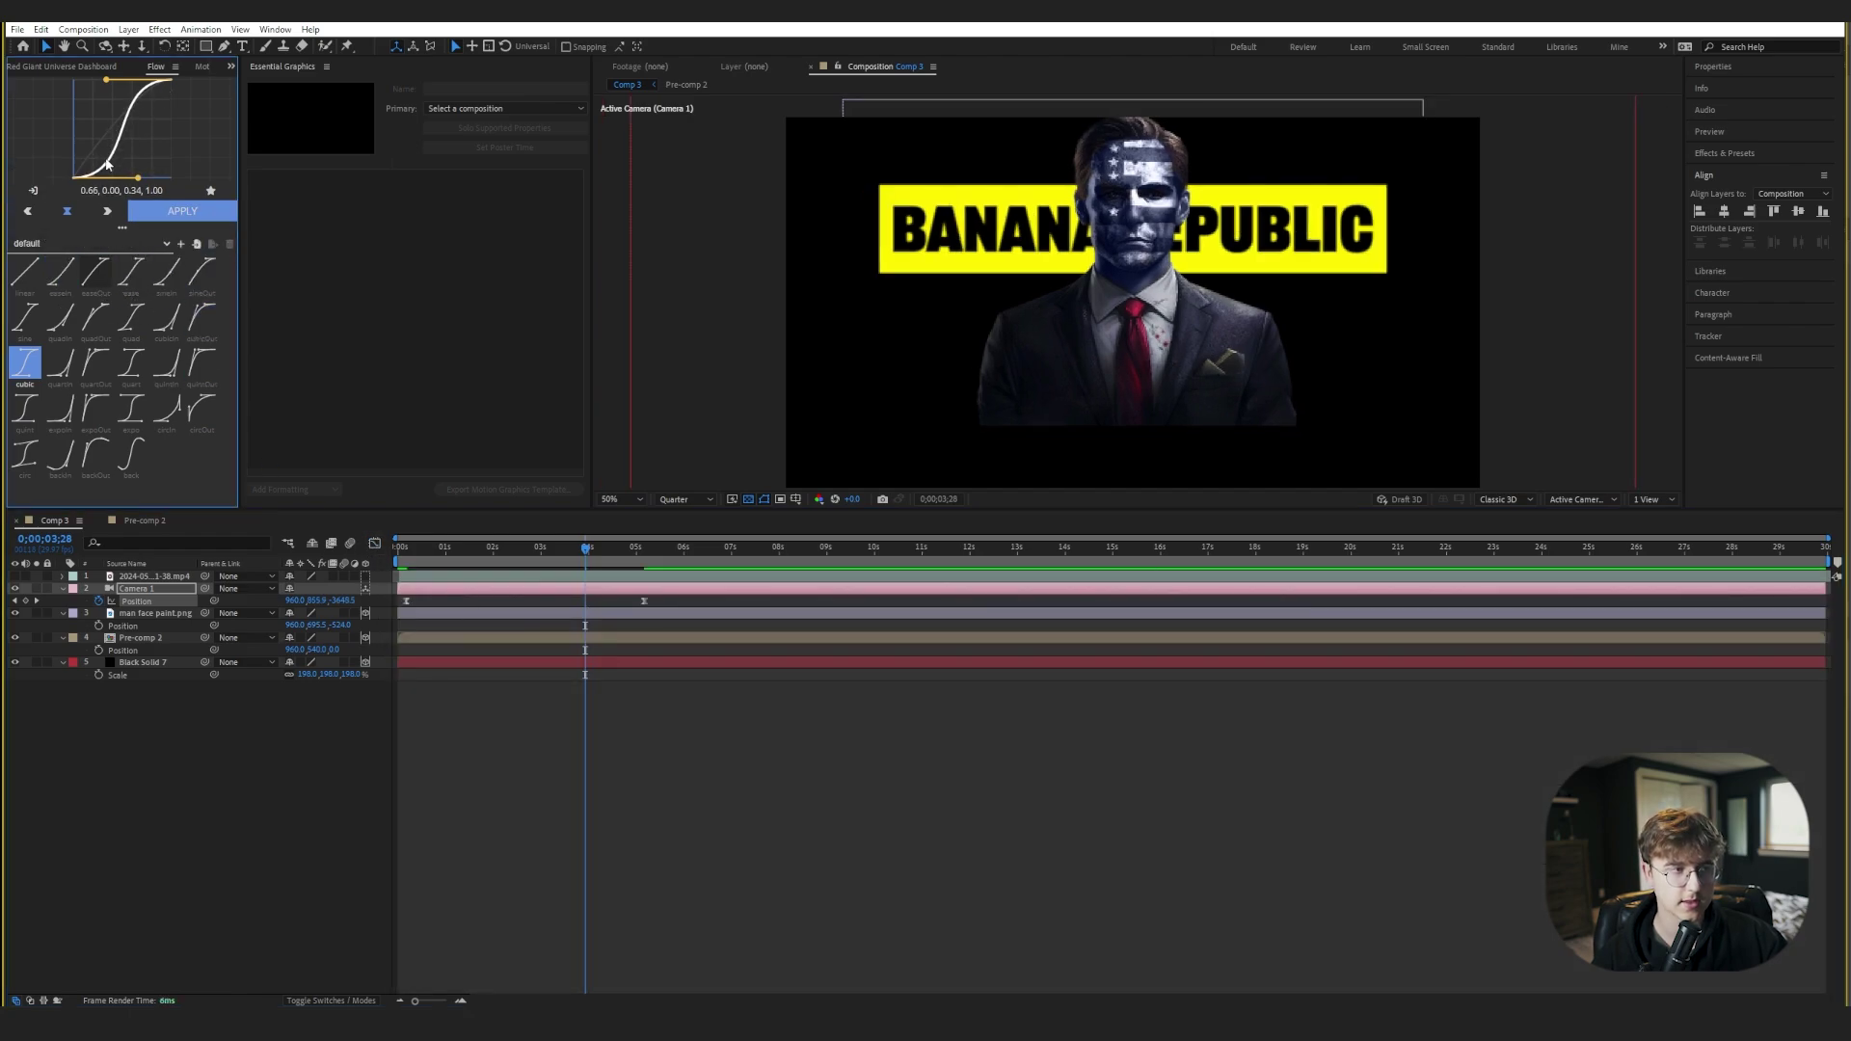
# - Compare the eased camera framing with the reference video at 0;00;01;23
pyautogui.moveTo(497, 560)
pyautogui.mouseDown()
pyautogui.moveTo(402, 559)
pyautogui.moveTo(642, 549)
pyautogui.moveTo(482, 546)
pyautogui.mouseUp()
pyautogui.click(16, 577)
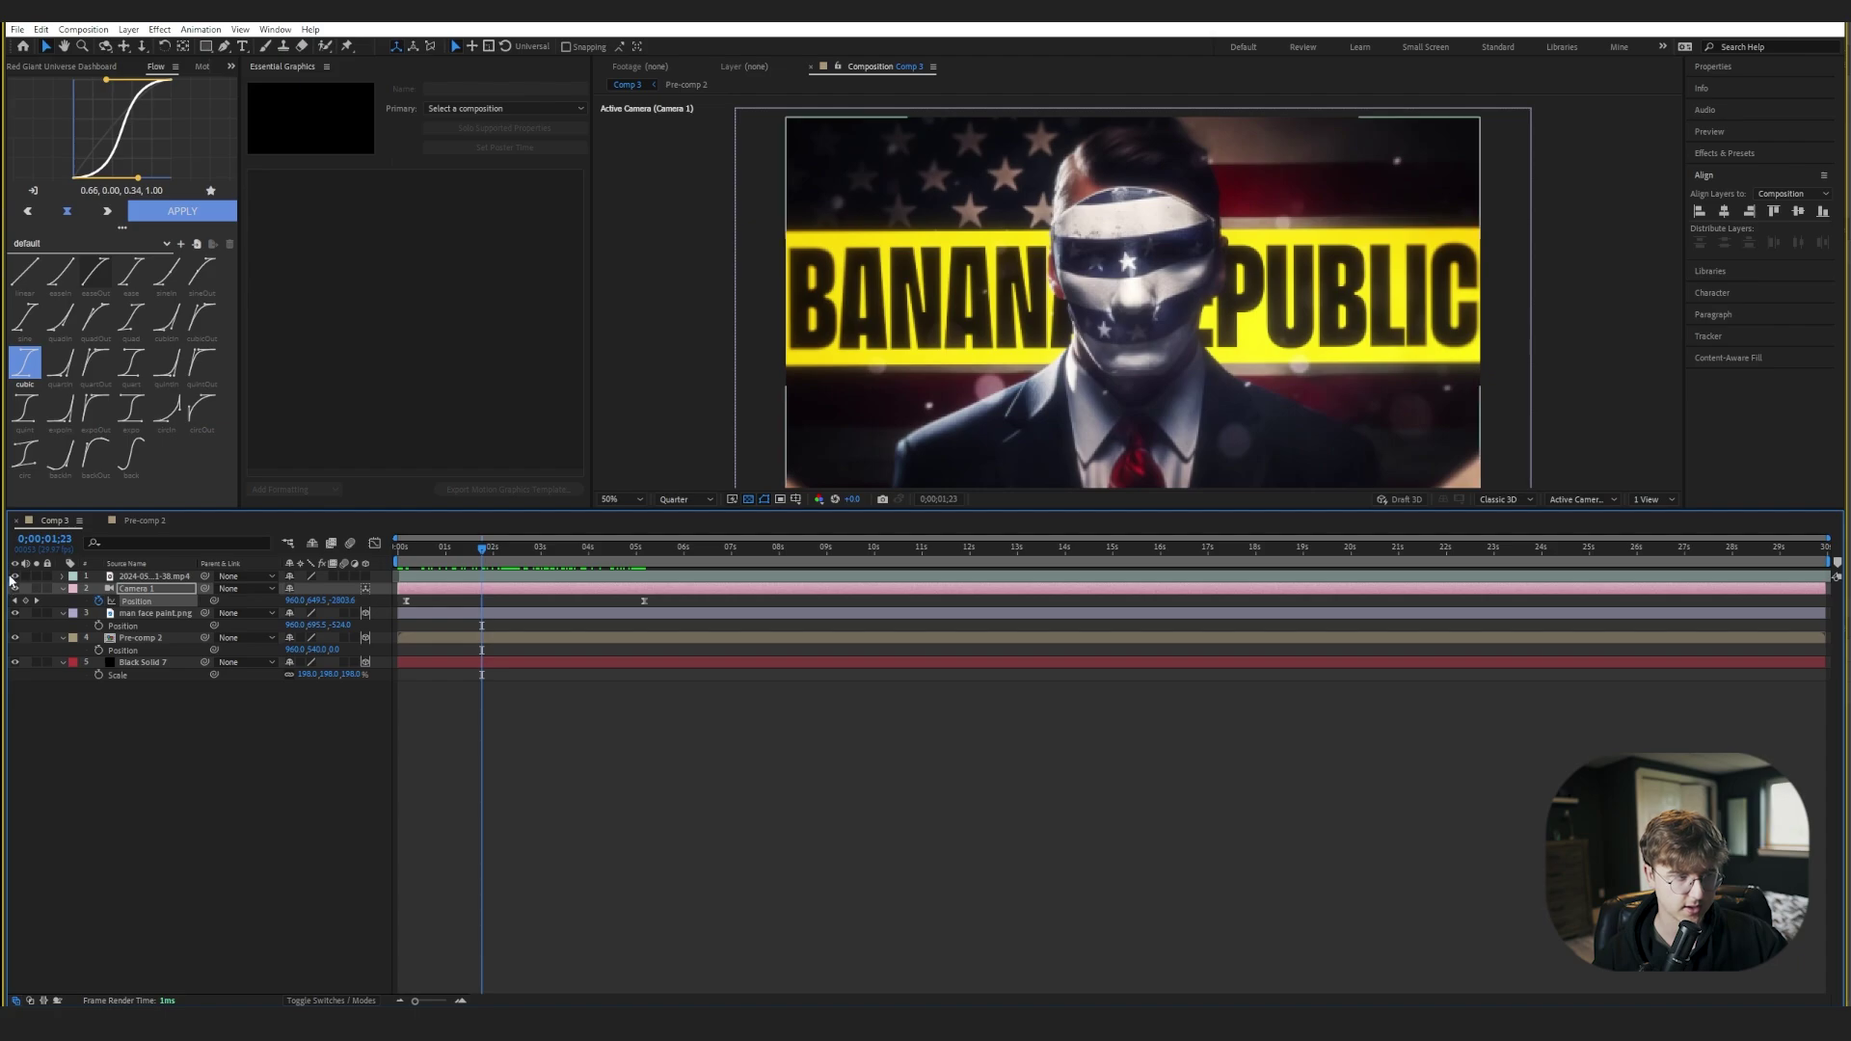
pyautogui.click(14, 578)
pyautogui.click(15, 577)
pyautogui.rightClick(148, 750)
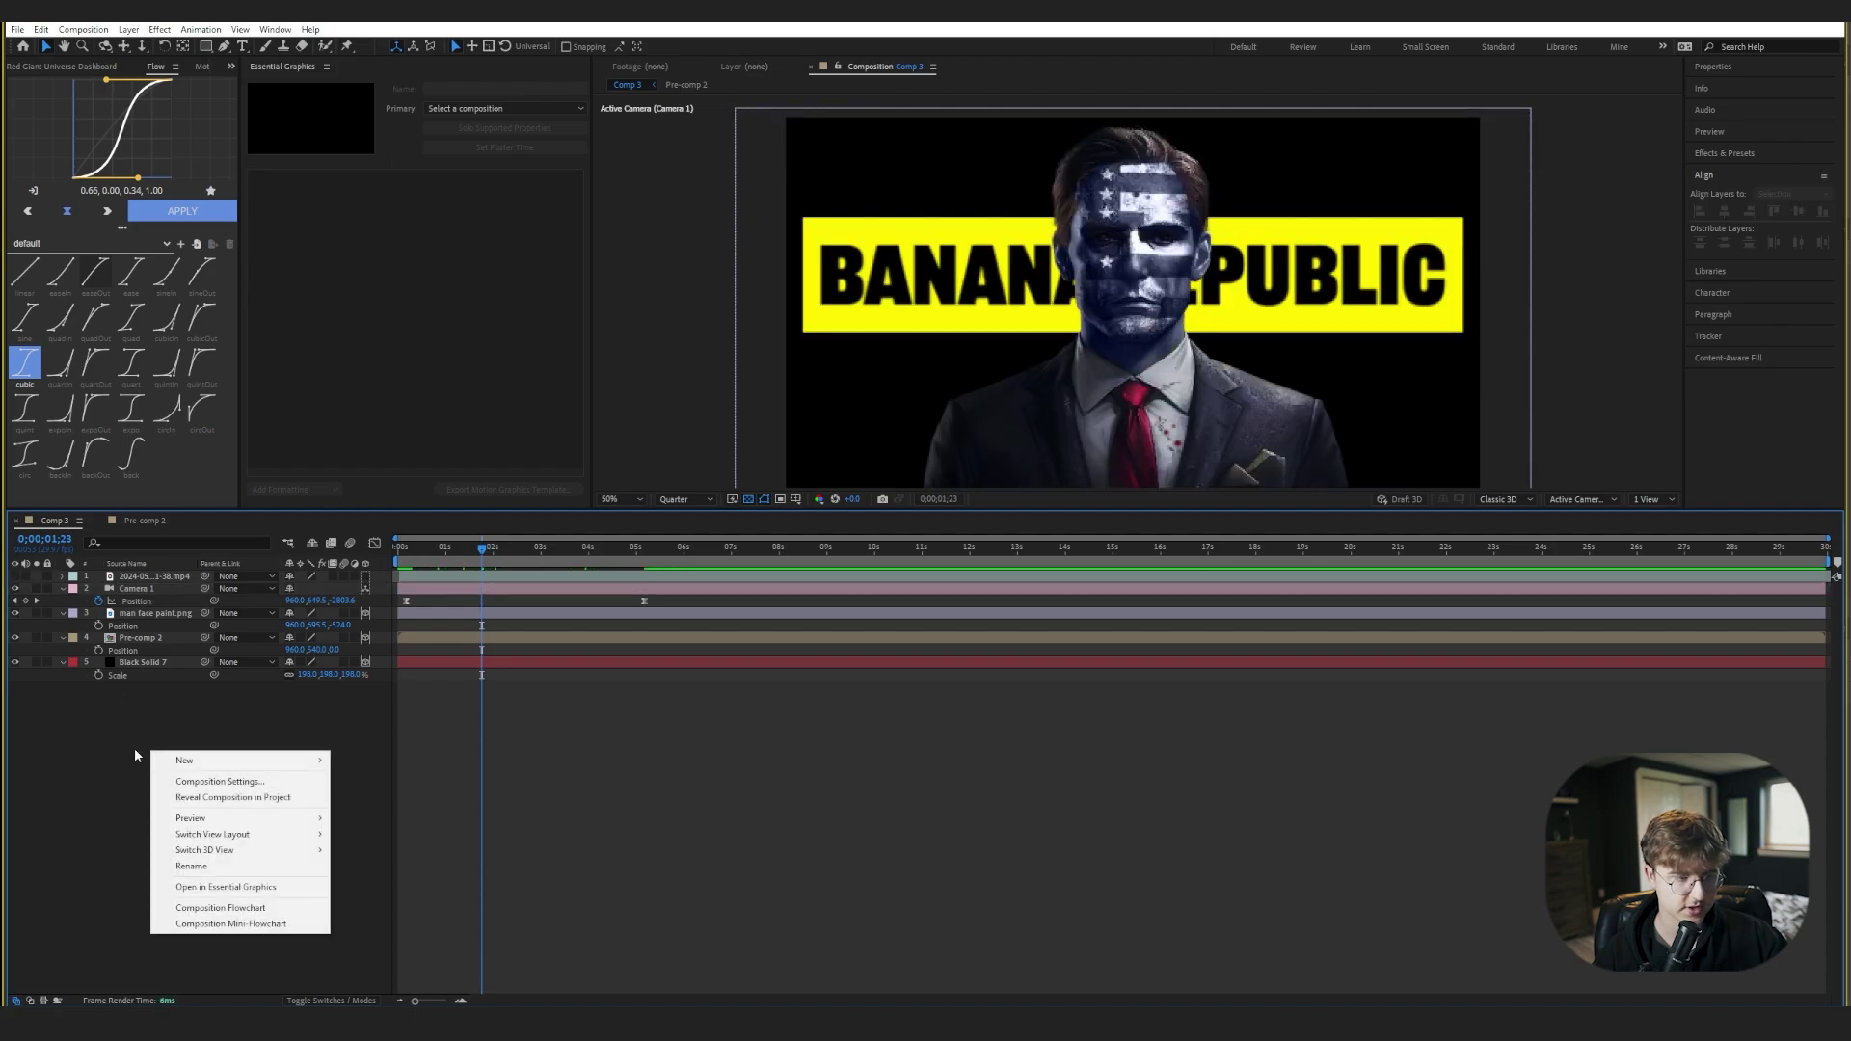
pyautogui.press('Escape')
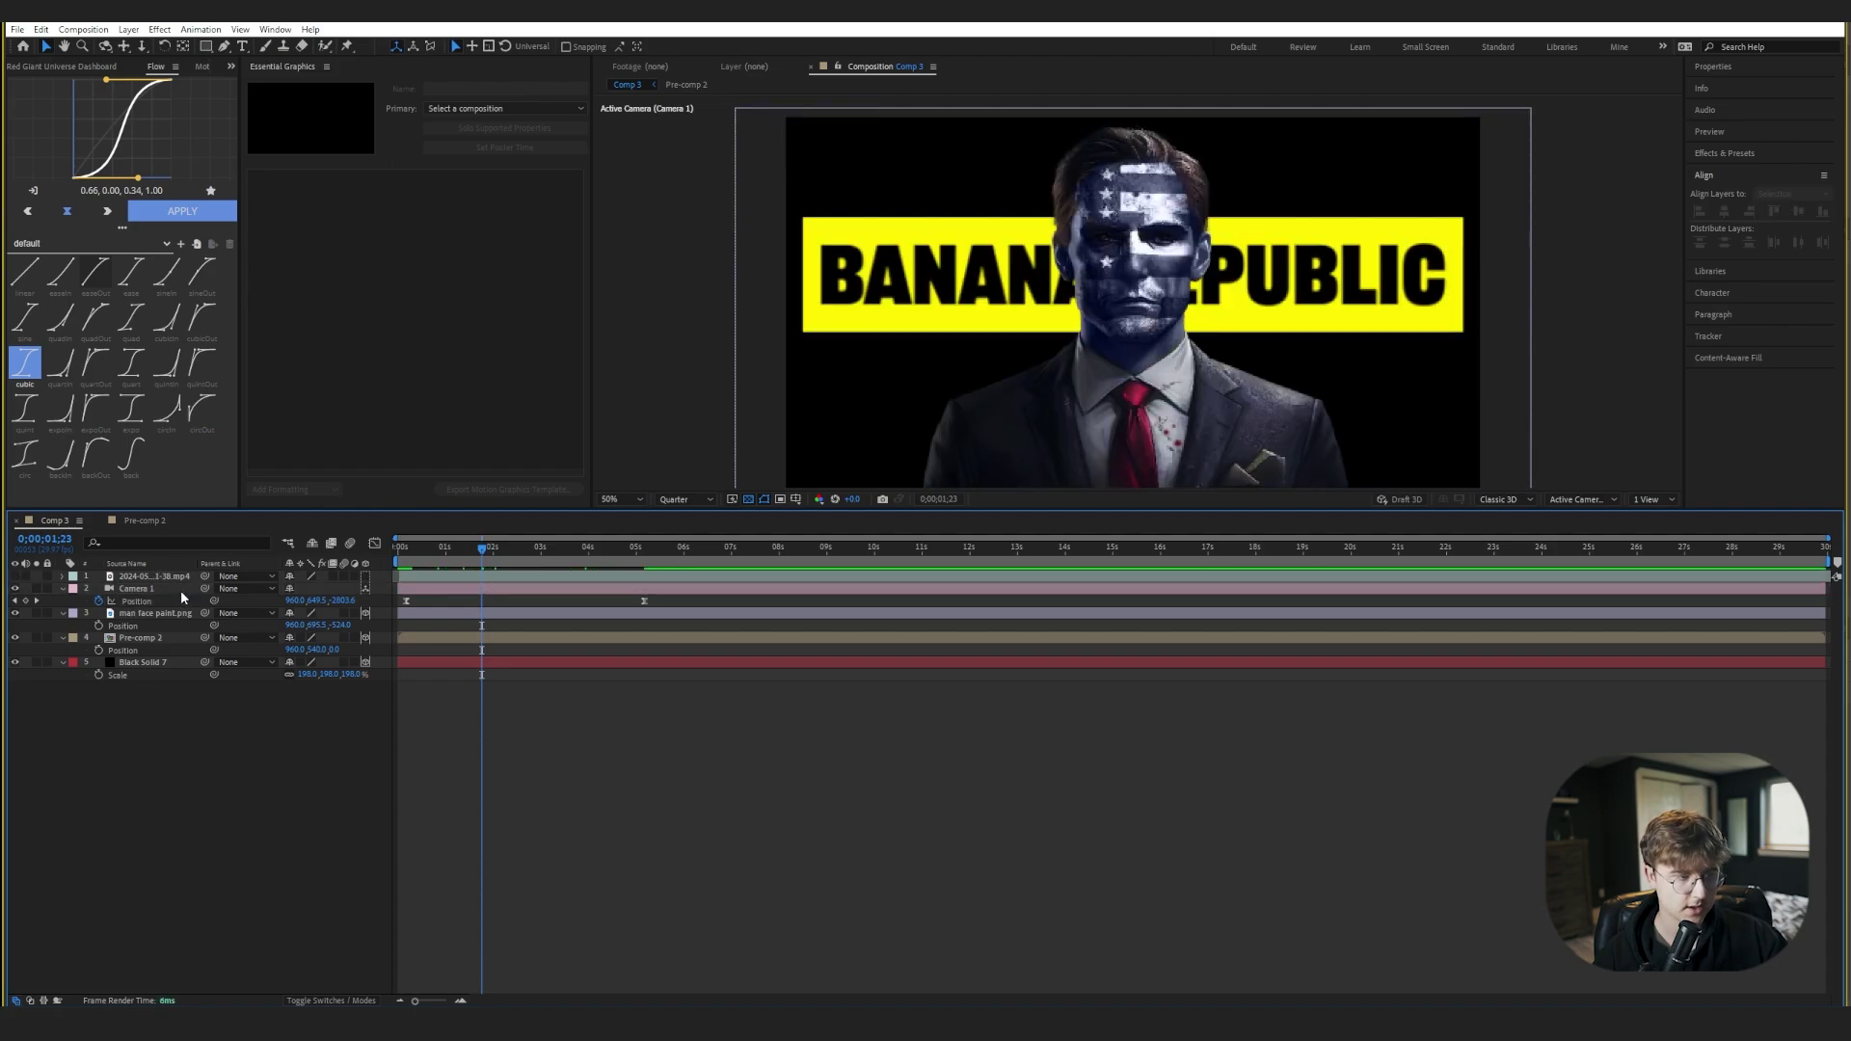
# - Tilt man face paint.png to an X Rotation of about 15° and scrub through the camera move
pyautogui.click(182, 590)
pyautogui.click(160, 614)
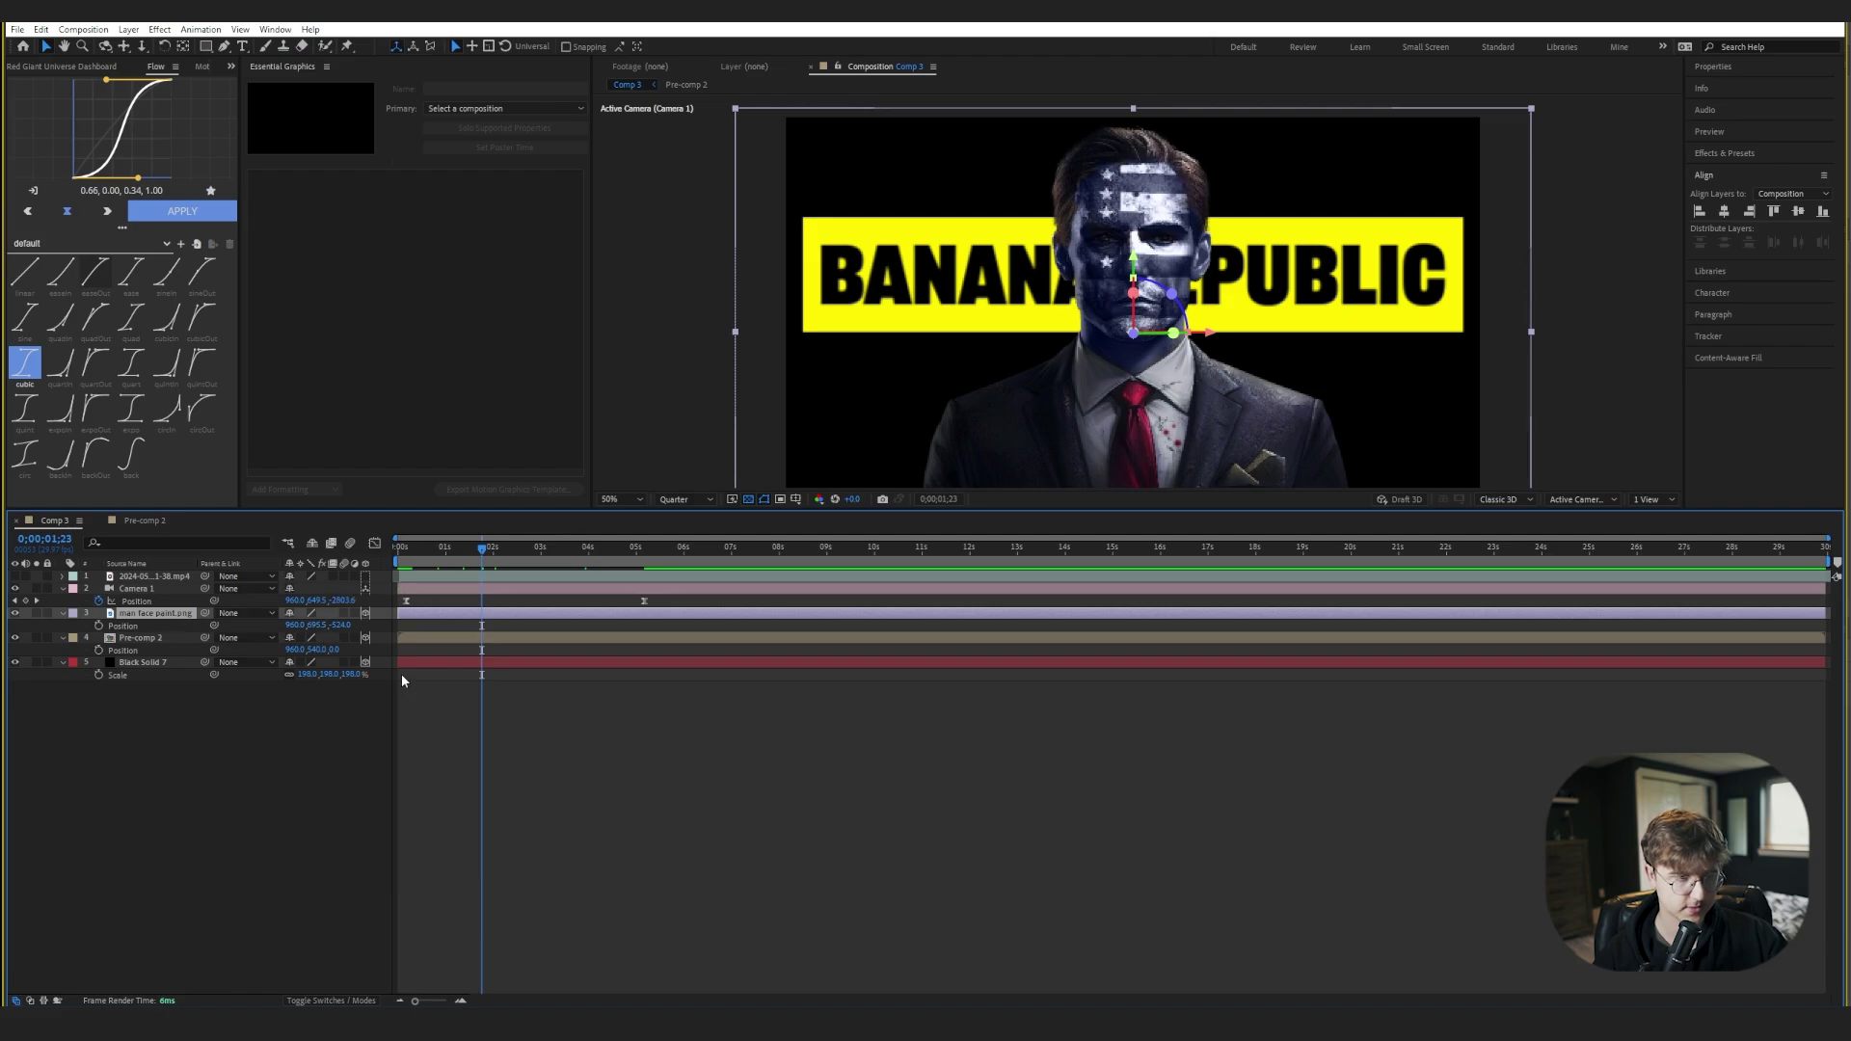
pyautogui.press('r')
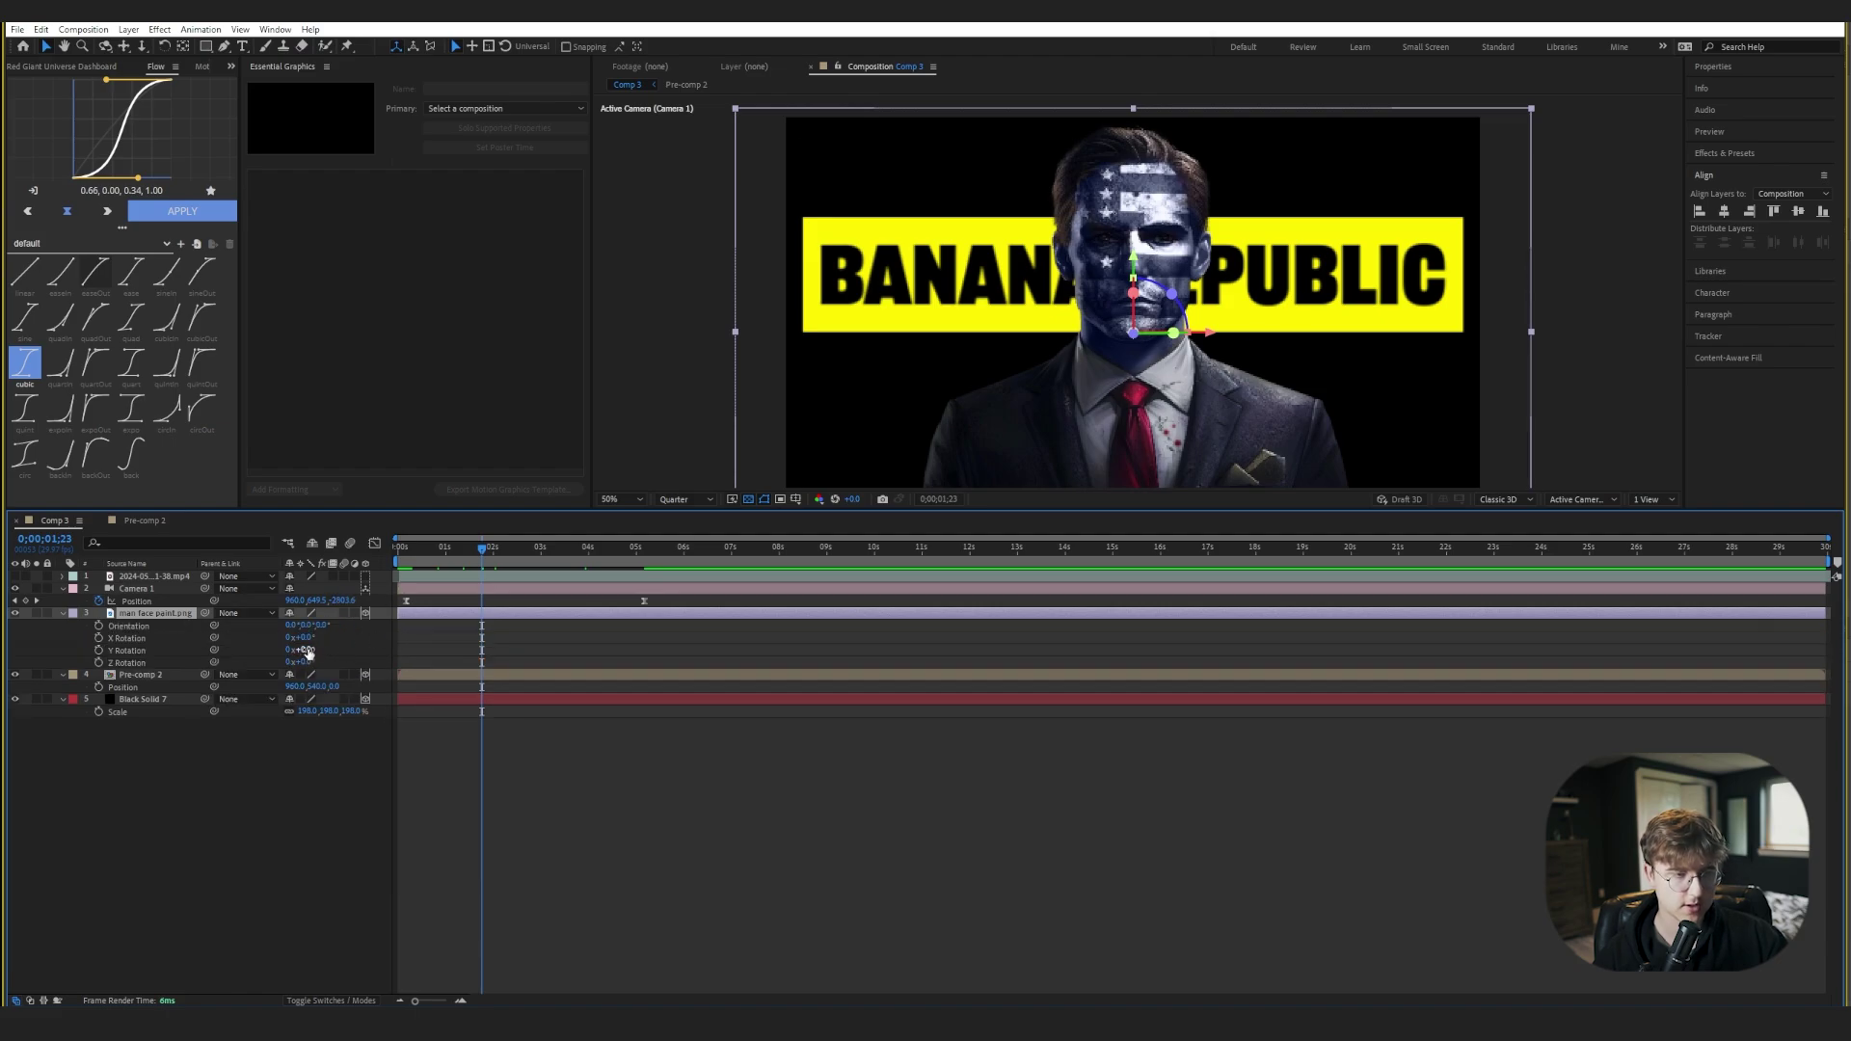
pyautogui.moveTo(305, 639); pyautogui.dragTo(312, 635)
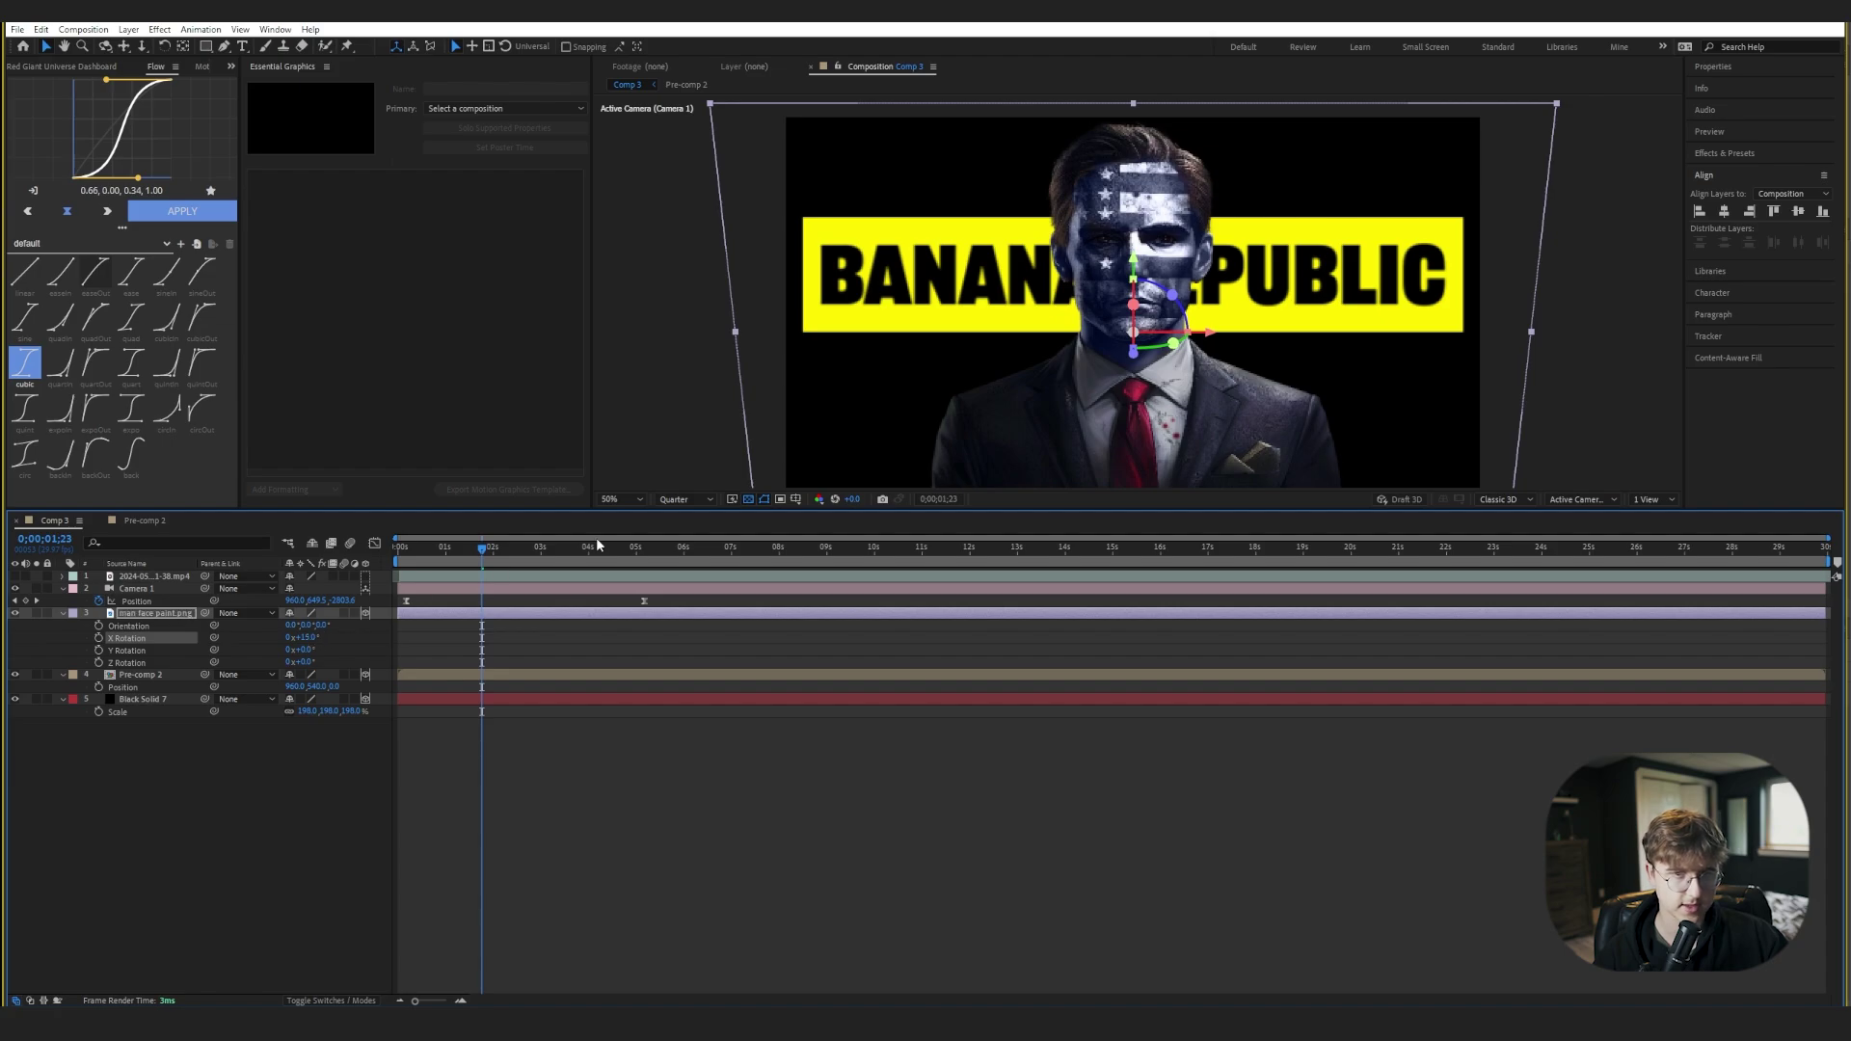
pyautogui.moveTo(473, 557)
pyautogui.mouseDown()
pyautogui.moveTo(579, 551)
pyautogui.moveTo(458, 552)
pyautogui.moveTo(407, 586)
pyautogui.moveTo(498, 579)
pyautogui.mouseUp()
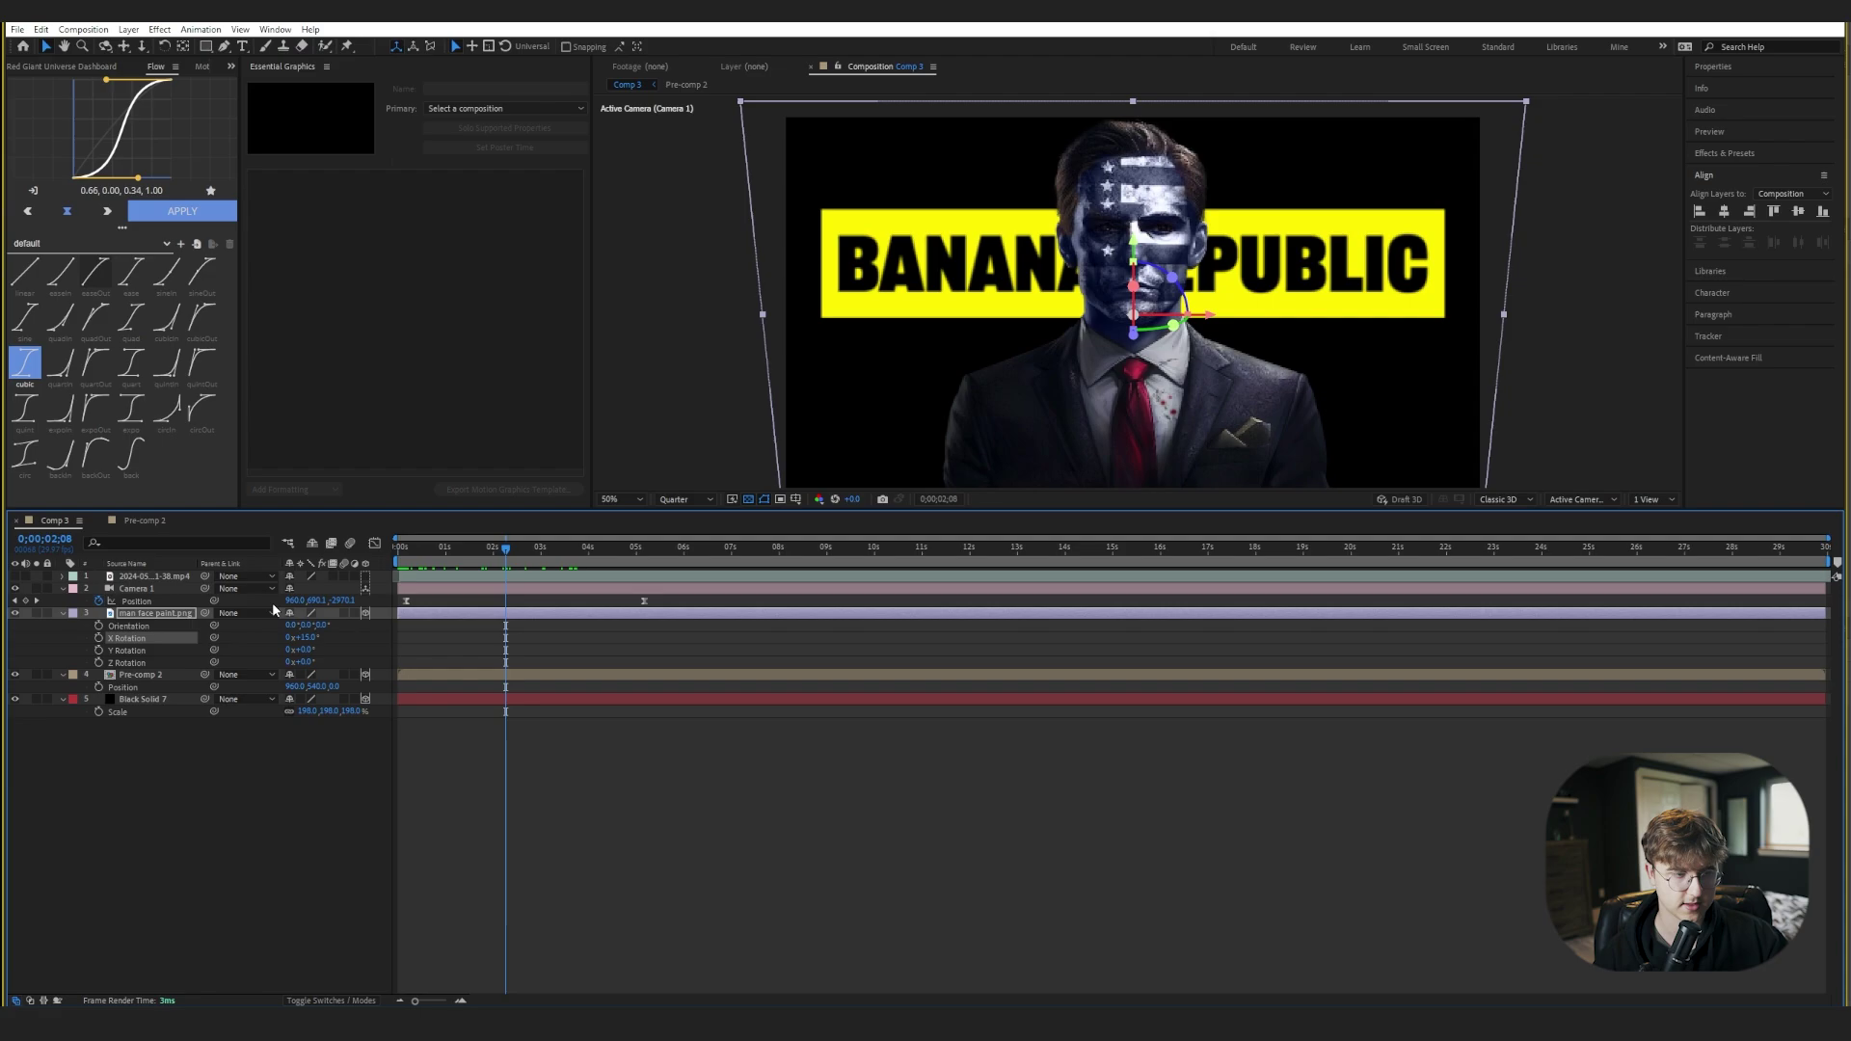
# - Place the grunge American flag image between Pre-comp 2 and Black Solid 7 as a 3D layer and scale it up
pyautogui.click(98, 581)
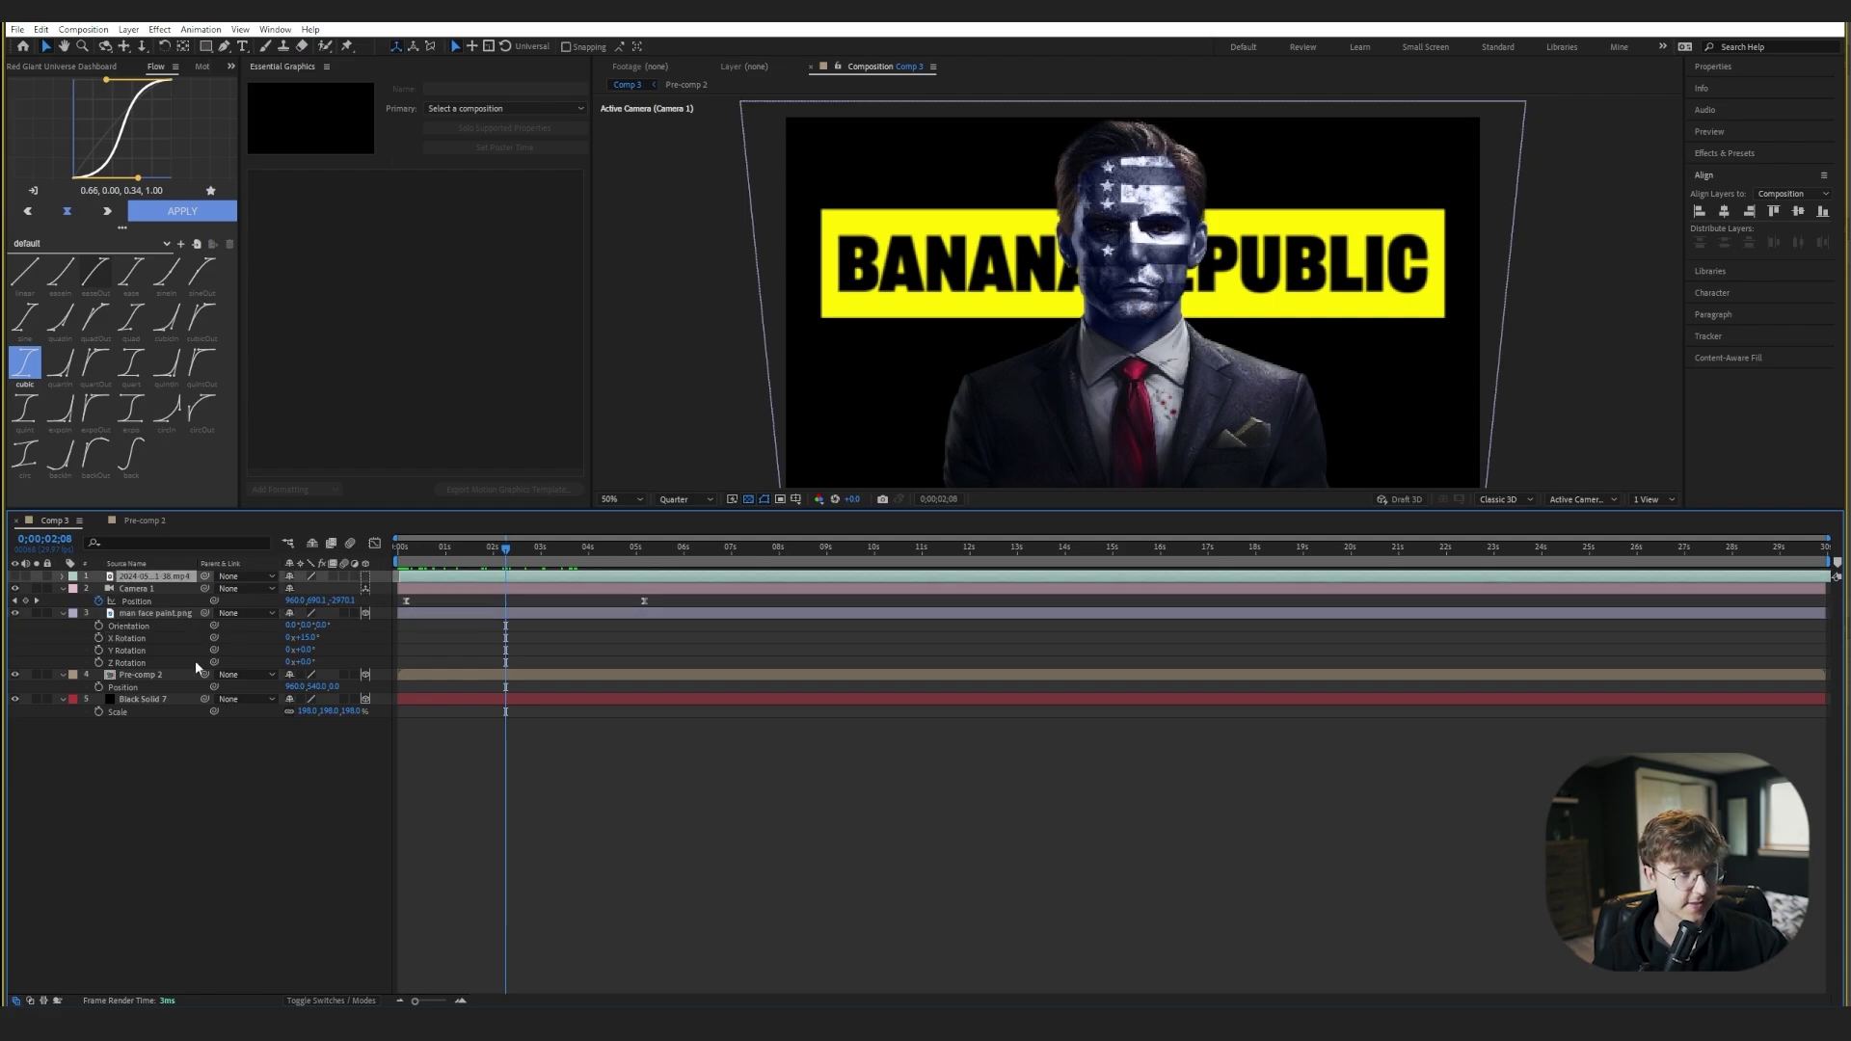
pyautogui.click(366, 699)
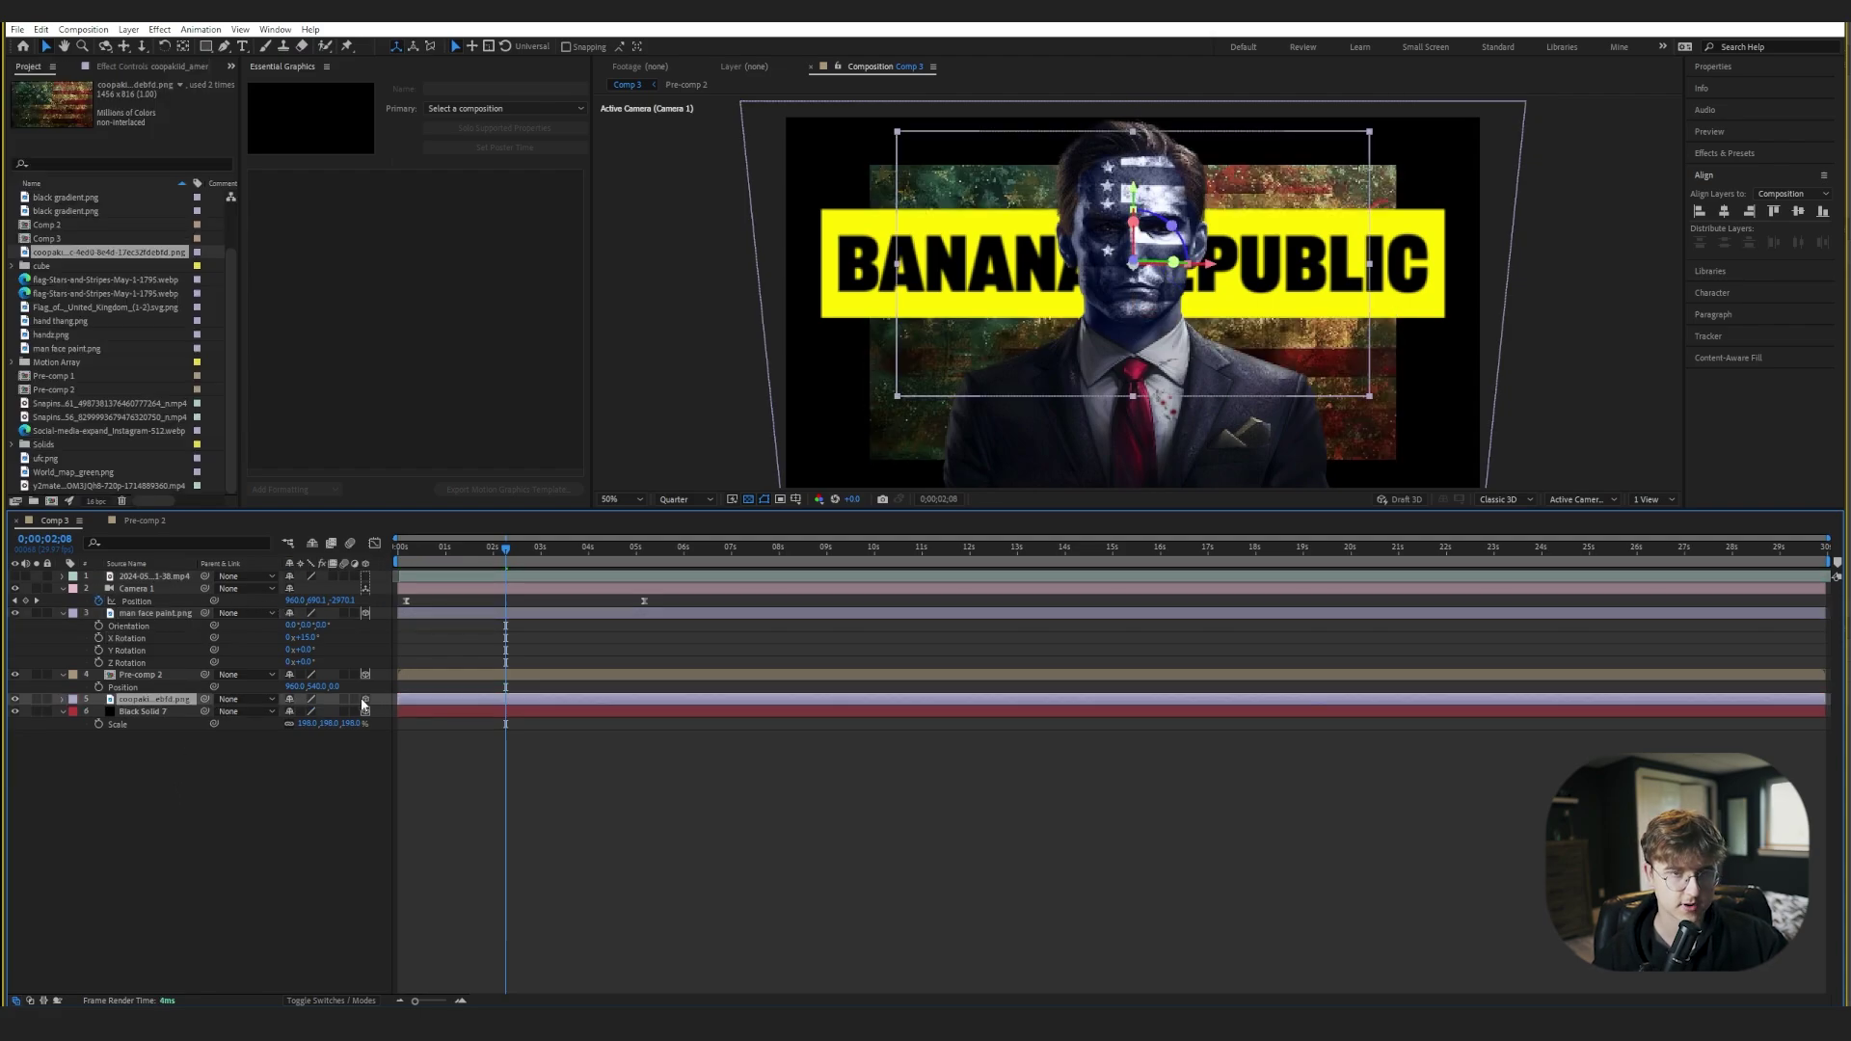
pyautogui.press('s')
pyautogui.moveTo(340, 712); pyautogui.dragTo(783, 615)
# - Push the flag image back along Z behind the banner and turn off 3D for Black Solid 7
pyautogui.press('p')
pyautogui.click(365, 723)
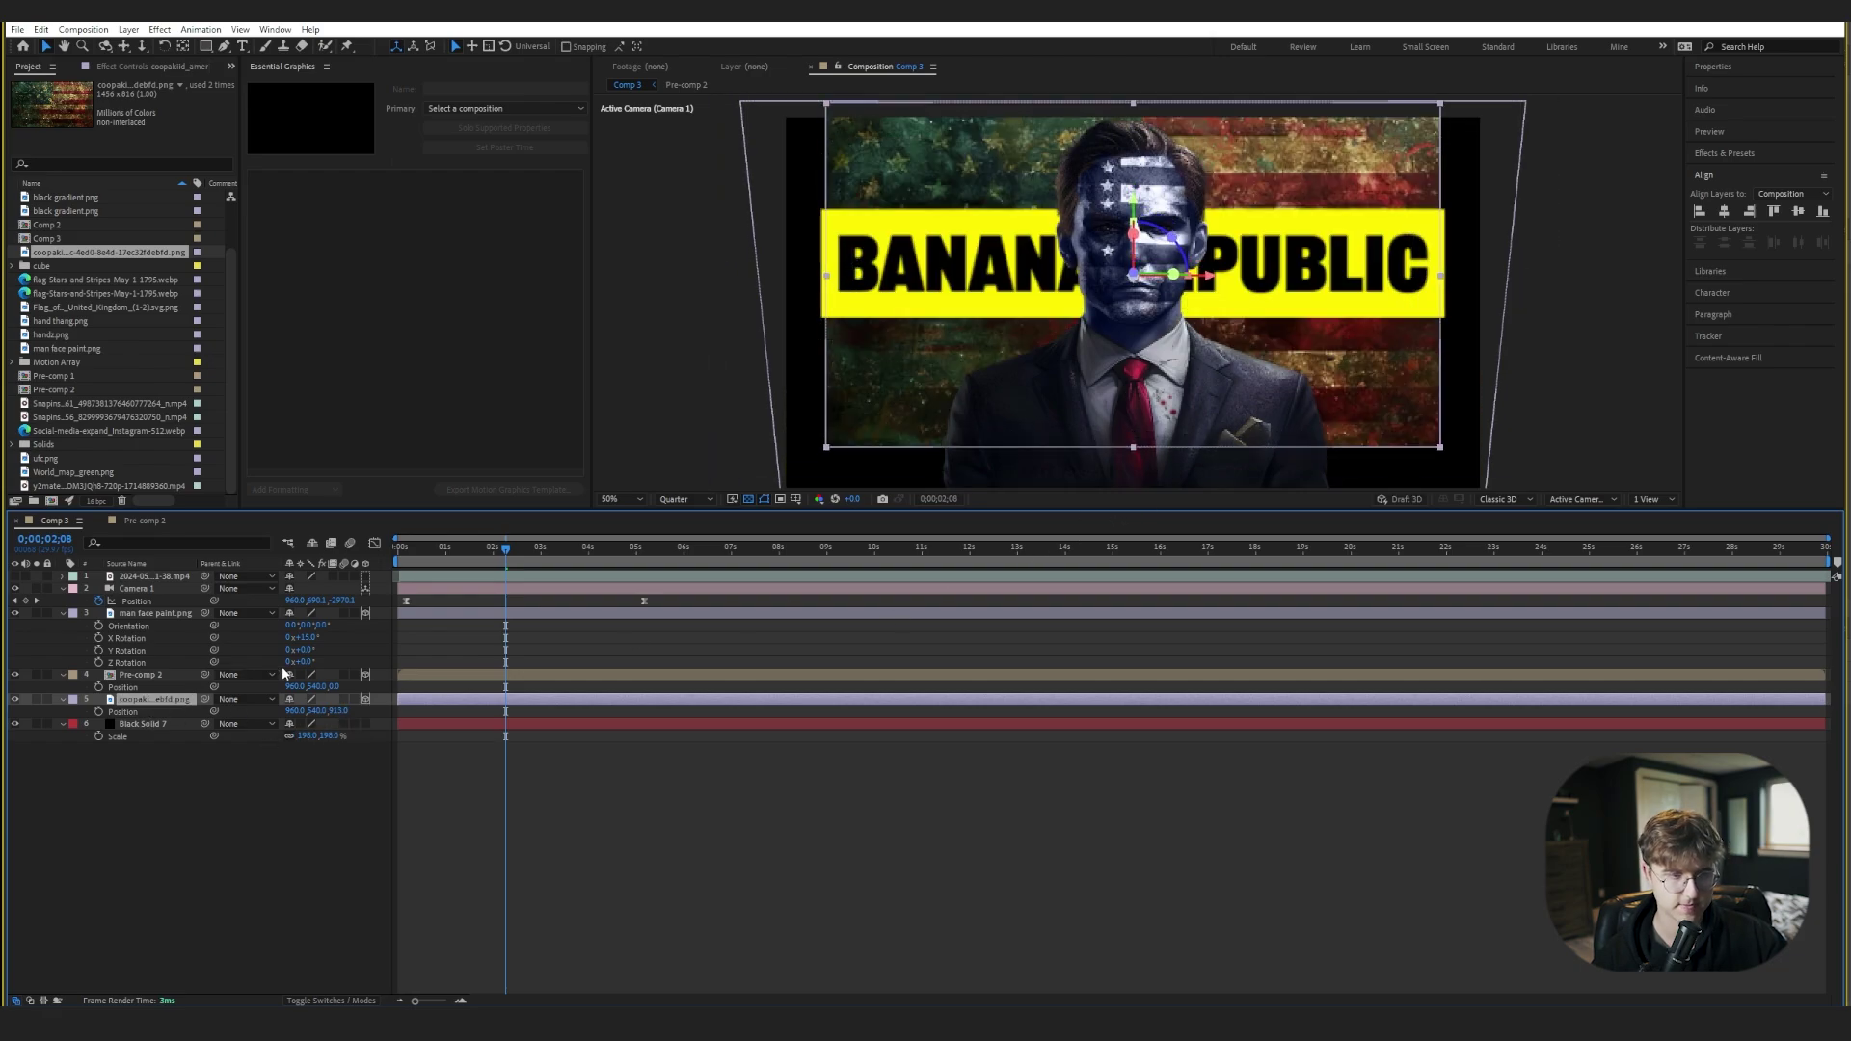
# - Push the flag image farther back along Z and scale it up to about 254%
pyautogui.moveTo(338, 711); pyautogui.dragTo(1244, 651)
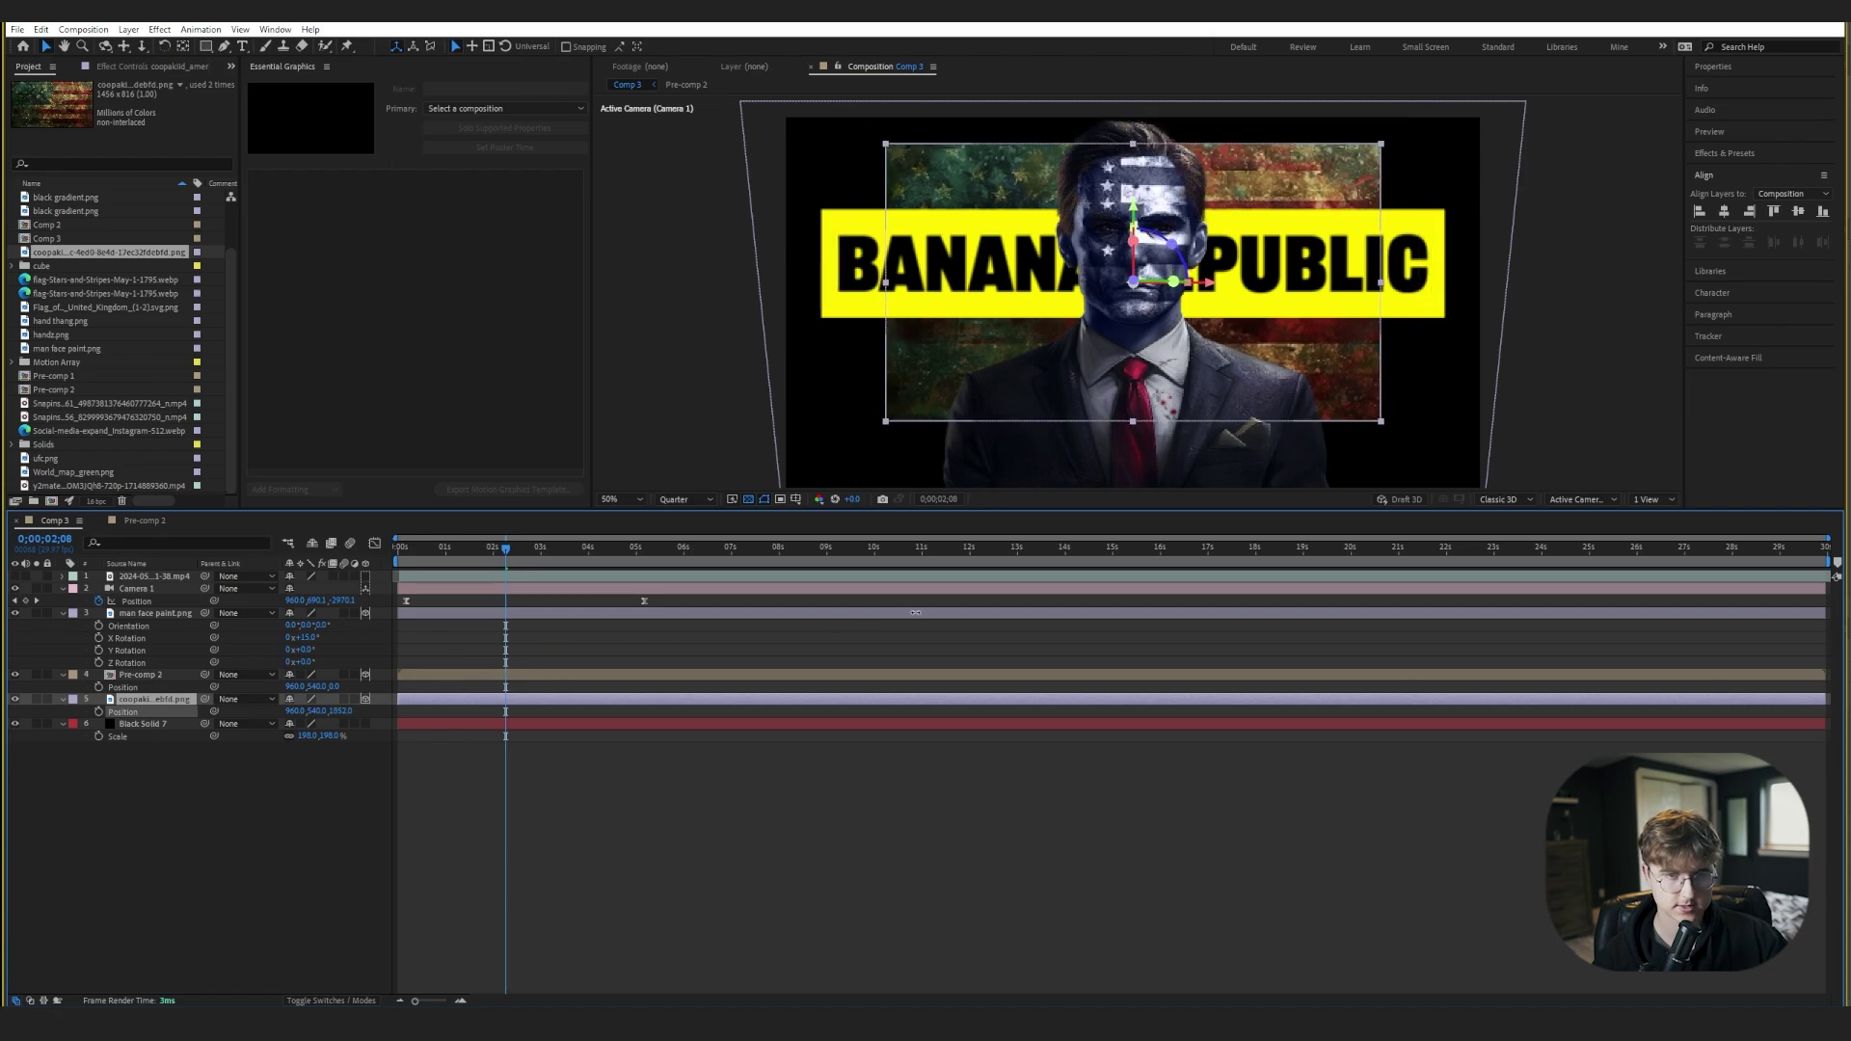
pyautogui.press('s')
pyautogui.moveTo(348, 711); pyautogui.dragTo(394, 687)
pyautogui.scroll(-1, 705, 457)
# - At 0;00;05;05, move the flag image down and scale it to about 281% to fill the frame, then check an earlier frame
pyautogui.moveTo(632, 550); pyautogui.dragTo(645, 551)
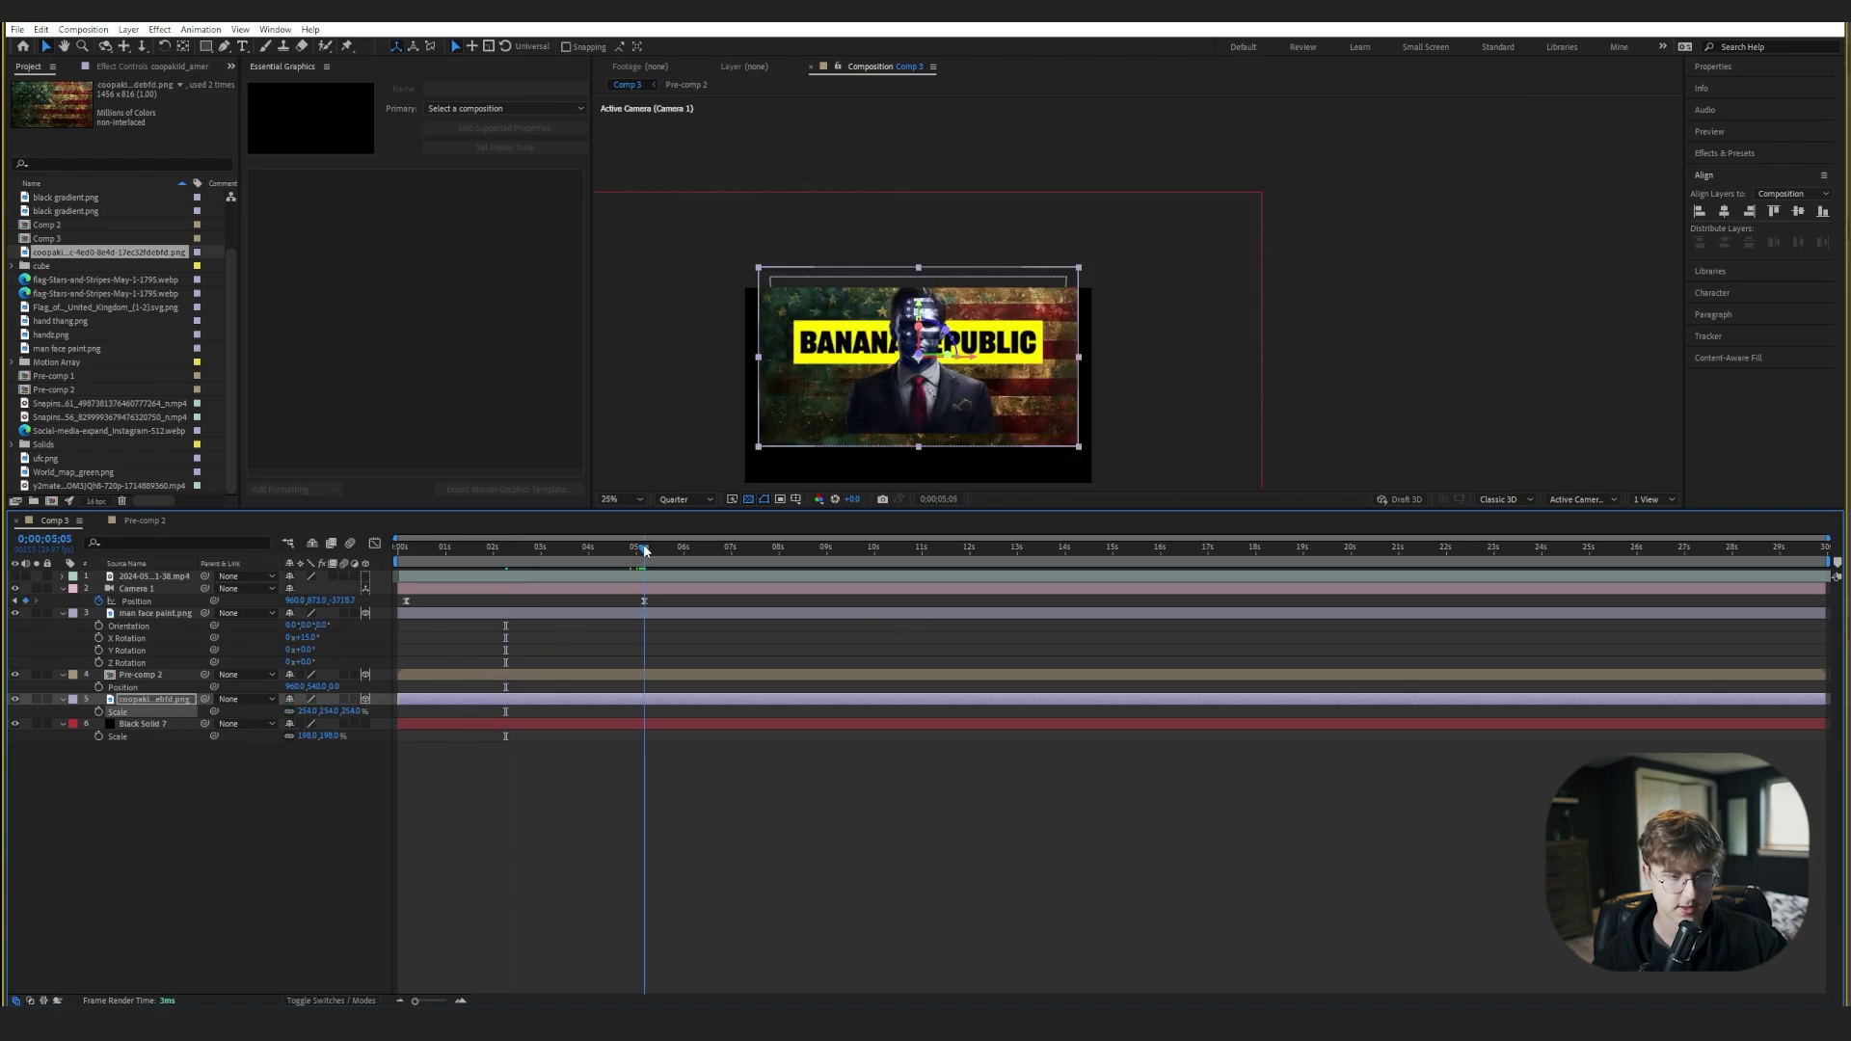
pyautogui.moveTo(867, 420); pyautogui.dragTo(836, 437)
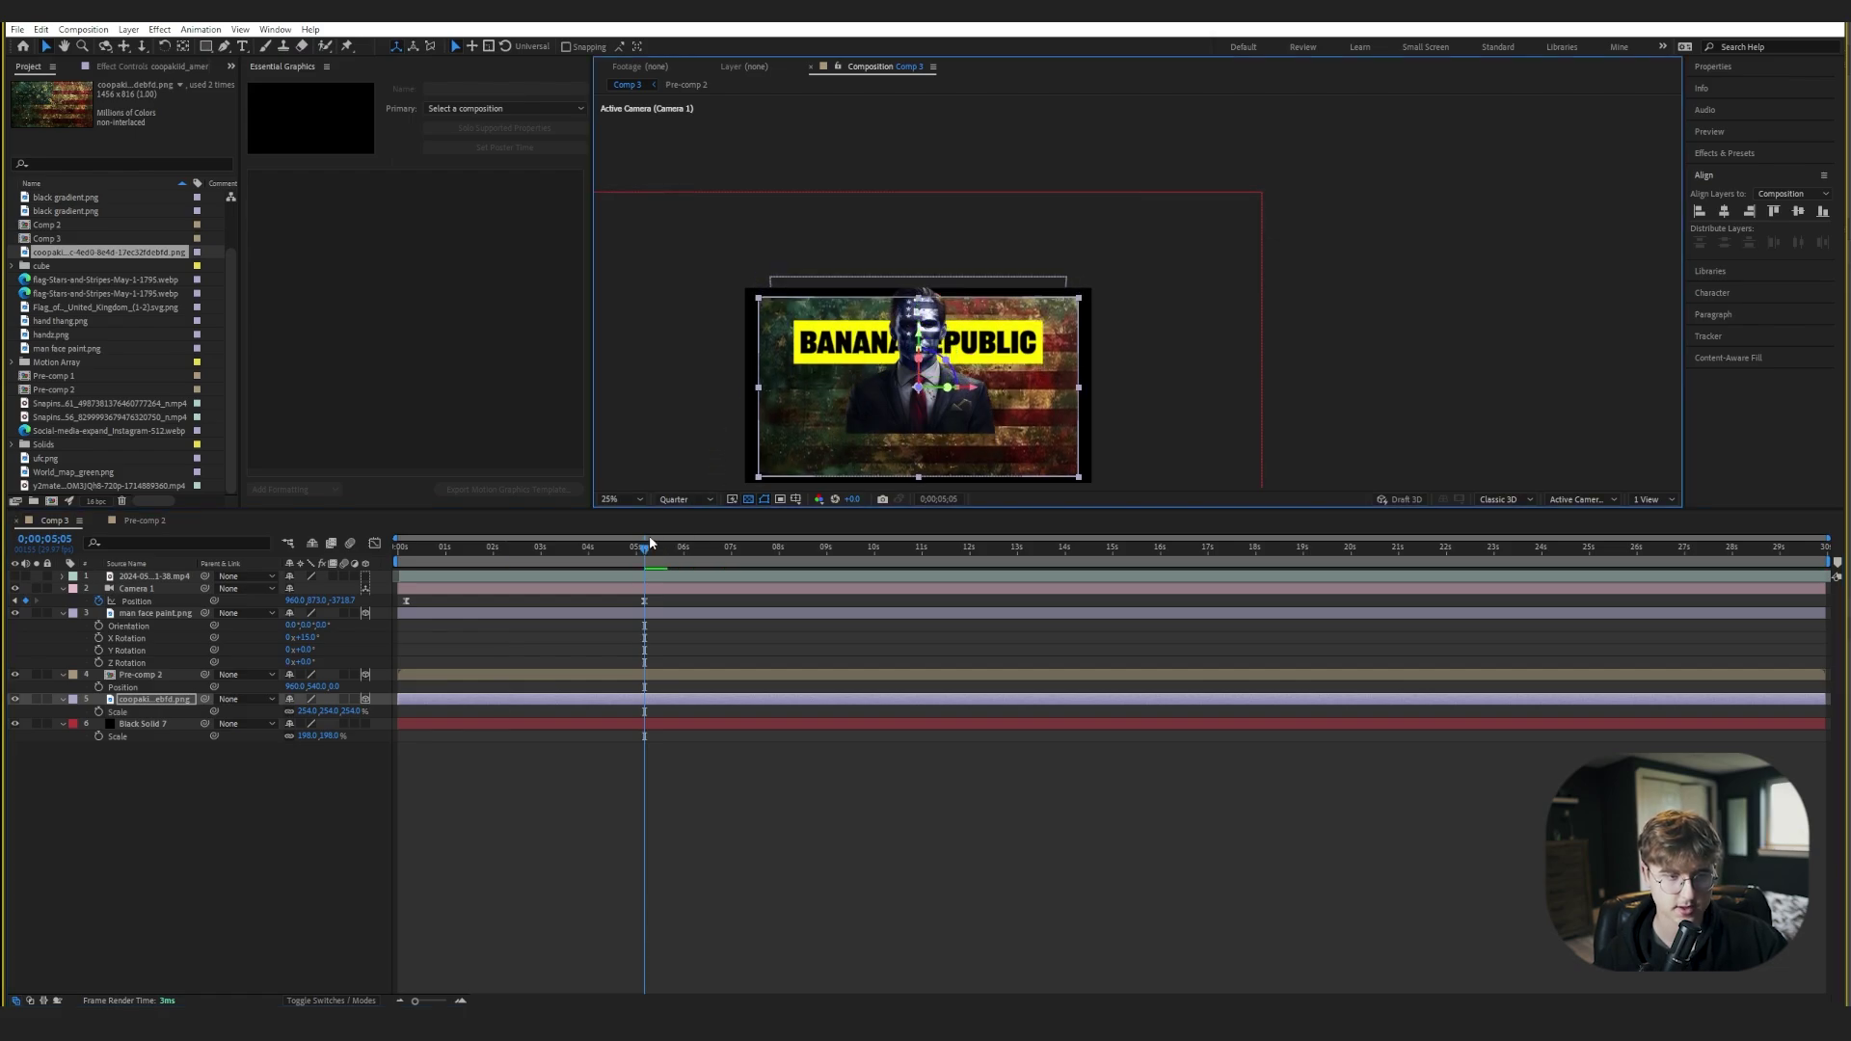
pyautogui.moveTo(330, 711); pyautogui.dragTo(356, 711)
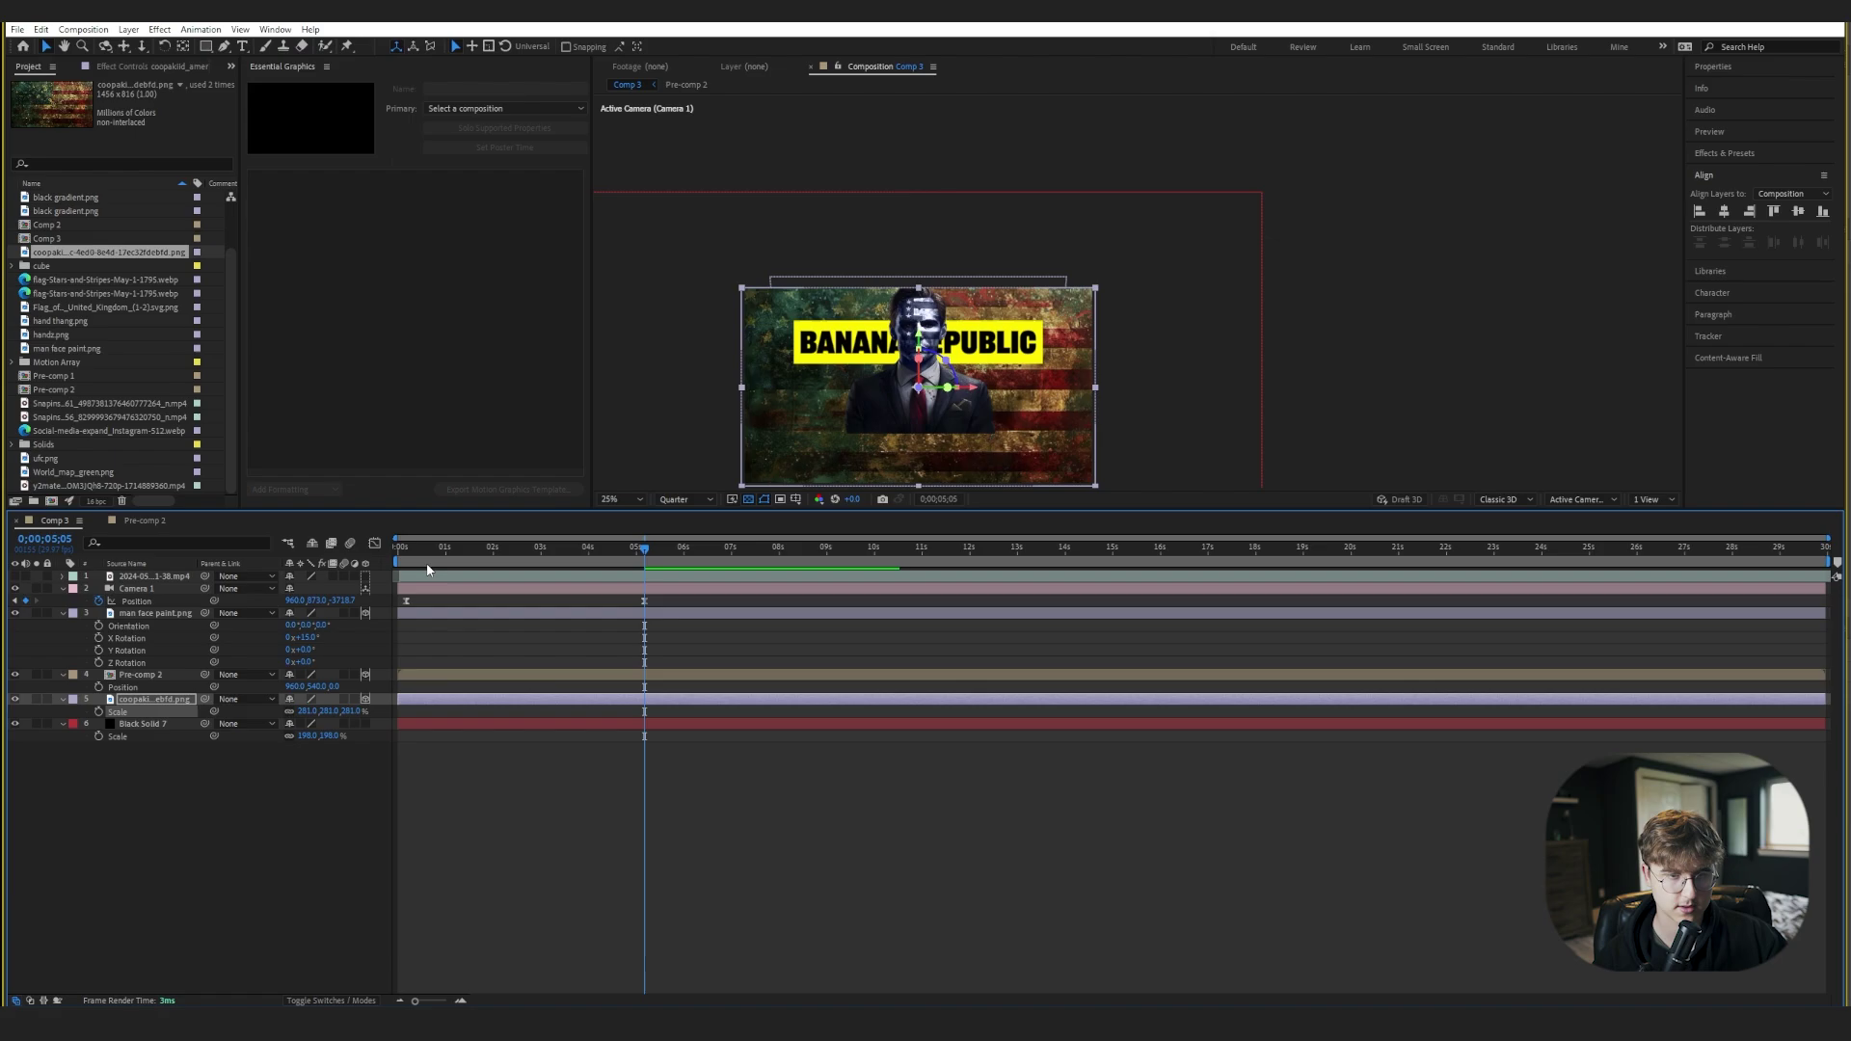
pyautogui.moveTo(429, 552); pyautogui.dragTo(591, 552)
pyautogui.scroll(2, 832, 385)
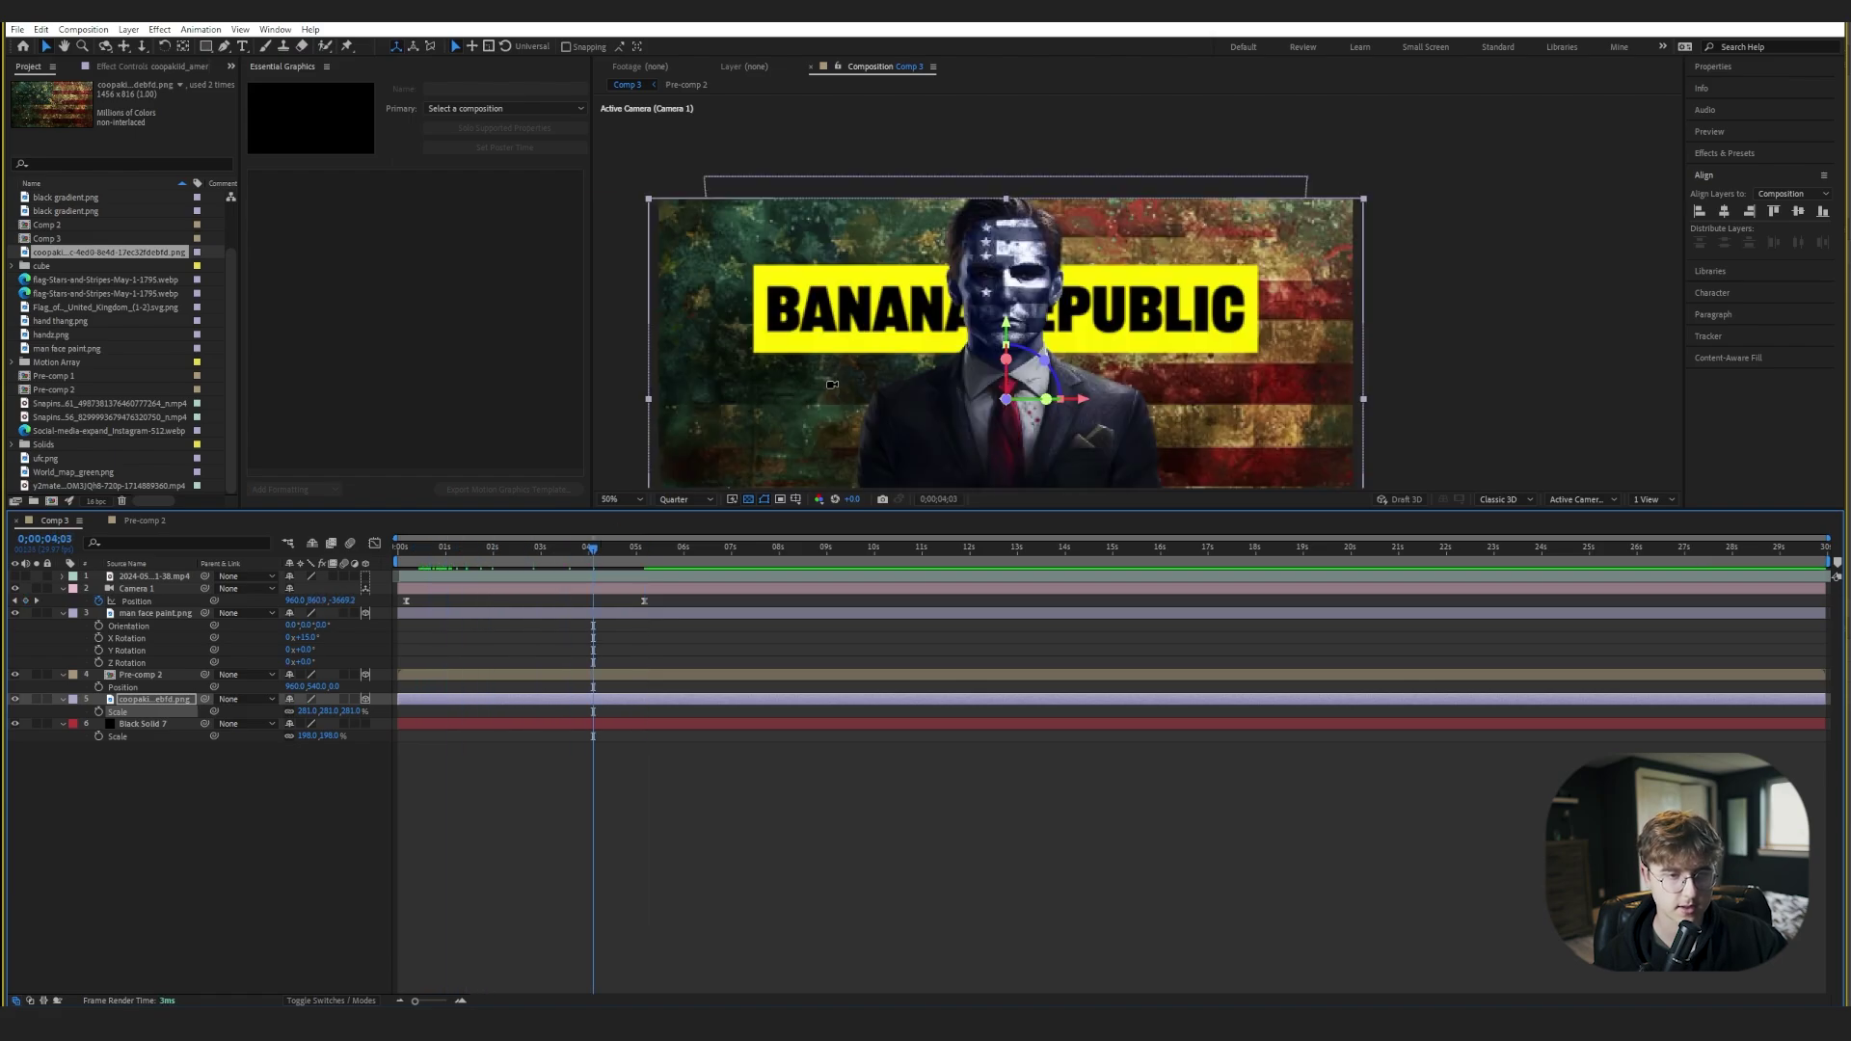
# - Darken the flag image by lowering its opacity to about a third
pyautogui.moveTo(832, 384); pyautogui.dragTo(800, 221)
pyautogui.moveTo(773, 297); pyautogui.dragTo(789, 378)
pyautogui.press('t')
pyautogui.moveTo(295, 713); pyautogui.dragTo(246, 718)
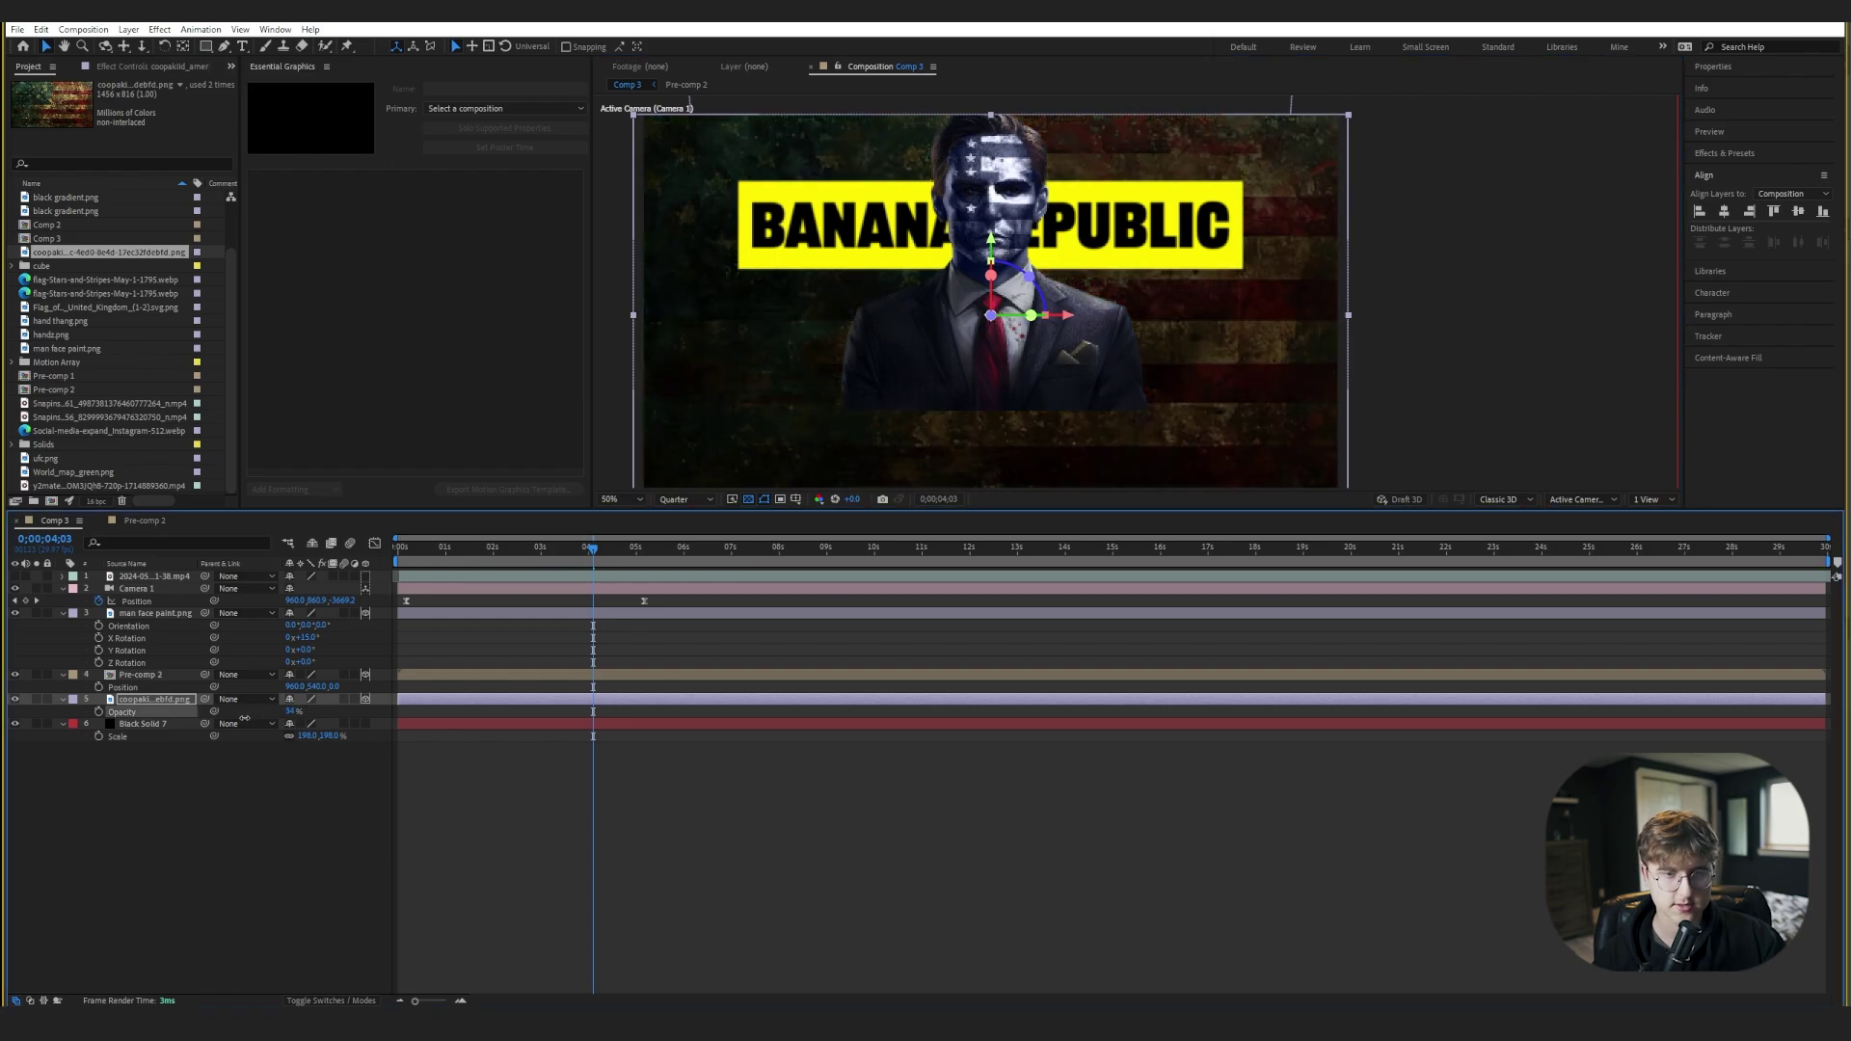
pyautogui.moveTo(778, 434); pyautogui.dragTo(884, 415)
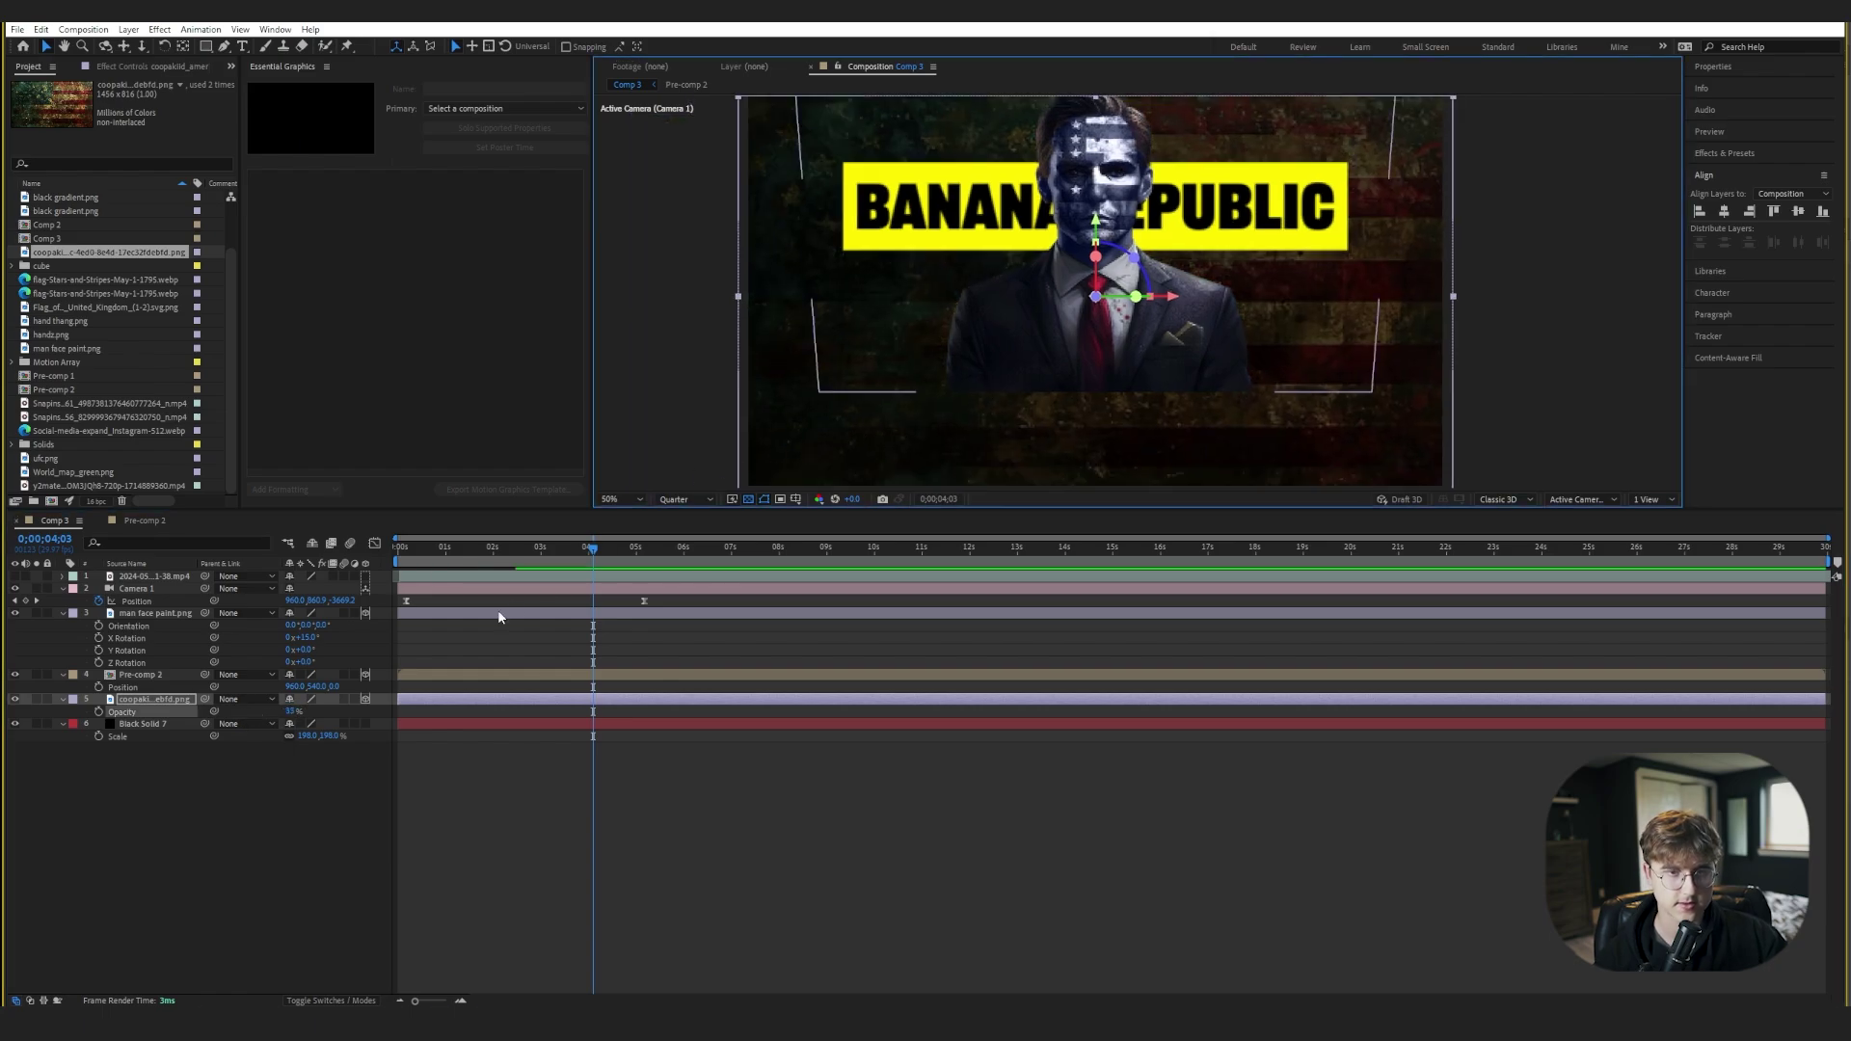
# - Apply CC Vignette to the flag image with an Amount of about 412 and set the layer's opacity to about 43%
pyautogui.click(15, 577)
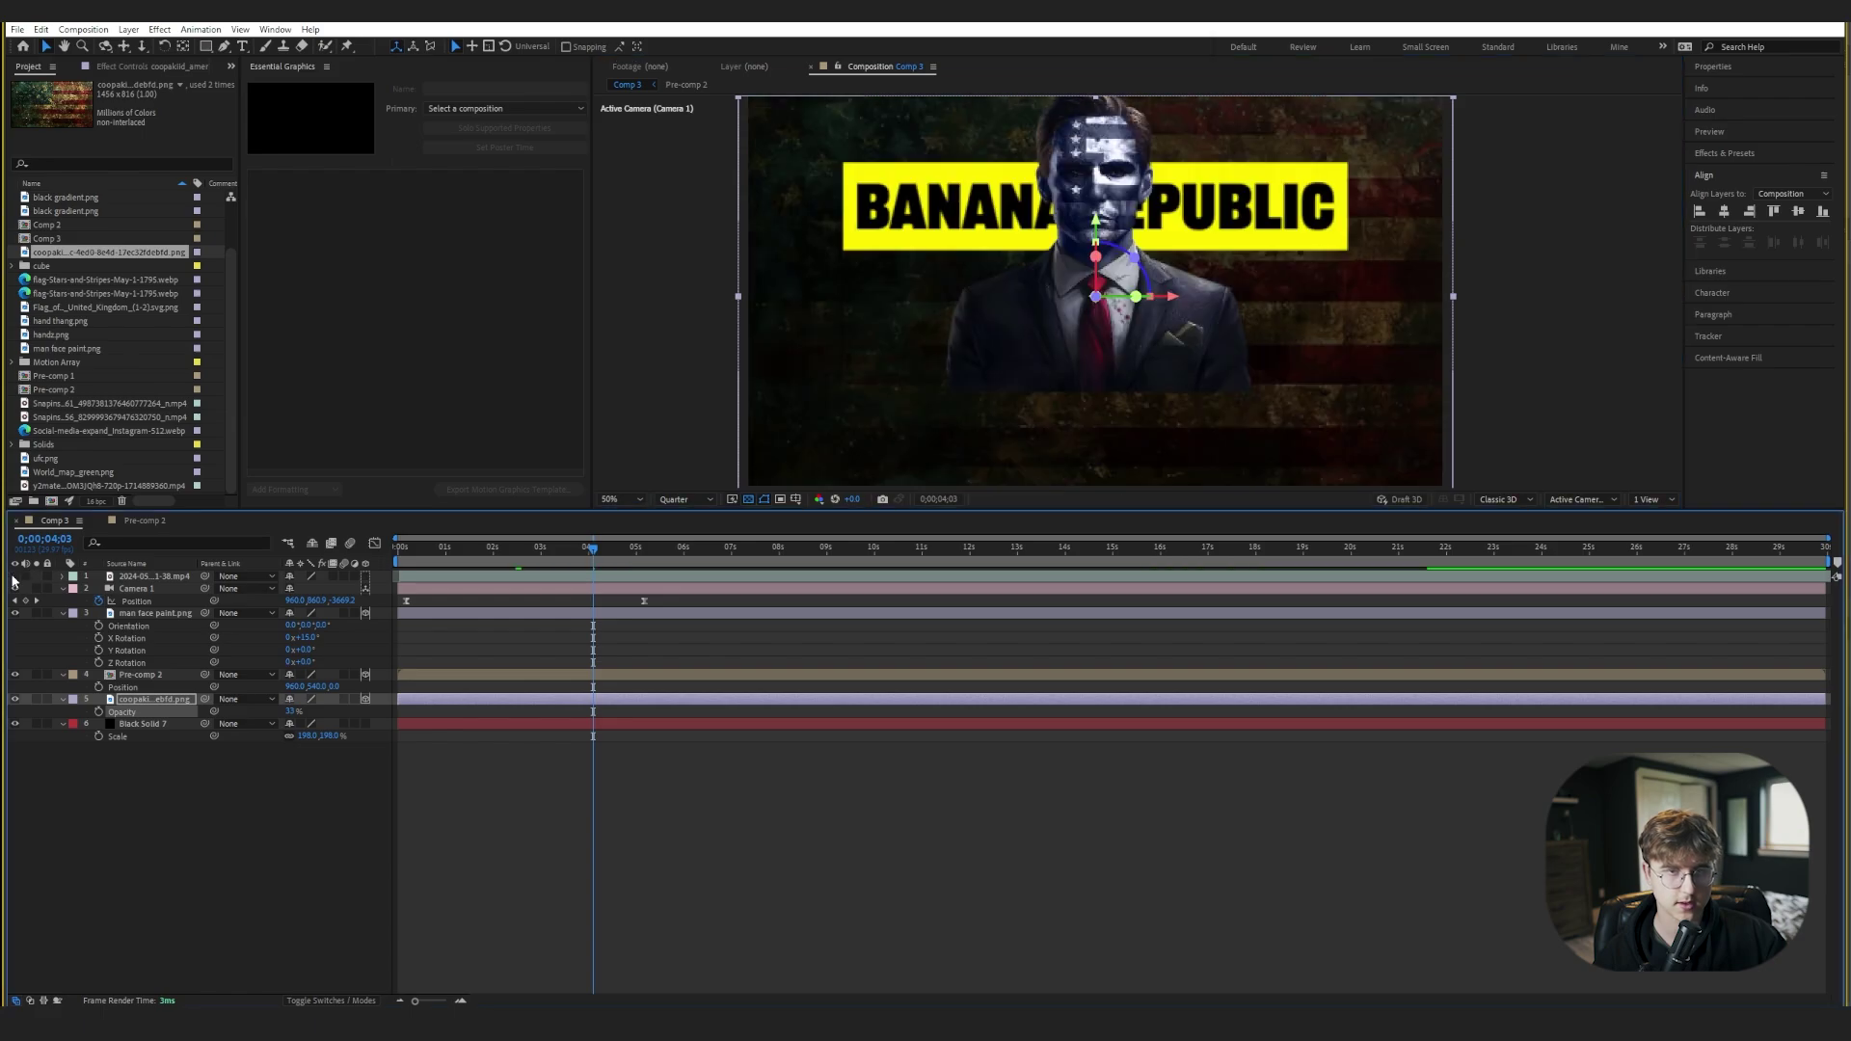
pyautogui.hotkey('ctrl', 'space')
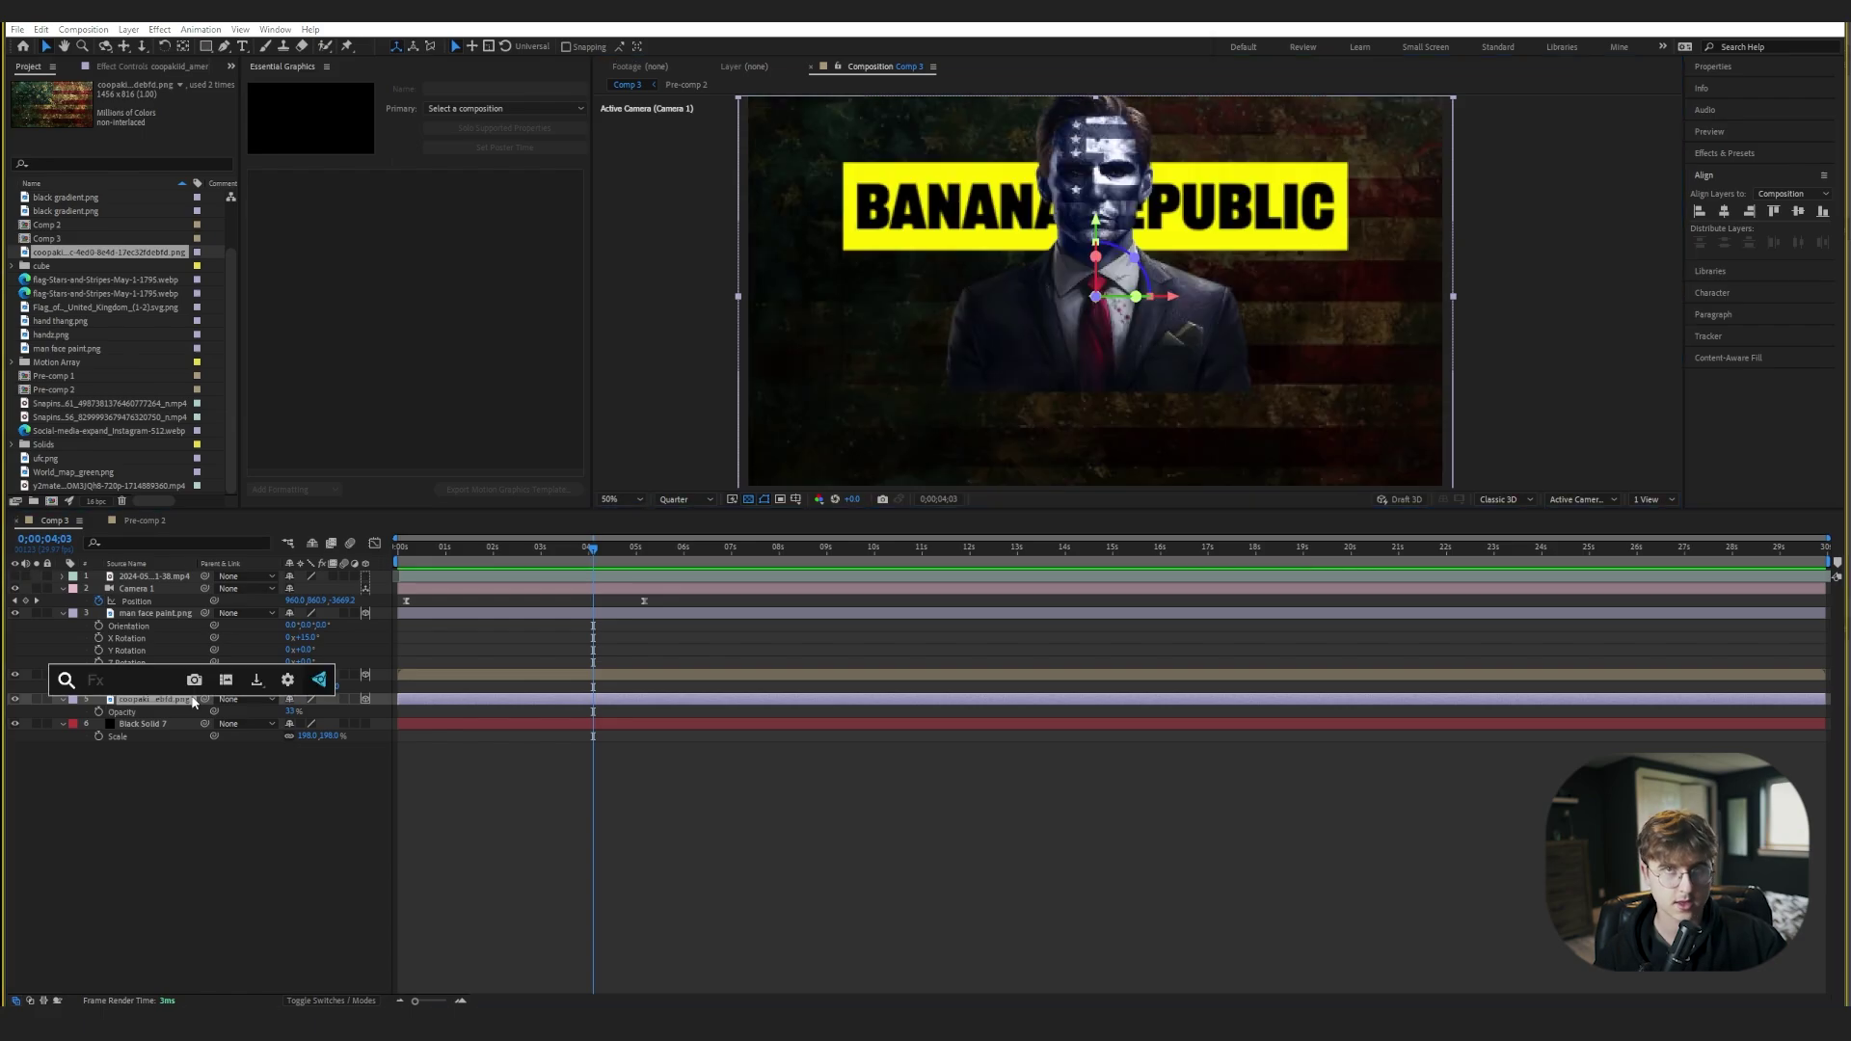
pyautogui.moveTo(1055, 287)
pyautogui.mouseDown()
pyautogui.moveTo(1062, 268)
pyautogui.moveTo(1056, 317)
pyautogui.moveTo(1054, 299)
pyautogui.mouseUp()
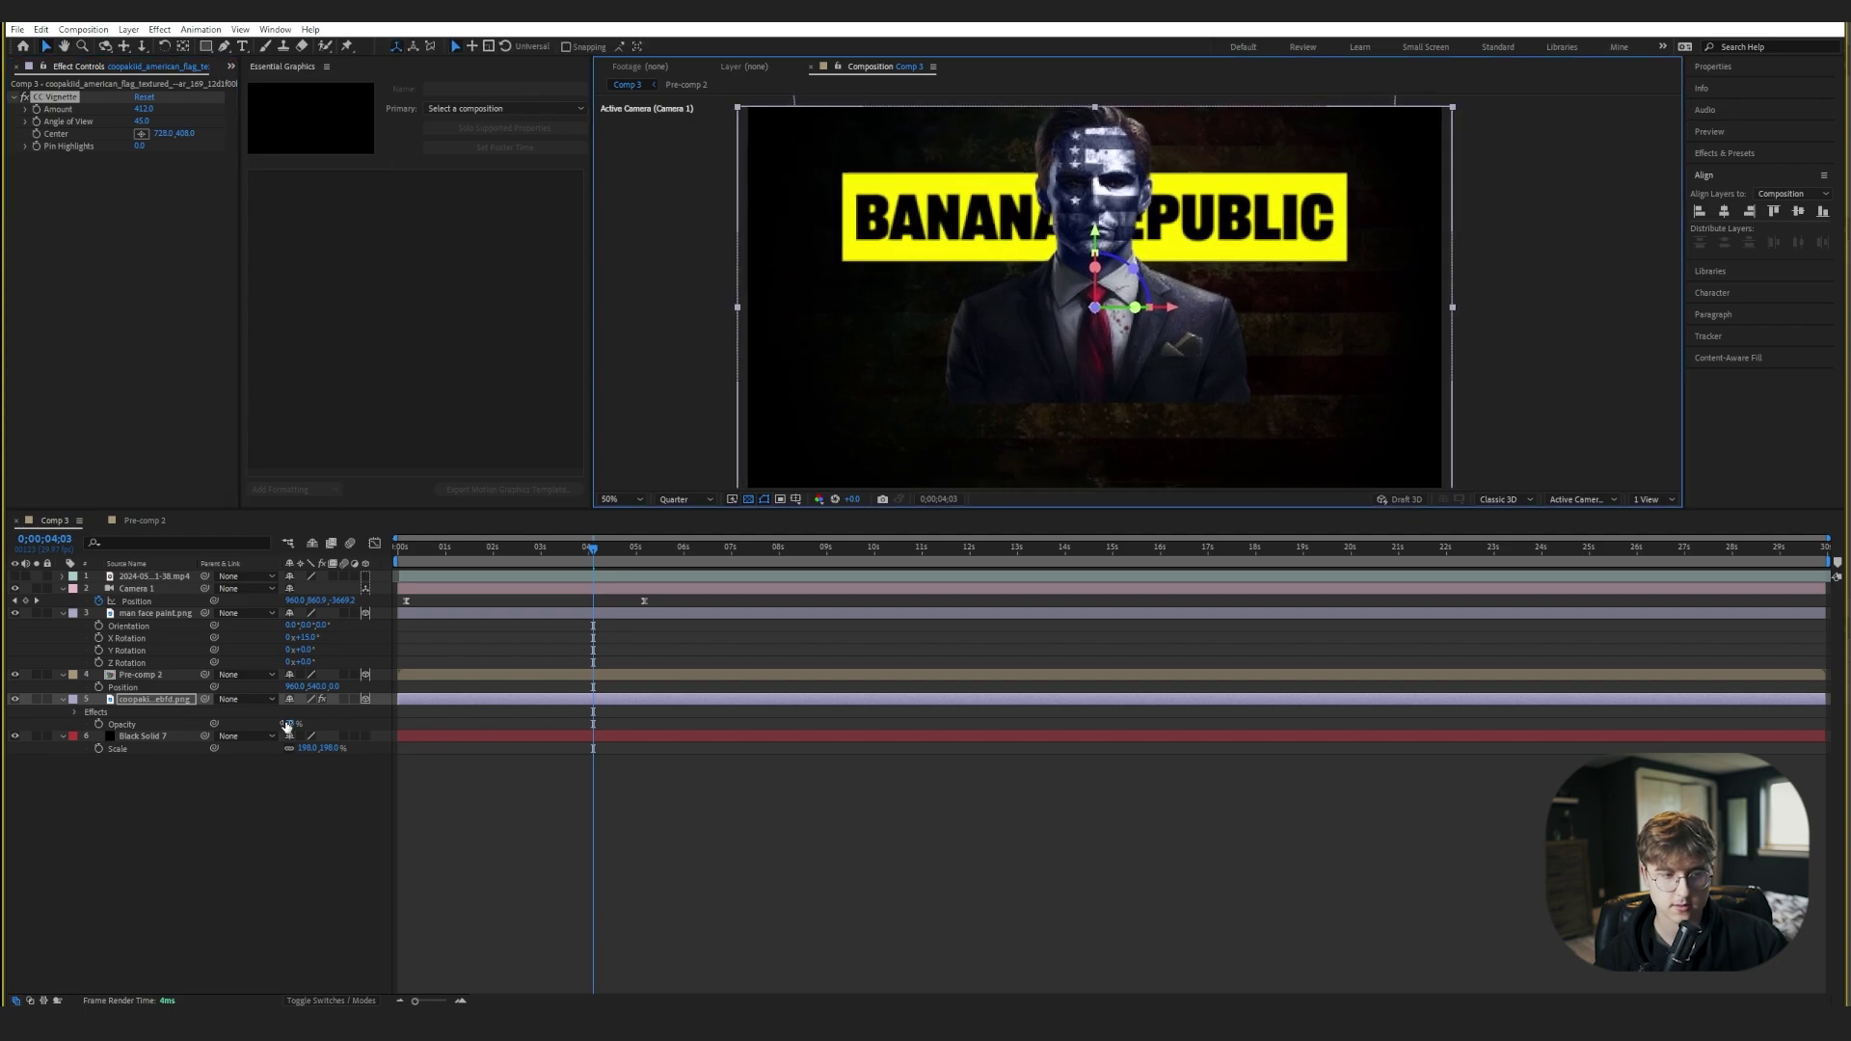
pyautogui.moveTo(290, 726)
pyautogui.mouseDown()
pyautogui.moveTo(311, 714)
pyautogui.moveTo(290, 724)
pyautogui.mouseUp()
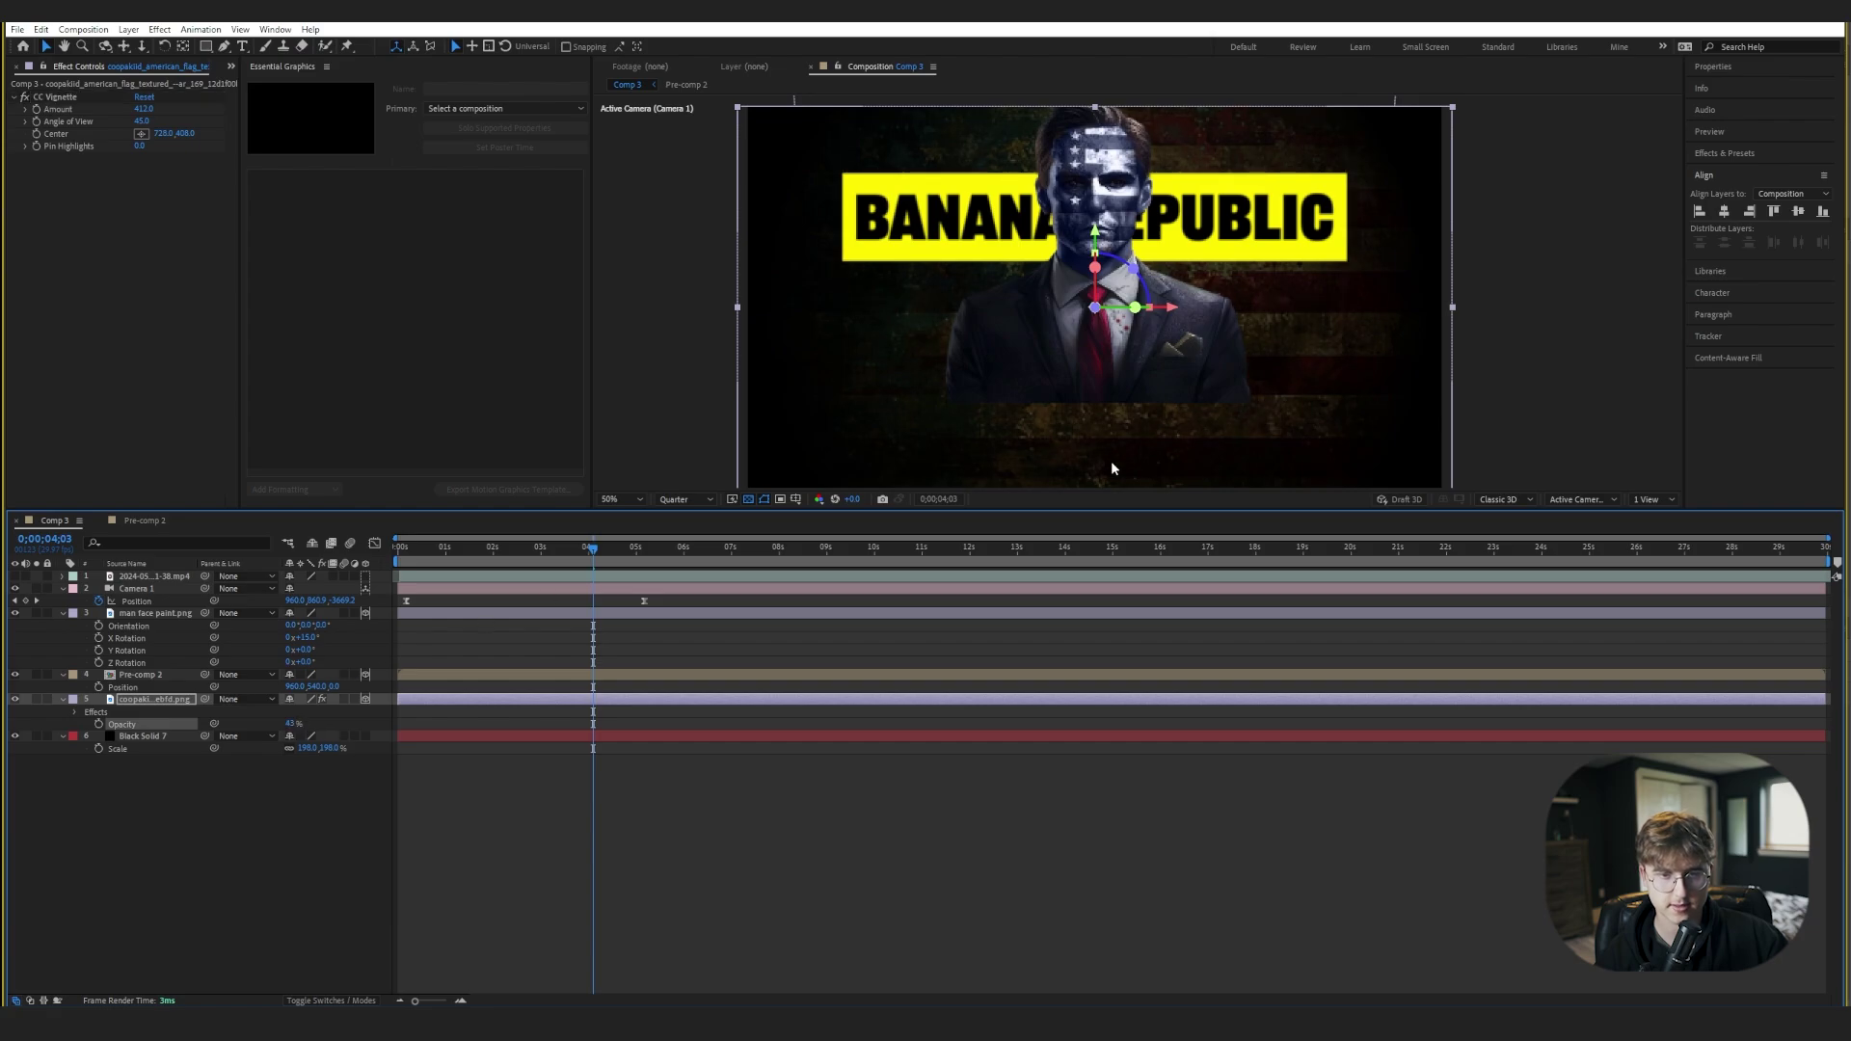
pyautogui.scroll(-3, 1186, 403)
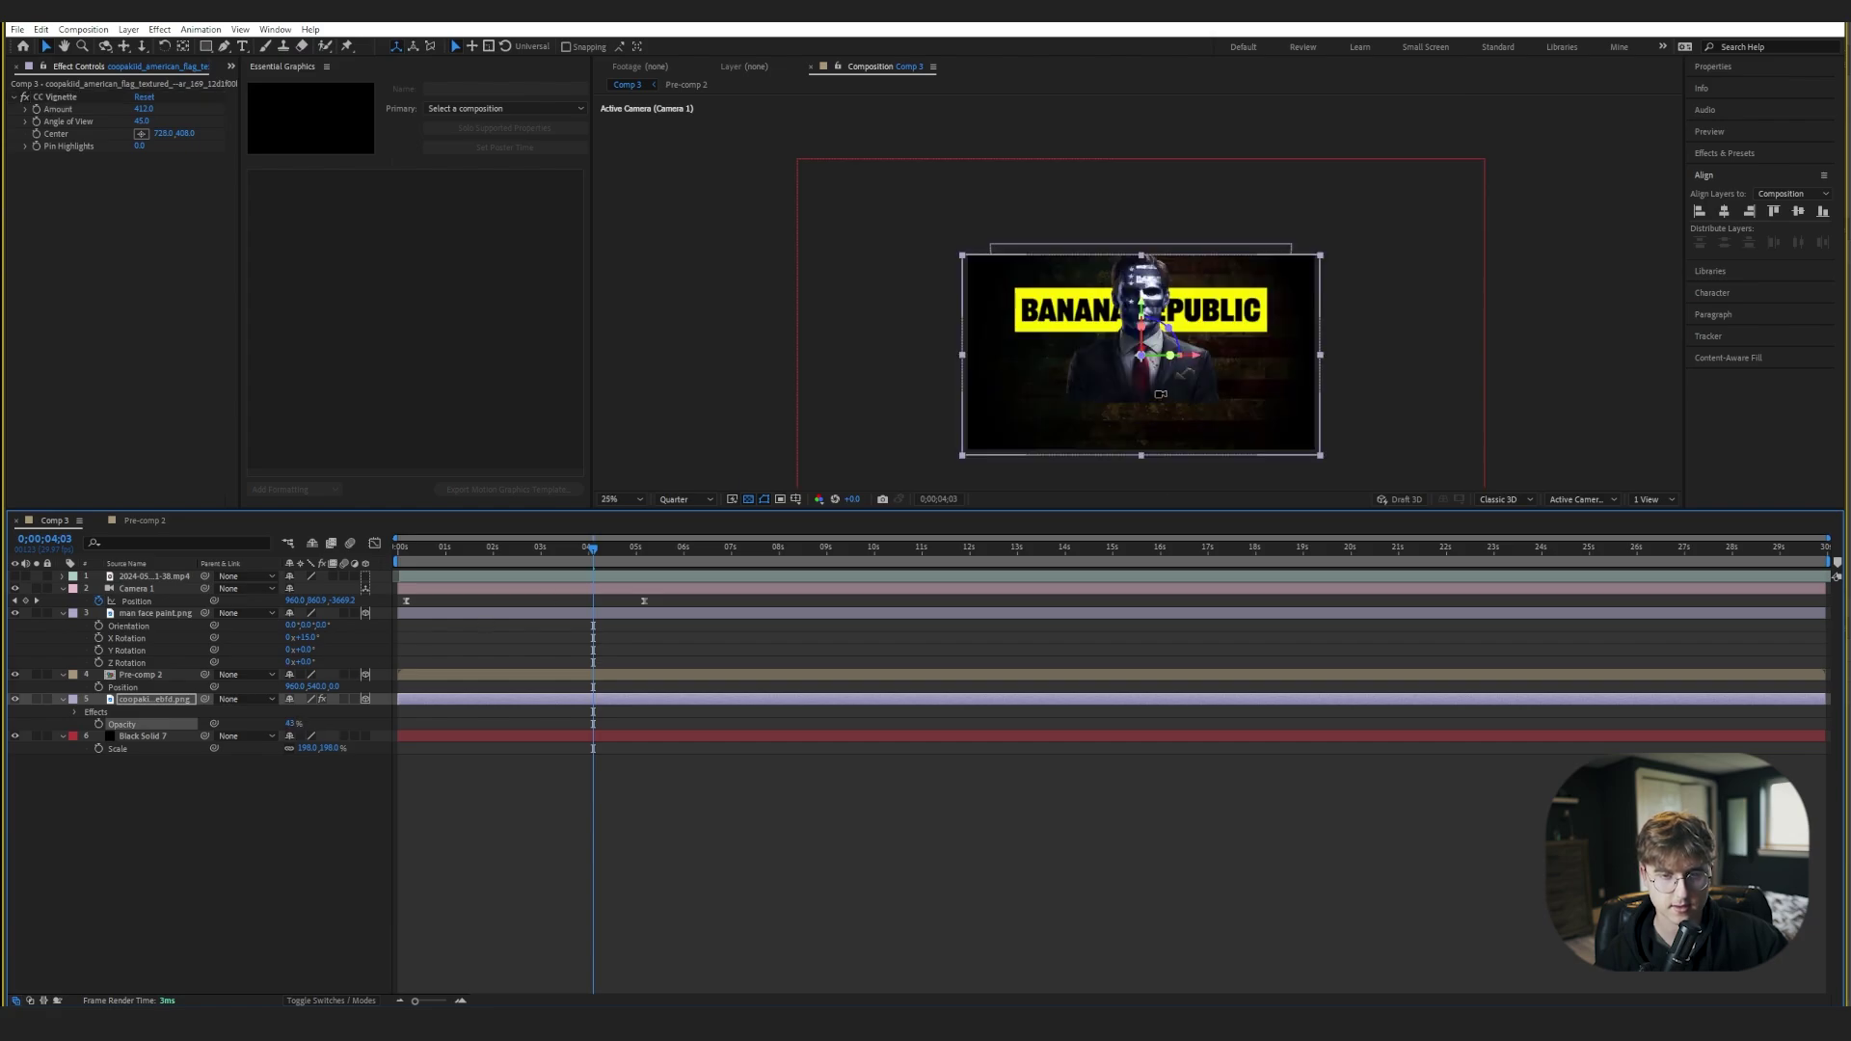
# - Add black gradient.png above man face paint.png, stretch it past the frame's width and shift it downward to darken the lower part
pyautogui.click(165, 800)
pyautogui.click(231, 66)
pyautogui.click(270, 87)
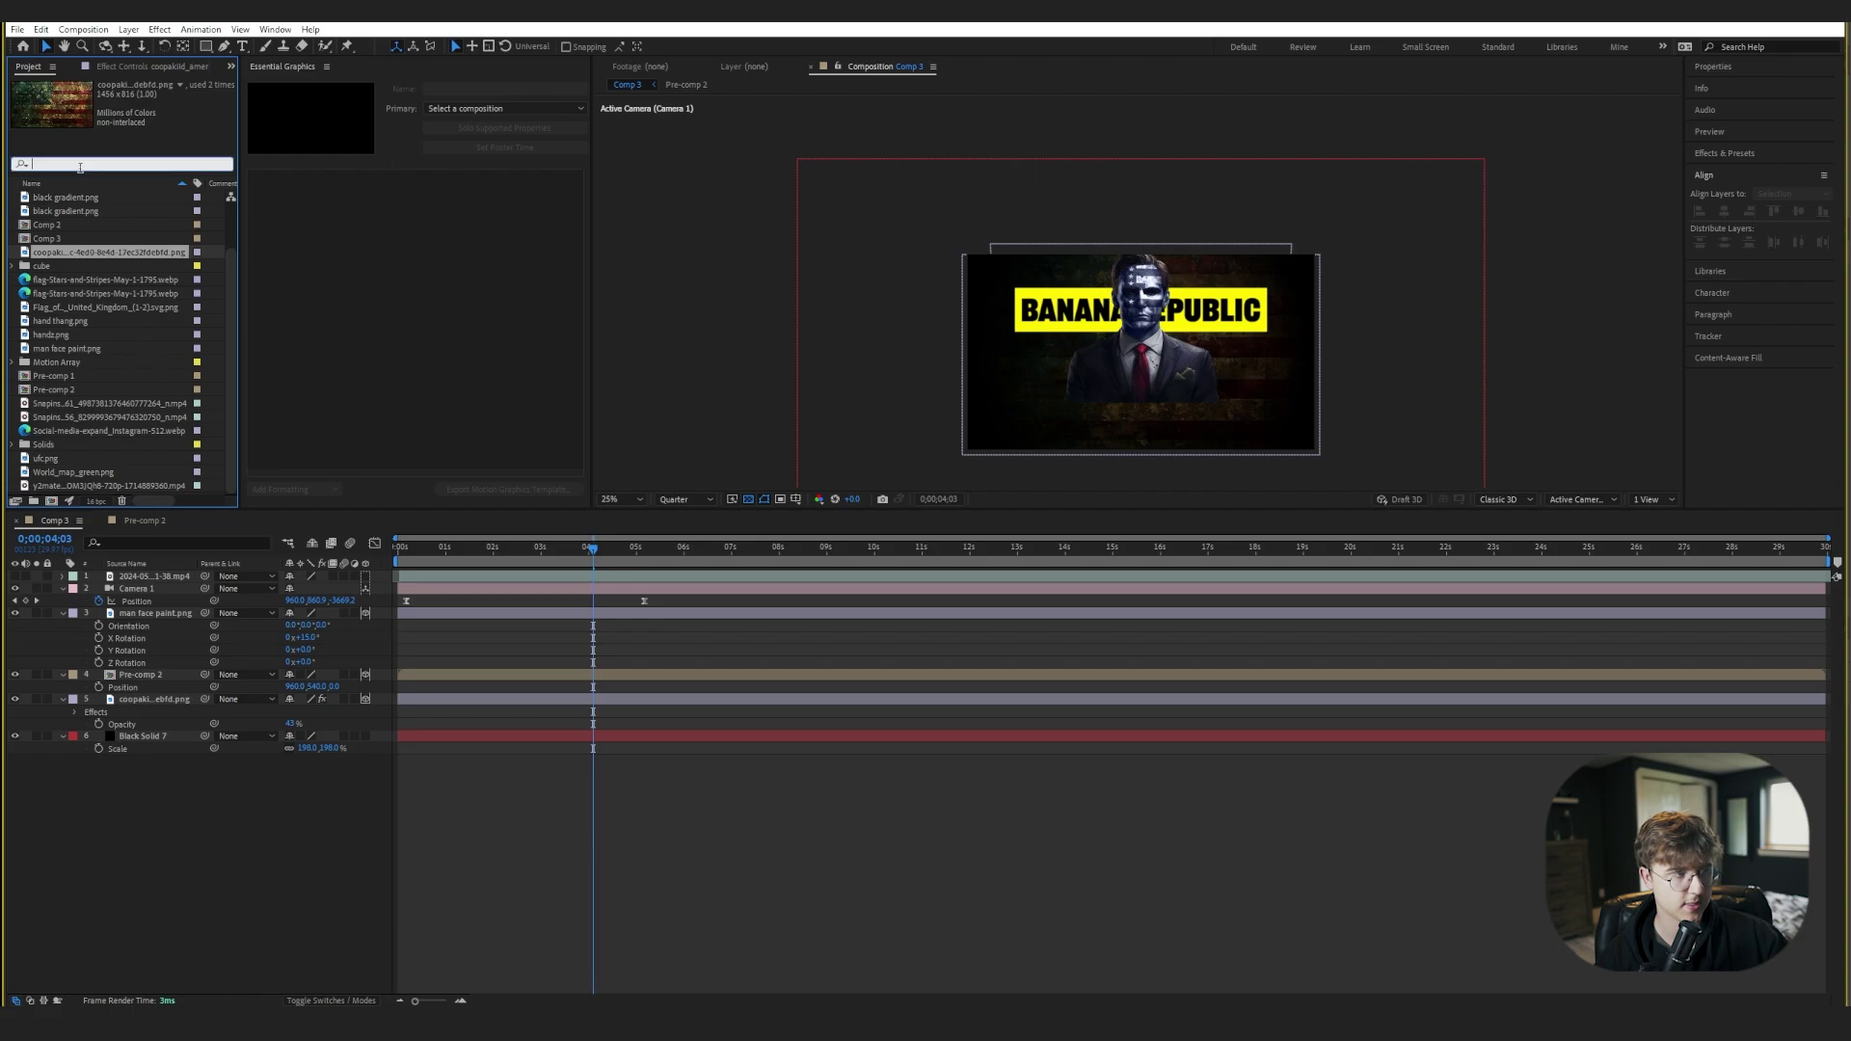
pyautogui.click(88, 199)
pyautogui.moveTo(371, 668); pyautogui.dragTo(147, 613)
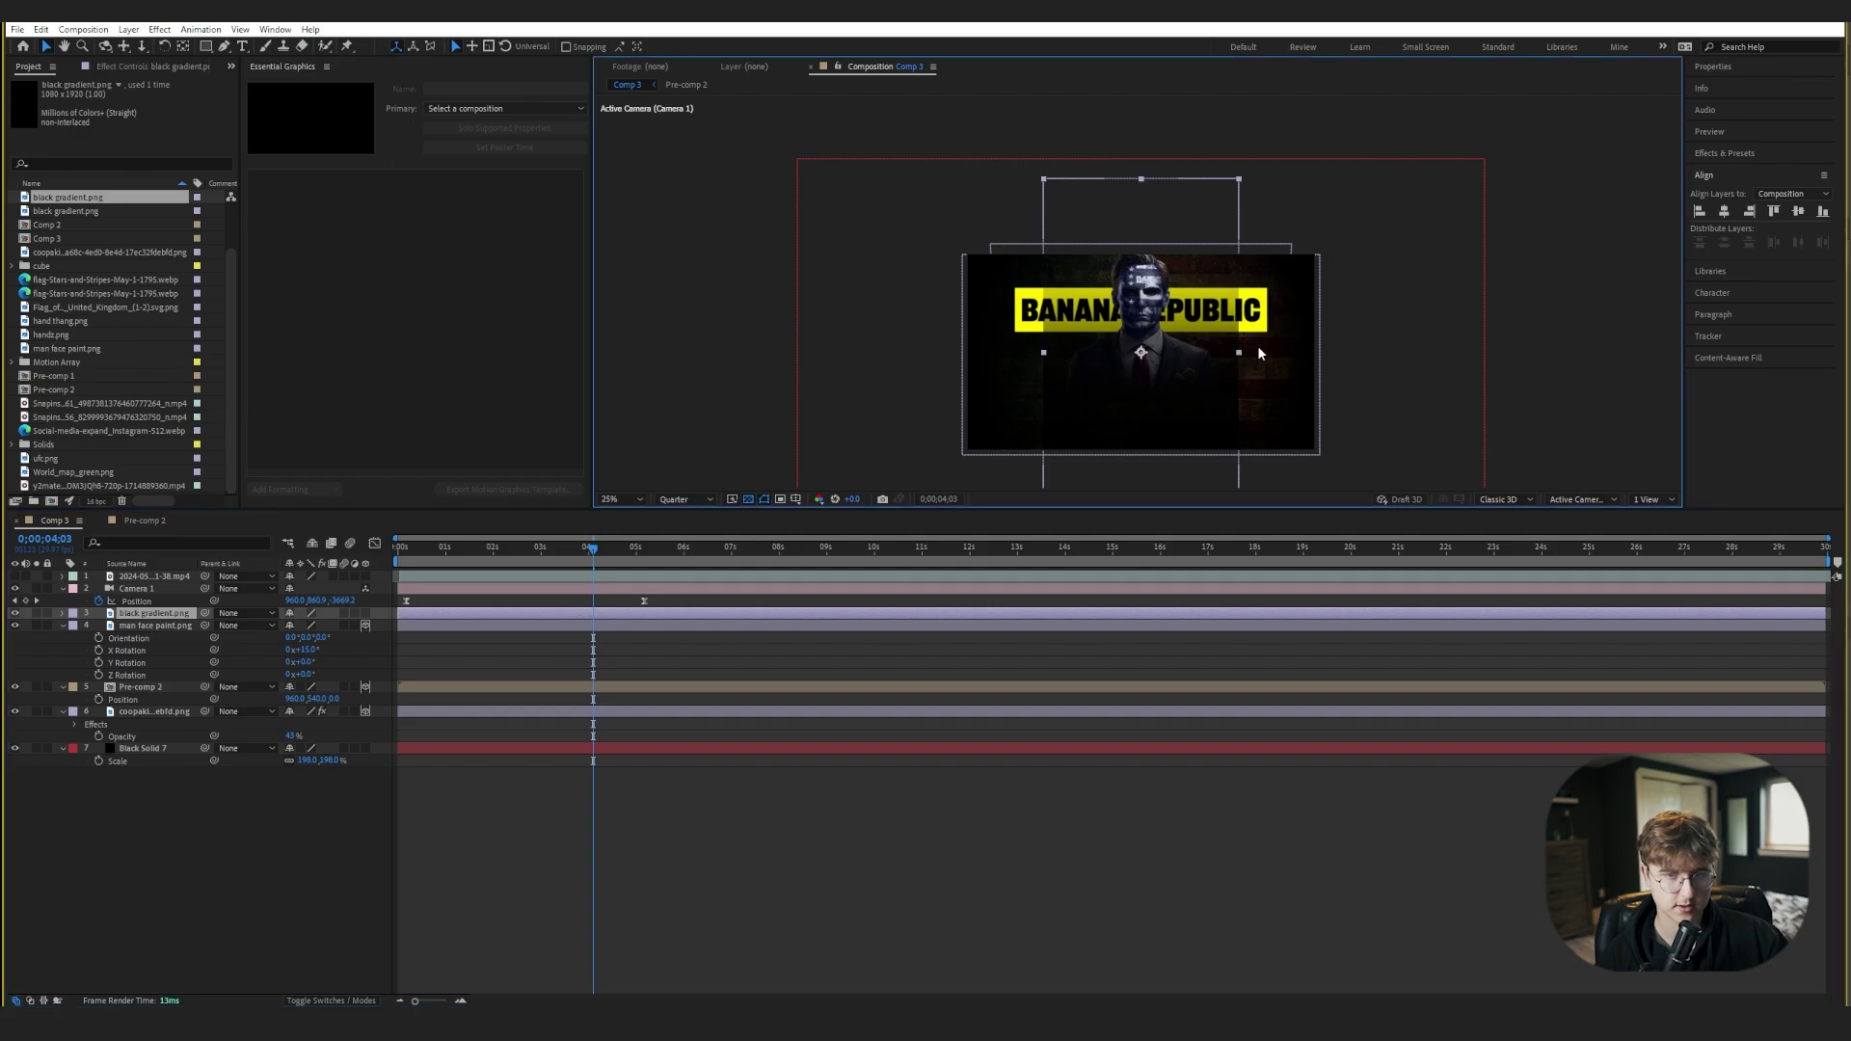
pyautogui.moveTo(1239, 354); pyautogui.dragTo(1335, 352)
pyautogui.moveTo(1184, 367); pyautogui.dragTo(1184, 407)
pyautogui.scroll(2, 1171, 404)
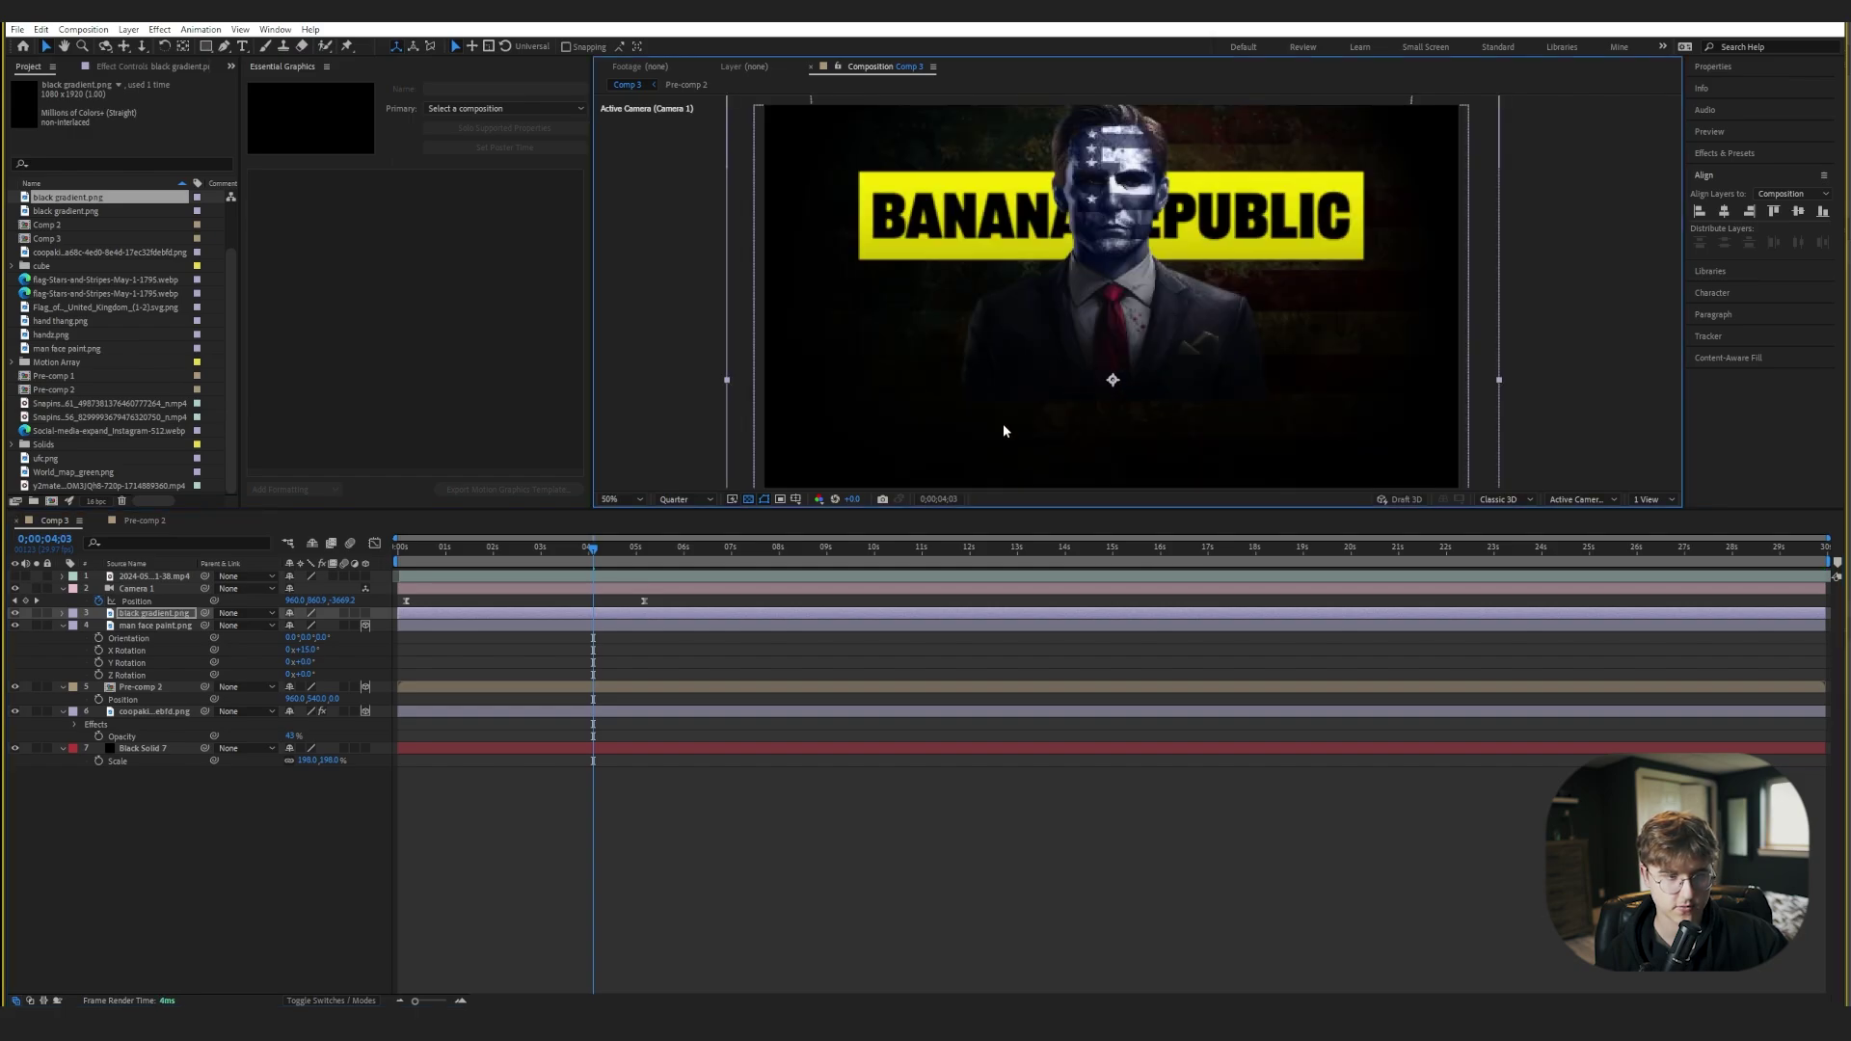
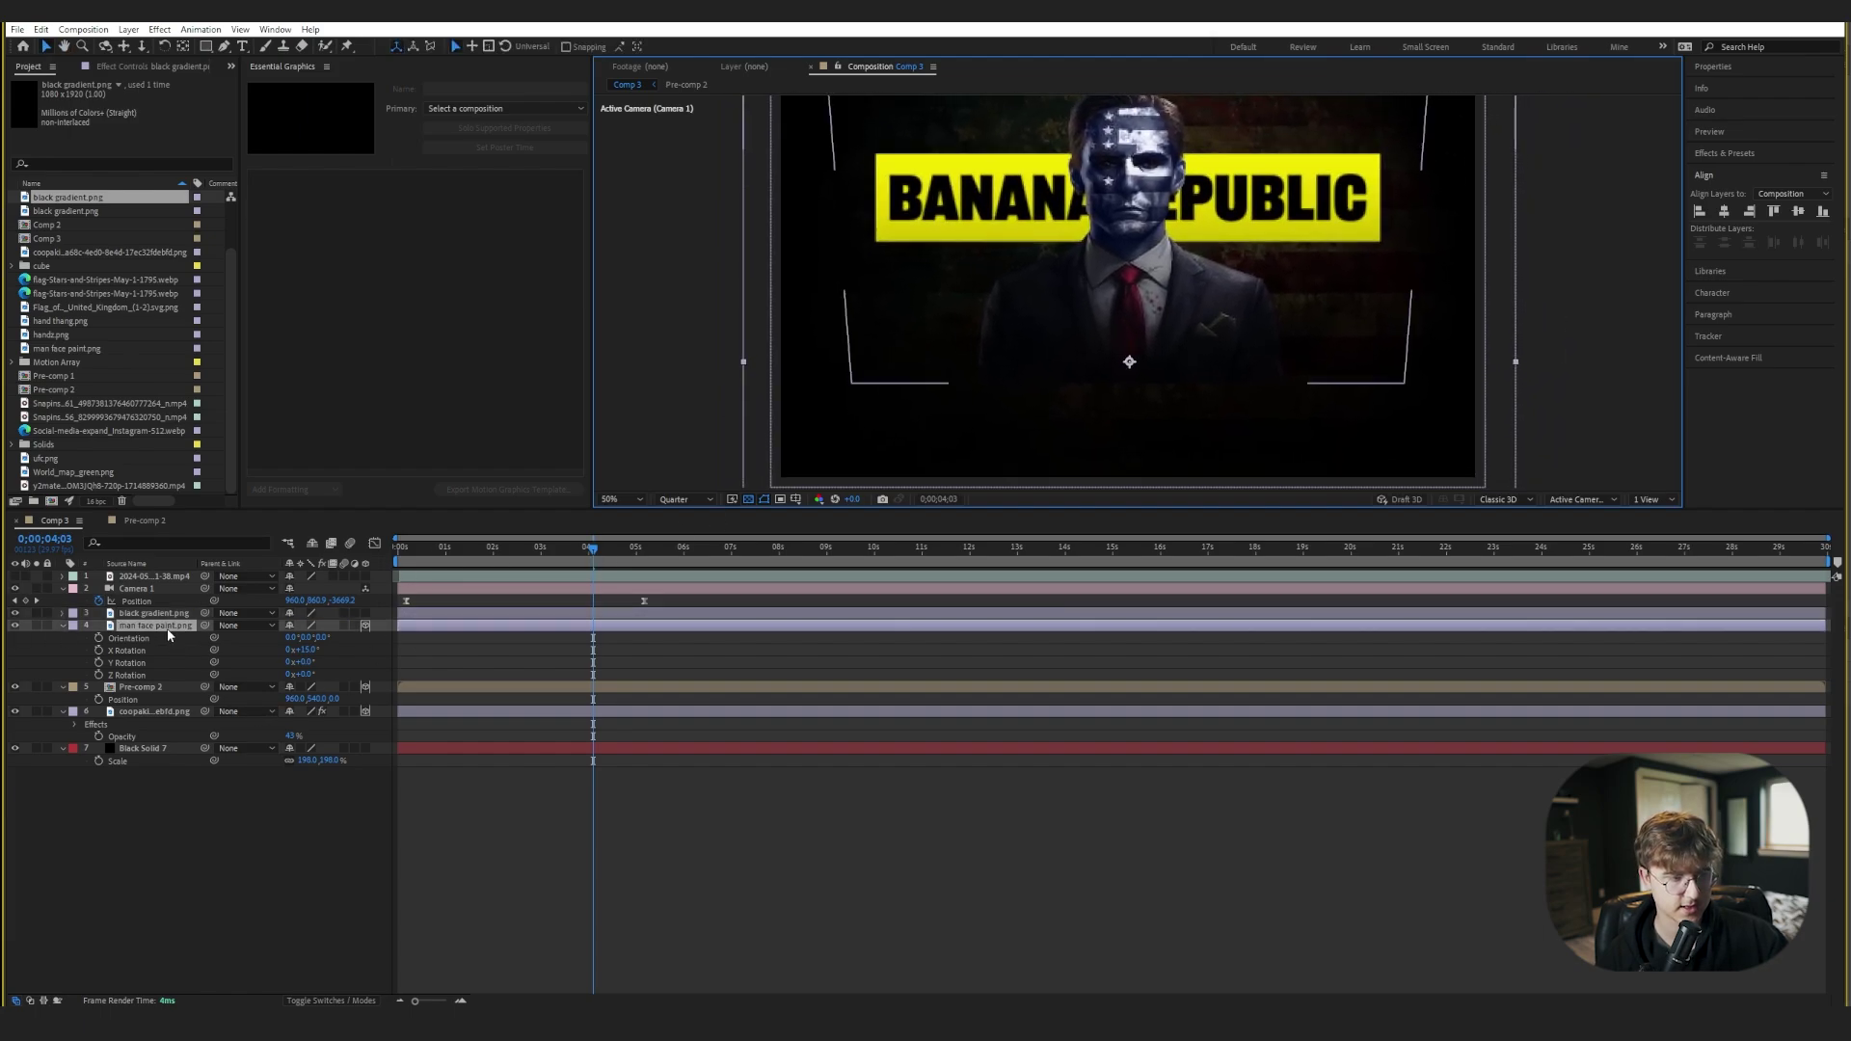
# - Move man face paint.png slightly lower, scrub through the camera move and compare the framing with the reference video
pyautogui.moveTo(1181, 286); pyautogui.dragTo(1133, 296)
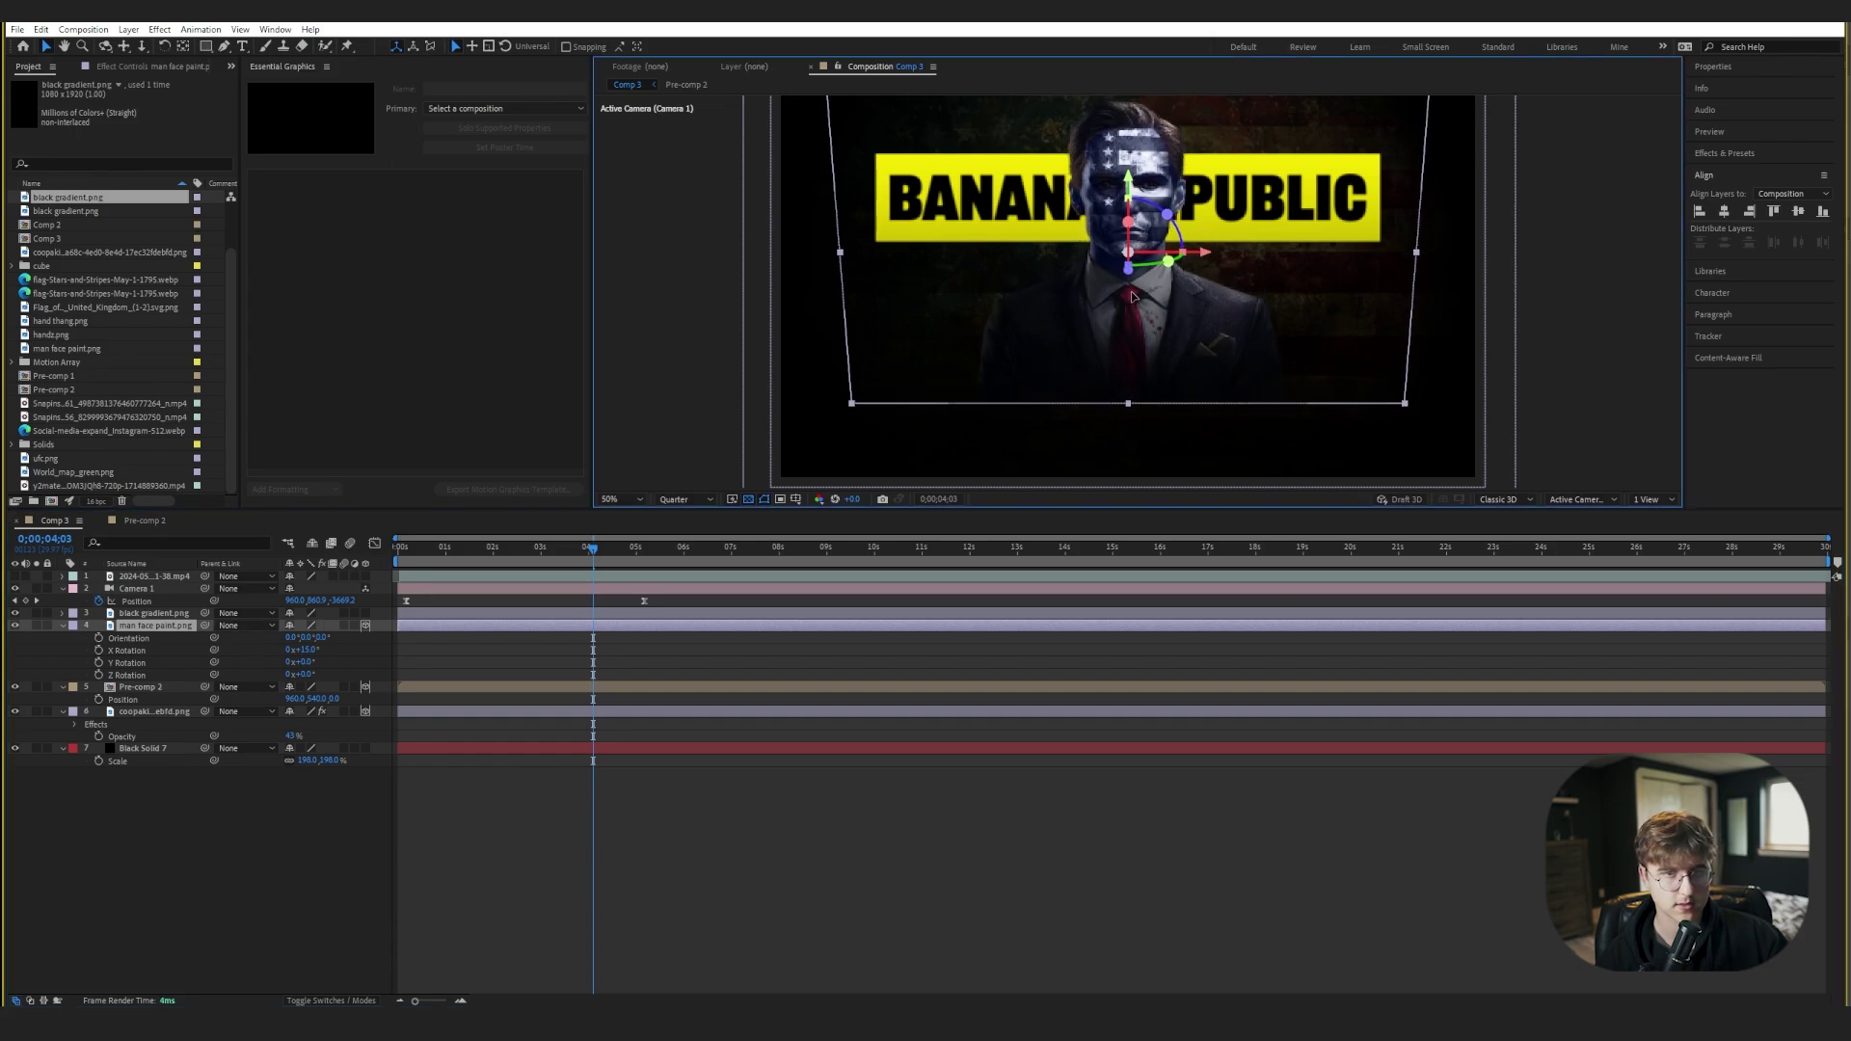
pyautogui.moveTo(569, 552); pyautogui.dragTo(390, 573)
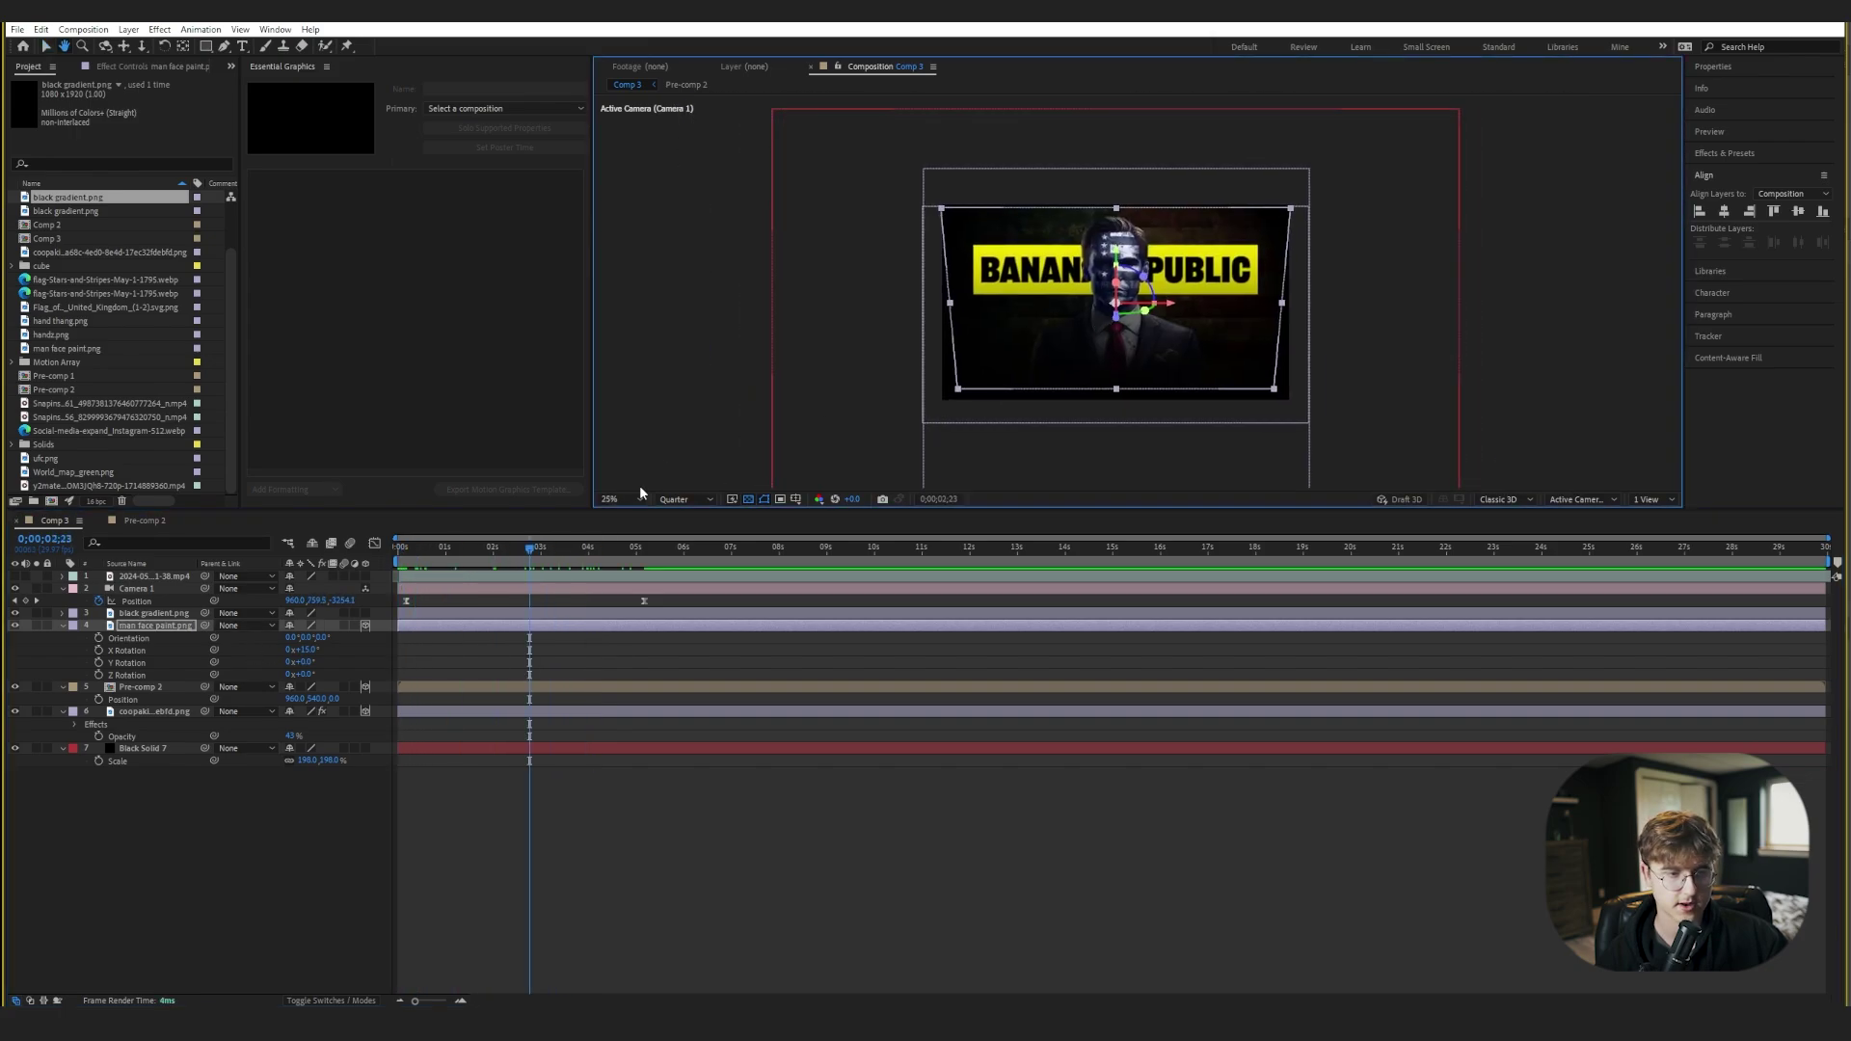
pyautogui.moveTo(552, 547); pyautogui.dragTo(663, 547)
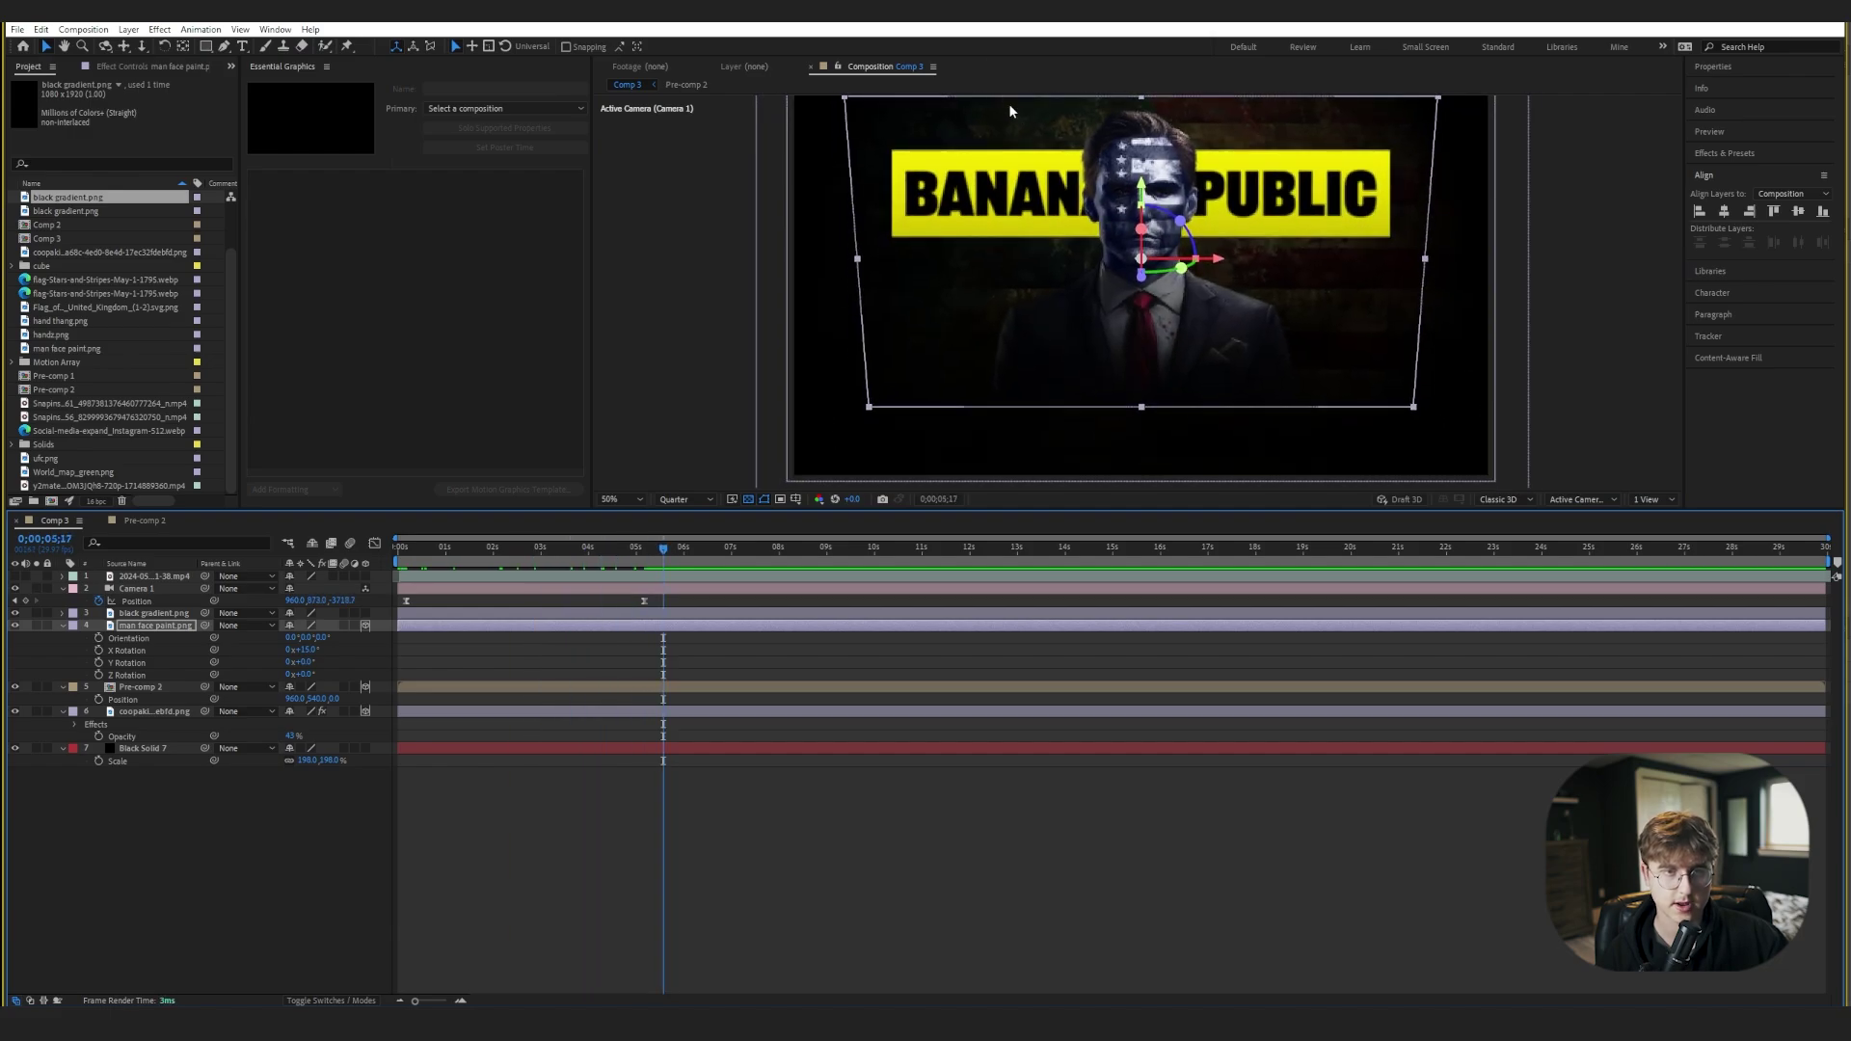
pyautogui.click(964, 197)
pyautogui.scroll(2, 1051, 196)
pyautogui.click(14, 577)
pyautogui.moveTo(512, 547)
pyautogui.mouseDown()
pyautogui.moveTo(528, 550)
pyautogui.moveTo(479, 552)
pyautogui.moveTo(540, 566)
pyautogui.moveTo(495, 566)
pyautogui.moveTo(510, 567)
pyautogui.mouseUp()
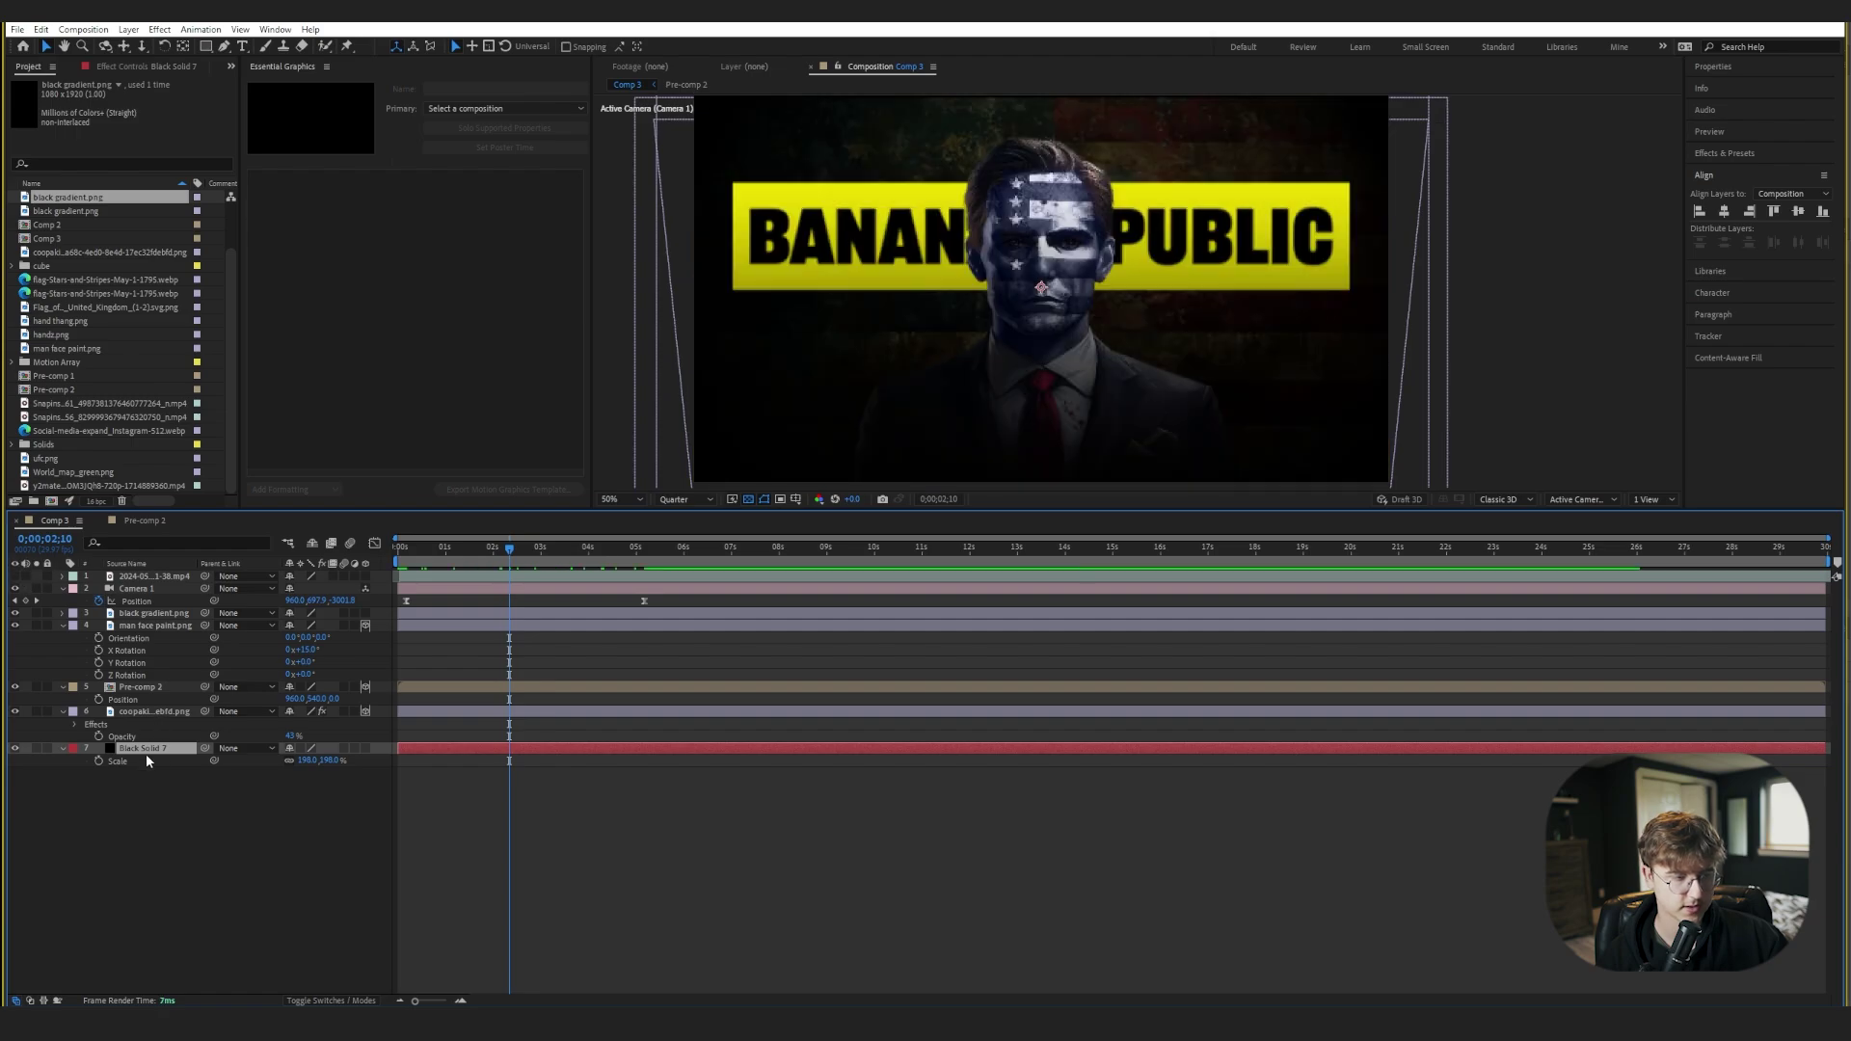
# - Duplicate Black Solid 7, place the copy between black gradient.png and man face paint.png, and reduce its opacity to about 20%
pyautogui.hotkey('ctrl', 'd')
pyautogui.moveTo(153, 750); pyautogui.dragTo(135, 627)
pyautogui.press('t')
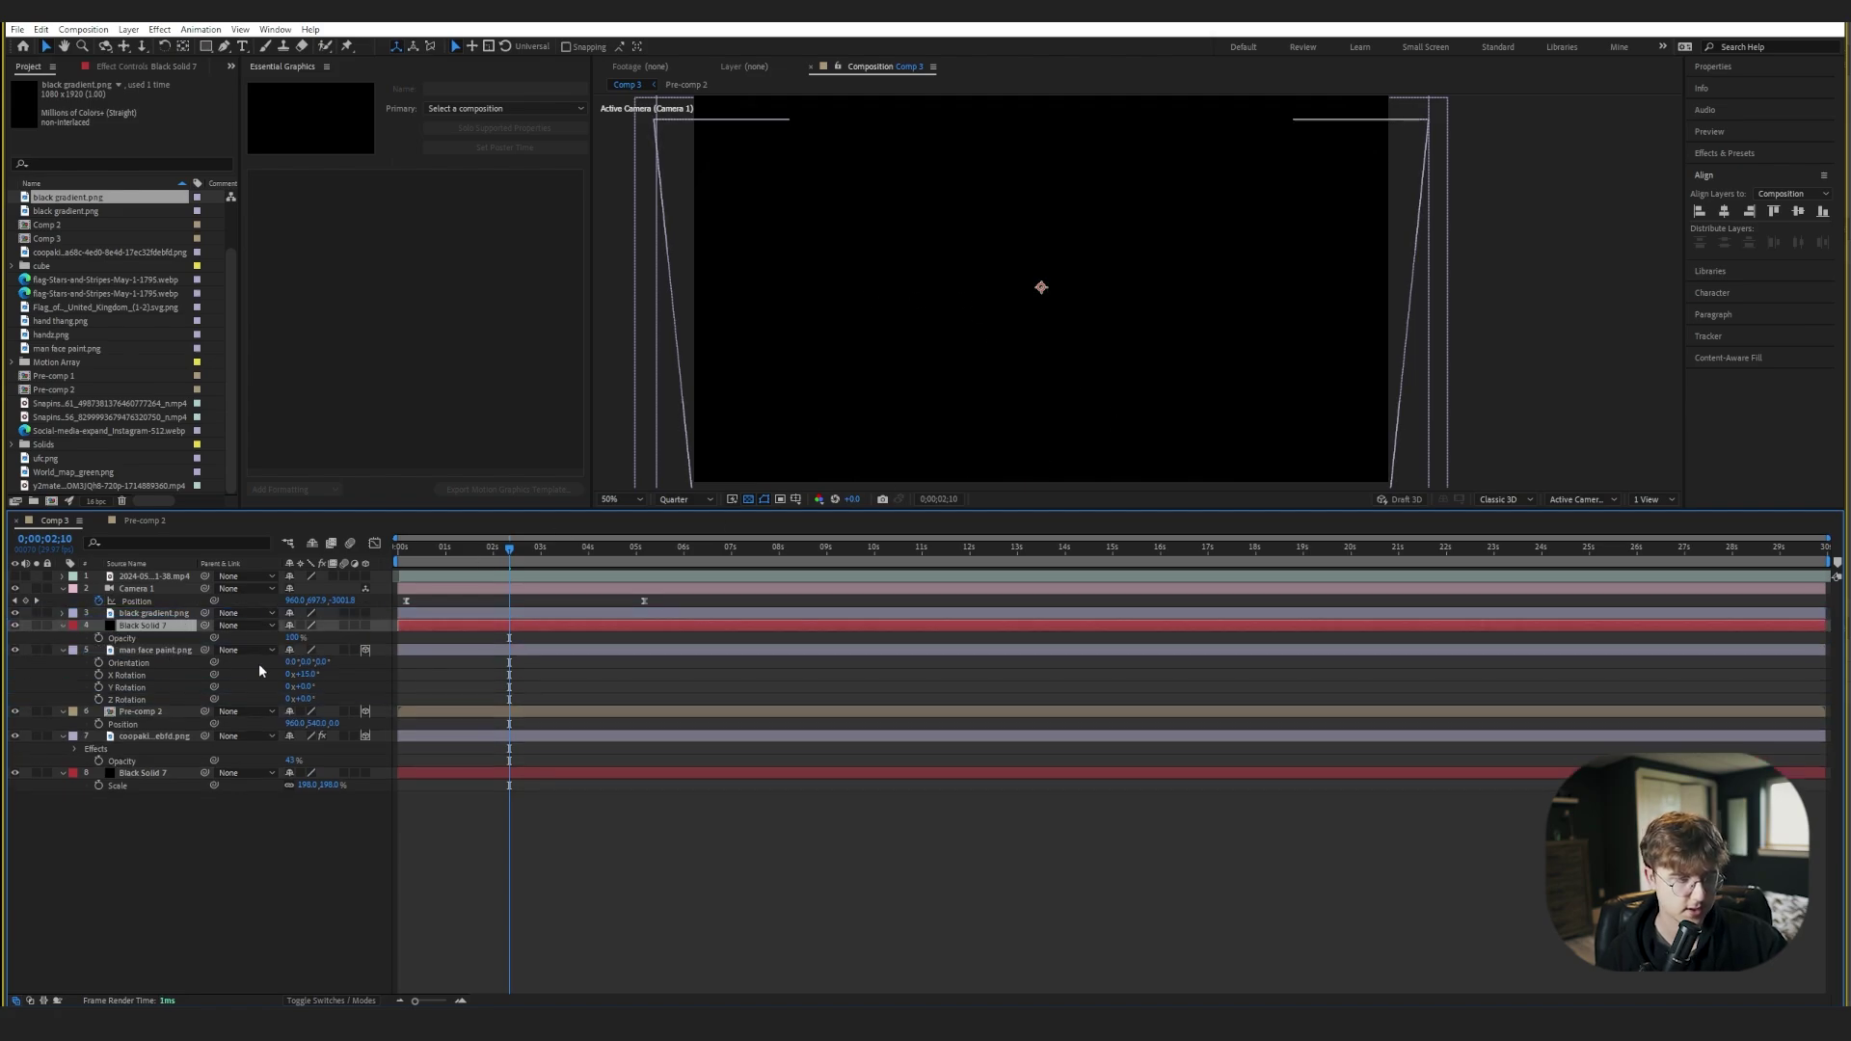
pyautogui.moveTo(295, 642); pyautogui.dragTo(229, 652)
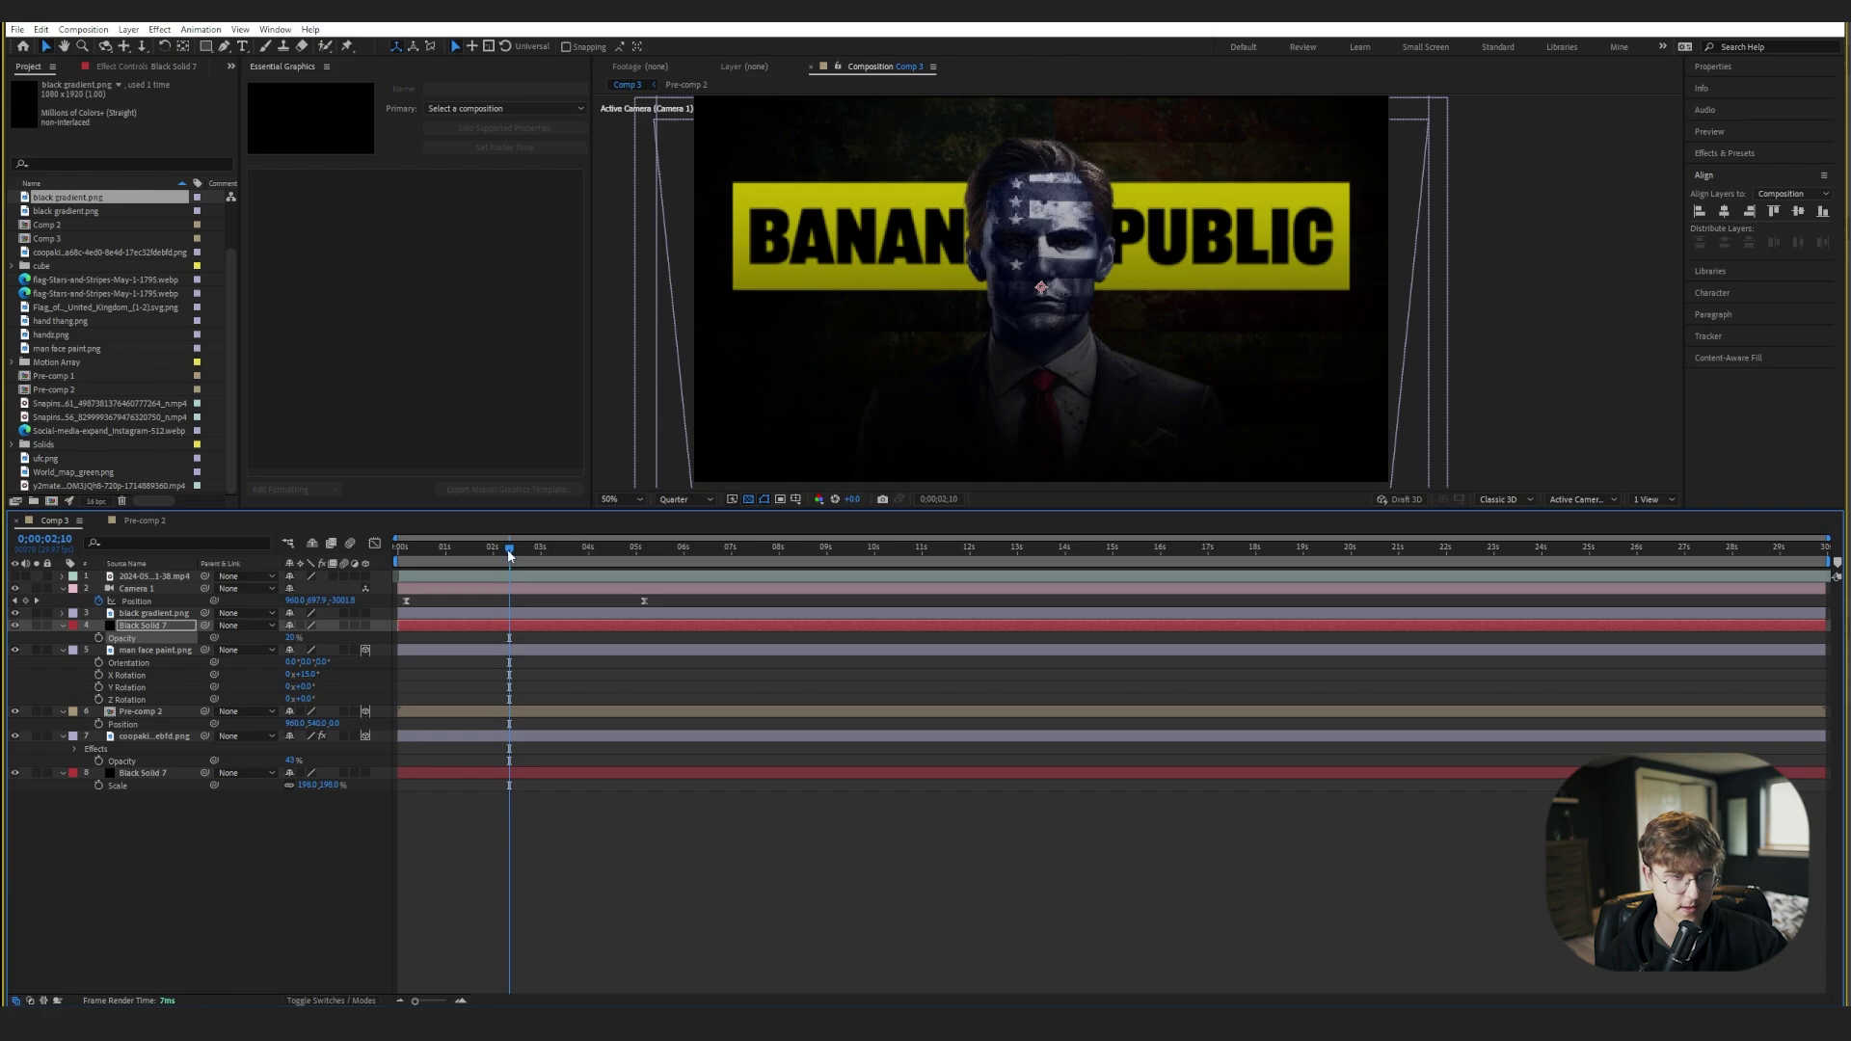
# - Using the reference for timing, keyframe the upper Black Solid 7's Opacity from 0% at 0;00;02;04 up to its dimming level at 0;00;02;21
pyautogui.moveTo(510, 554)
pyautogui.mouseDown()
pyautogui.moveTo(533, 554)
pyautogui.moveTo(500, 557)
pyautogui.mouseUp()
pyautogui.click(15, 578)
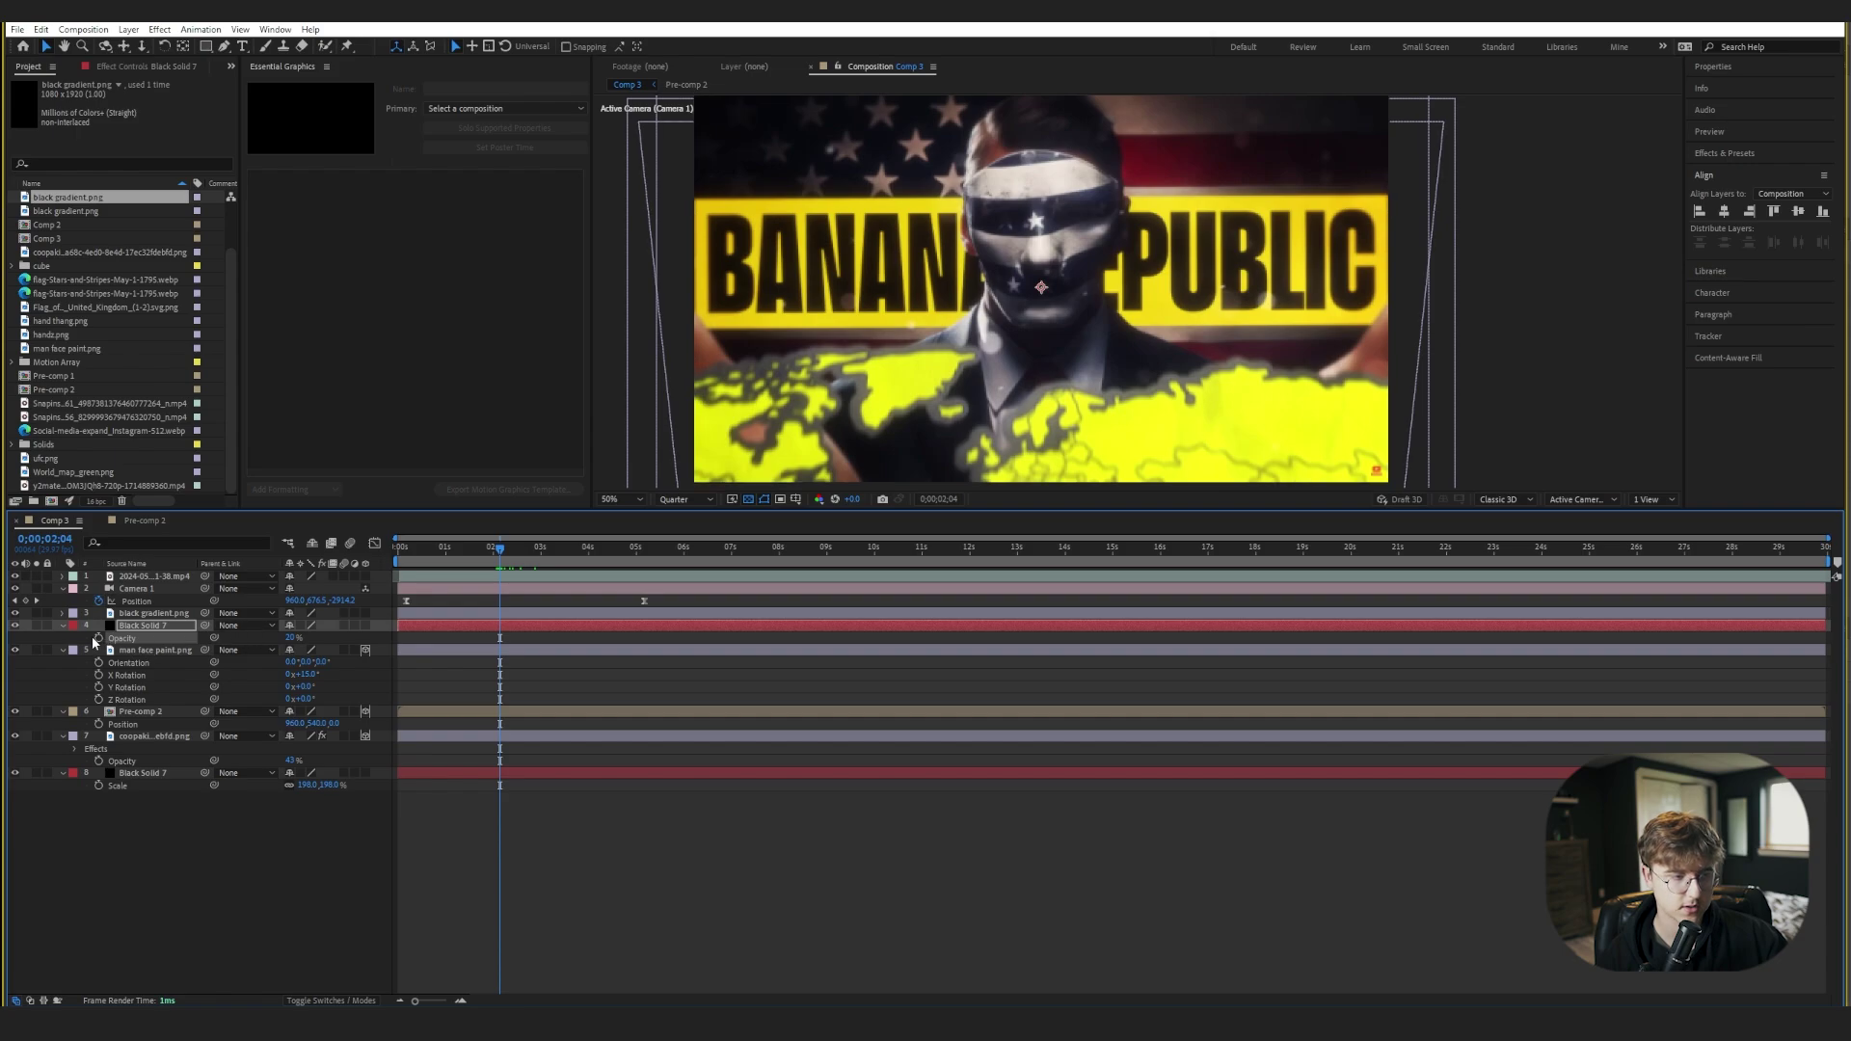
pyautogui.click(98, 638)
pyautogui.click(532, 548)
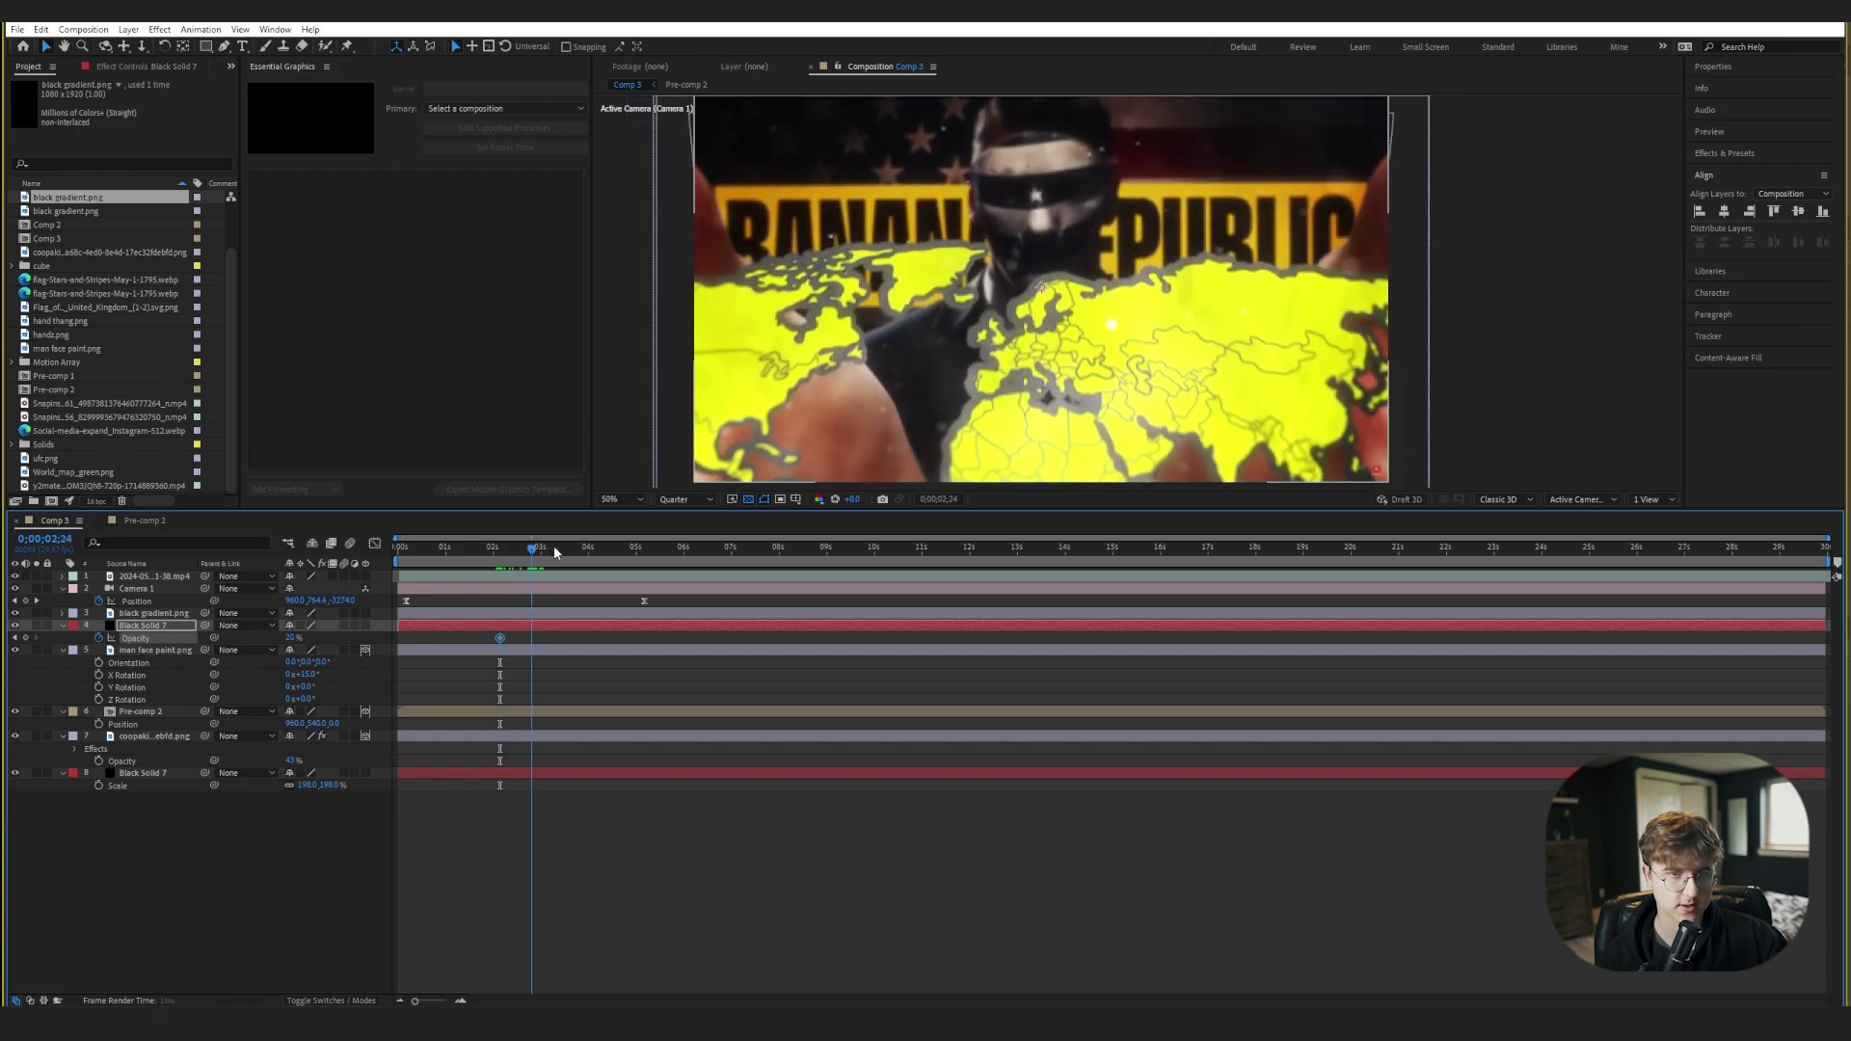
pyautogui.moveTo(554, 551)
pyautogui.mouseDown()
pyautogui.moveTo(575, 551)
pyautogui.moveTo(506, 555)
pyautogui.moveTo(524, 560)
pyautogui.mouseUp()
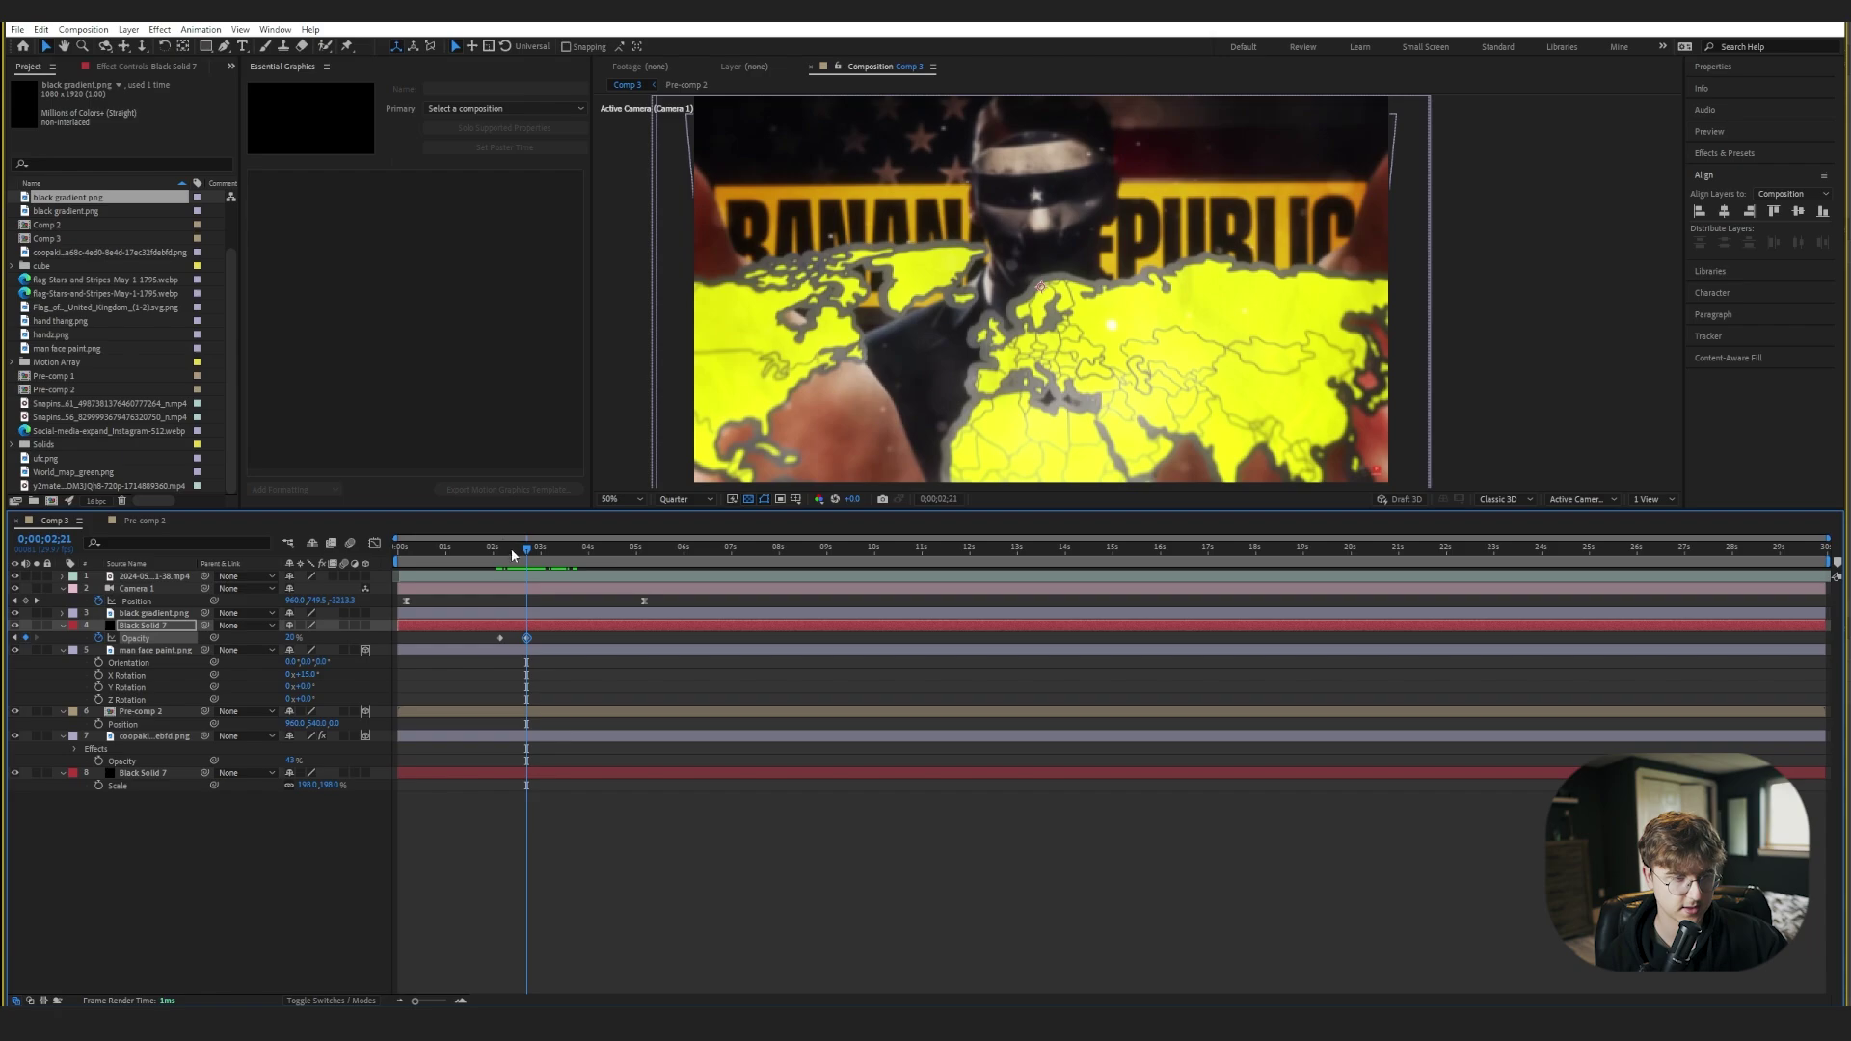
pyautogui.moveTo(512, 554); pyautogui.dragTo(501, 558)
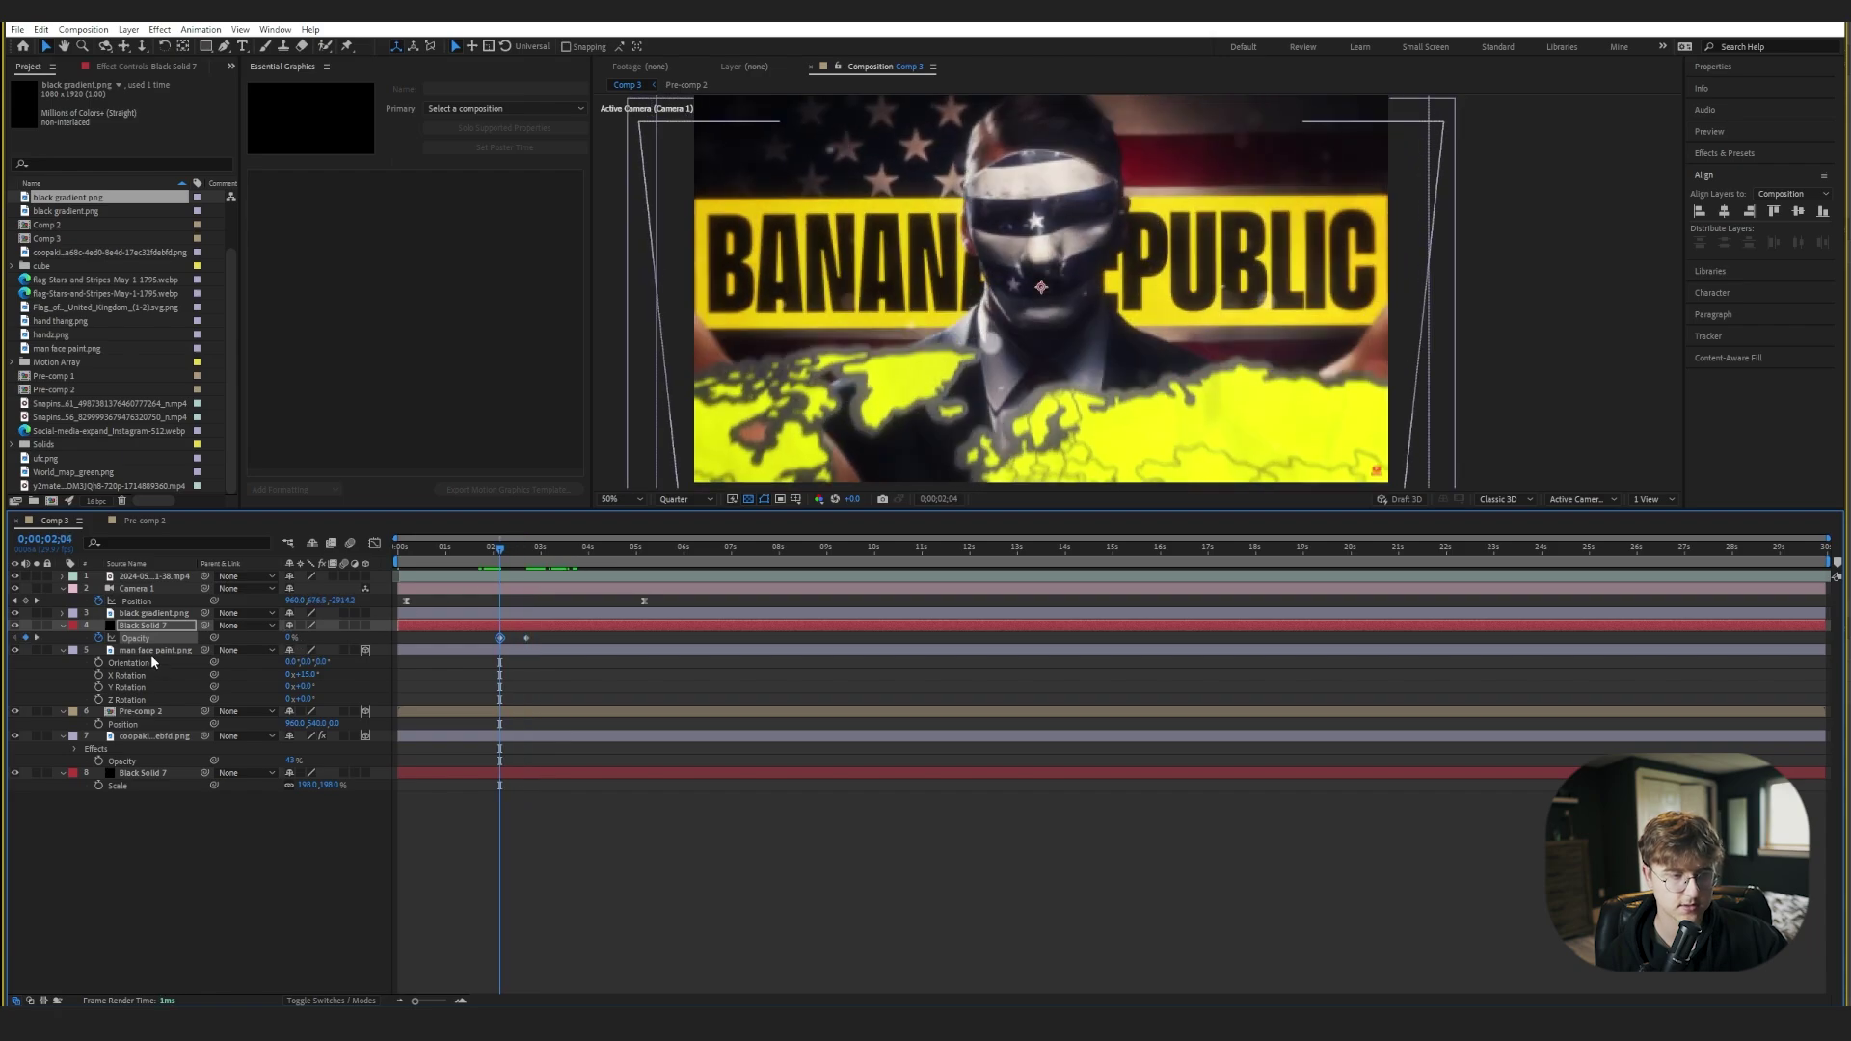
pyautogui.press('k')
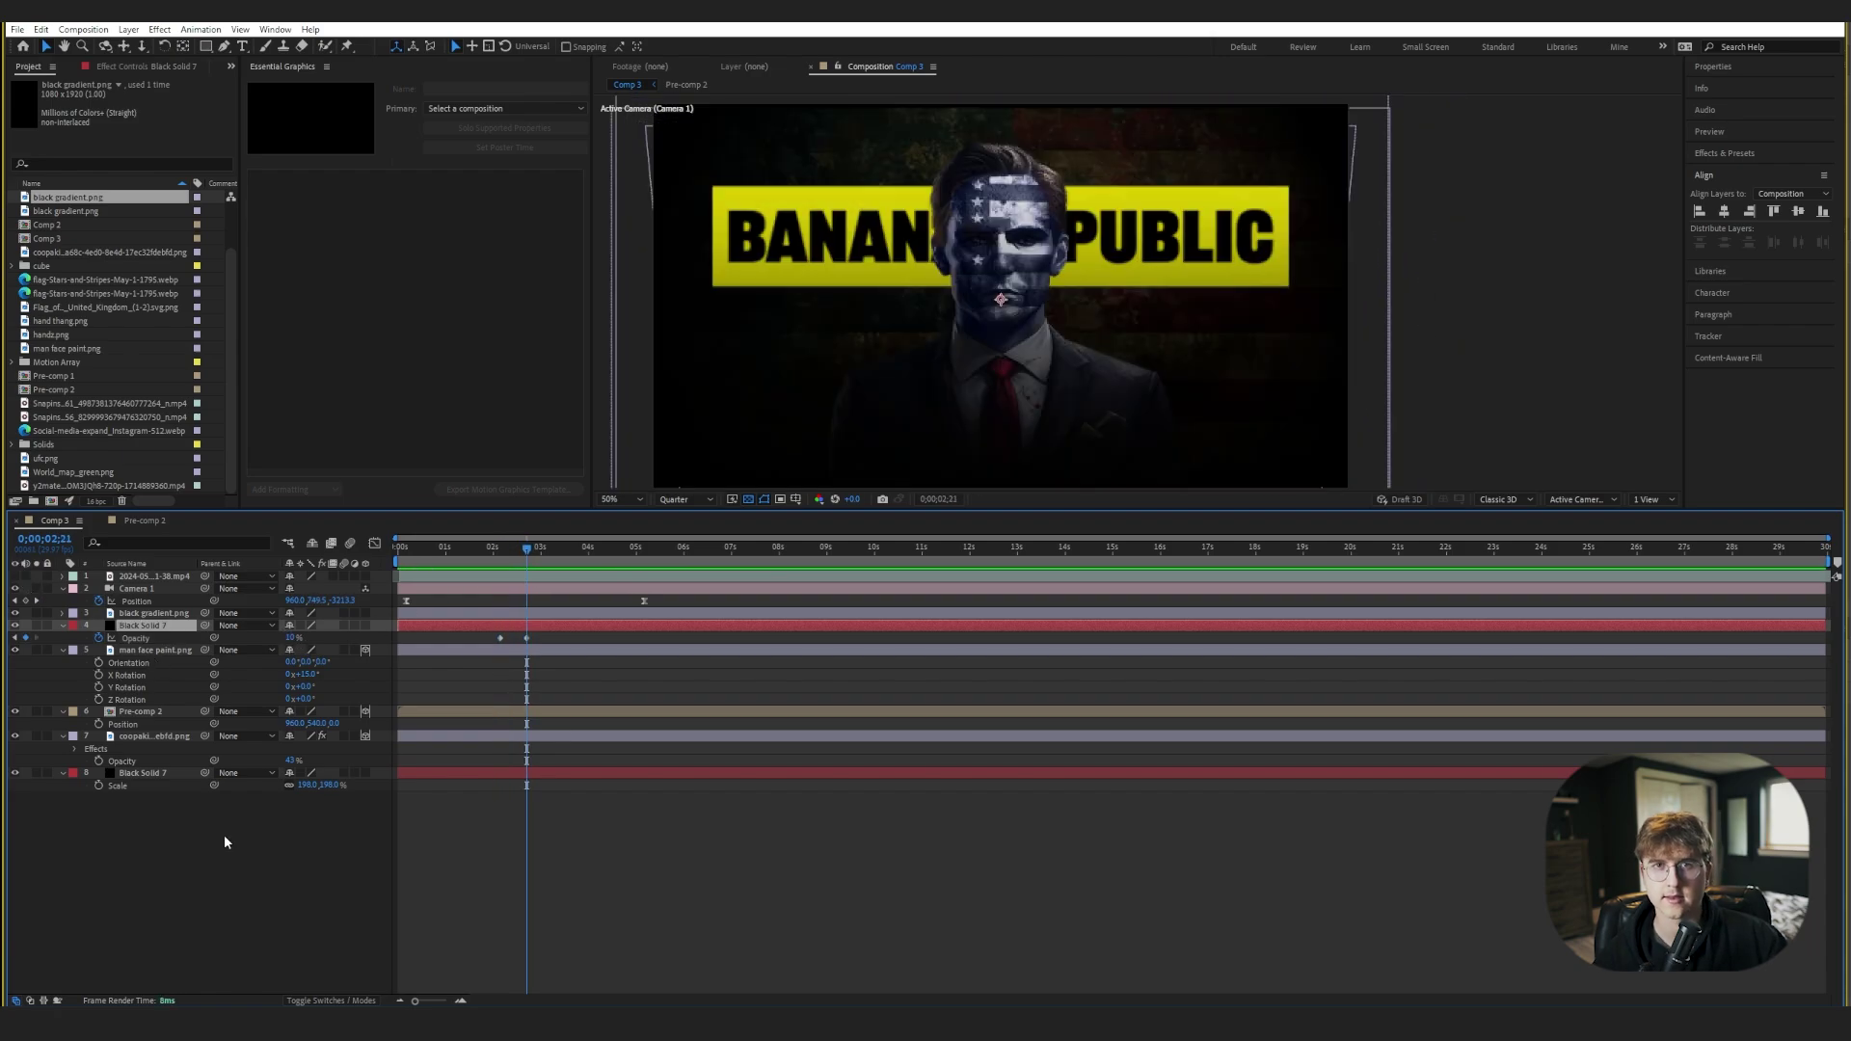
# - Create an adjustment layer, place it directly above Camera 1 and apply Deep Glow to it
pyautogui.rightClick(177, 879)
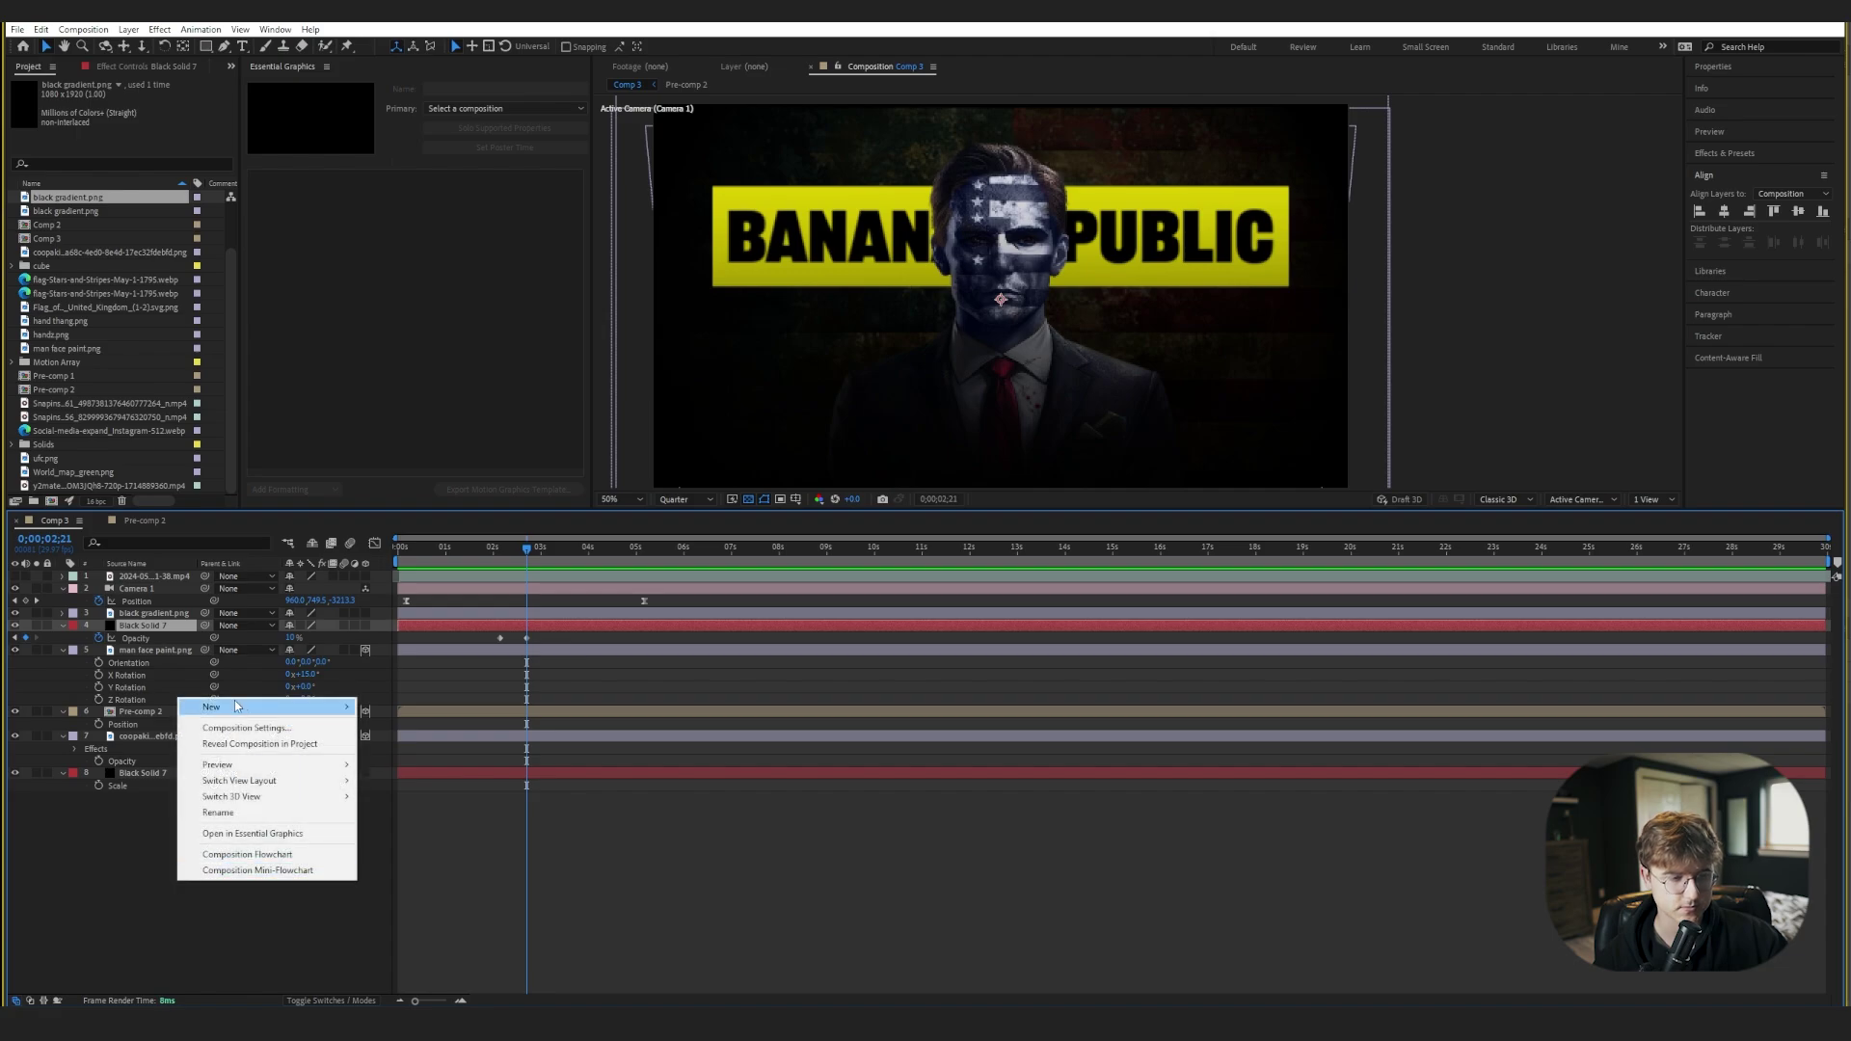
pyautogui.moveTo(289, 707)
pyautogui.click(412, 822)
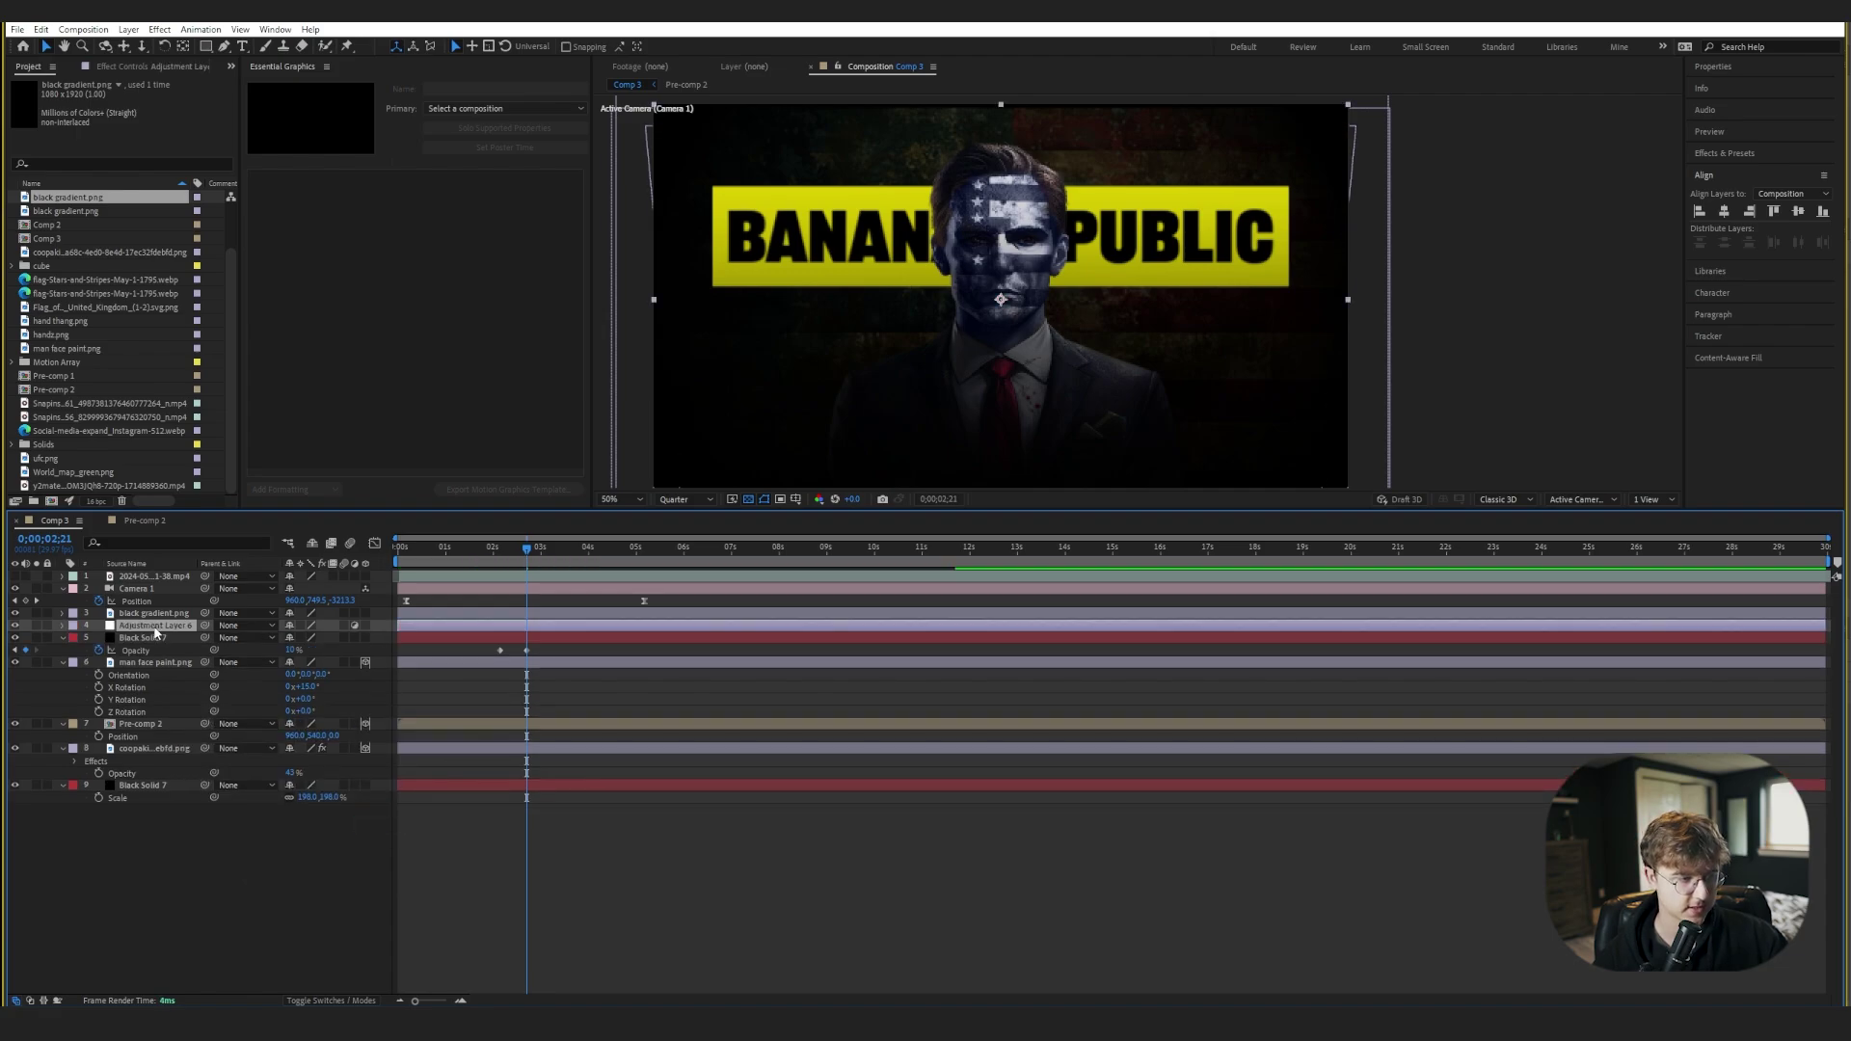
pyautogui.moveTo(138, 589); pyautogui.dragTo(136, 587)
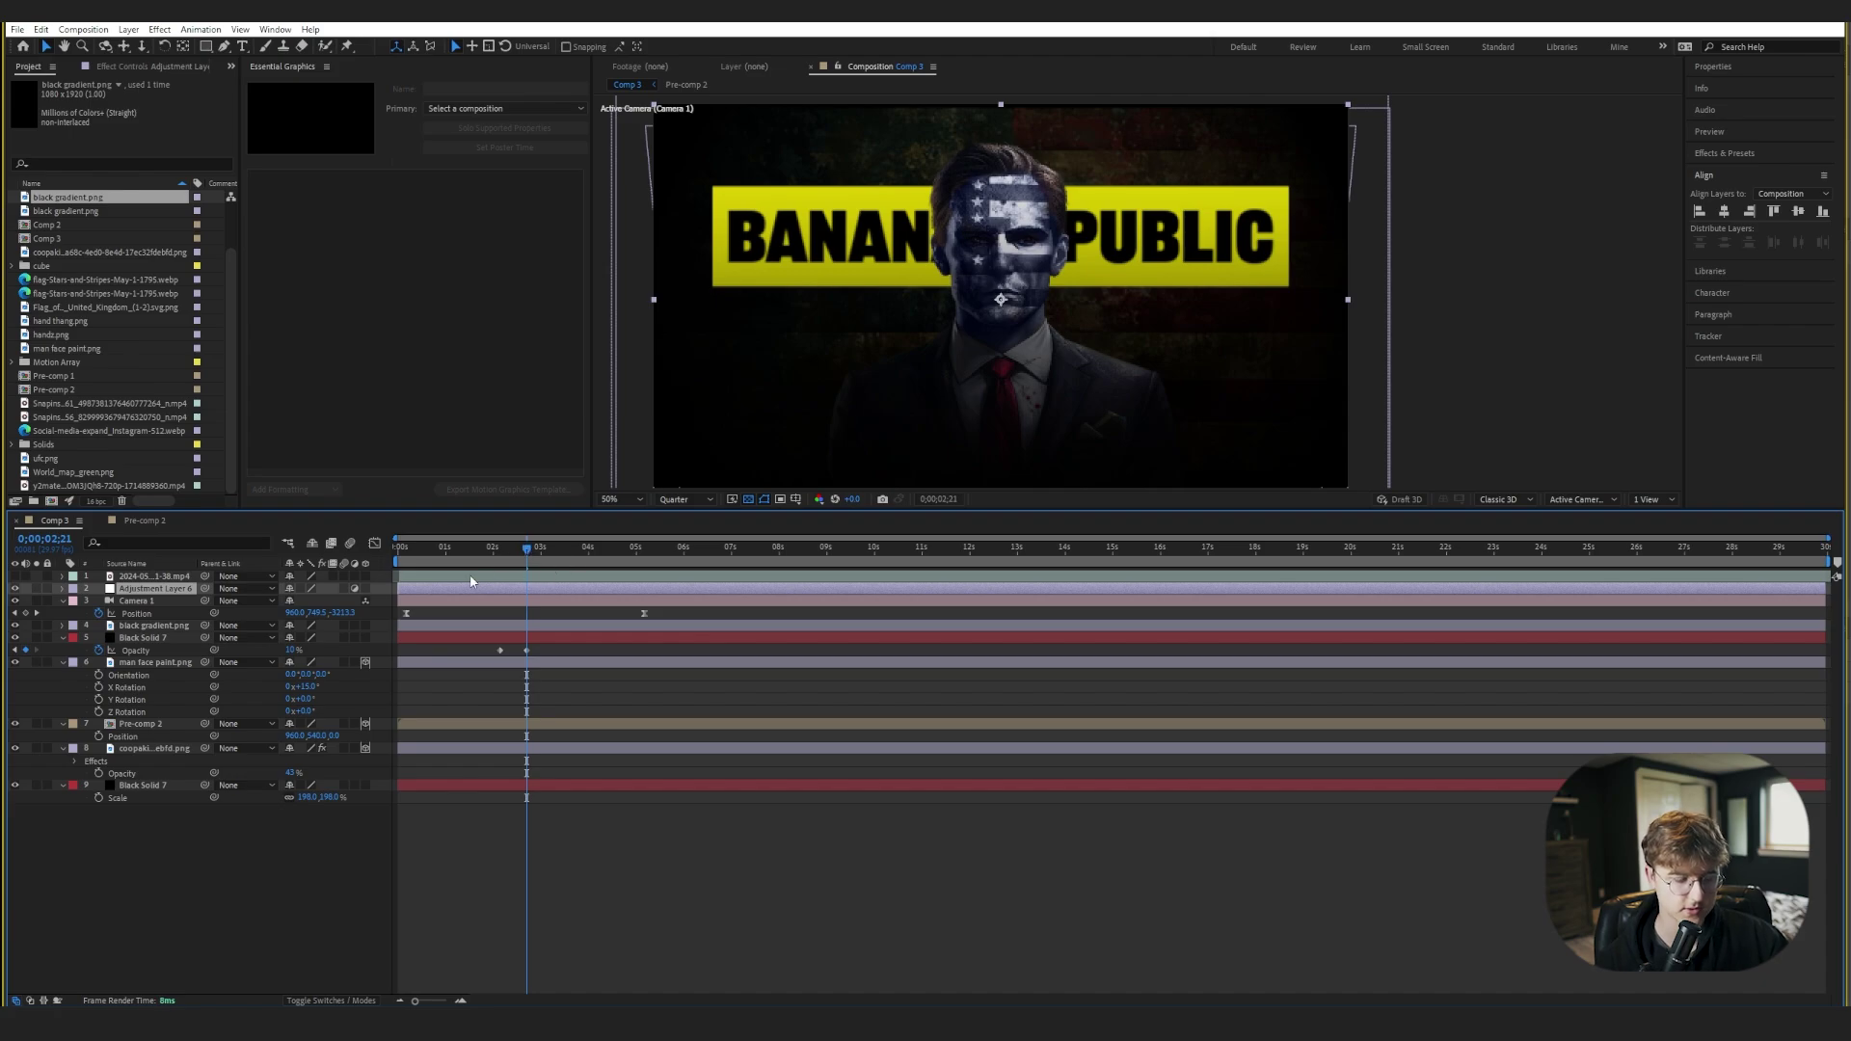
pyautogui.hotkey('ctrl', 'space')
pyautogui.write('deep')
pyautogui.press('Return')
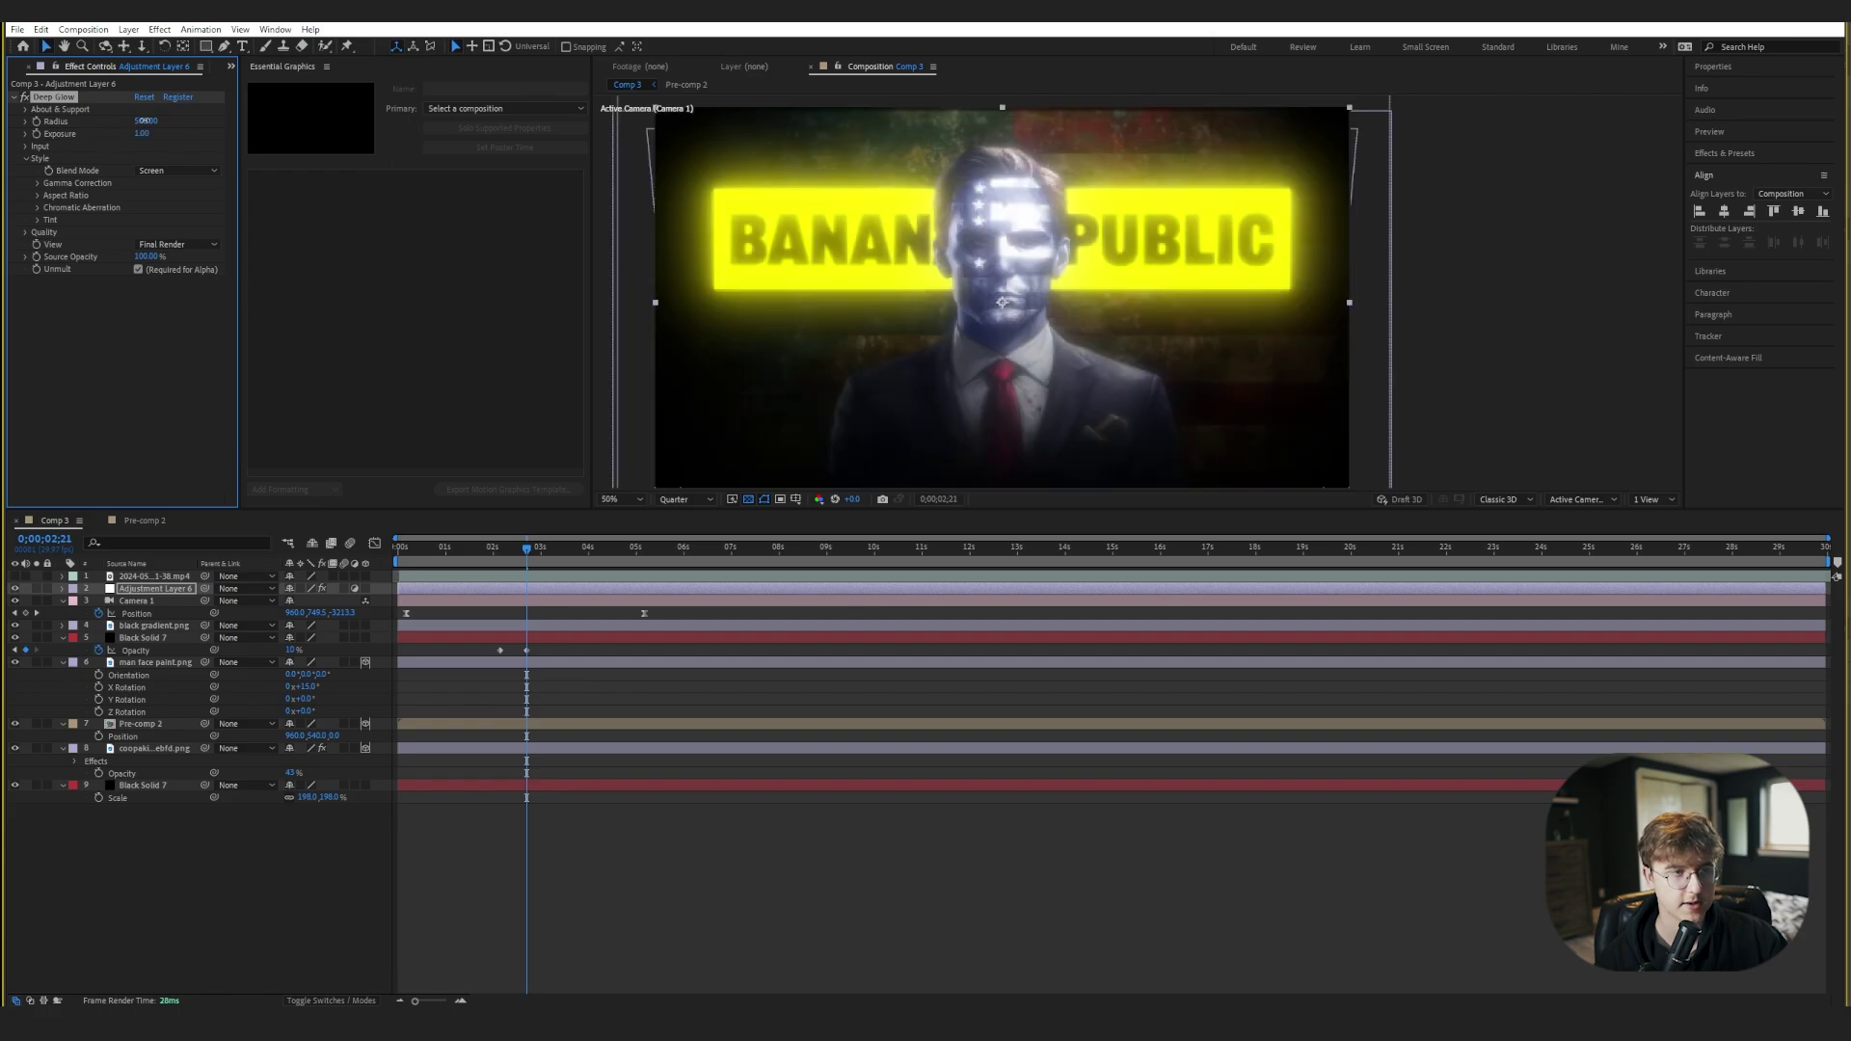
# - Reduce Deep Glow's Radius and set its Exposure to 0.15 for a subtle glow
pyautogui.moveTo(145, 120); pyautogui.dragTo(102, 142)
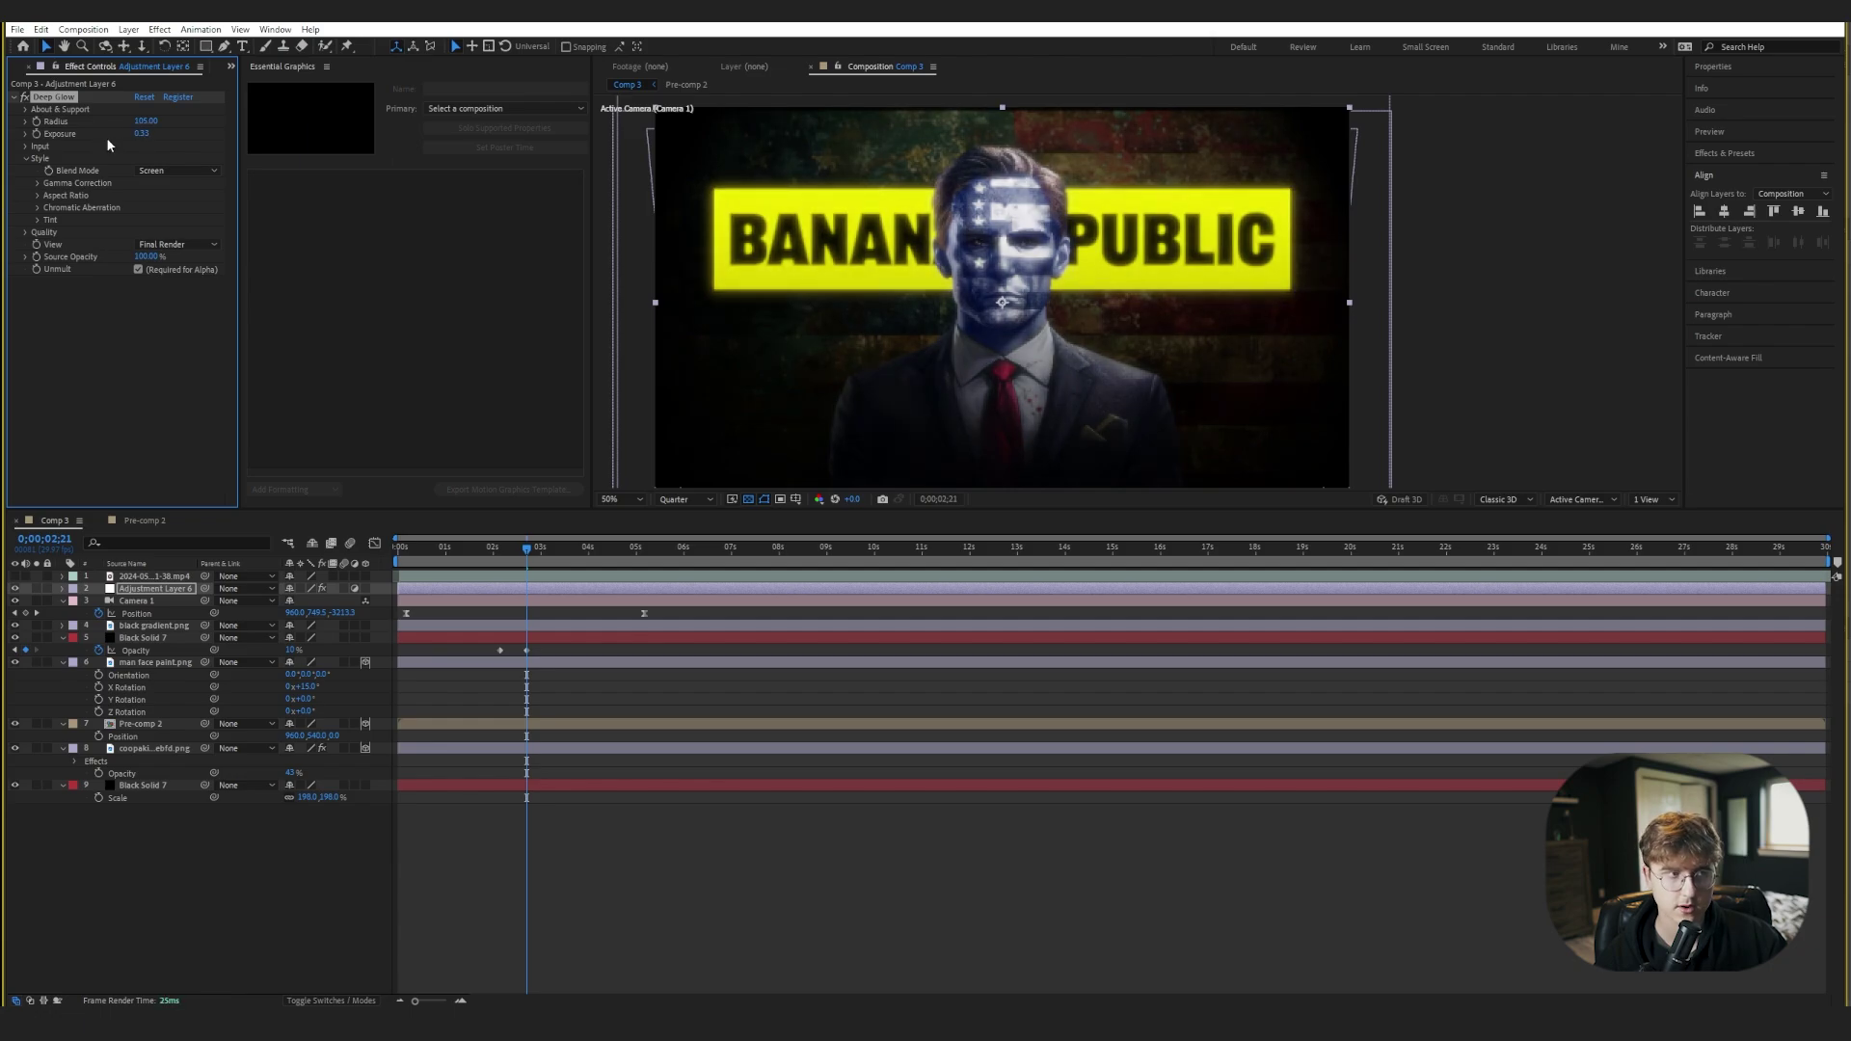
pyautogui.moveTo(137, 122); pyautogui.dragTo(117, 130)
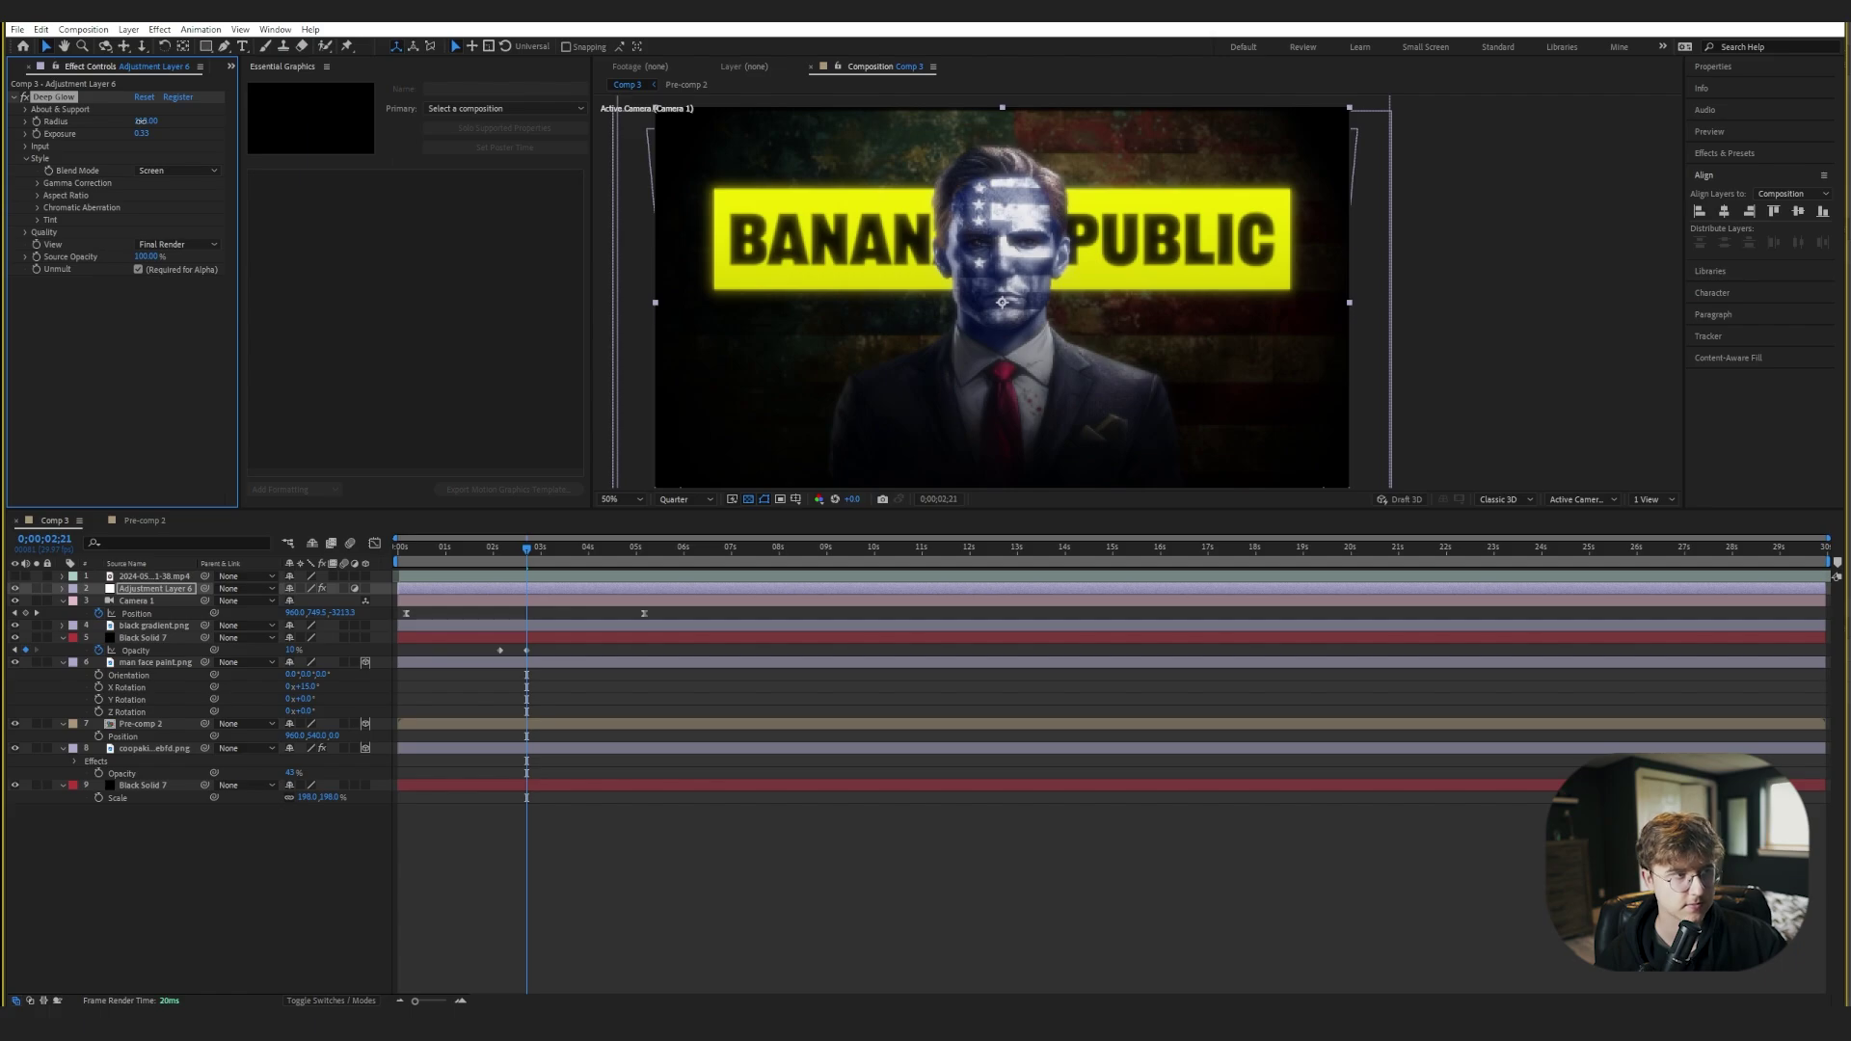
pyautogui.click(141, 134)
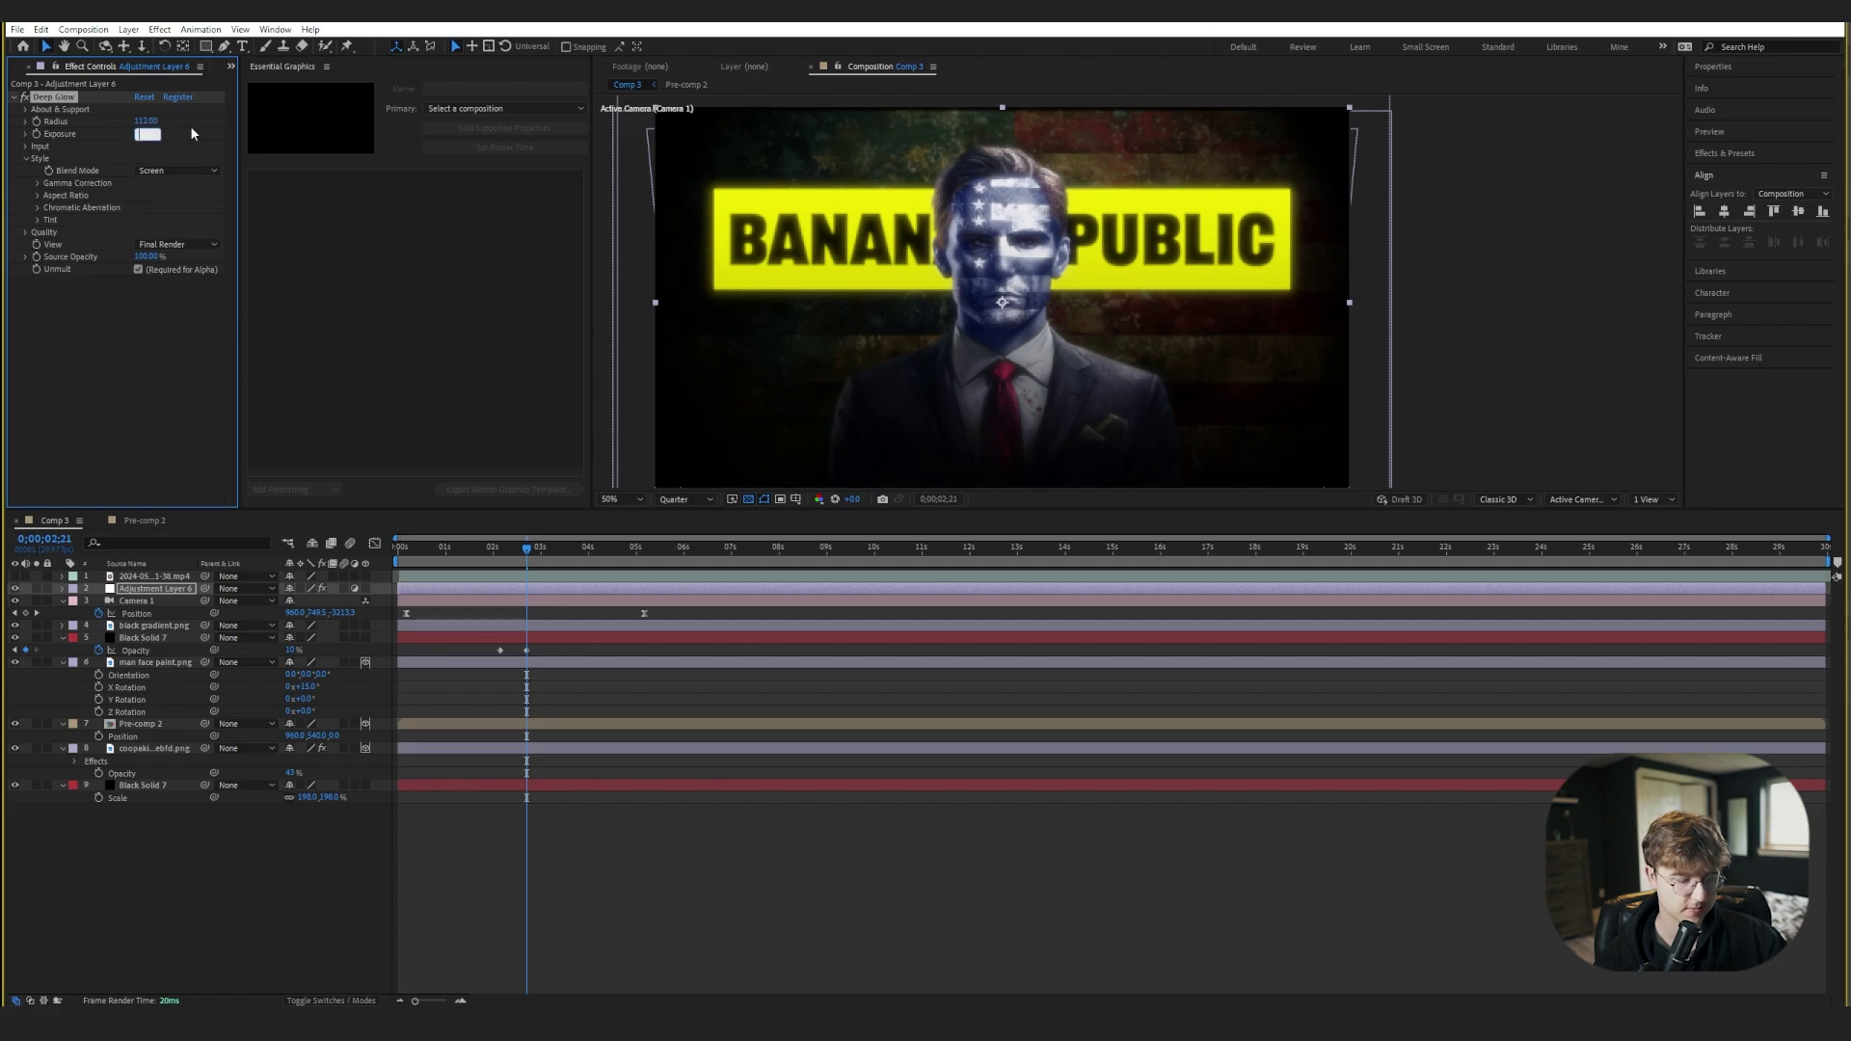
pyautogui.write('.15')
pyautogui.press('Return')
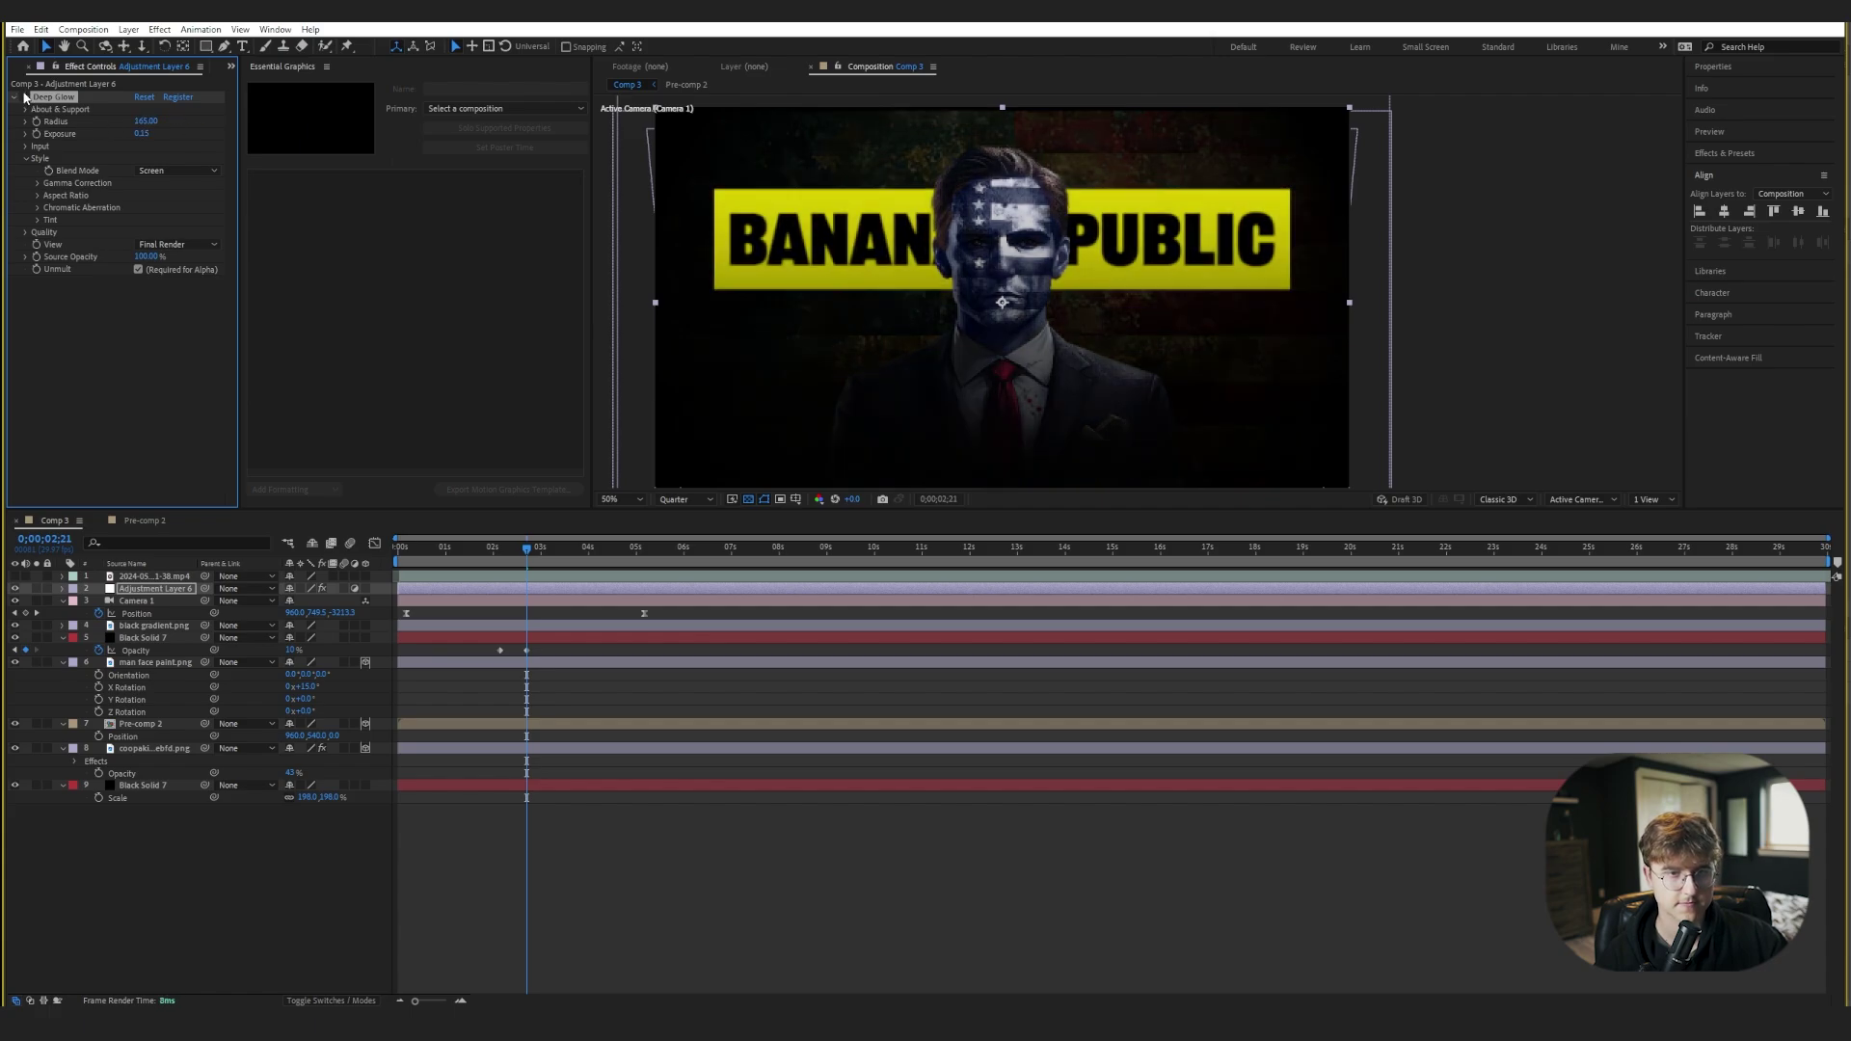
# - Adjust the depth and scale of man face paint.png, raise it slightly in the frame and preview the result
pyautogui.scroll(-2, 1030, 307)
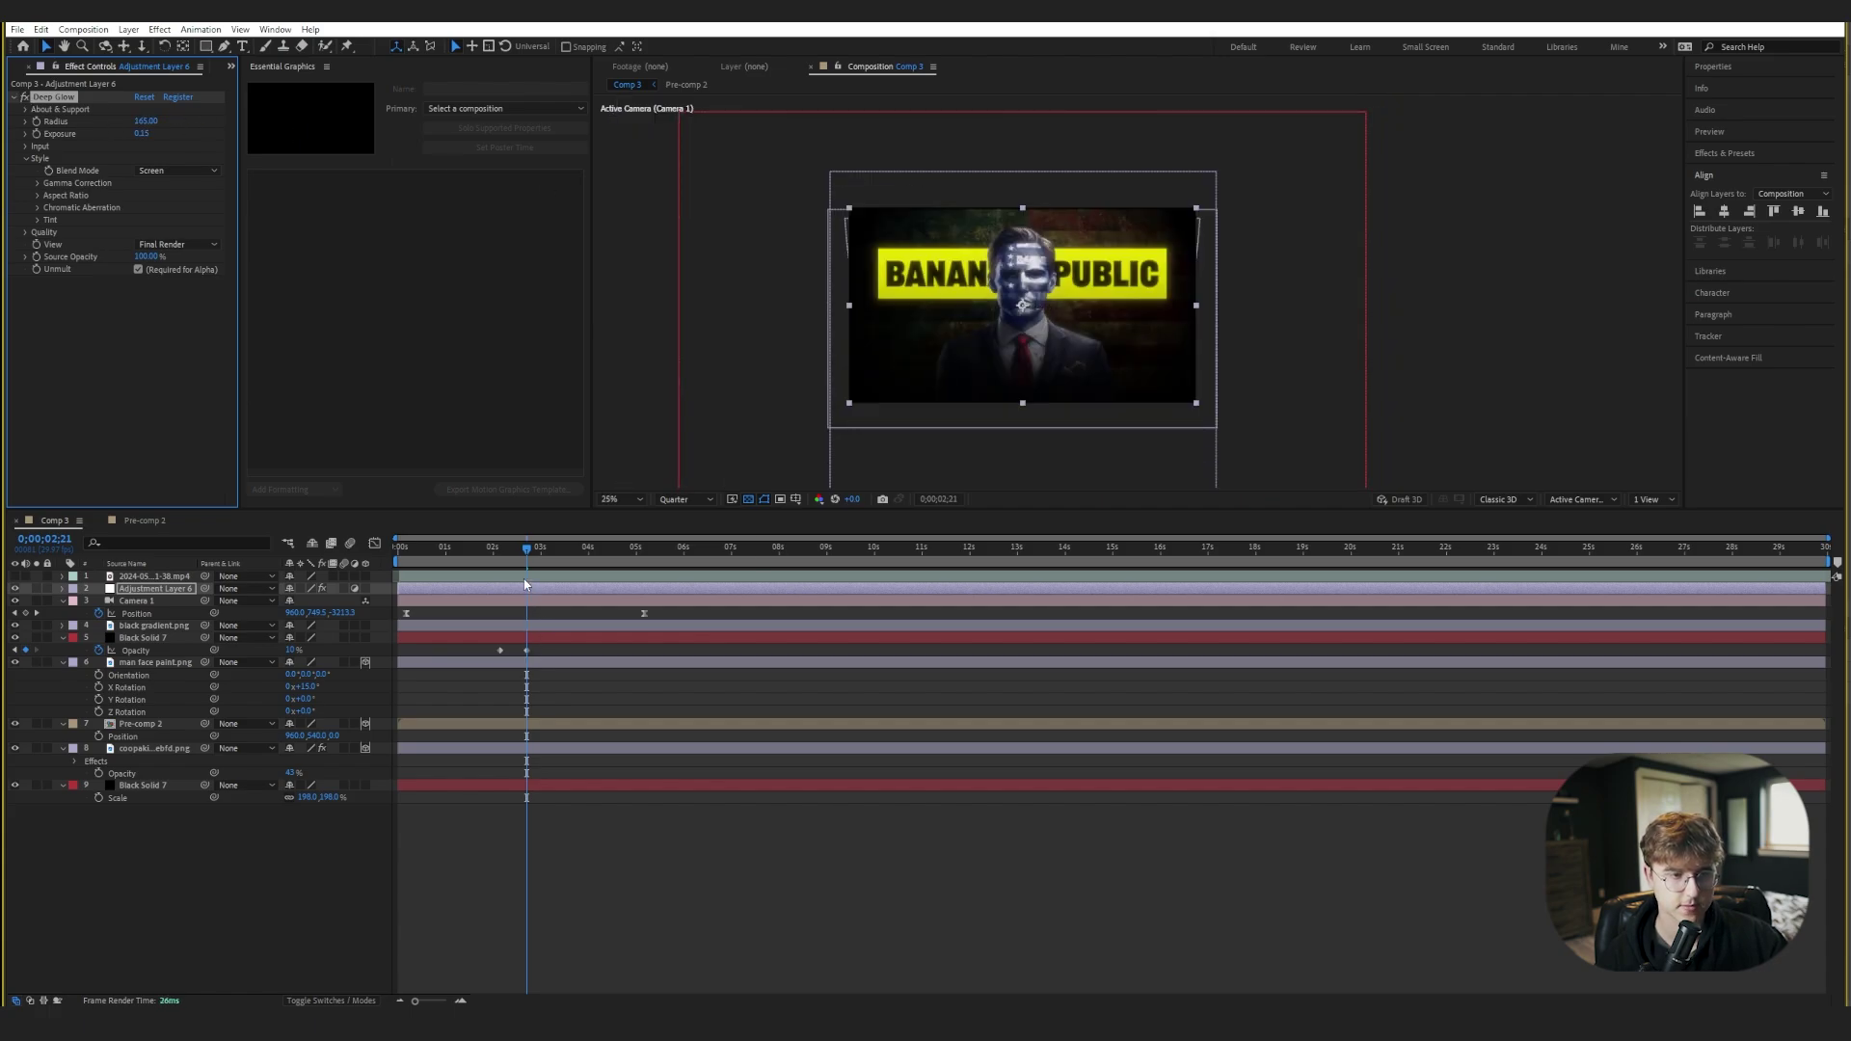
pyautogui.moveTo(528, 550)
pyautogui.mouseDown()
pyautogui.moveTo(554, 553)
pyautogui.moveTo(468, 550)
pyautogui.moveTo(553, 556)
pyautogui.moveTo(460, 553)
pyautogui.mouseUp()
pyautogui.click(155, 663)
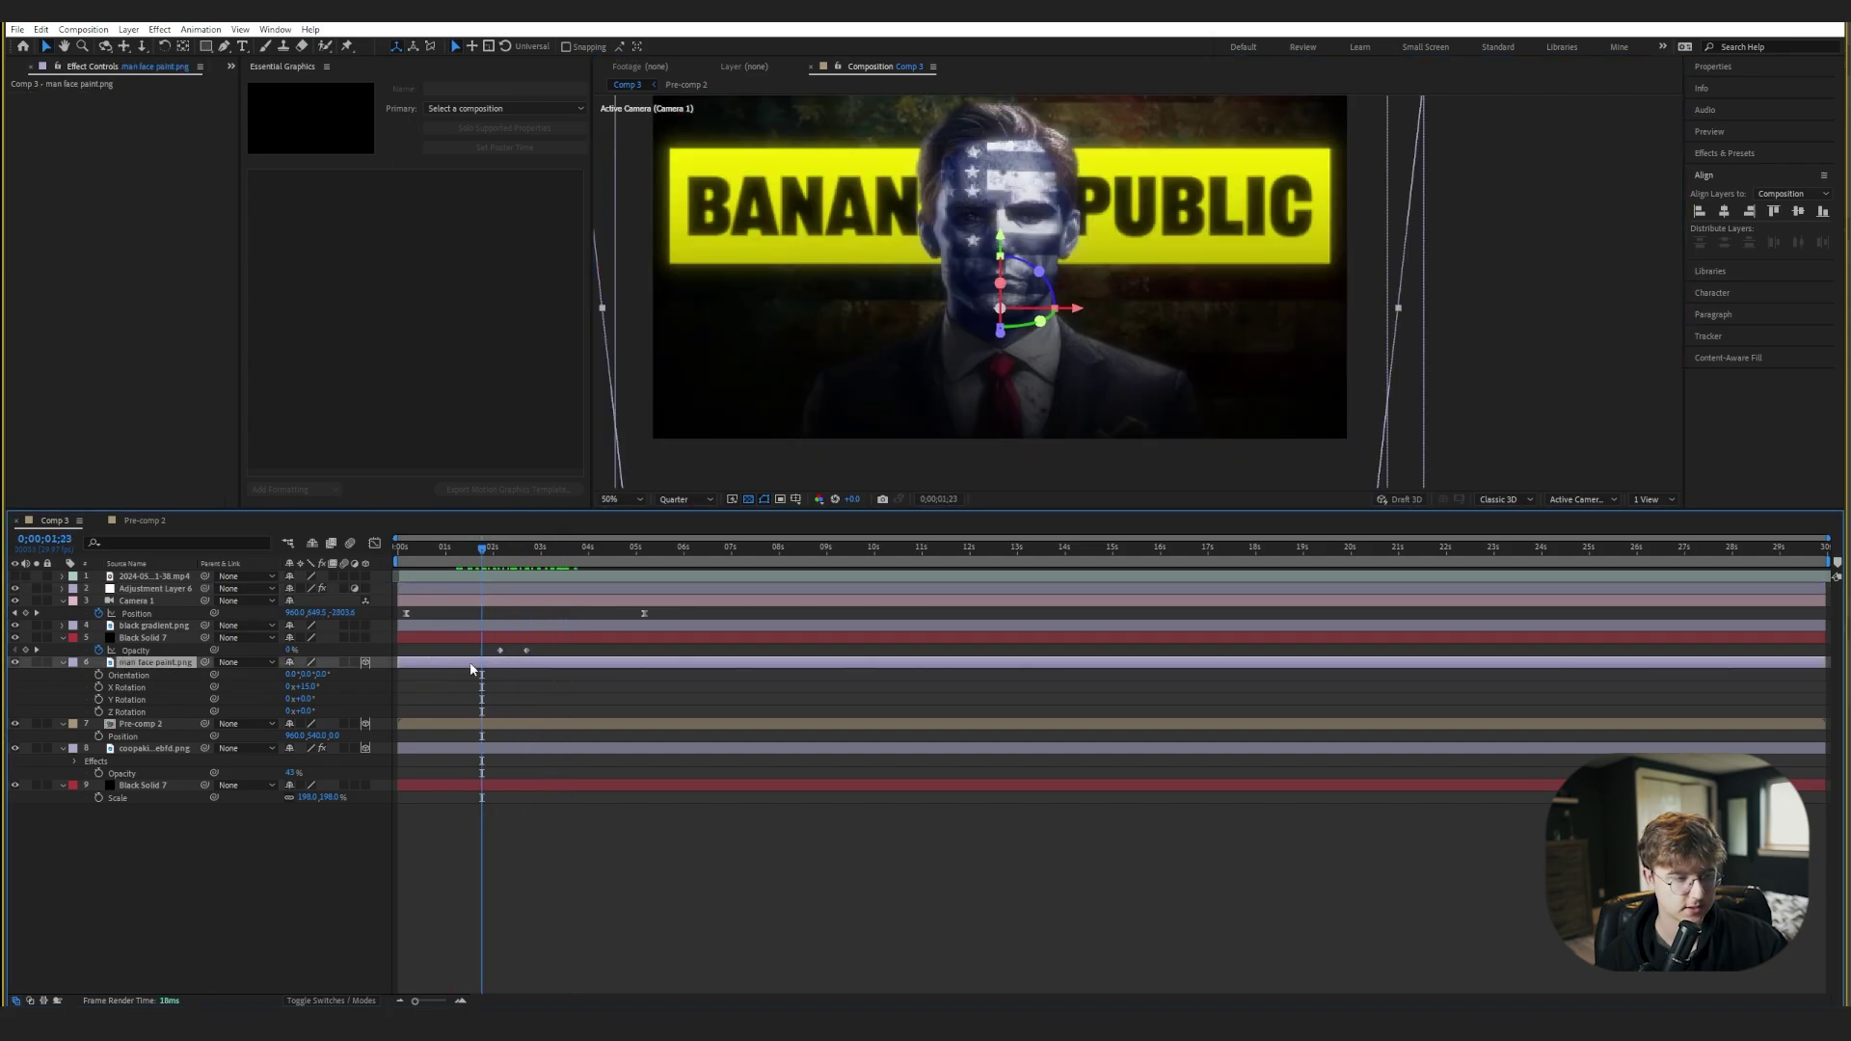
pyautogui.press('p')
pyautogui.moveTo(345, 677); pyautogui.dragTo(331, 675)
pyautogui.press('s')
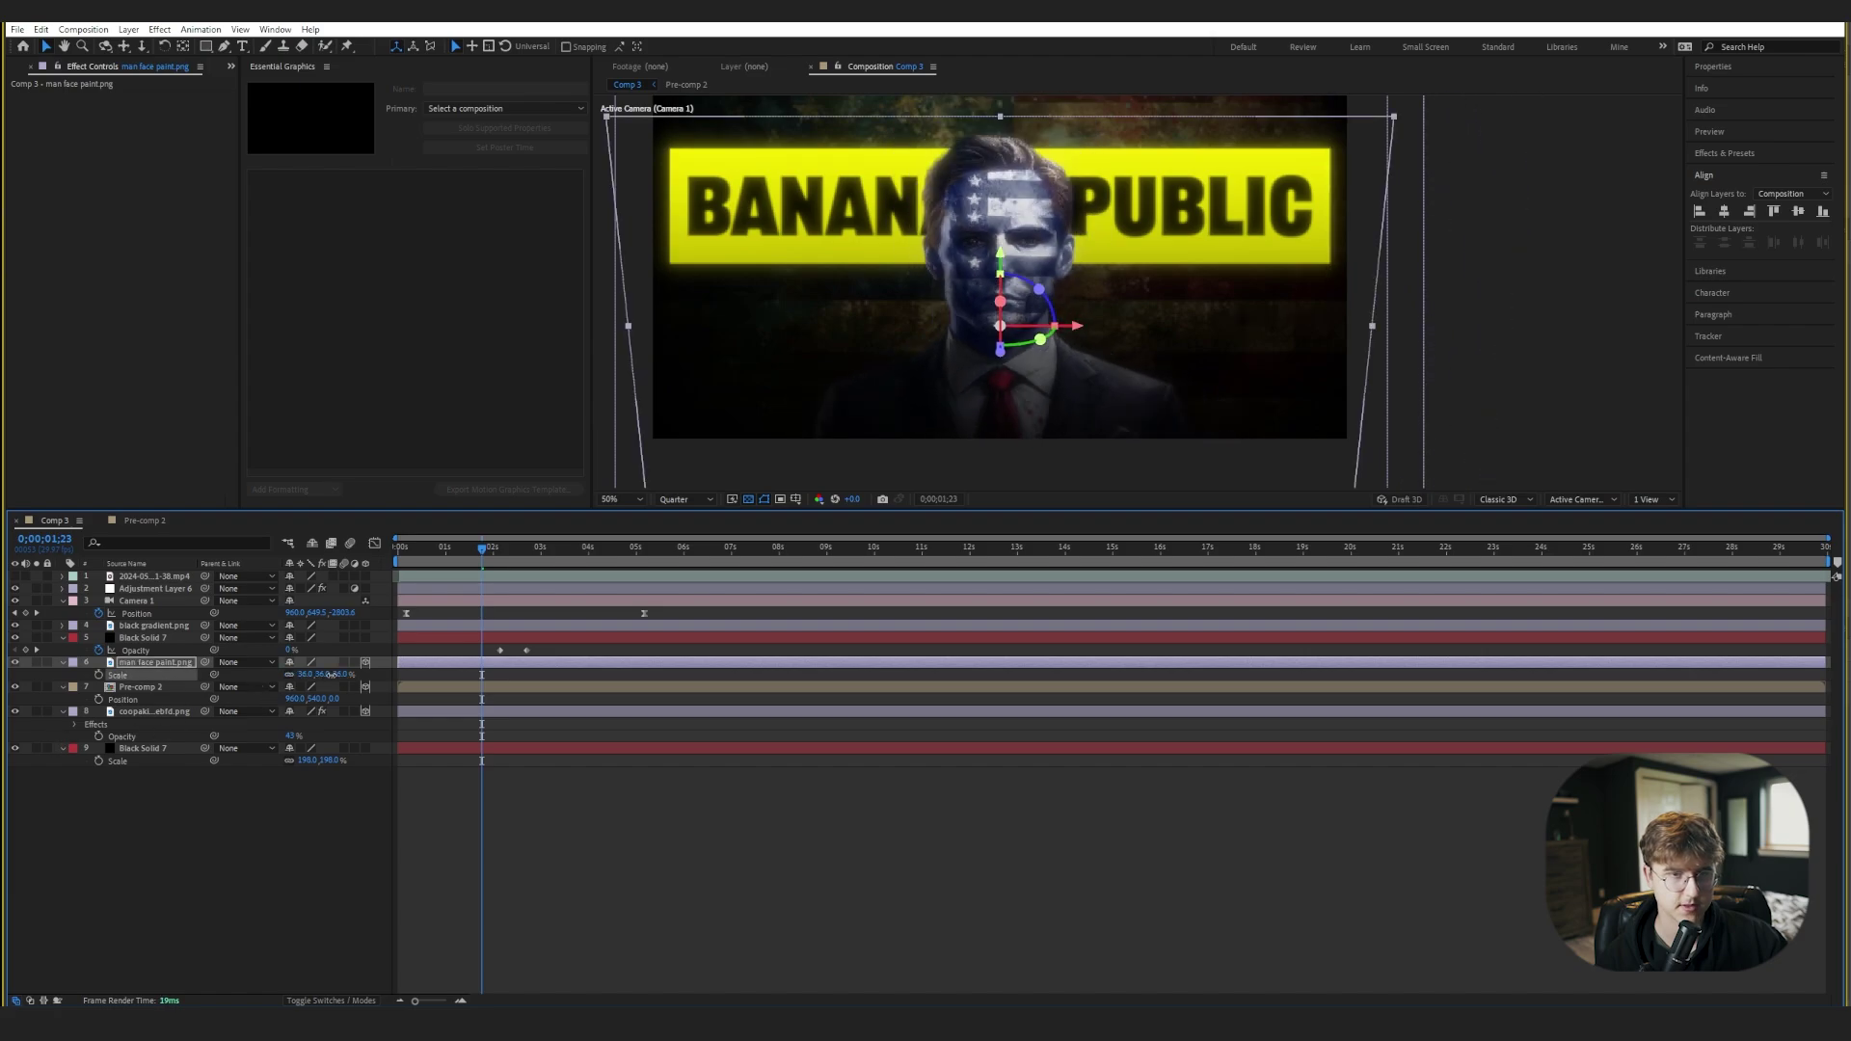
pyautogui.moveTo(999, 255); pyautogui.dragTo(1000, 233)
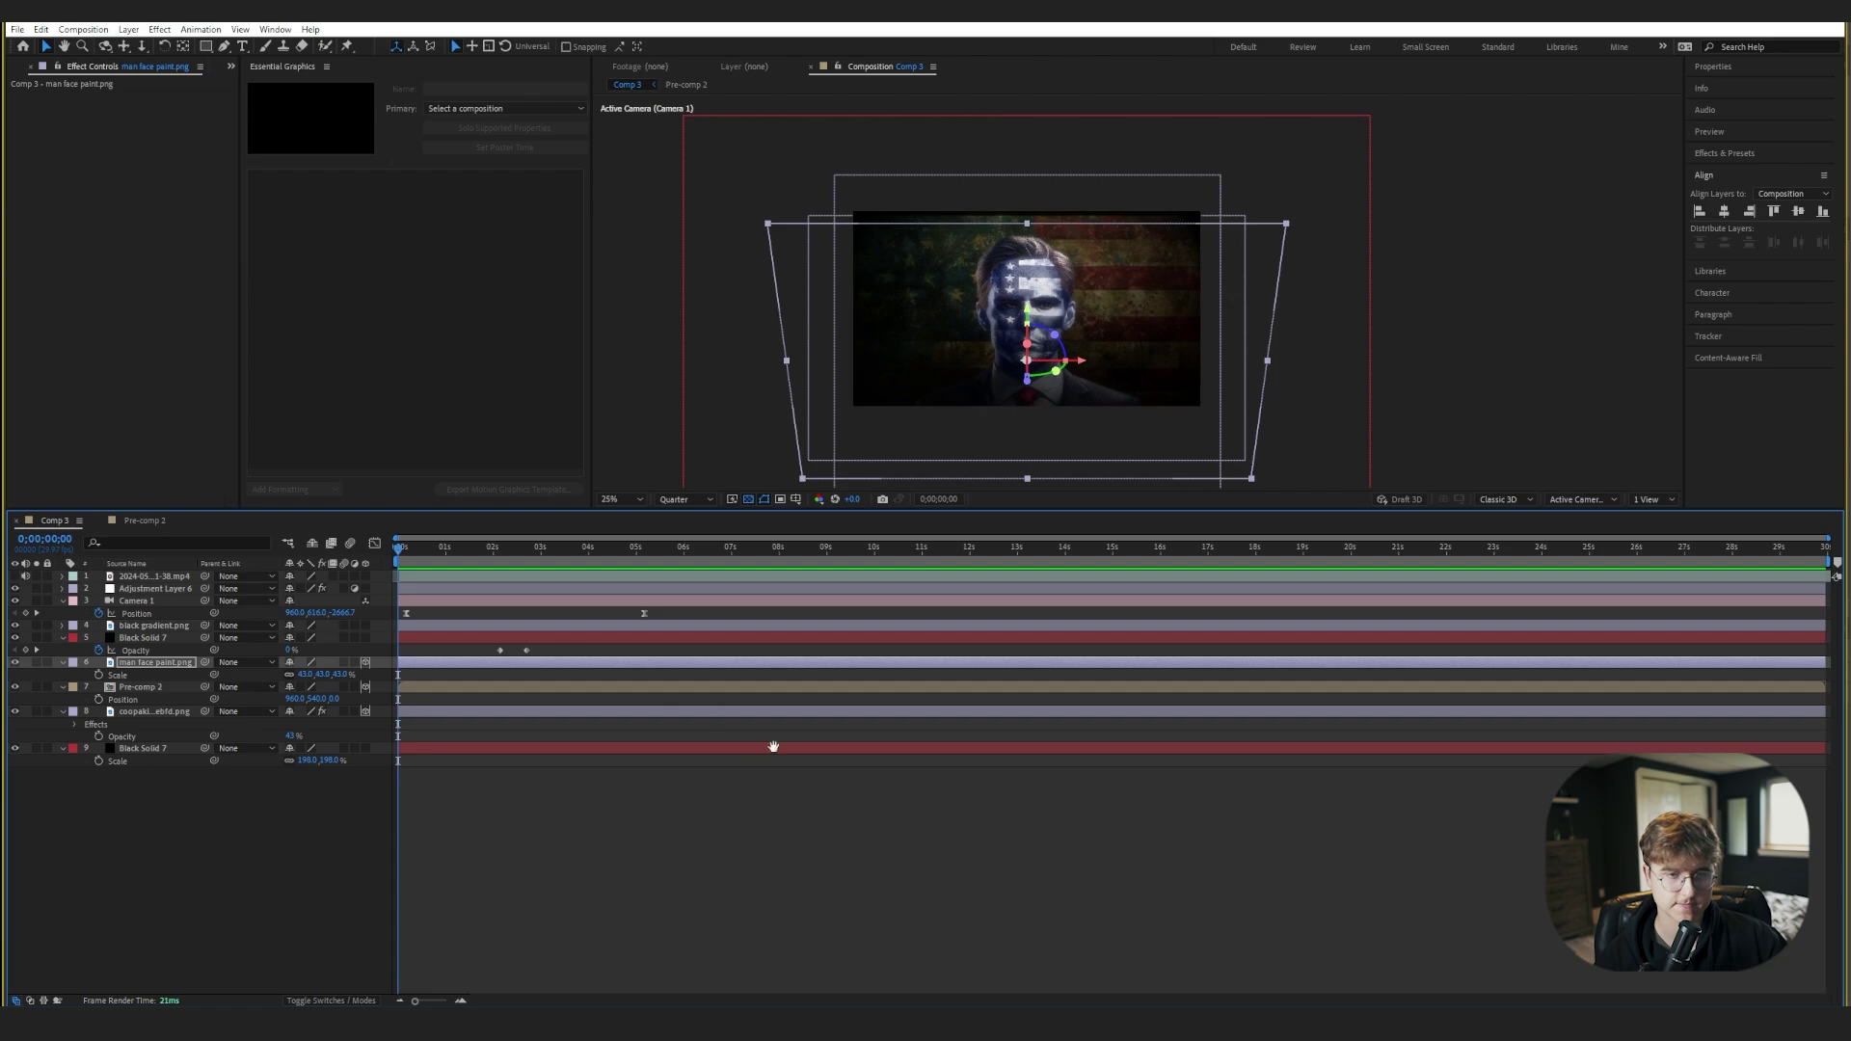
pyautogui.press('space')
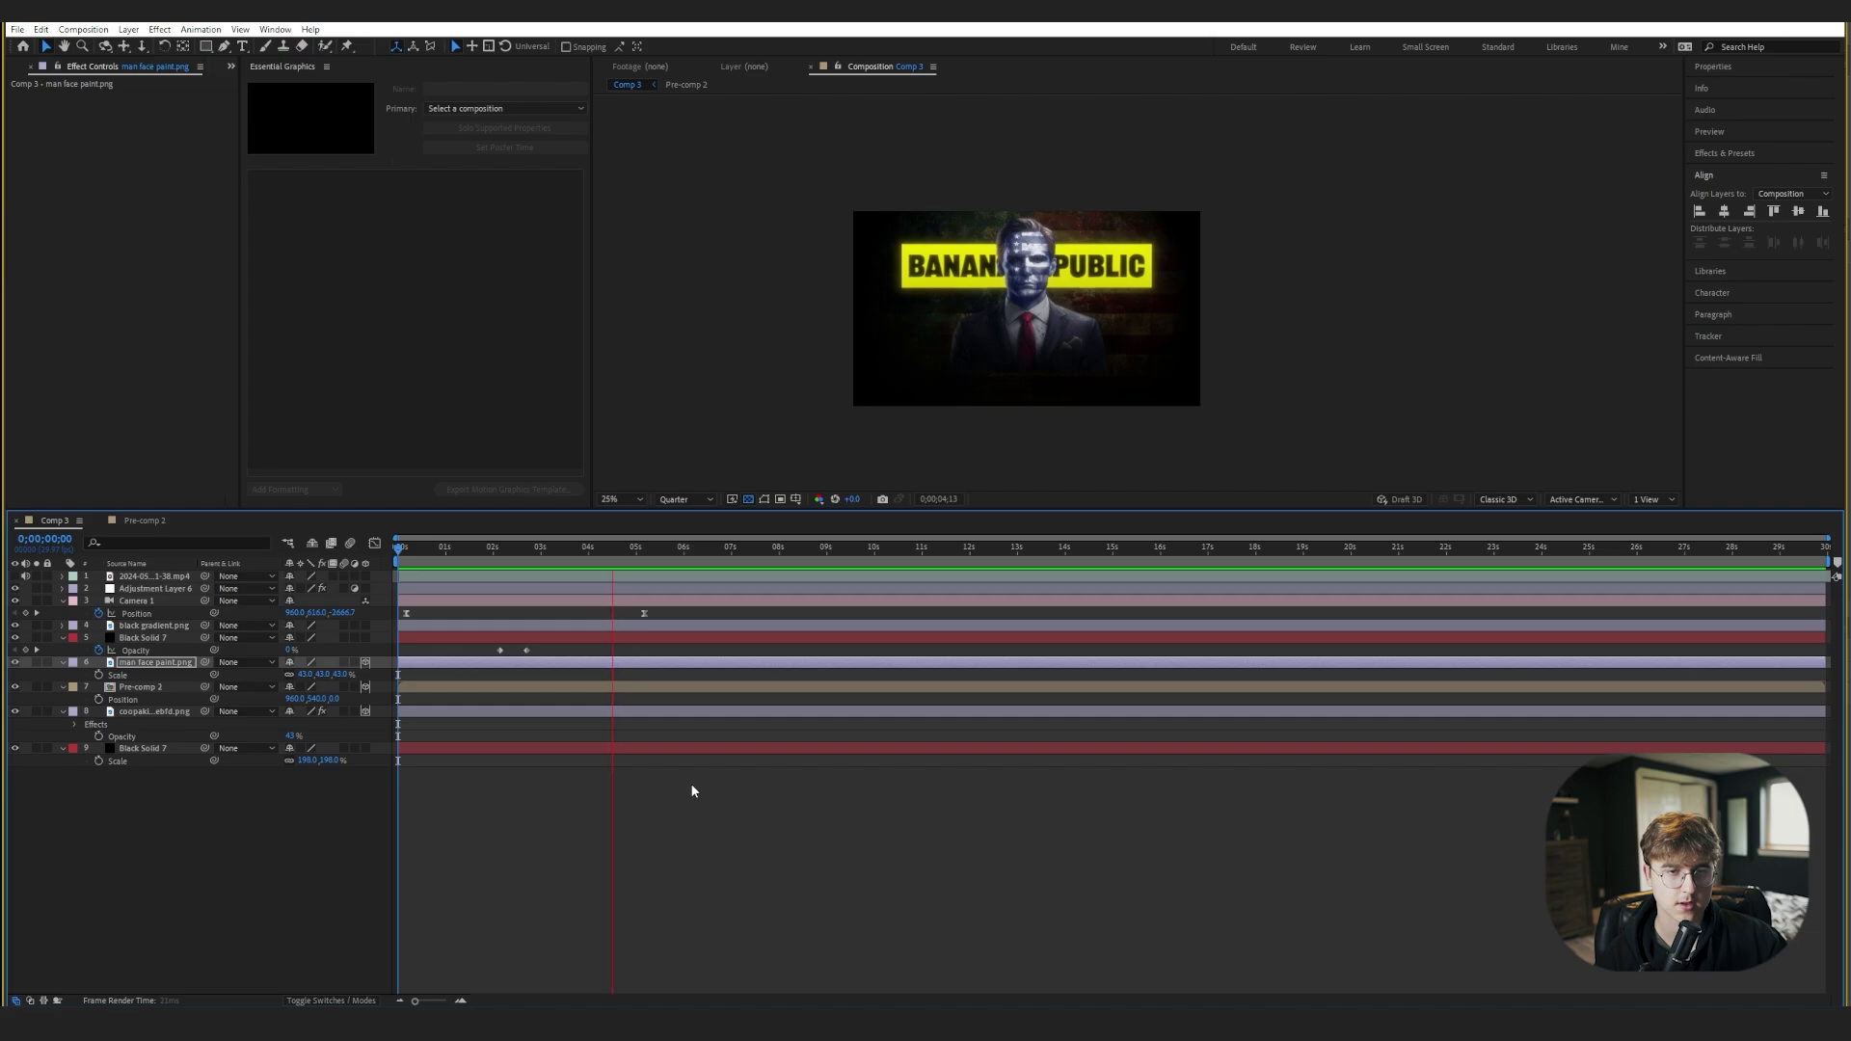
pyautogui.press('space')
# - Move the American flag background layer slightly upward and preview the animation from the start
pyautogui.click(158, 711)
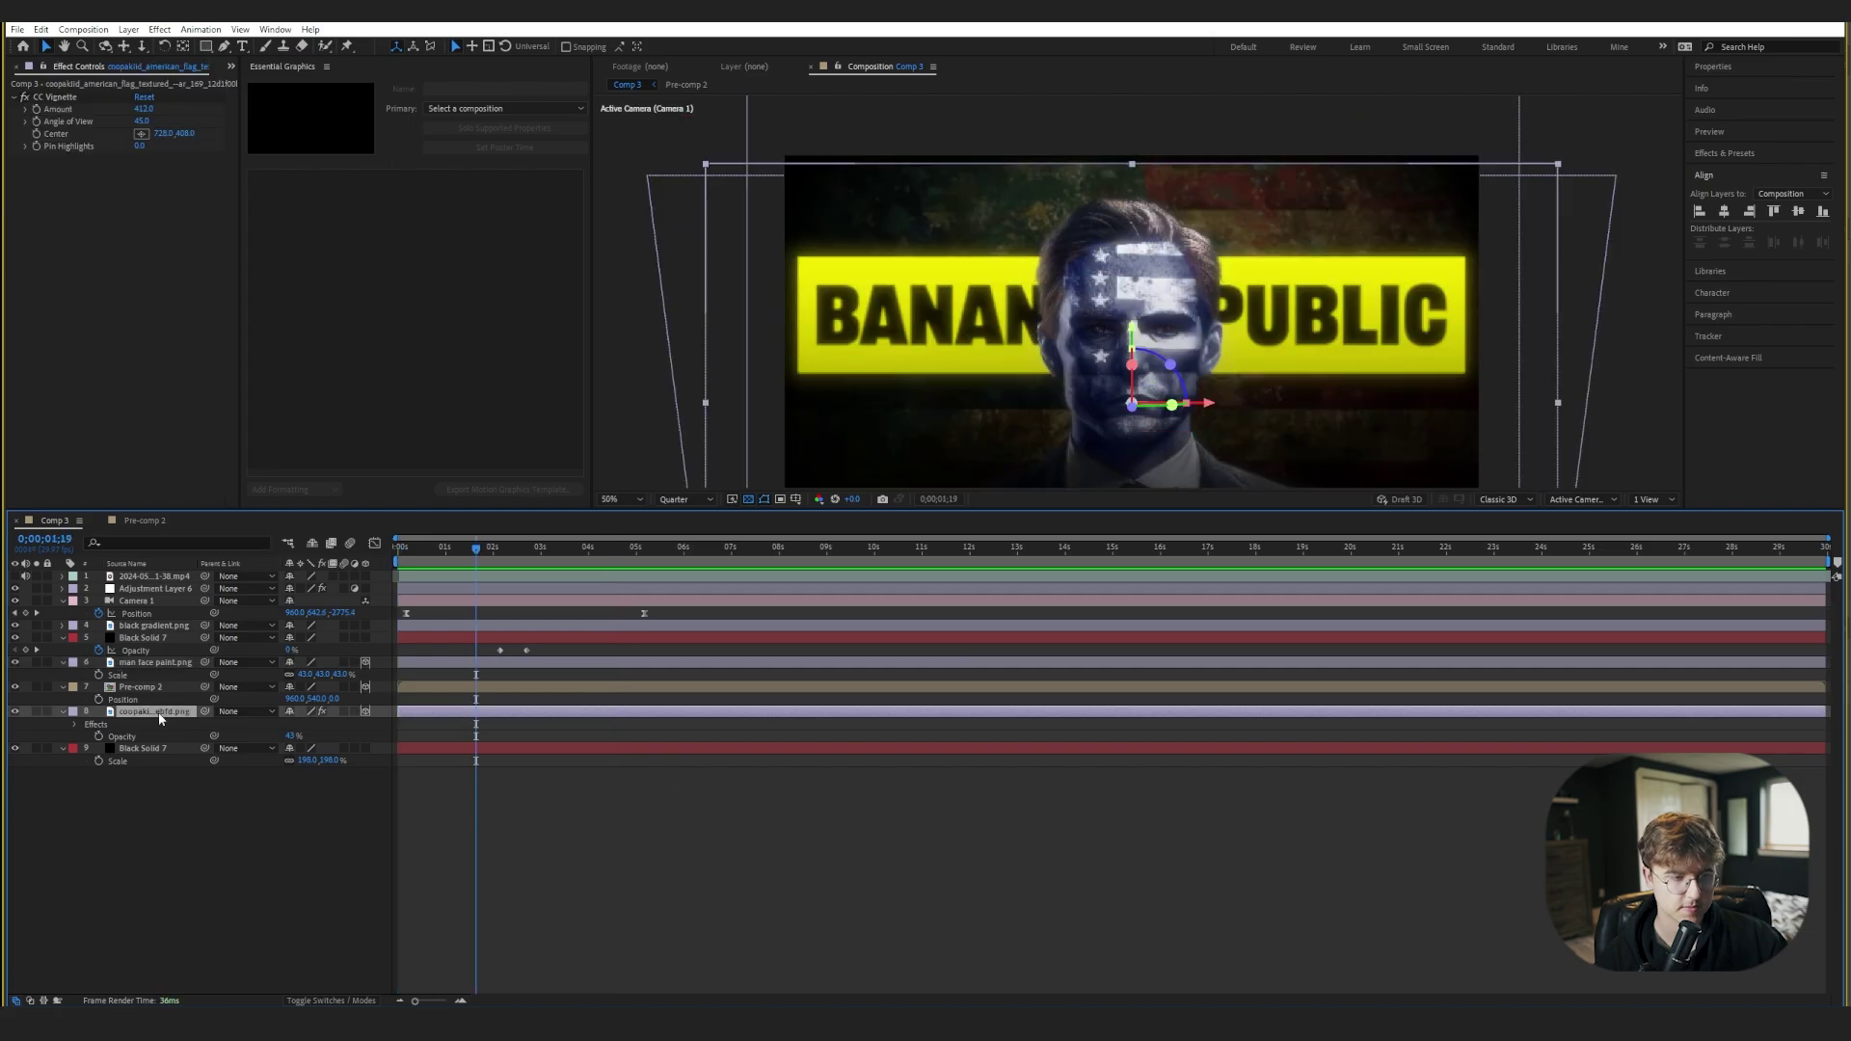
pyautogui.moveTo(999, 200); pyautogui.dragTo(999, 194)
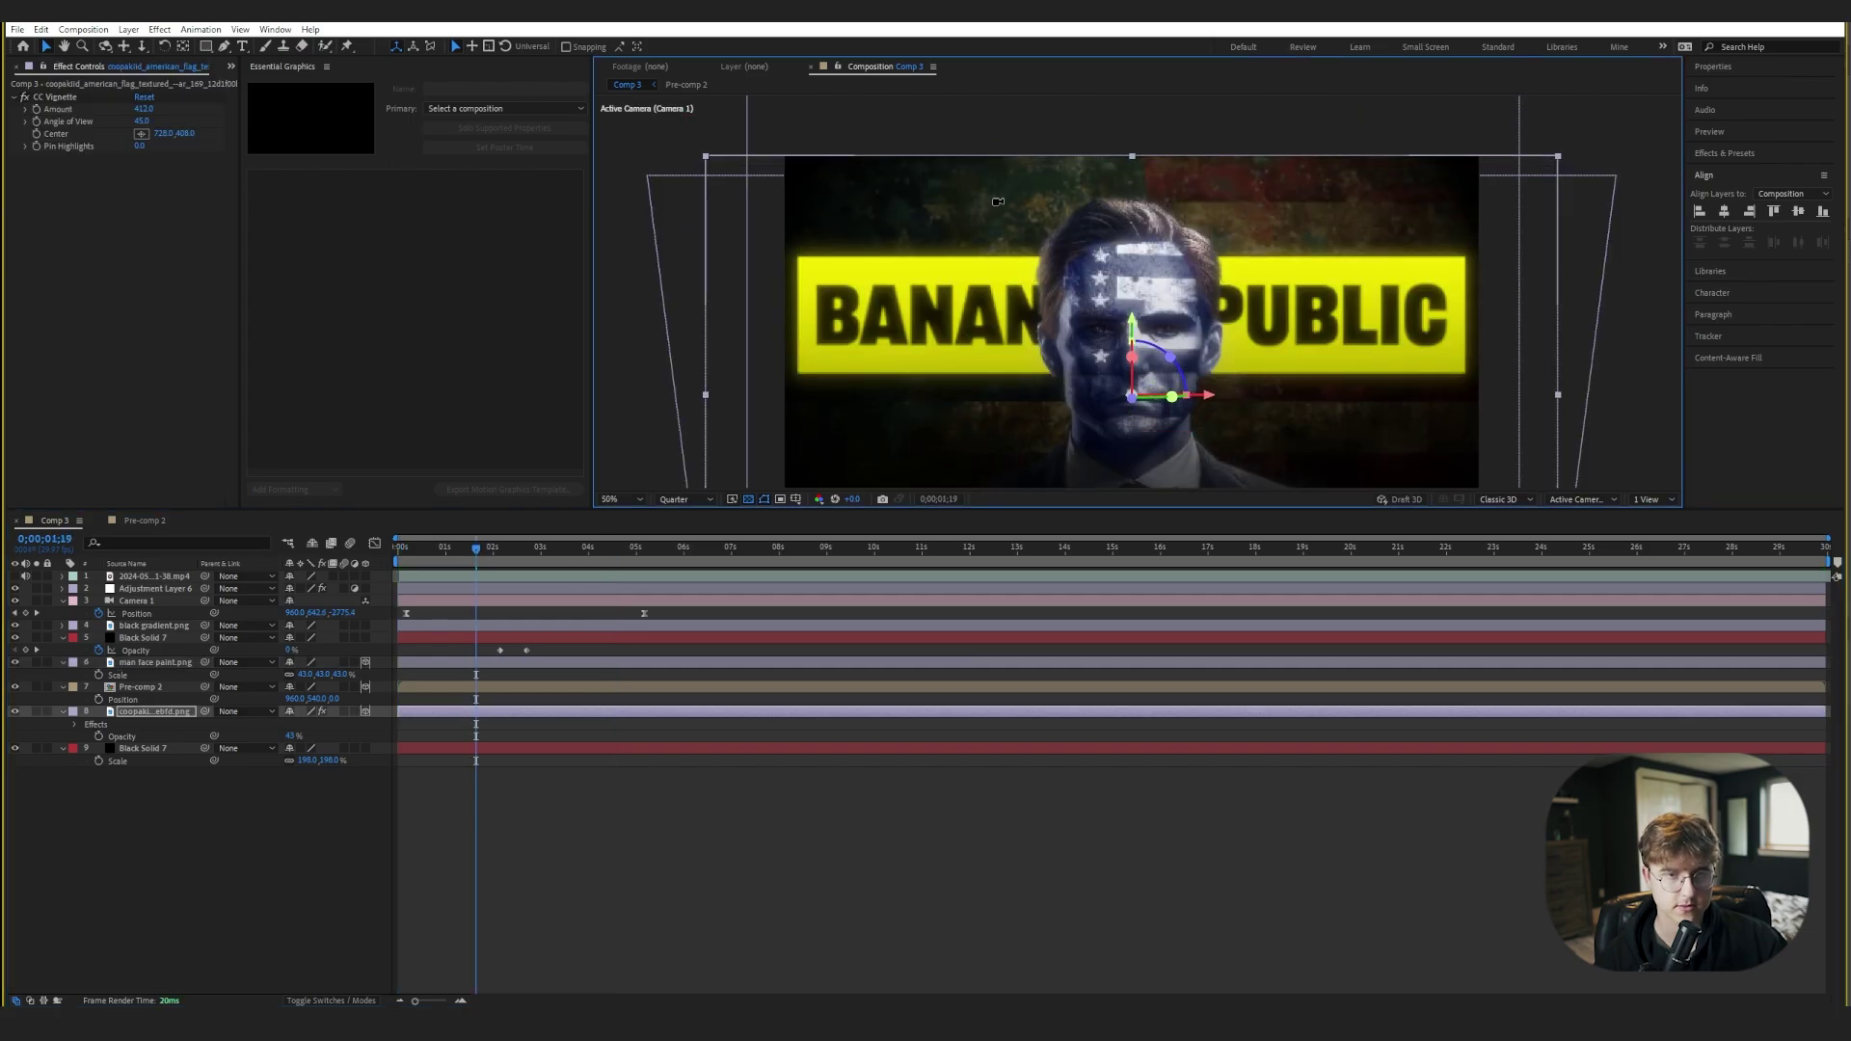
pyautogui.scroll(-2, 999, 201)
pyautogui.moveTo(622, 547); pyautogui.dragTo(368, 576)
pyautogui.press('space')
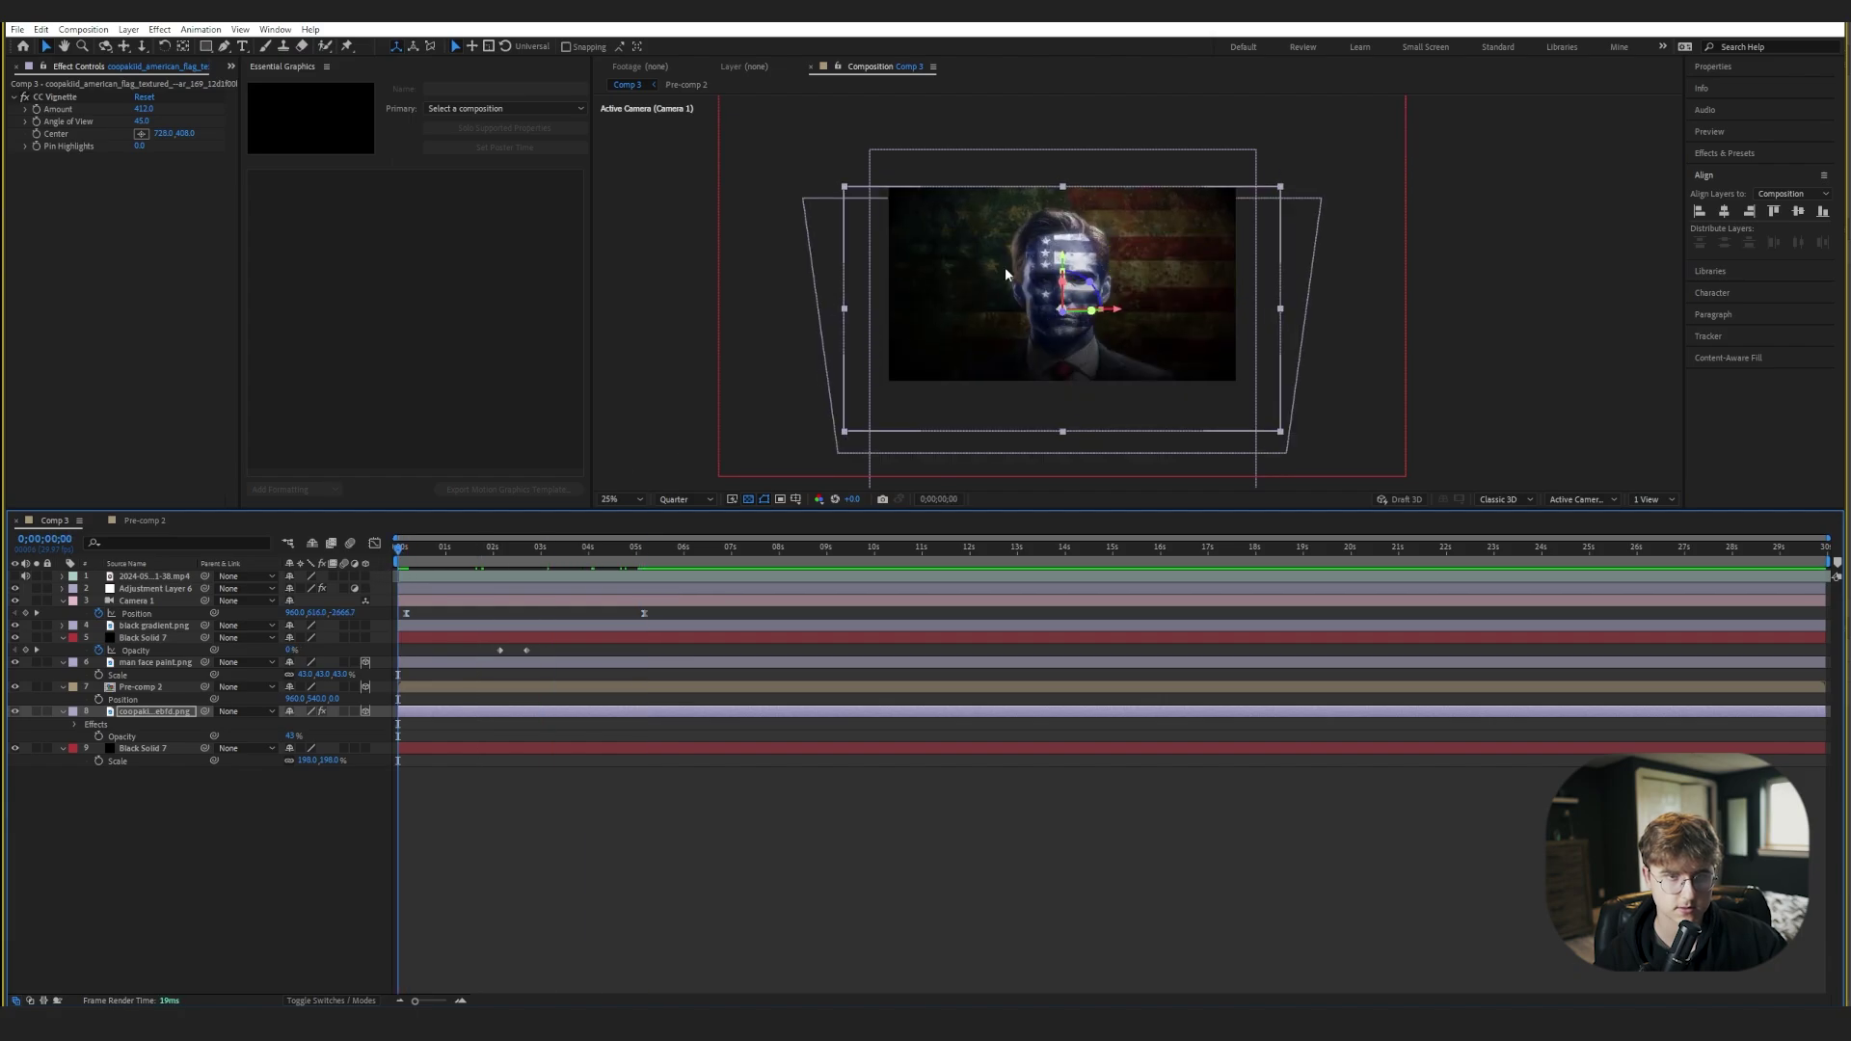
pyautogui.click(949, 351)
pyautogui.scroll(2, 949, 351)
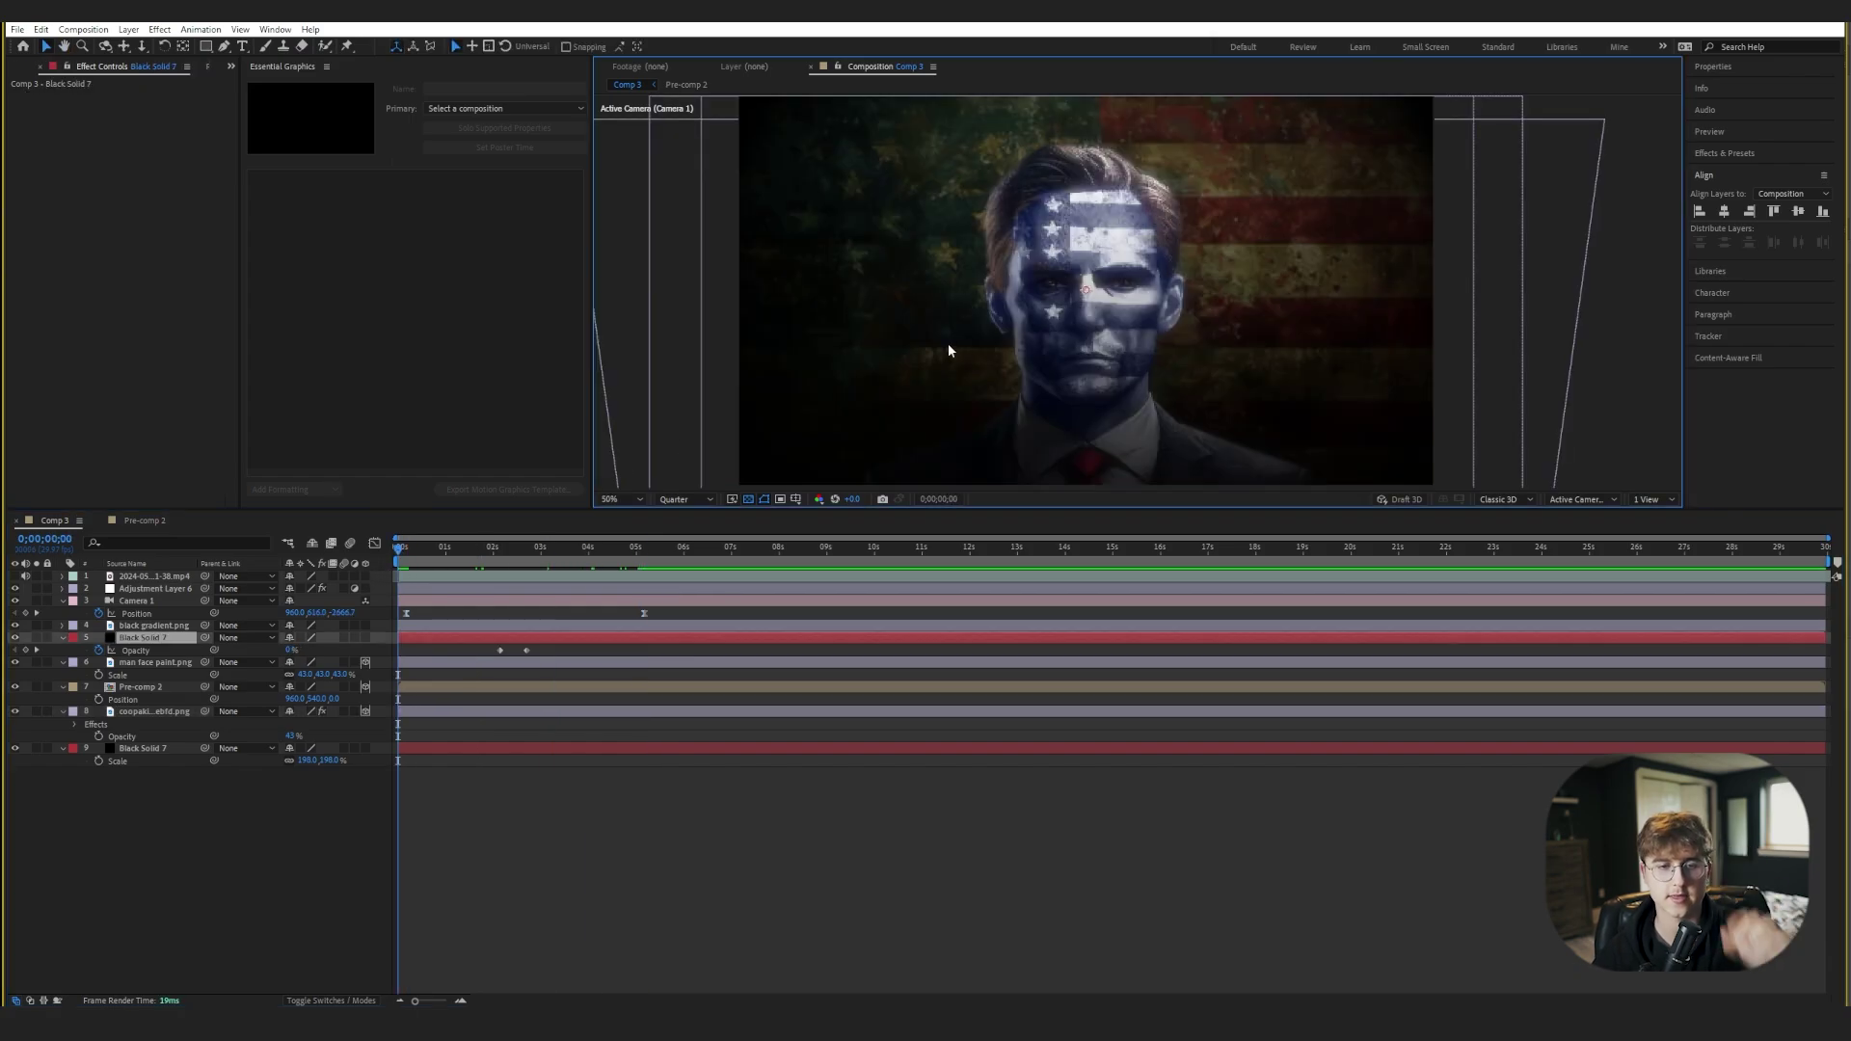
# - Collapse the revealed properties of all layers in Comp 3
pyautogui.hotkey('ctrl', 'a')
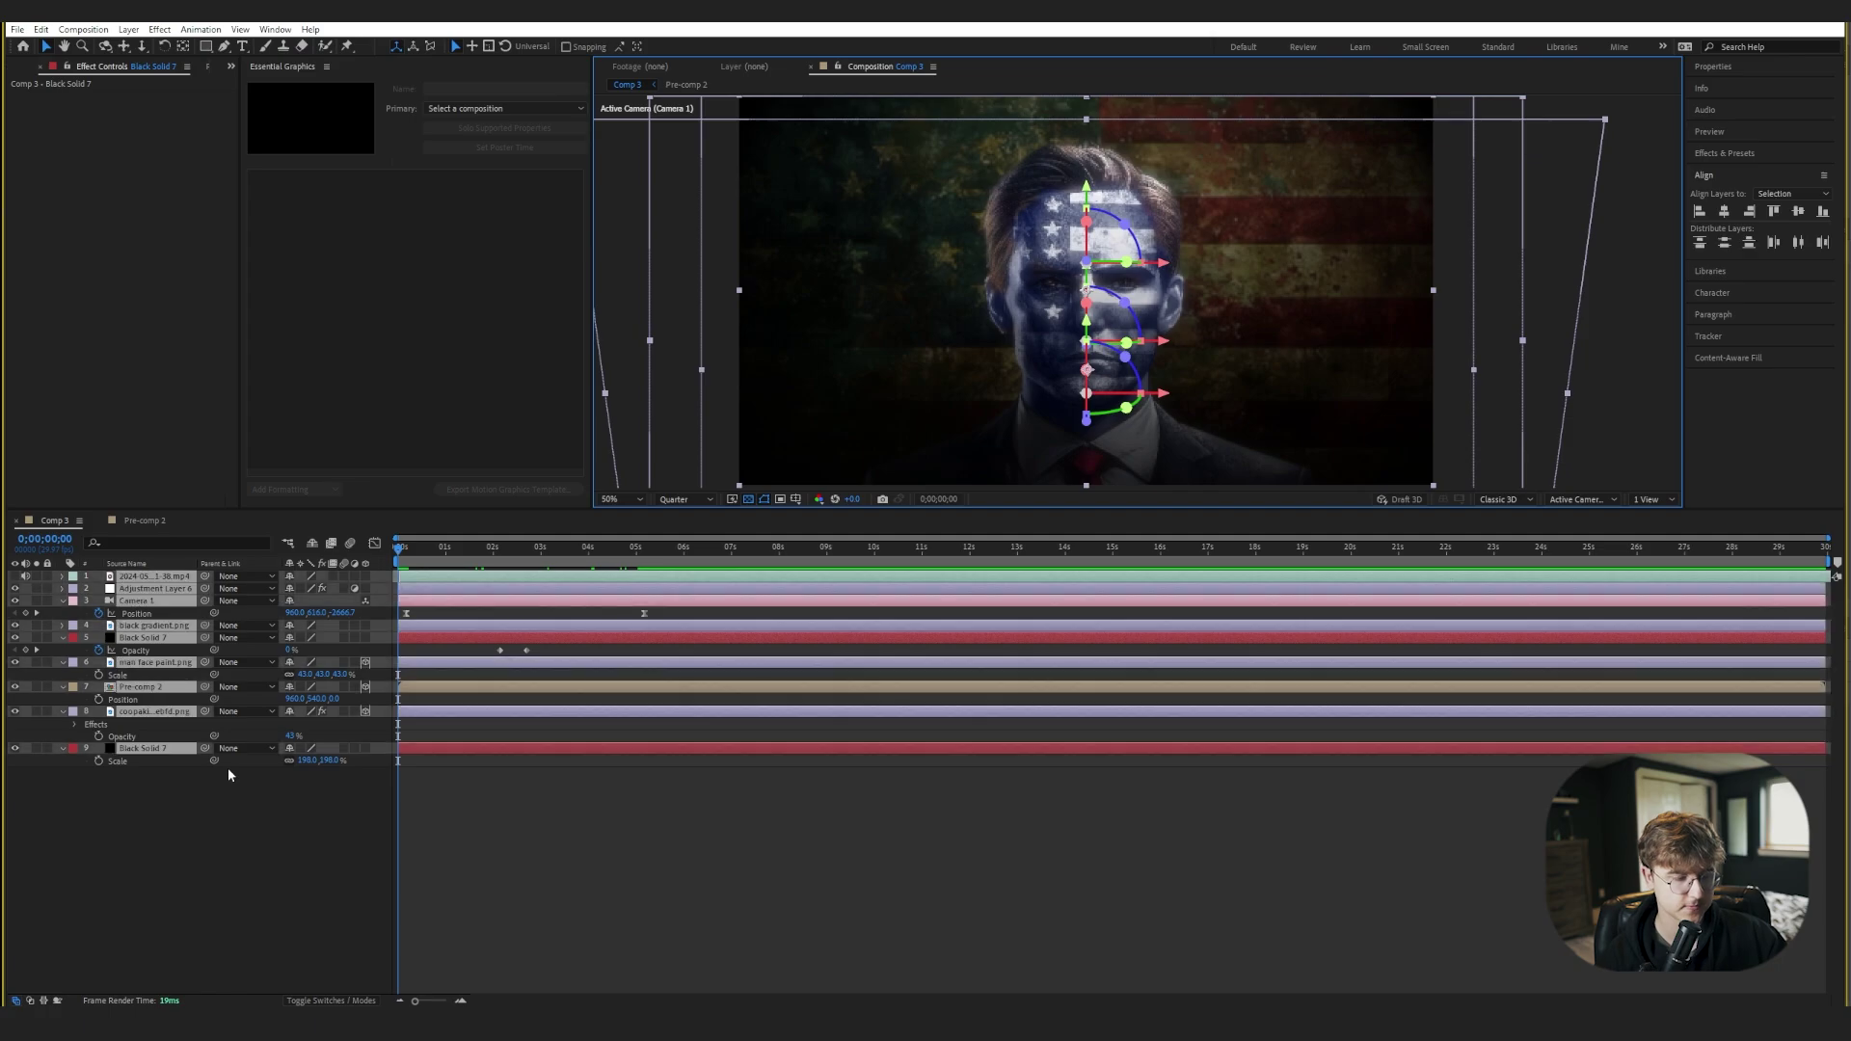
pyautogui.press('u')
pyautogui.click(227, 768)
pyautogui.rightClick(237, 767)
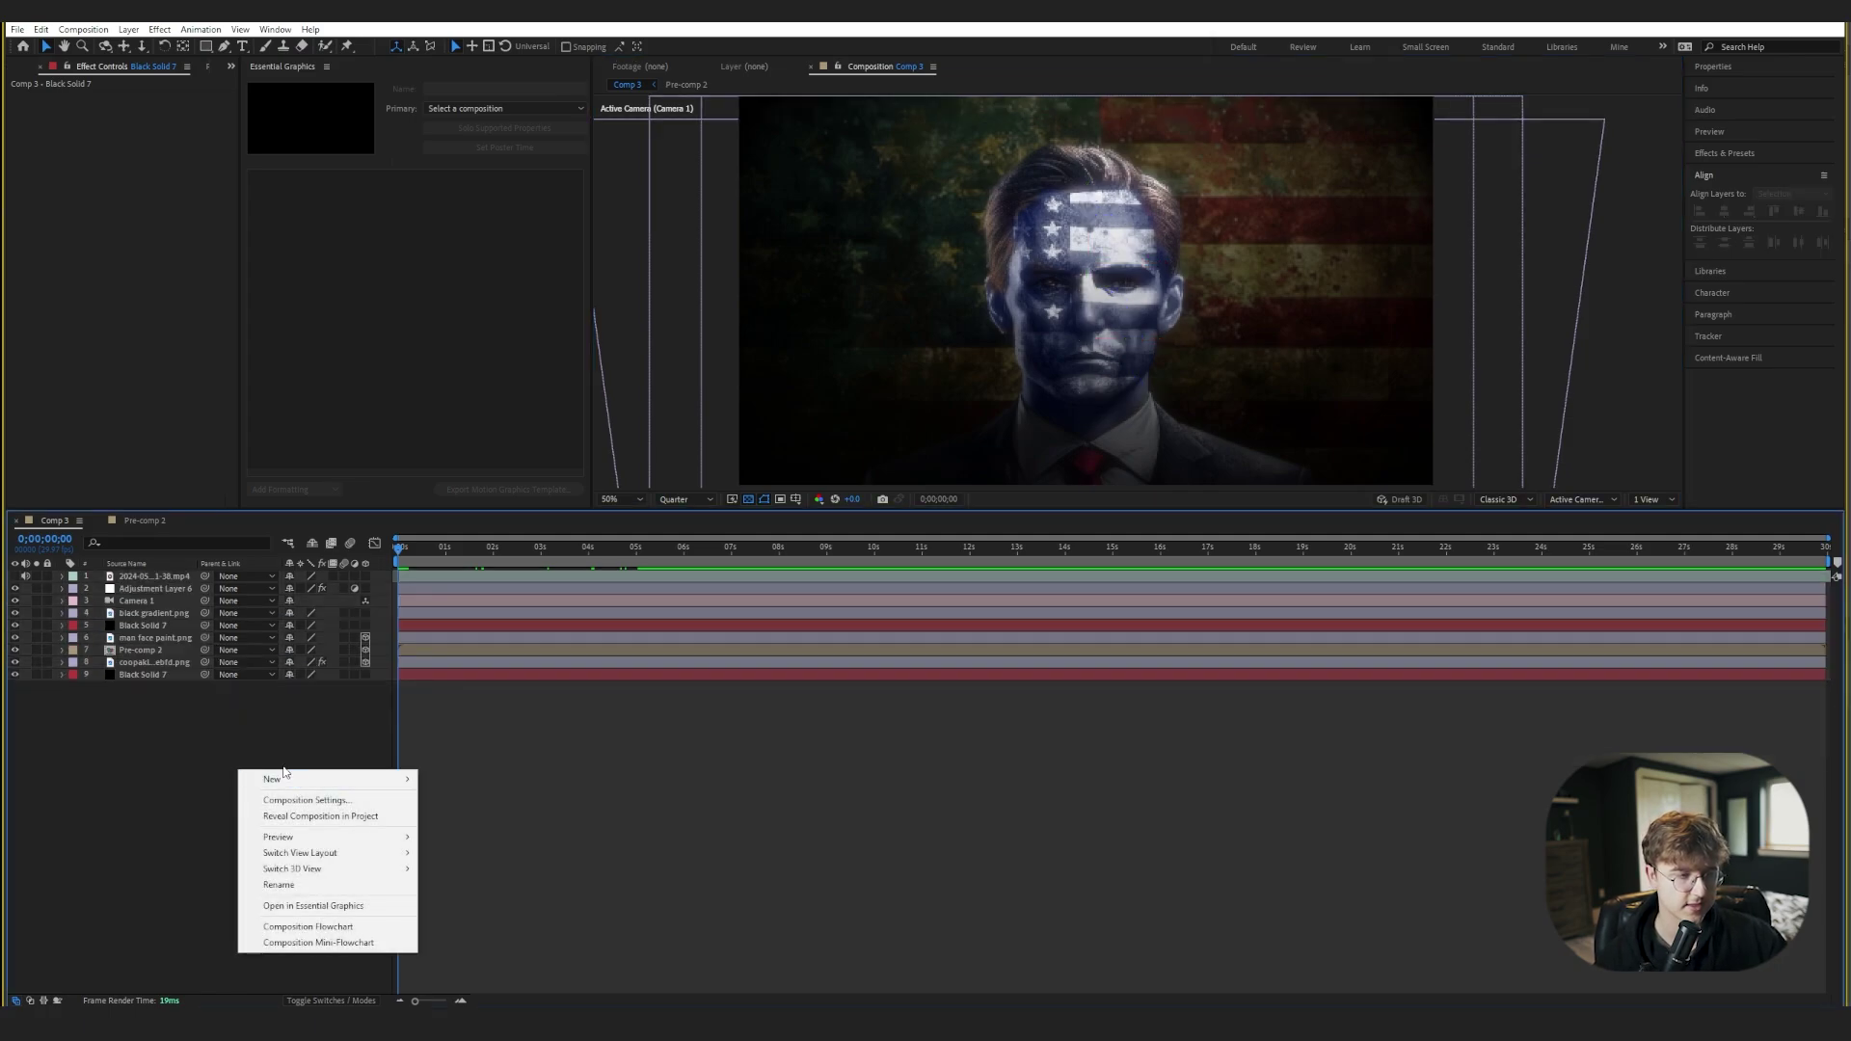
pyautogui.click(279, 742)
# - Add the open-hands image from the project to the composition, between black gradient.png and the upper Black Solid 7
pyautogui.click(233, 68)
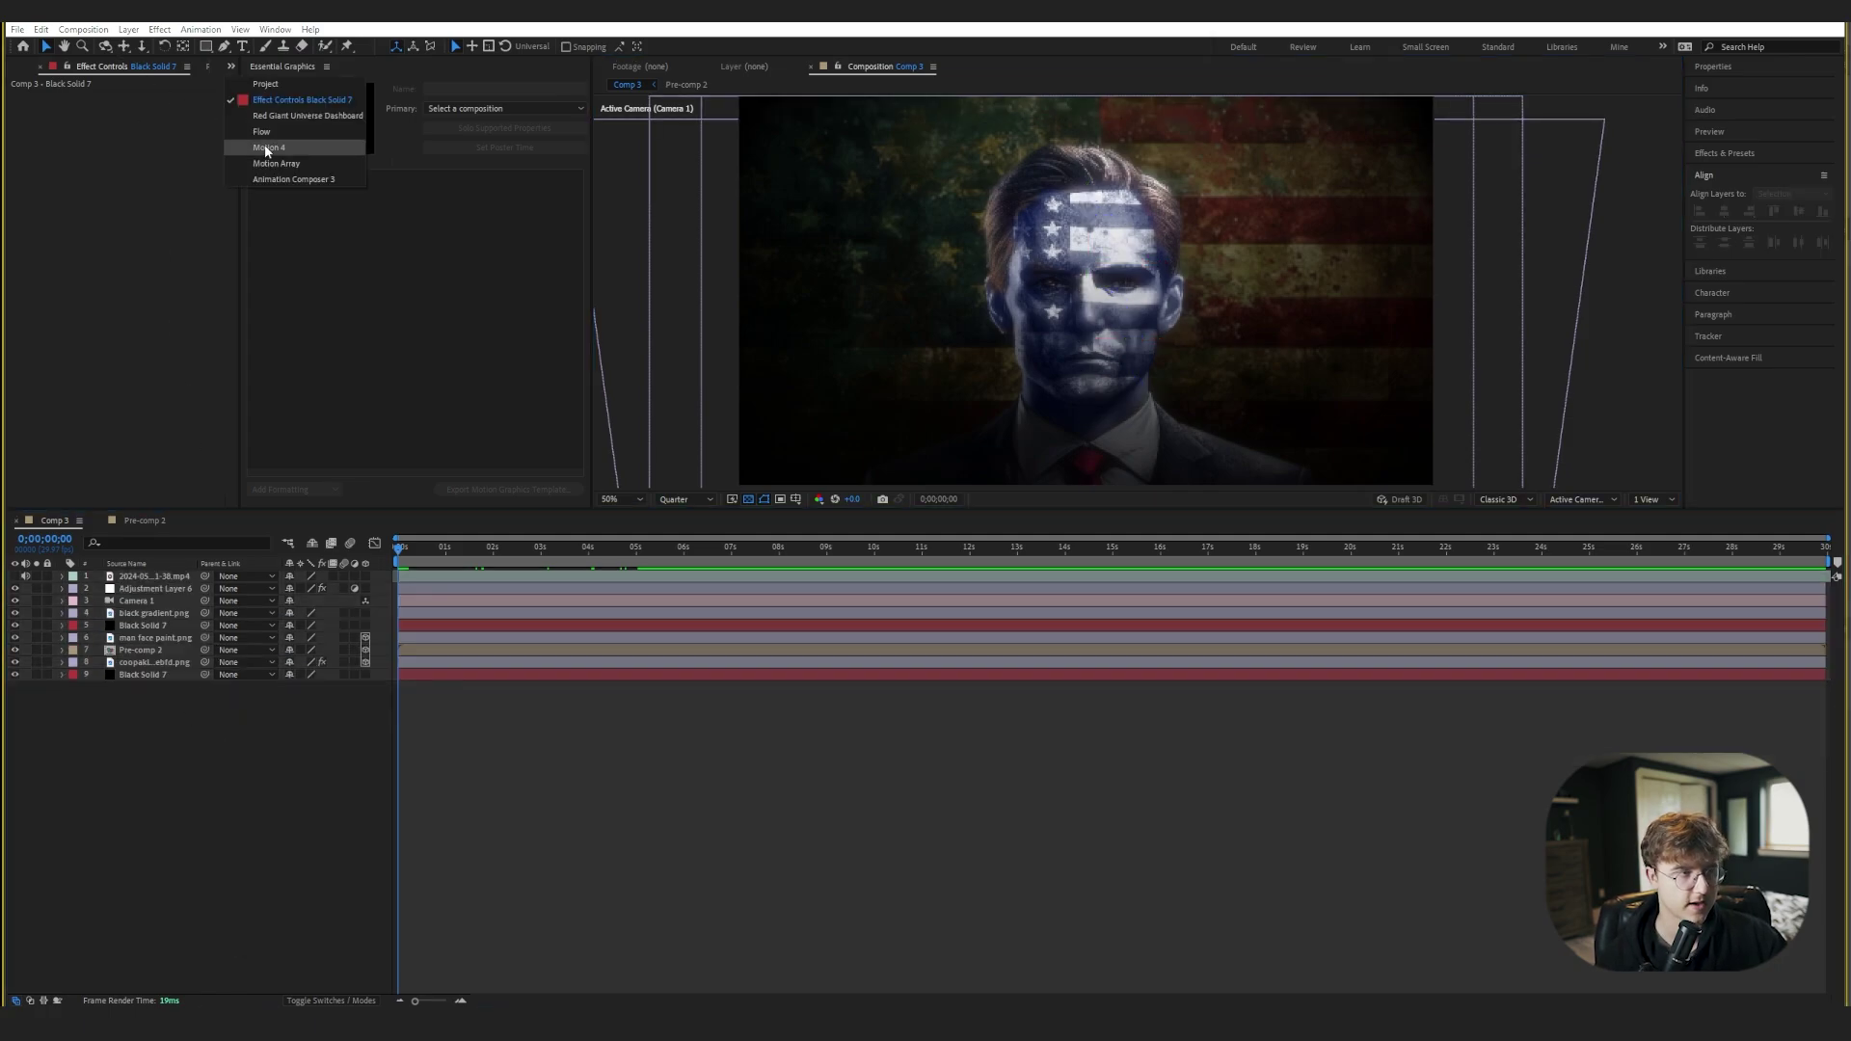
pyautogui.click(275, 83)
pyautogui.moveTo(90, 336); pyautogui.dragTo(155, 621)
pyautogui.scroll(-2, 987, 370)
pyautogui.moveTo(1014, 382); pyautogui.dragTo(1043, 363)
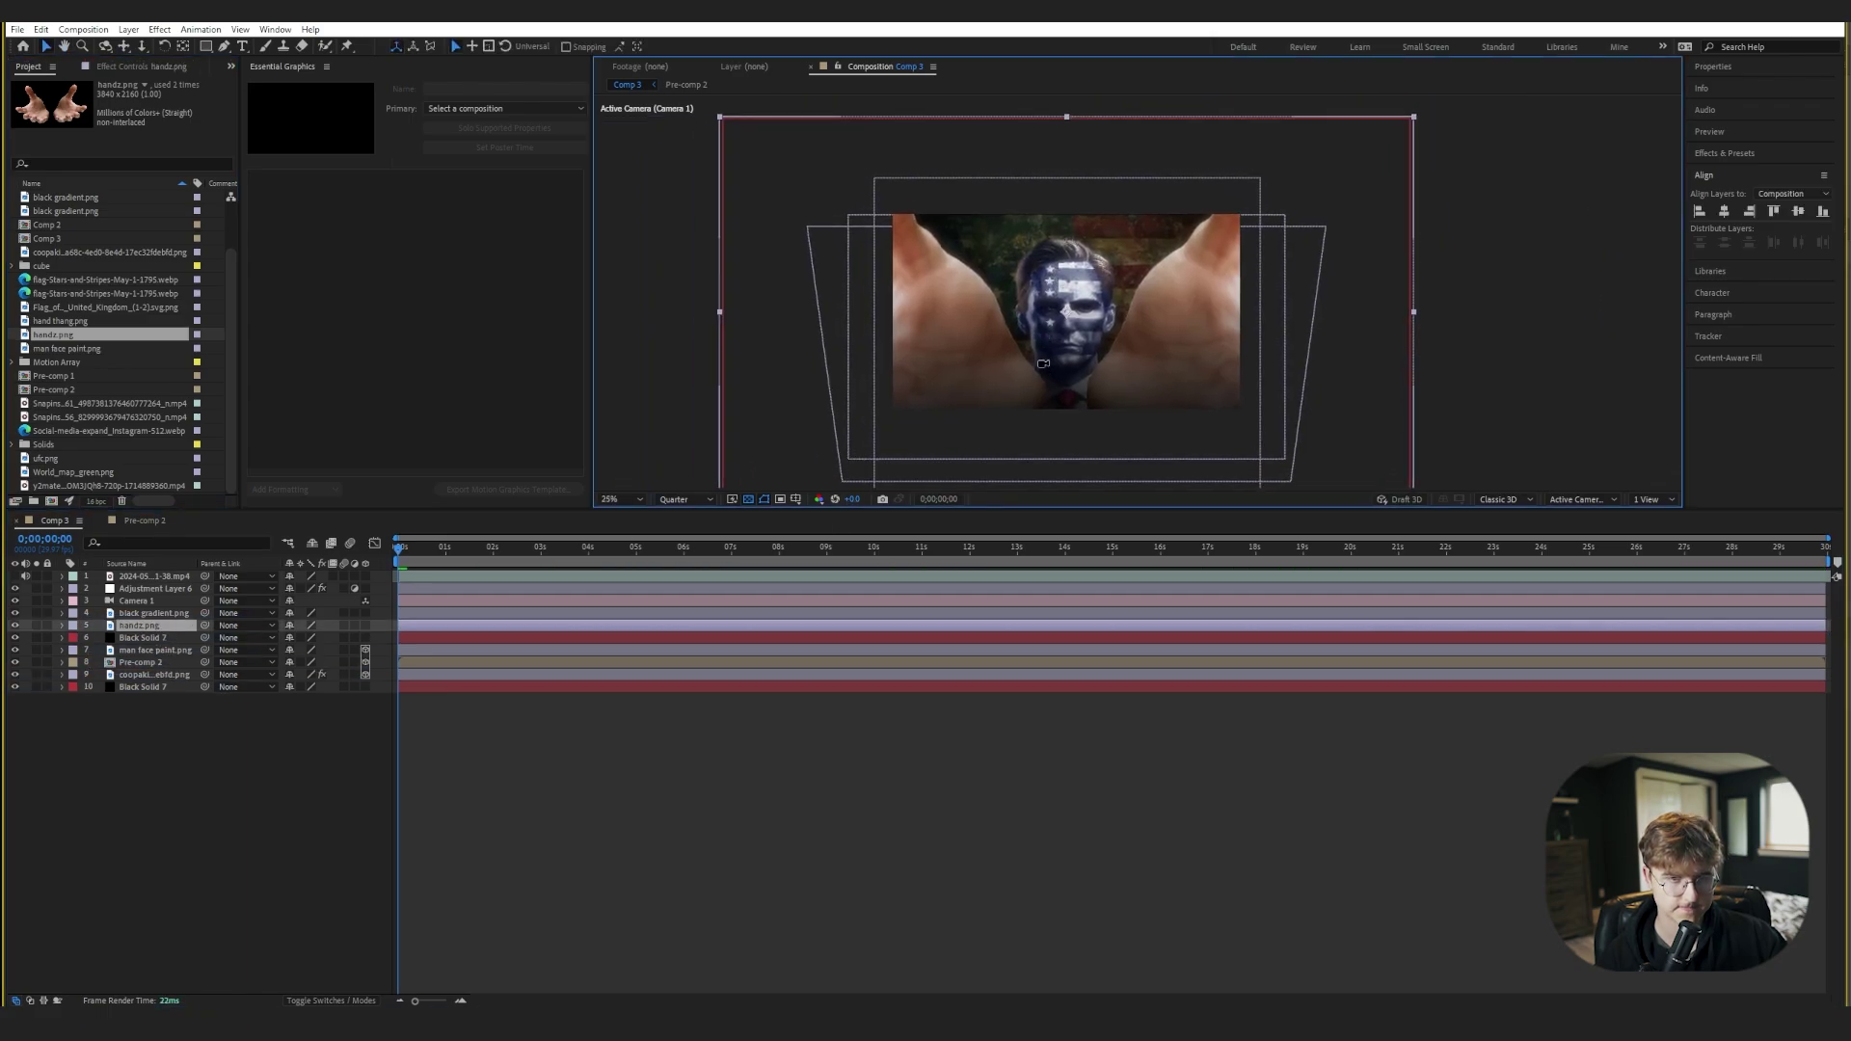
# - Scale the hands layer to 37% and make it a 3D layer
pyautogui.press('s')
pyautogui.moveTo(327, 639); pyautogui.dragTo(414, 638)
pyautogui.click(365, 625)
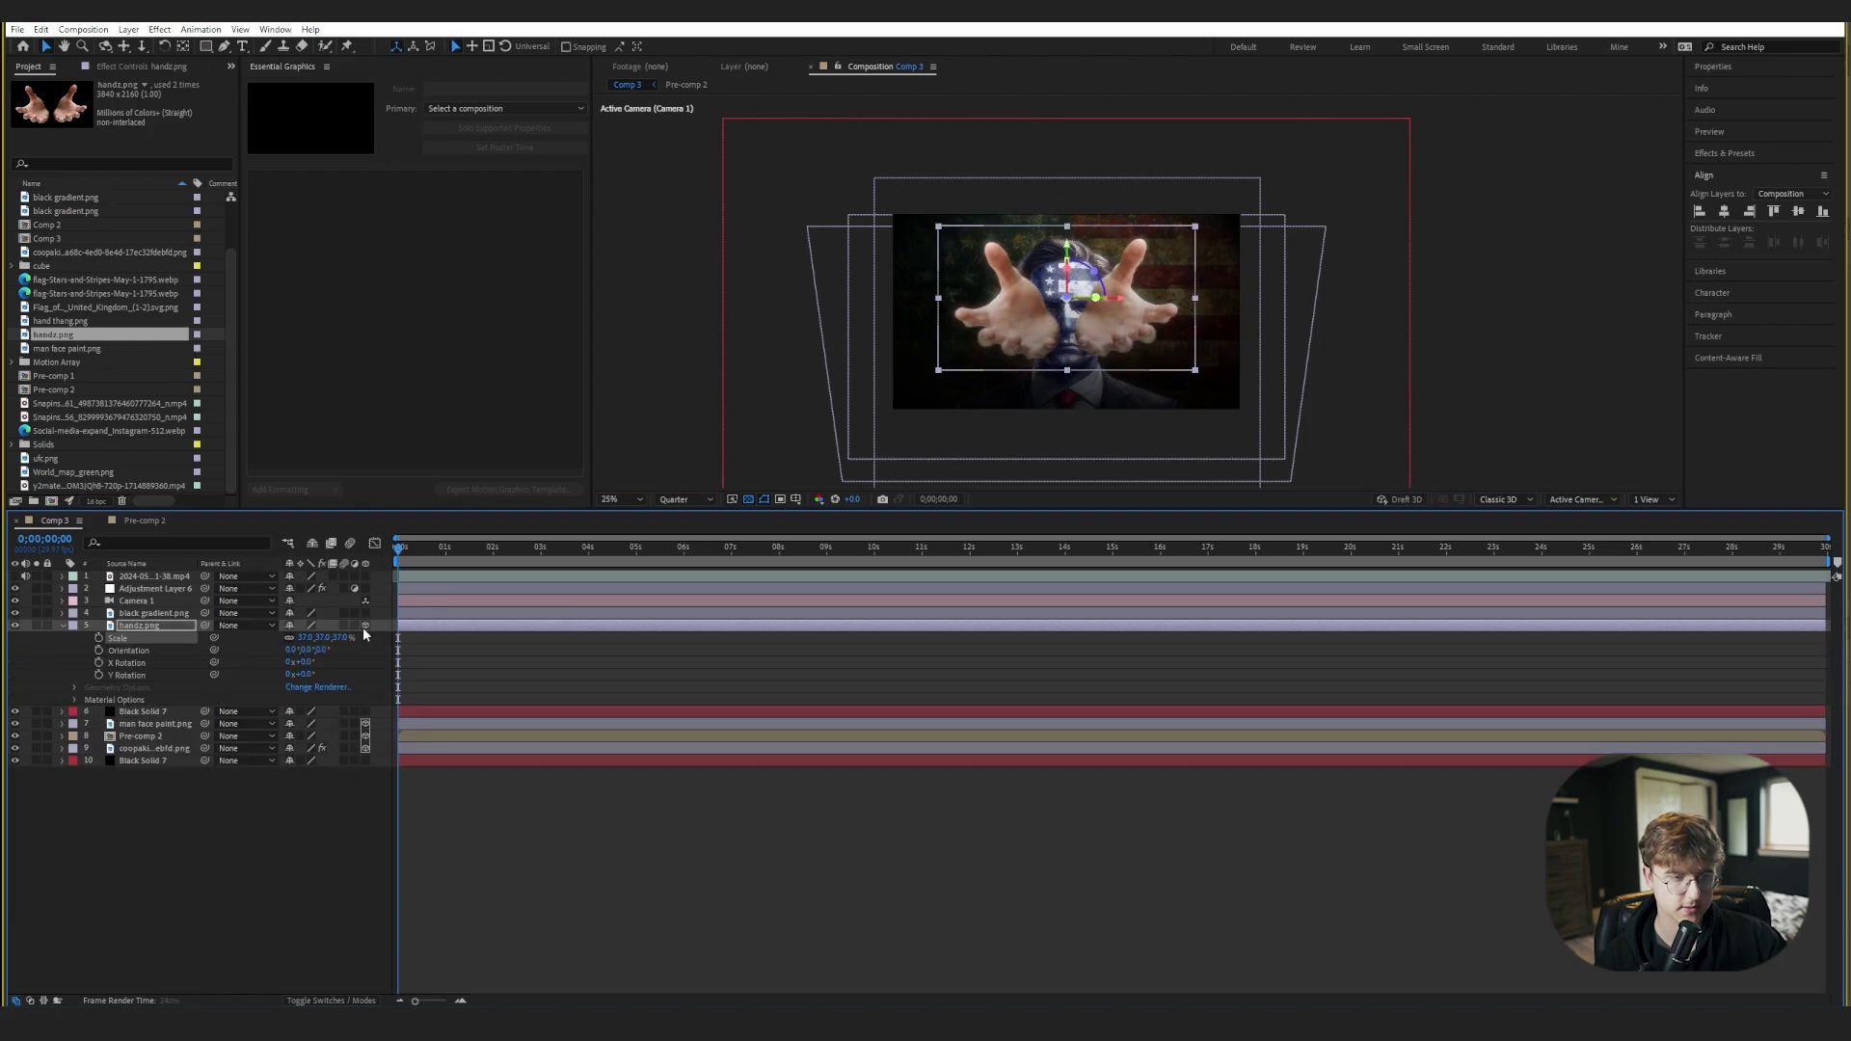
# - Check the hands against the camera move and adjust their depth through the layer's Position
pyautogui.moveTo(582, 546); pyautogui.dragTo(480, 574)
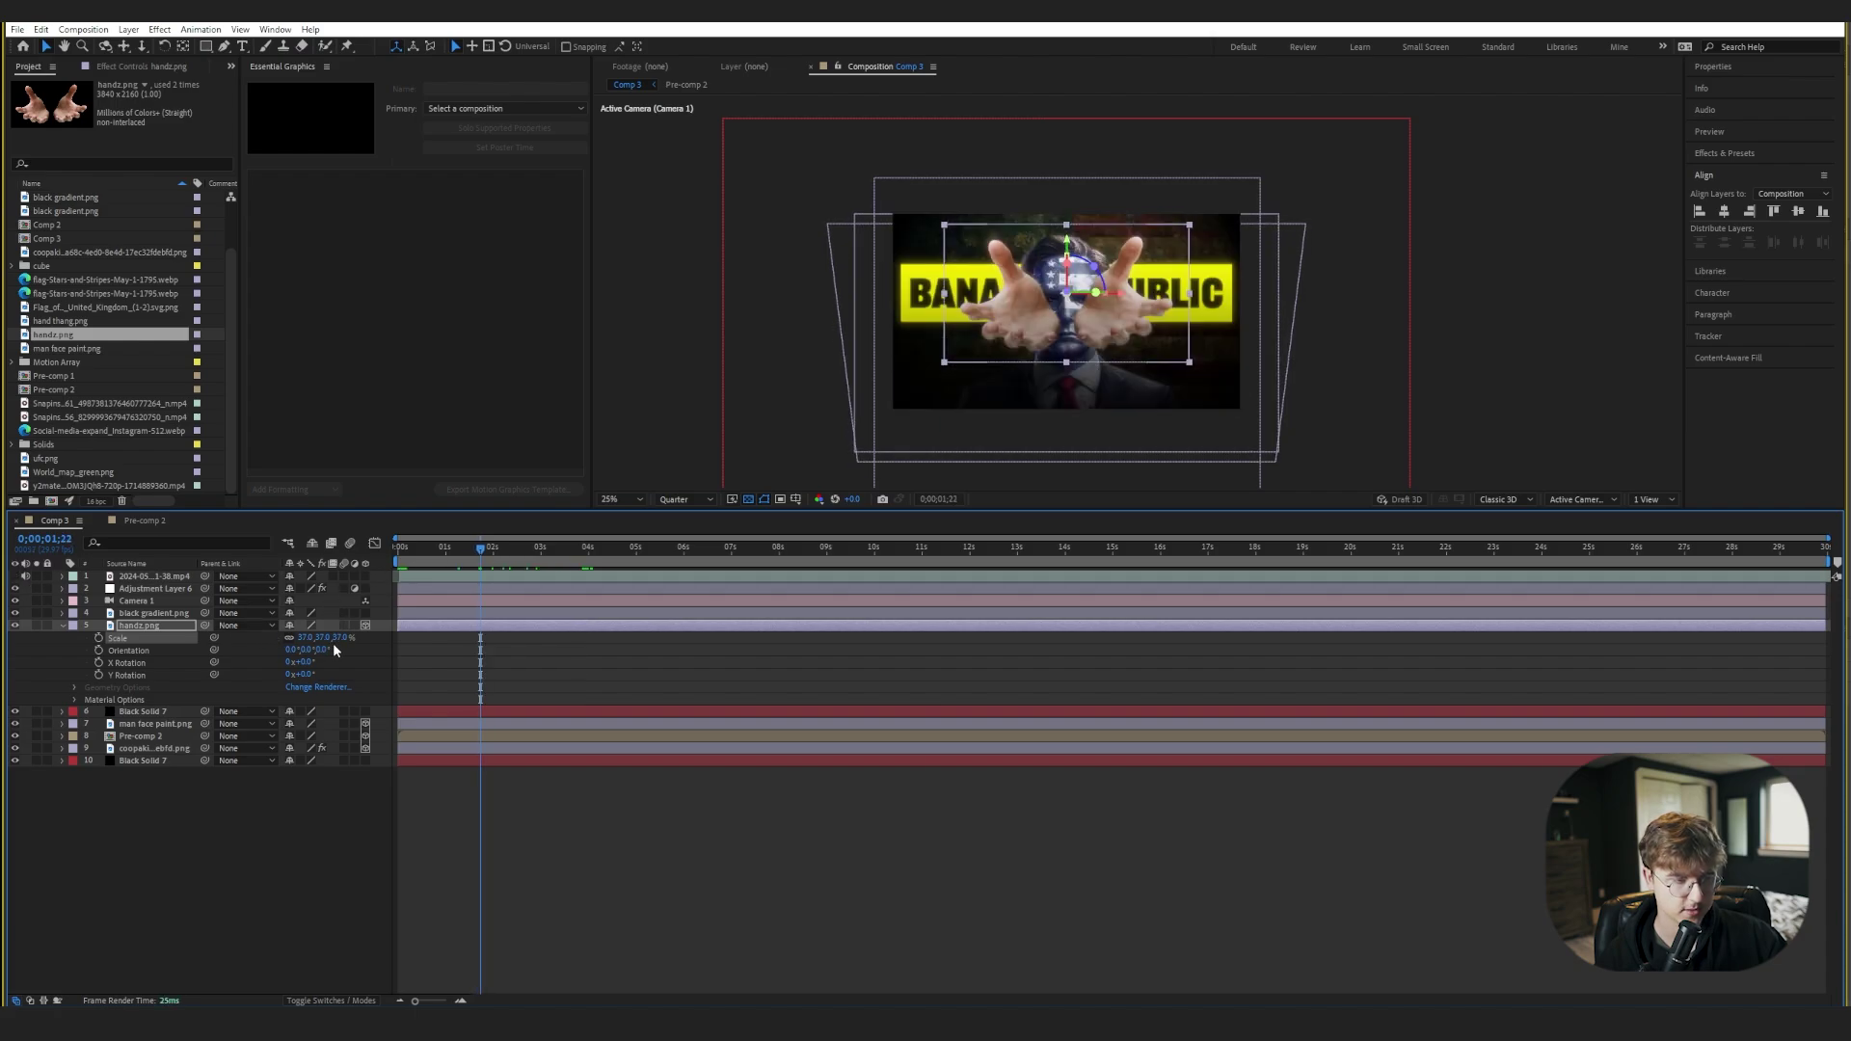
pyautogui.press('p')
pyautogui.moveTo(337, 640); pyautogui.dragTo(85, 740)
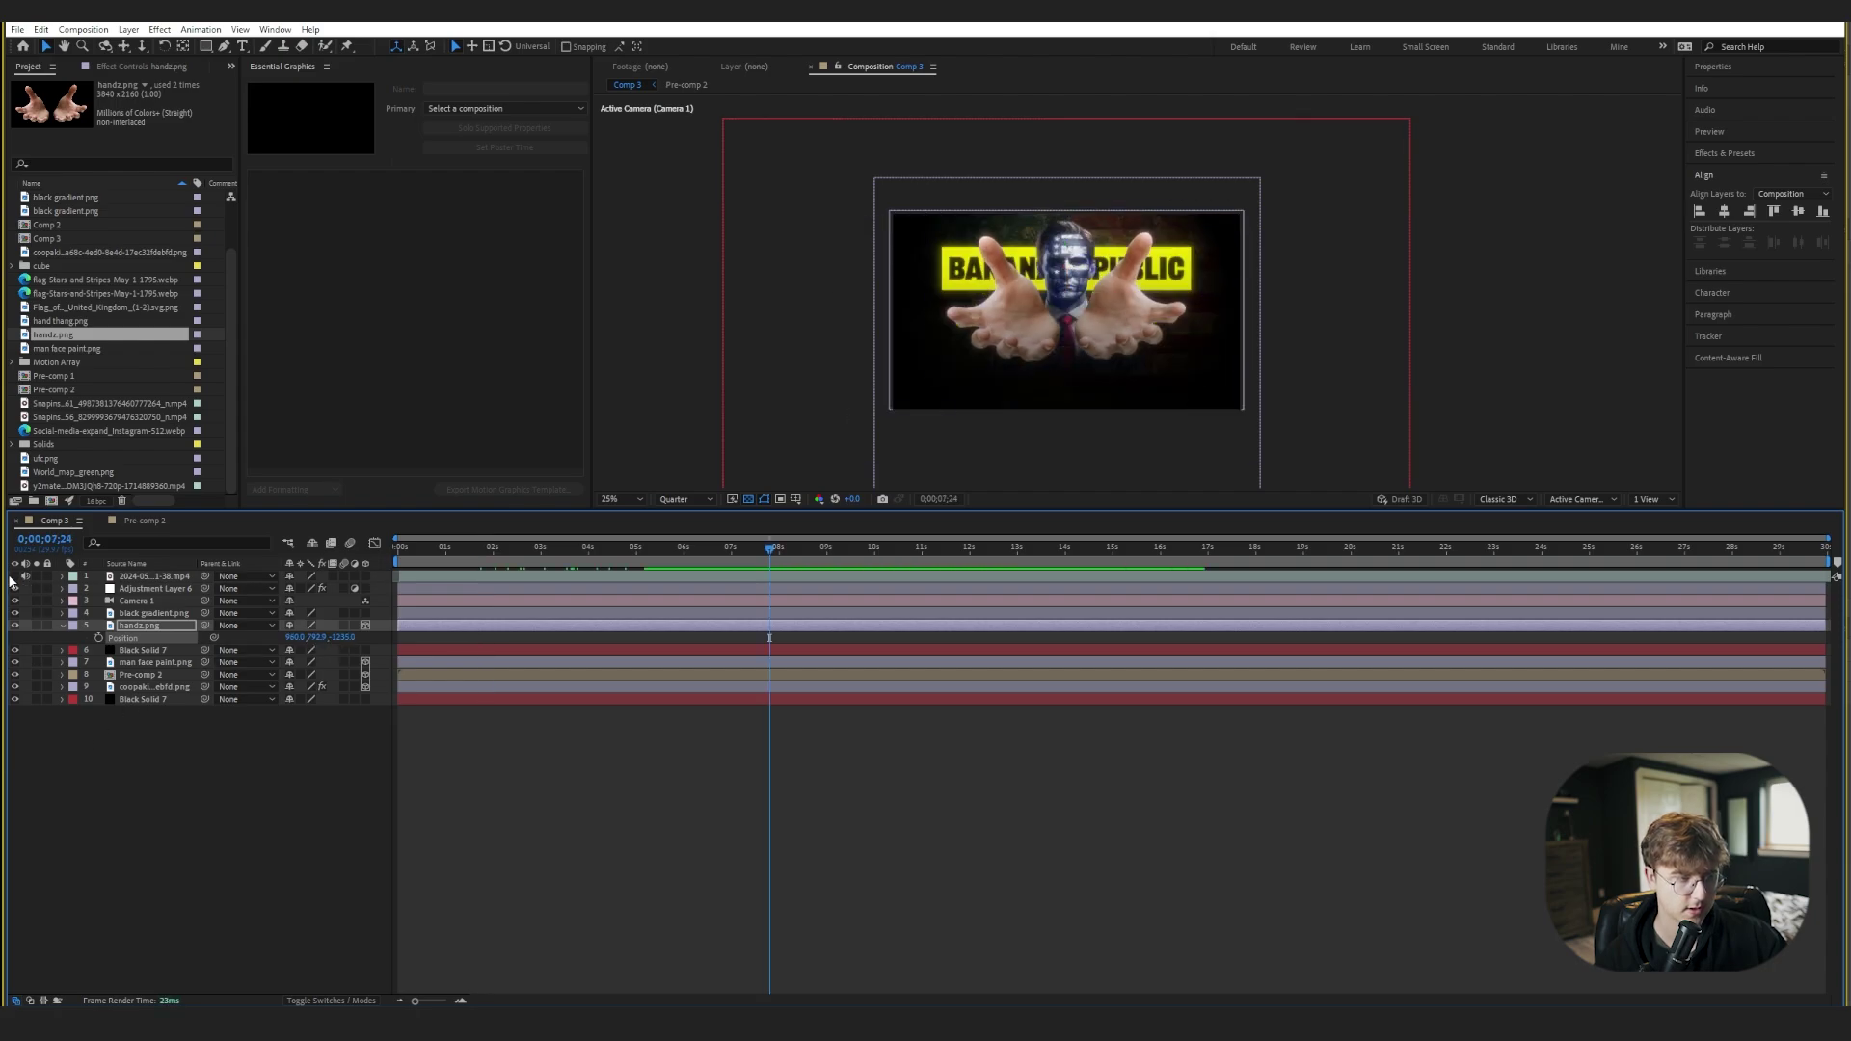
# - At Camera 1's second Position keyframe, match the hands to the reference by changing their depth, scaling them to about 28% and lowering them
pyautogui.moveTo(768, 567); pyautogui.dragTo(641, 568)
pyautogui.click(154, 600)
pyautogui.press('p')
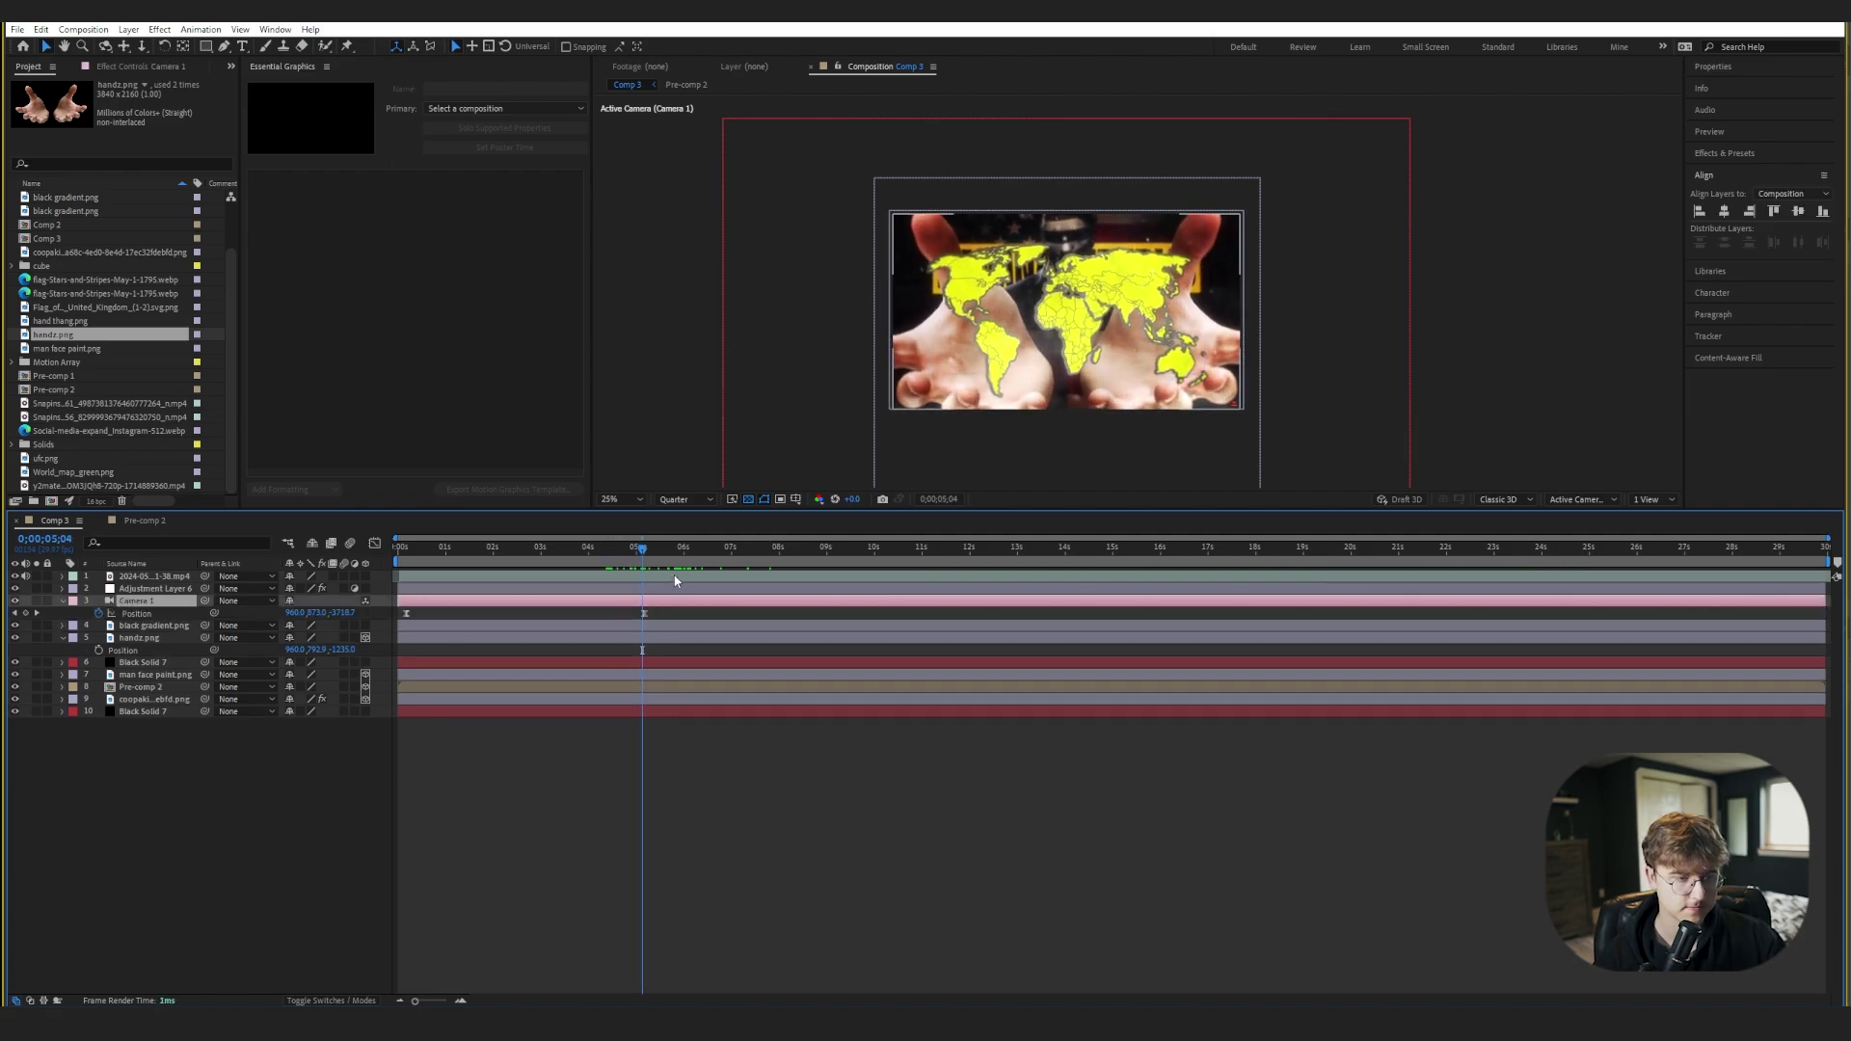
pyautogui.click(644, 548)
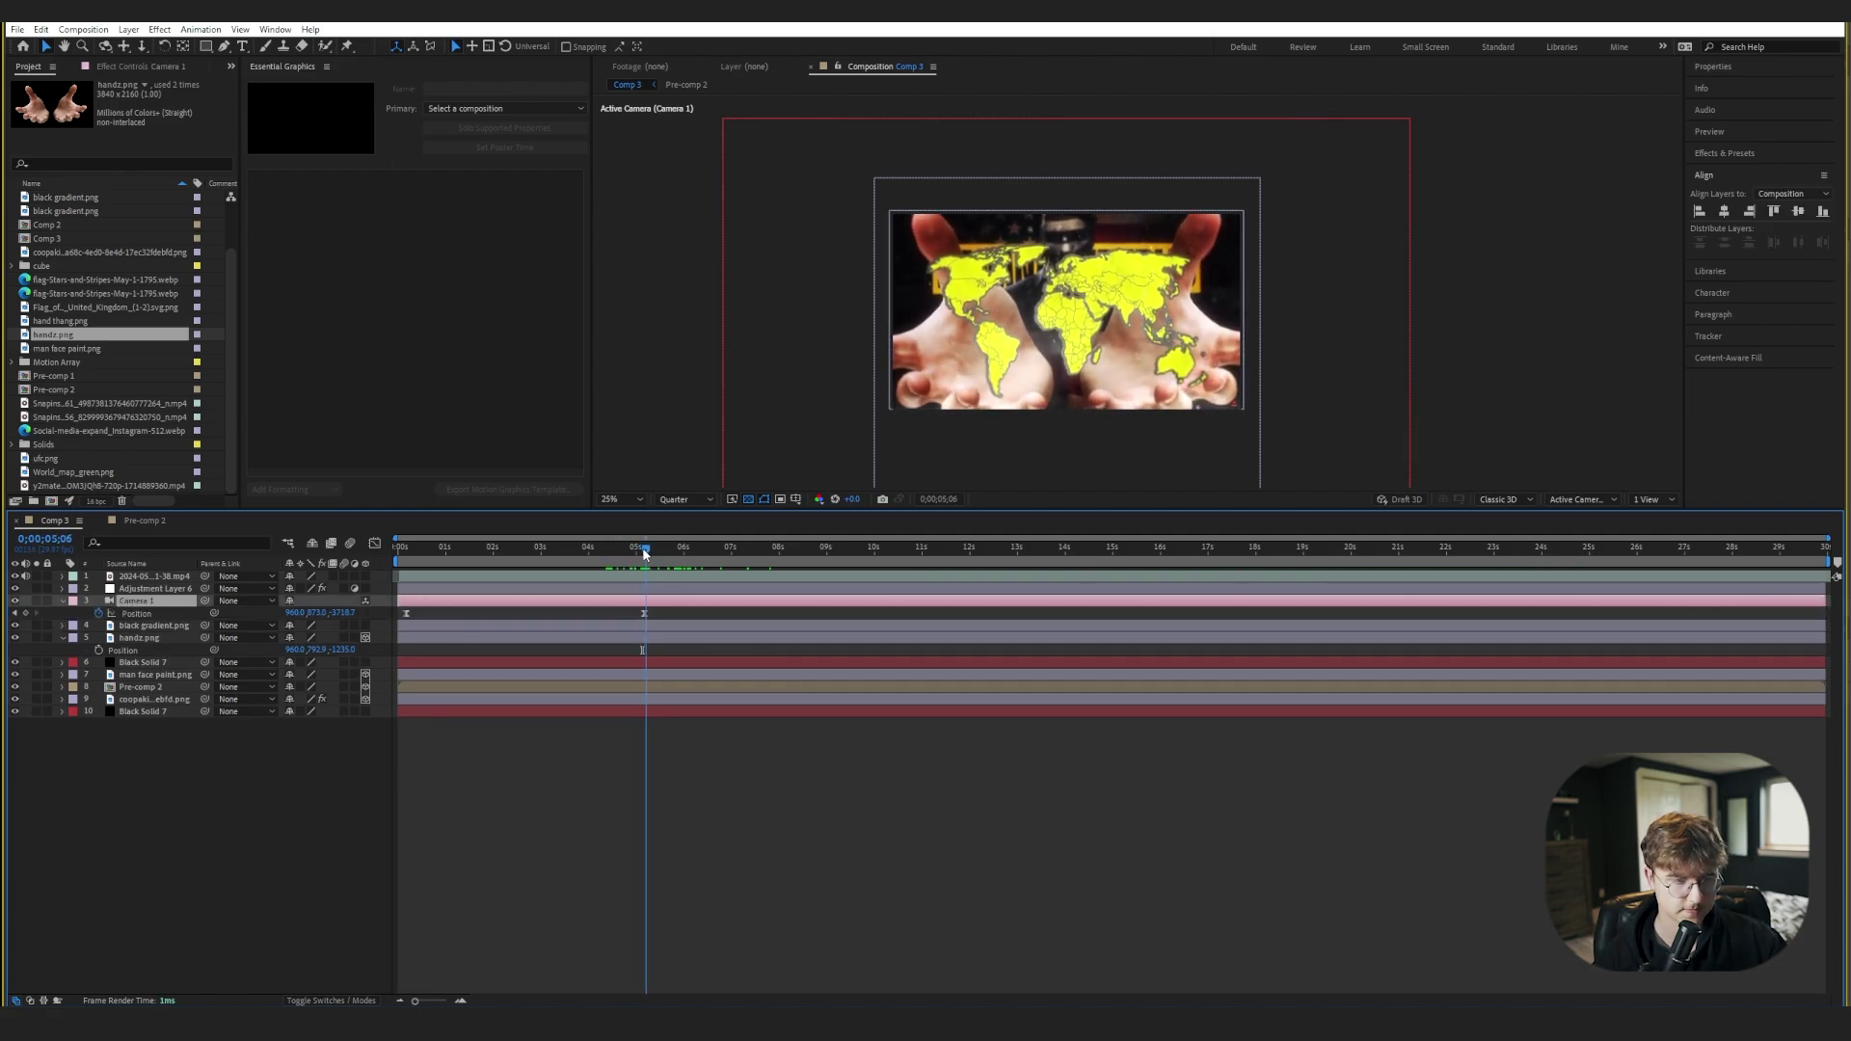
pyautogui.click(16, 576)
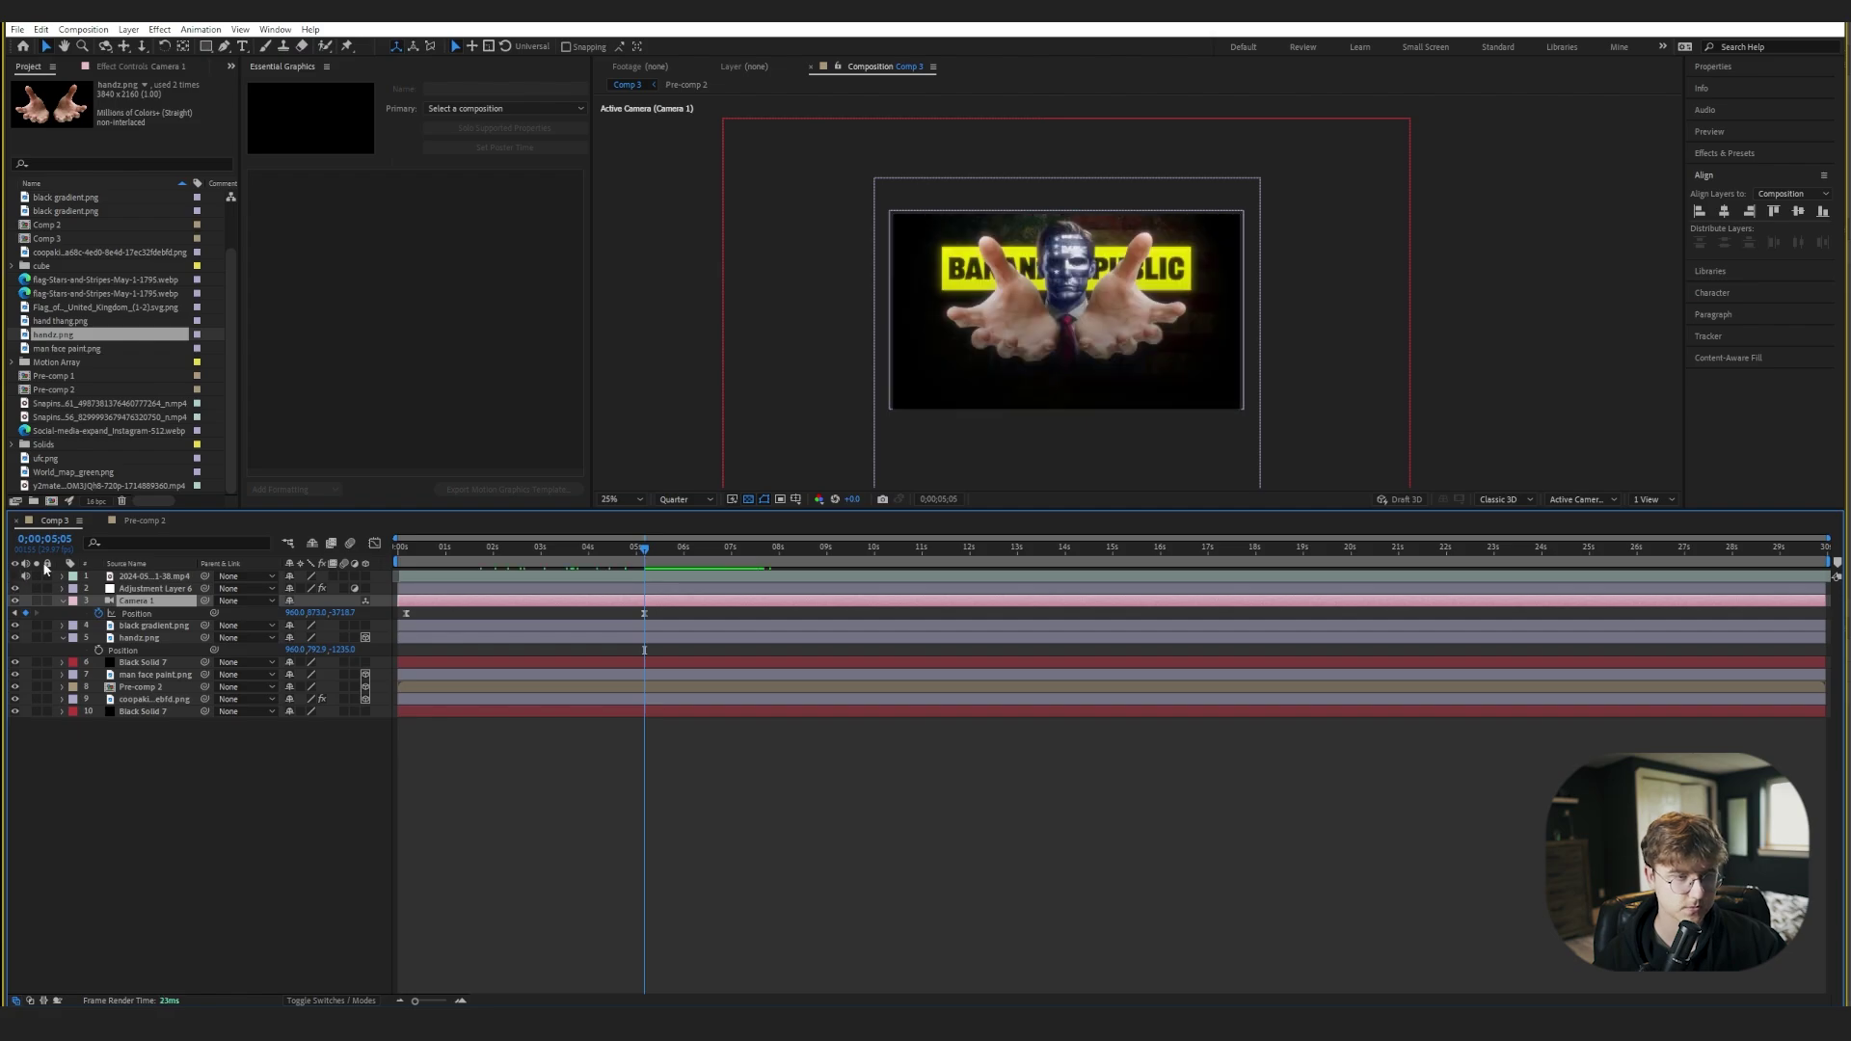
pyautogui.click(164, 637)
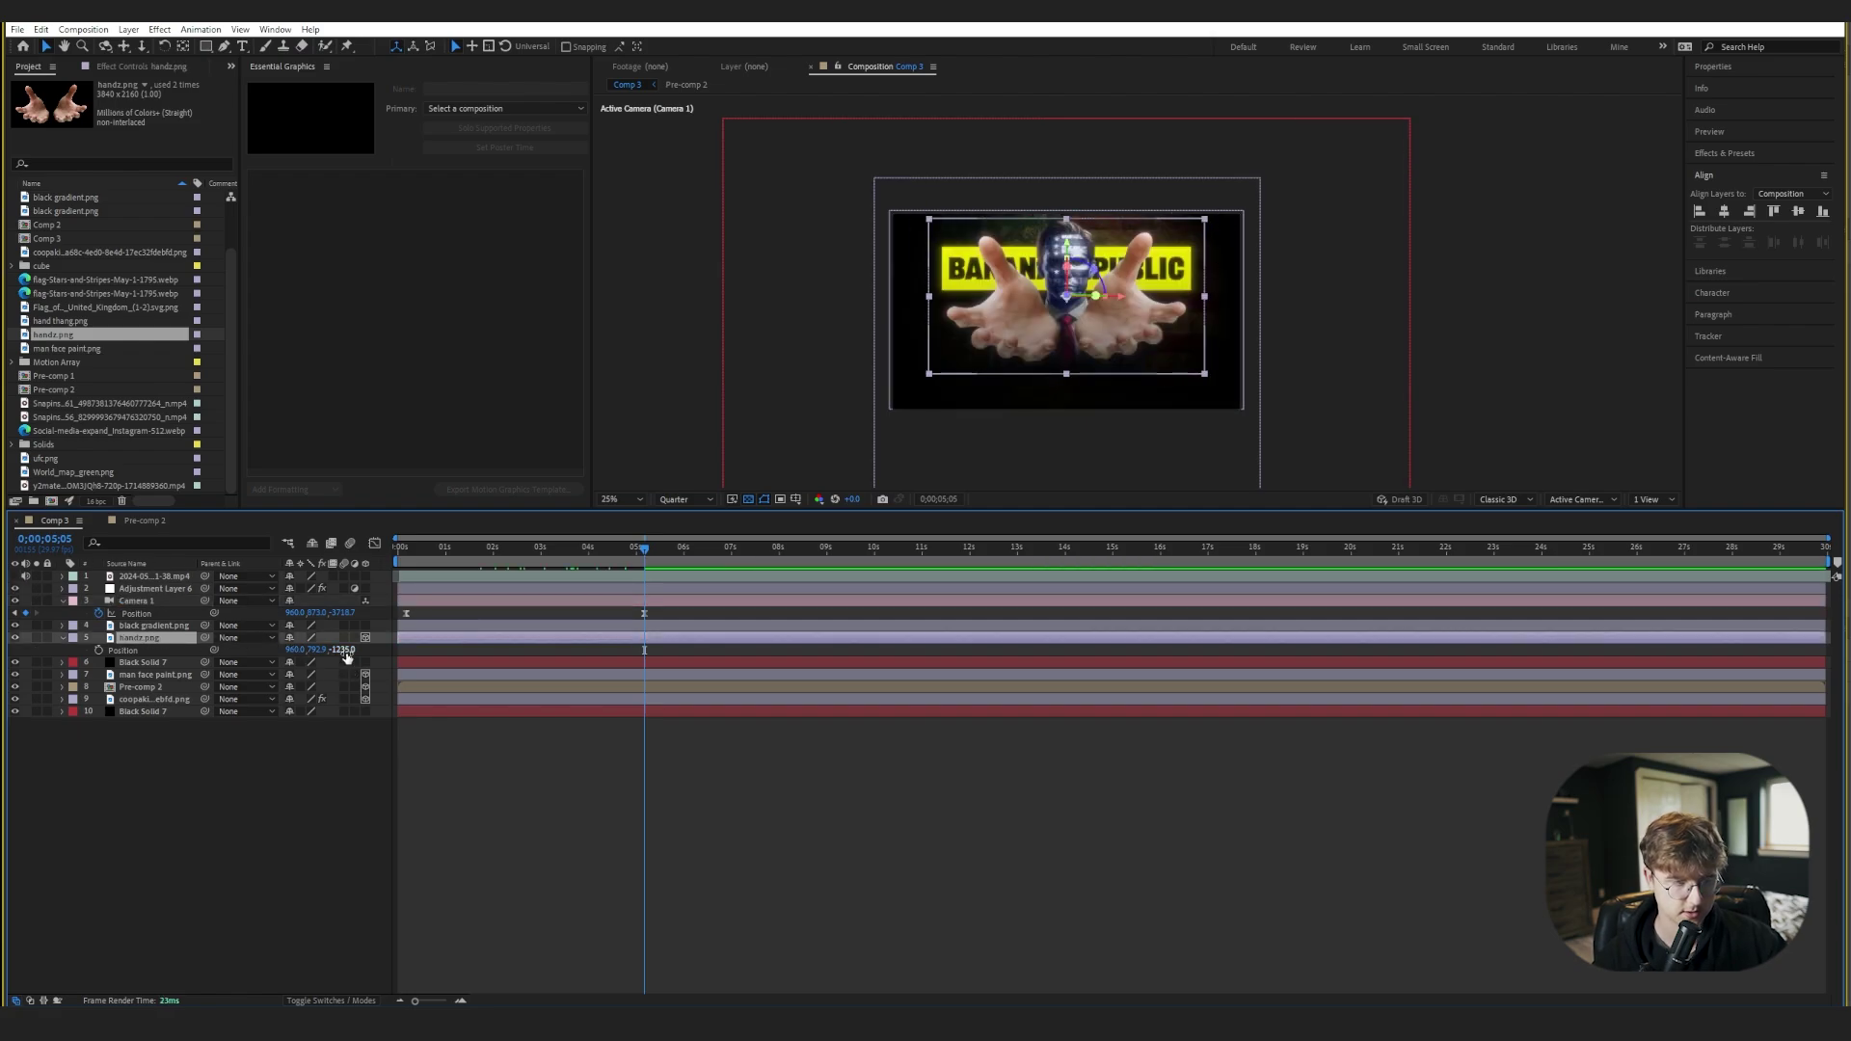
pyautogui.moveTo(347, 657); pyautogui.dragTo(63, 752)
pyautogui.press('s')
pyautogui.moveTo(342, 650); pyautogui.dragTo(338, 650)
pyautogui.moveTo(974, 317); pyautogui.dragTo(974, 354)
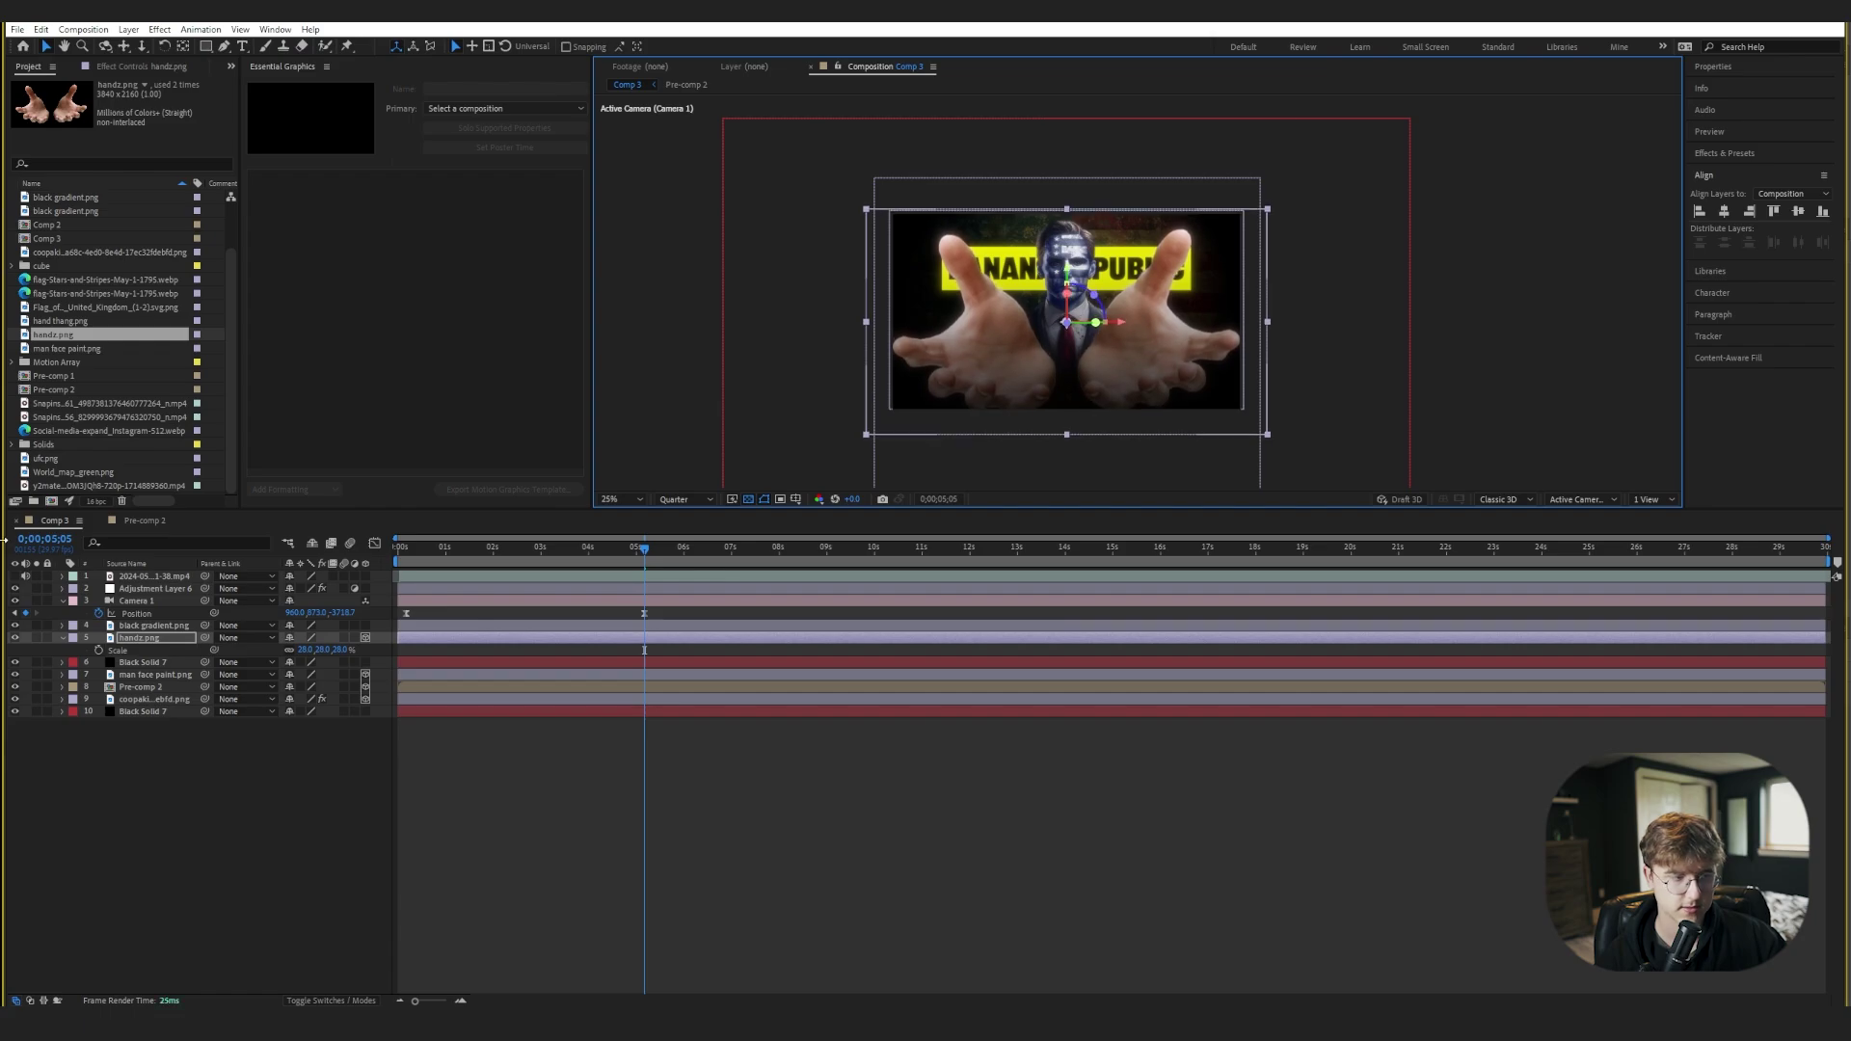
# - Compare the hands with the reference video and move their layer directly above black gradient.png
pyautogui.click(15, 575)
pyautogui.click(14, 576)
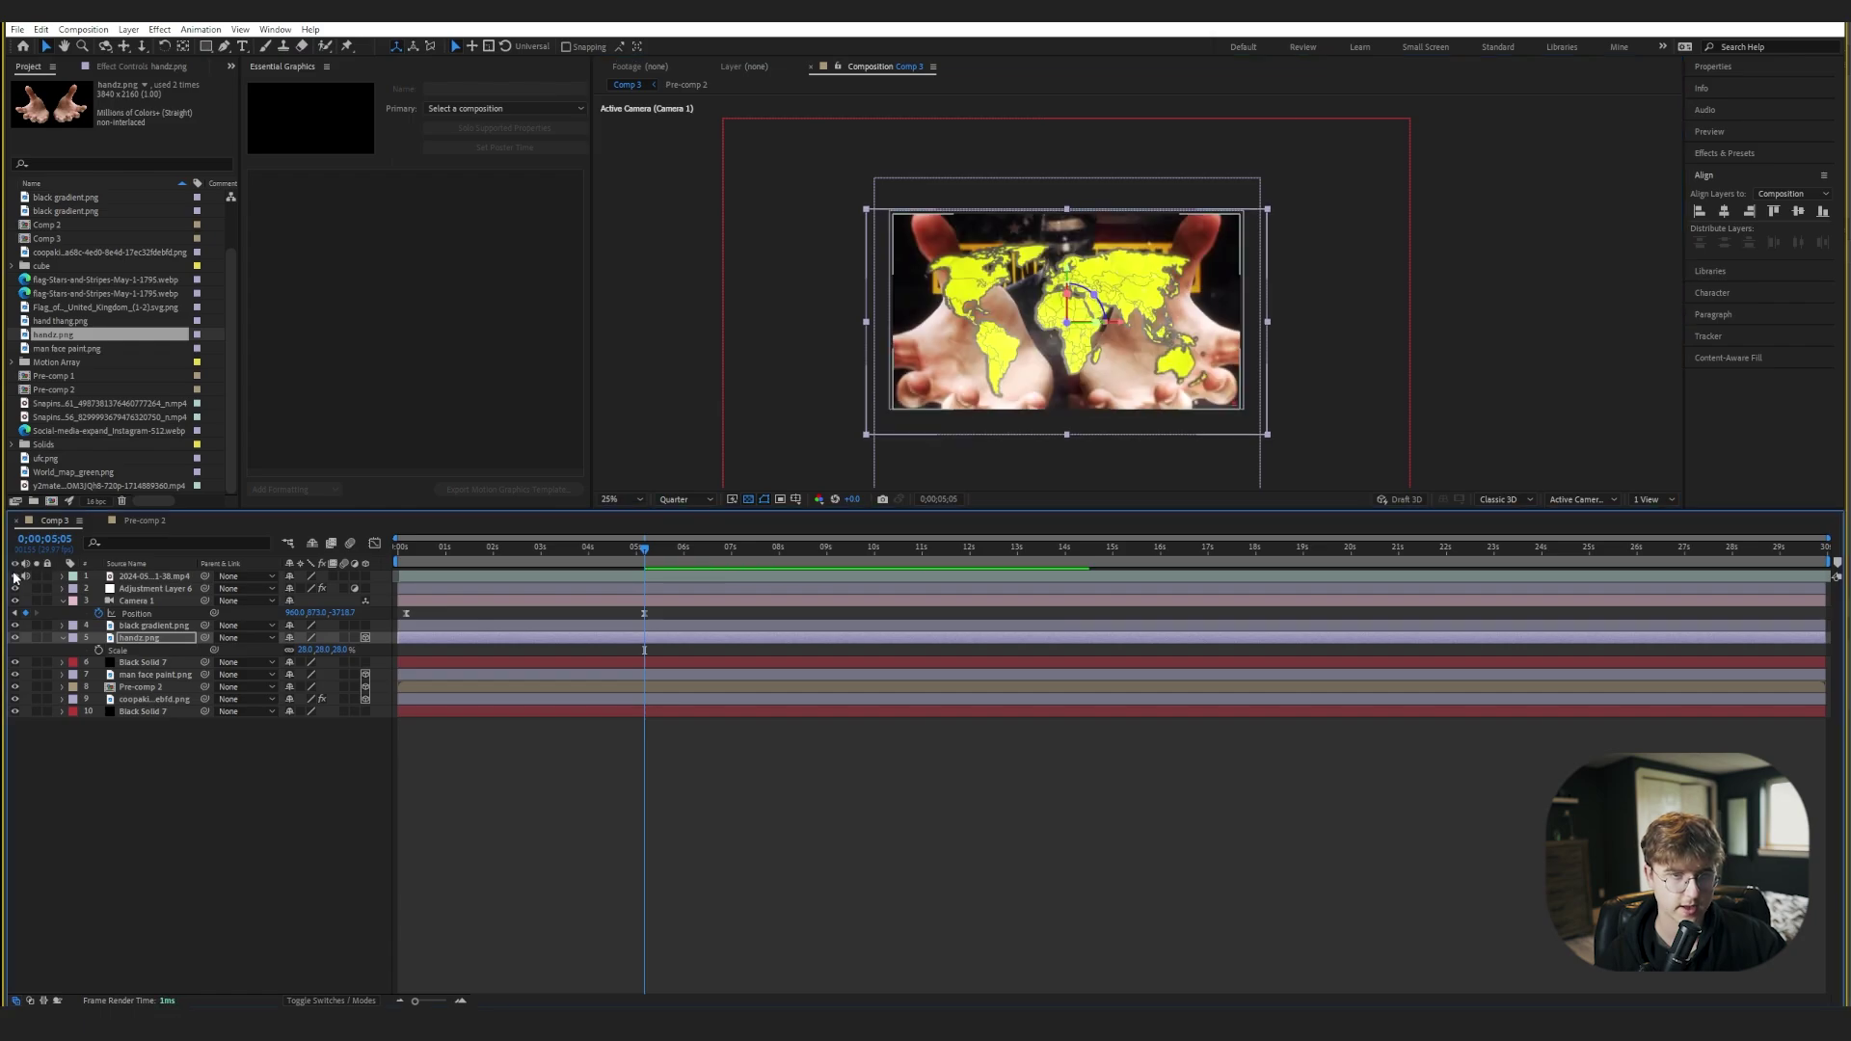
pyautogui.click(14, 575)
pyautogui.click(14, 576)
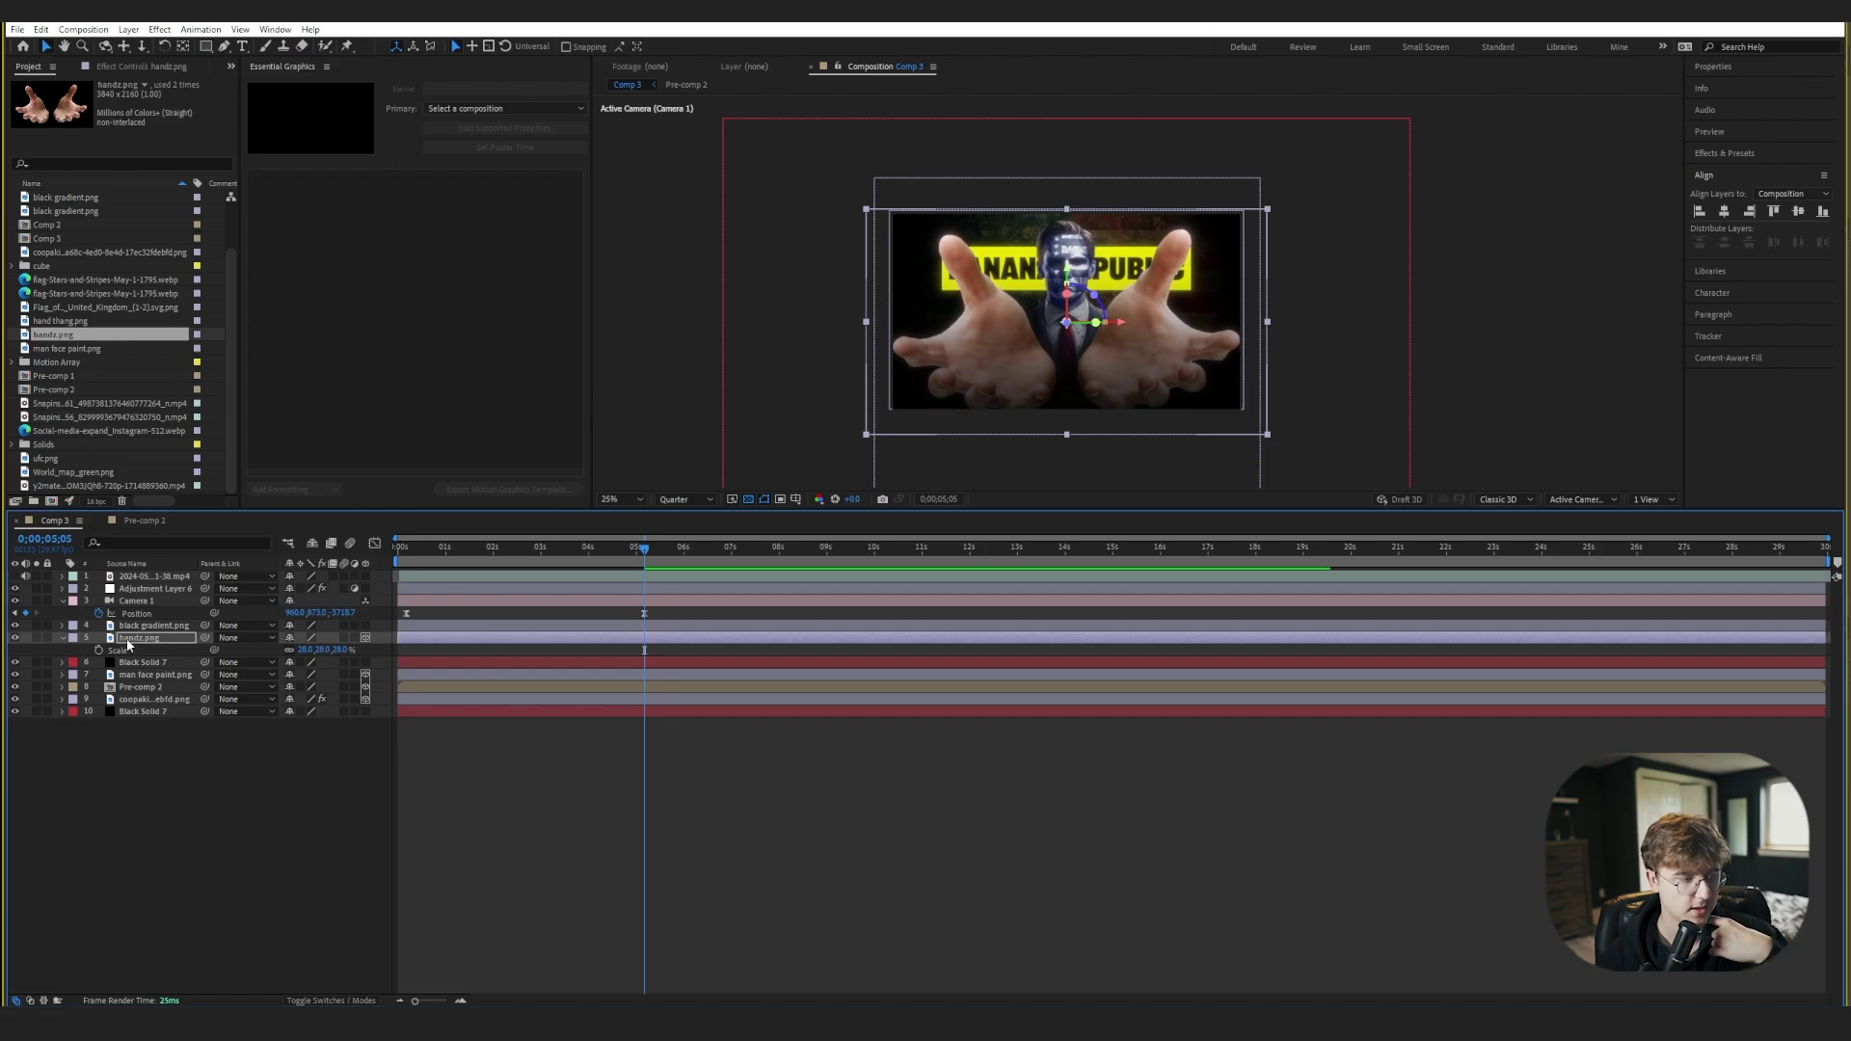
pyautogui.moveTo(137, 639); pyautogui.dragTo(133, 629)
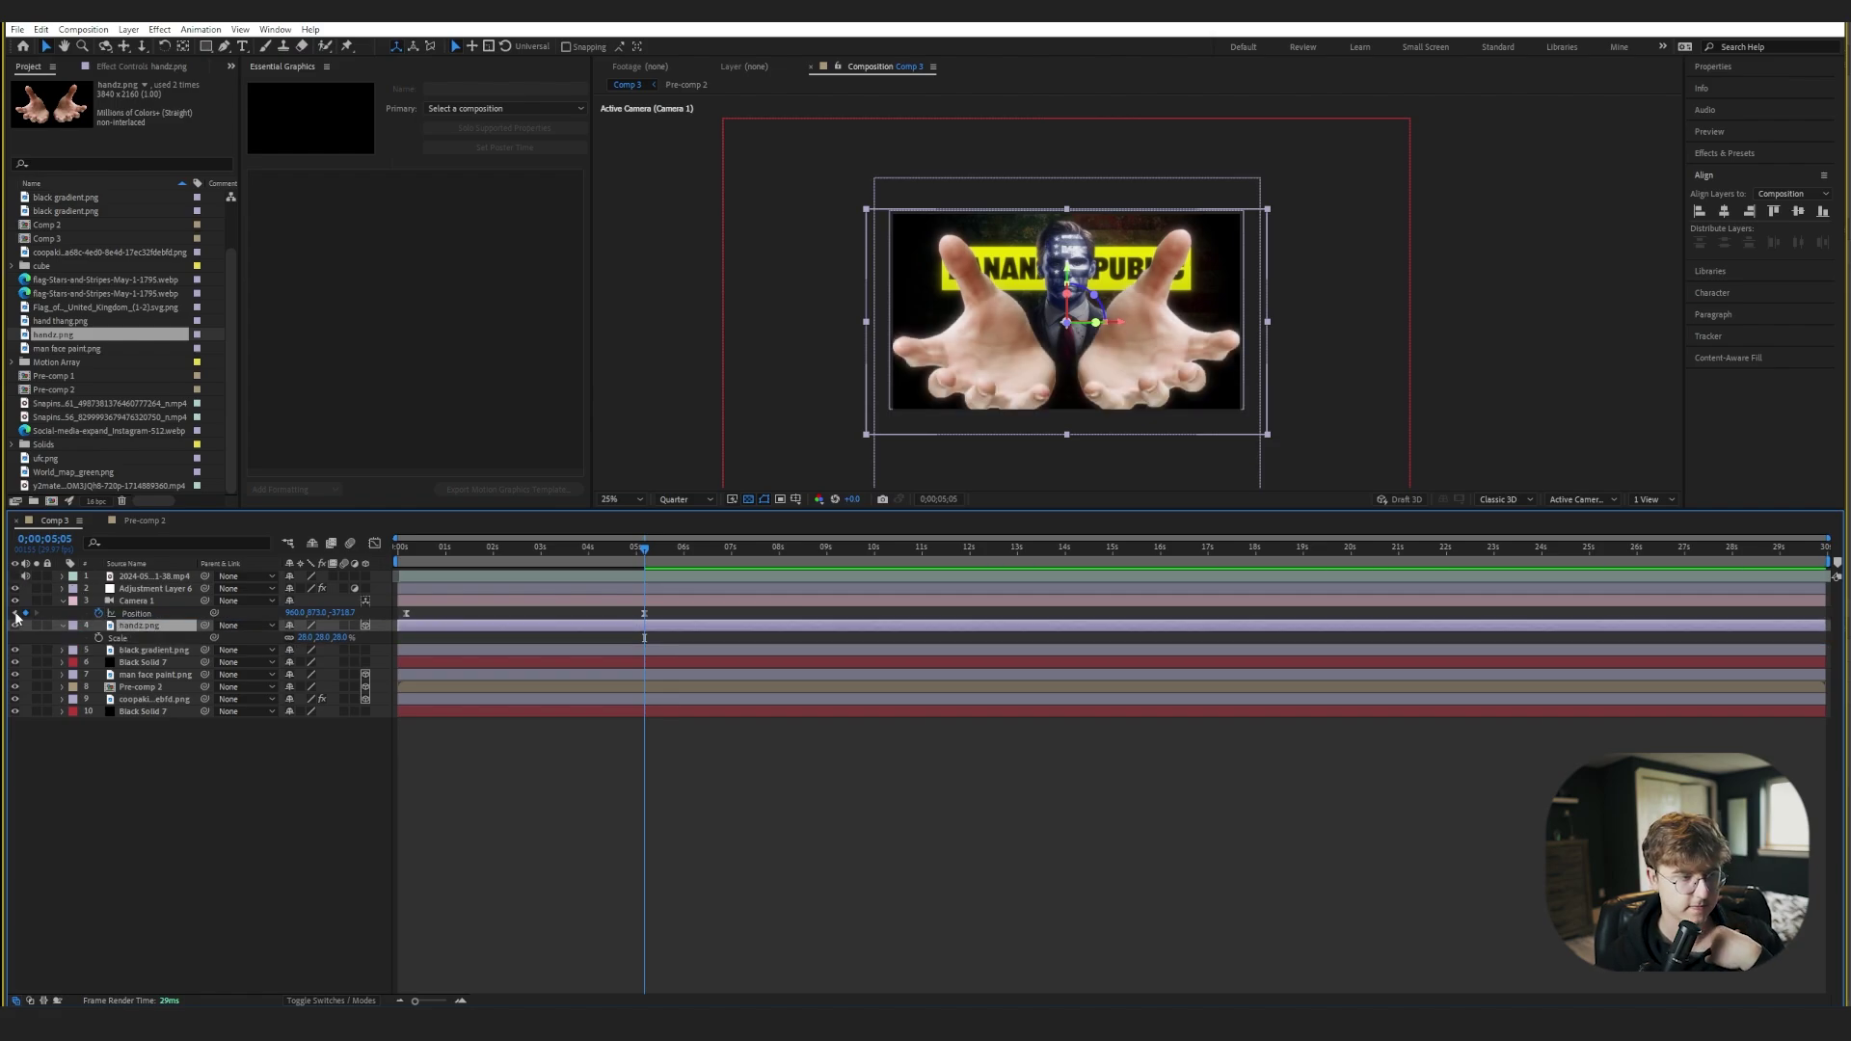
pyautogui.click(15, 575)
pyautogui.click(15, 576)
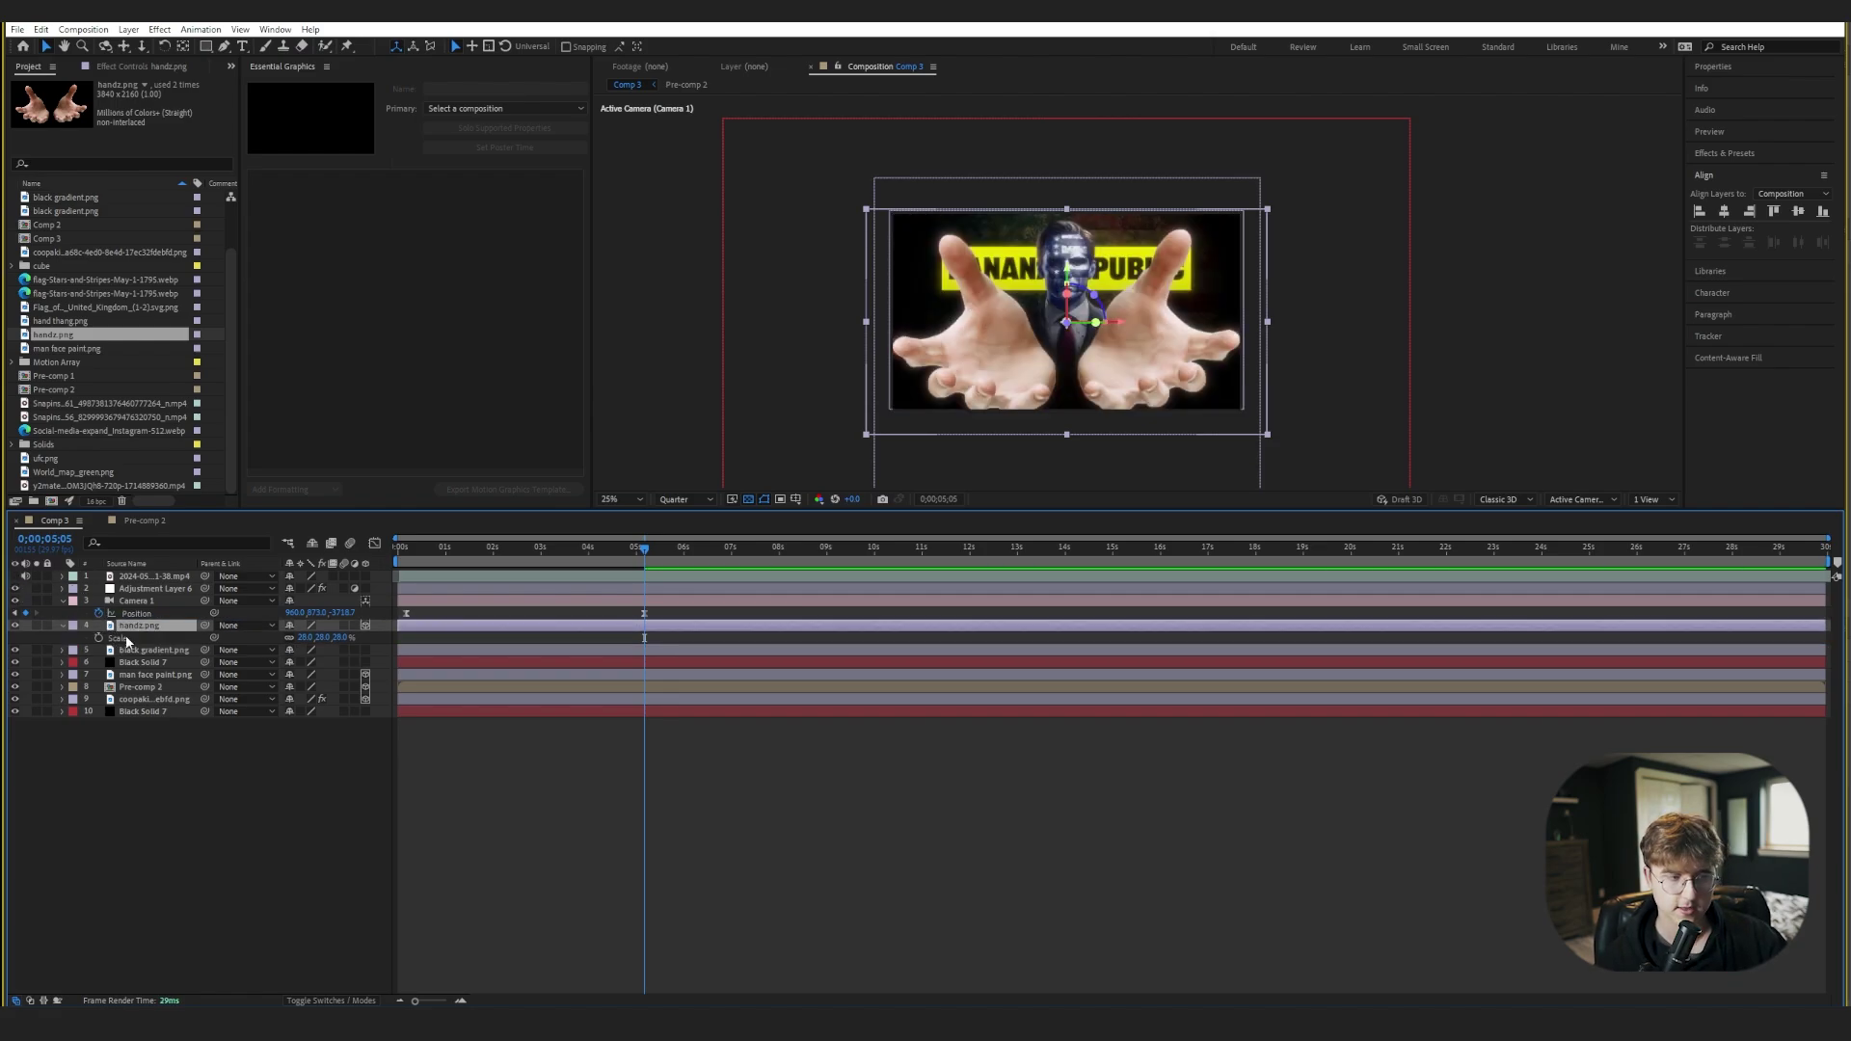
# - Create an adjustment layer at the top of the layer stack and apply Lumetri Color to it
pyautogui.click(189, 756)
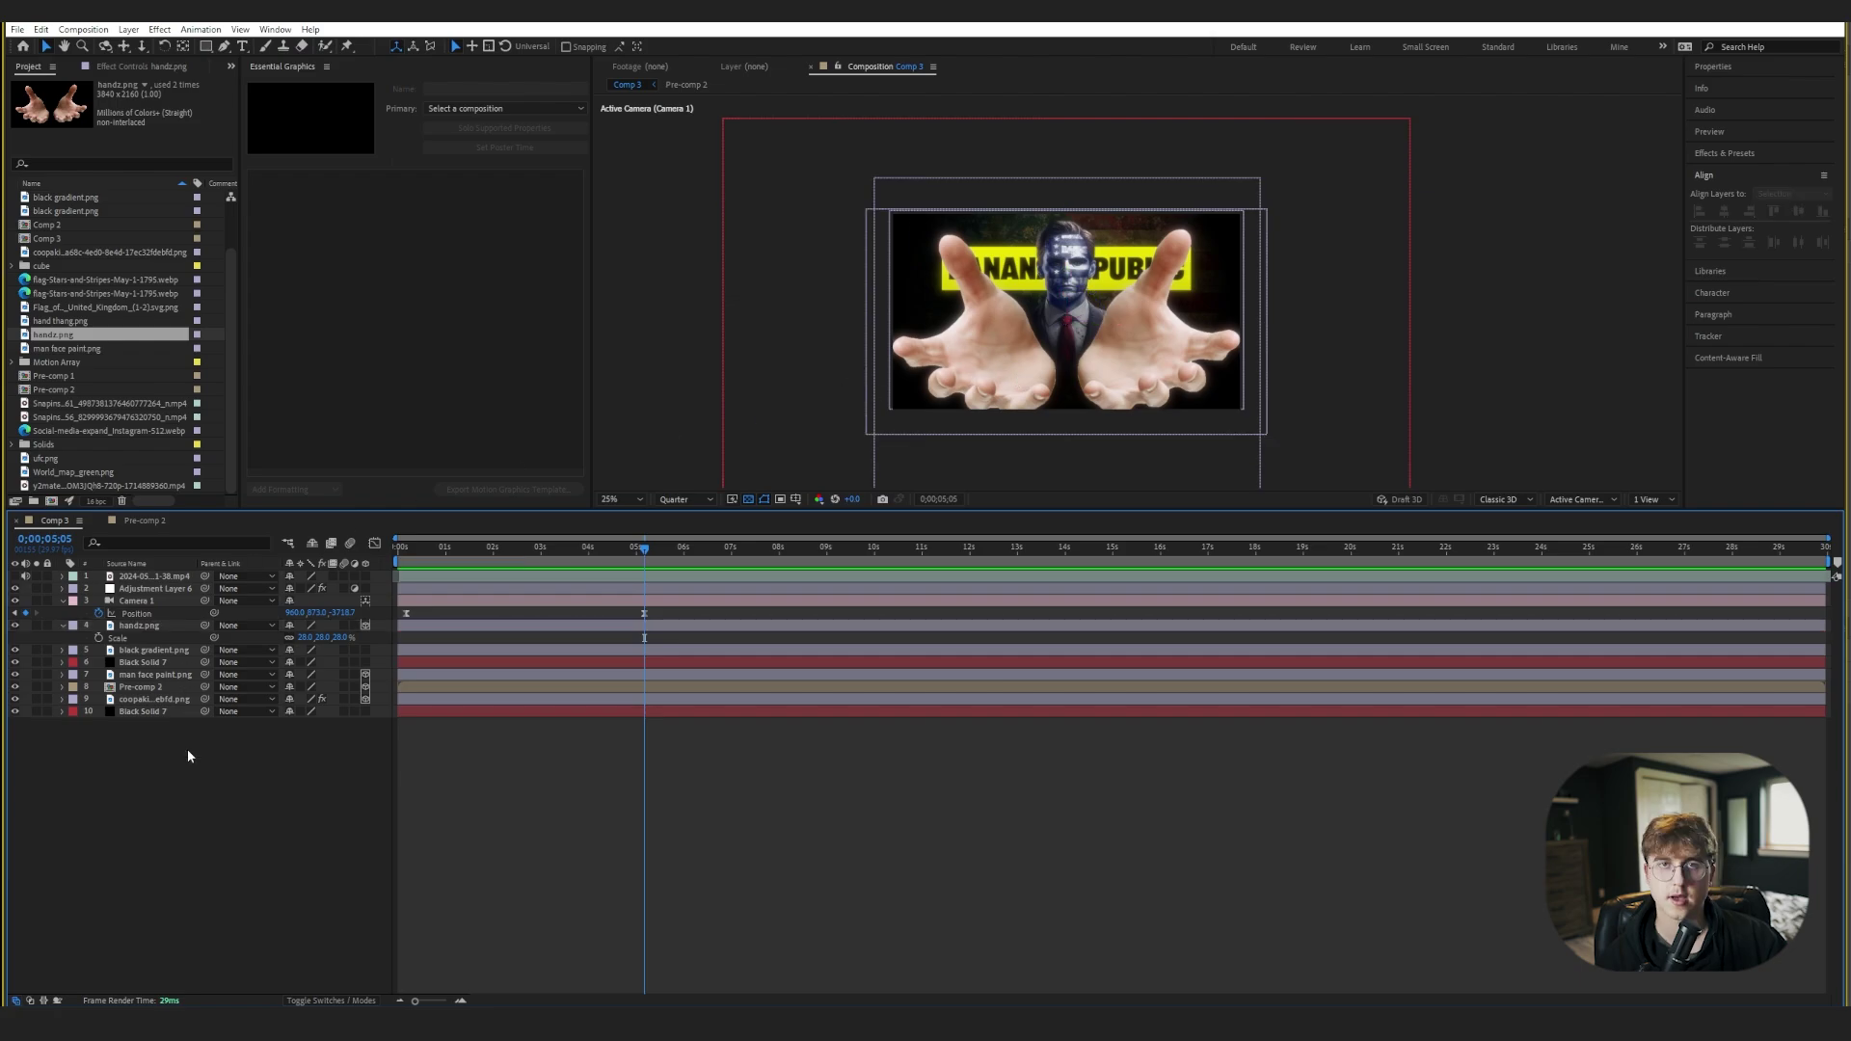
pyautogui.rightClick(189, 757)
pyautogui.moveTo(241, 763)
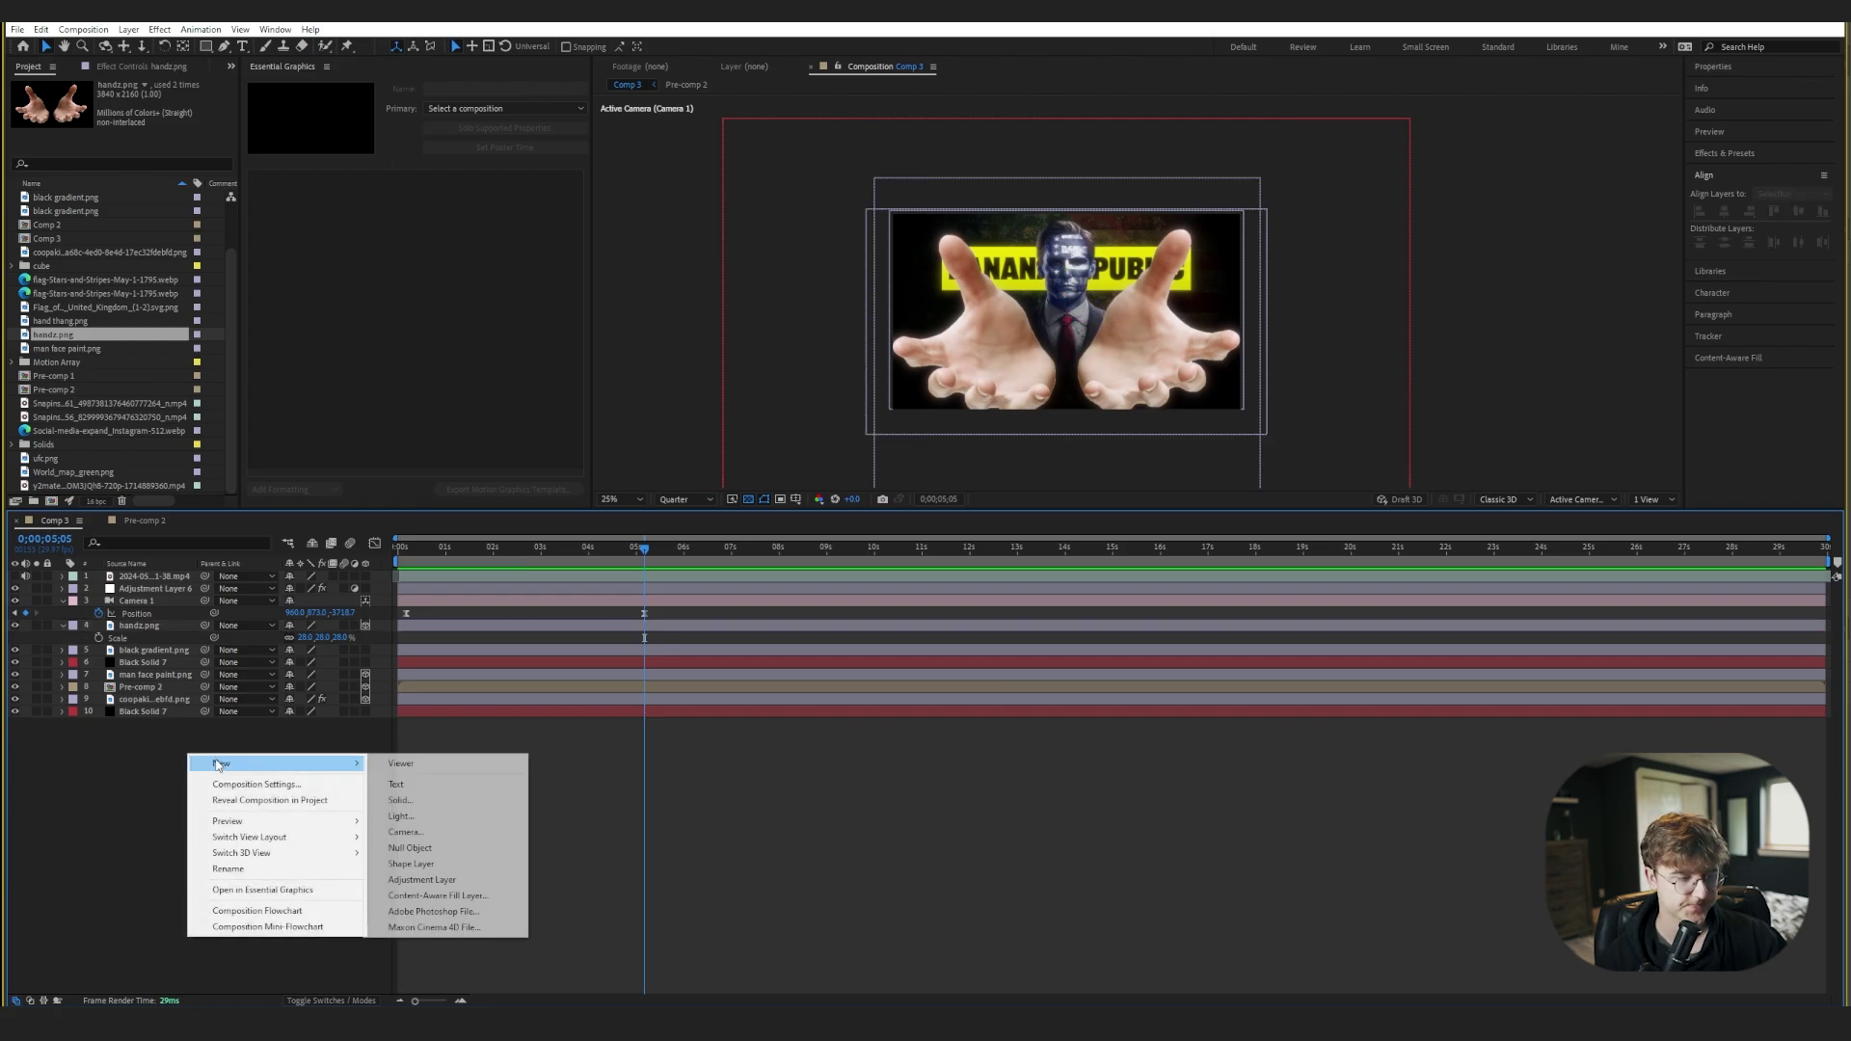
pyautogui.click(416, 882)
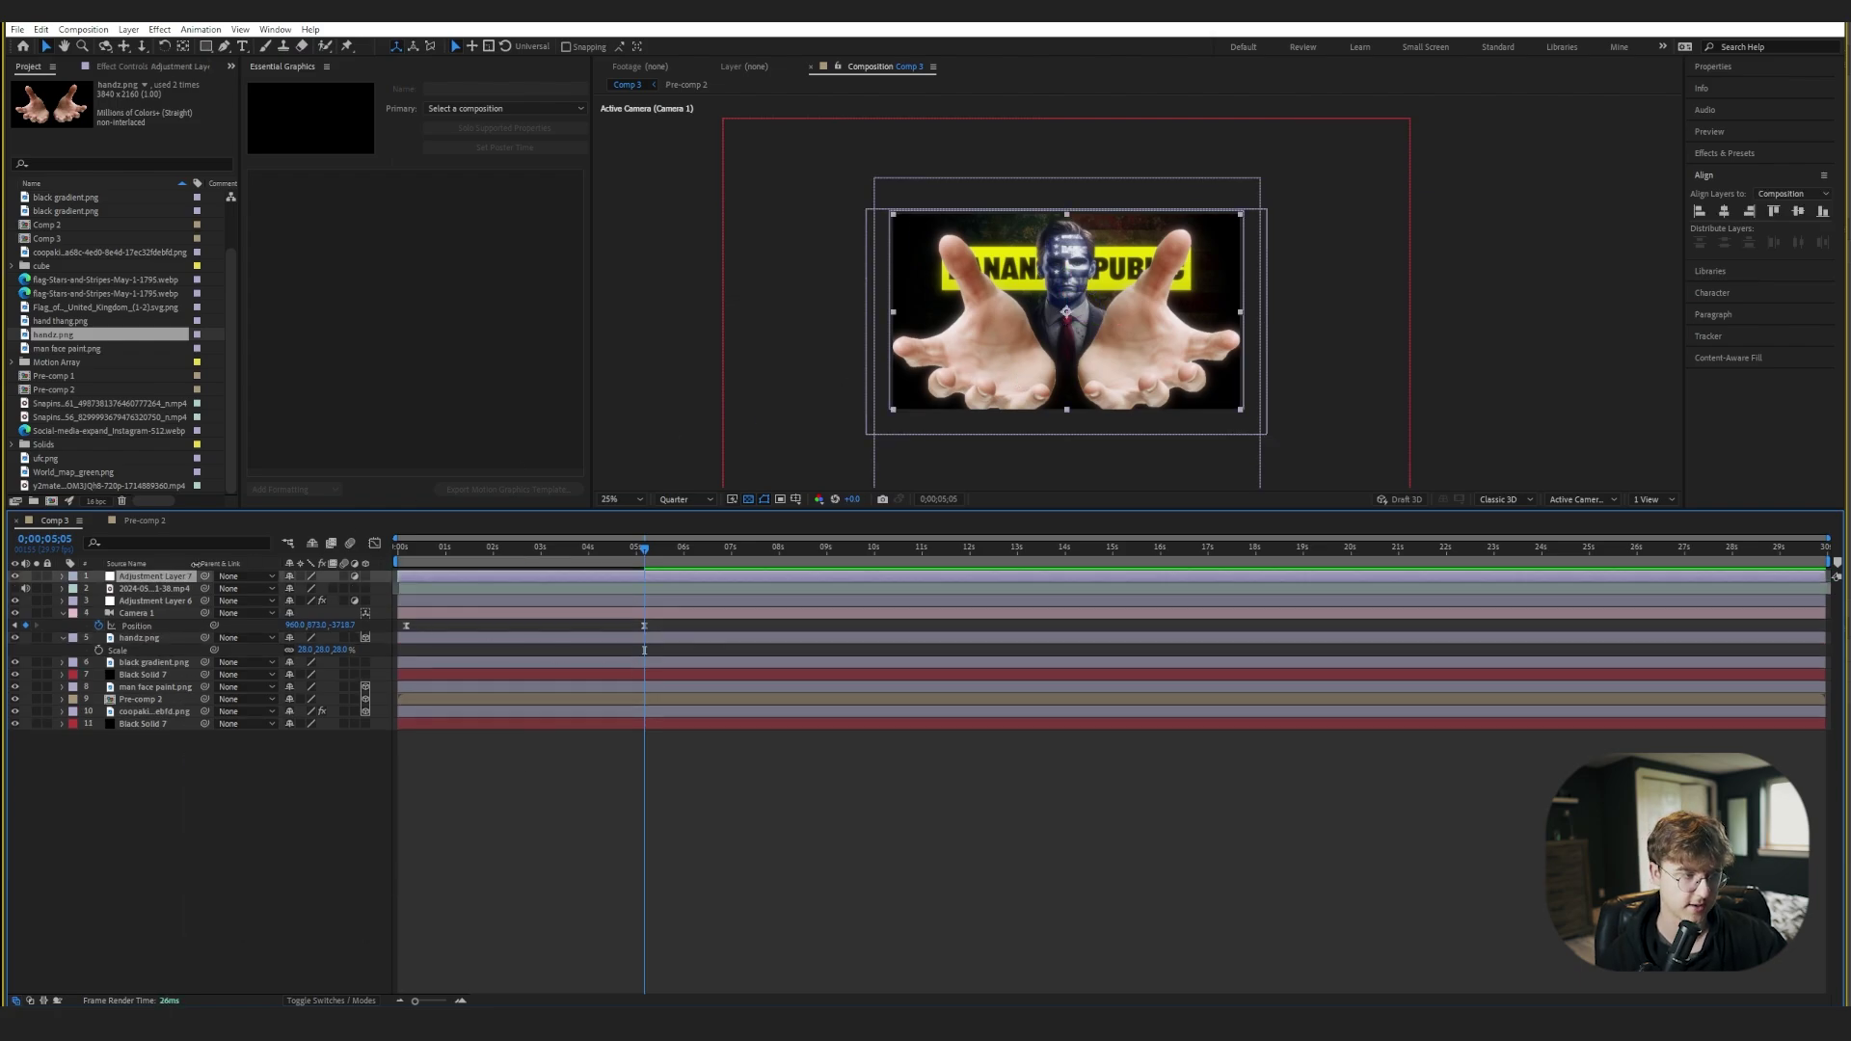
pyautogui.hotkey('ctrl', 'space')
pyautogui.write('lum')
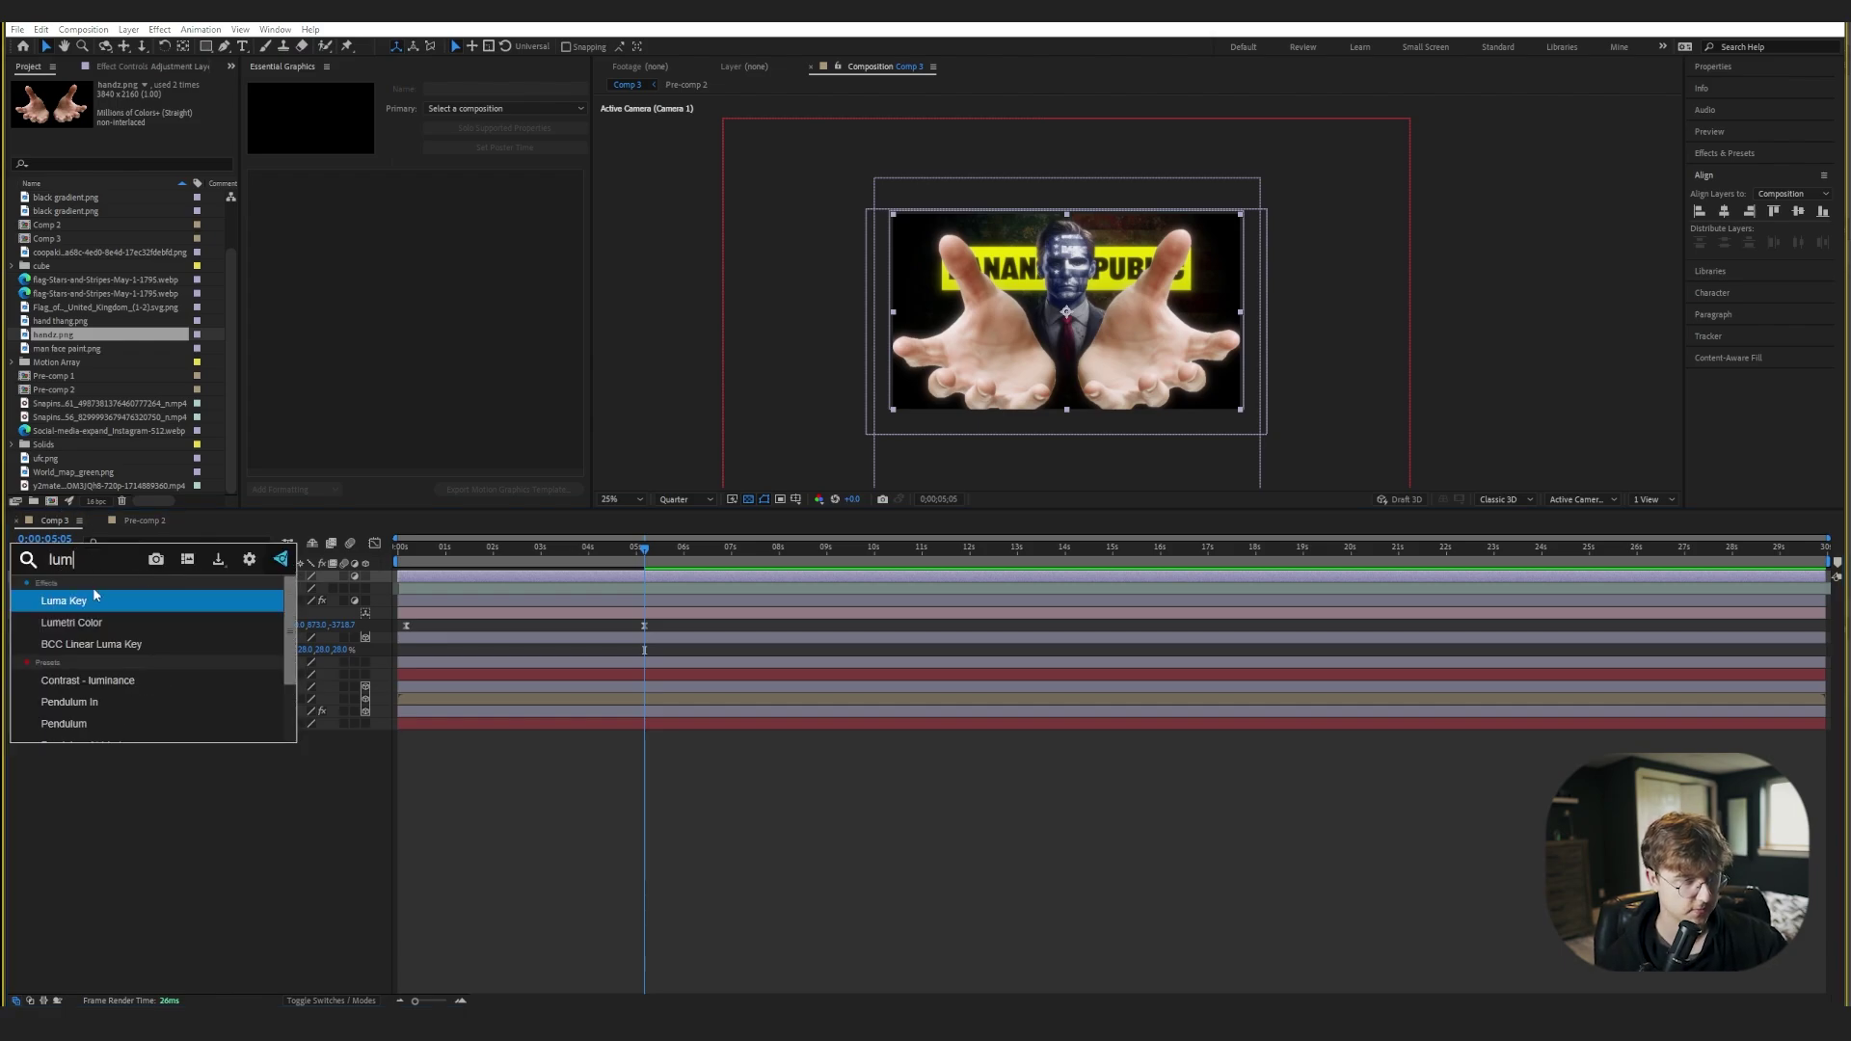
pyautogui.click(72, 623)
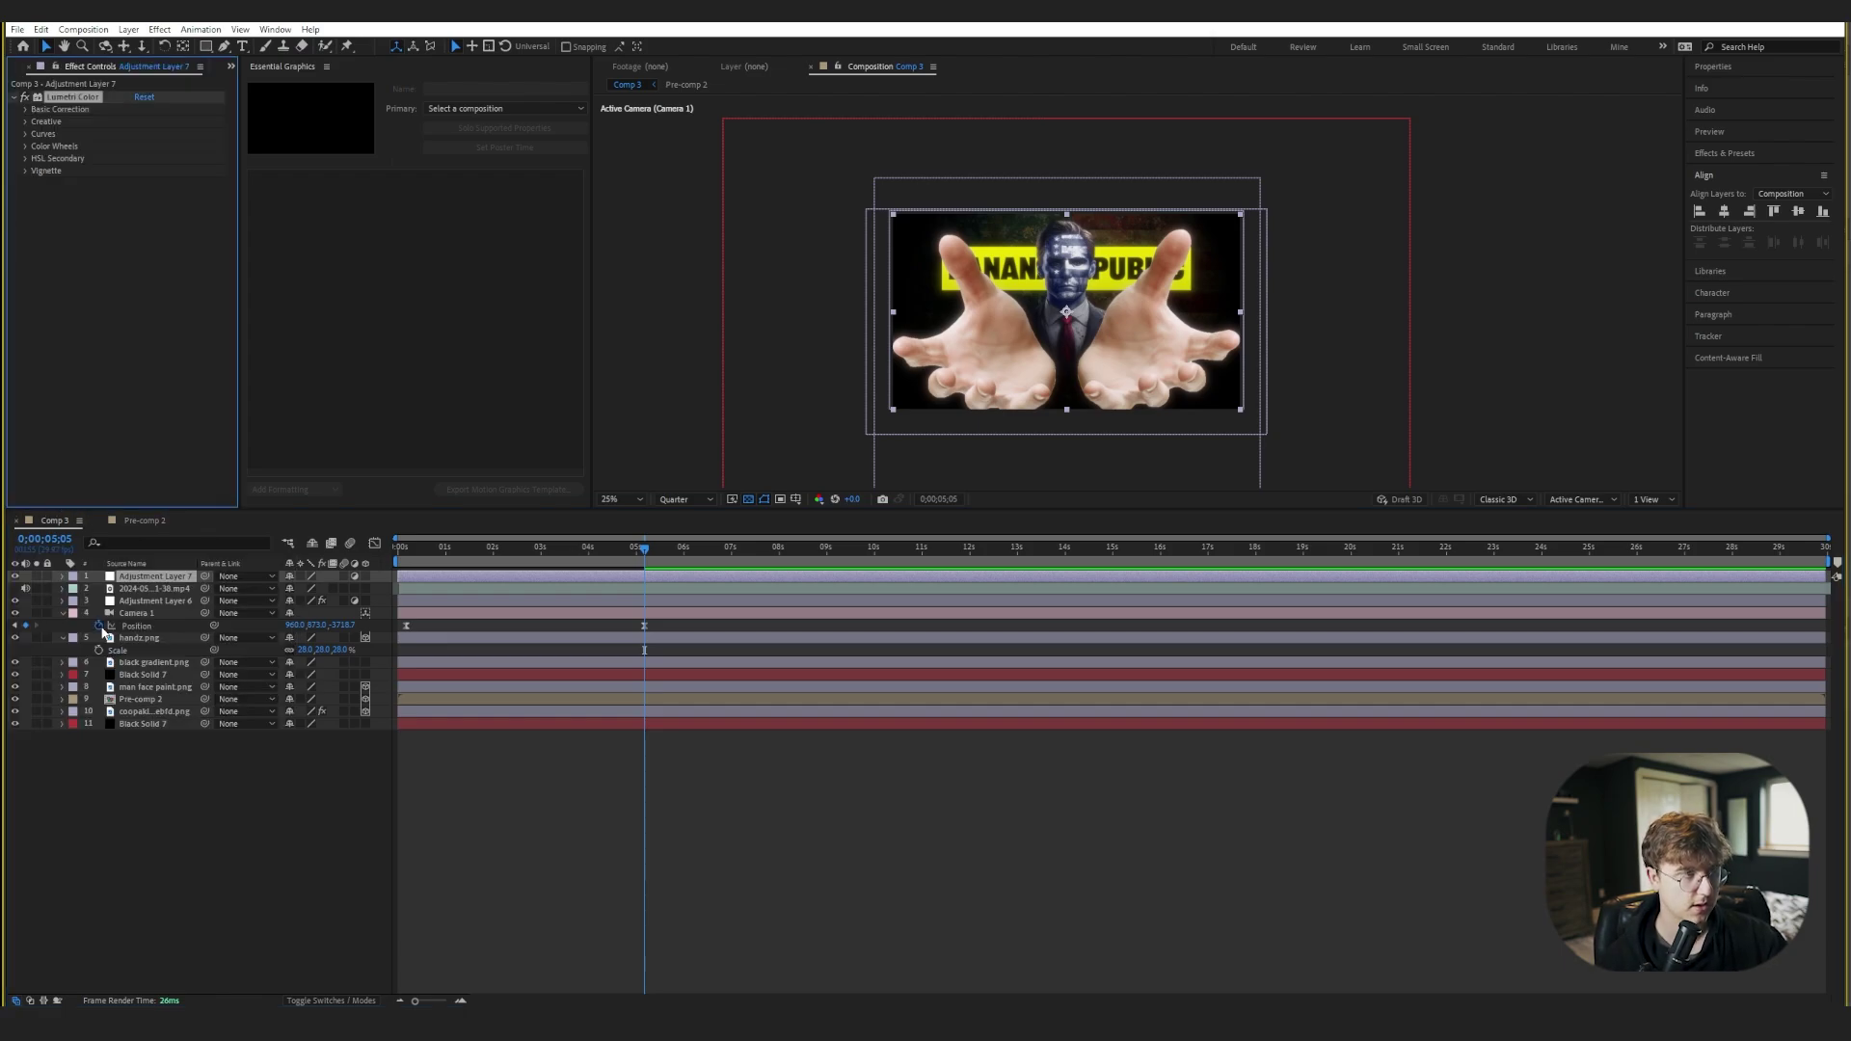
# - Load the Kold Cinematic look in Lumetri Color's Creative section and set its Intensity to about 40
pyautogui.click(26, 122)
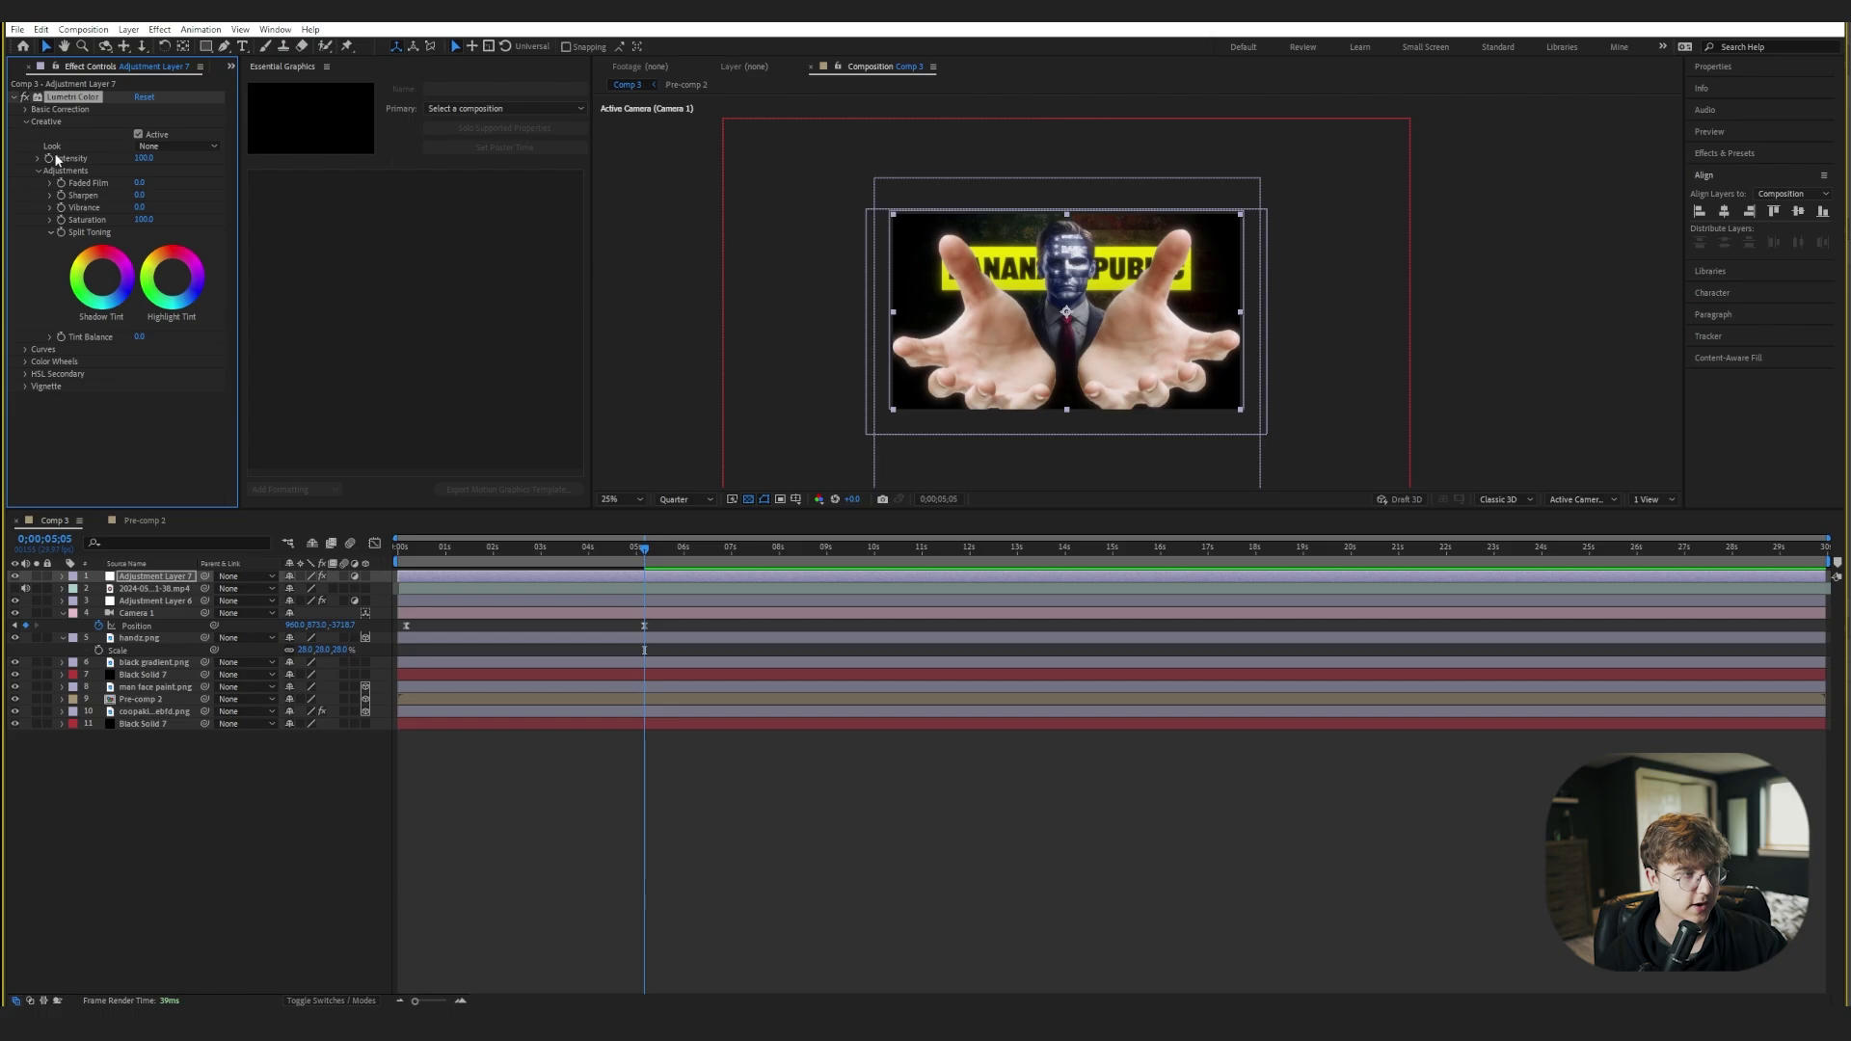
pyautogui.click(149, 146)
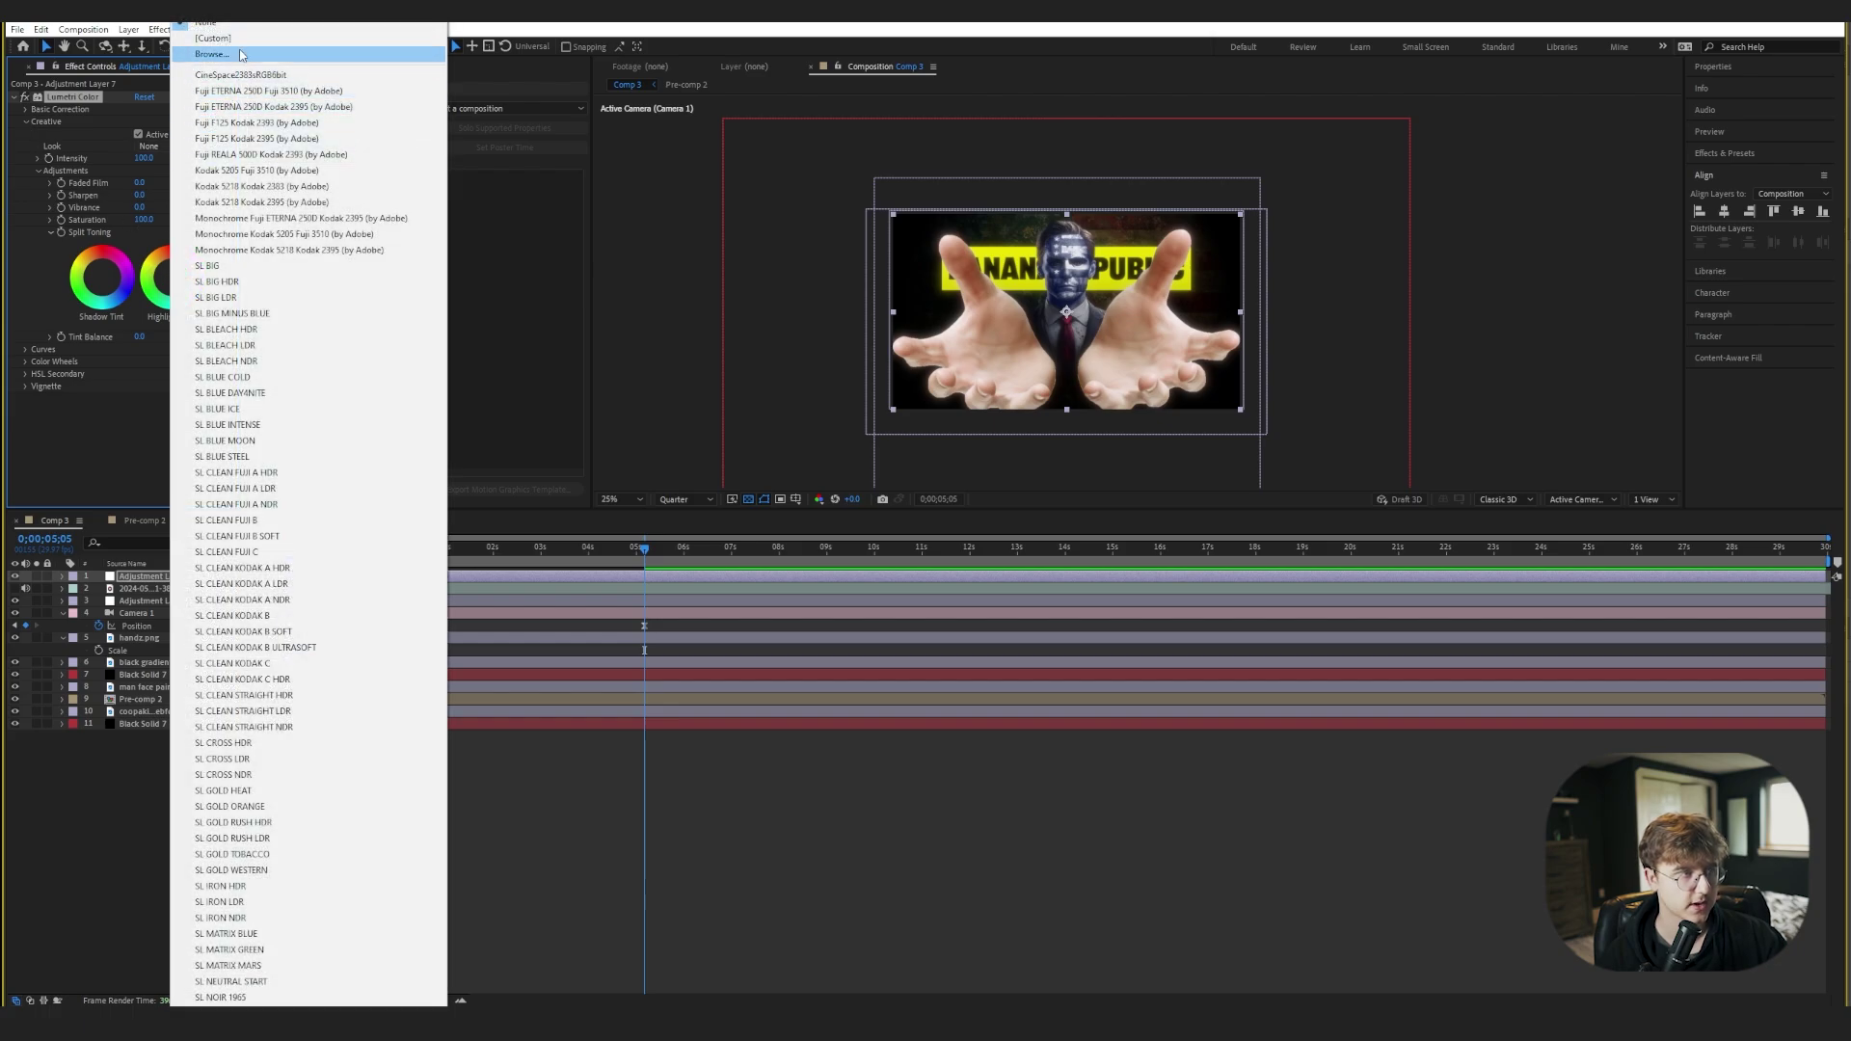
pyautogui.click(239, 55)
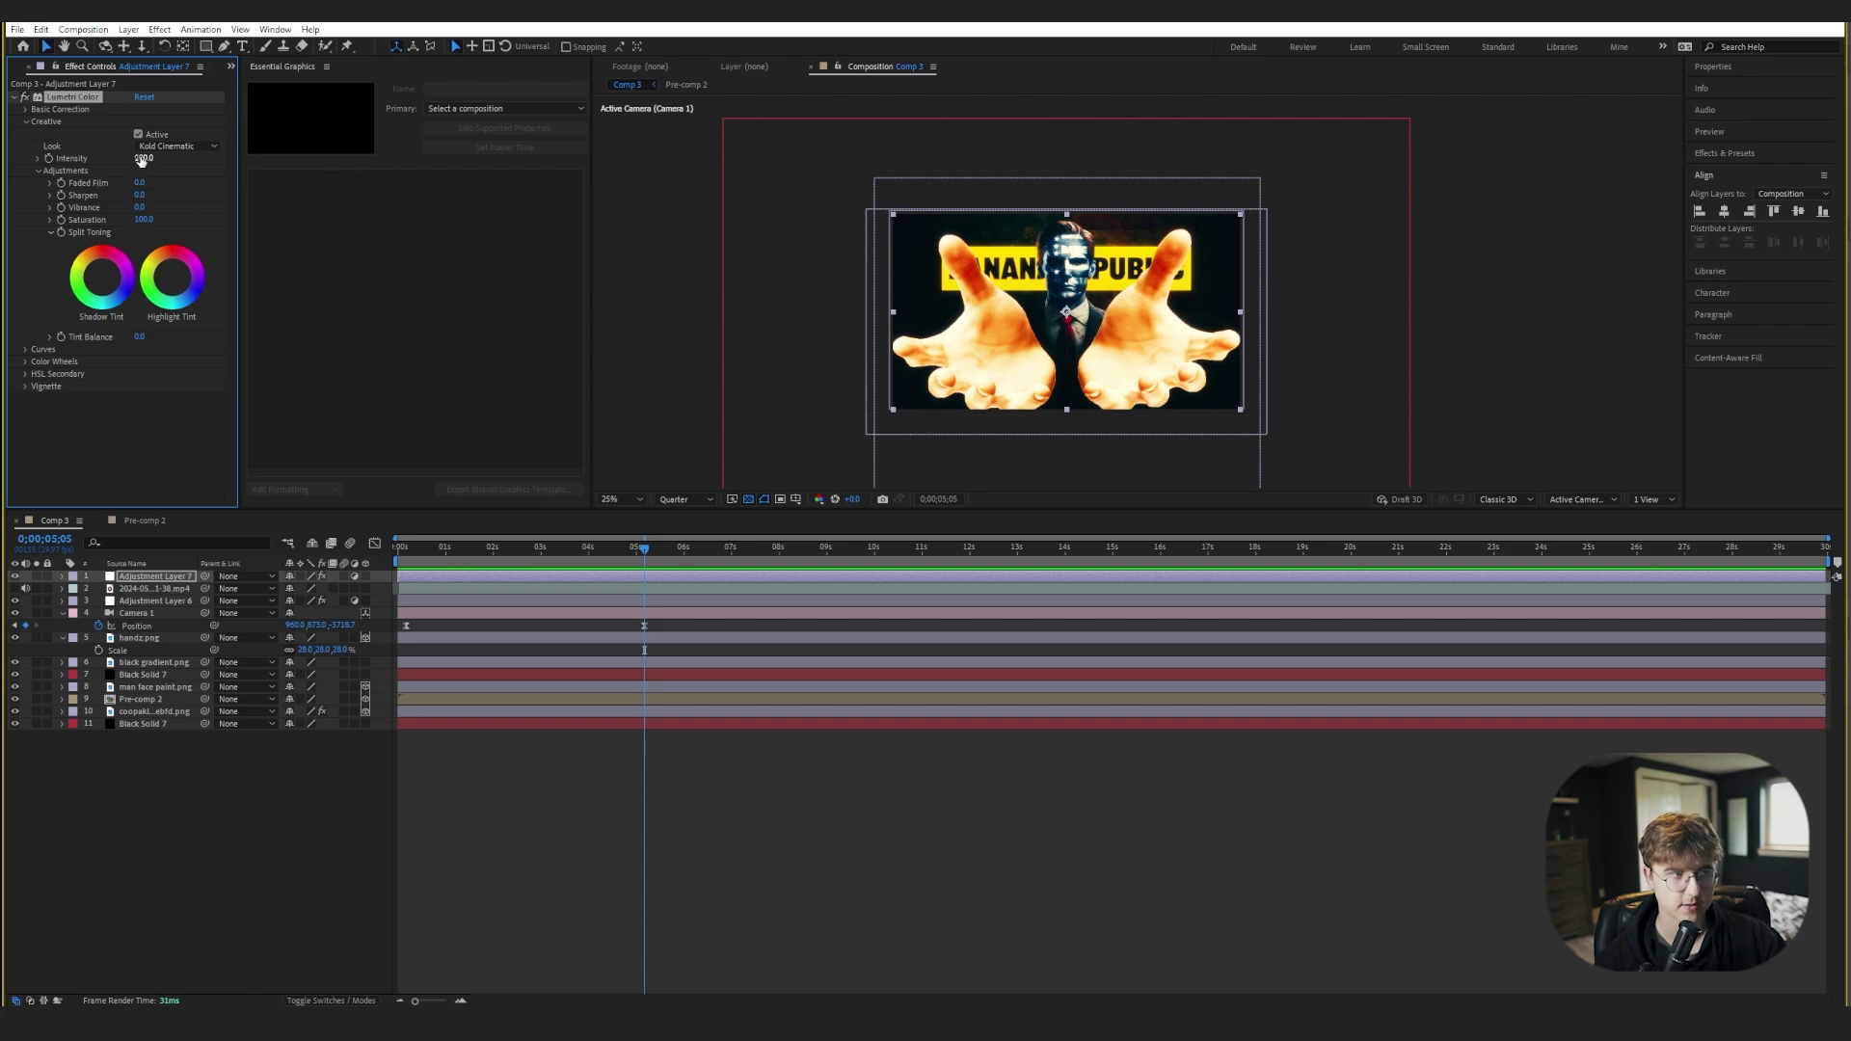
pyautogui.write('12')
pyautogui.press('Return')
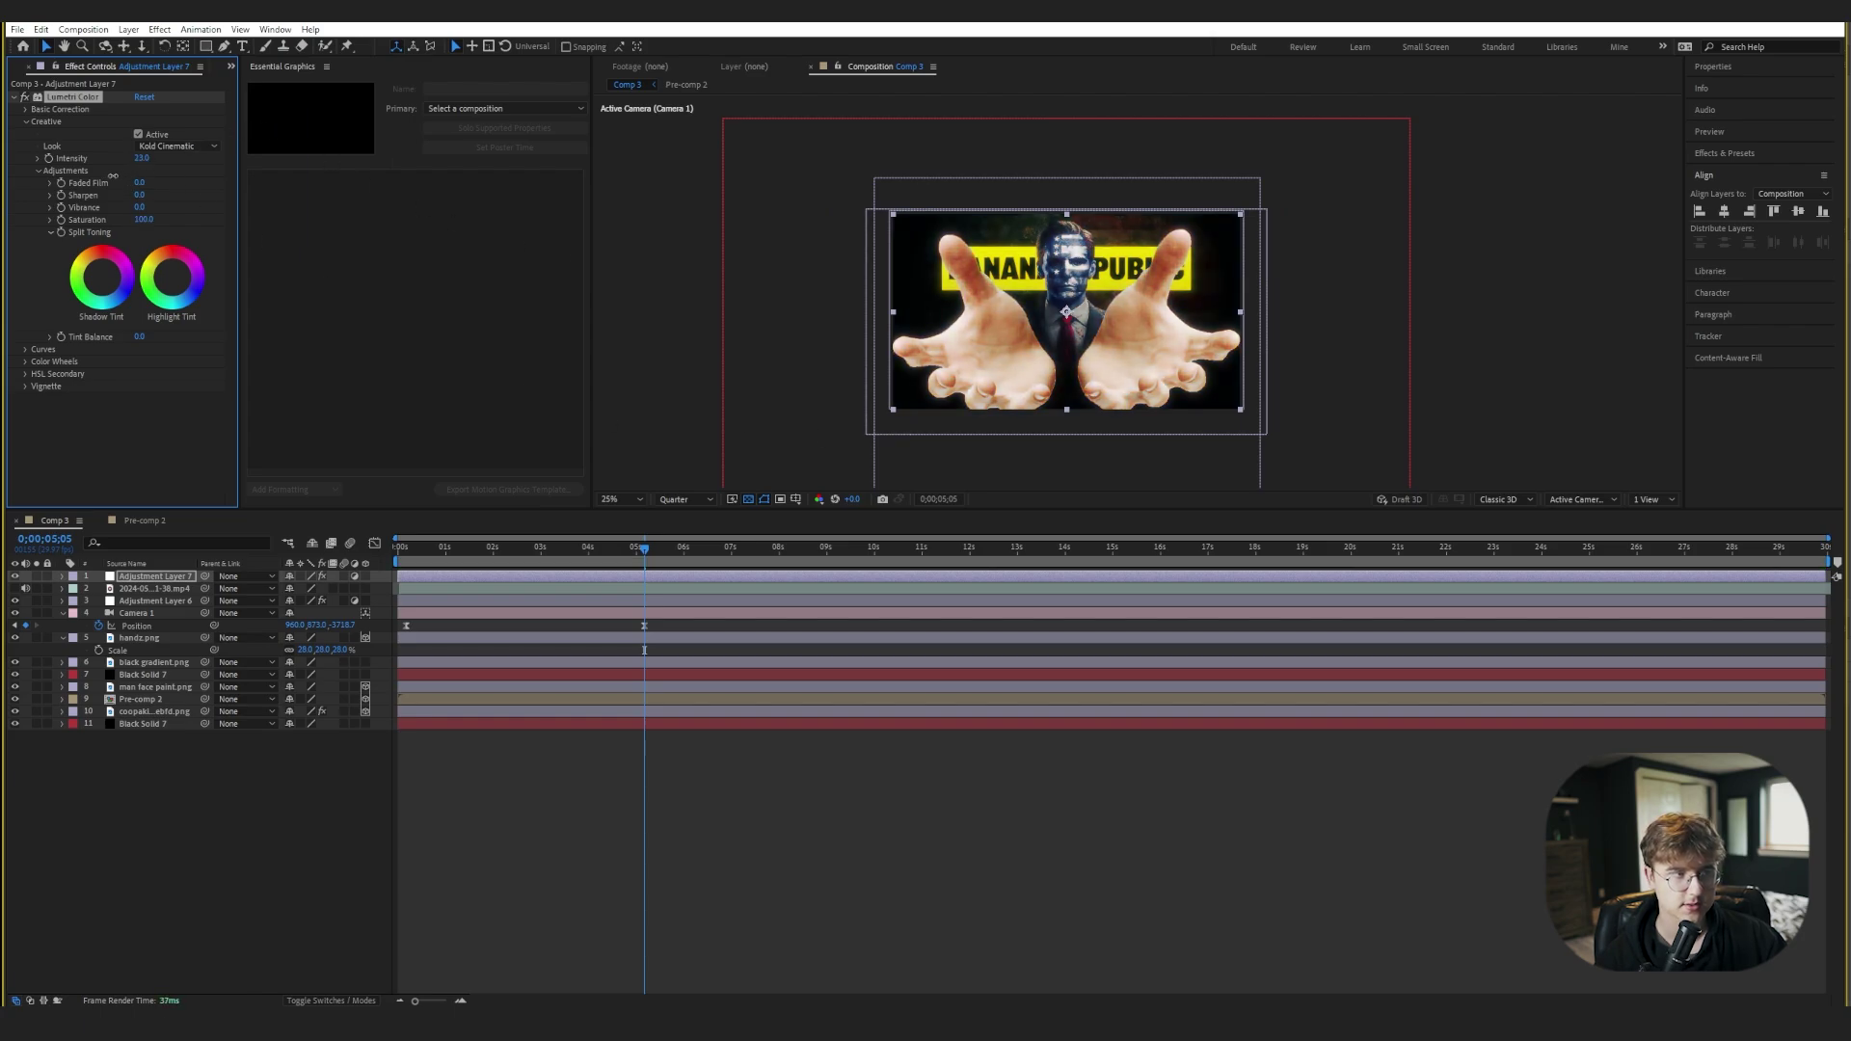
pyautogui.moveTo(116, 174); pyautogui.dragTo(126, 174)
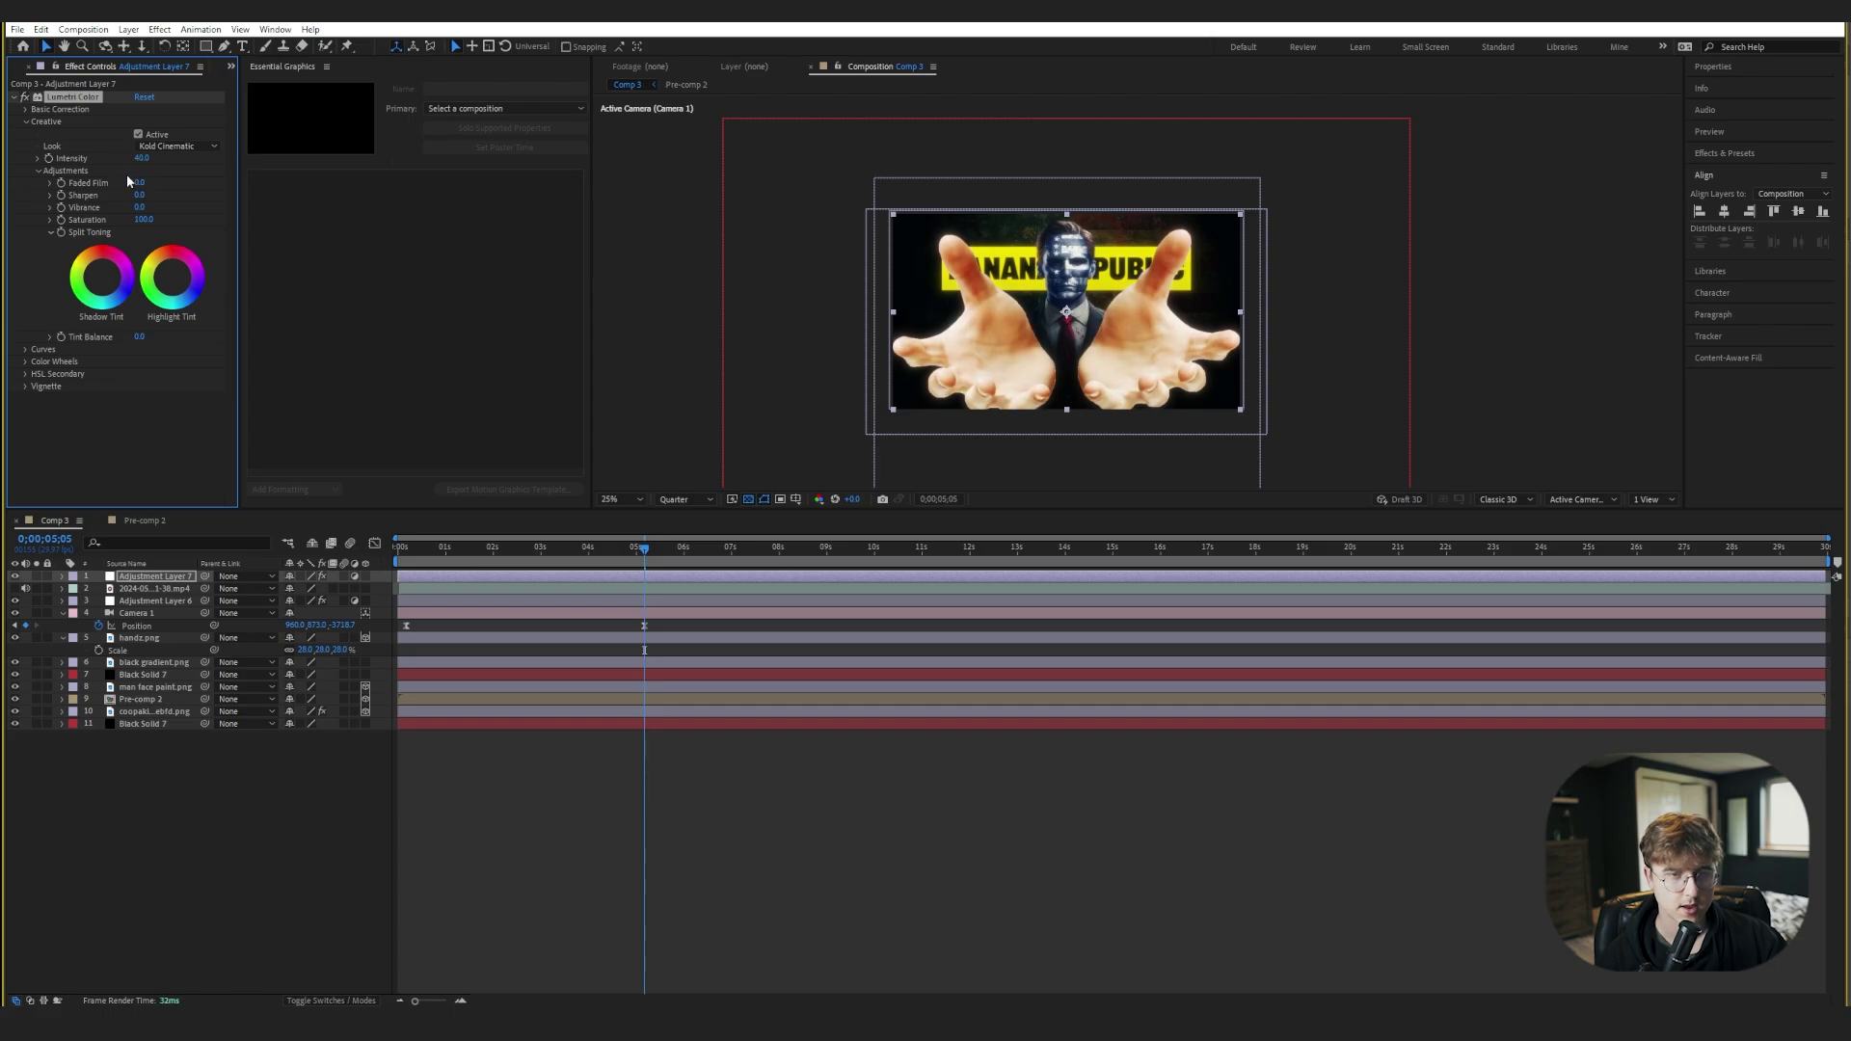
# - Set the Kold Cinematic look's Intensity to about 30 and preview the grade across the camera pull-back
pyautogui.moveTo(594, 547); pyautogui.dragTo(518, 560)
pyautogui.click(141, 158)
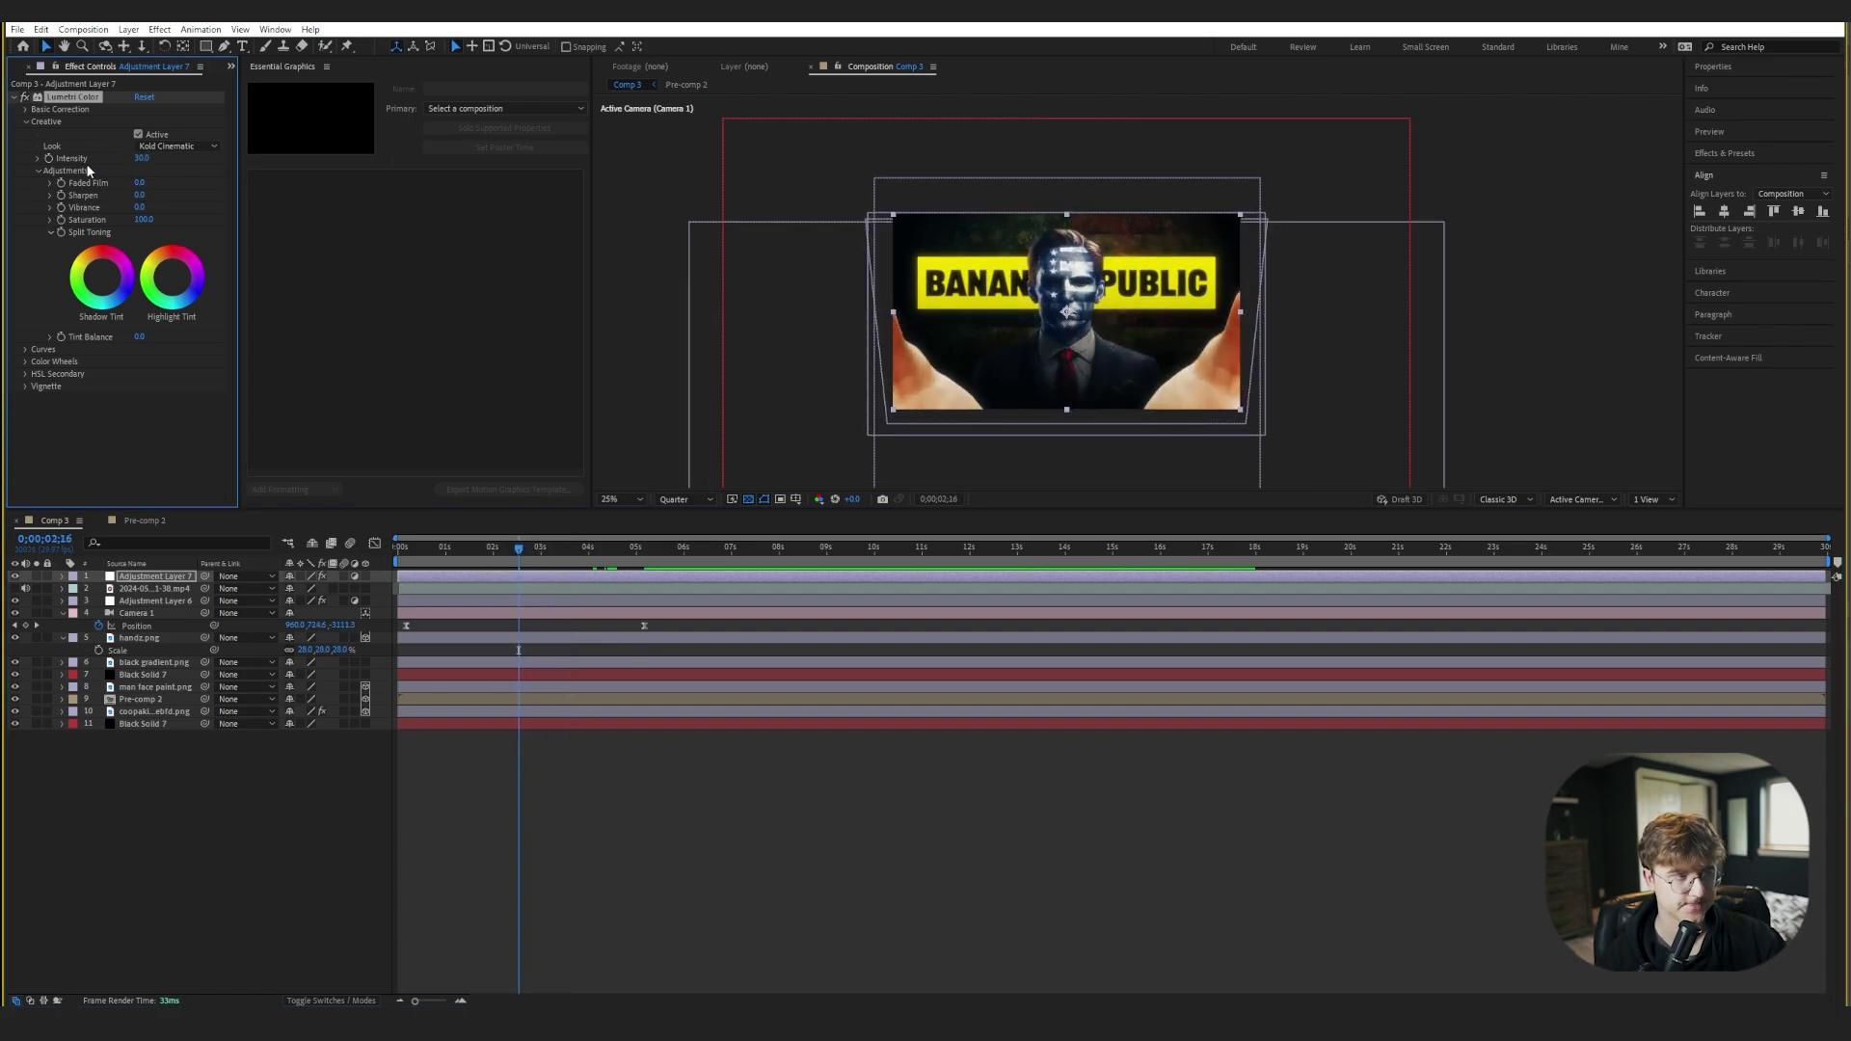
pyautogui.press('space')
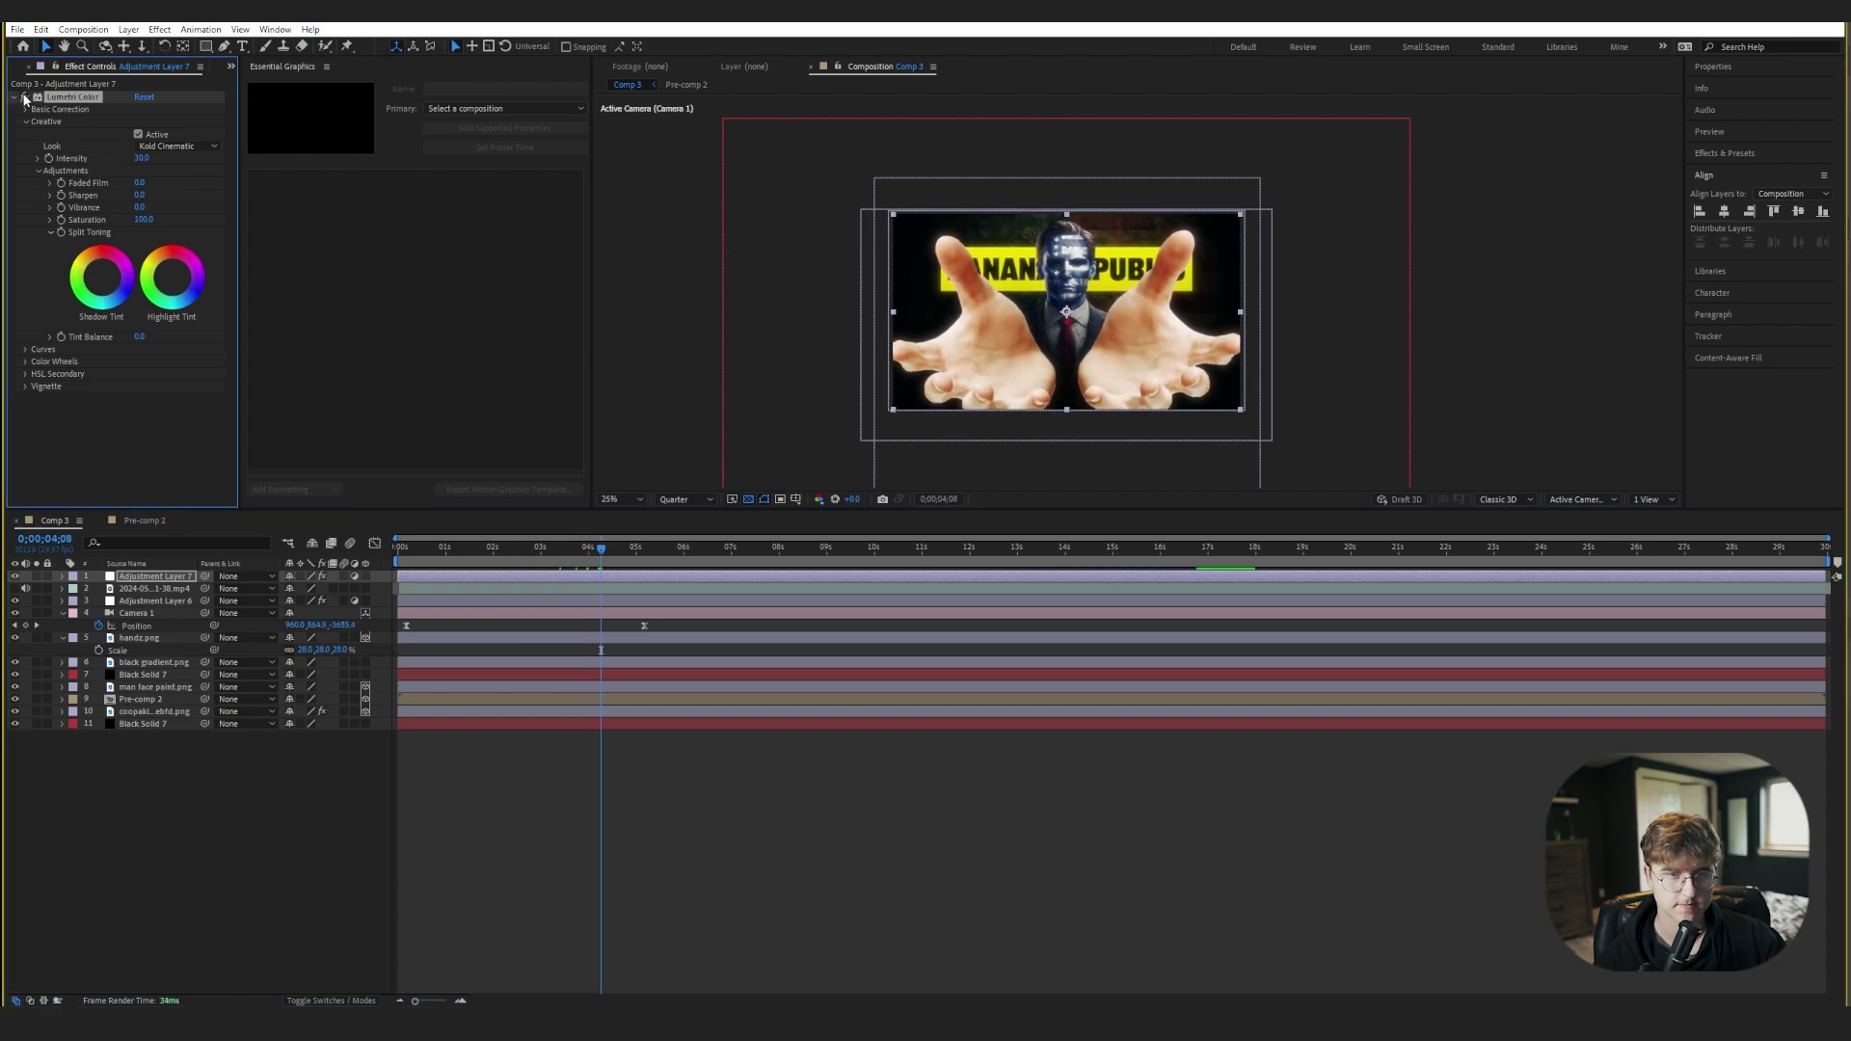
pyautogui.moveTo(603, 548)
pyautogui.mouseDown()
pyautogui.moveTo(521, 564)
pyautogui.moveTo(597, 564)
pyautogui.mouseUp()
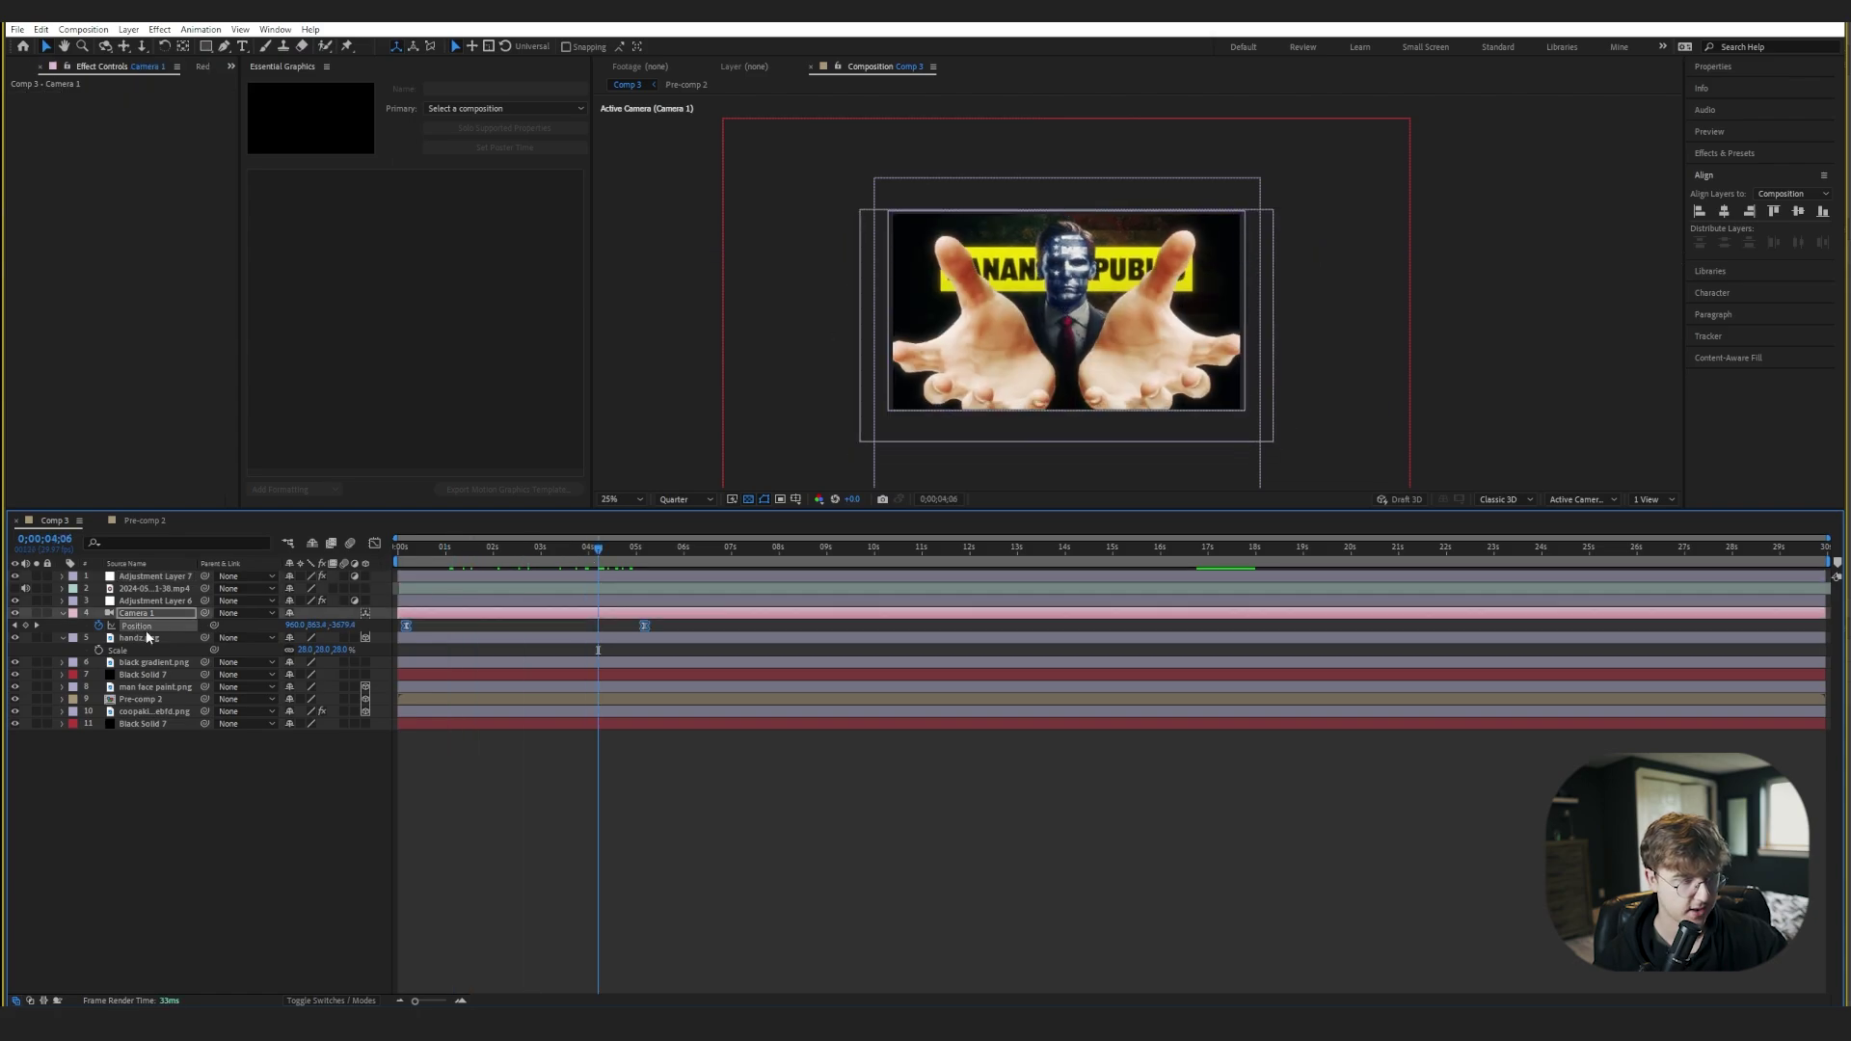
# - Show the reference video, place its layer above both adjustment layers, and compare the hands' motion with it
pyautogui.click(14, 588)
pyautogui.moveTo(149, 589); pyautogui.dragTo(152, 576)
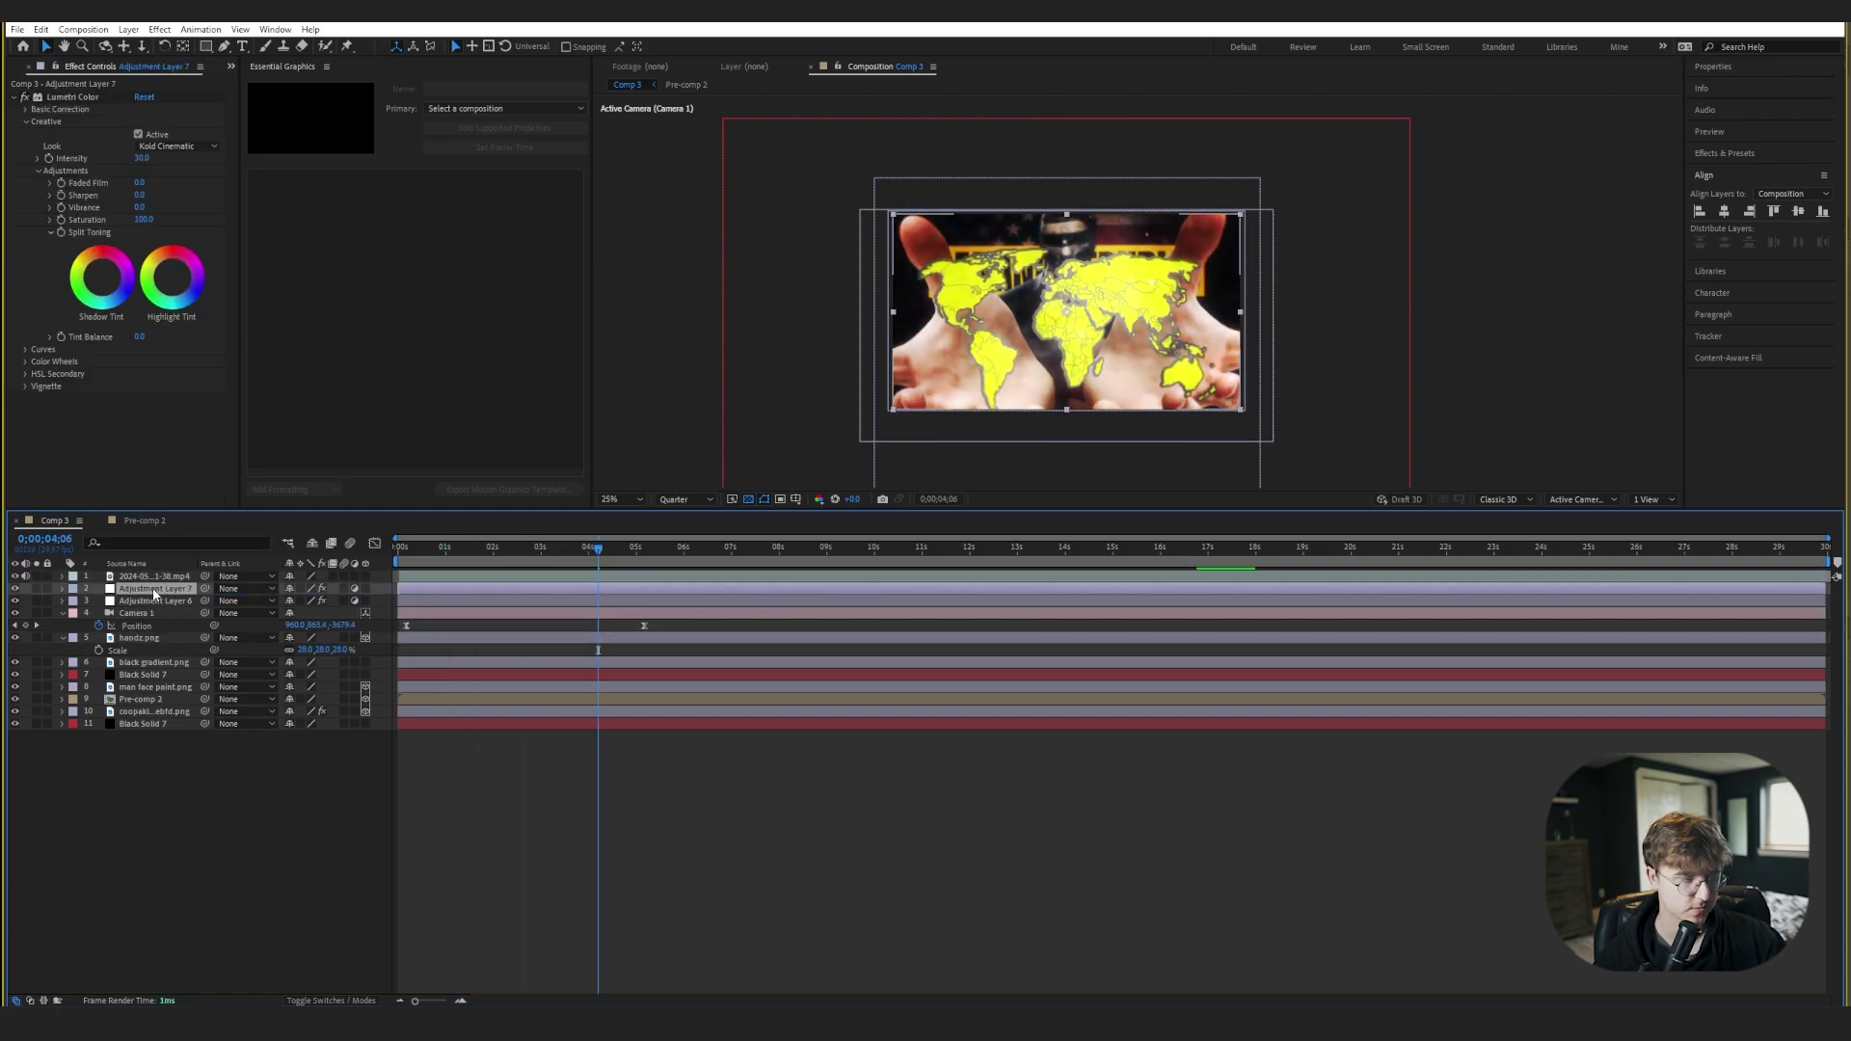
pyautogui.moveTo(621, 552)
pyautogui.mouseDown()
pyautogui.moveTo(654, 554)
pyautogui.moveTo(597, 563)
pyautogui.mouseUp()
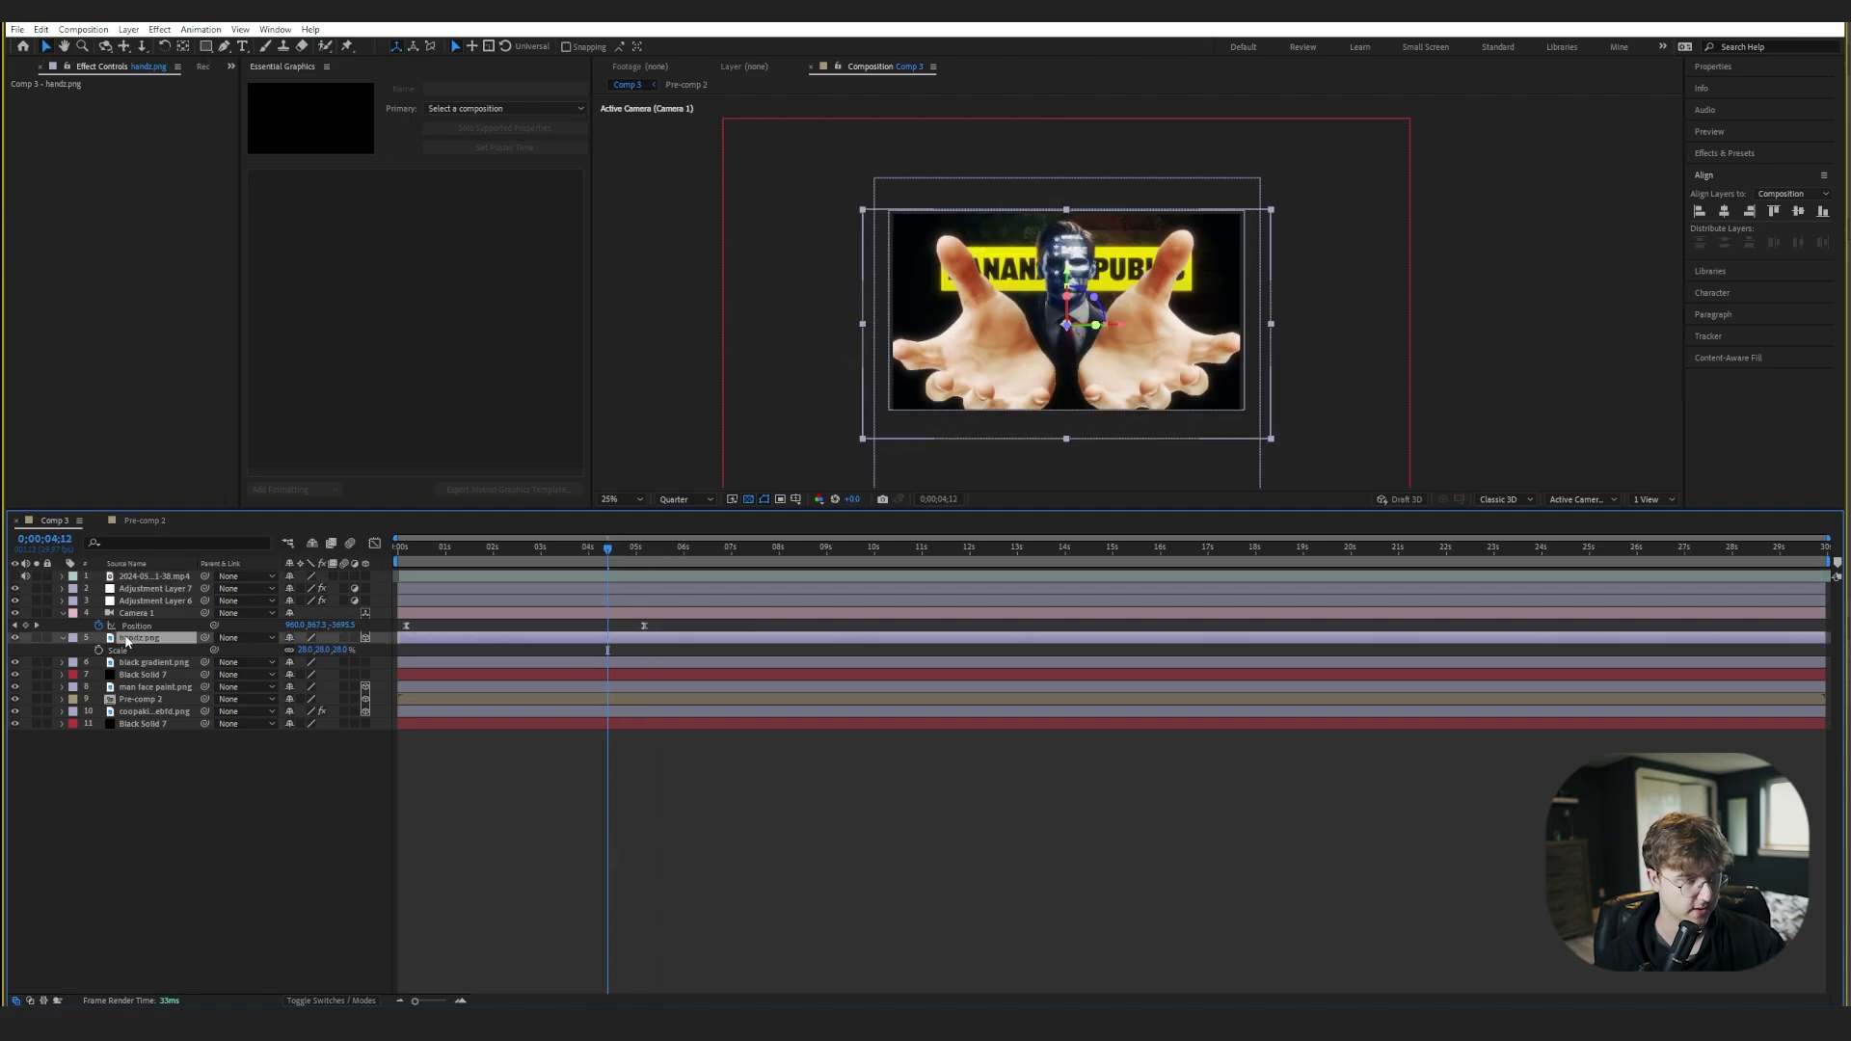
# - Add a wiggle expression with a frequency of .6 to the hands layer's Z Rotation and preview the sway
pyautogui.press('r')
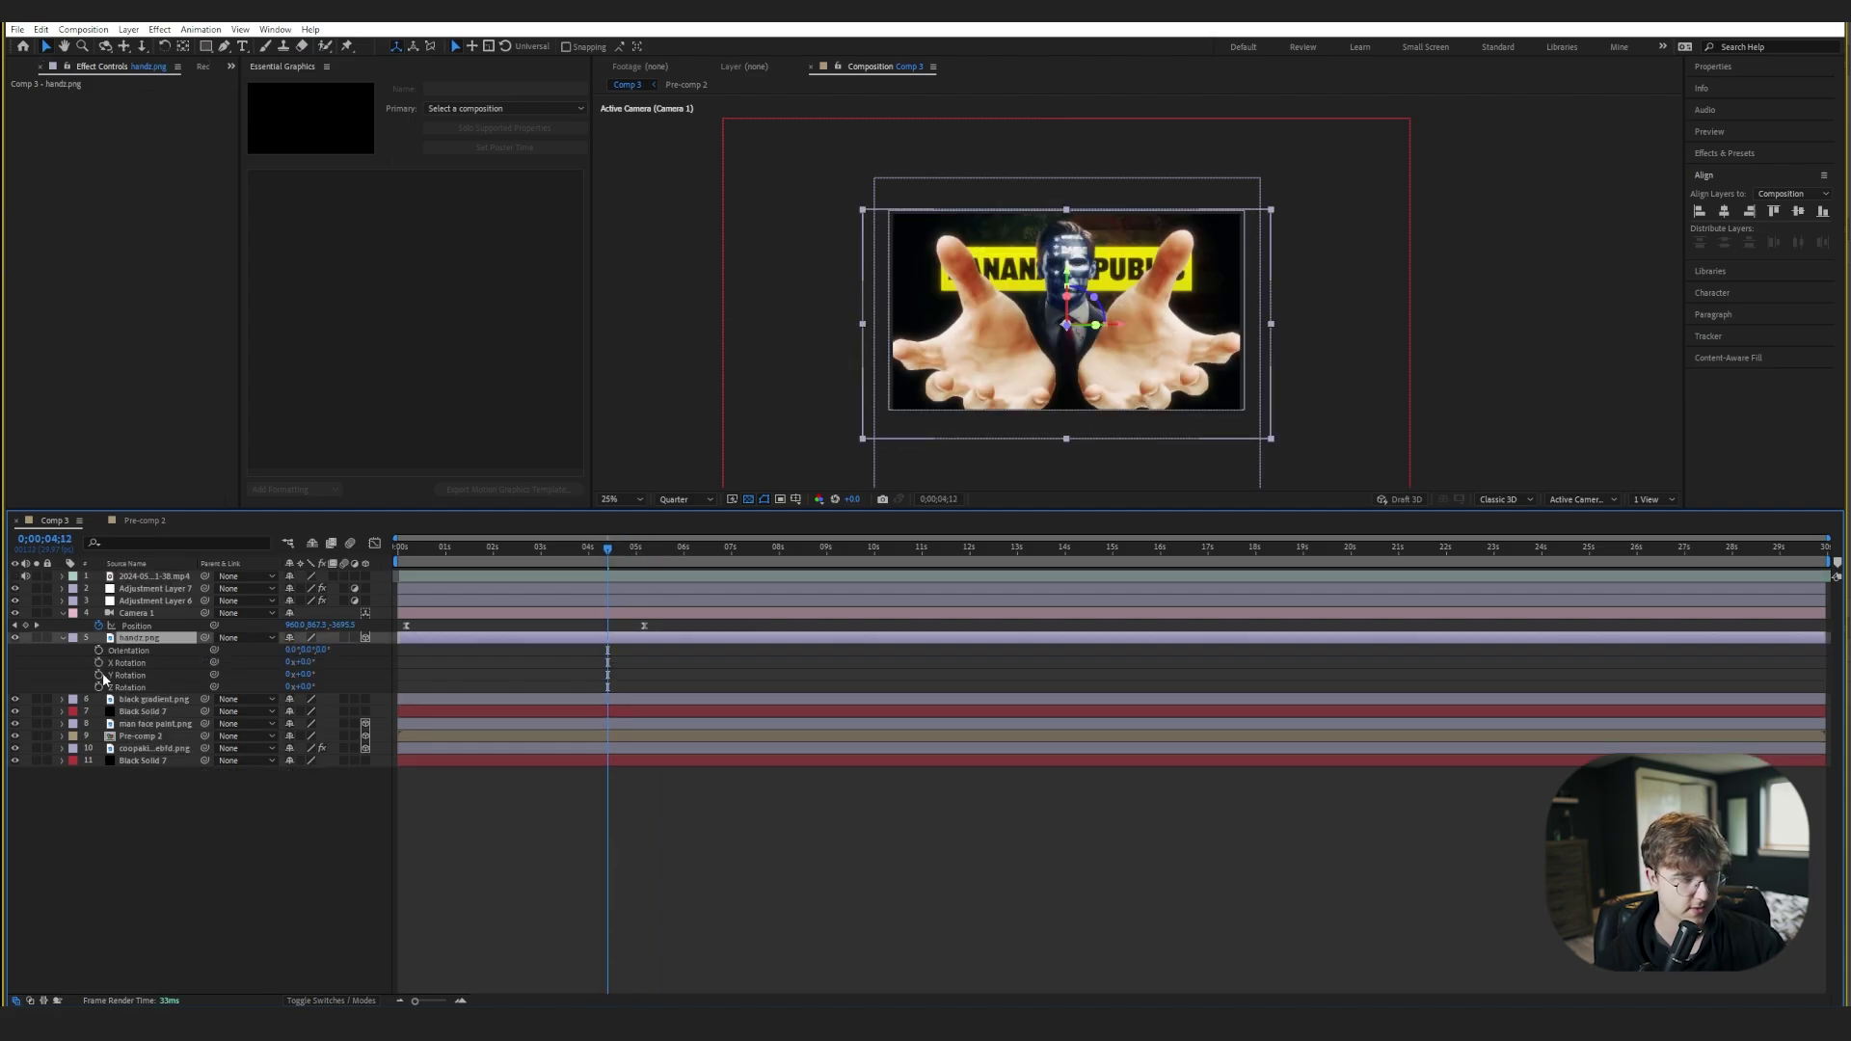
pyautogui.moveTo(297, 687); pyautogui.dragTo(306, 689)
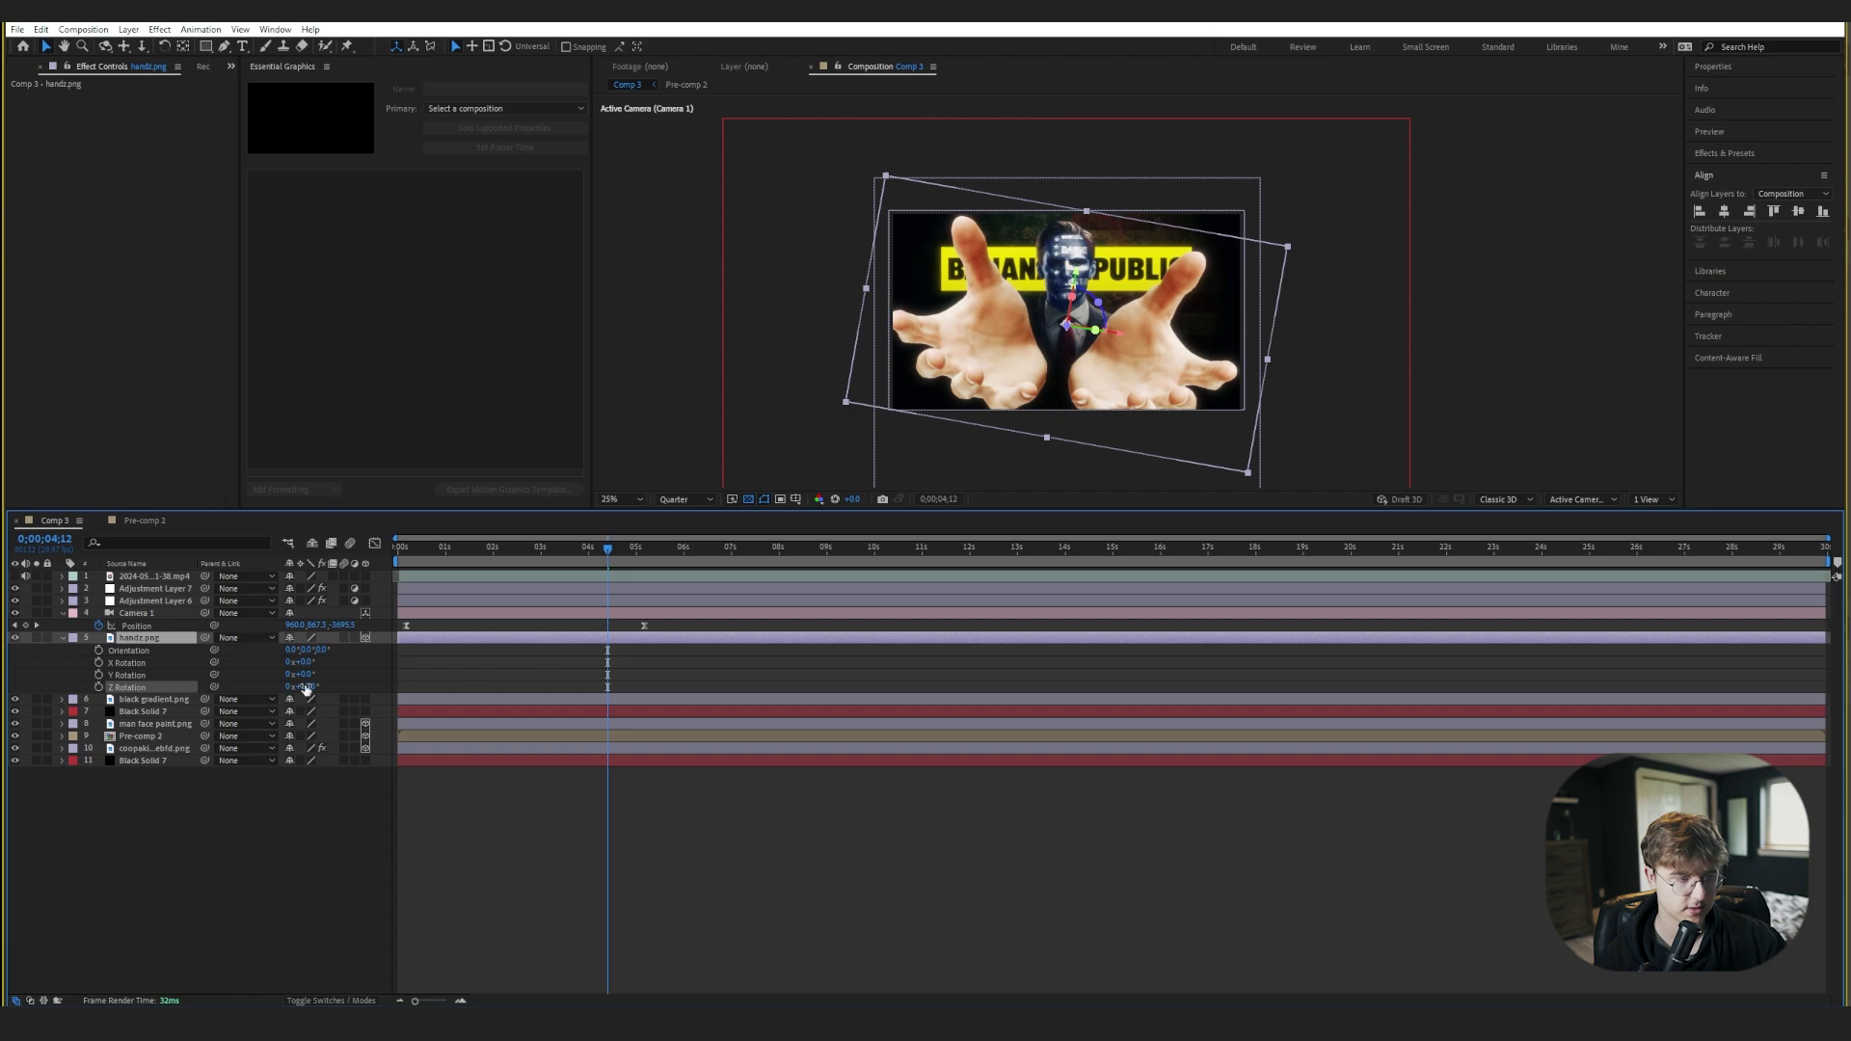
pyautogui.hotkey('ctrl', 'z')
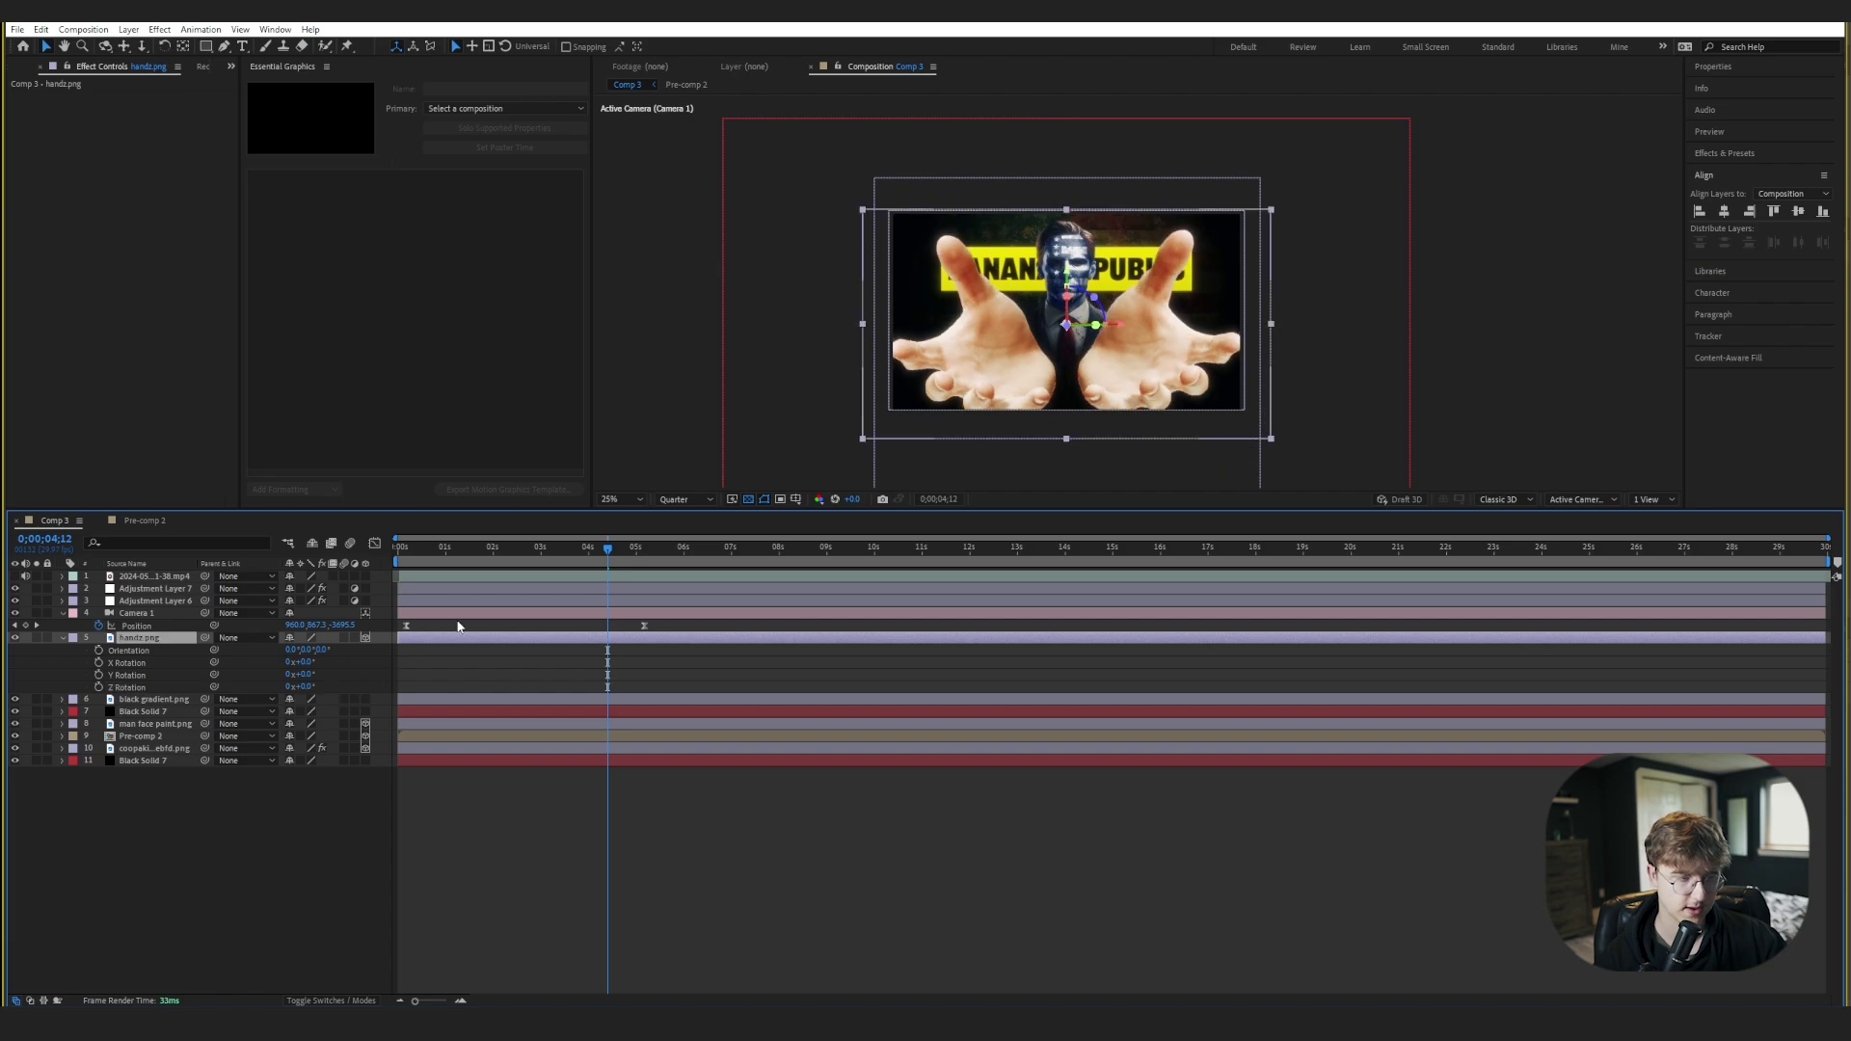
pyautogui.keyDown('alt'); pyautogui.click(99, 687); pyautogui.keyUp('alt')
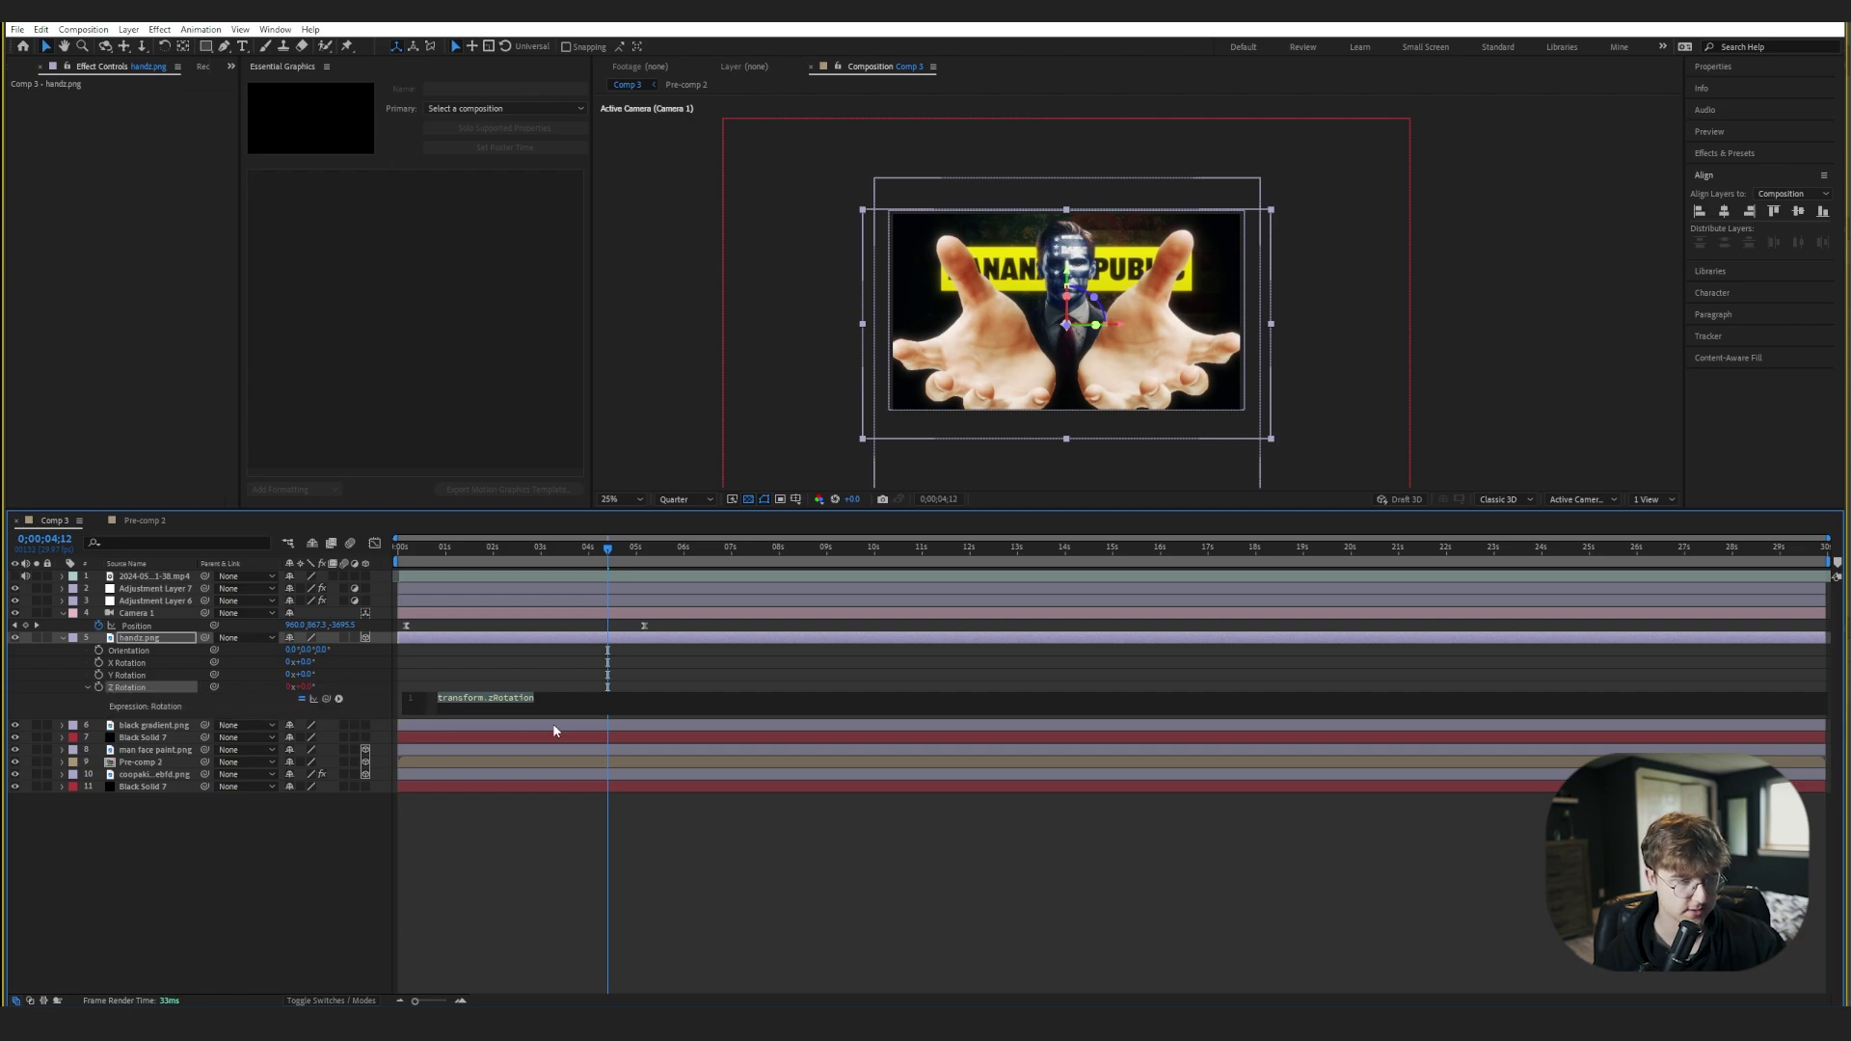
pyautogui.press('BackSpace')
pyautogui.write('wigg')
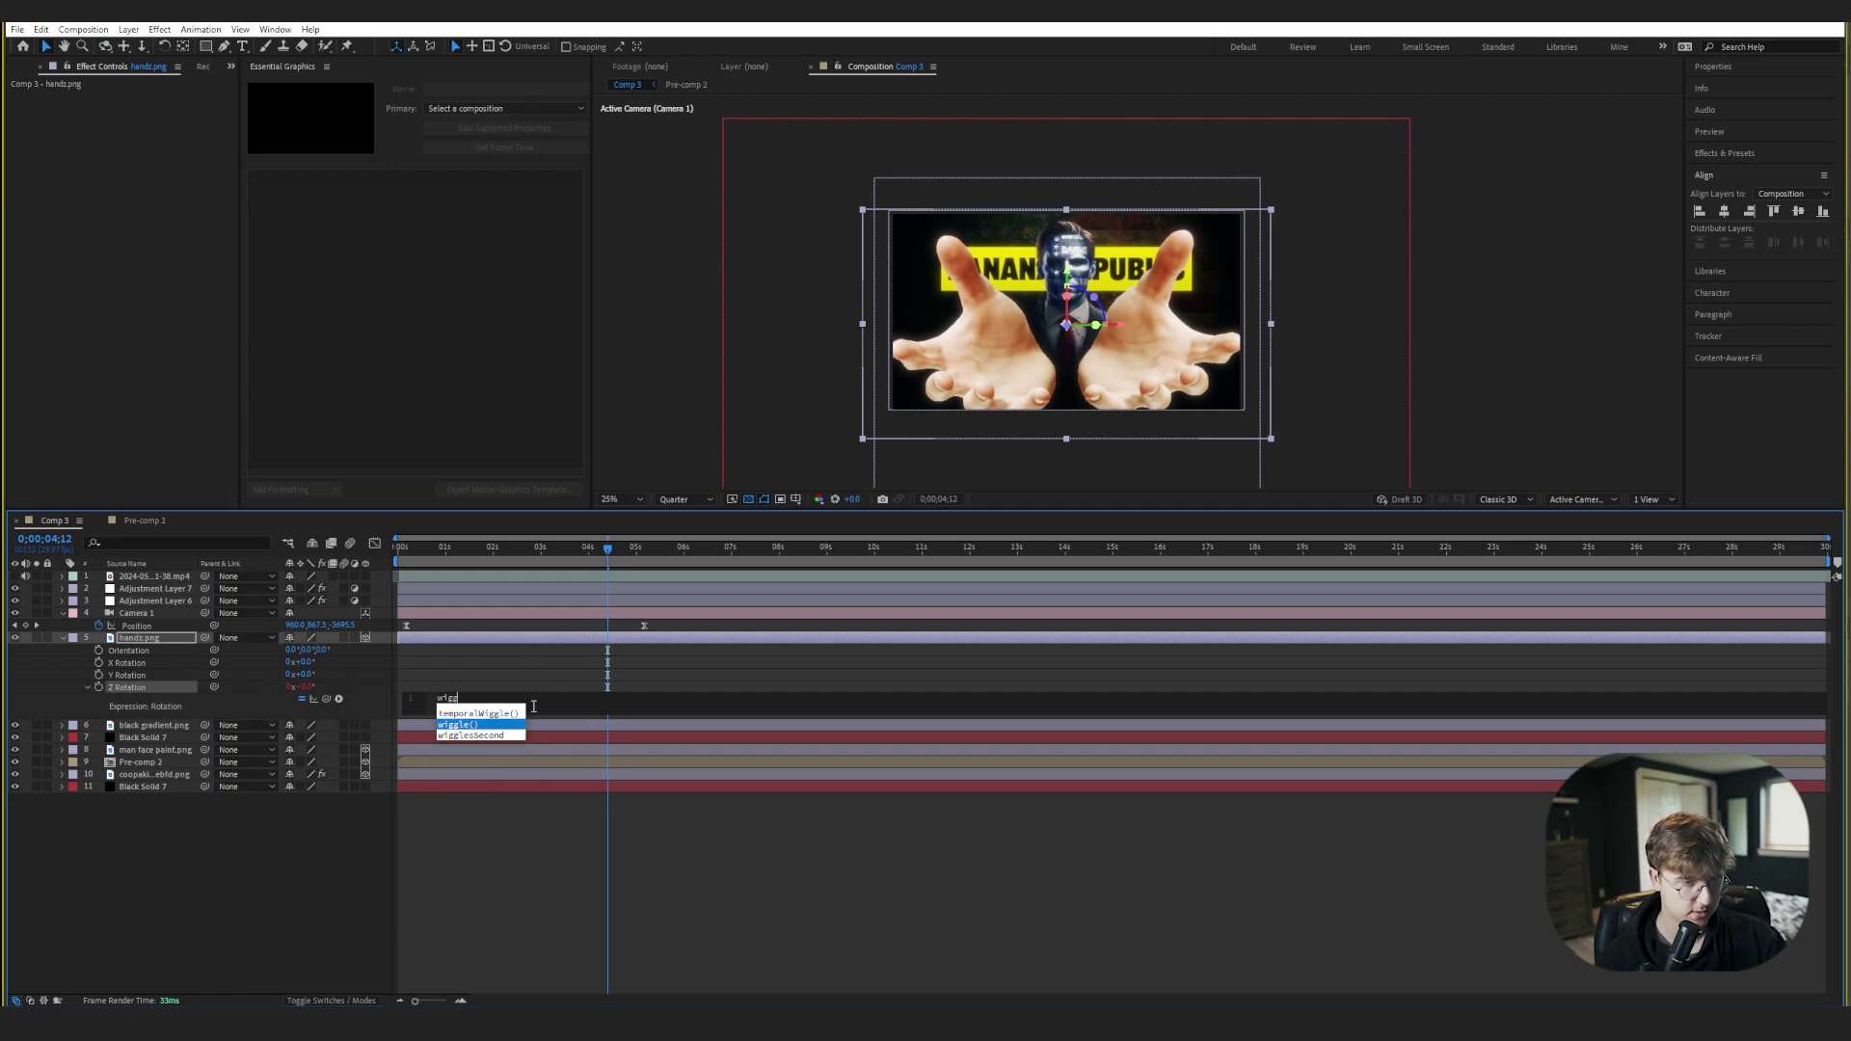
pyautogui.write('le')
pyautogui.press('Return')
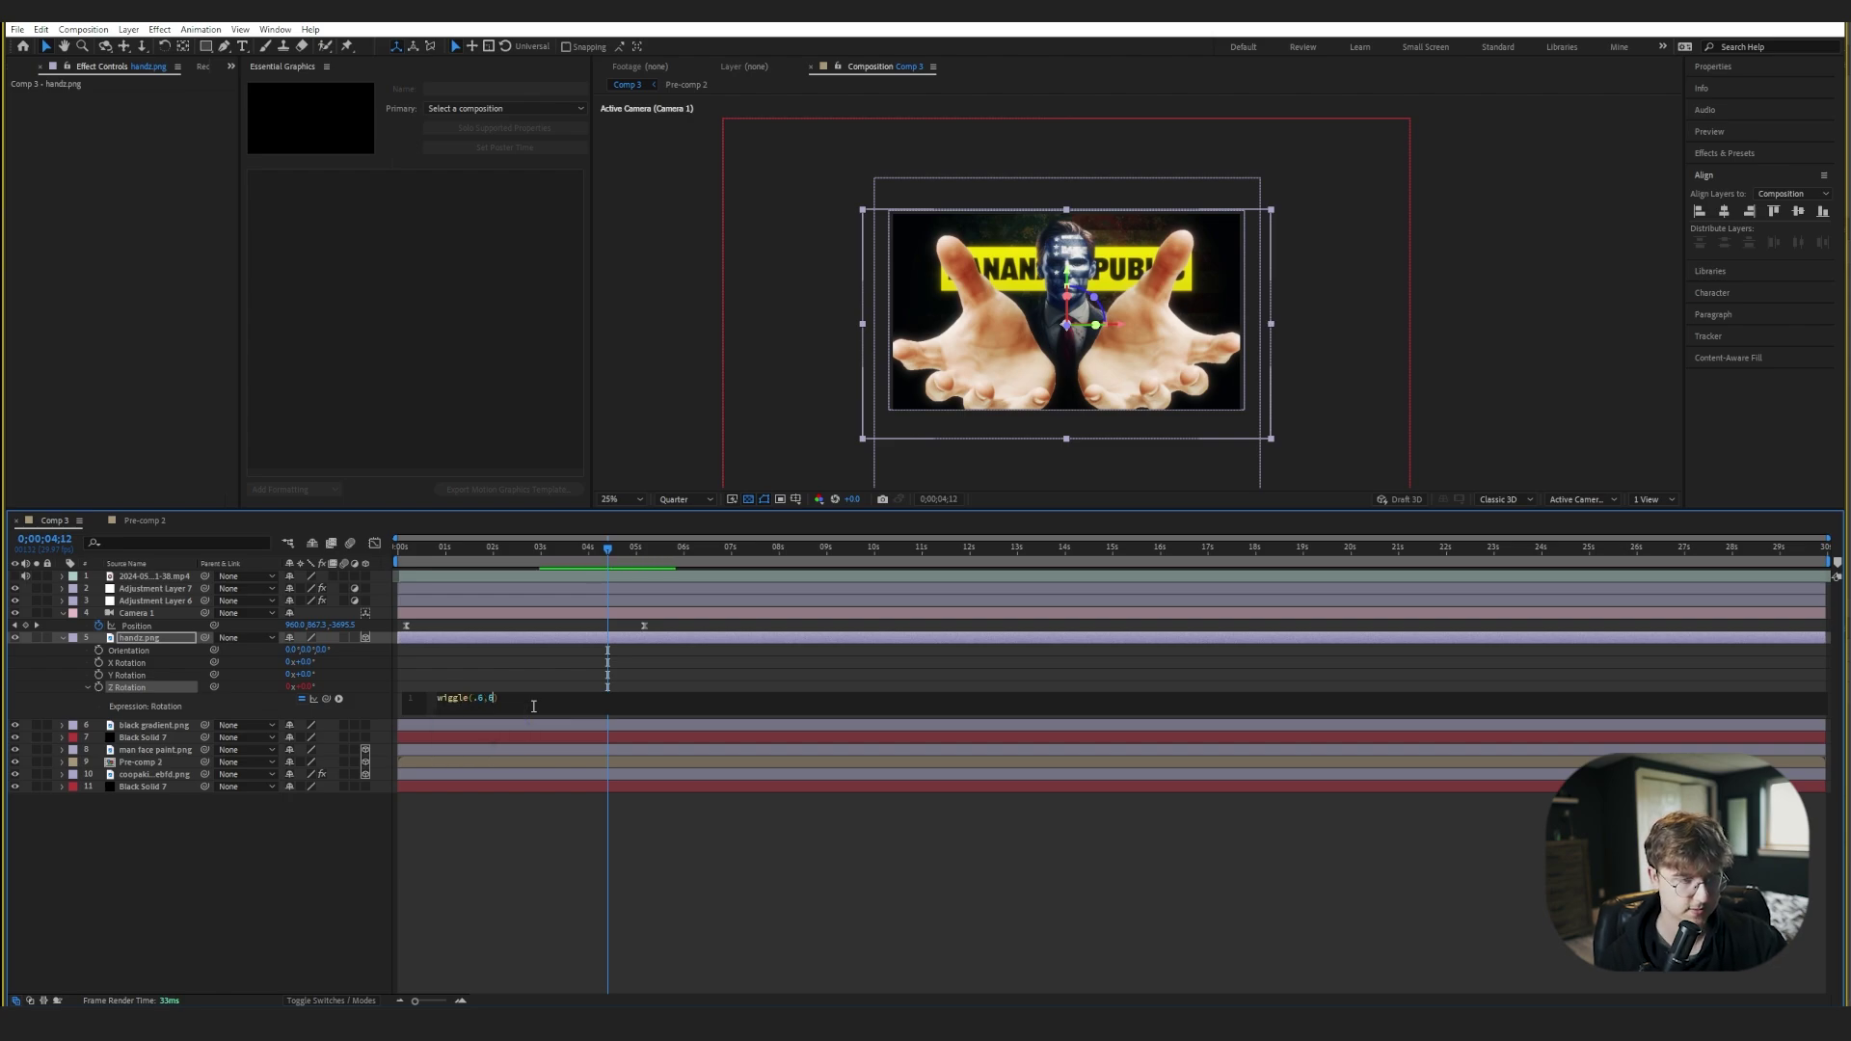
pyautogui.click(484, 517)
pyautogui.moveTo(487, 553); pyautogui.dragTo(437, 553)
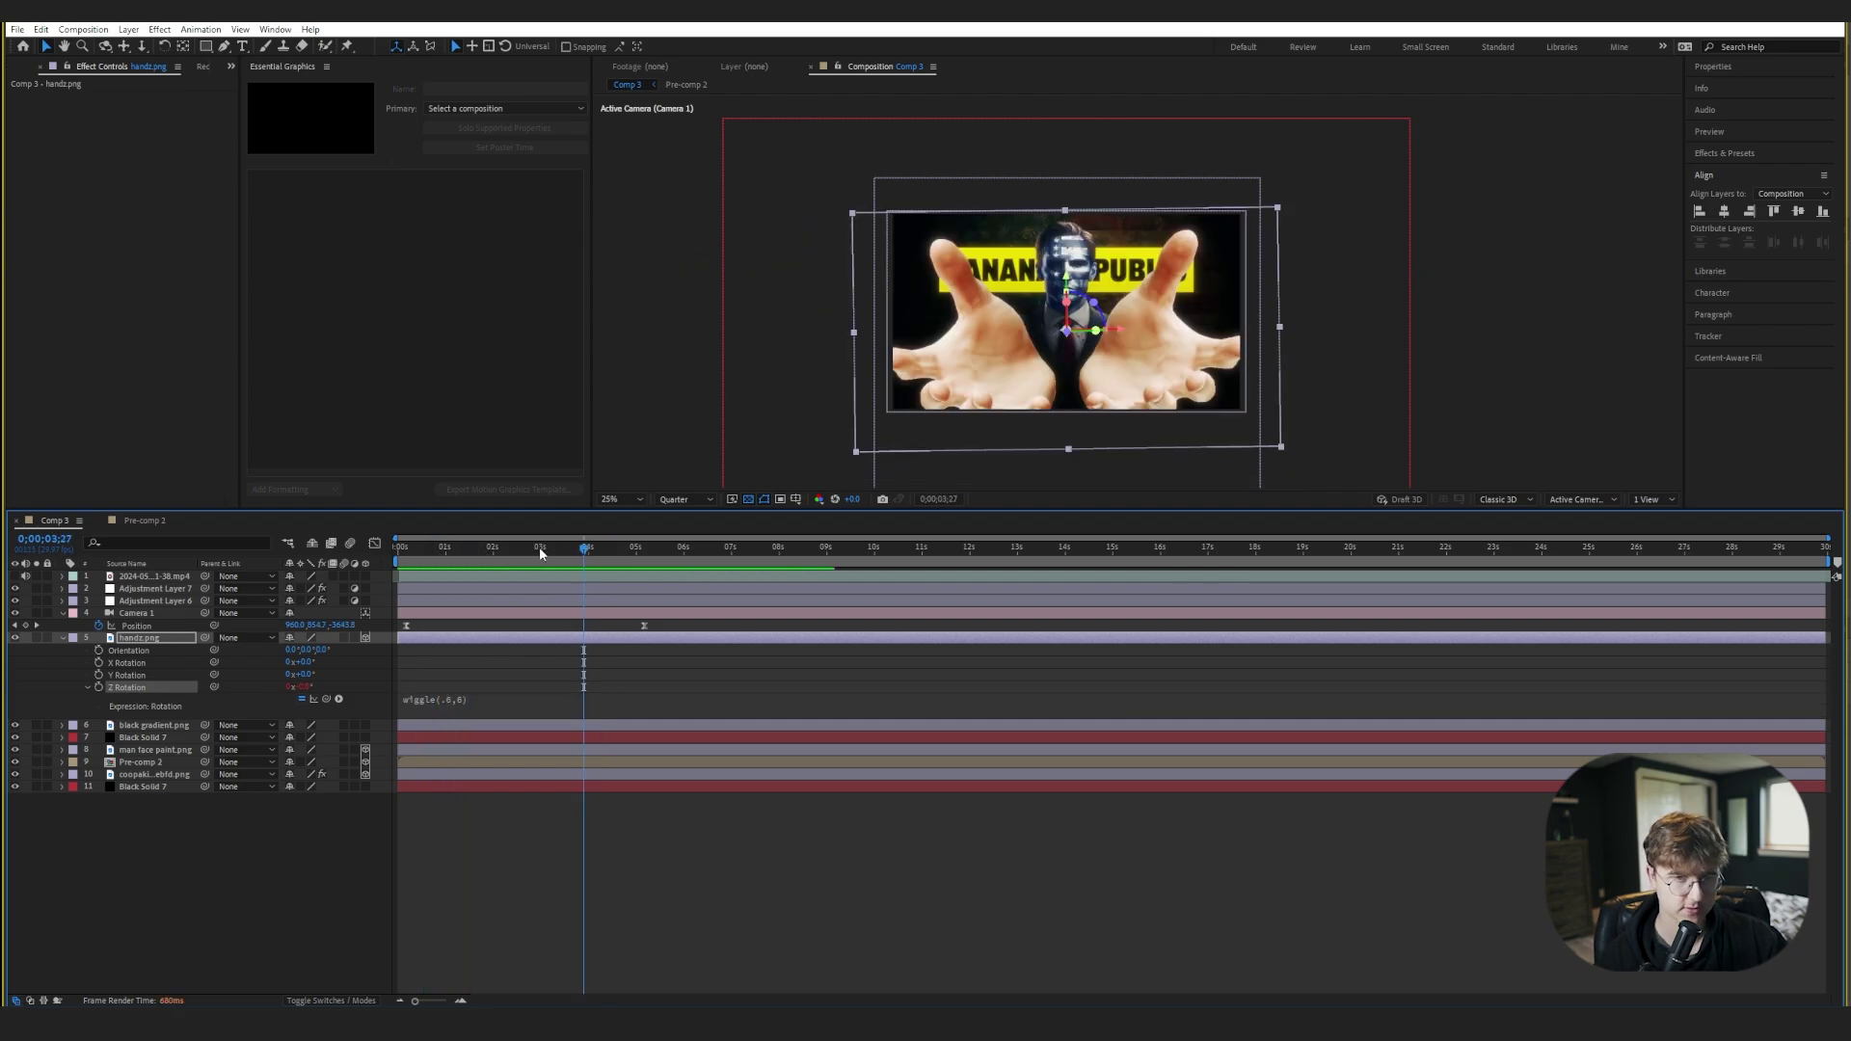
pyautogui.moveTo(540, 547); pyautogui.dragTo(608, 547)
# - Add World_map_green.png from the project to the composition and place its layer directly above hands.png
pyautogui.rightClick(111, 838)
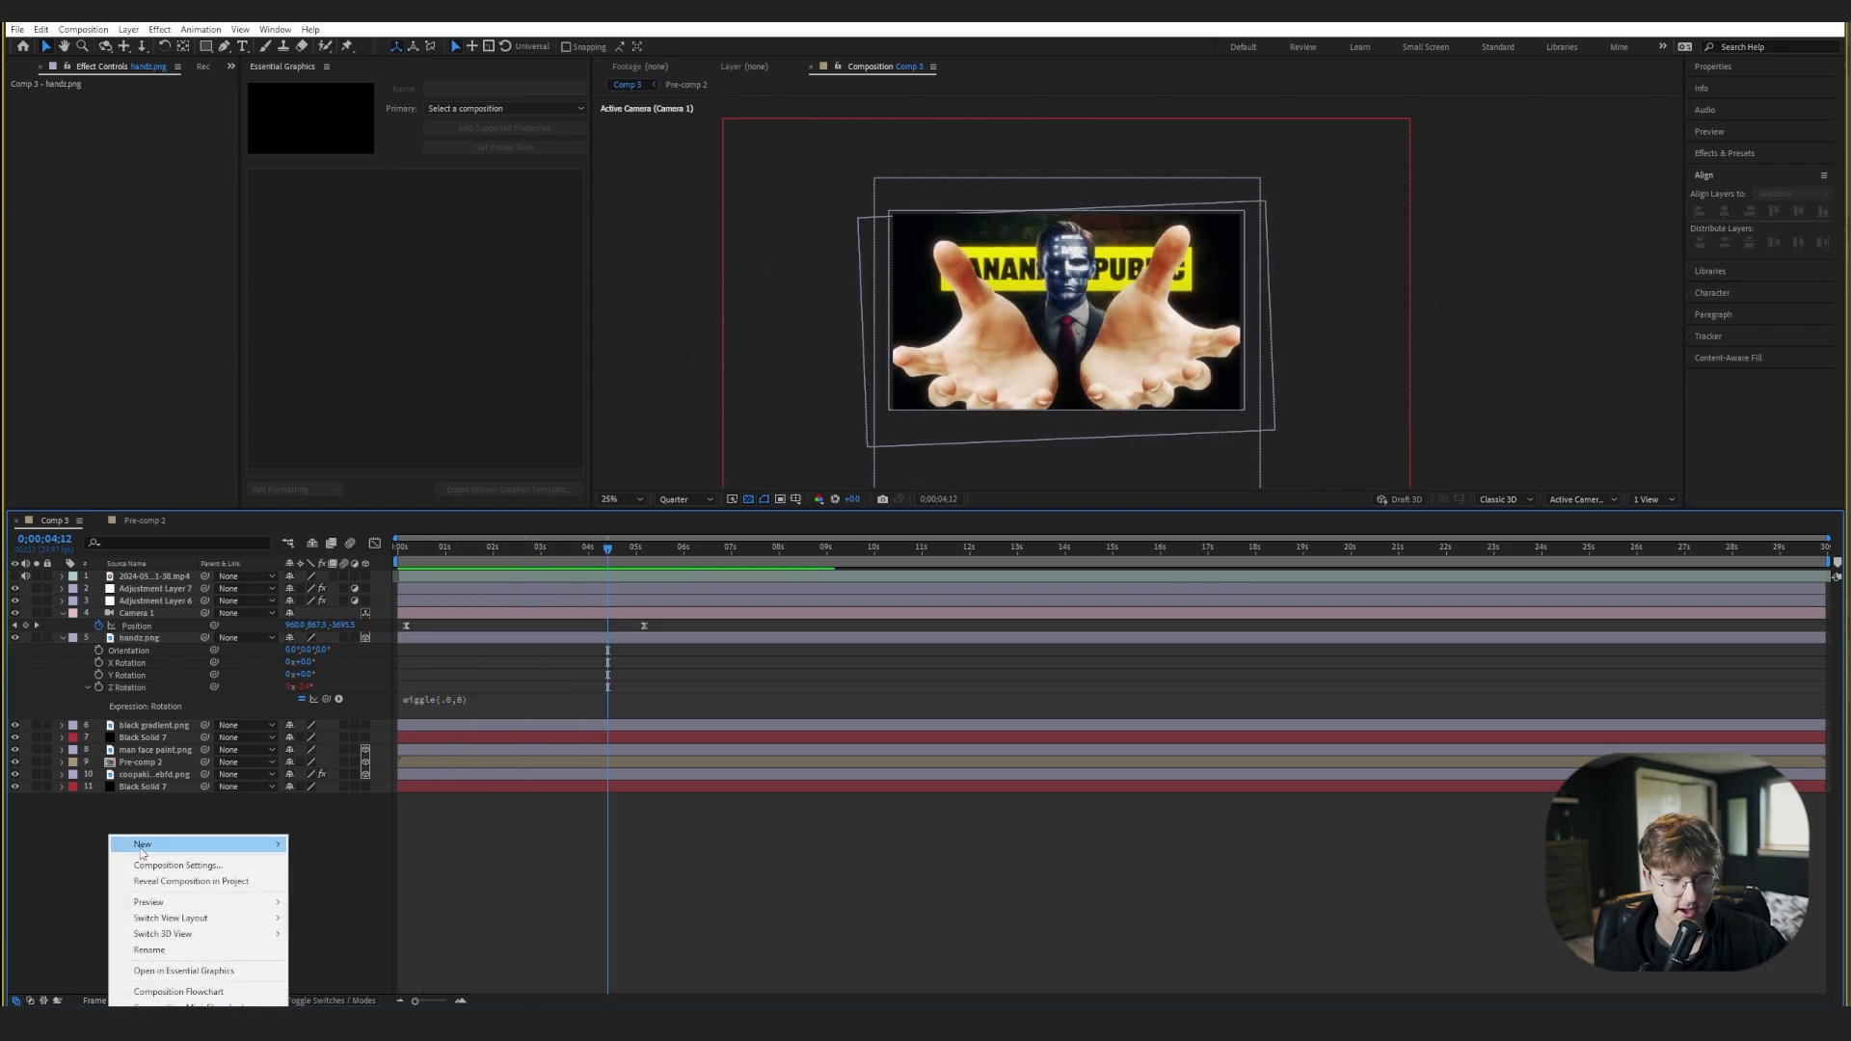
pyautogui.click(88, 827)
pyautogui.click(231, 67)
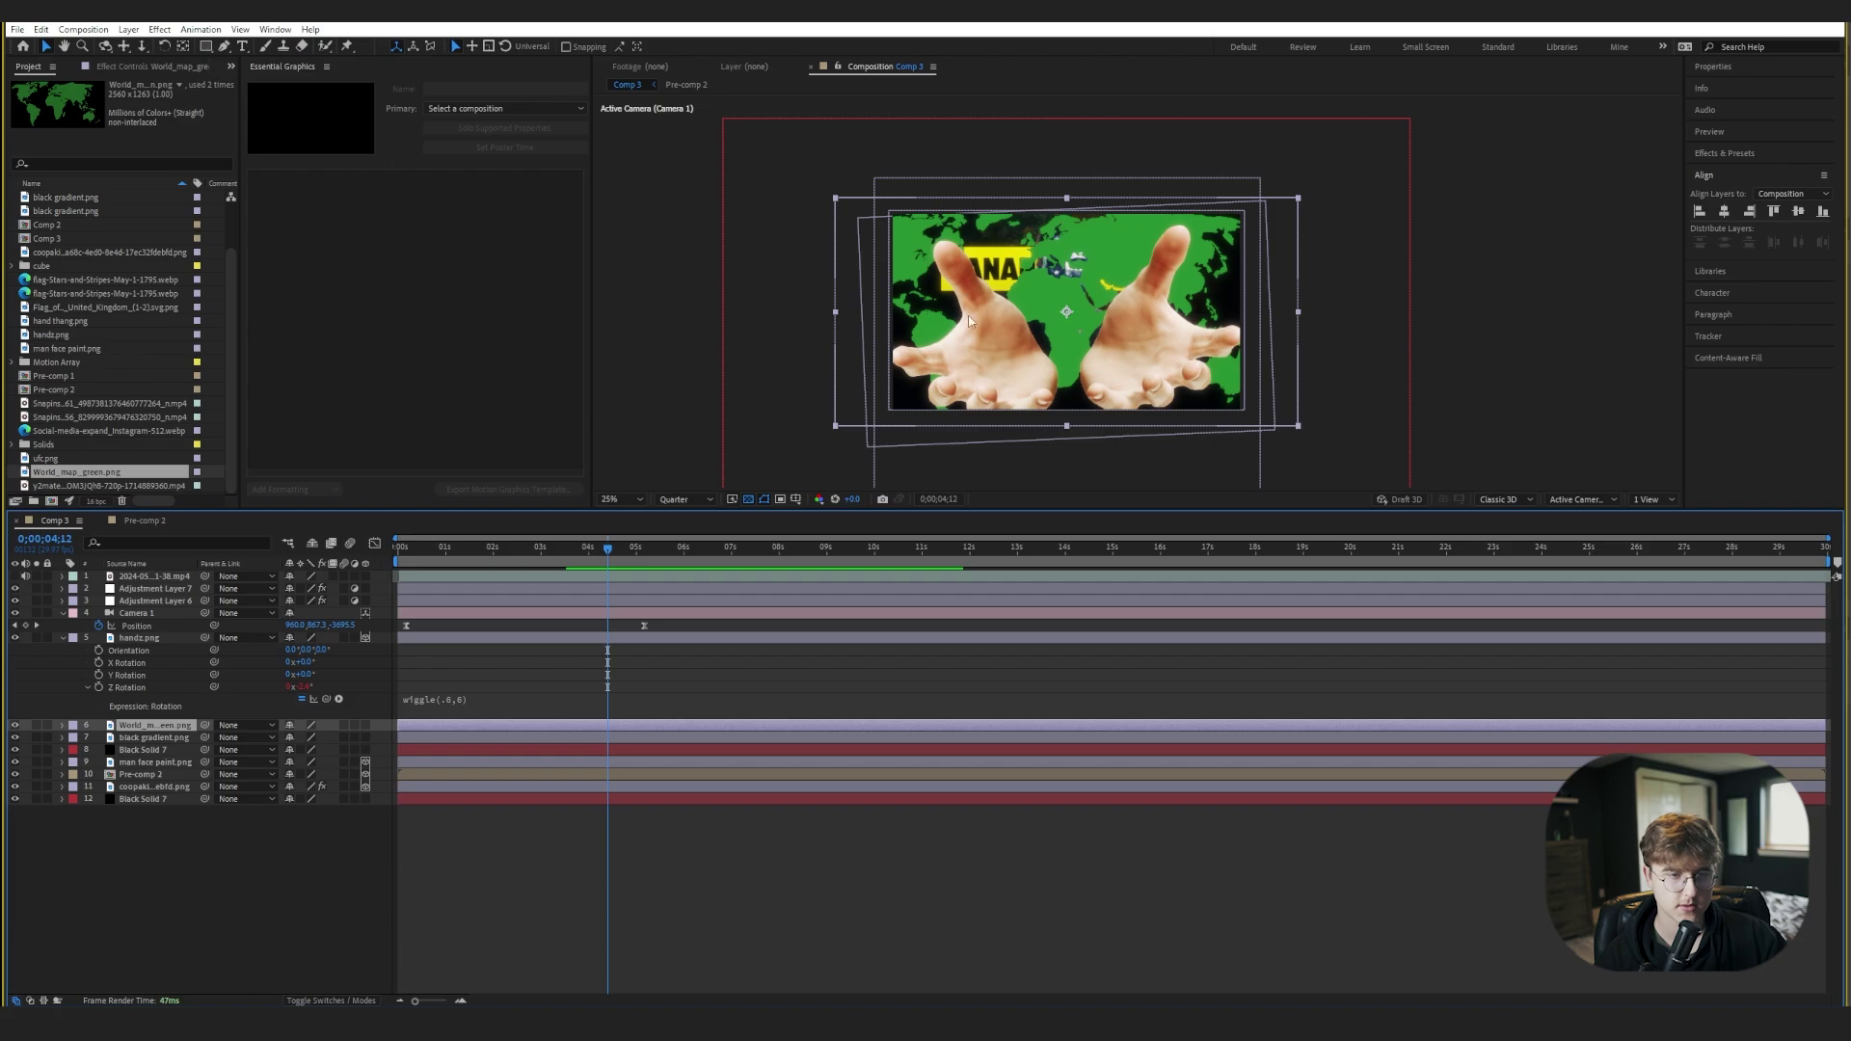
pyautogui.moveTo(171, 730); pyautogui.dragTo(184, 637)
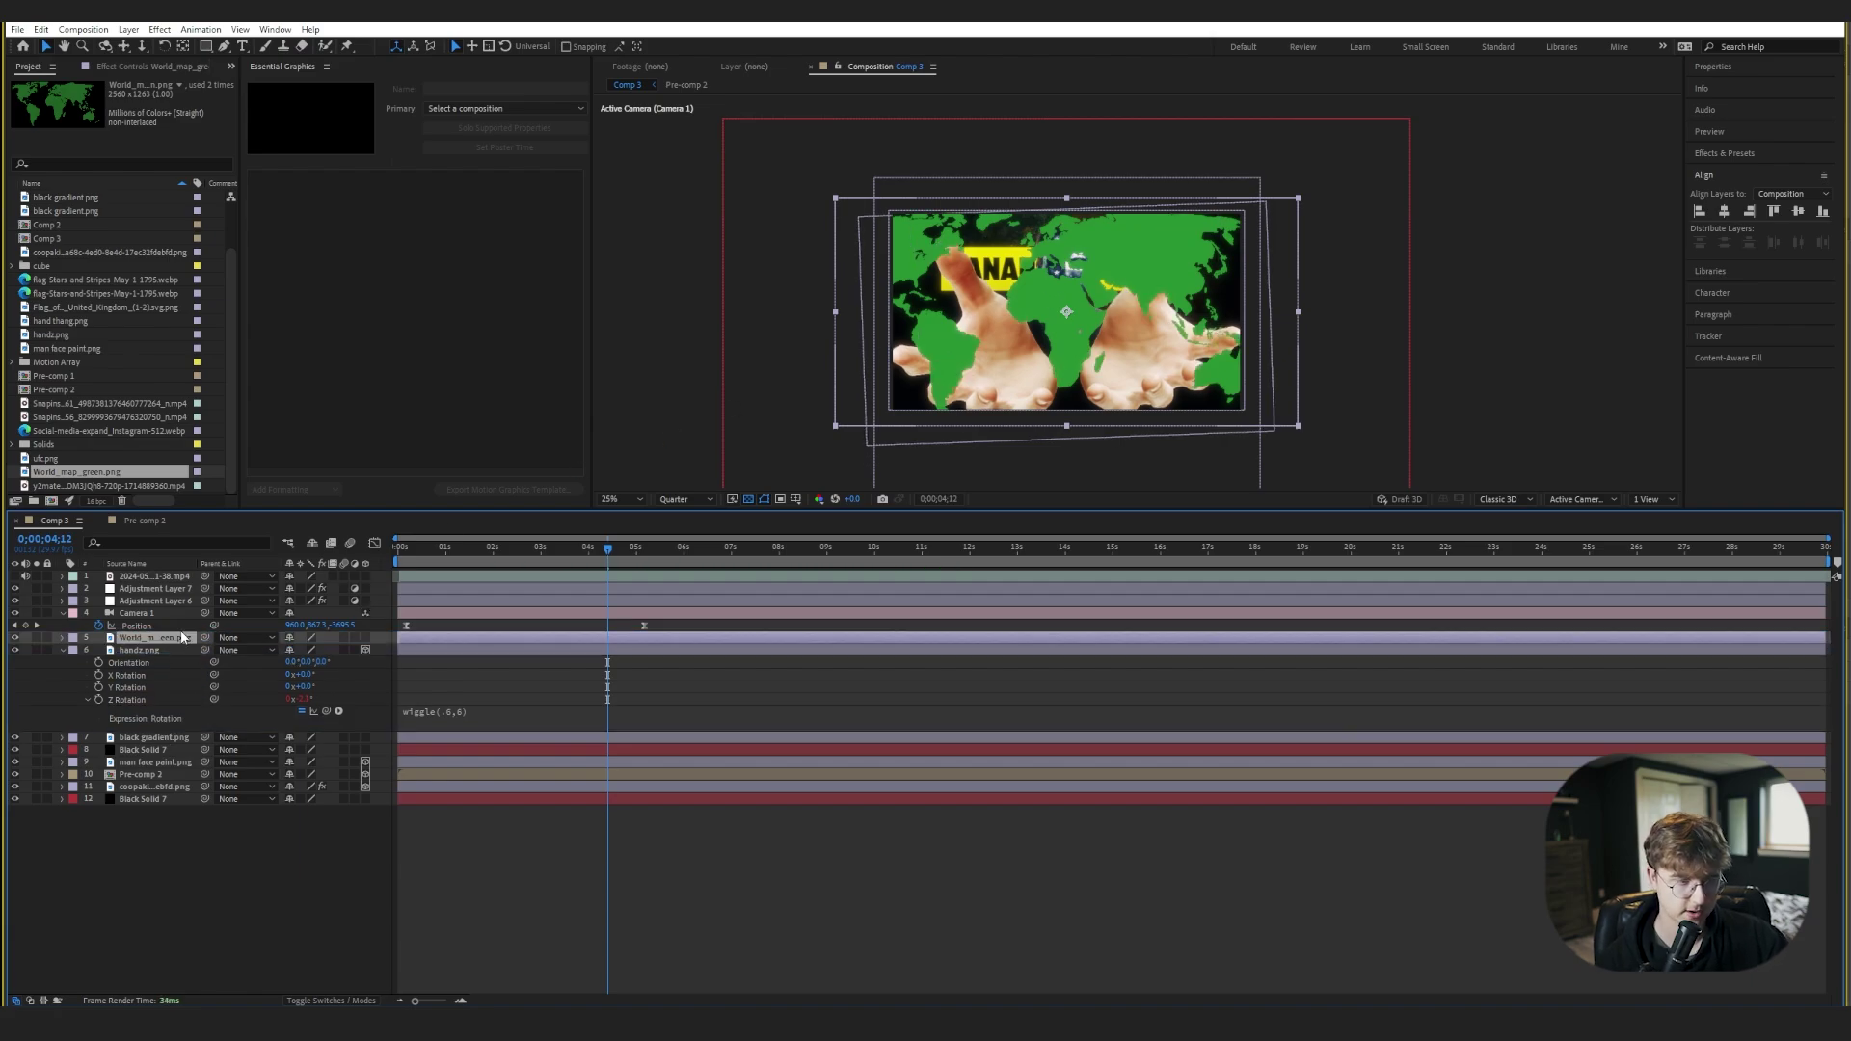
# - Apply a Fill effect to the world map and sample the yellow of the BANANA REPUBLIC banner as its colour
pyautogui.hotkey('ctrl', 'space')
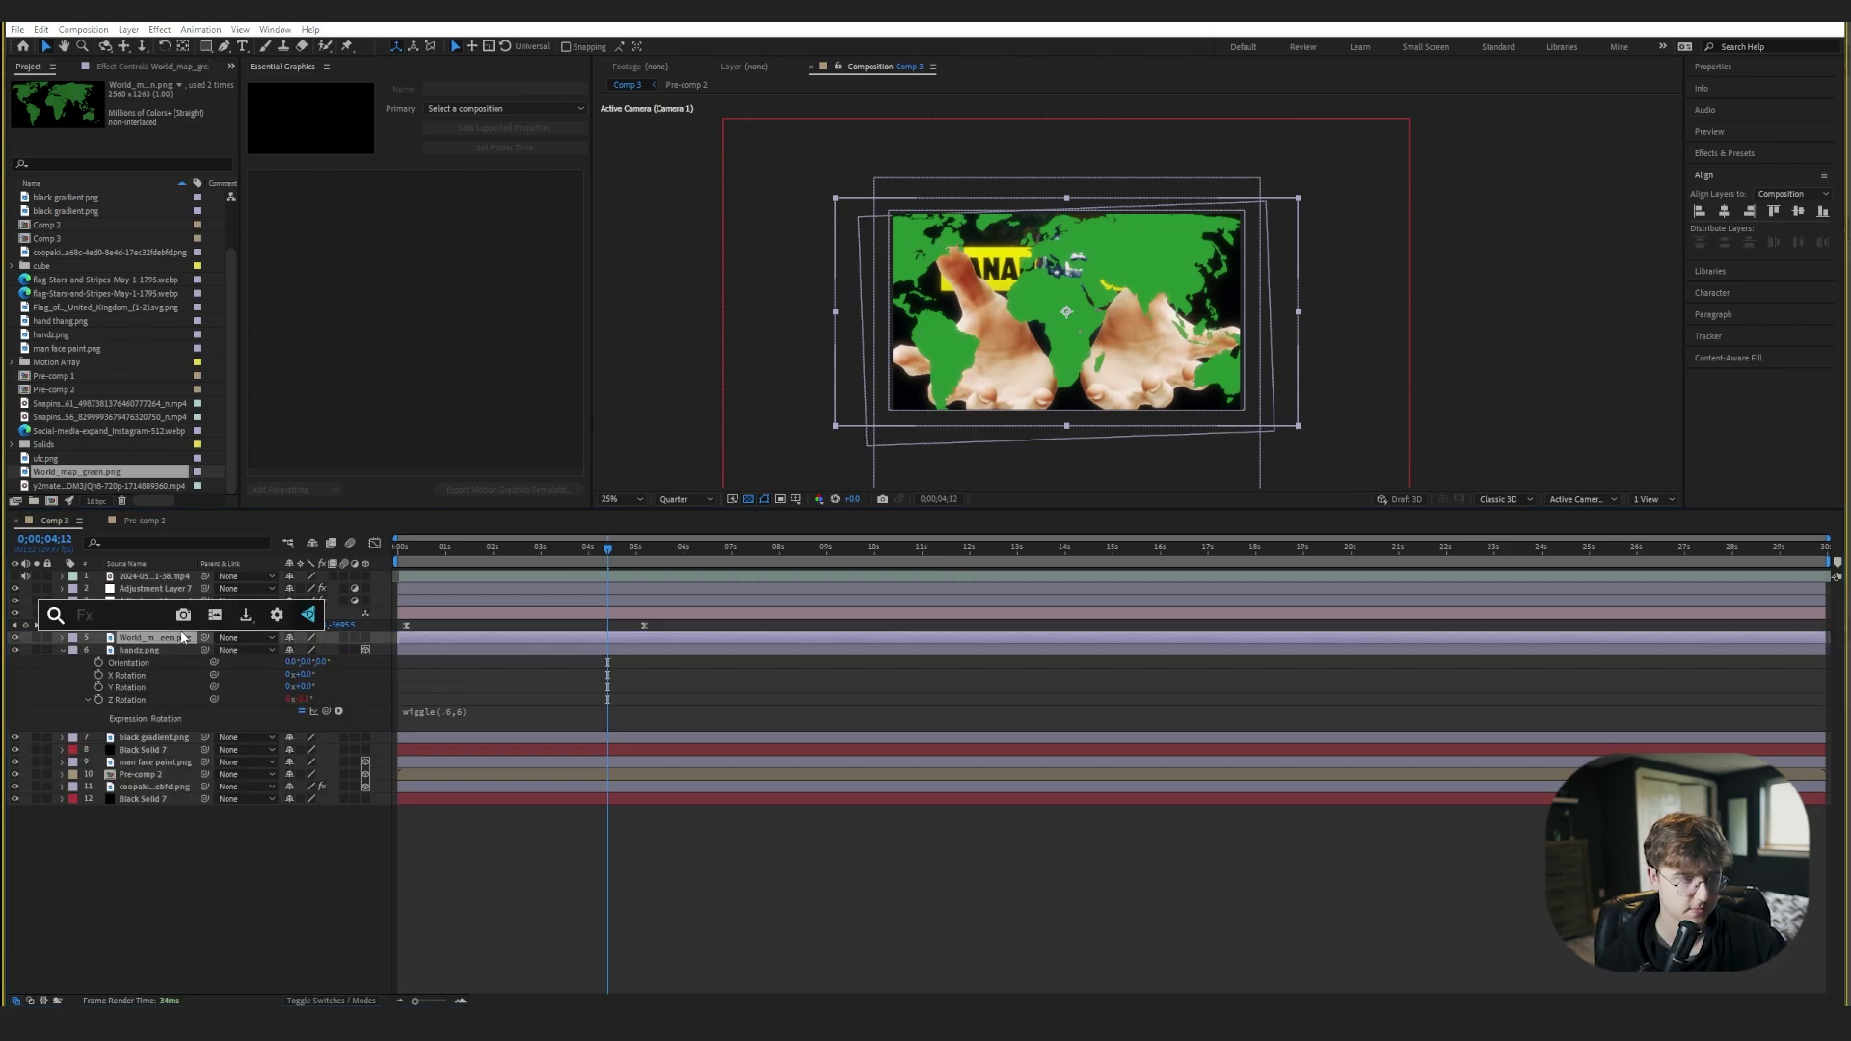
pyautogui.write('fill')
pyautogui.press('Return')
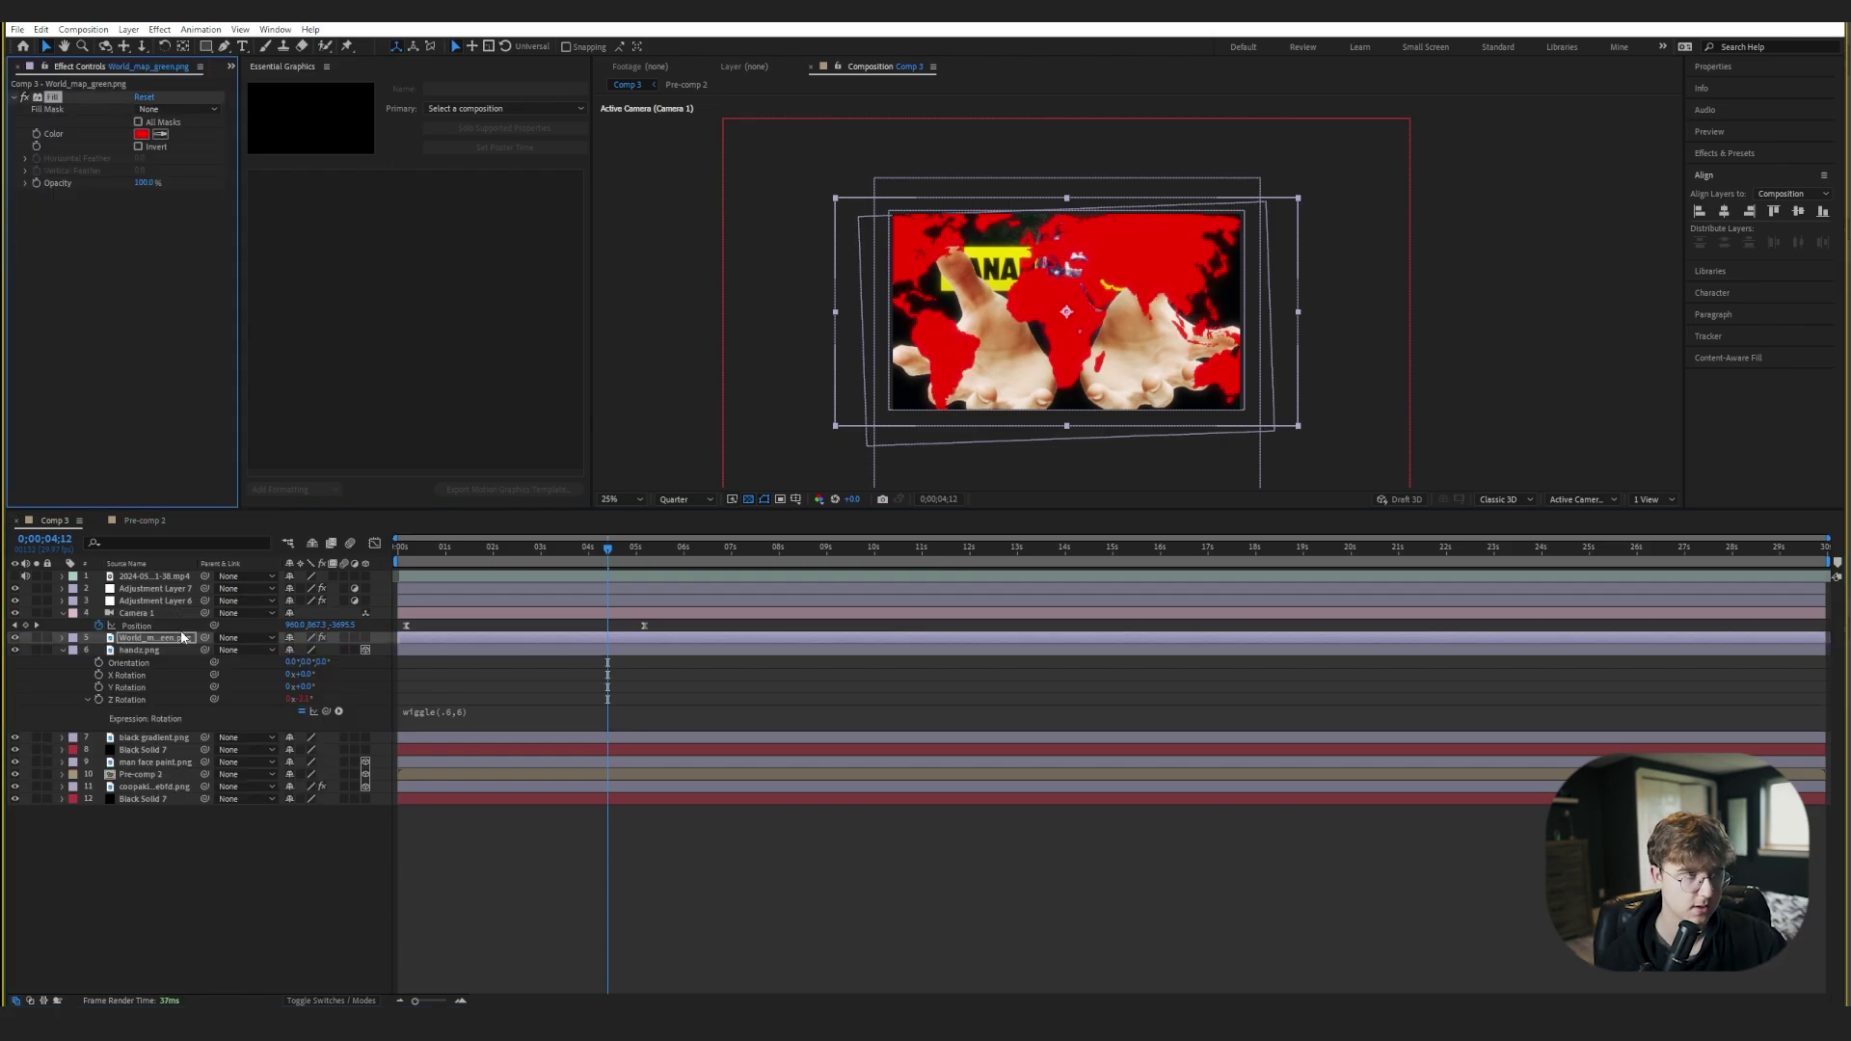
pyautogui.click(141, 135)
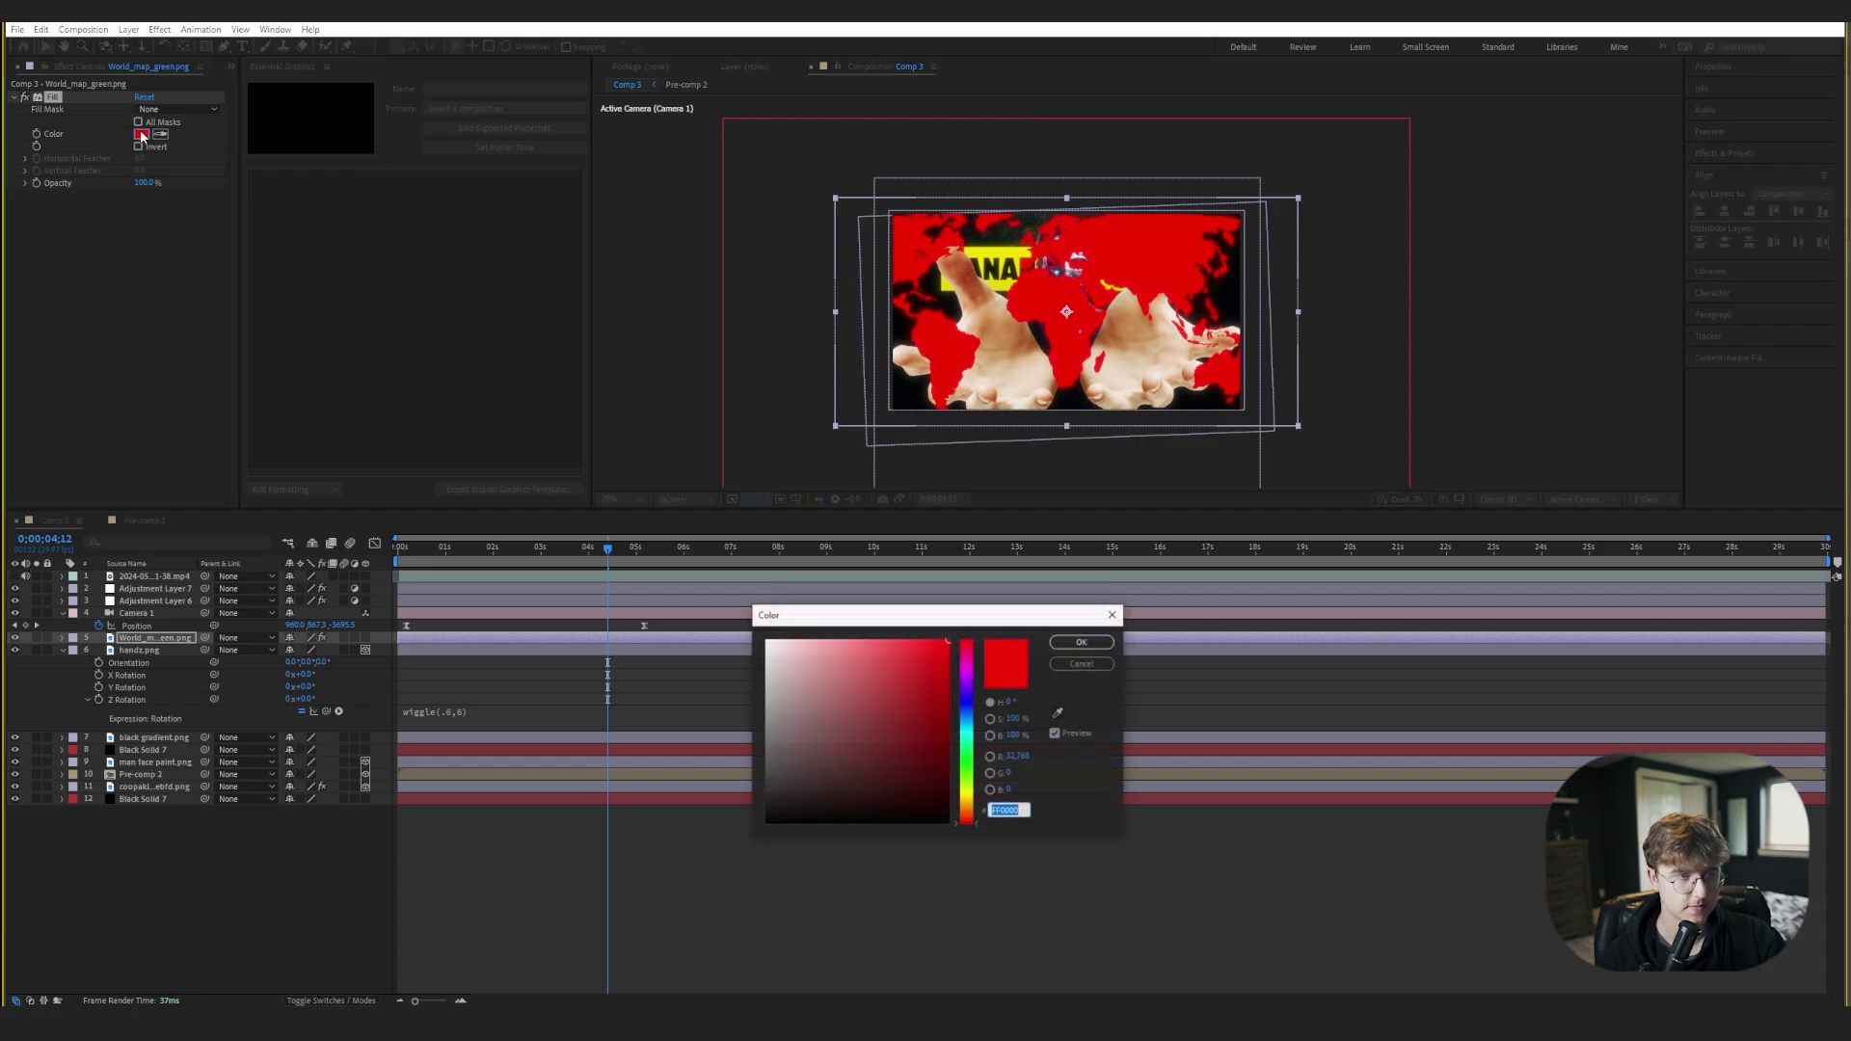
pyautogui.click(1057, 712)
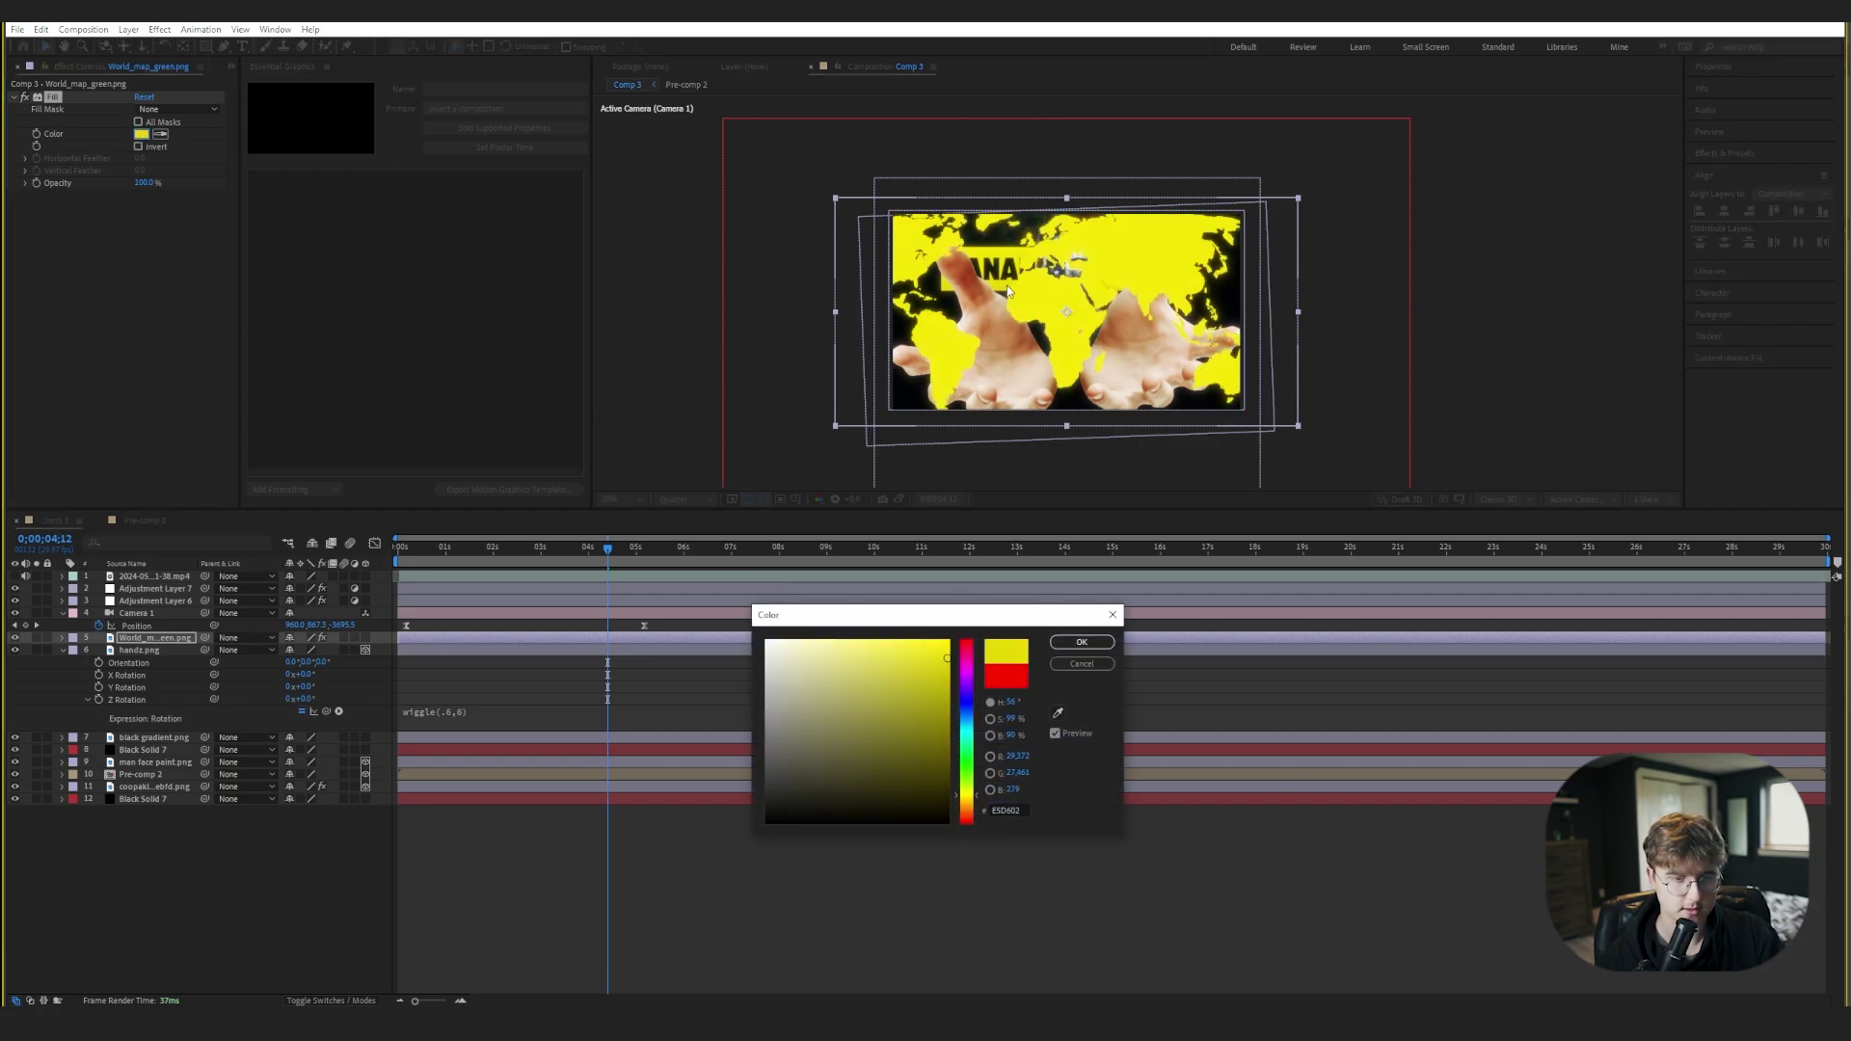
pyautogui.click(1083, 641)
# - Make the world map a 3D layer and match its Z position to the hands layer's -2425
pyautogui.click(366, 637)
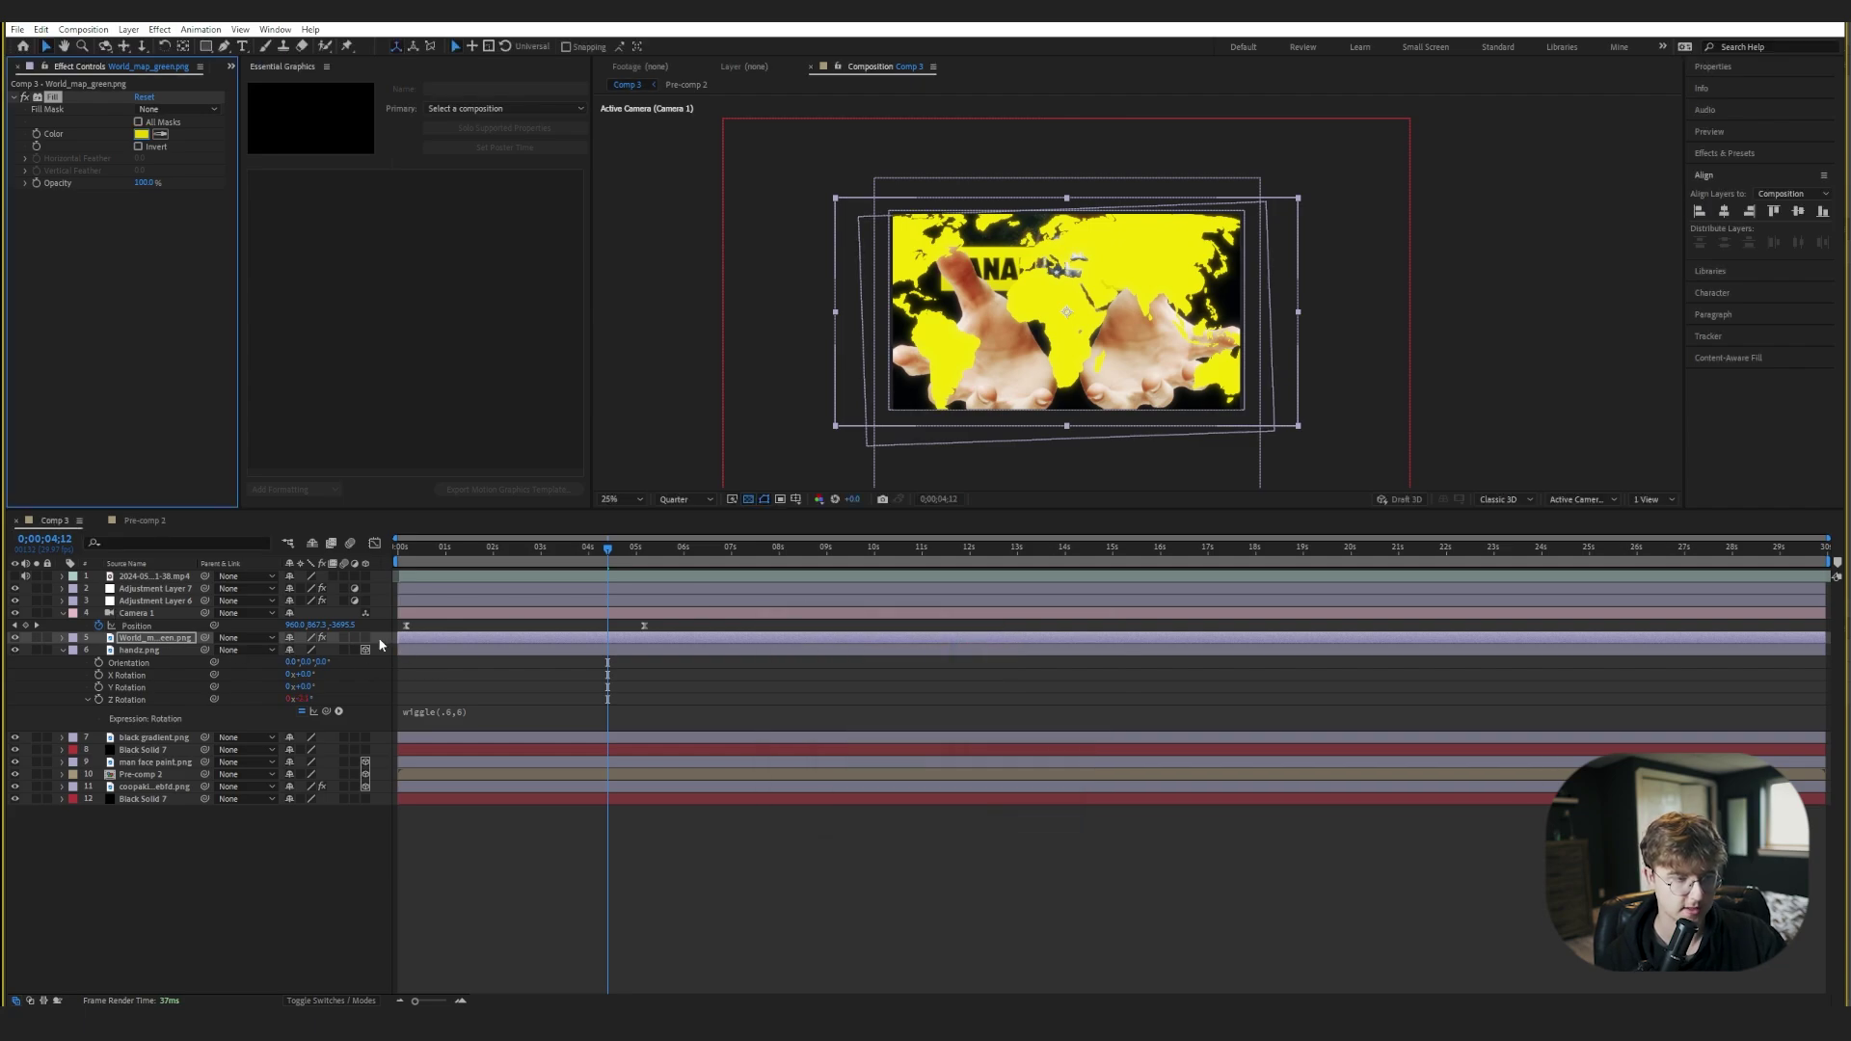
pyautogui.click(140, 651)
pyautogui.press('p')
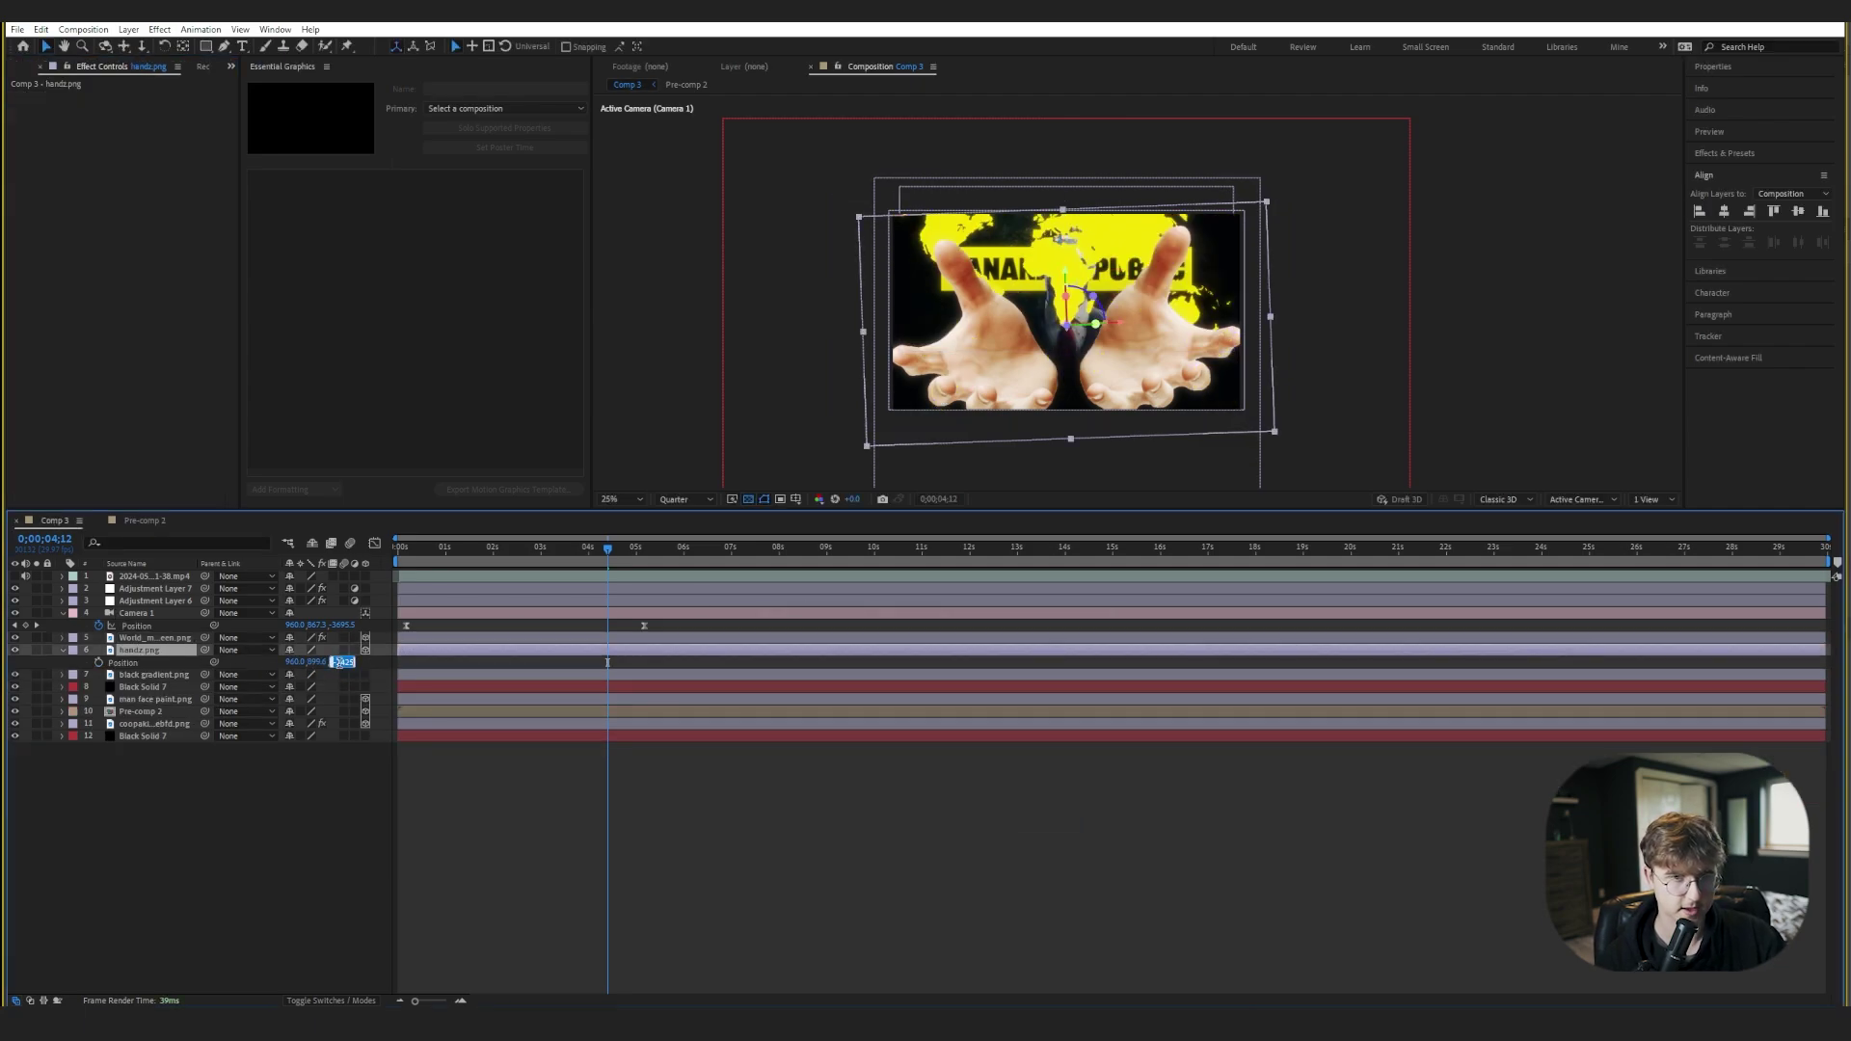
pyautogui.click(155, 637)
pyautogui.press('p')
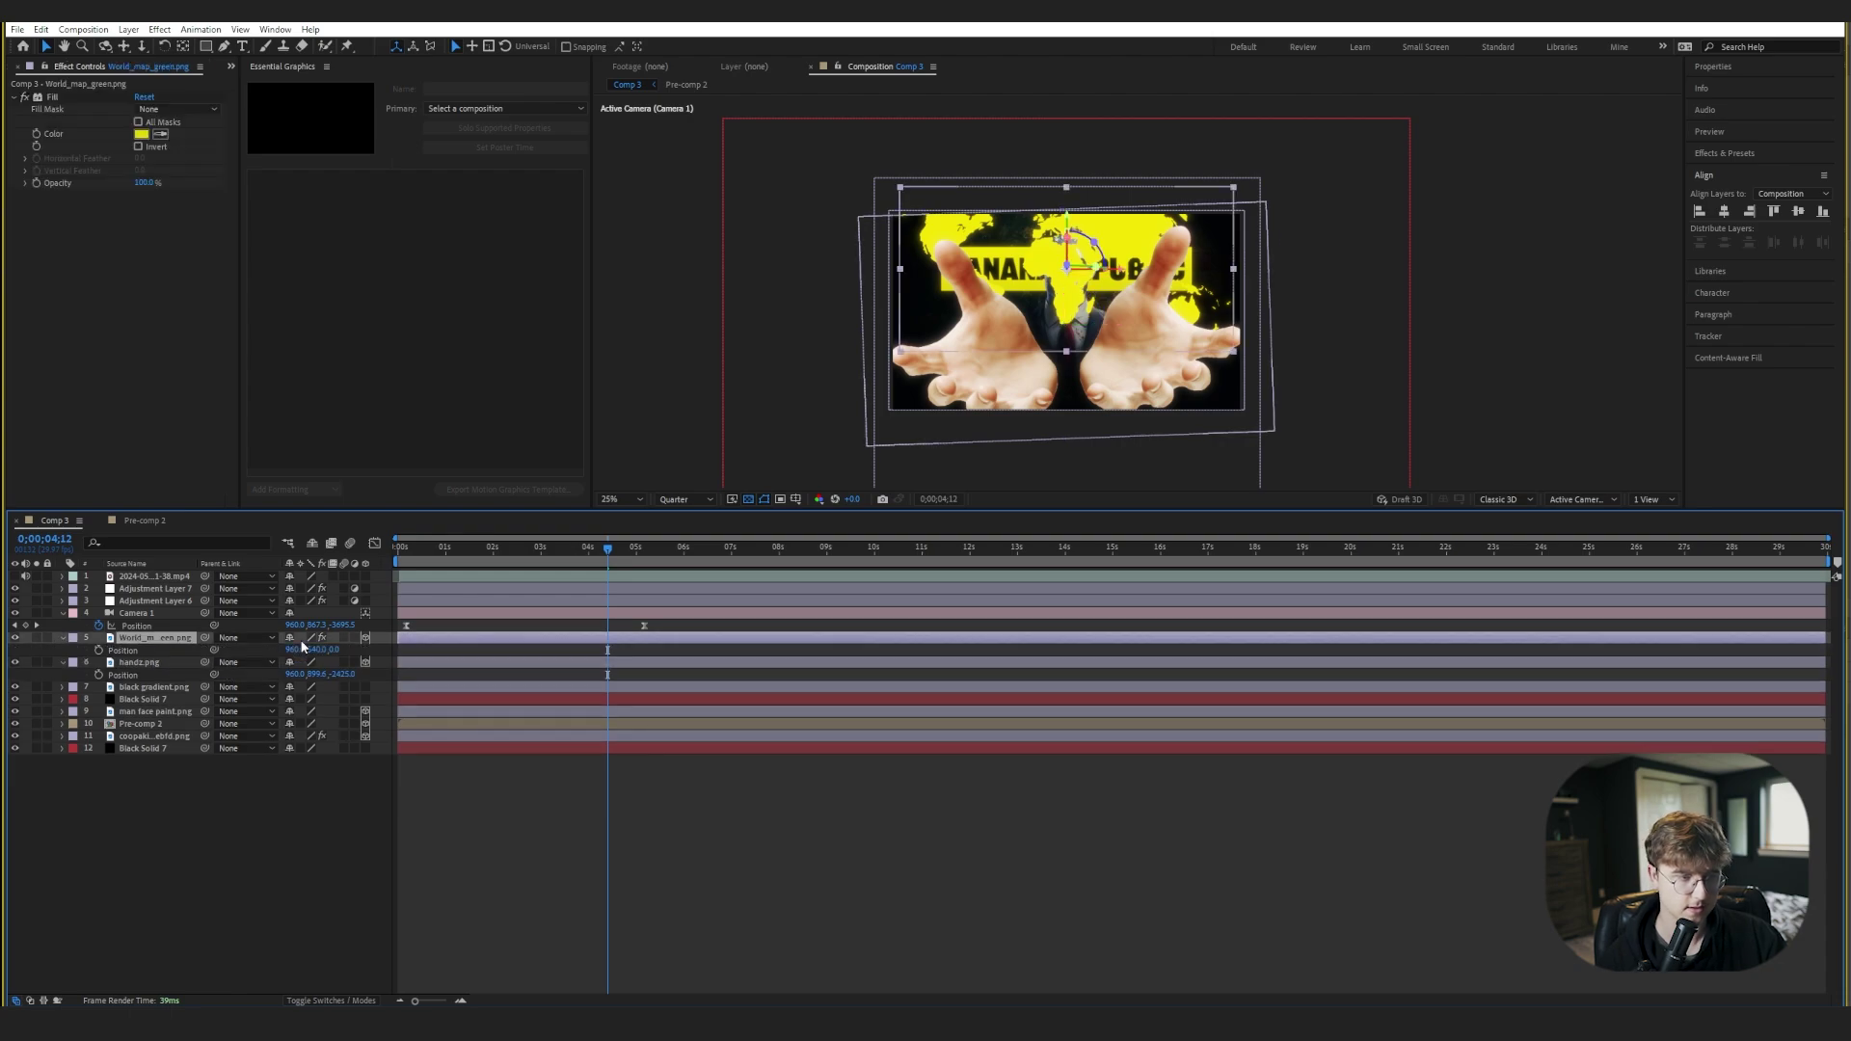
pyautogui.press('Return')
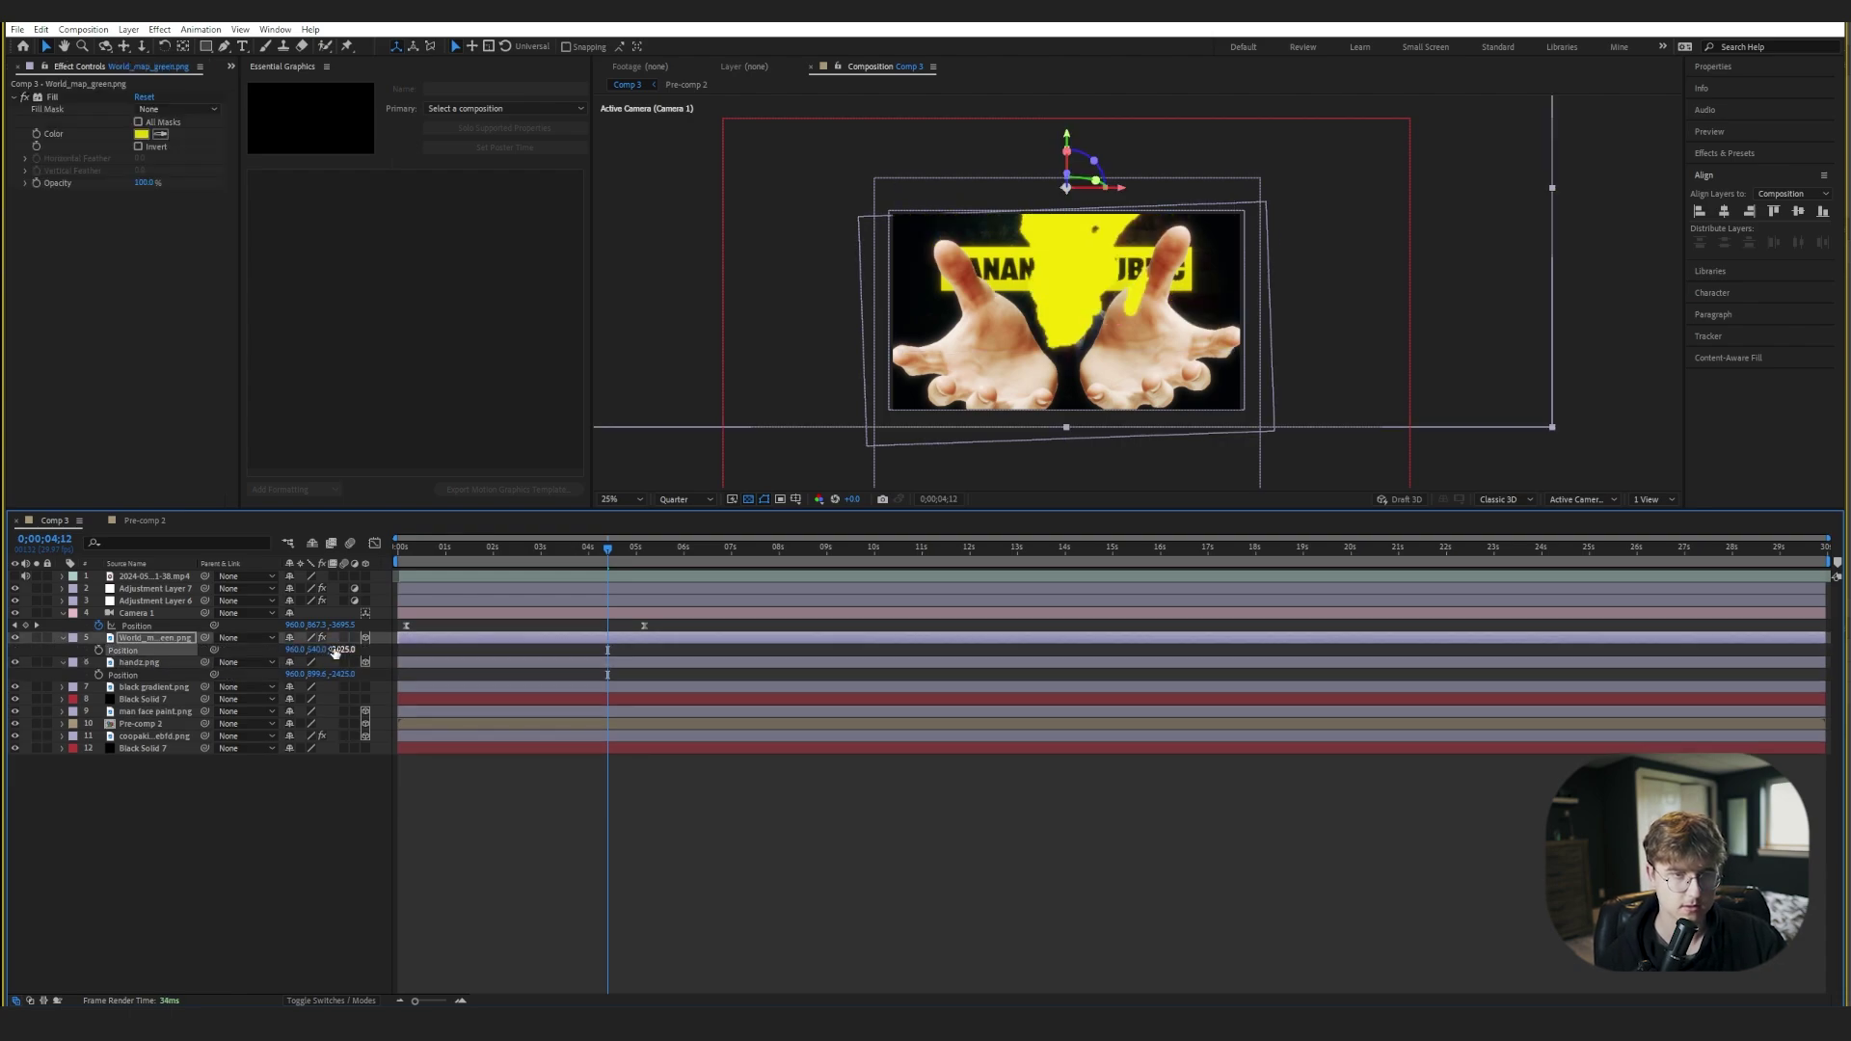
# - Scale the world map to about 25% and lower it so that it sits centred over the two hands
pyautogui.press('s')
pyautogui.moveTo(347, 652); pyautogui.dragTo(313, 662)
pyautogui.moveTo(977, 239); pyautogui.dragTo(978, 368)
pyautogui.press('s')
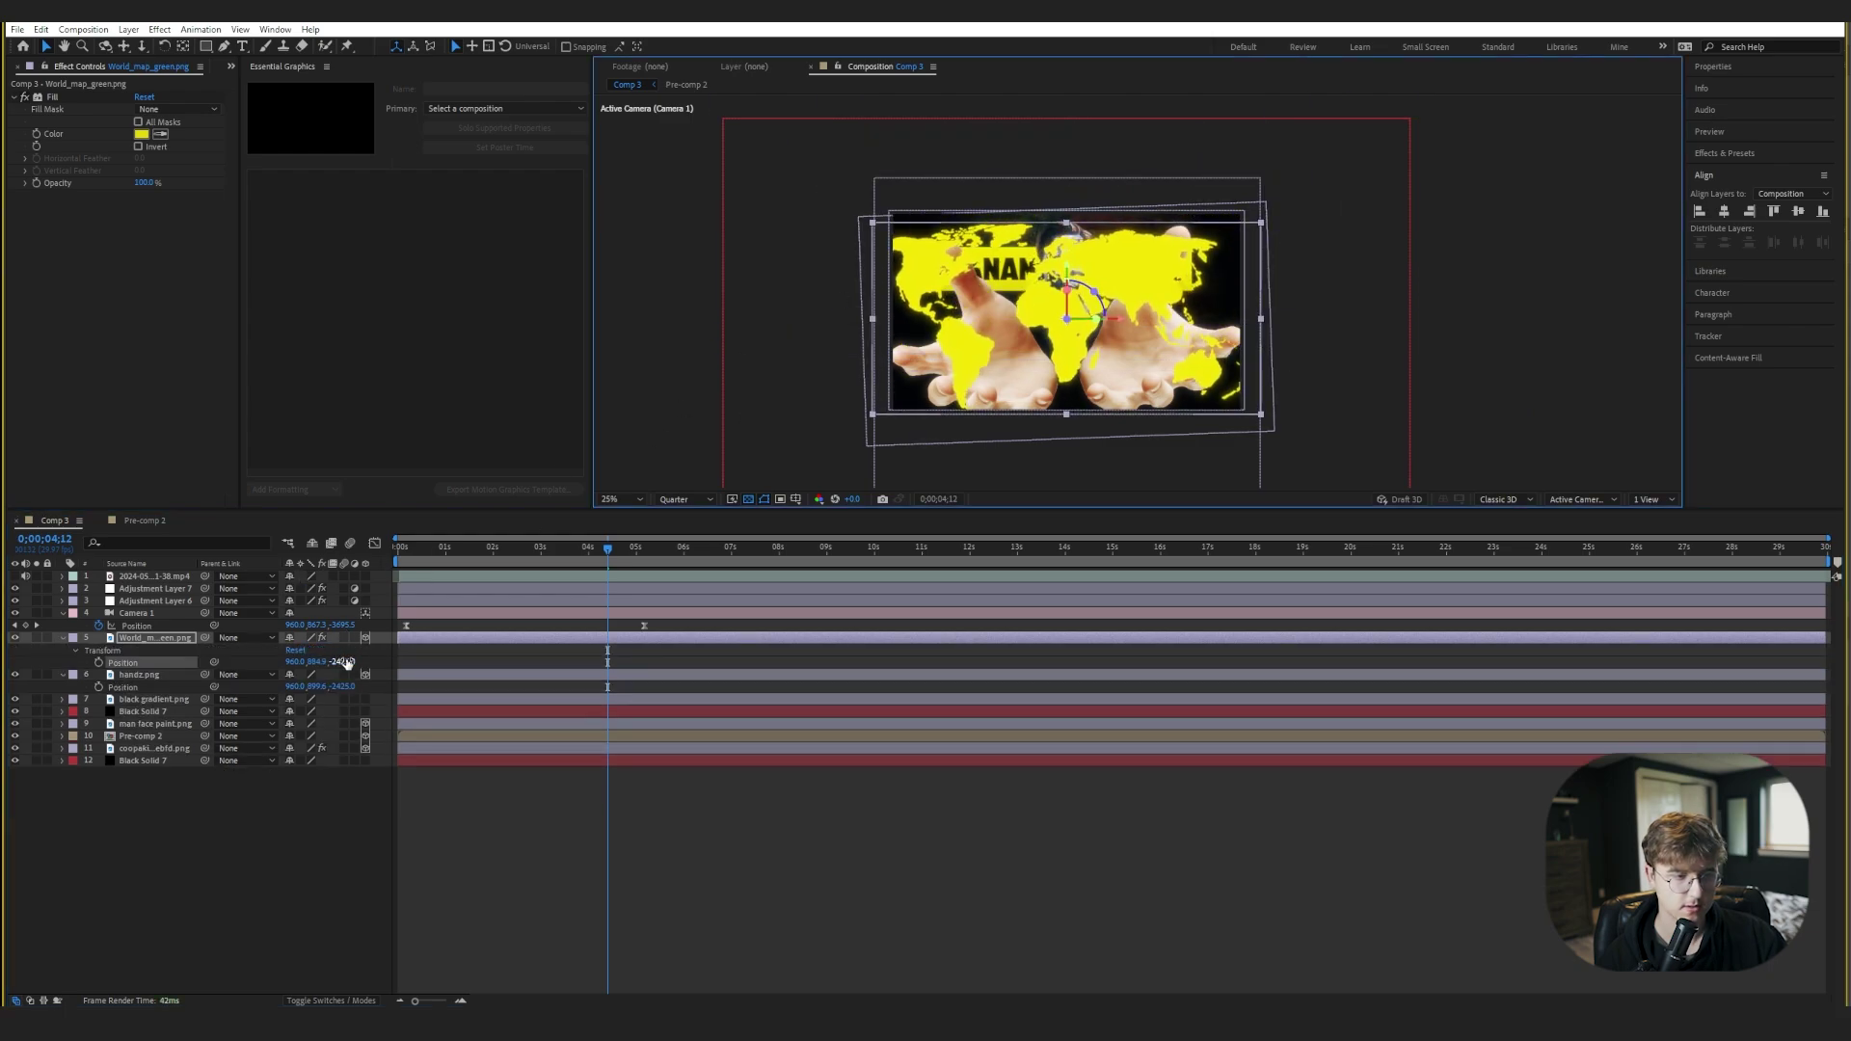
pyautogui.press('s')
pyautogui.moveTo(339, 651); pyautogui.dragTo(327, 653)
pyautogui.moveTo(561, 558)
pyautogui.mouseDown()
pyautogui.moveTo(479, 559)
pyautogui.moveTo(582, 559)
pyautogui.mouseUp()
# - Apply a Drop Shadow to the world map with about 95% opacity, distance 0 and softness about 338, comparing it on and off
pyautogui.hotkey('ctrl', 'space')
pyautogui.write('drop')
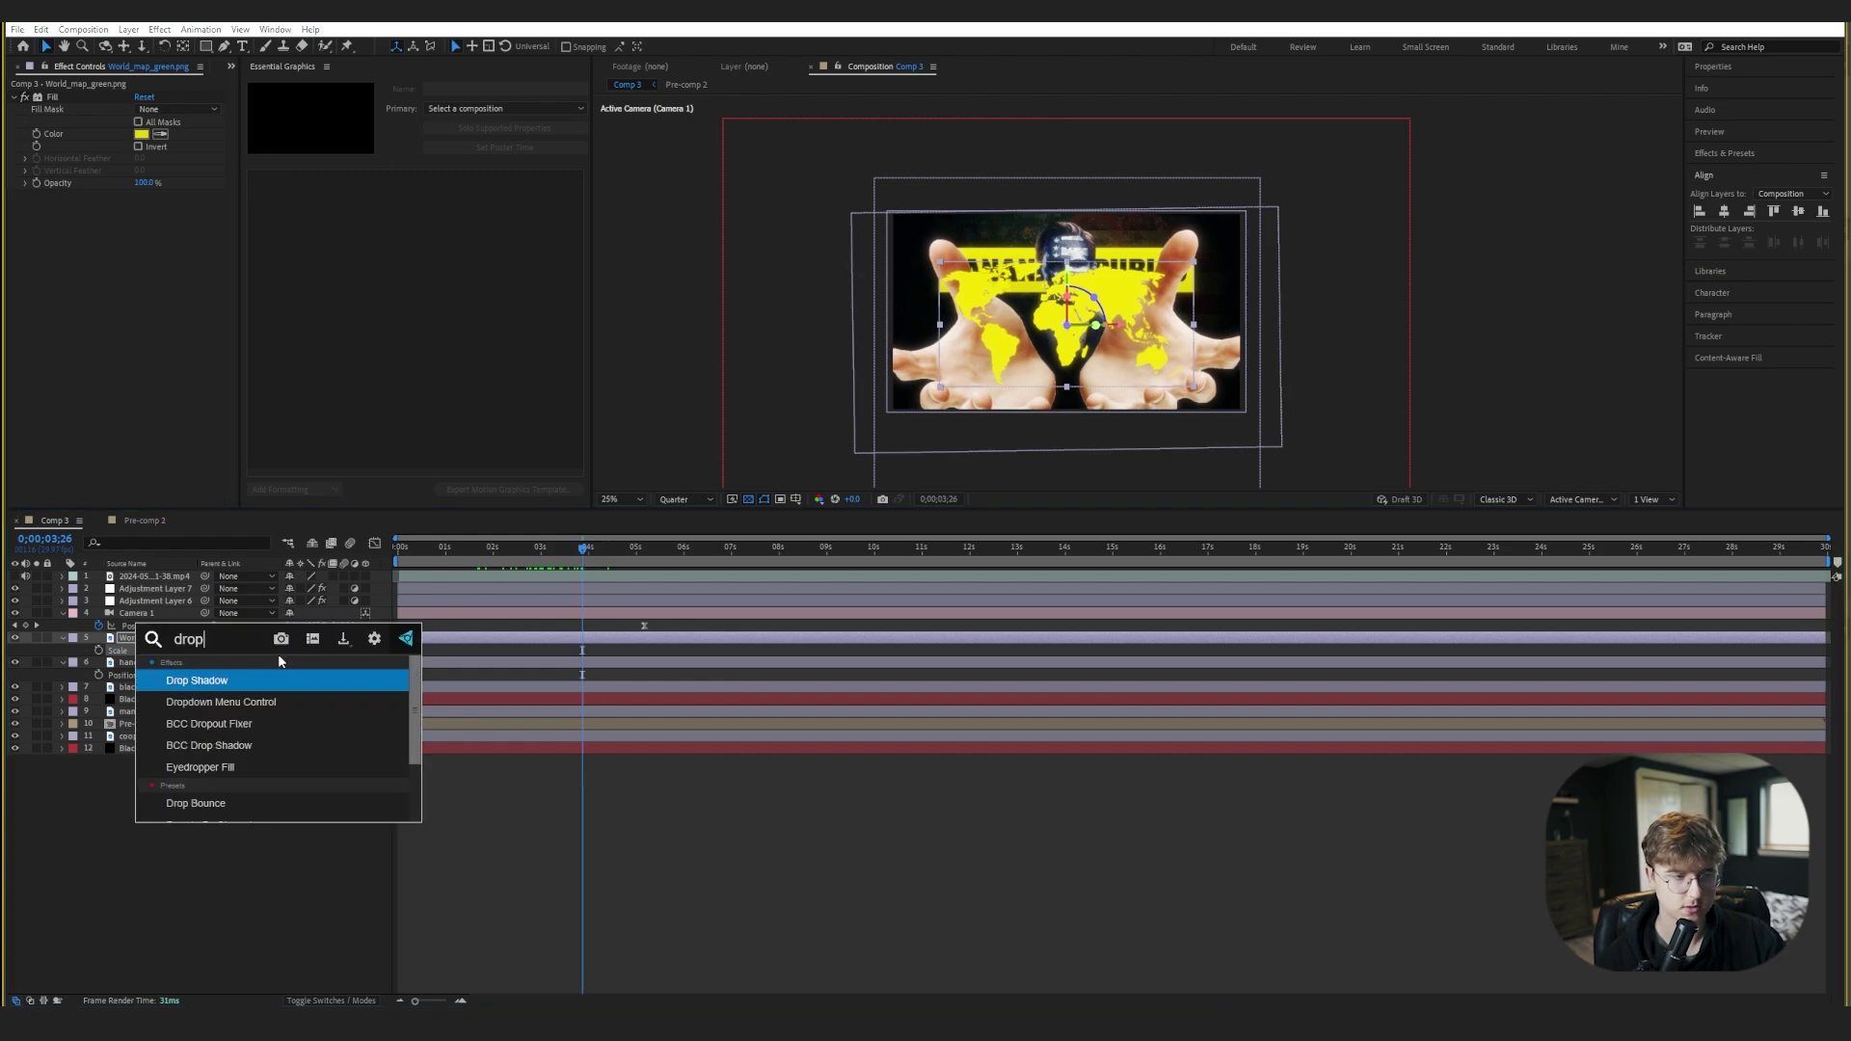
pyautogui.press('Return')
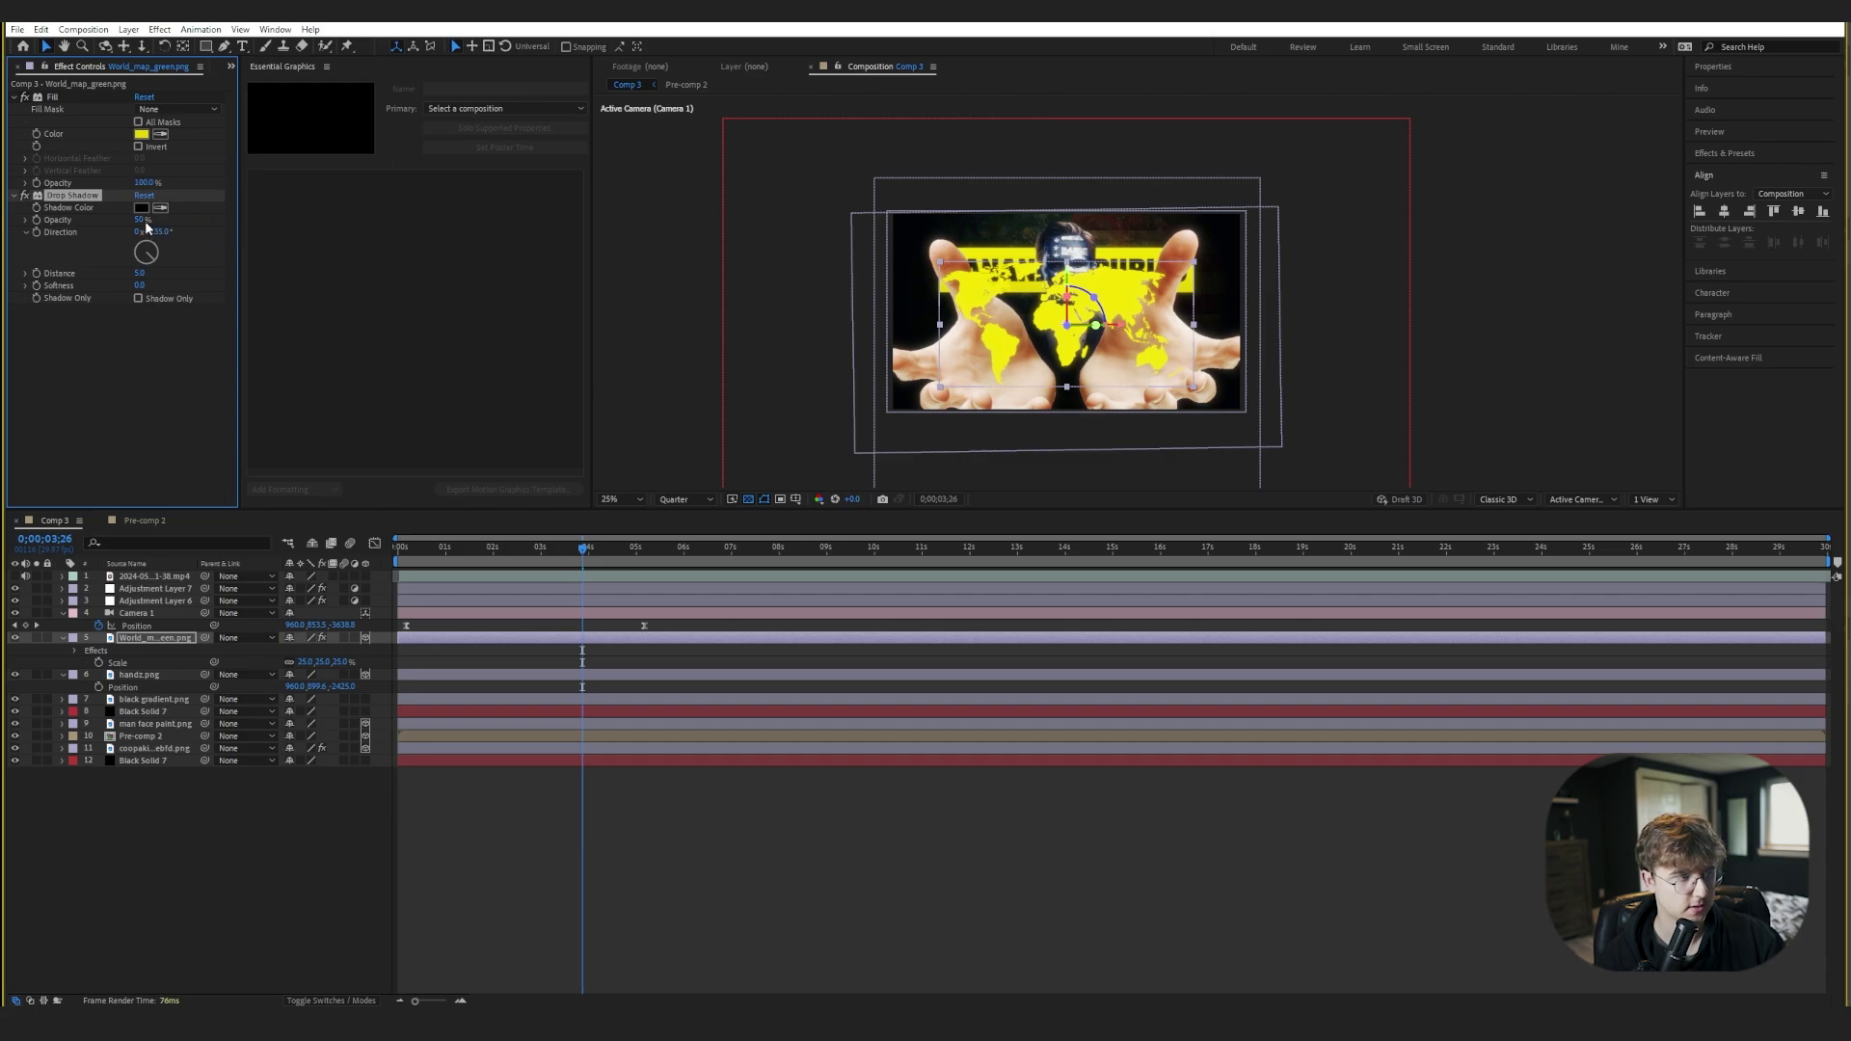
pyautogui.moveTo(142, 220); pyautogui.dragTo(207, 214)
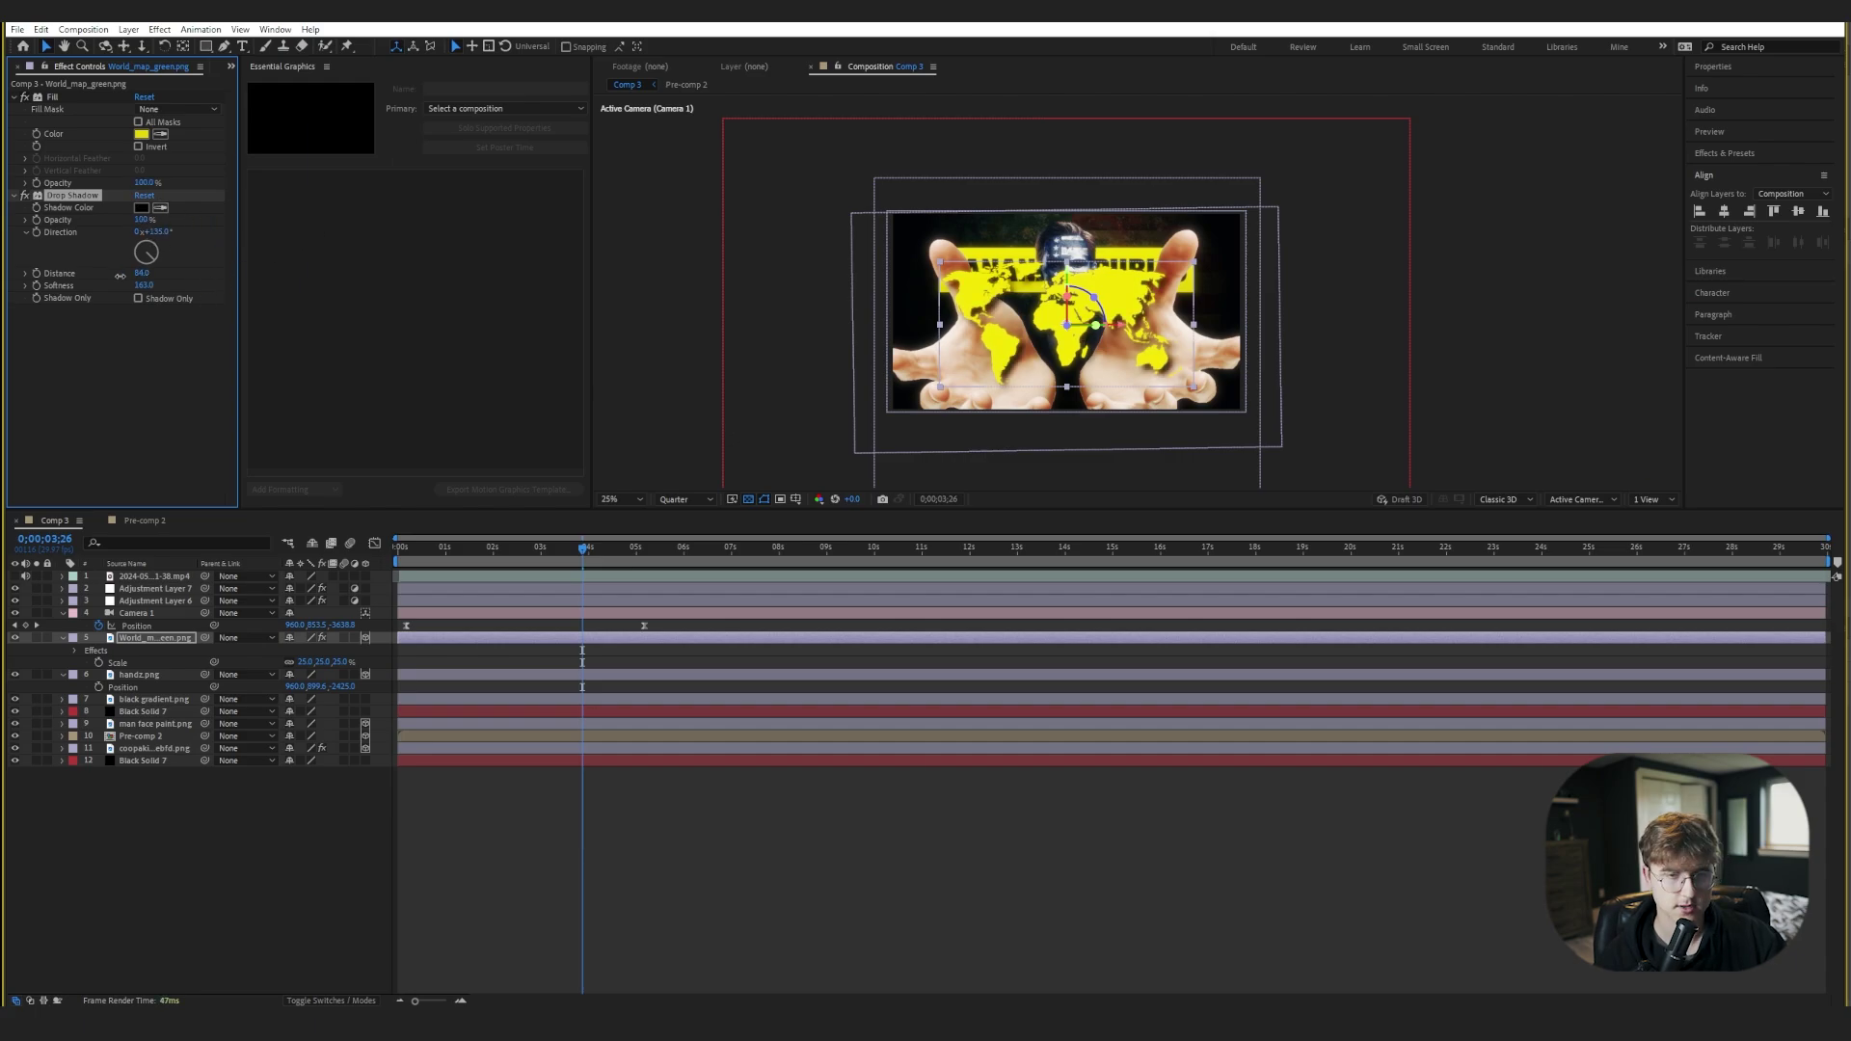
pyautogui.moveTo(143, 285); pyautogui.dragTo(2, 294)
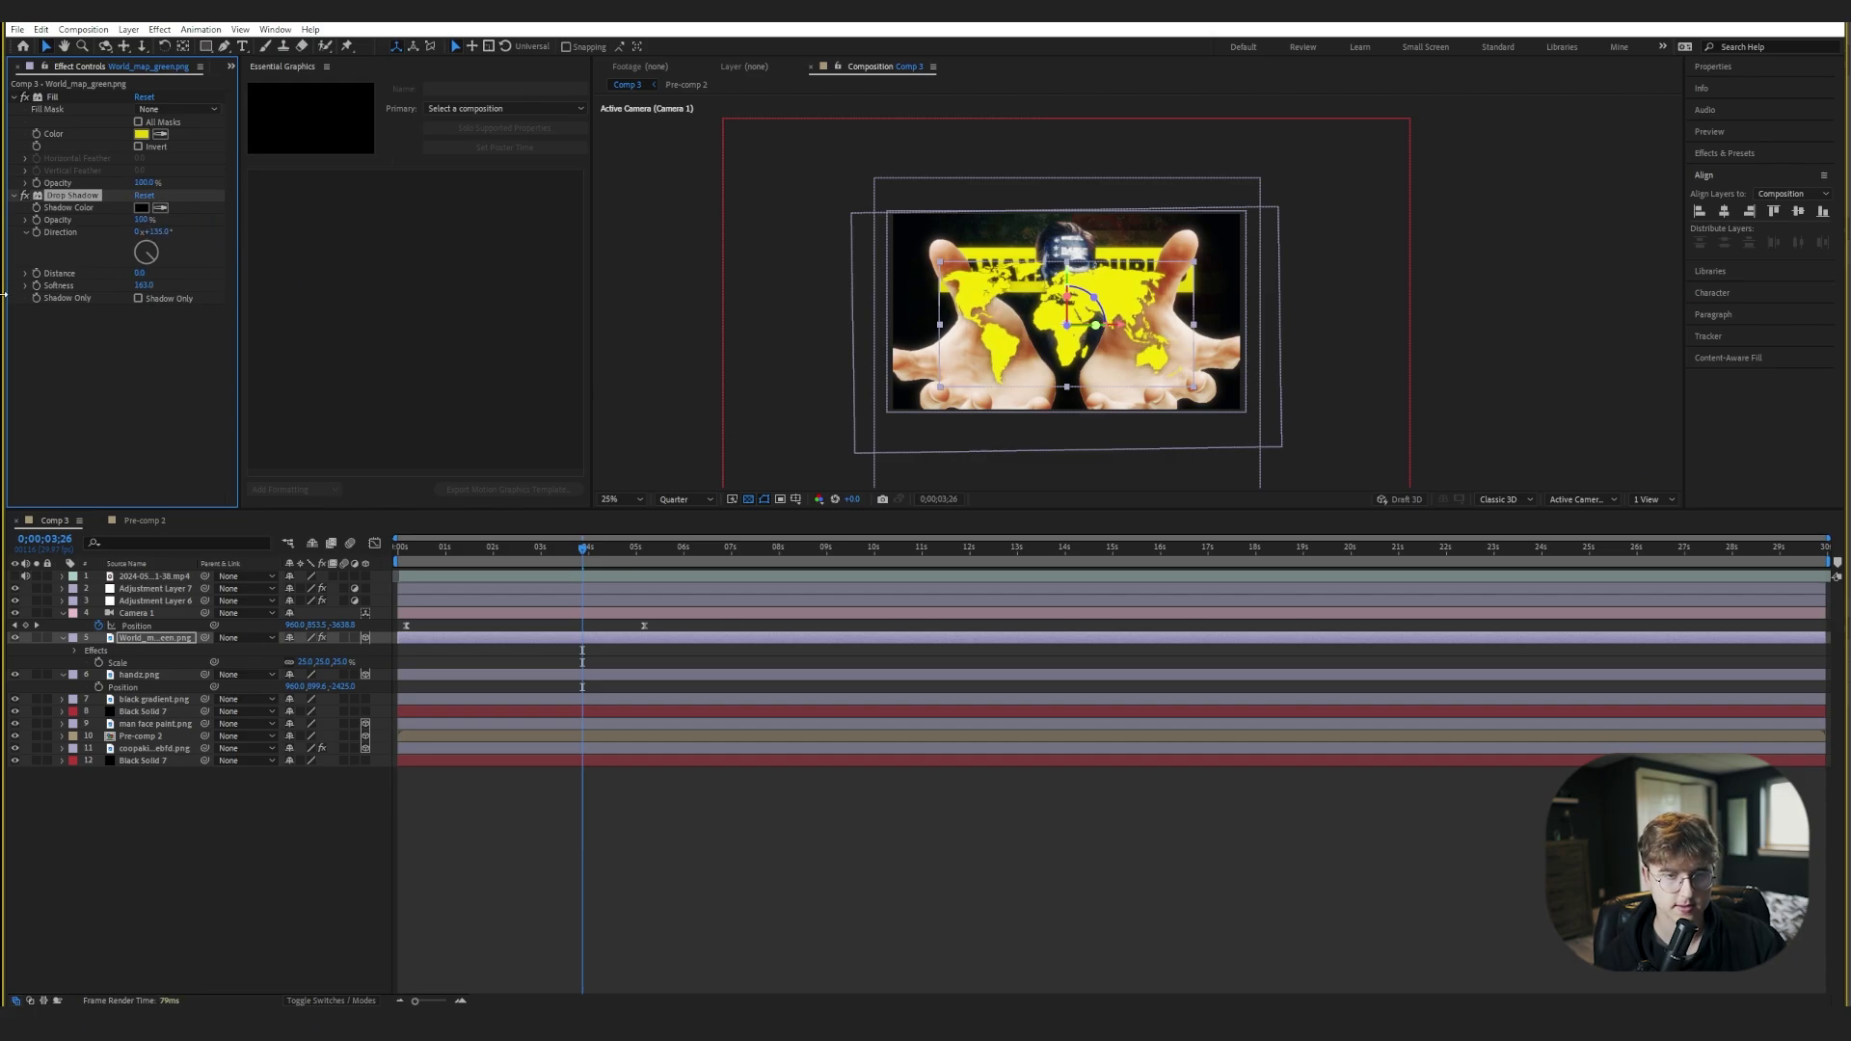
pyautogui.moveTo(147, 284); pyautogui.dragTo(285, 261)
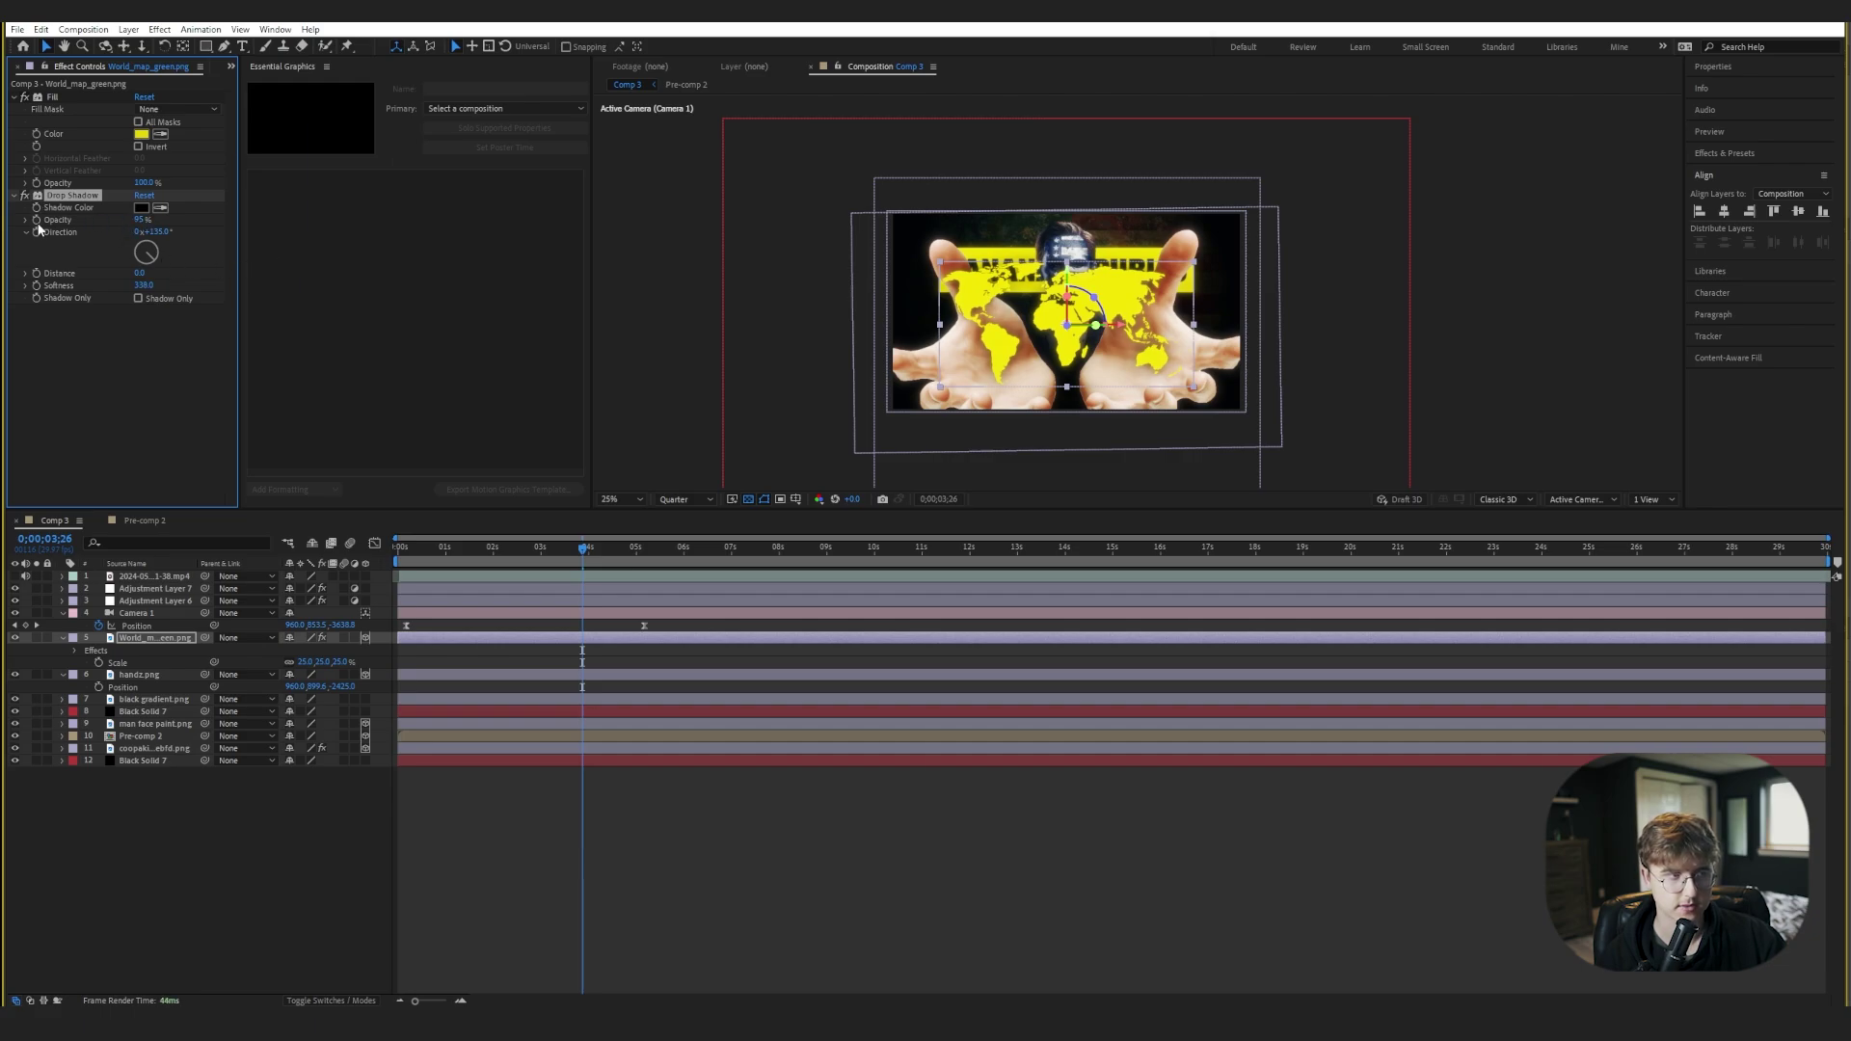
pyautogui.click(27, 196)
pyautogui.click(27, 196)
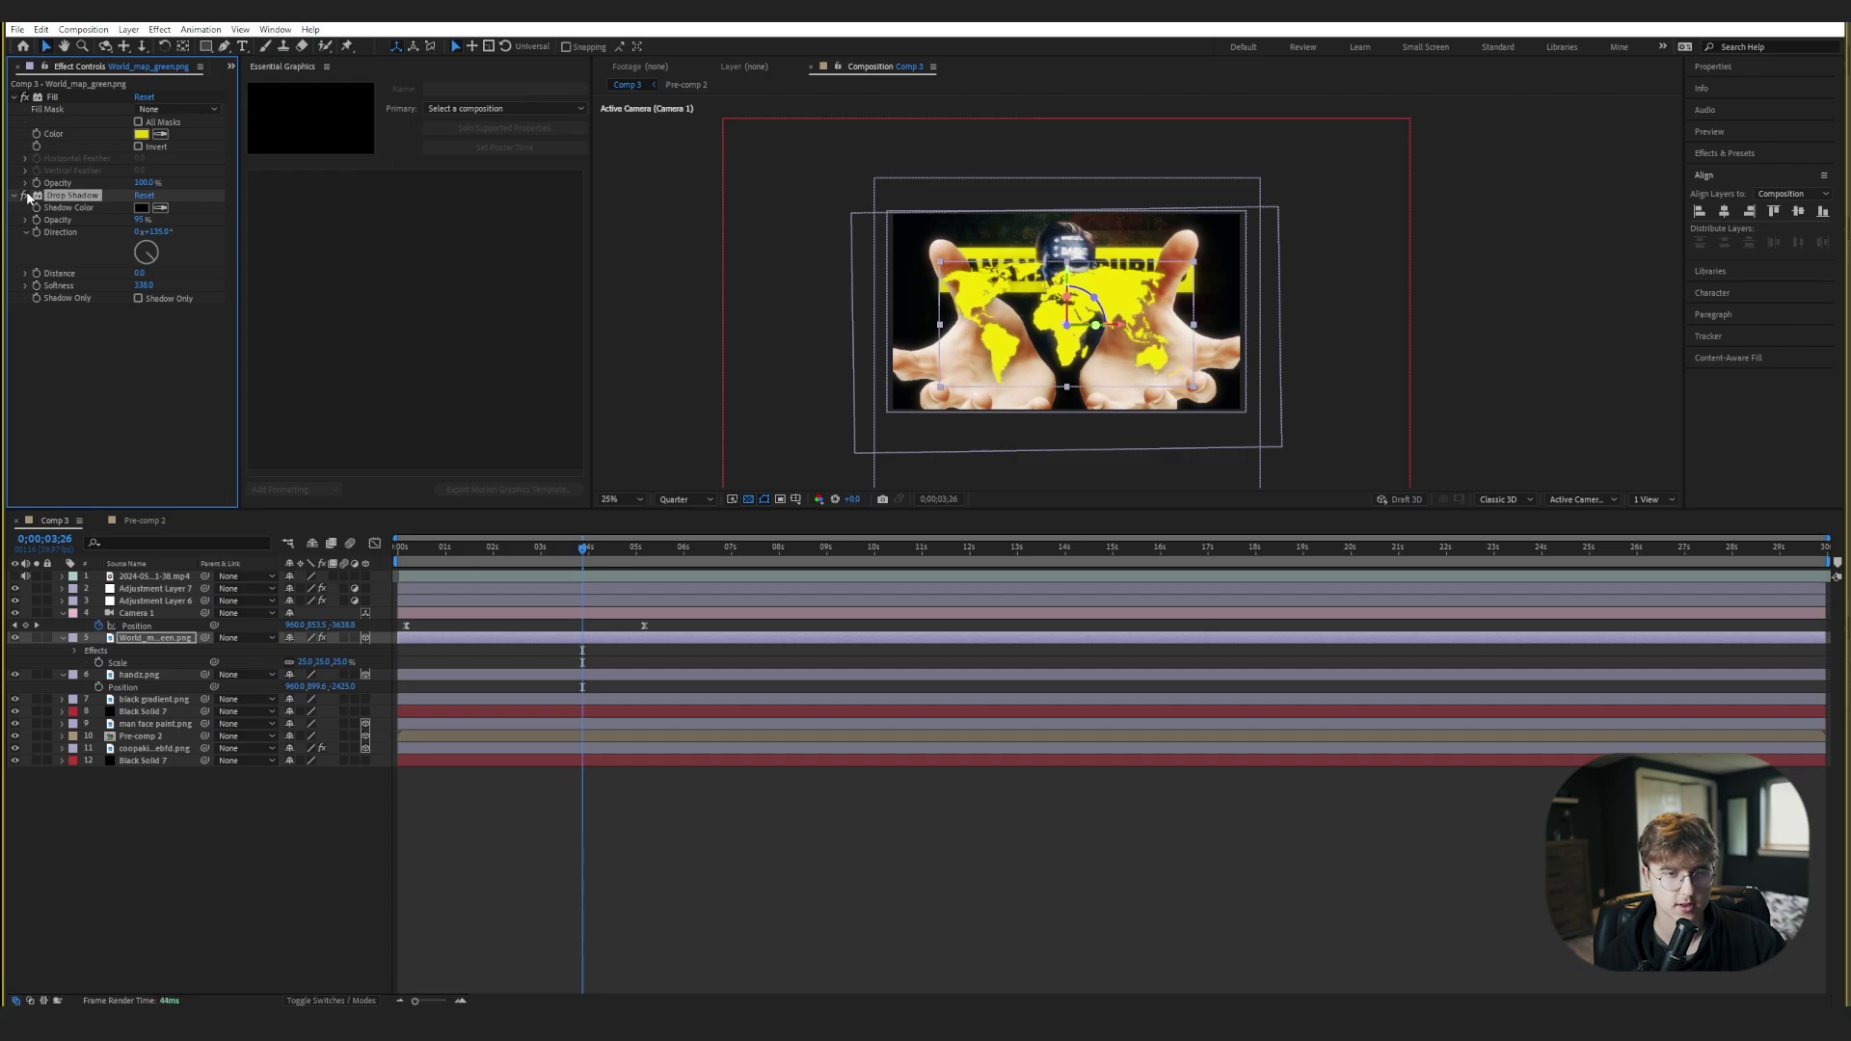
pyautogui.click(27, 195)
pyautogui.click(27, 195)
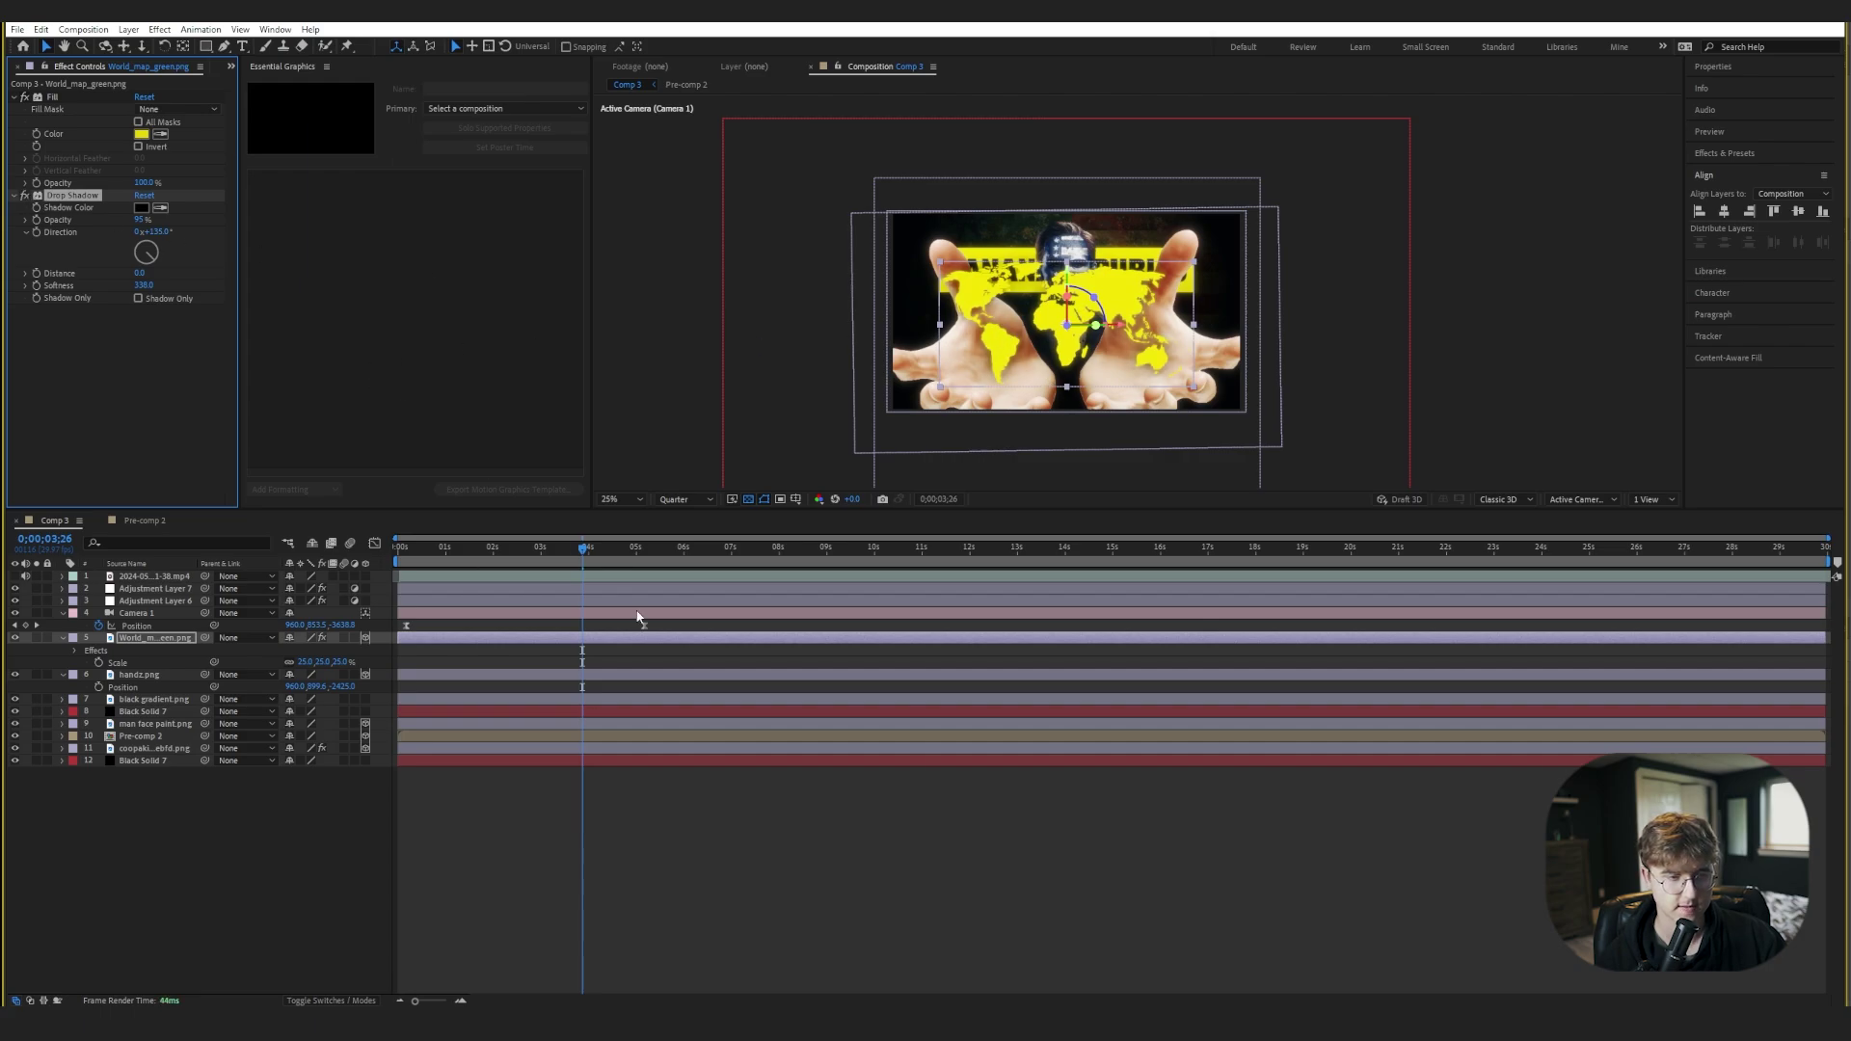
# - Compare the world map's entrance with the reference, and place the light blue particles overlay from the Motion Array folder above the map layer
pyautogui.moveTo(614, 548); pyautogui.dragTo(474, 579)
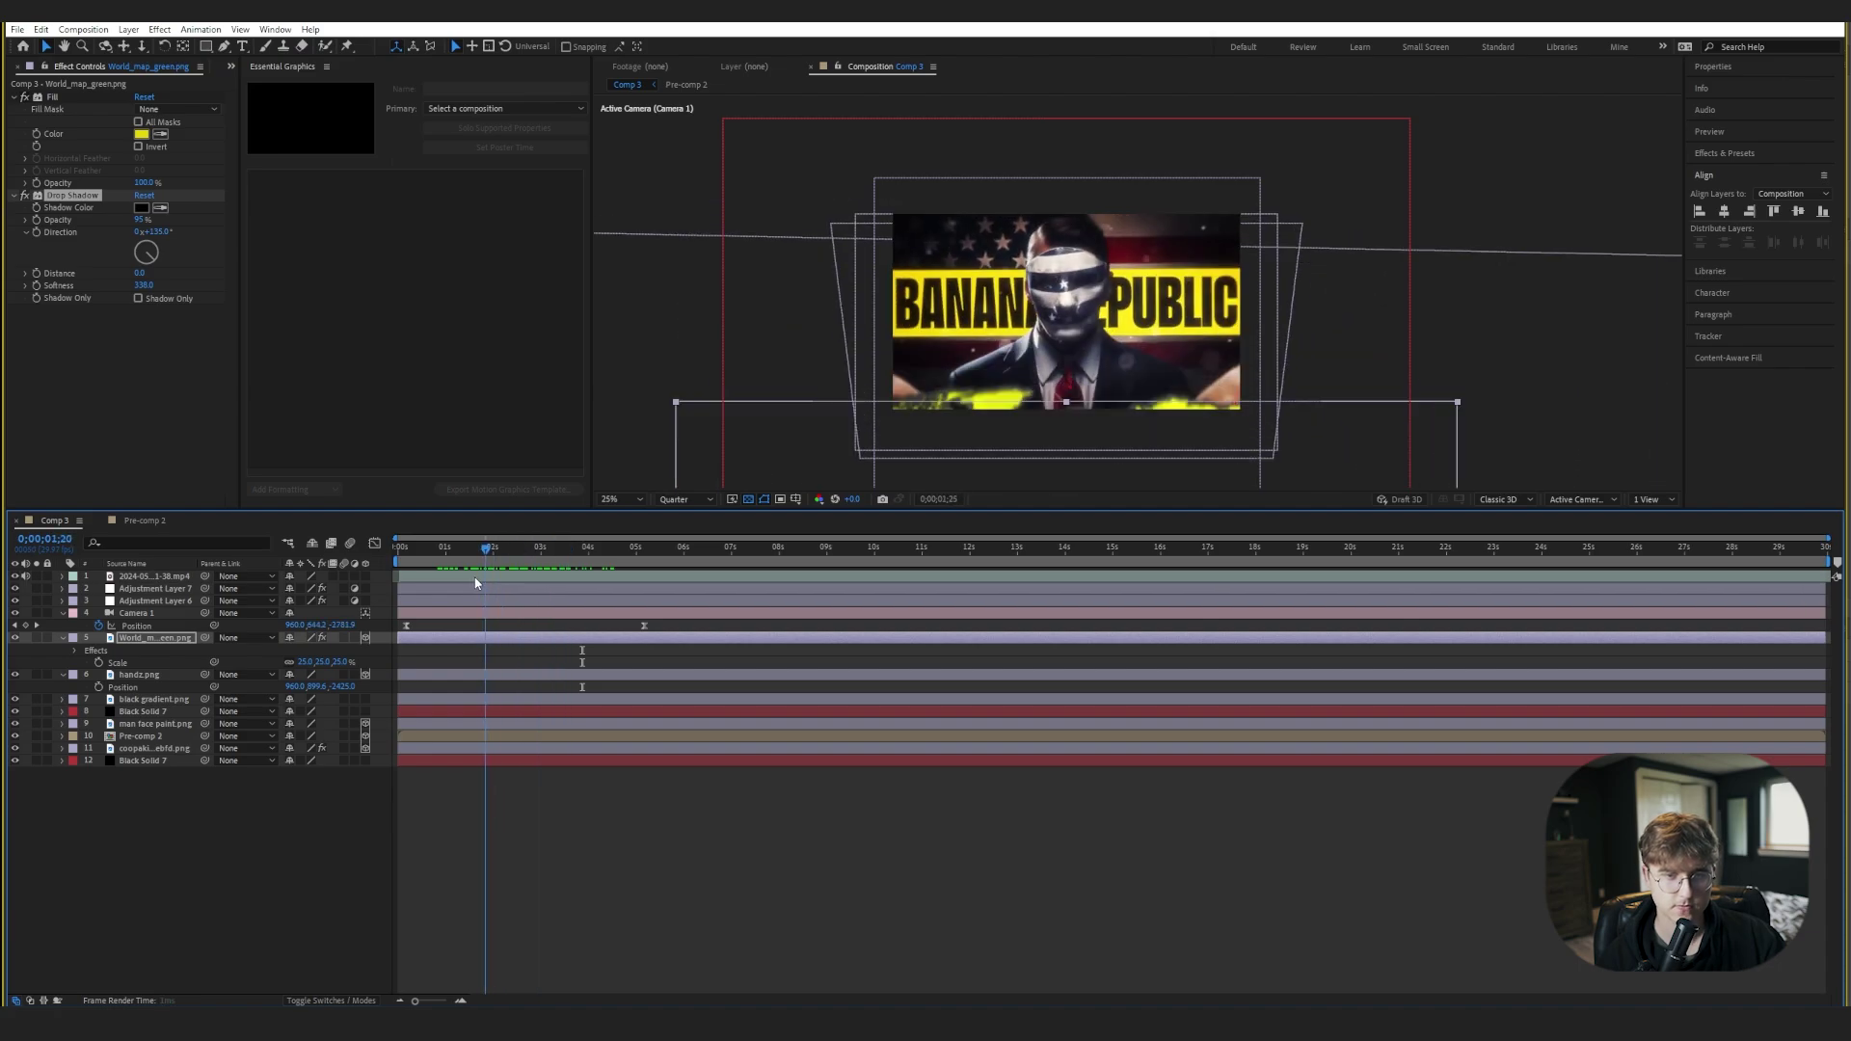
pyautogui.click(470, 547)
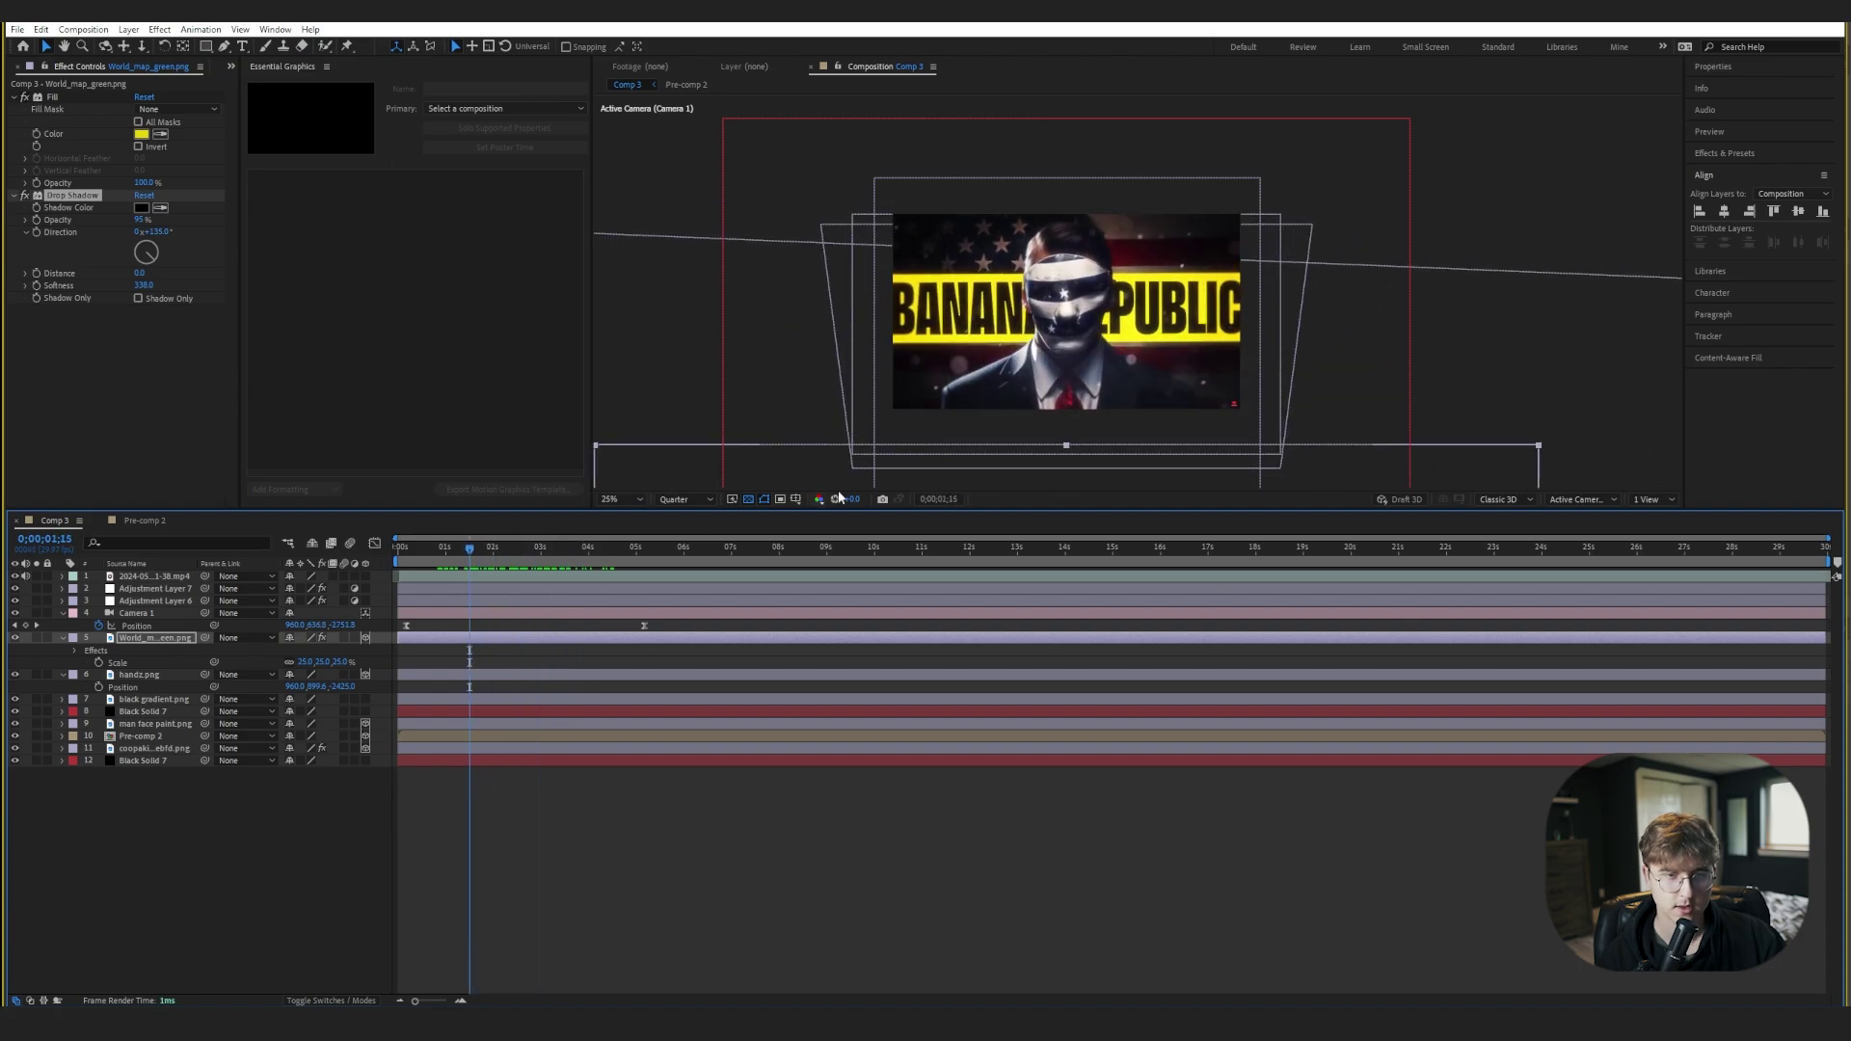
pyautogui.click(484, 547)
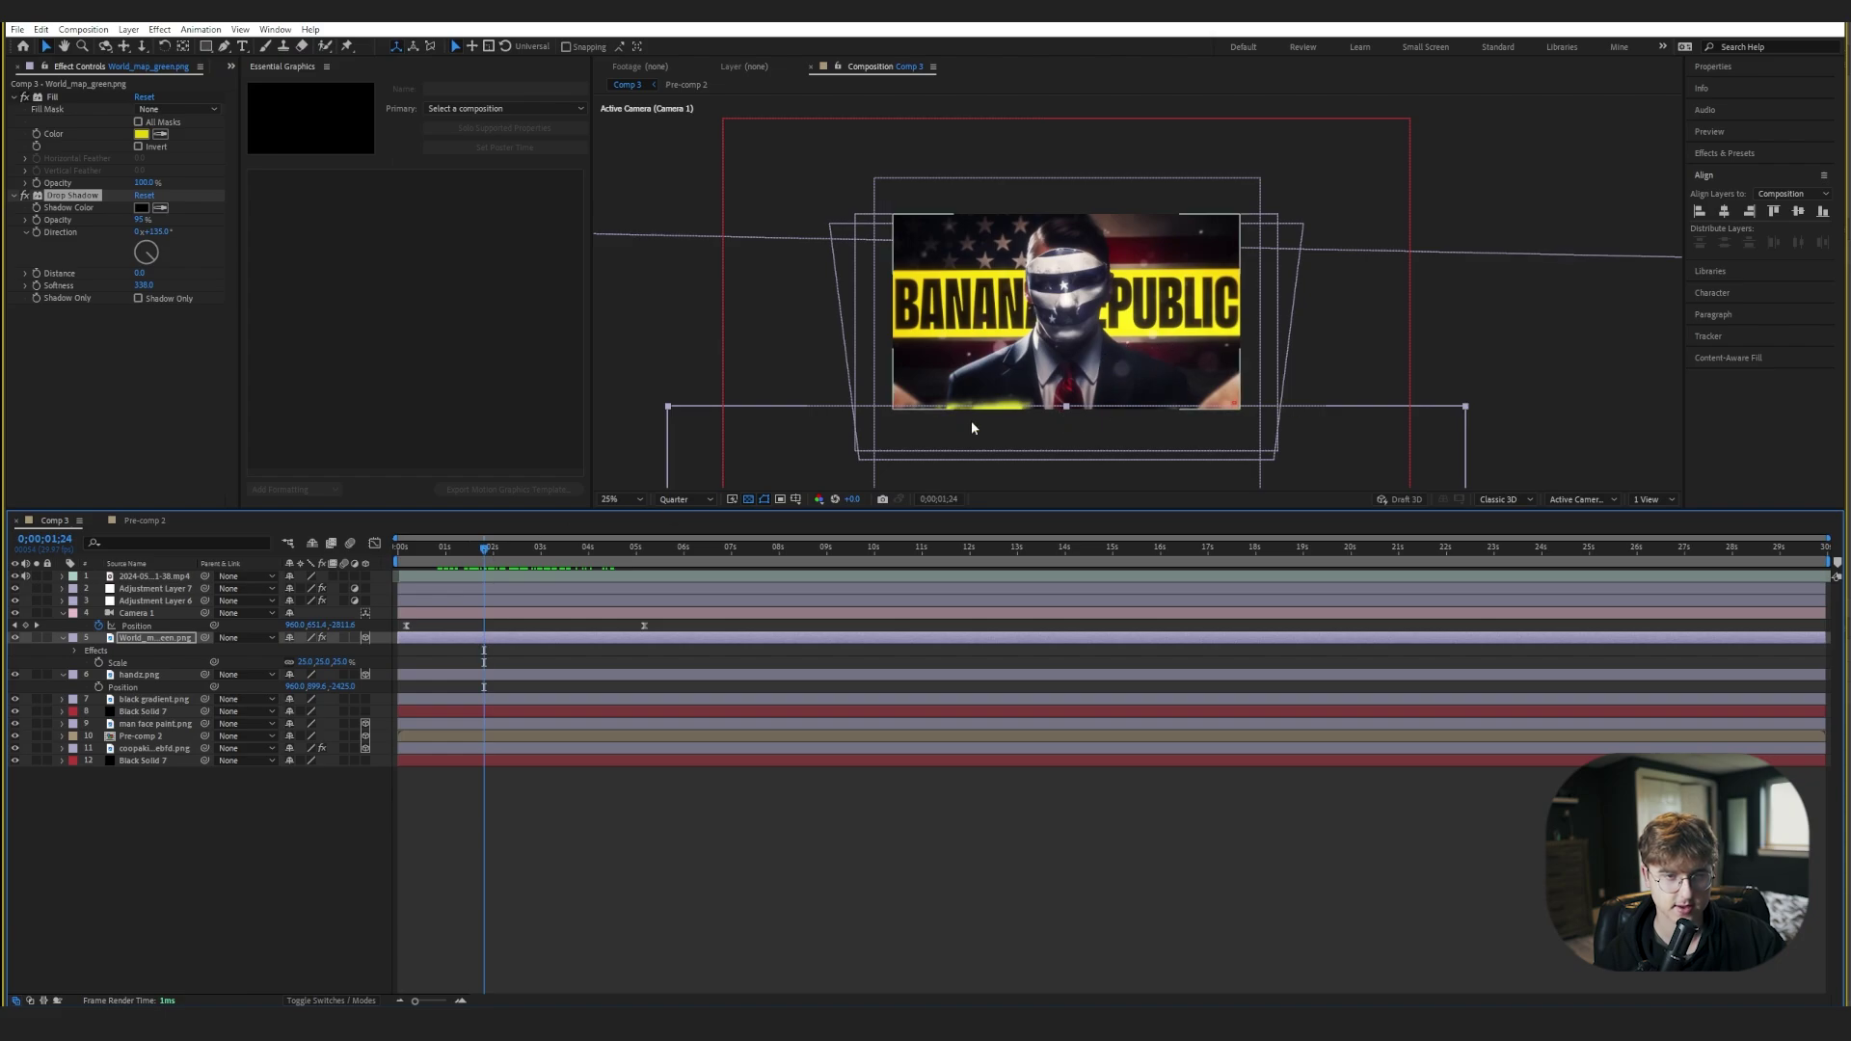
pyautogui.moveTo(489, 551); pyautogui.dragTo(506, 548)
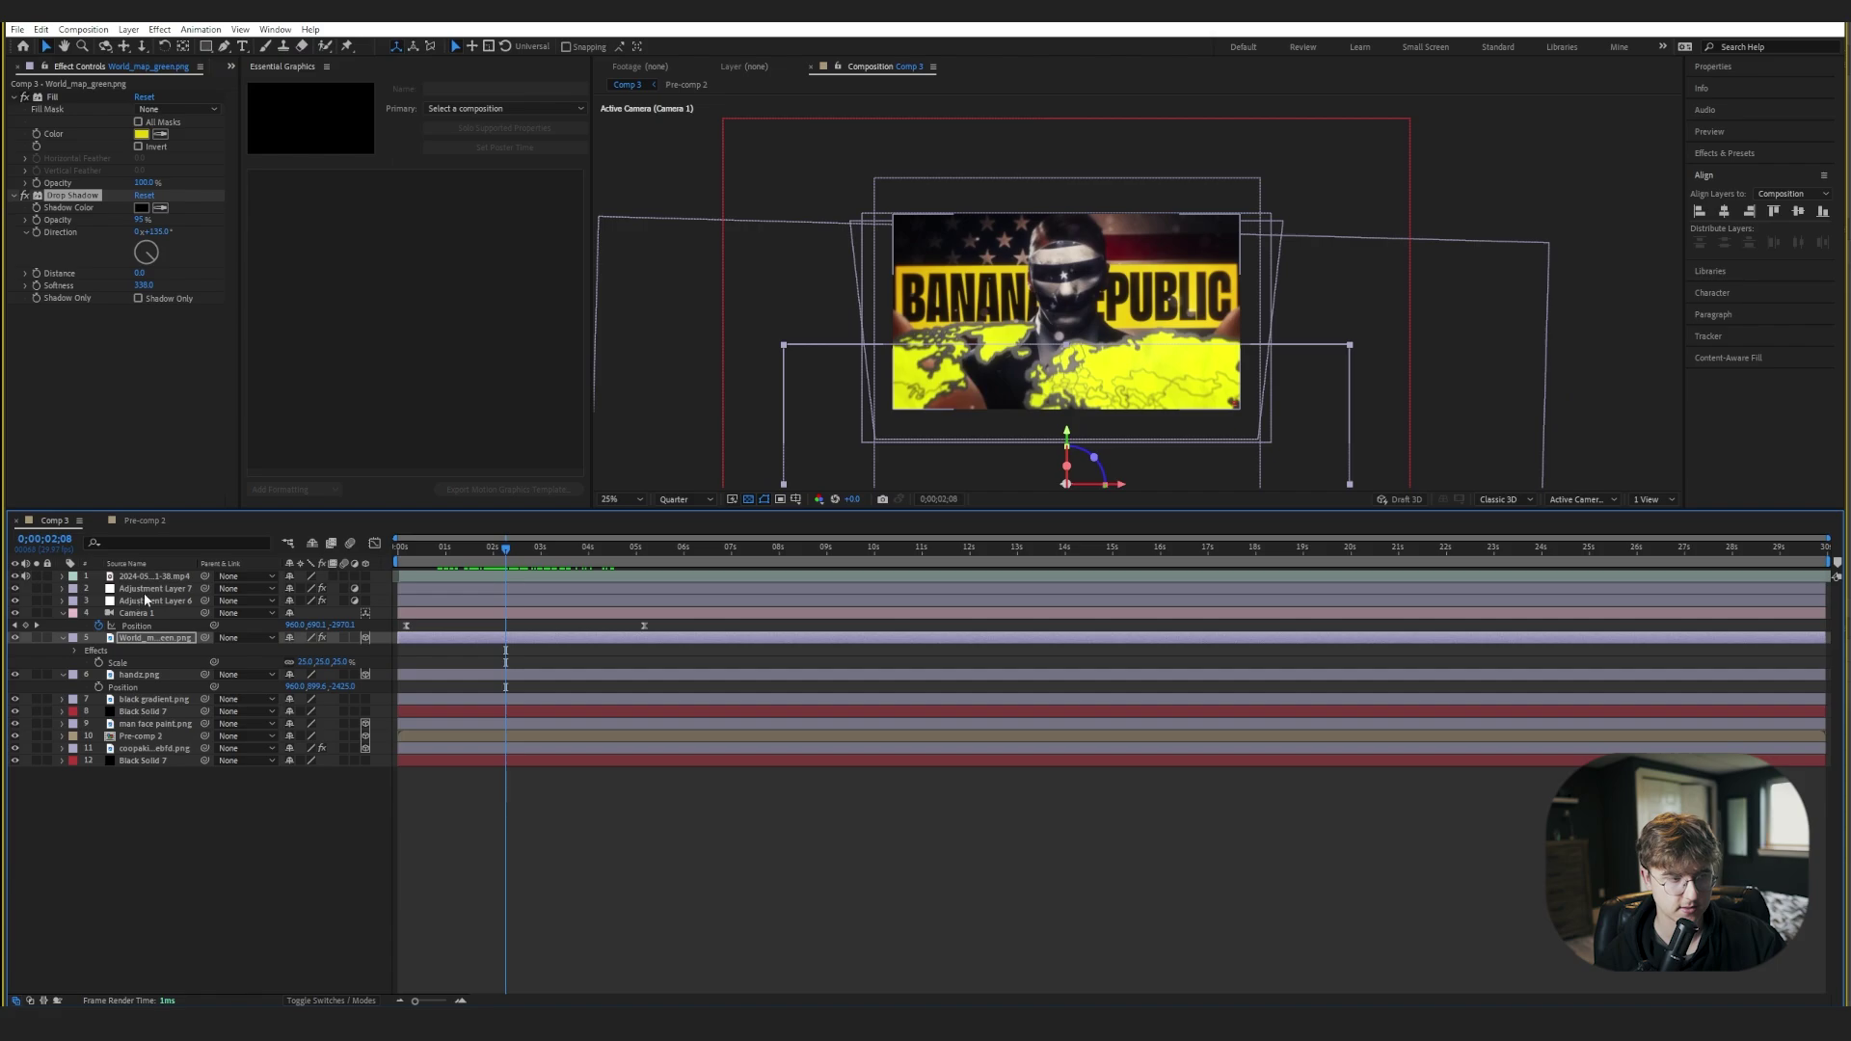
pyautogui.click(14, 576)
pyautogui.click(81, 335)
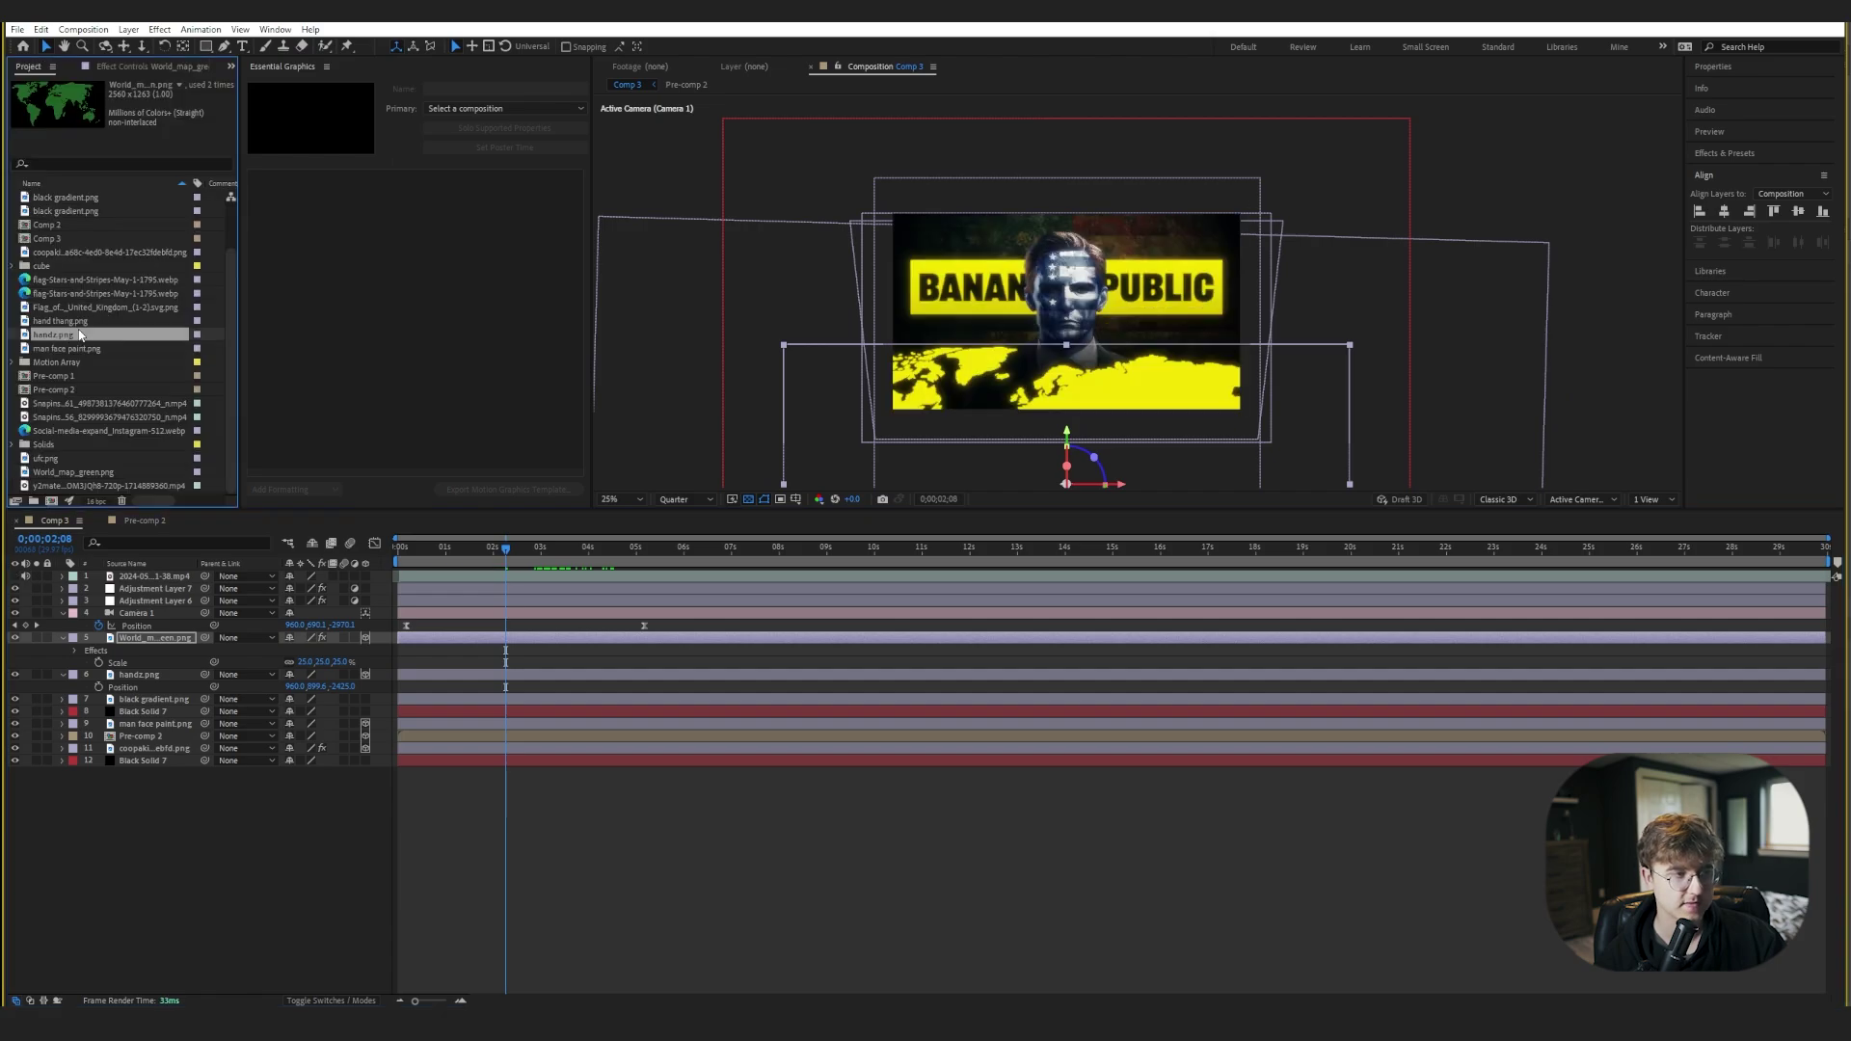
pyautogui.click(57, 363)
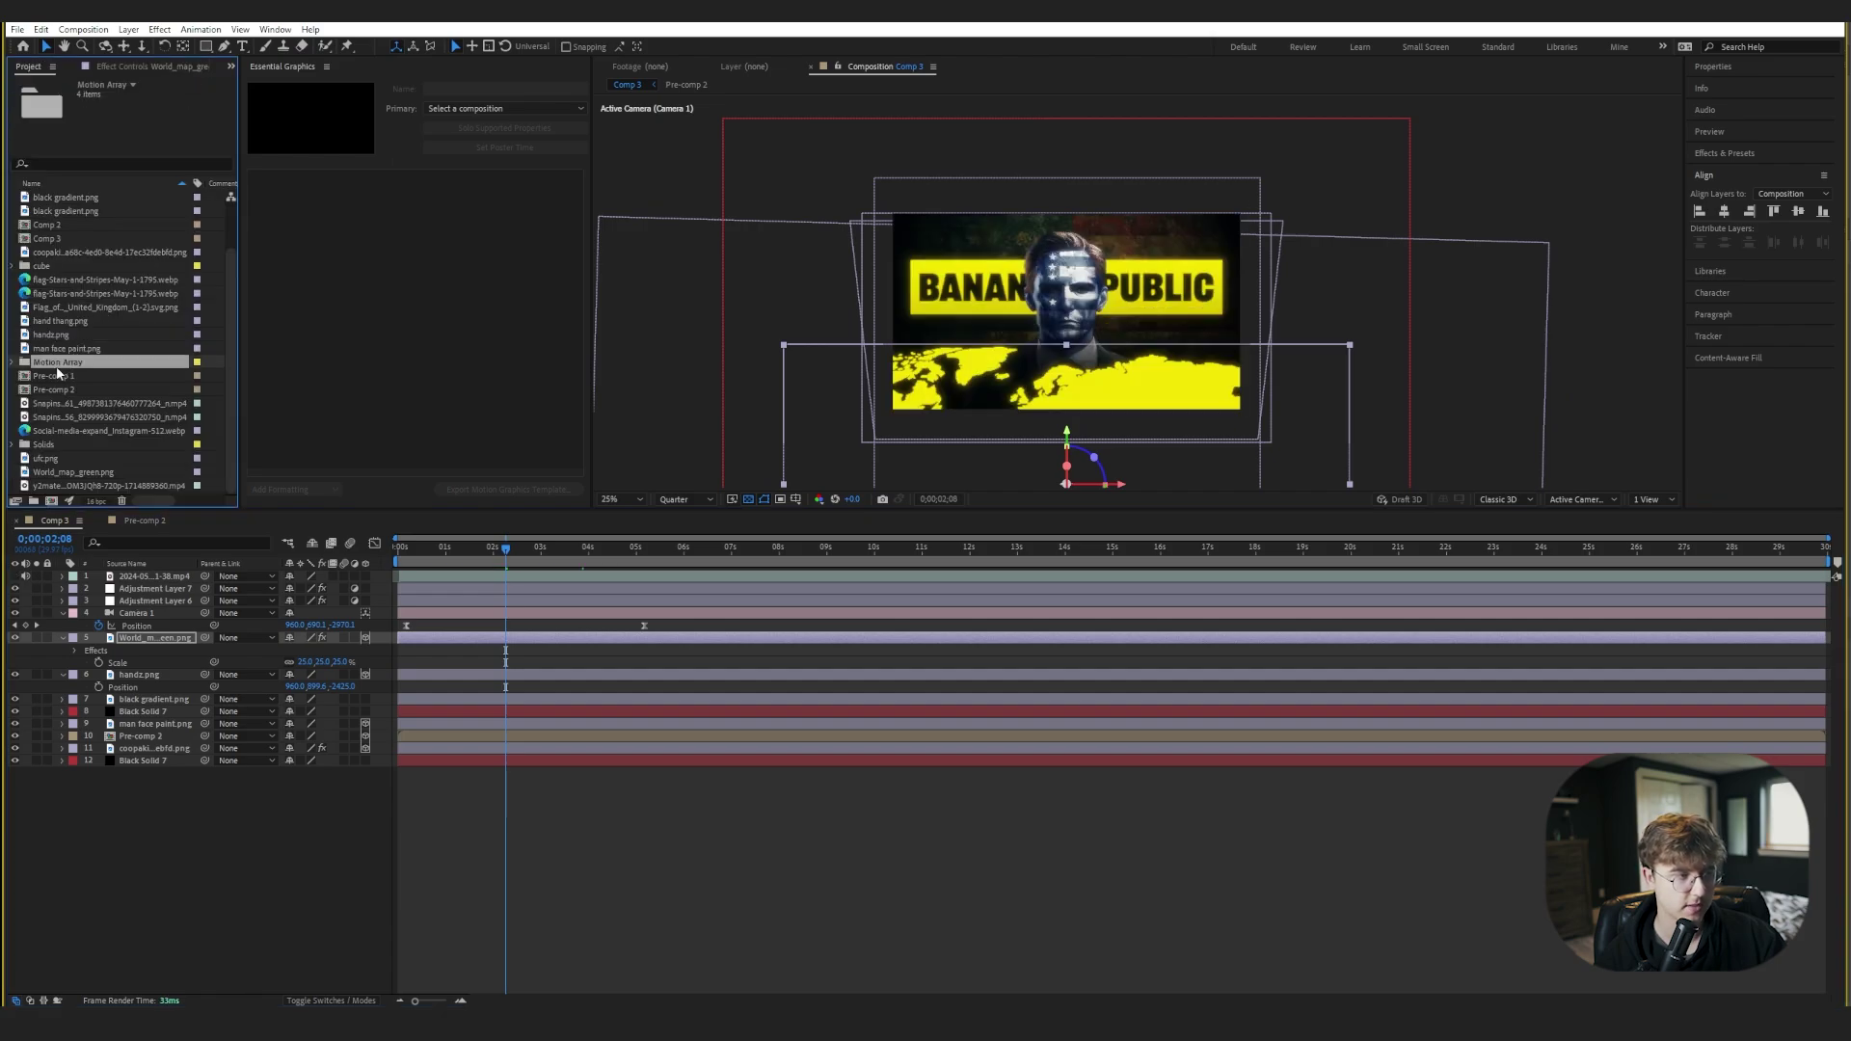
pyautogui.click(13, 364)
pyautogui.moveTo(135, 389); pyautogui.dragTo(168, 633)
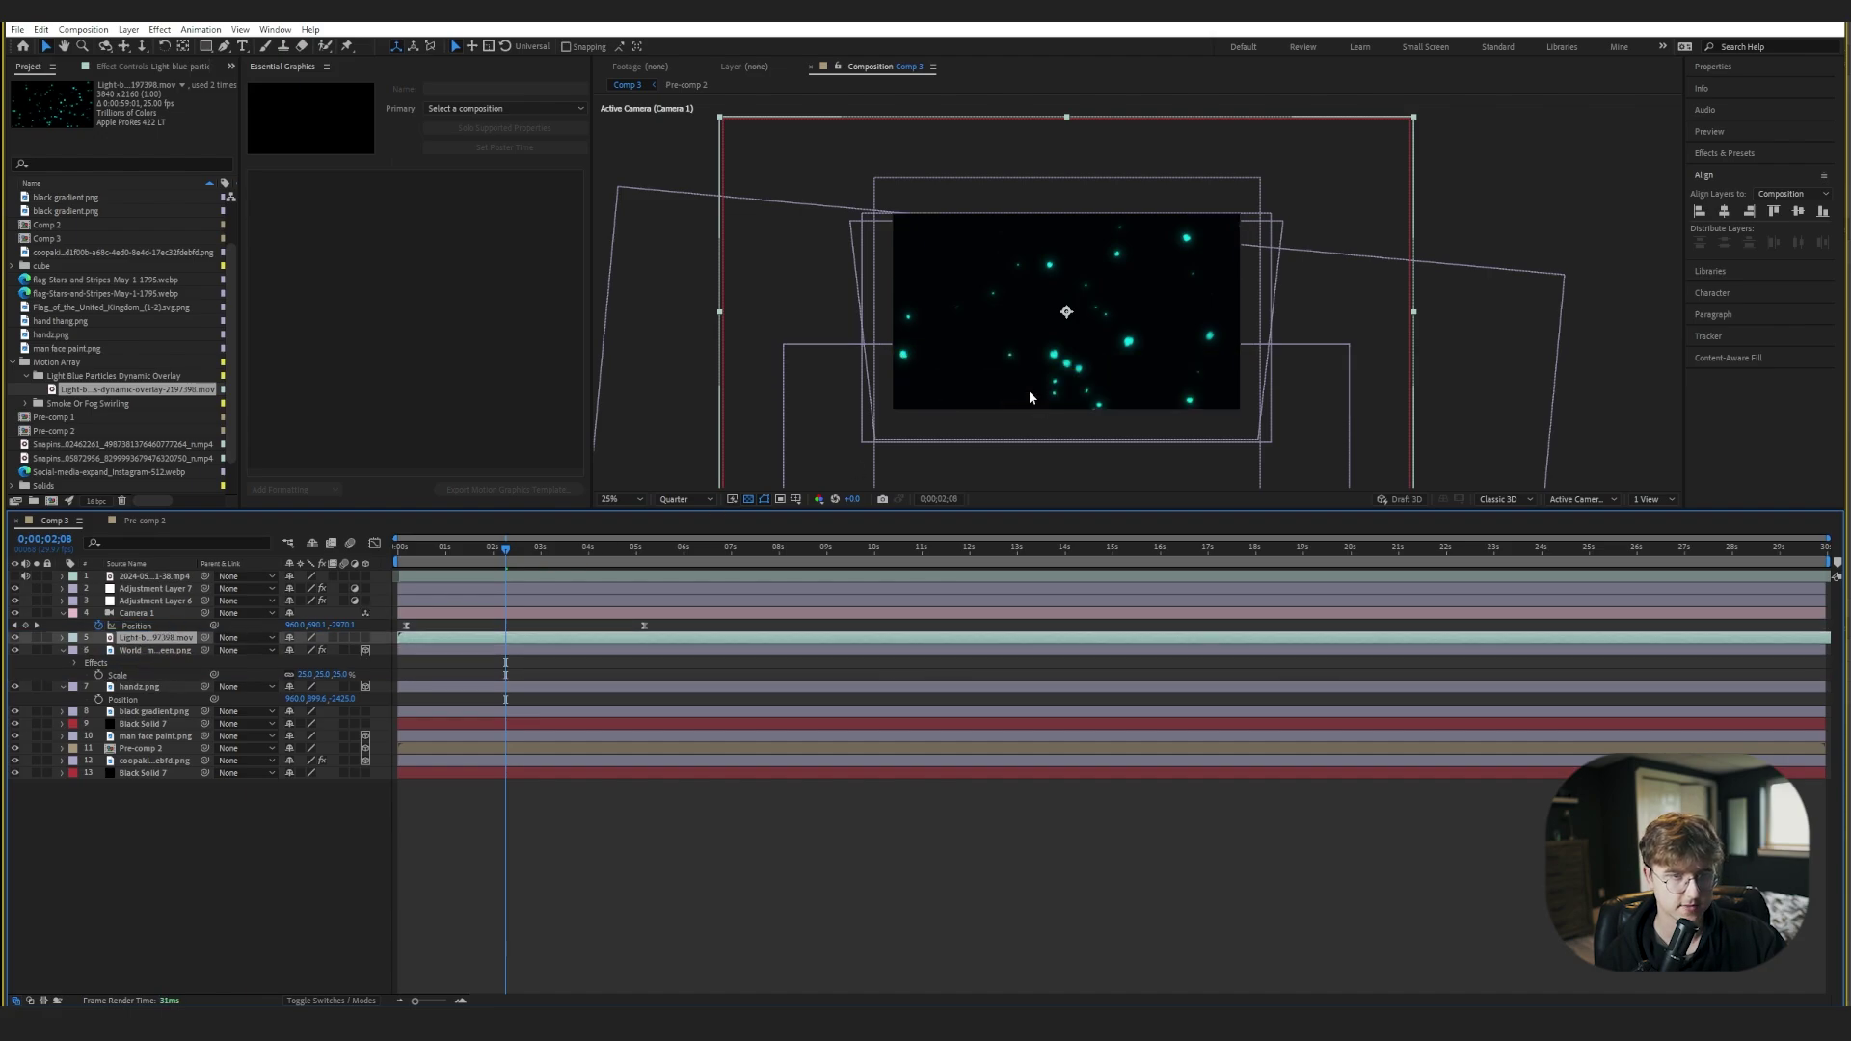
# - Apply a Hue/Saturation effect to the light blue particles layer and set its master saturation to -100
pyautogui.hotkey('ctrl', 'space')
pyautogui.write('hue')
pyautogui.press('Return')
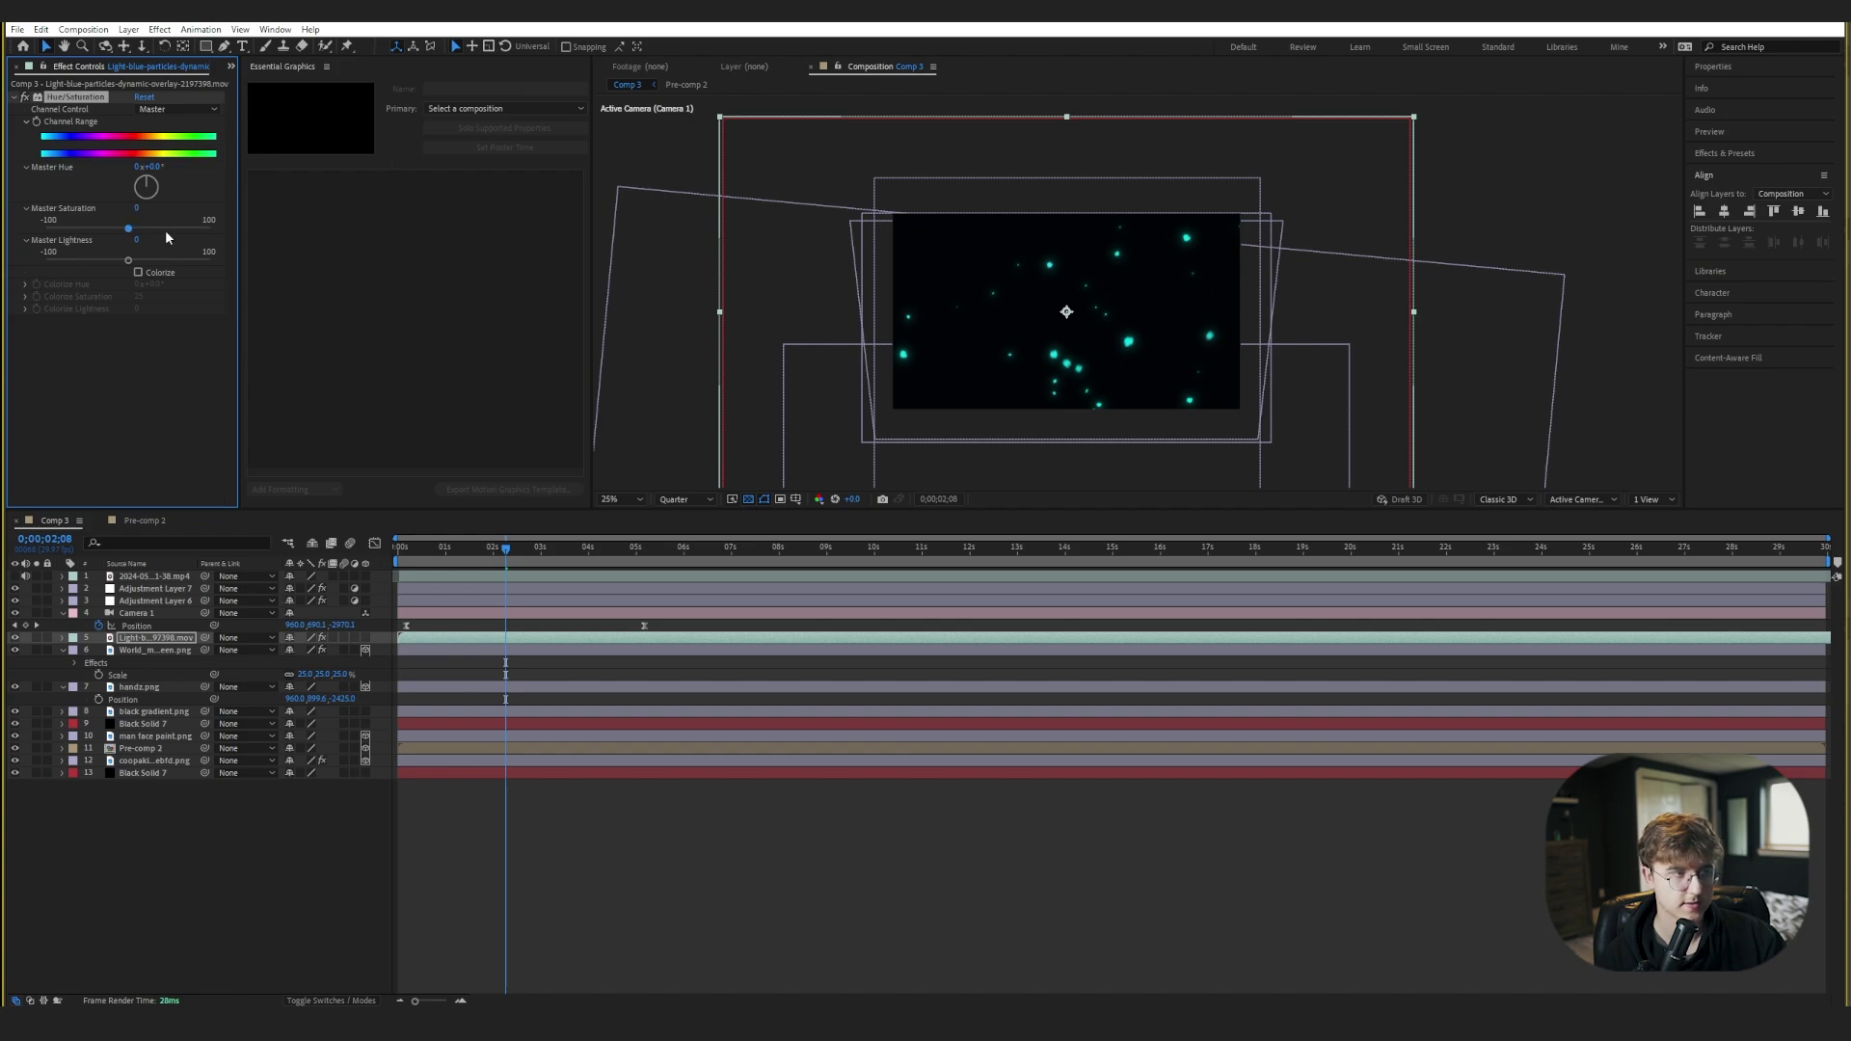
pyautogui.moveTo(2, 241); pyautogui.dragTo(0, 241)
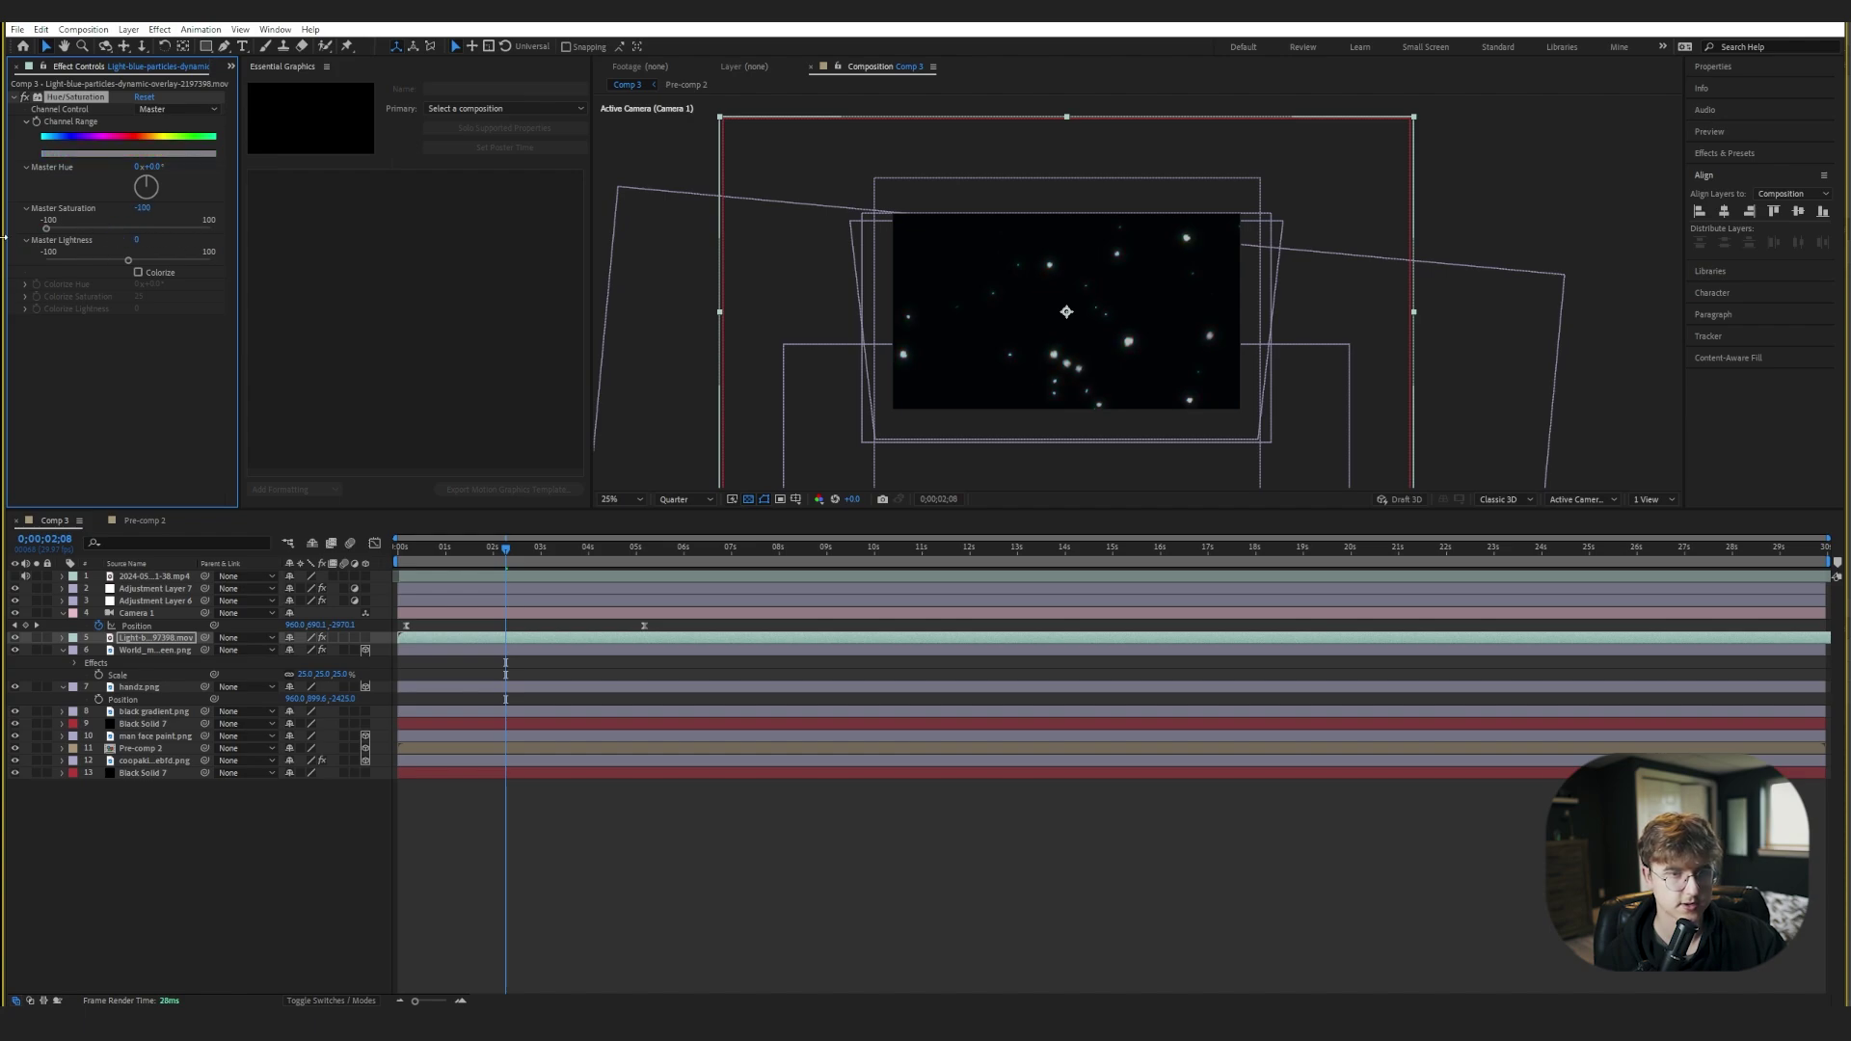
# - Set the particles layer's blending mode to Lighten and its opacity to 40%, and preview the result
pyautogui.click(324, 1001)
pyautogui.click(318, 638)
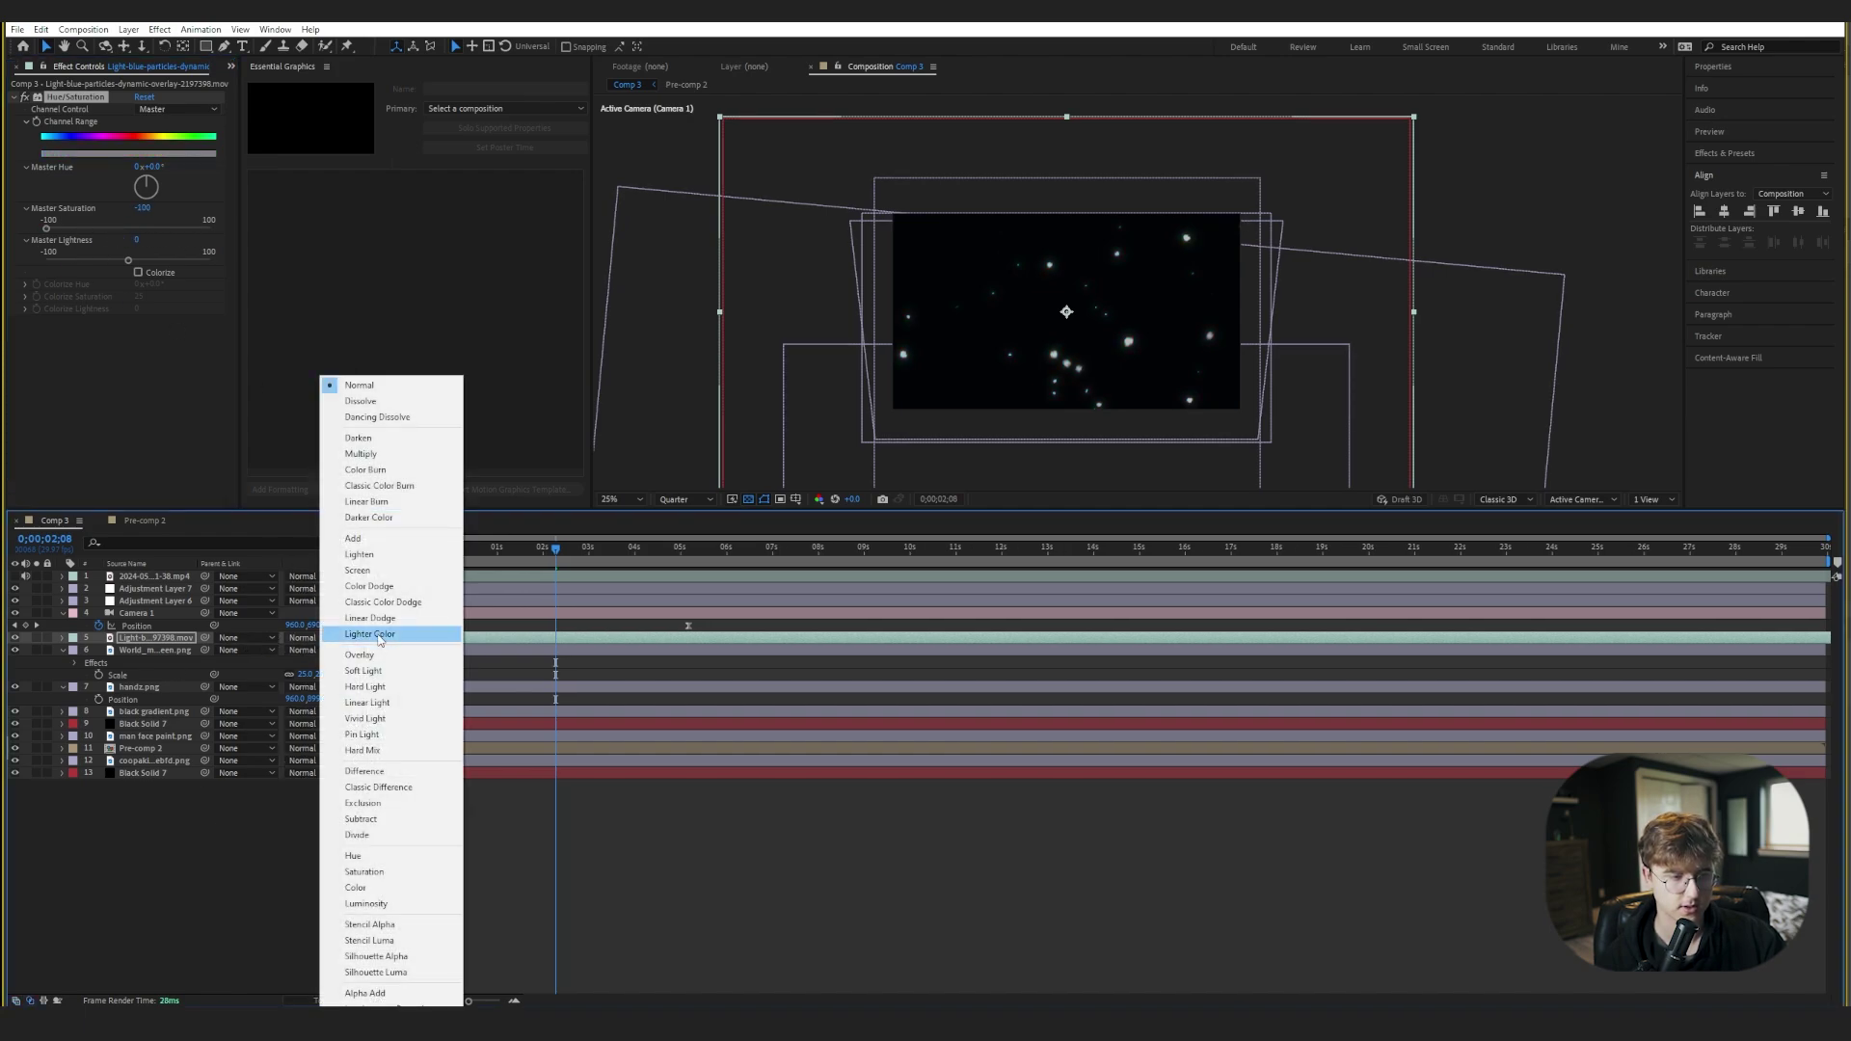
pyautogui.click(362, 555)
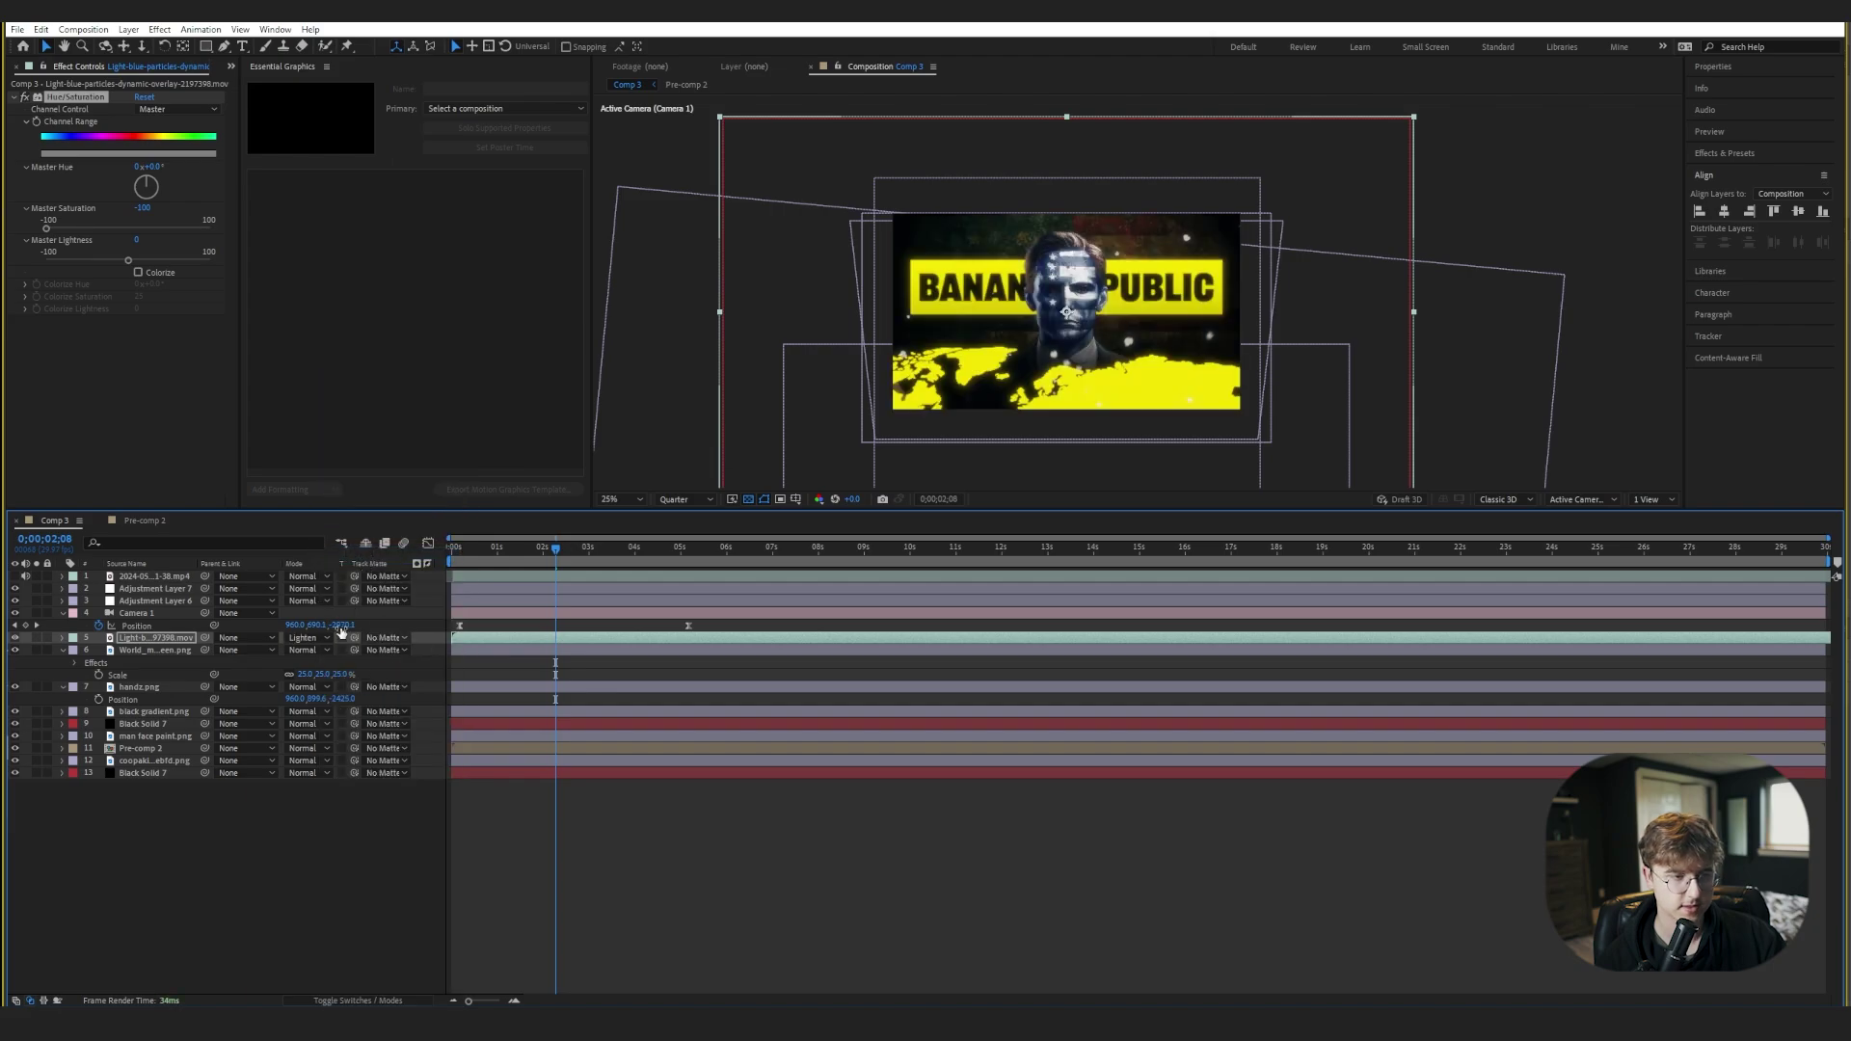
pyautogui.moveTo(557, 549); pyautogui.dragTo(517, 552)
pyautogui.press('t')
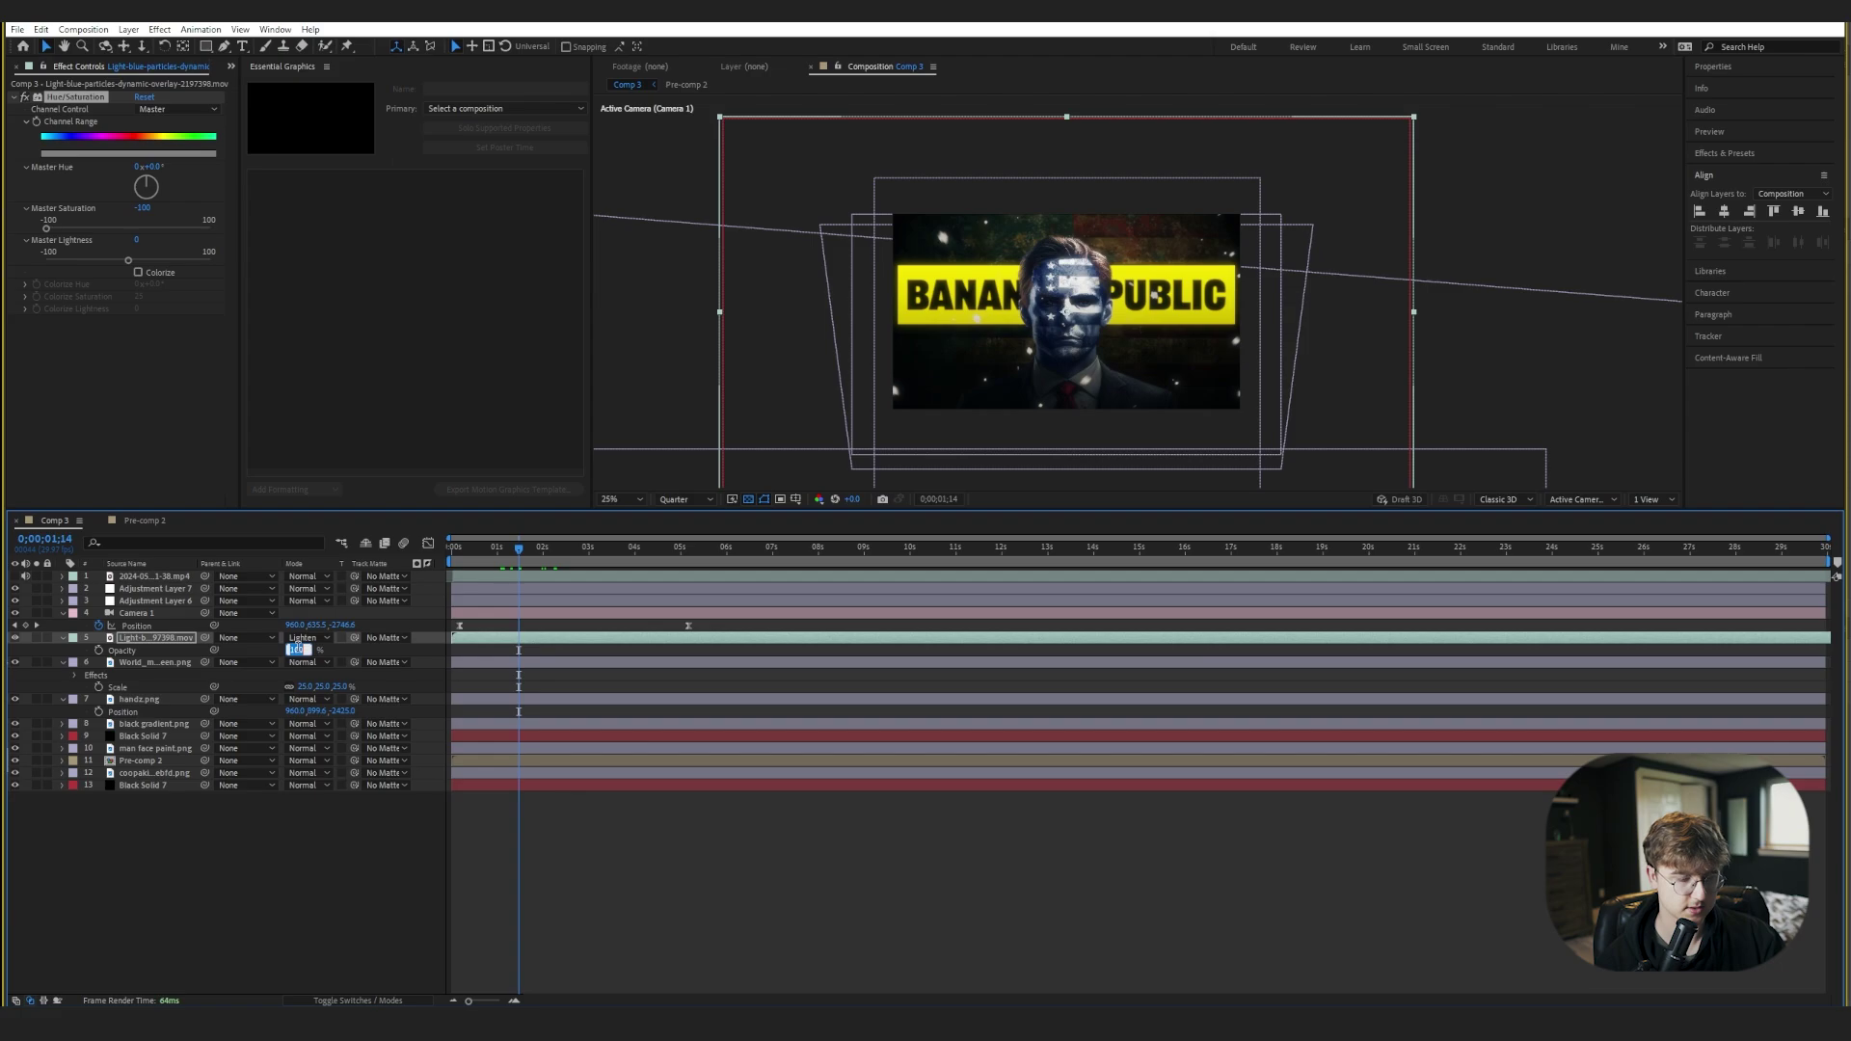
pyautogui.press('Return')
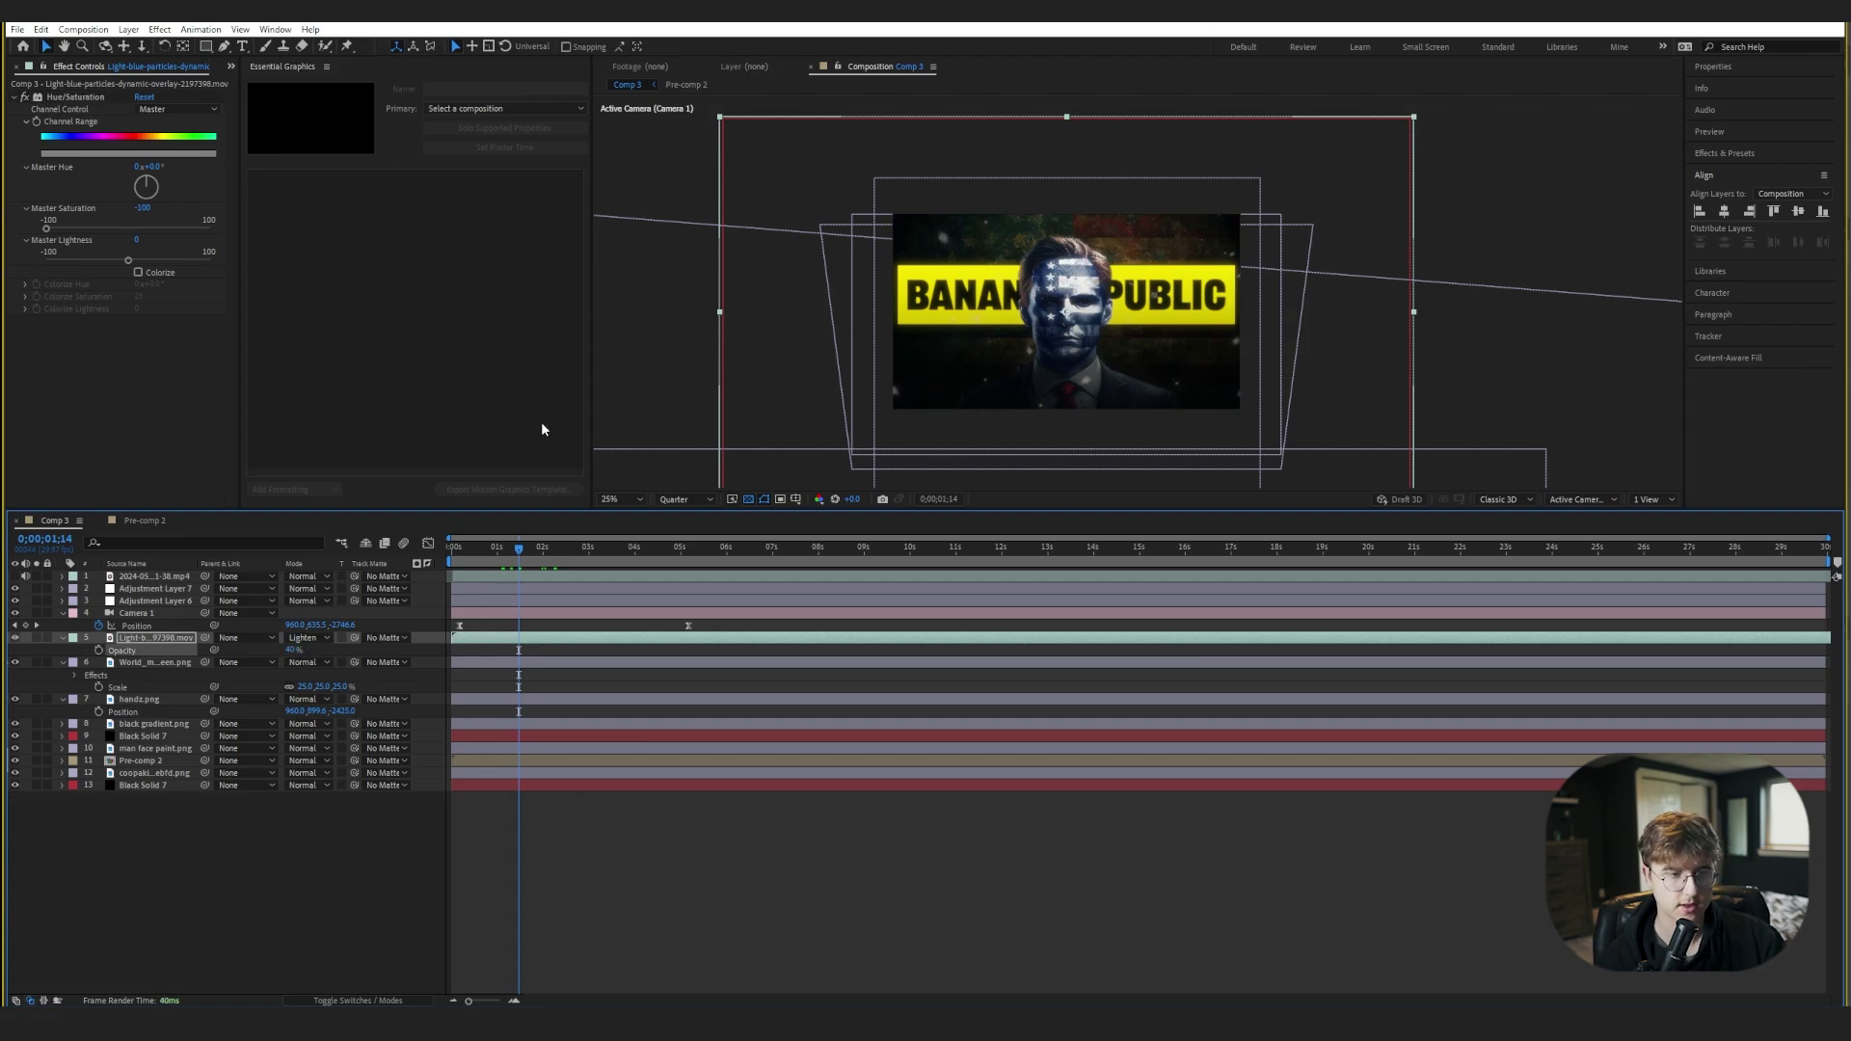
pyautogui.moveTo(527, 553)
pyautogui.mouseDown()
pyautogui.moveTo(566, 552)
pyautogui.moveTo(509, 553)
pyautogui.mouseUp()
pyautogui.press('space')
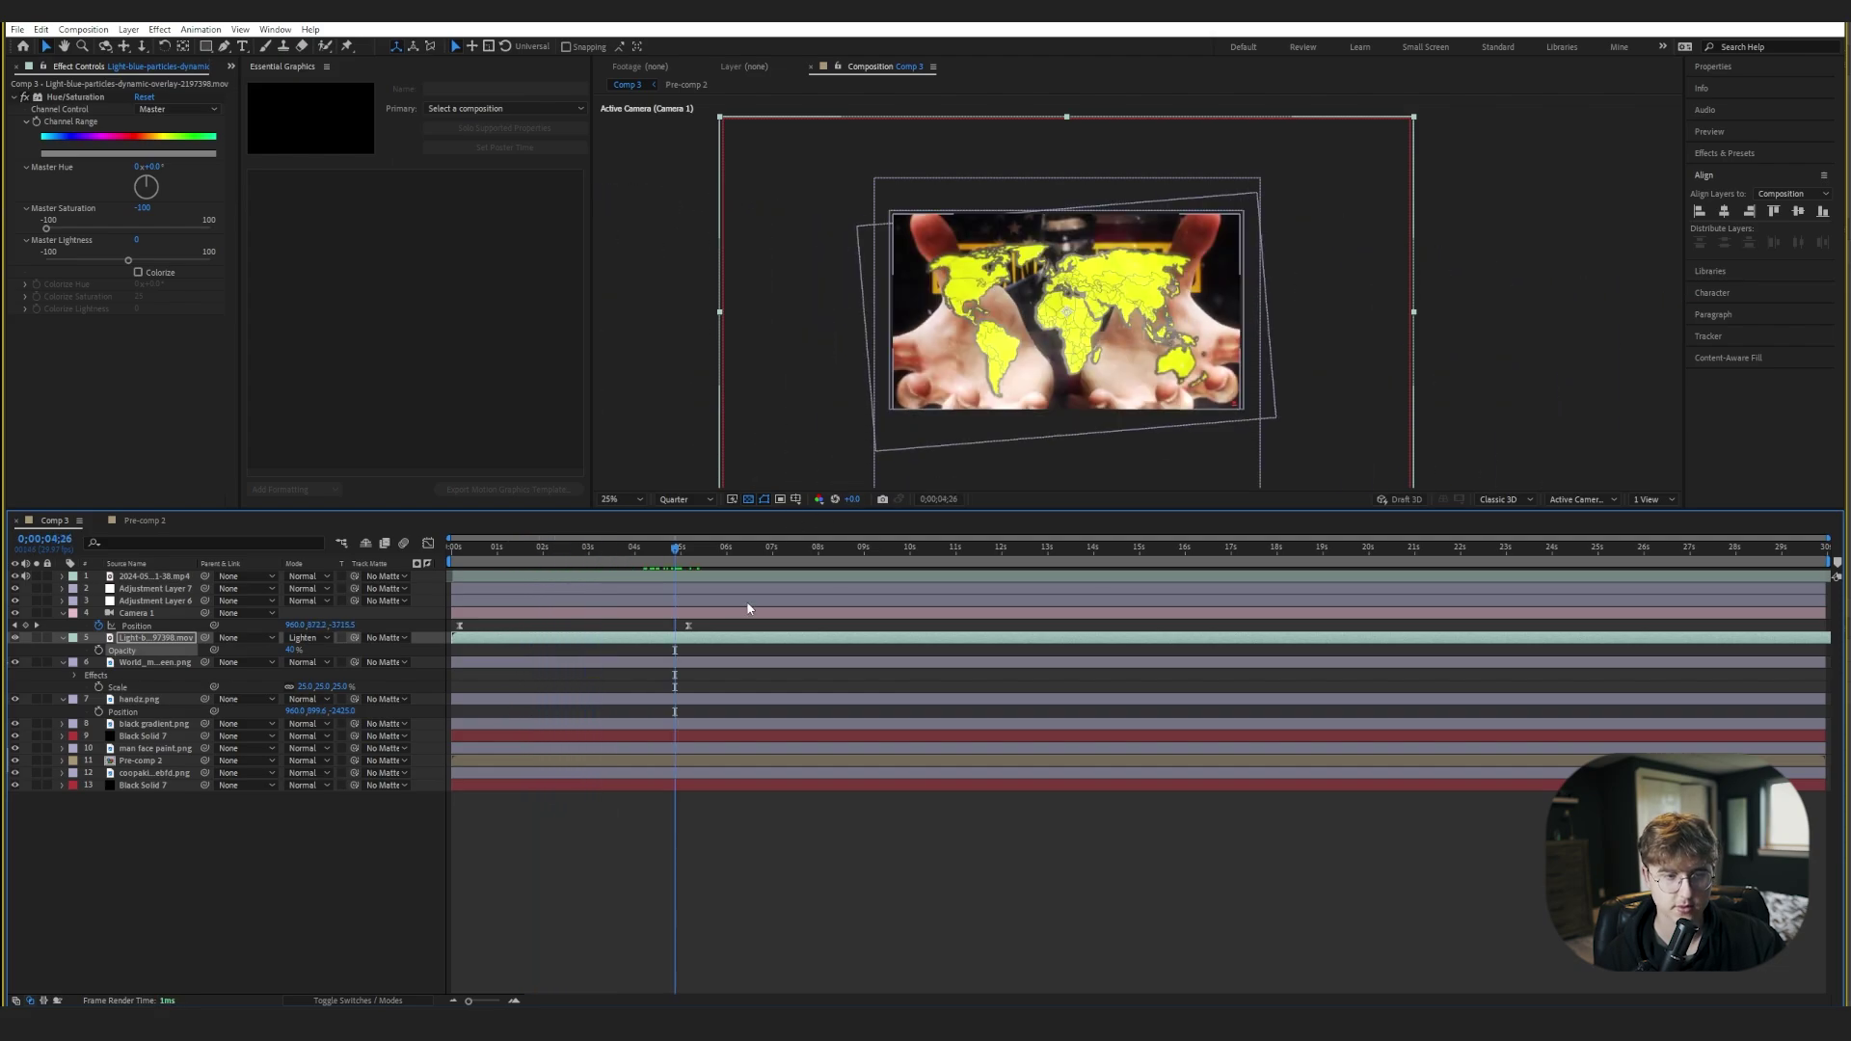
# - Place the swirling smoke clip from the Motion Array folder above the particles layer and set its blending mode to Lighten
pyautogui.click(14, 576)
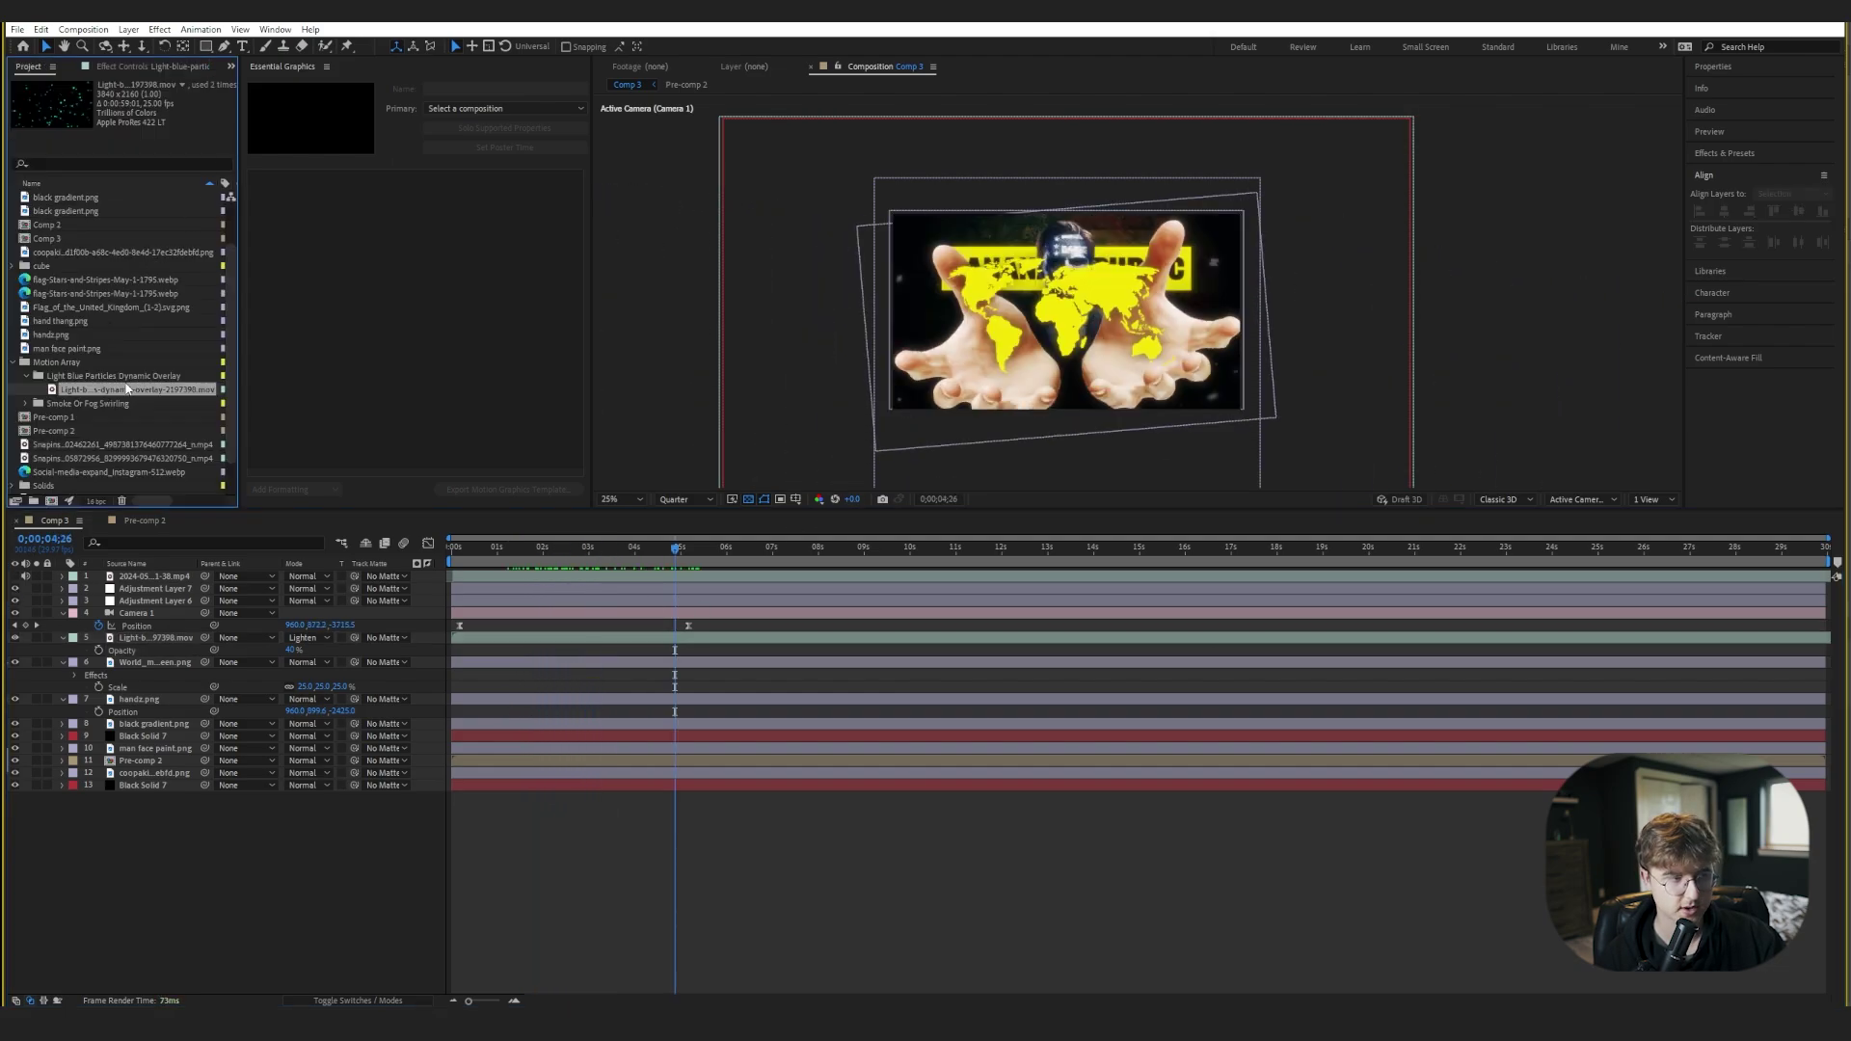
pyautogui.click(108, 403)
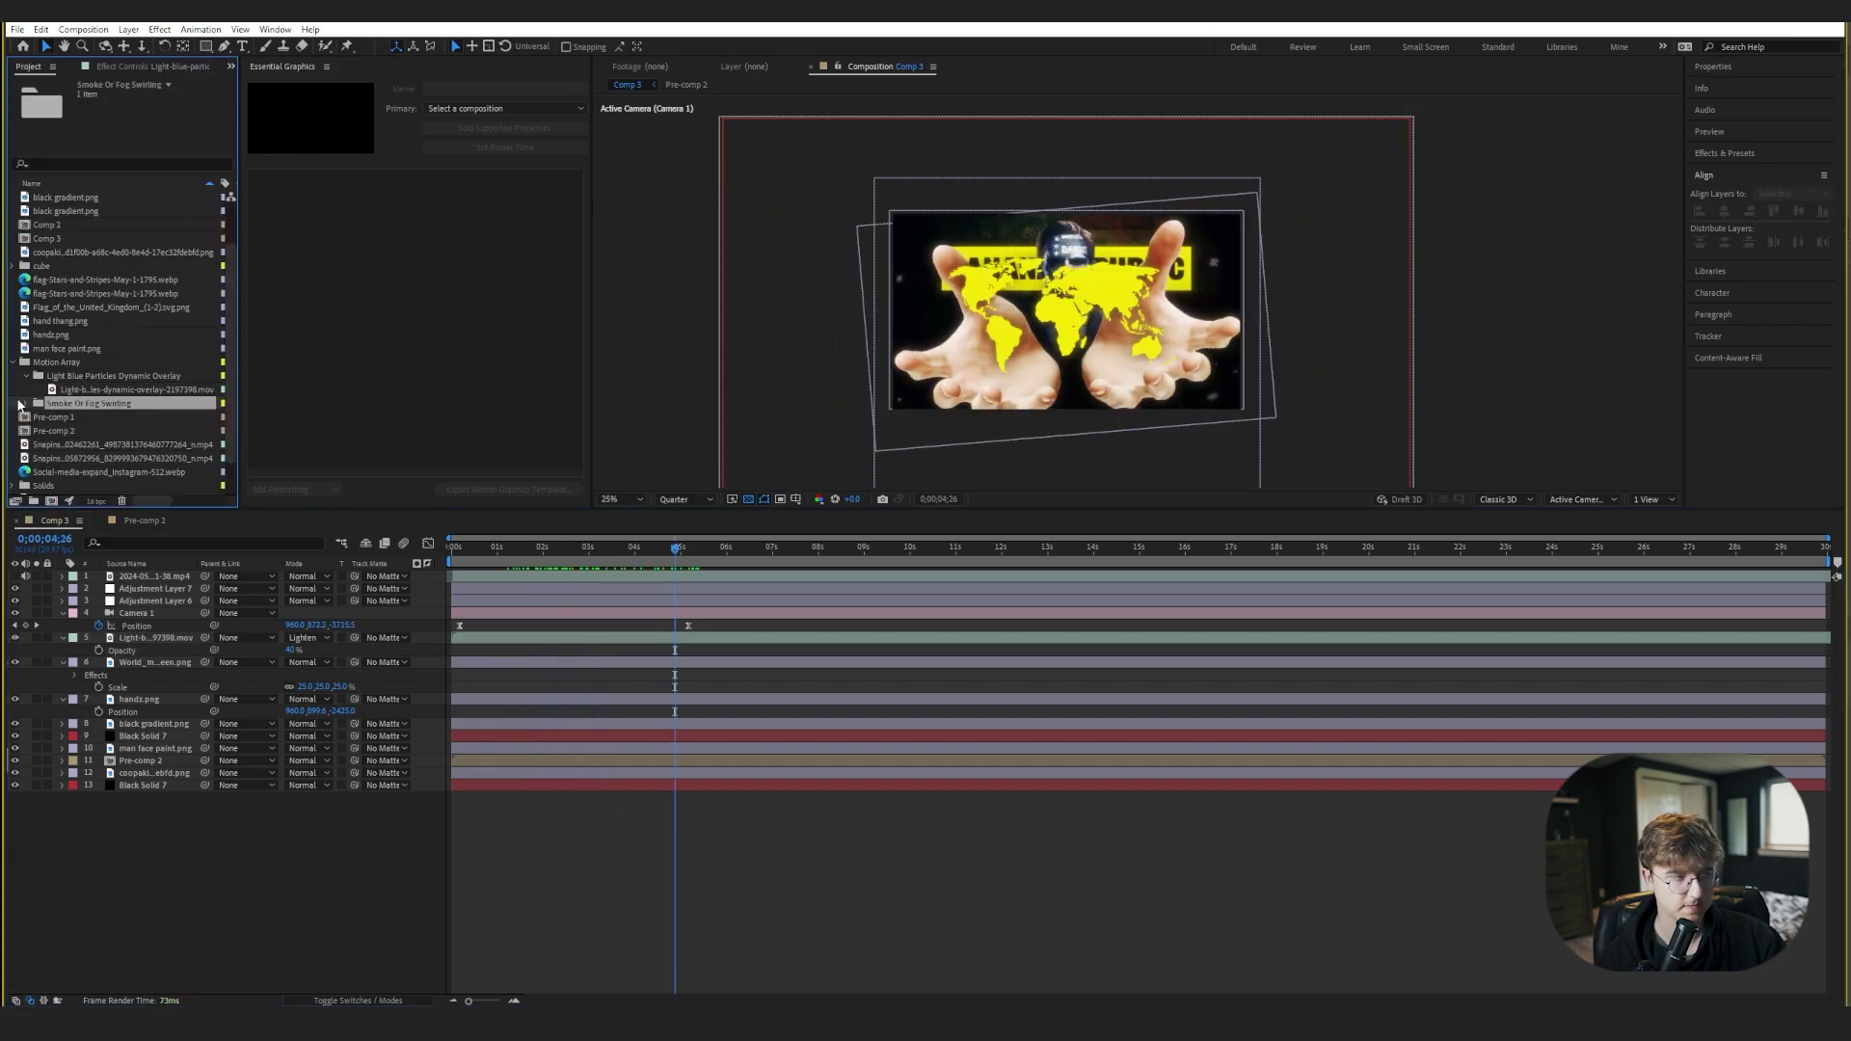
pyautogui.click(25, 403)
pyautogui.moveTo(126, 416); pyautogui.dragTo(147, 632)
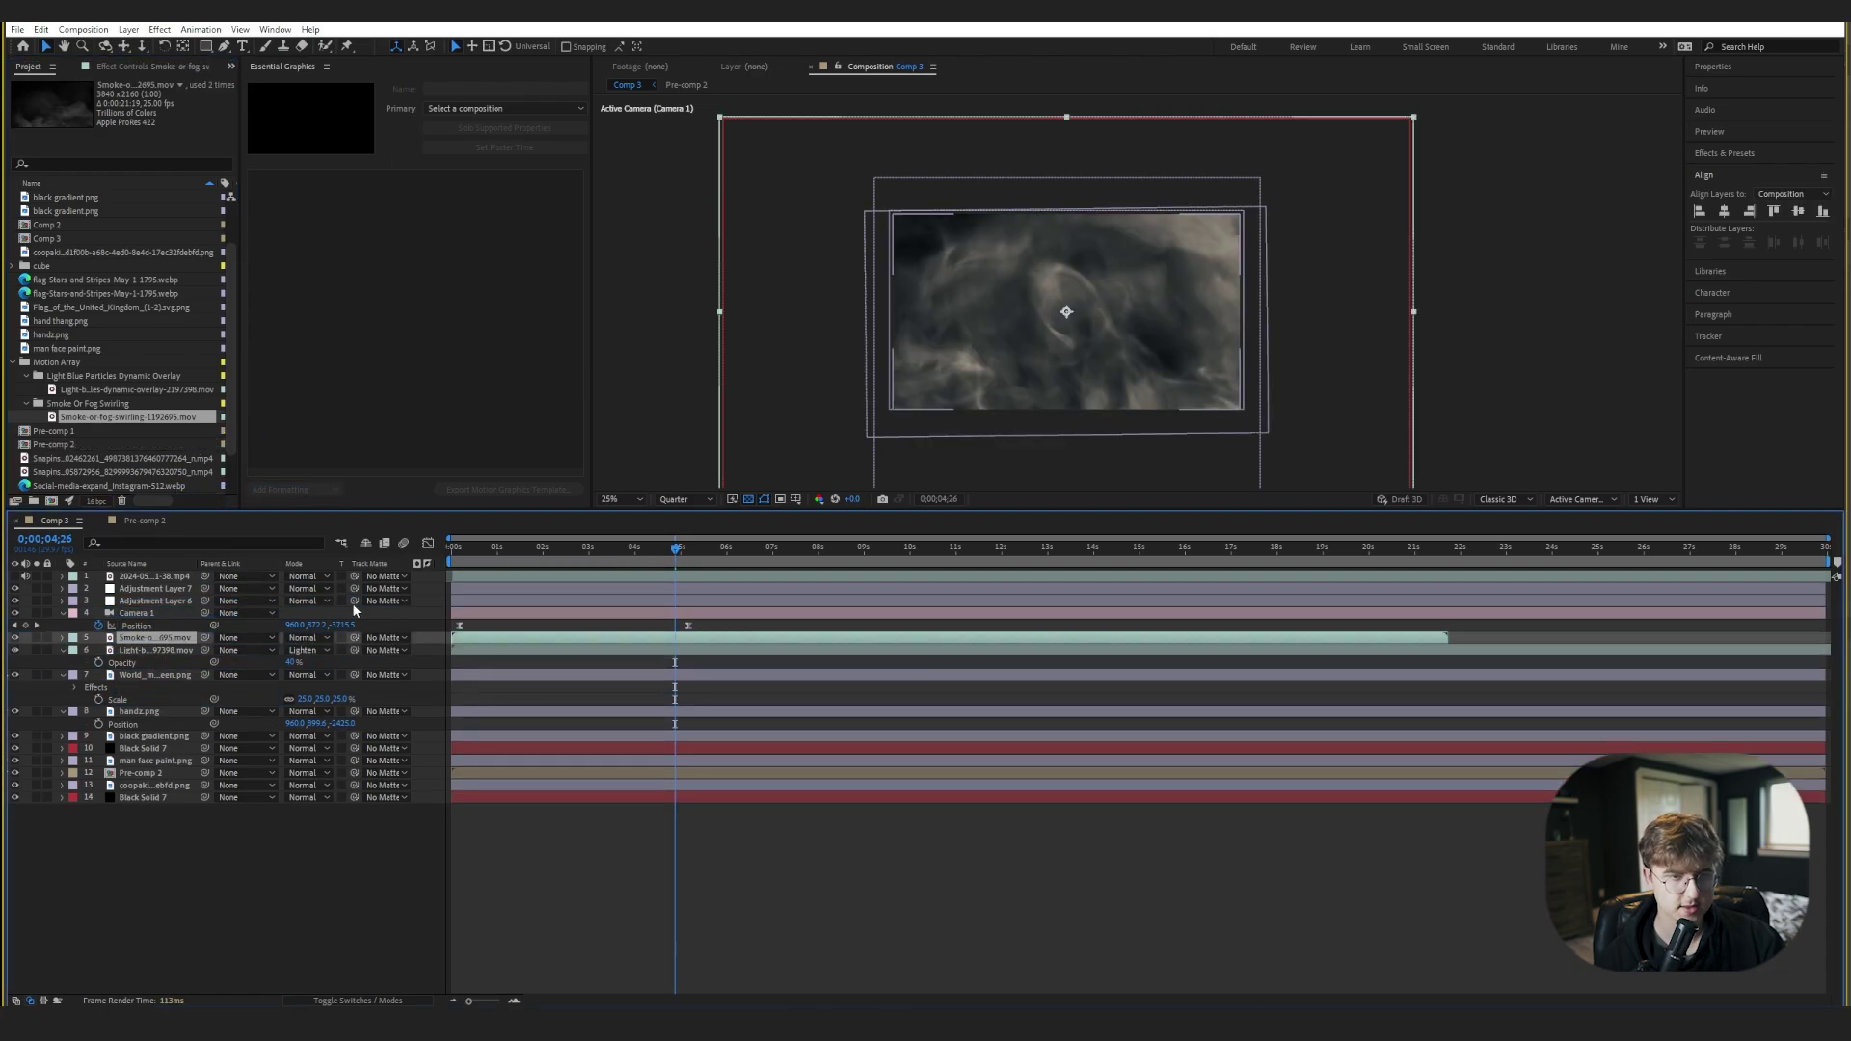
pyautogui.click(306, 638)
pyautogui.click(390, 556)
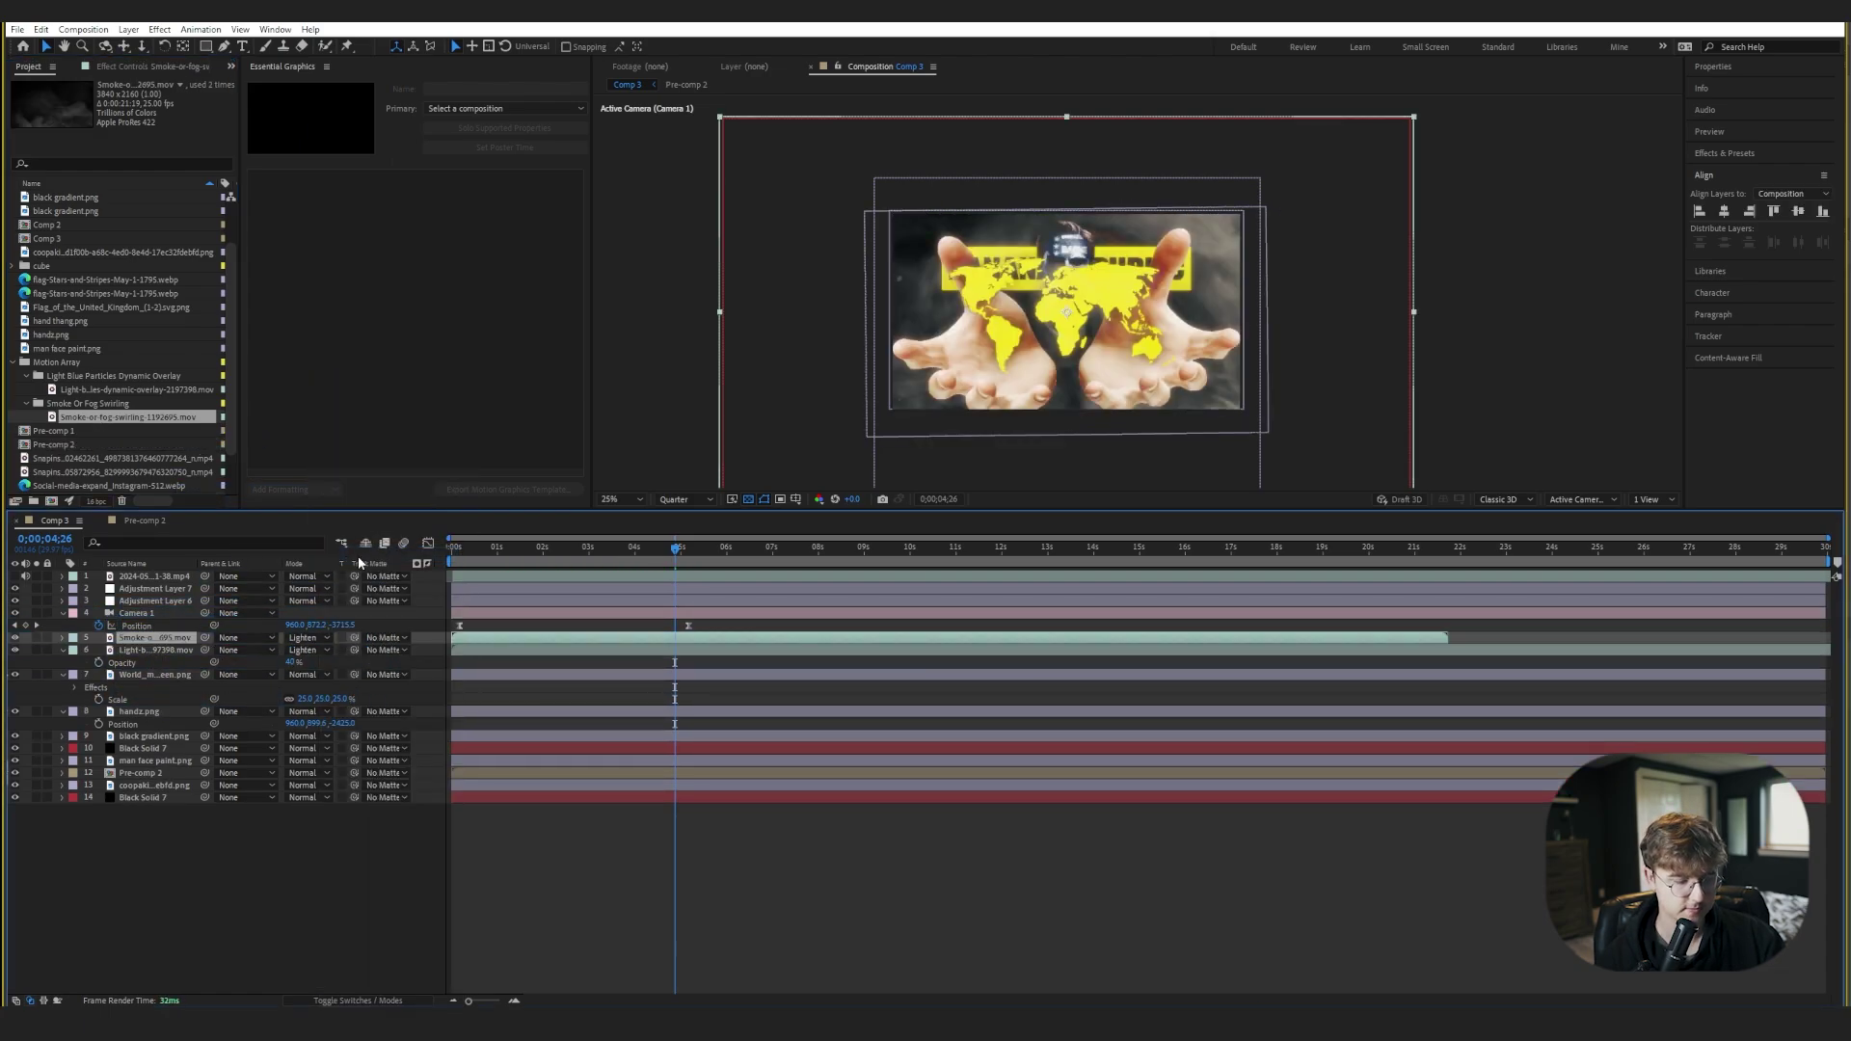
# - Reduce the smoke layer's opacity to 30%
pyautogui.press('t')
pyautogui.click(291, 659)
pyautogui.click(250, 640)
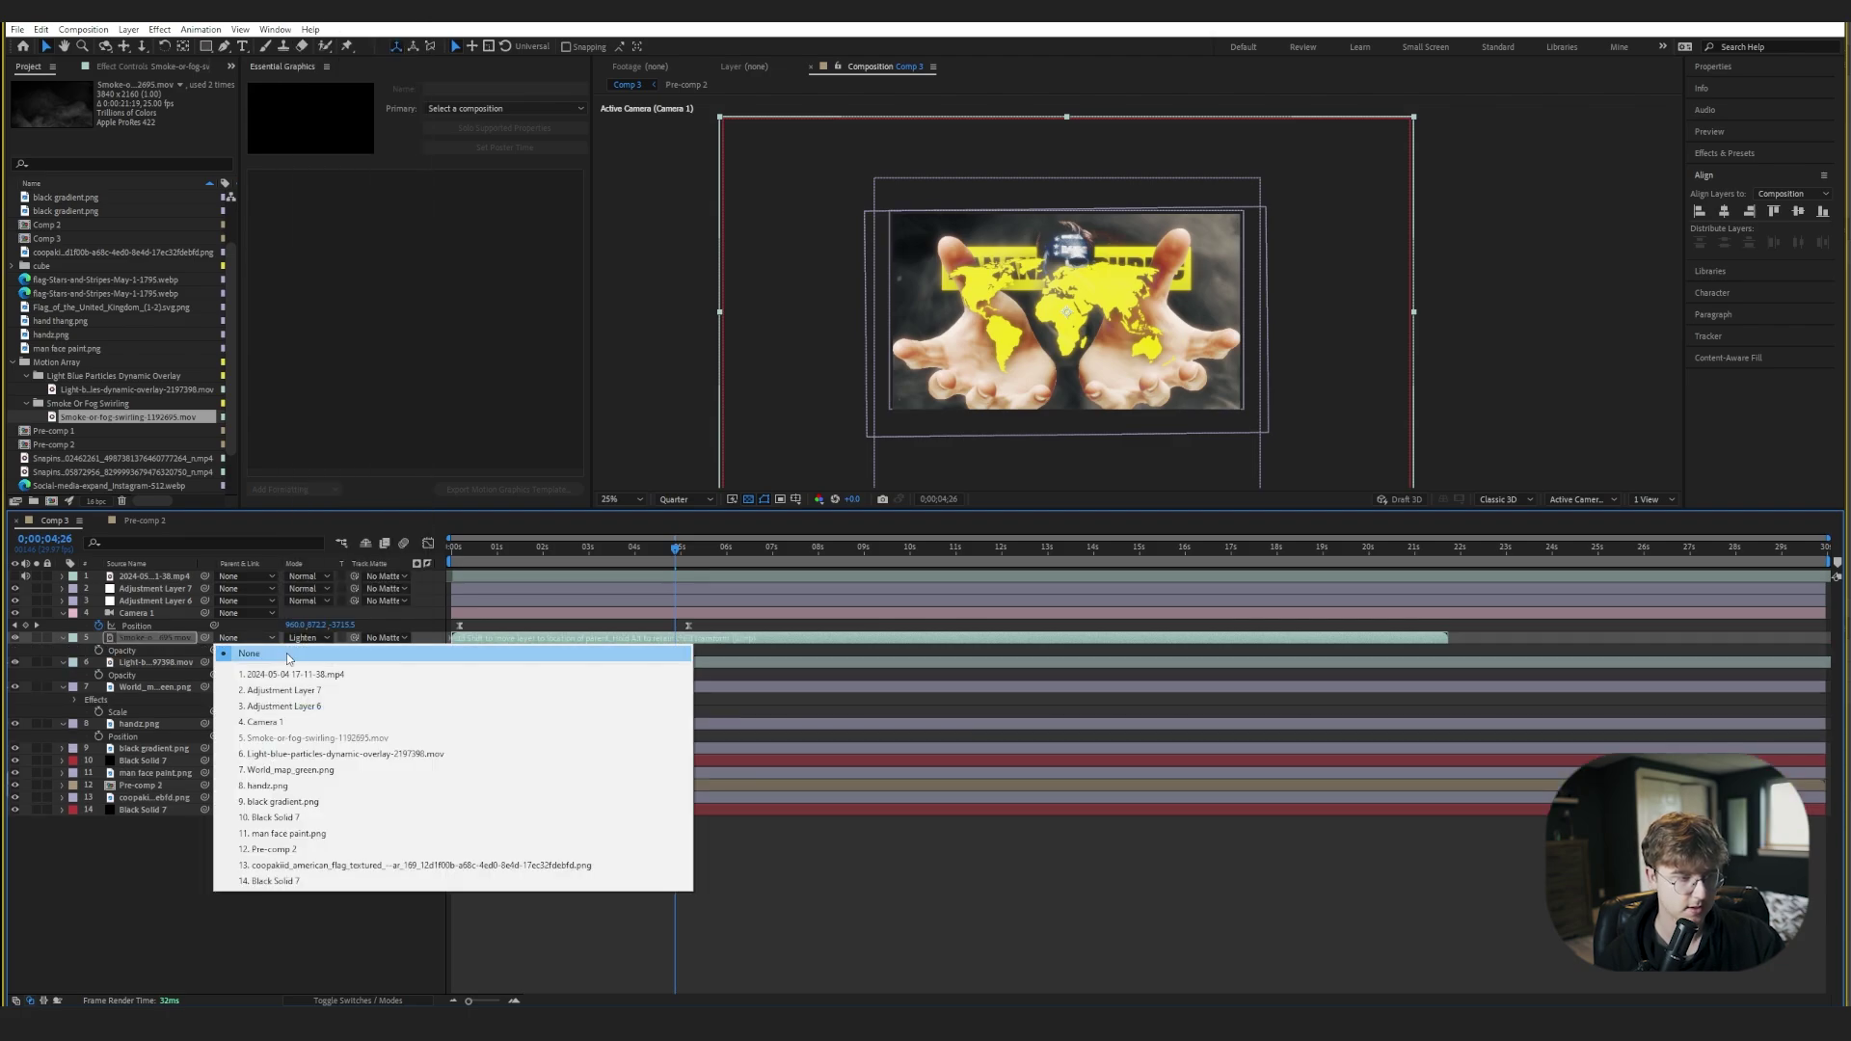
pyautogui.click(163, 653)
pyautogui.click(296, 650)
pyautogui.write('30')
pyautogui.press('Return')
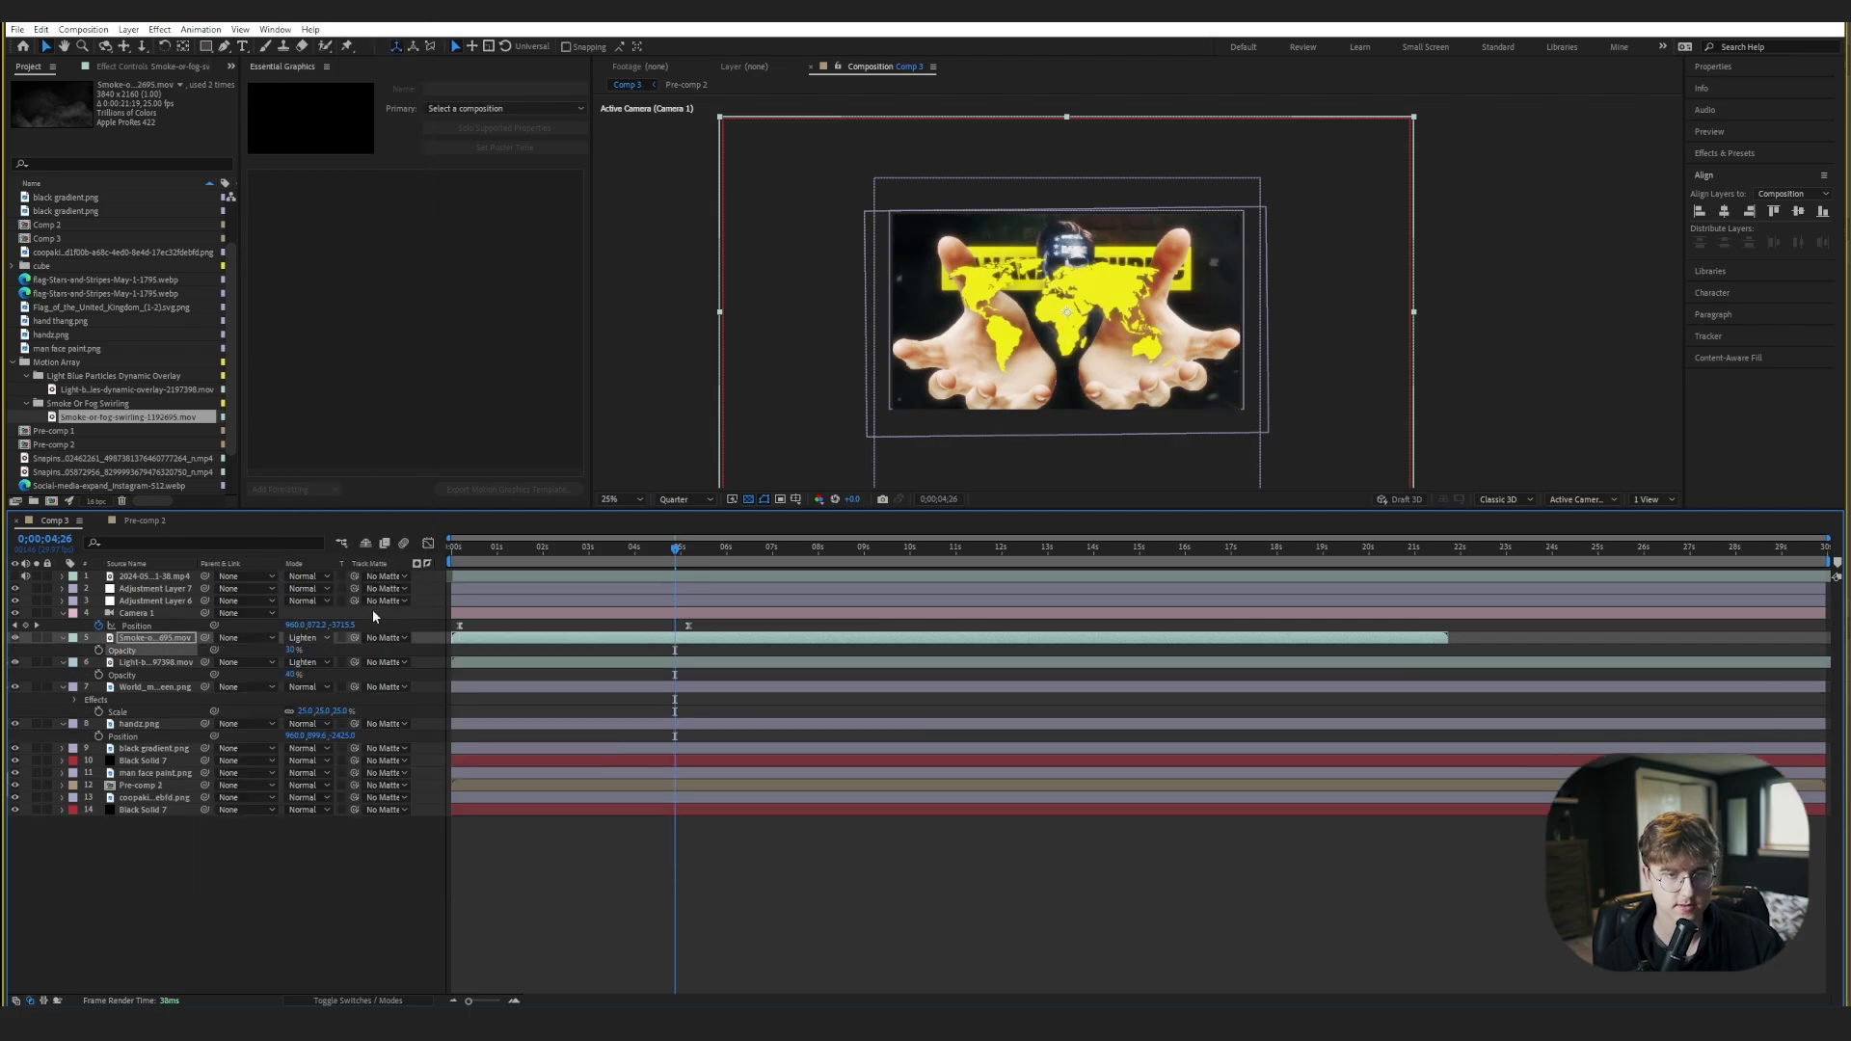
# - Add a camera position keyframe at 9 seconds with a Y value of about 657, comparing the framing with the reference
pyautogui.moveTo(564, 564); pyautogui.dragTo(864, 575)
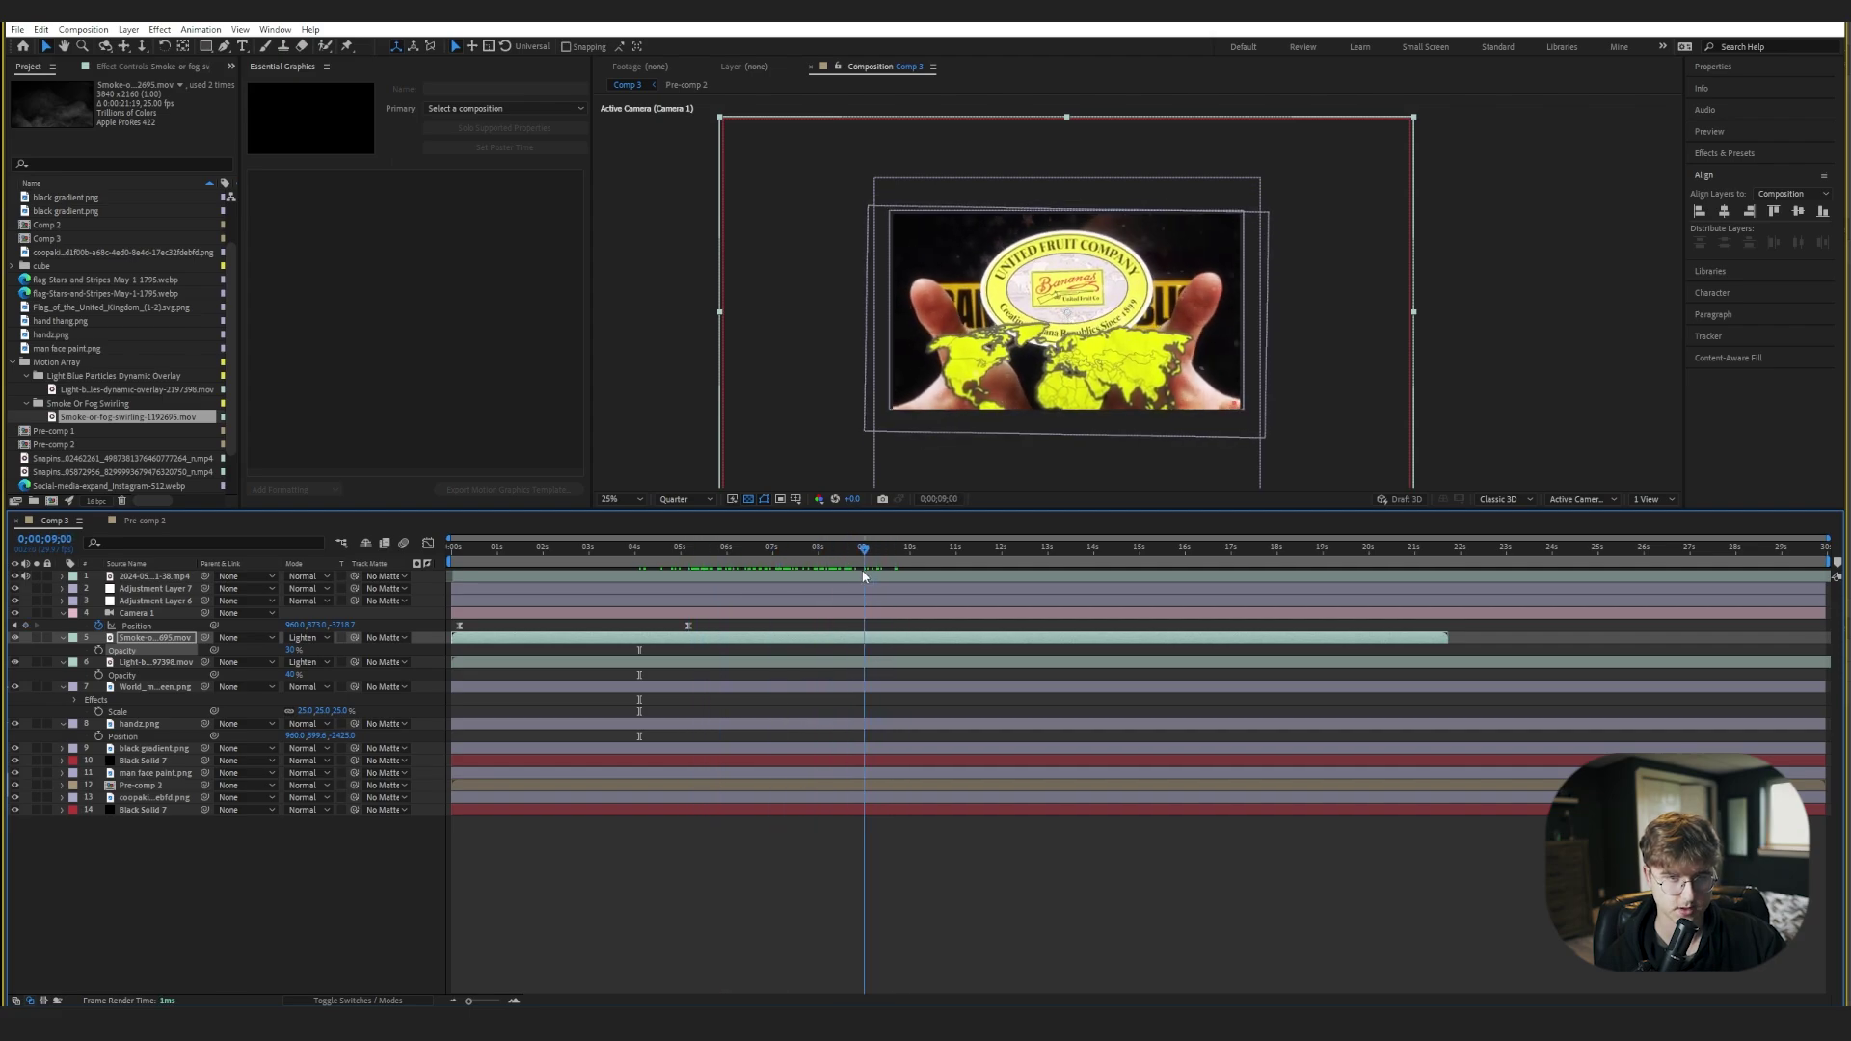
pyautogui.click(196, 611)
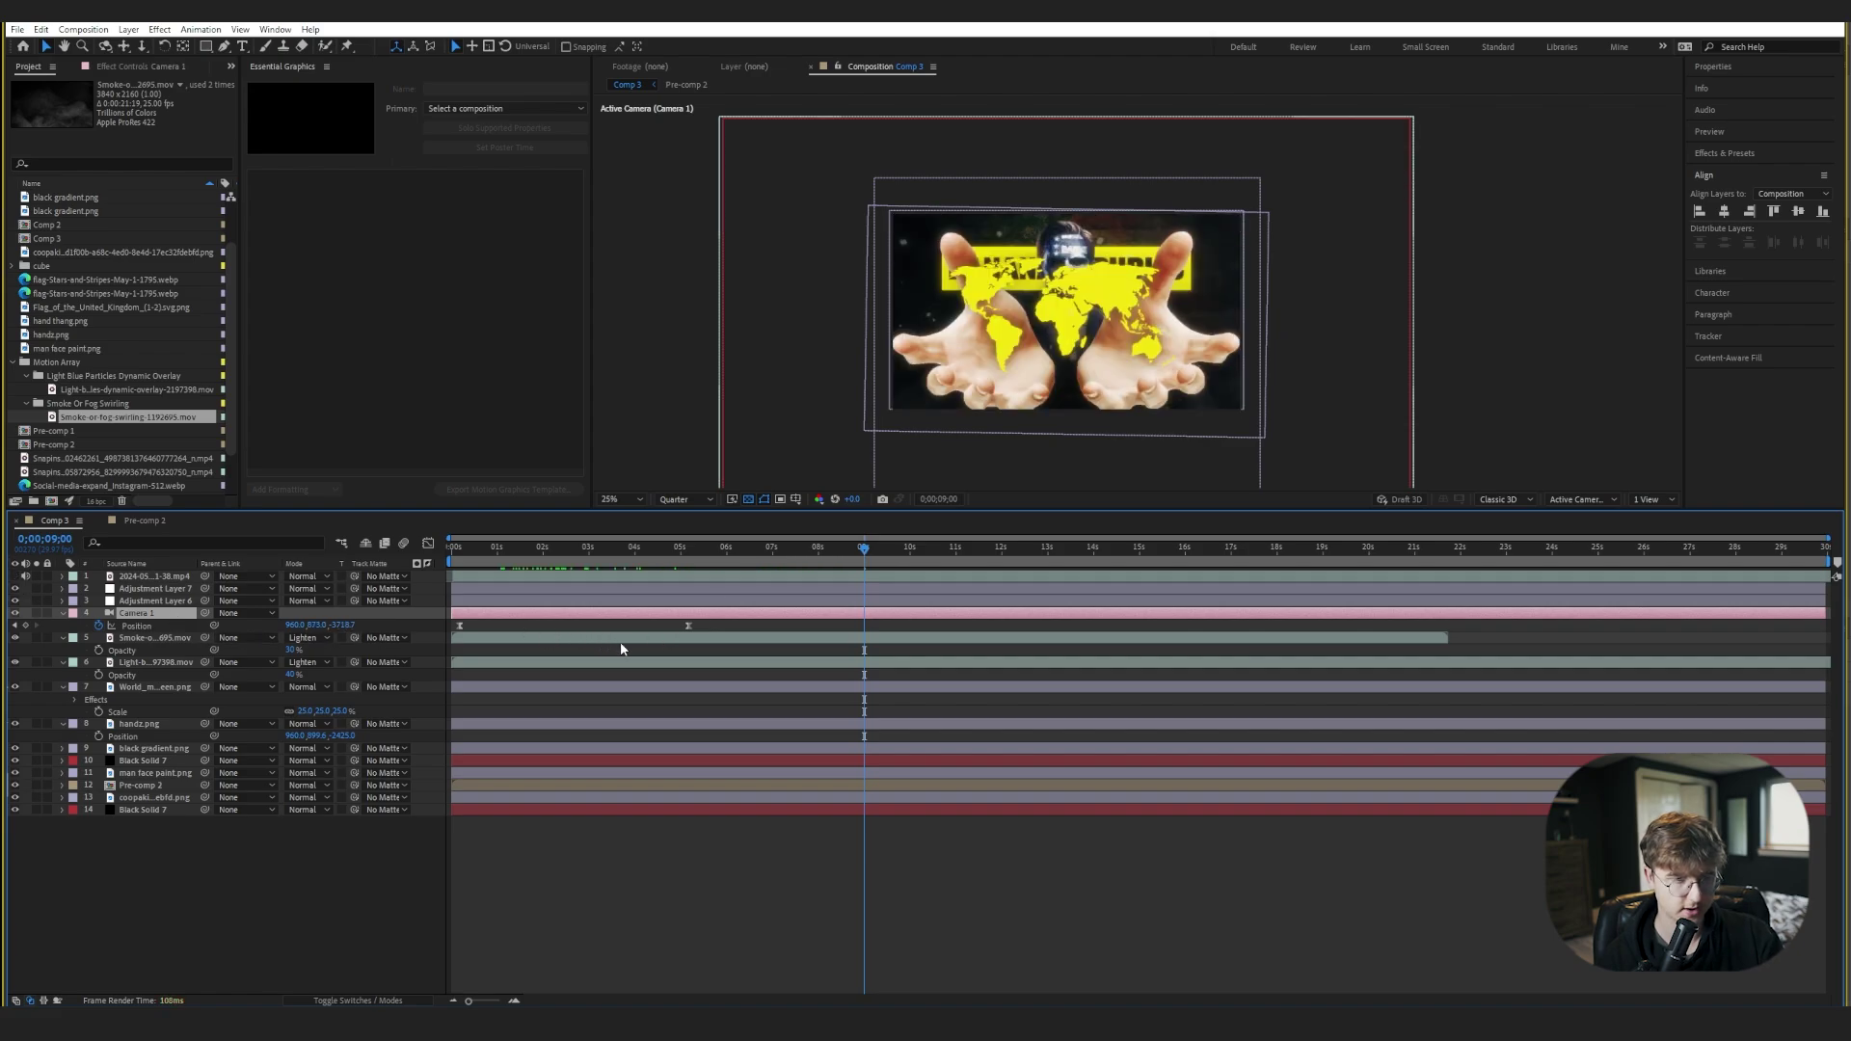
pyautogui.click(25, 626)
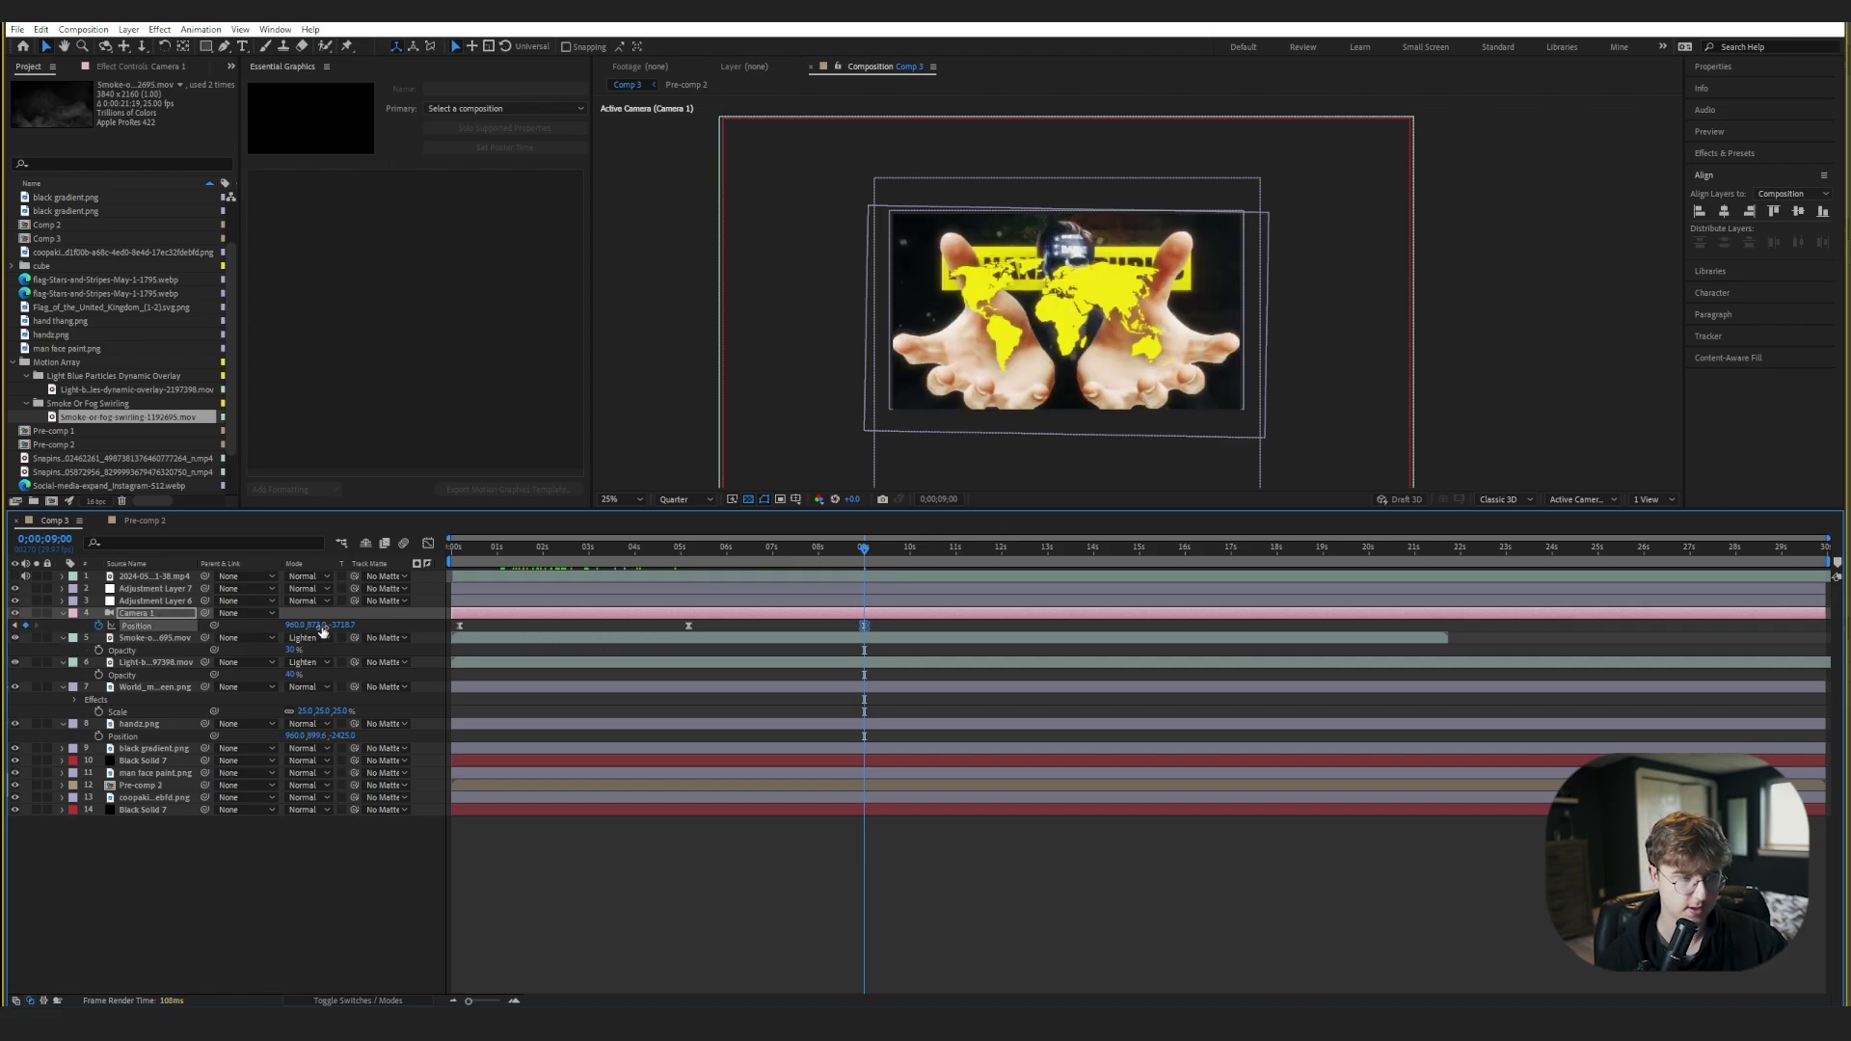
pyautogui.moveTo(323, 630); pyautogui.dragTo(4, 592)
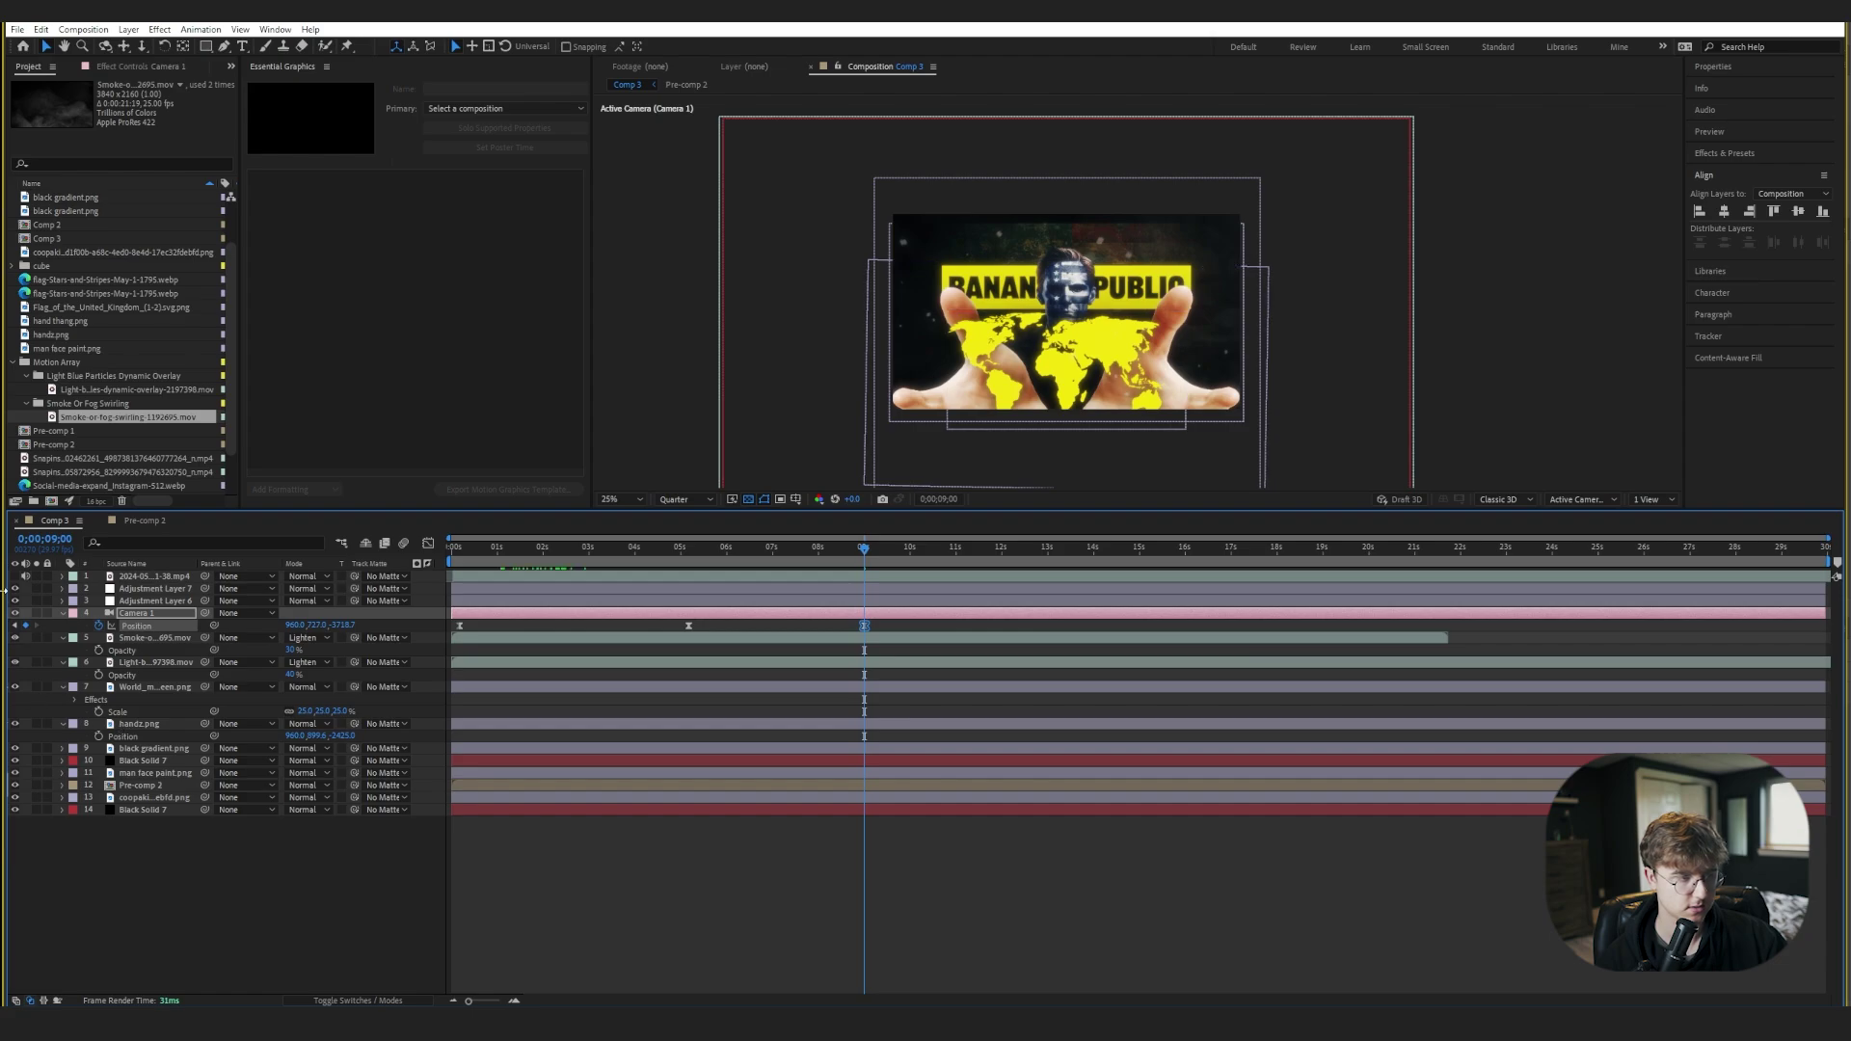
pyautogui.click(14, 576)
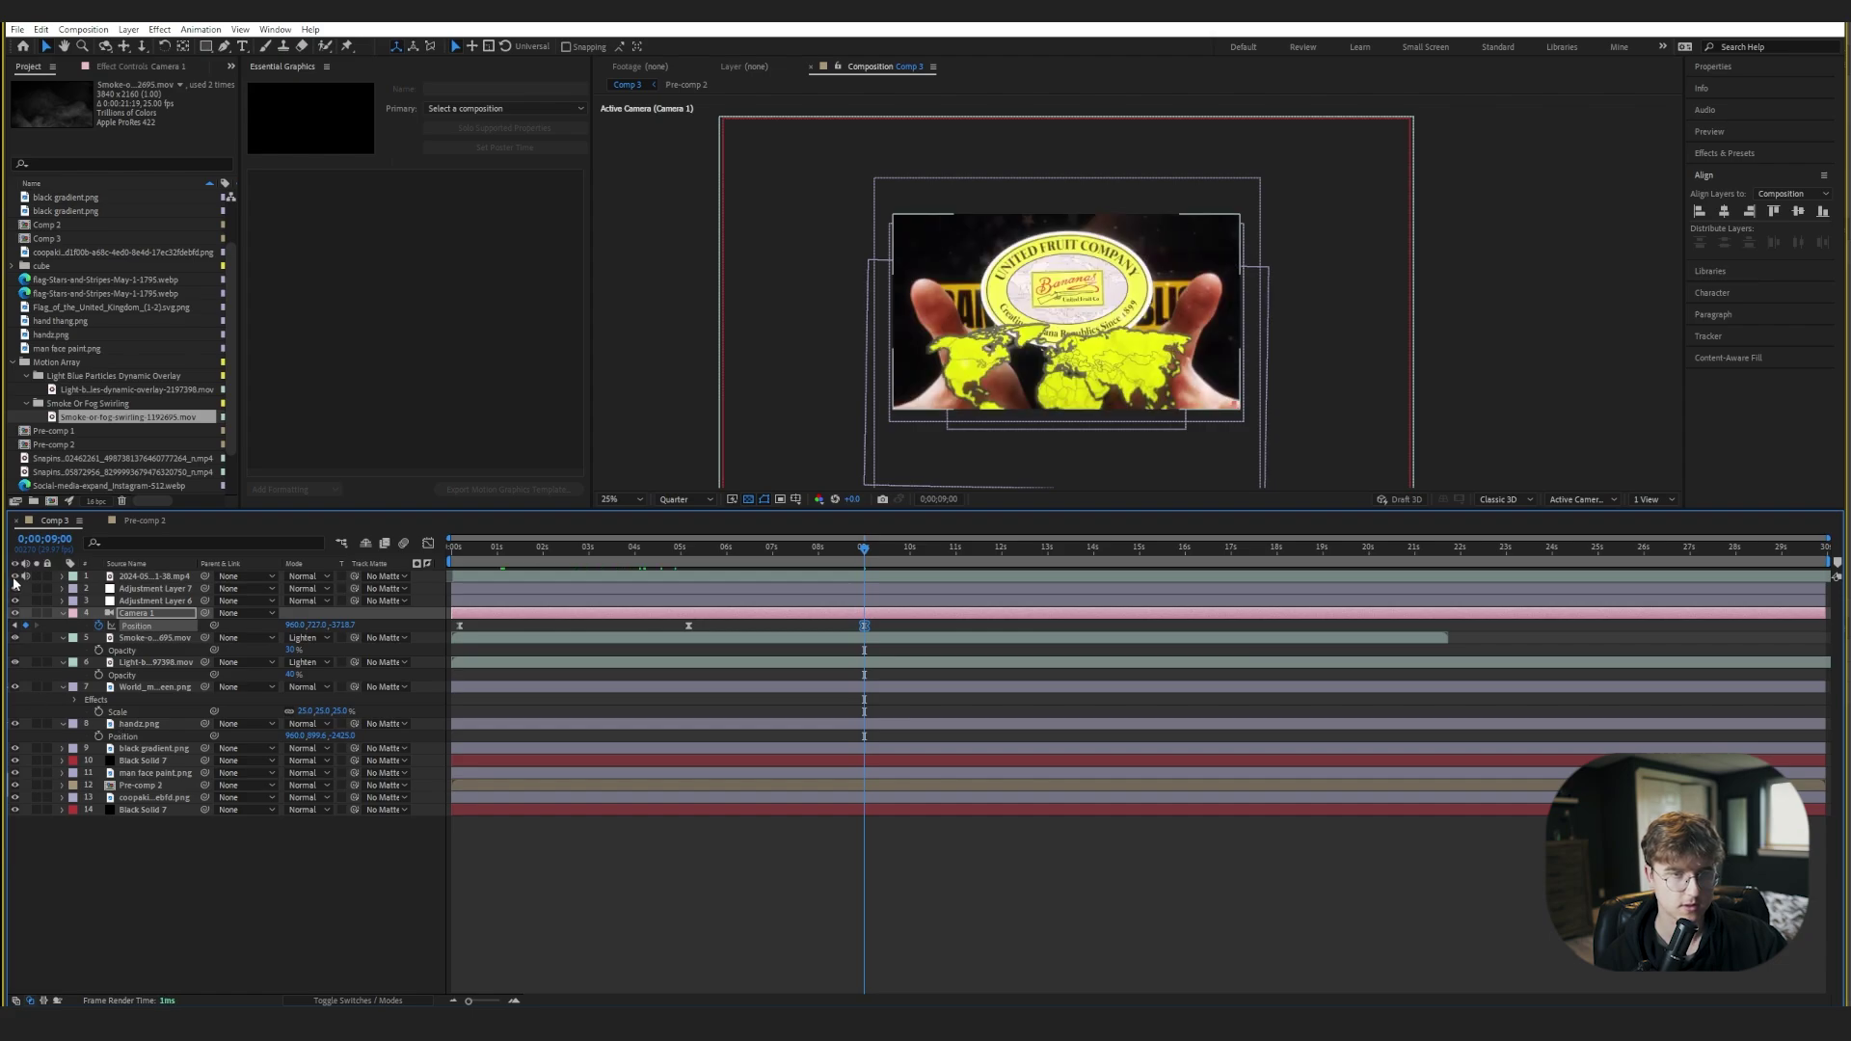
pyautogui.click(15, 576)
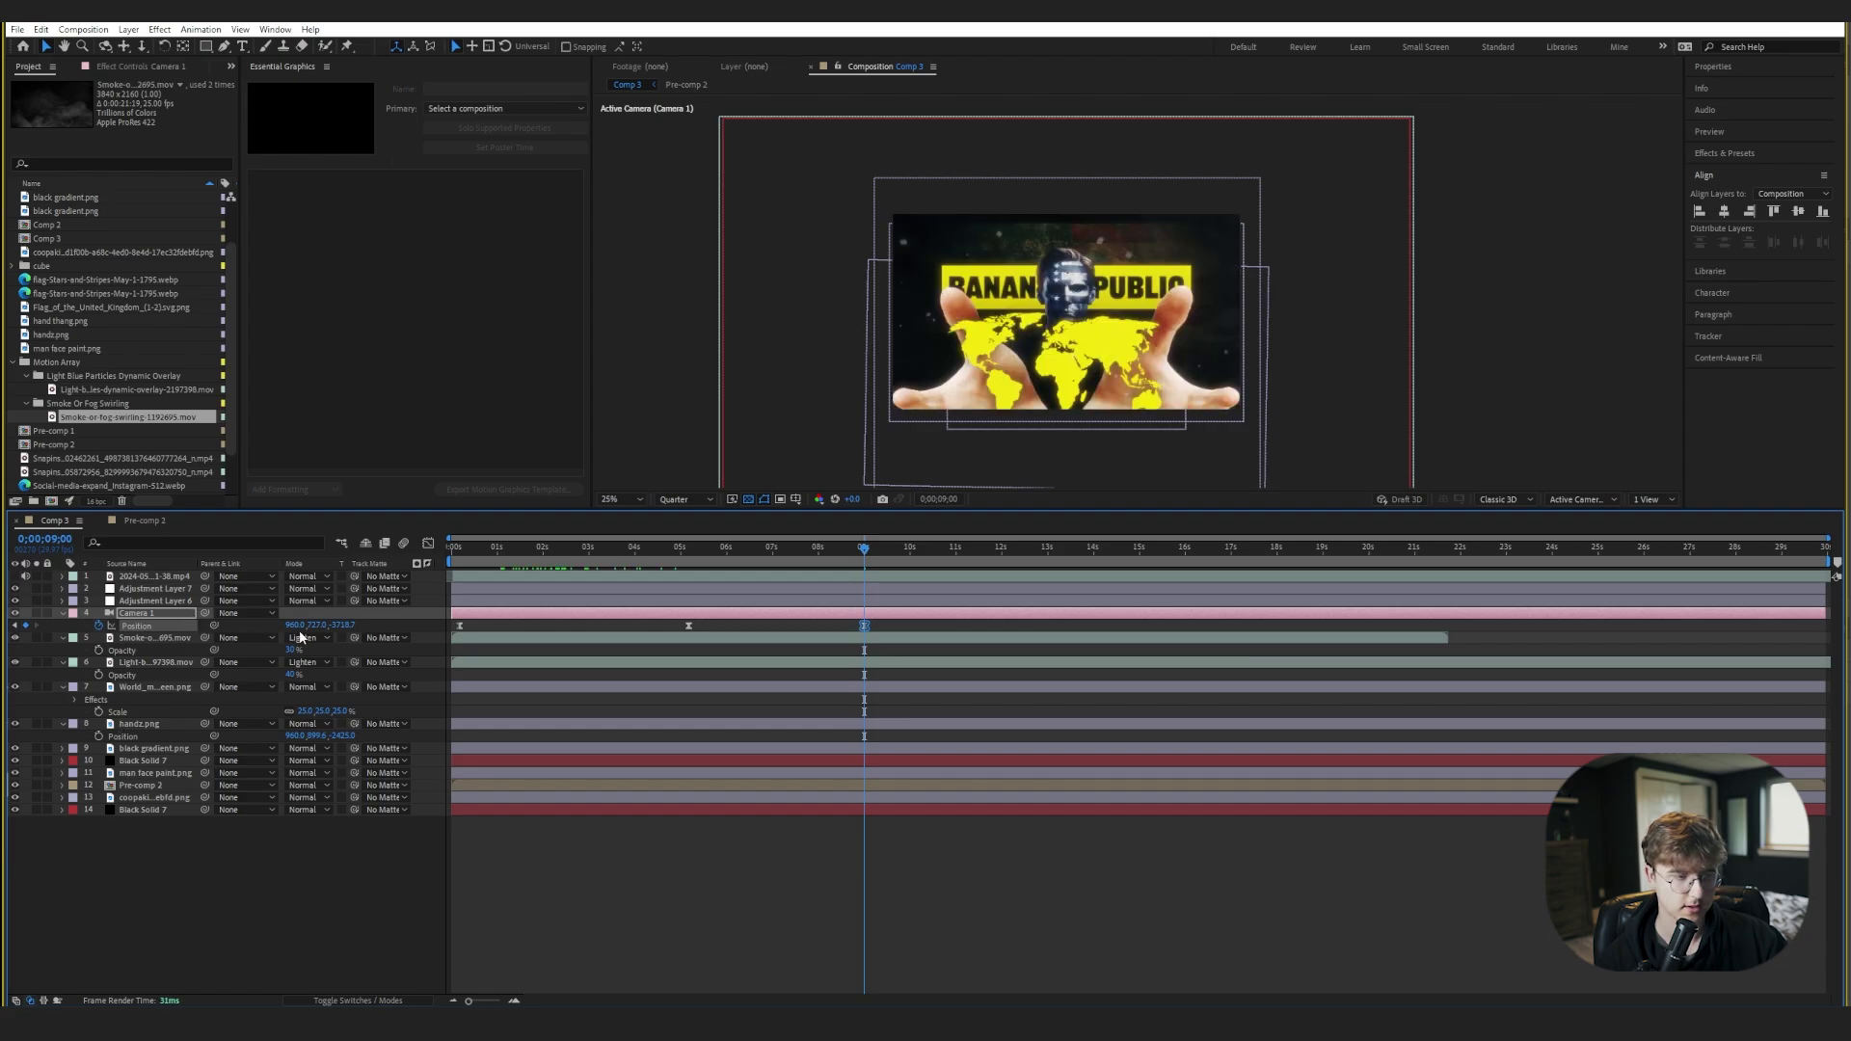
pyautogui.moveTo(318, 623); pyautogui.dragTo(253, 633)
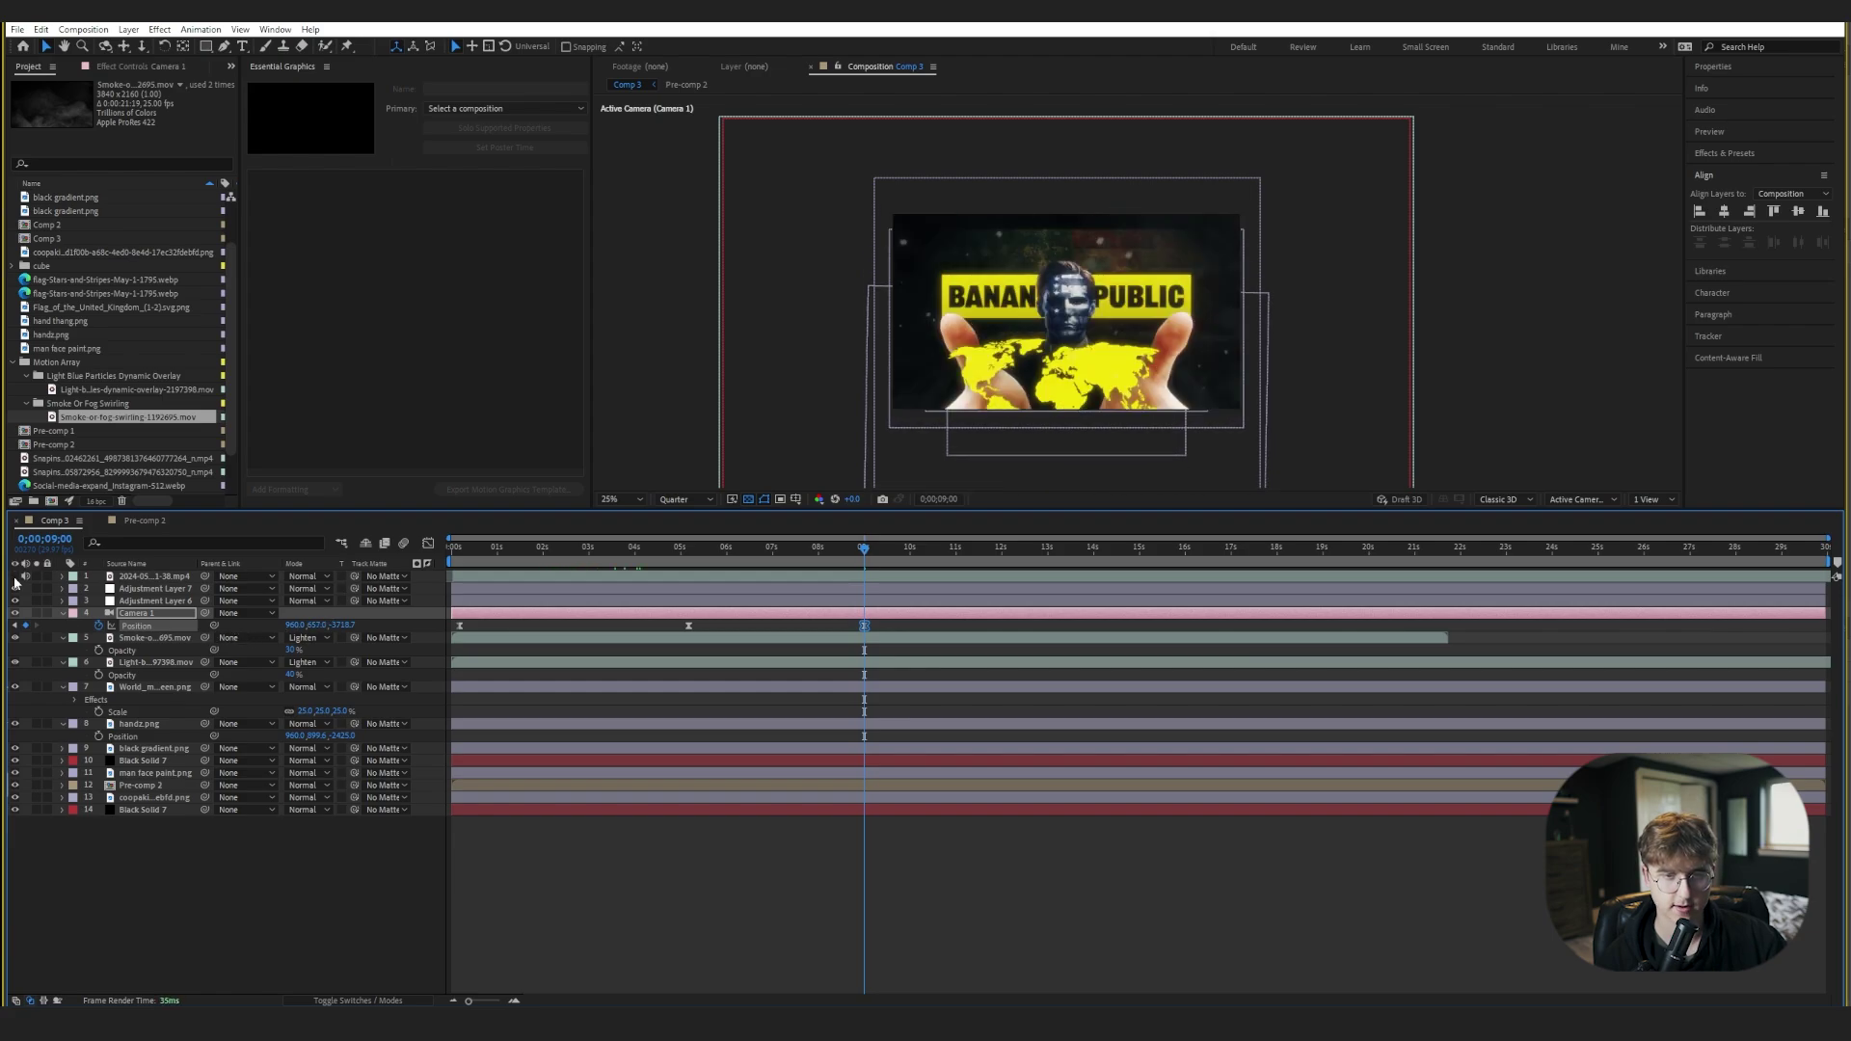
# - Scale the American flag background layer up to about 333% so that it fills the frame
pyautogui.click(154, 798)
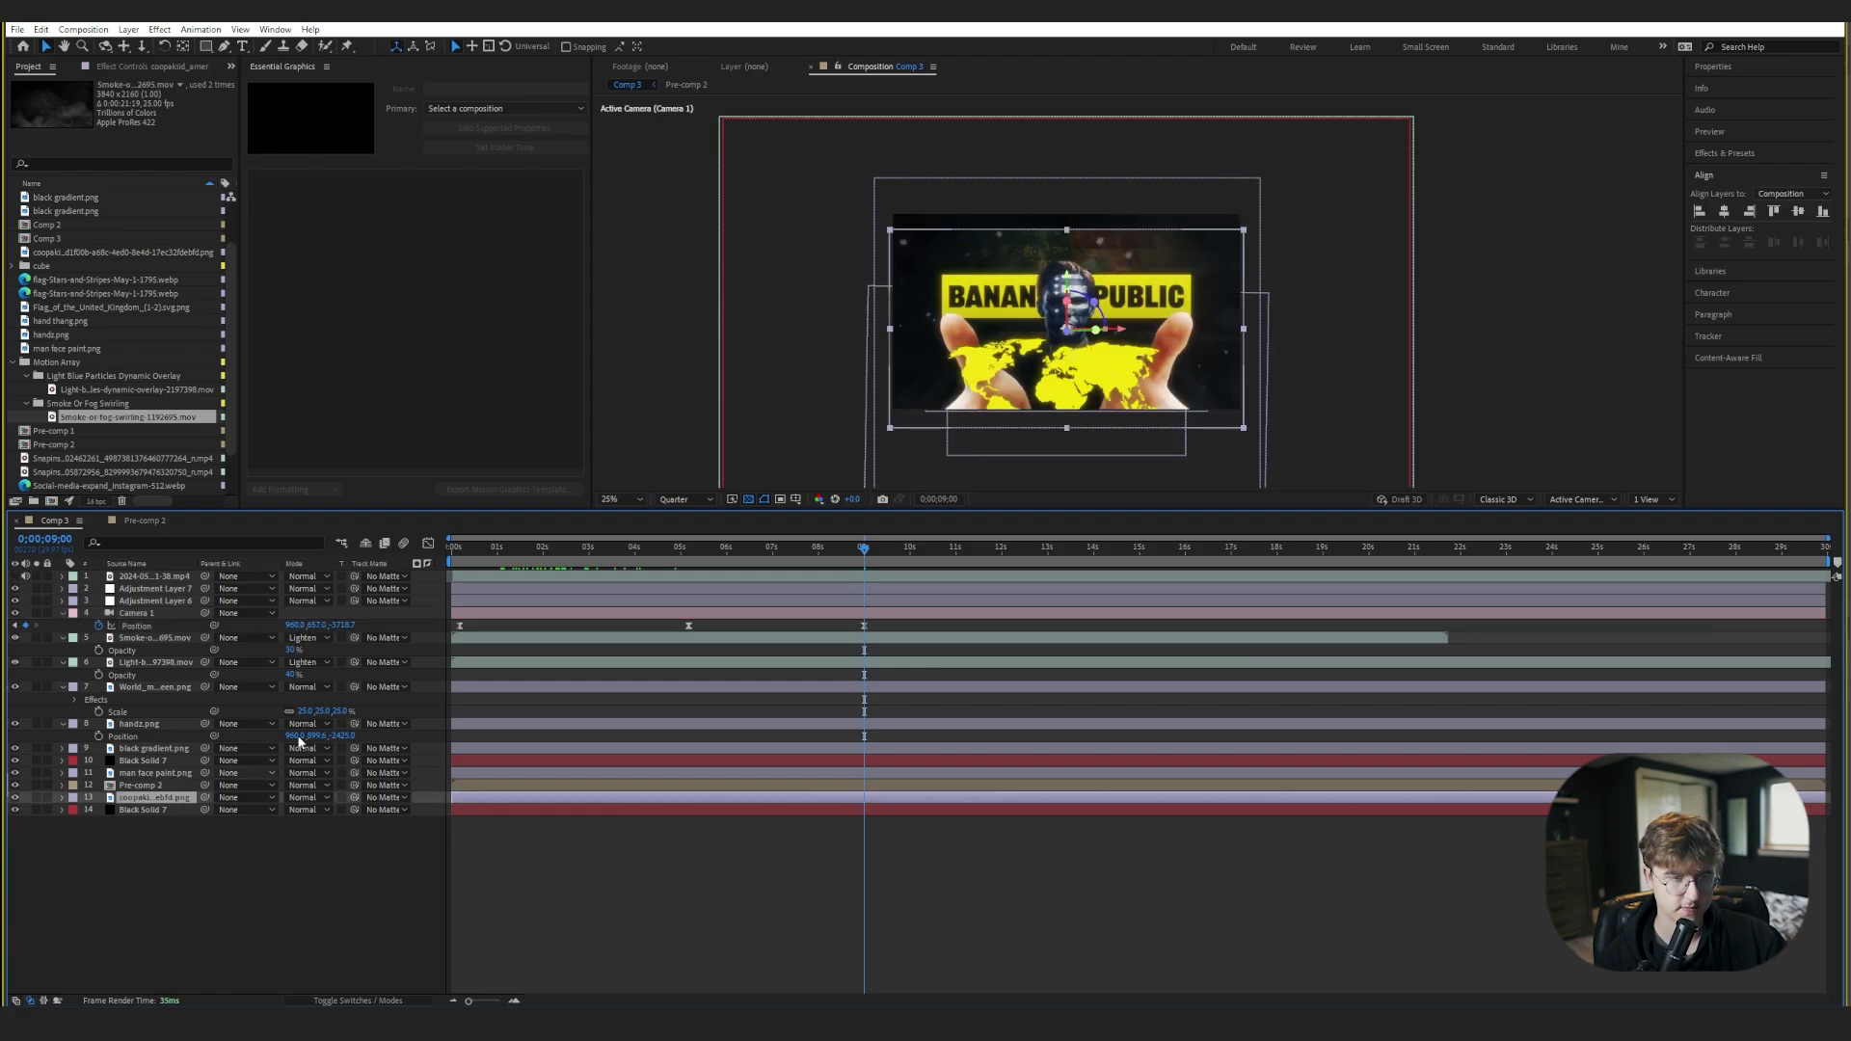
pyautogui.press('s')
pyautogui.moveTo(339, 810)
pyautogui.mouseDown()
pyautogui.moveTo(373, 805)
pyautogui.moveTo(356, 802)
pyautogui.mouseUp()
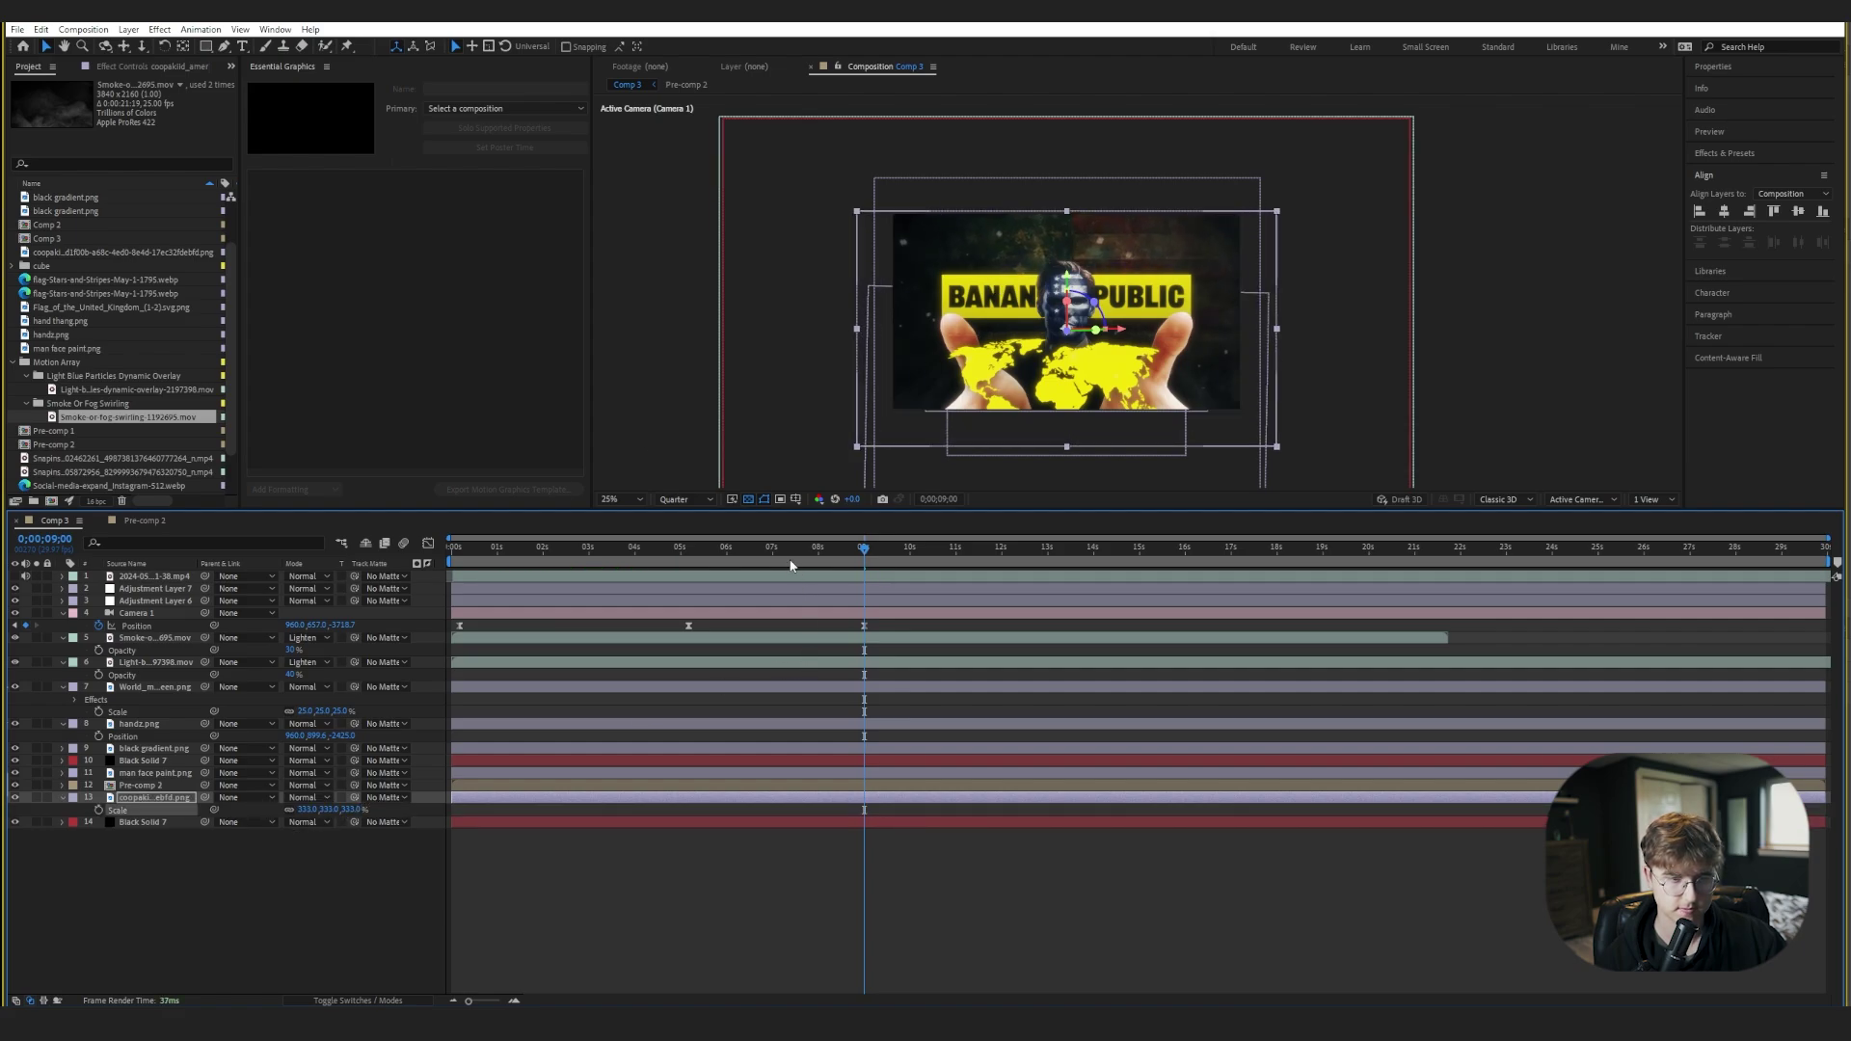
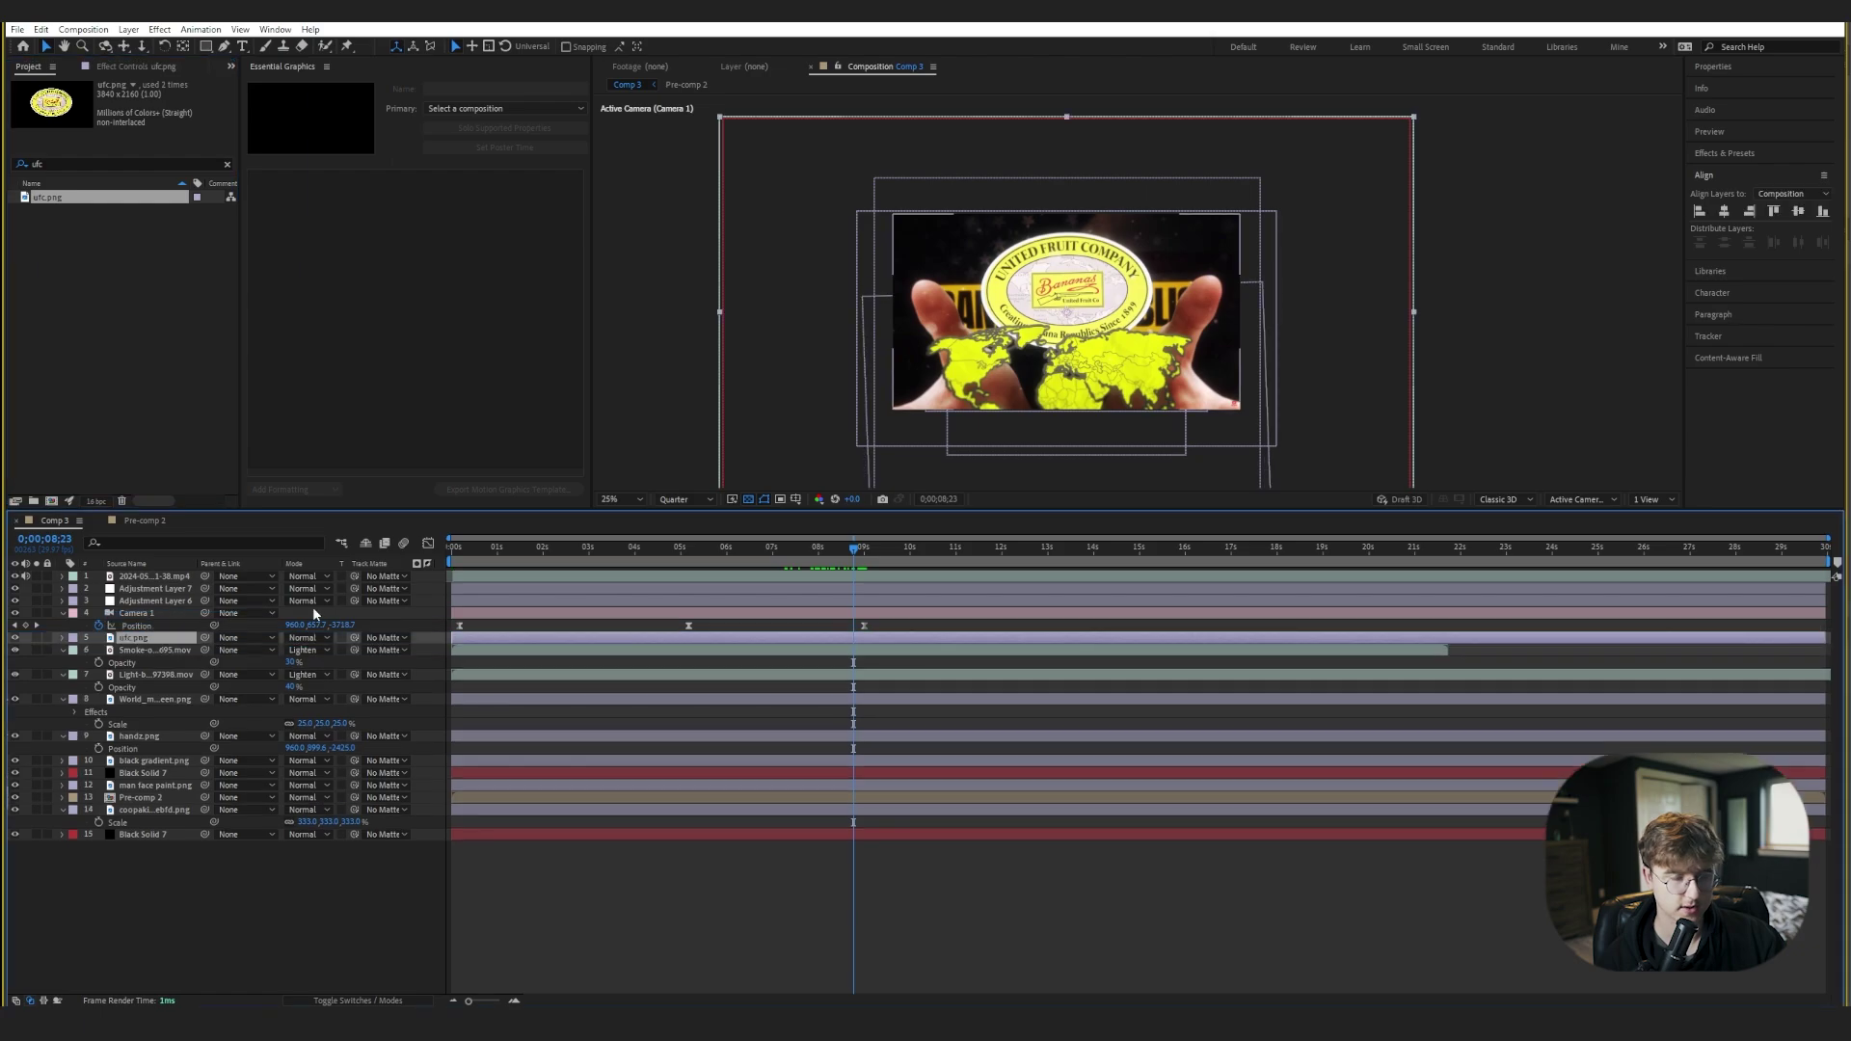
# - Scale the ufc.png logo layer down to about 32% and make it a 3D layer
pyautogui.click(15, 577)
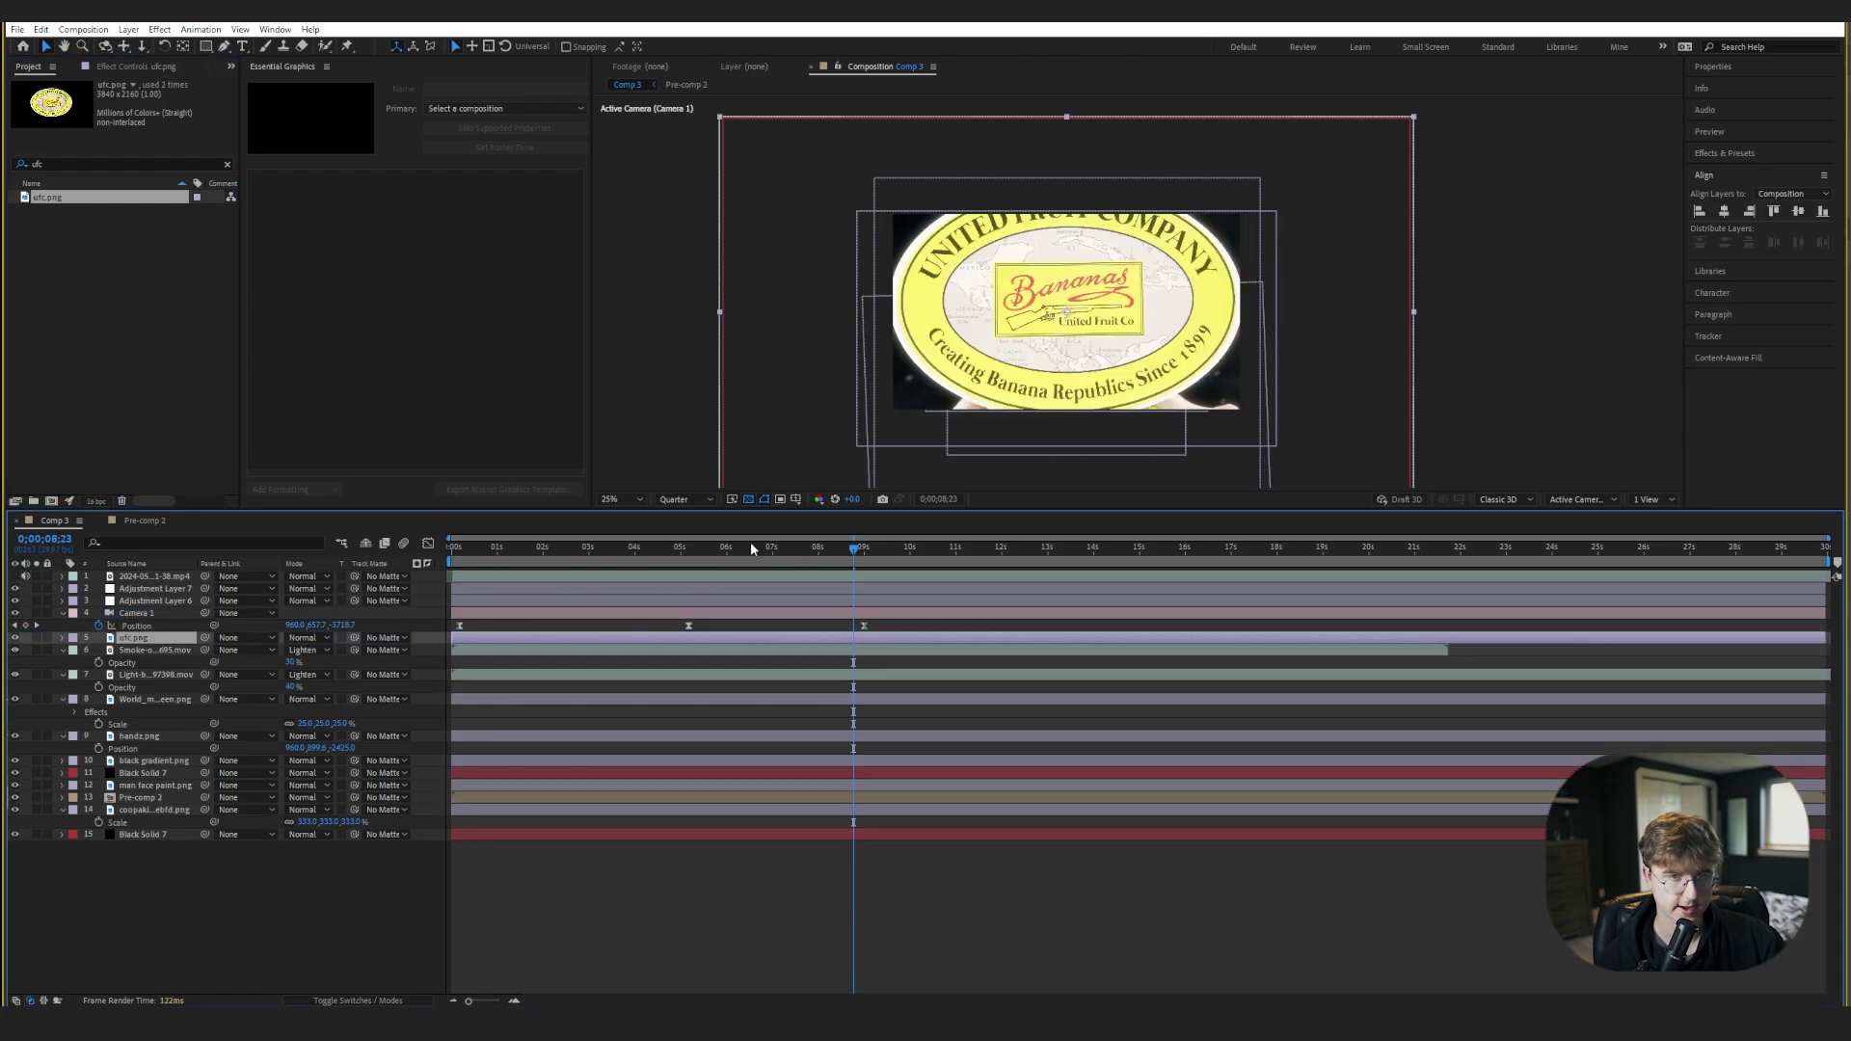
pyautogui.moveTo(817, 551)
pyautogui.mouseDown()
pyautogui.moveTo(797, 554)
pyautogui.moveTo(825, 556)
pyautogui.mouseUp()
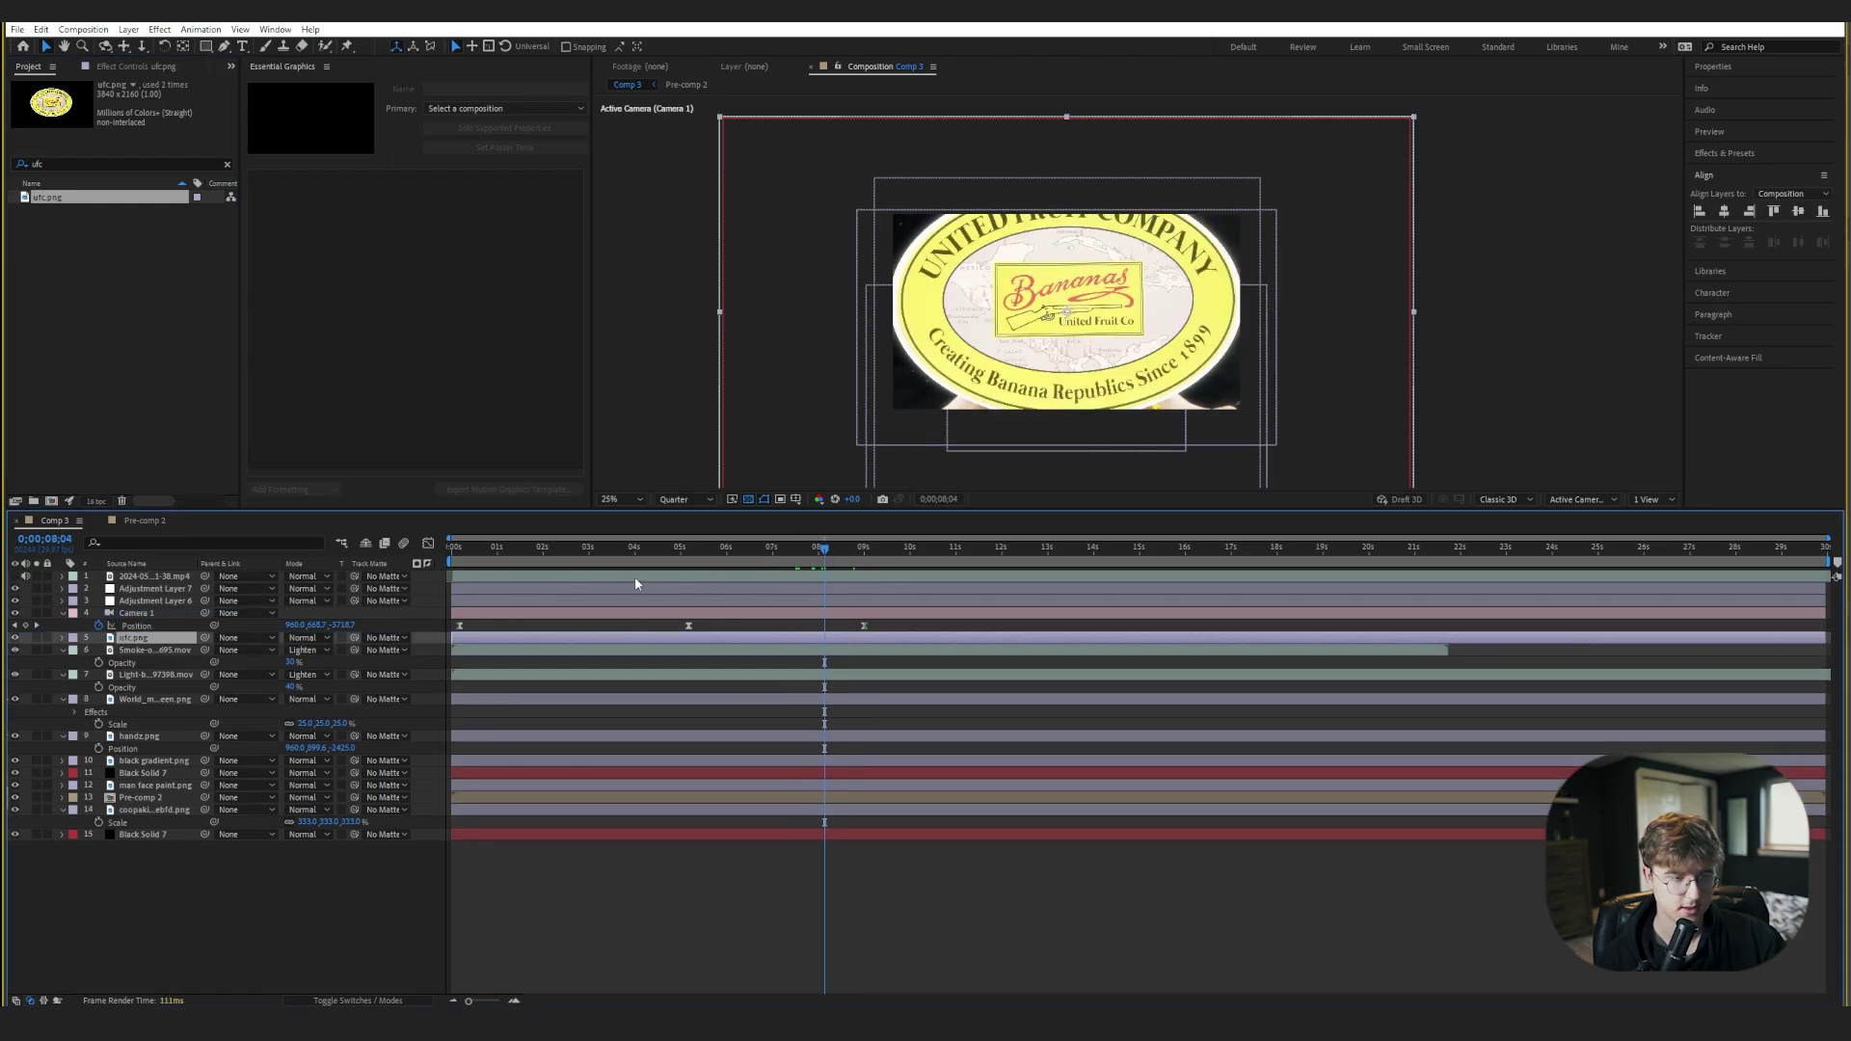
pyautogui.click(343, 1002)
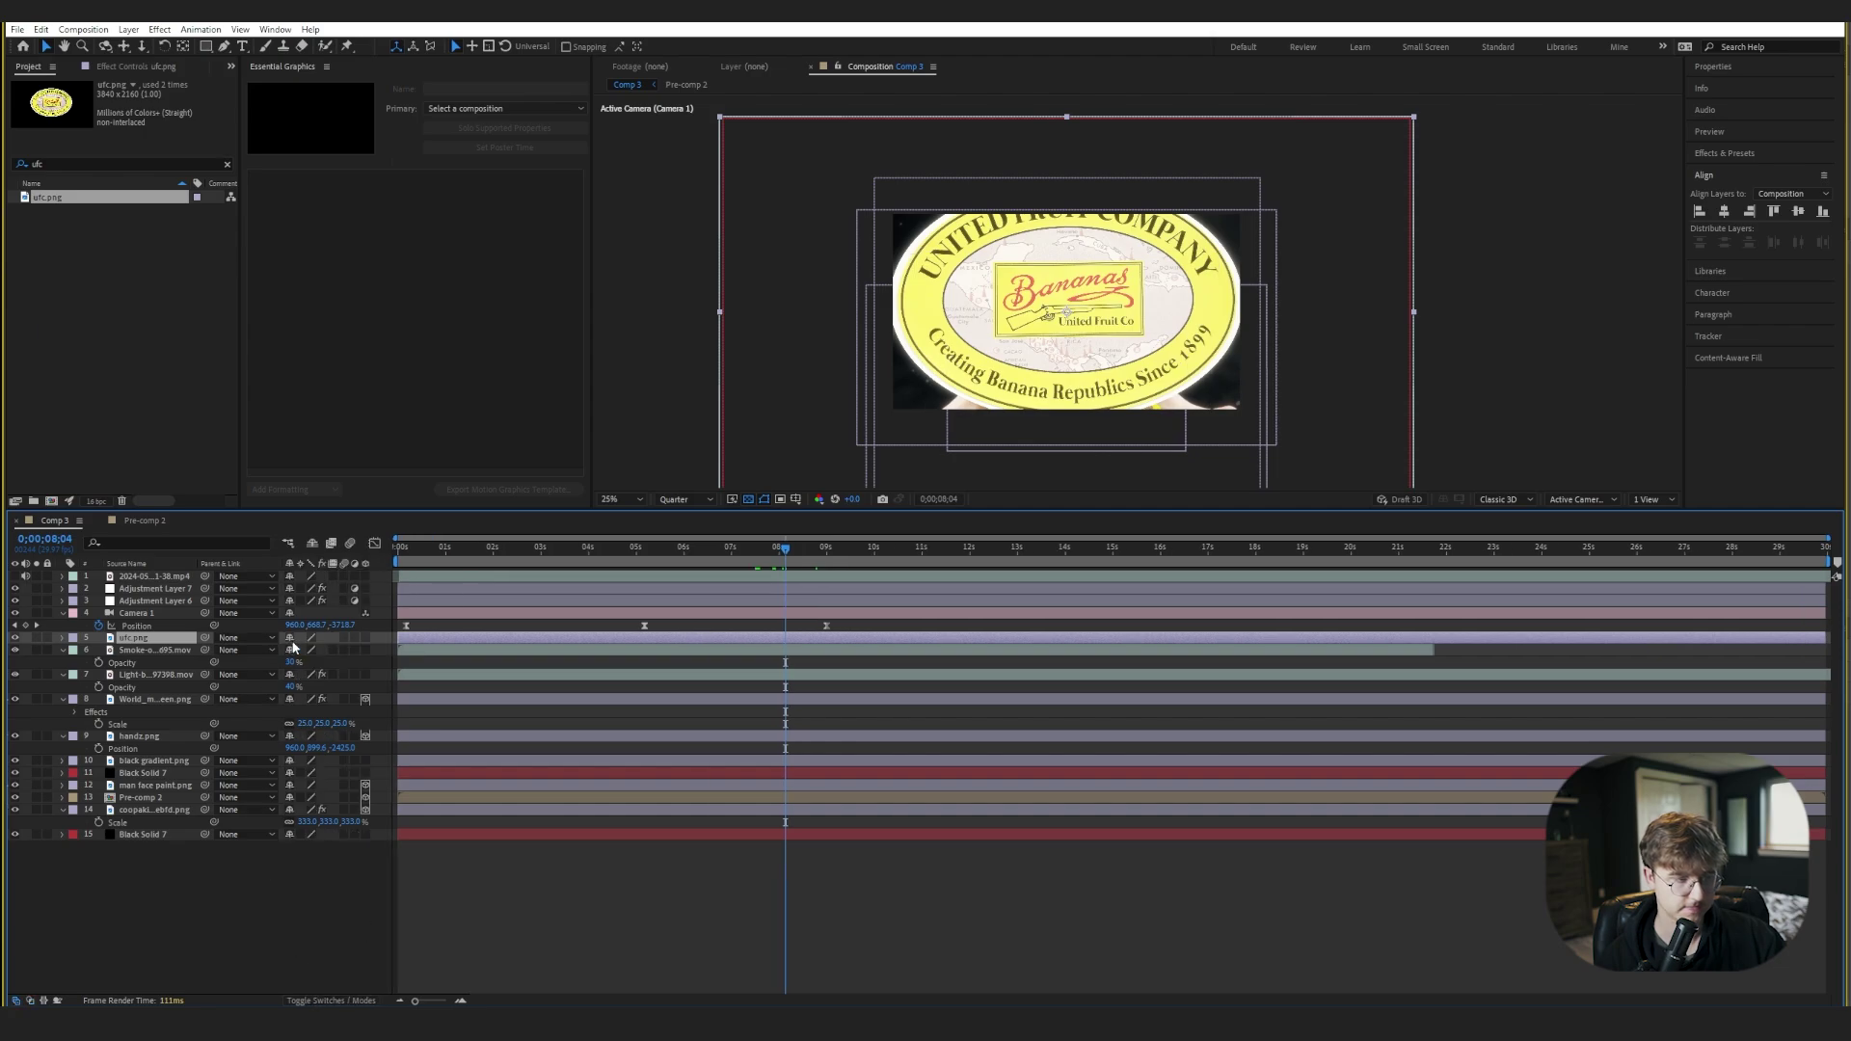
pyautogui.press('s')
pyautogui.moveTo(319, 652); pyautogui.dragTo(243, 650)
pyautogui.click(366, 637)
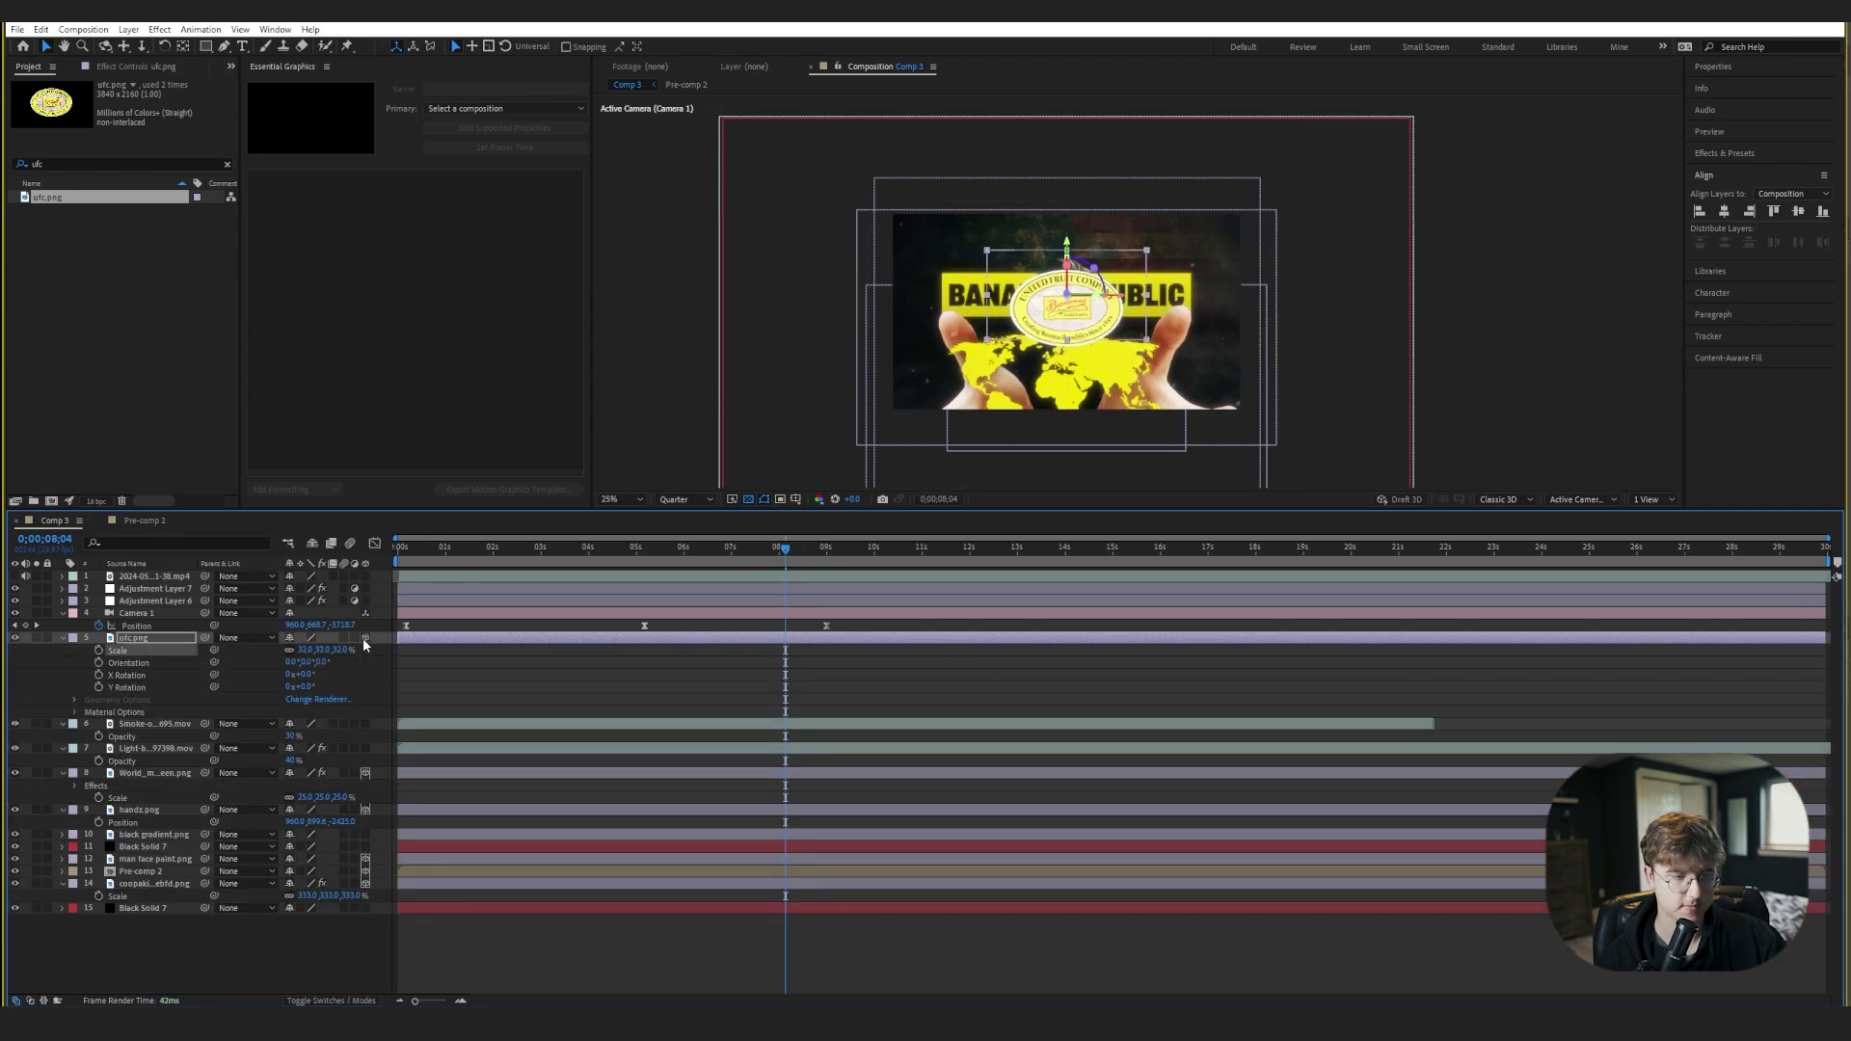
pyautogui.moveTo(742, 548)
pyautogui.mouseDown()
pyautogui.moveTo(707, 563)
pyautogui.moveTo(726, 559)
pyautogui.mouseUp()
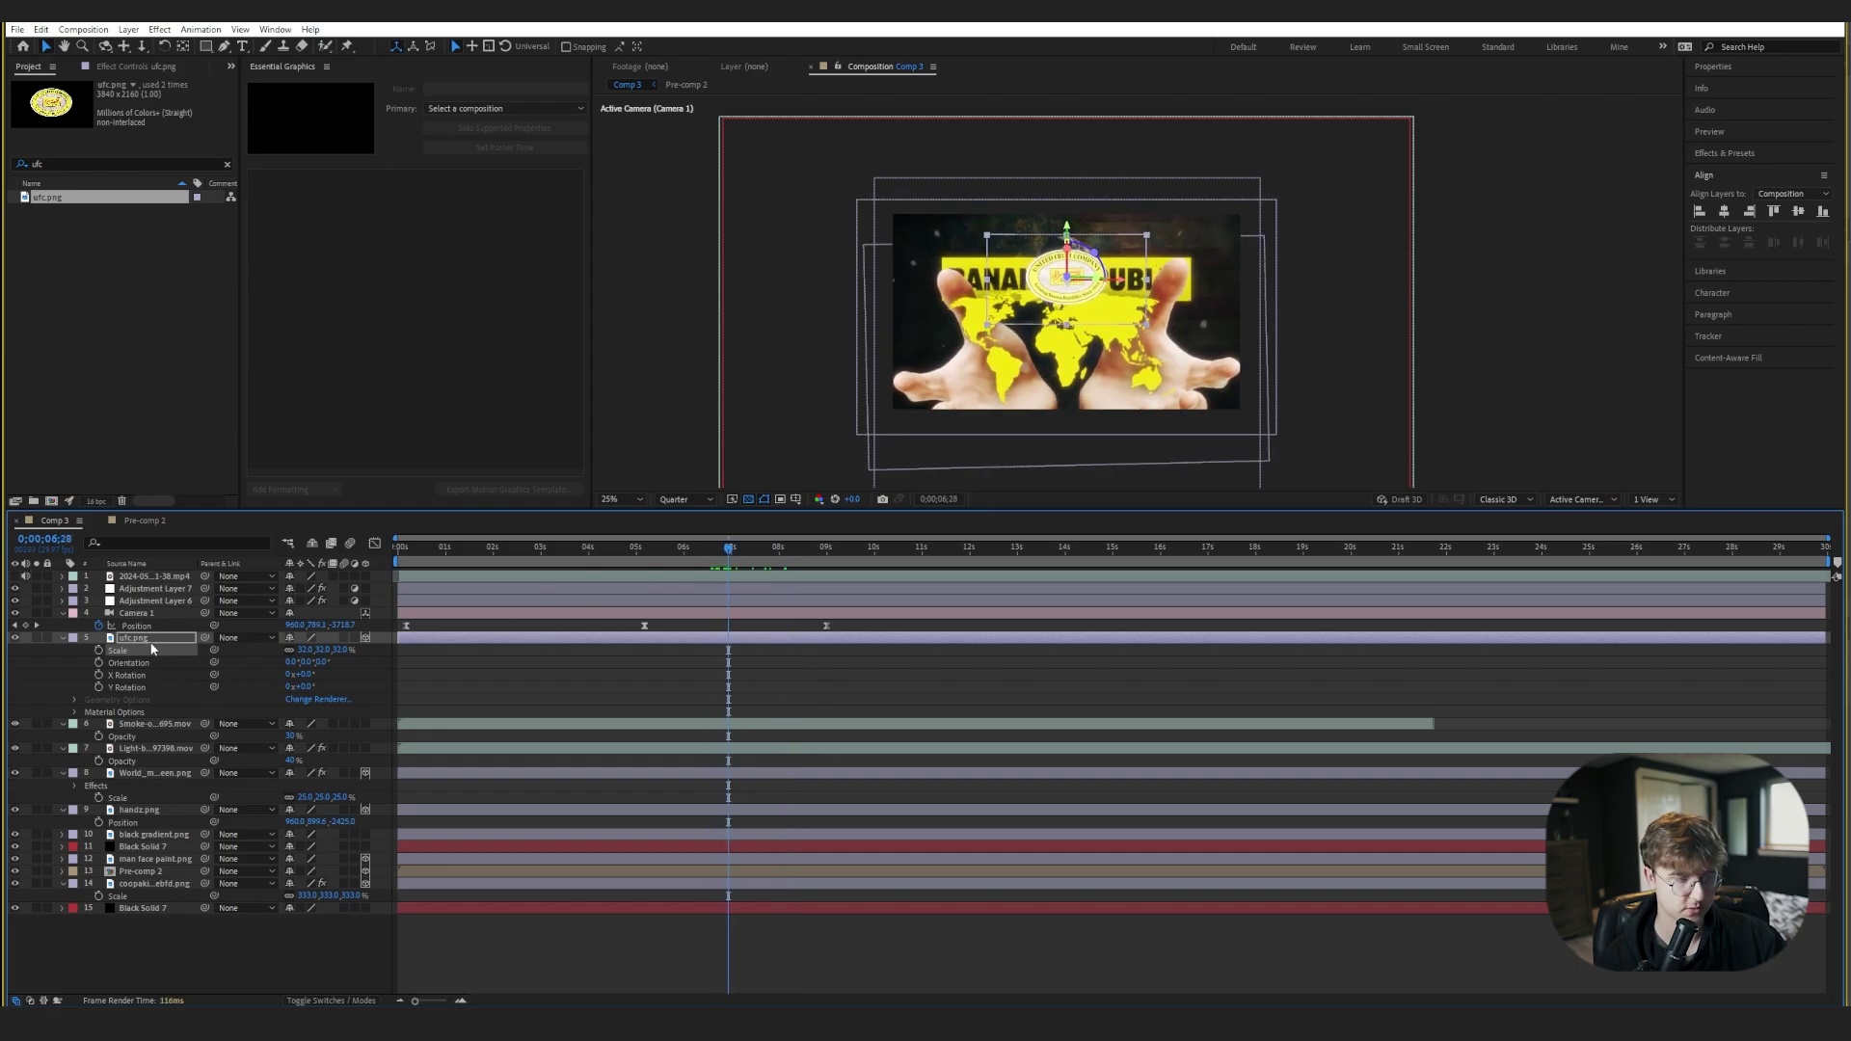
# - Place the ufc.png layer between the world map and the hands, and keyframe its position at 0;00;06;28 with a Y value of 1804
pyautogui.press('Return')
pyautogui.press('p')
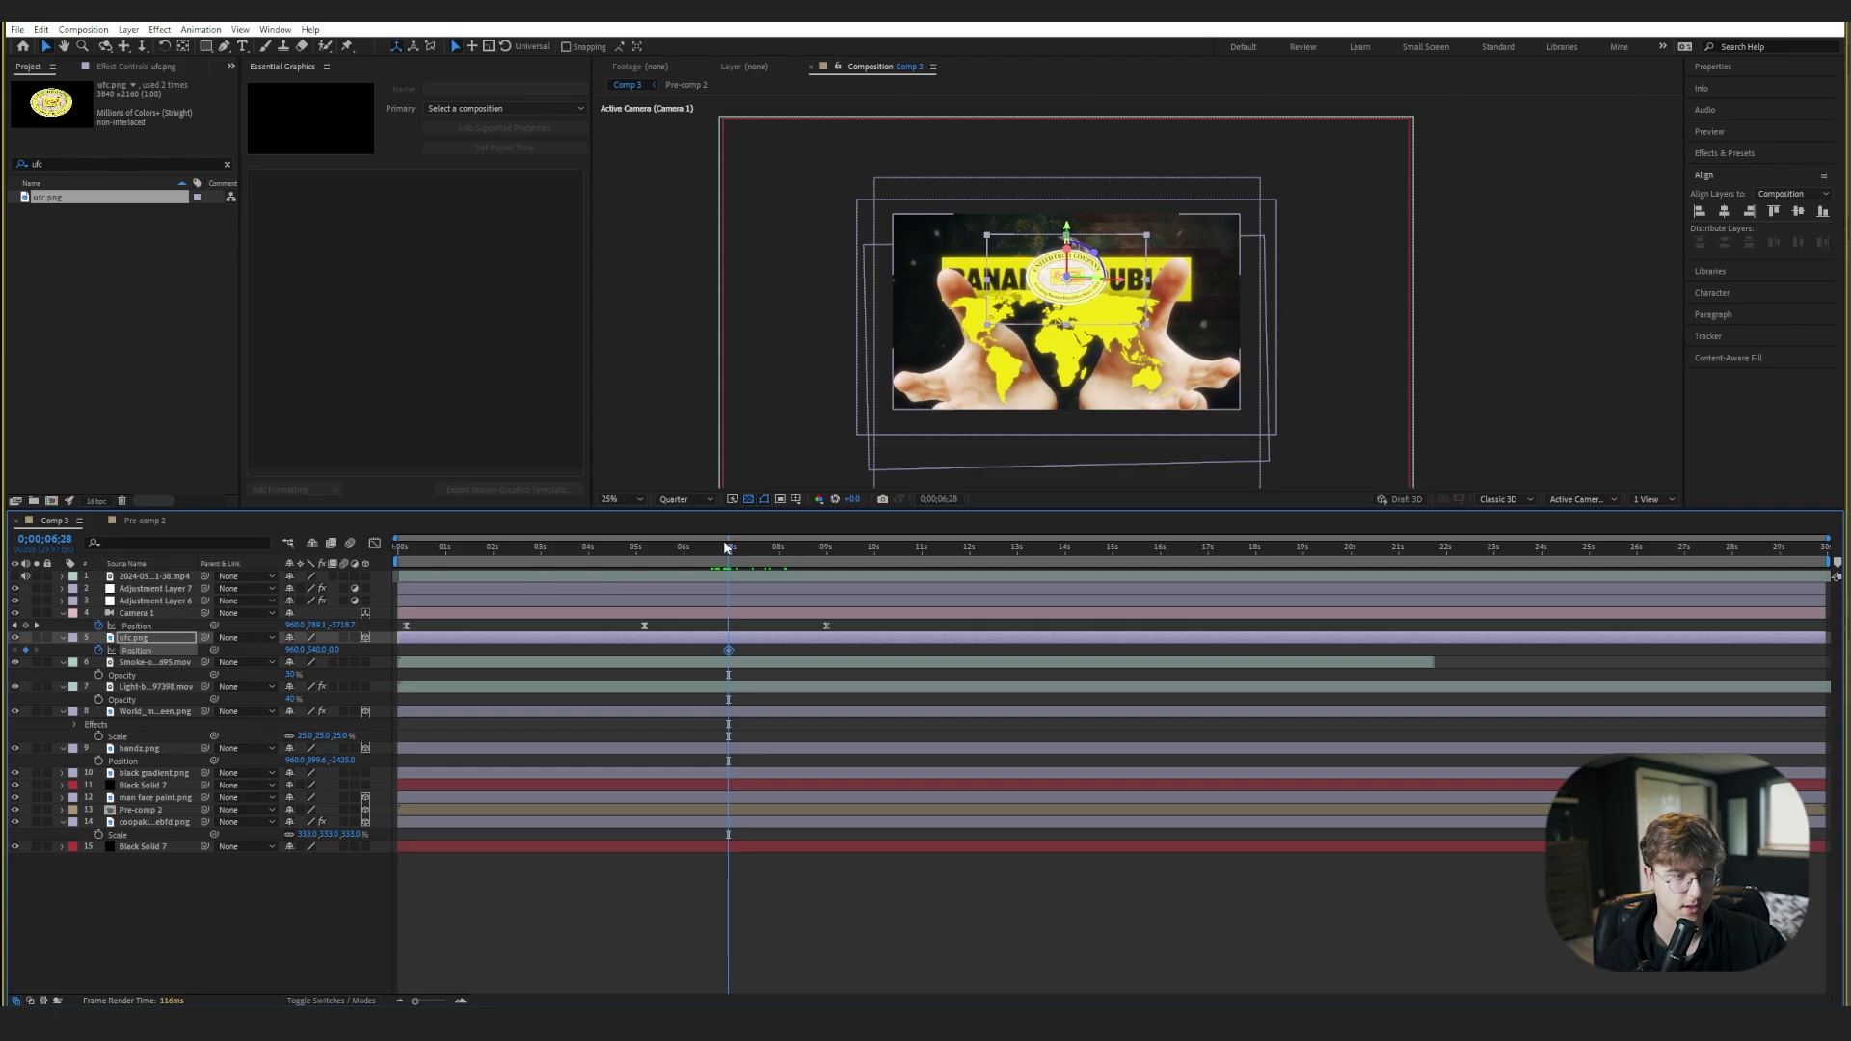
pyautogui.moveTo(293, 650); pyautogui.dragTo(894, 565)
pyautogui.hotkey('ctrl', 'z')
pyautogui.hotkey('ctrl', 'z')
pyautogui.moveTo(145, 639); pyautogui.dragTo(158, 731)
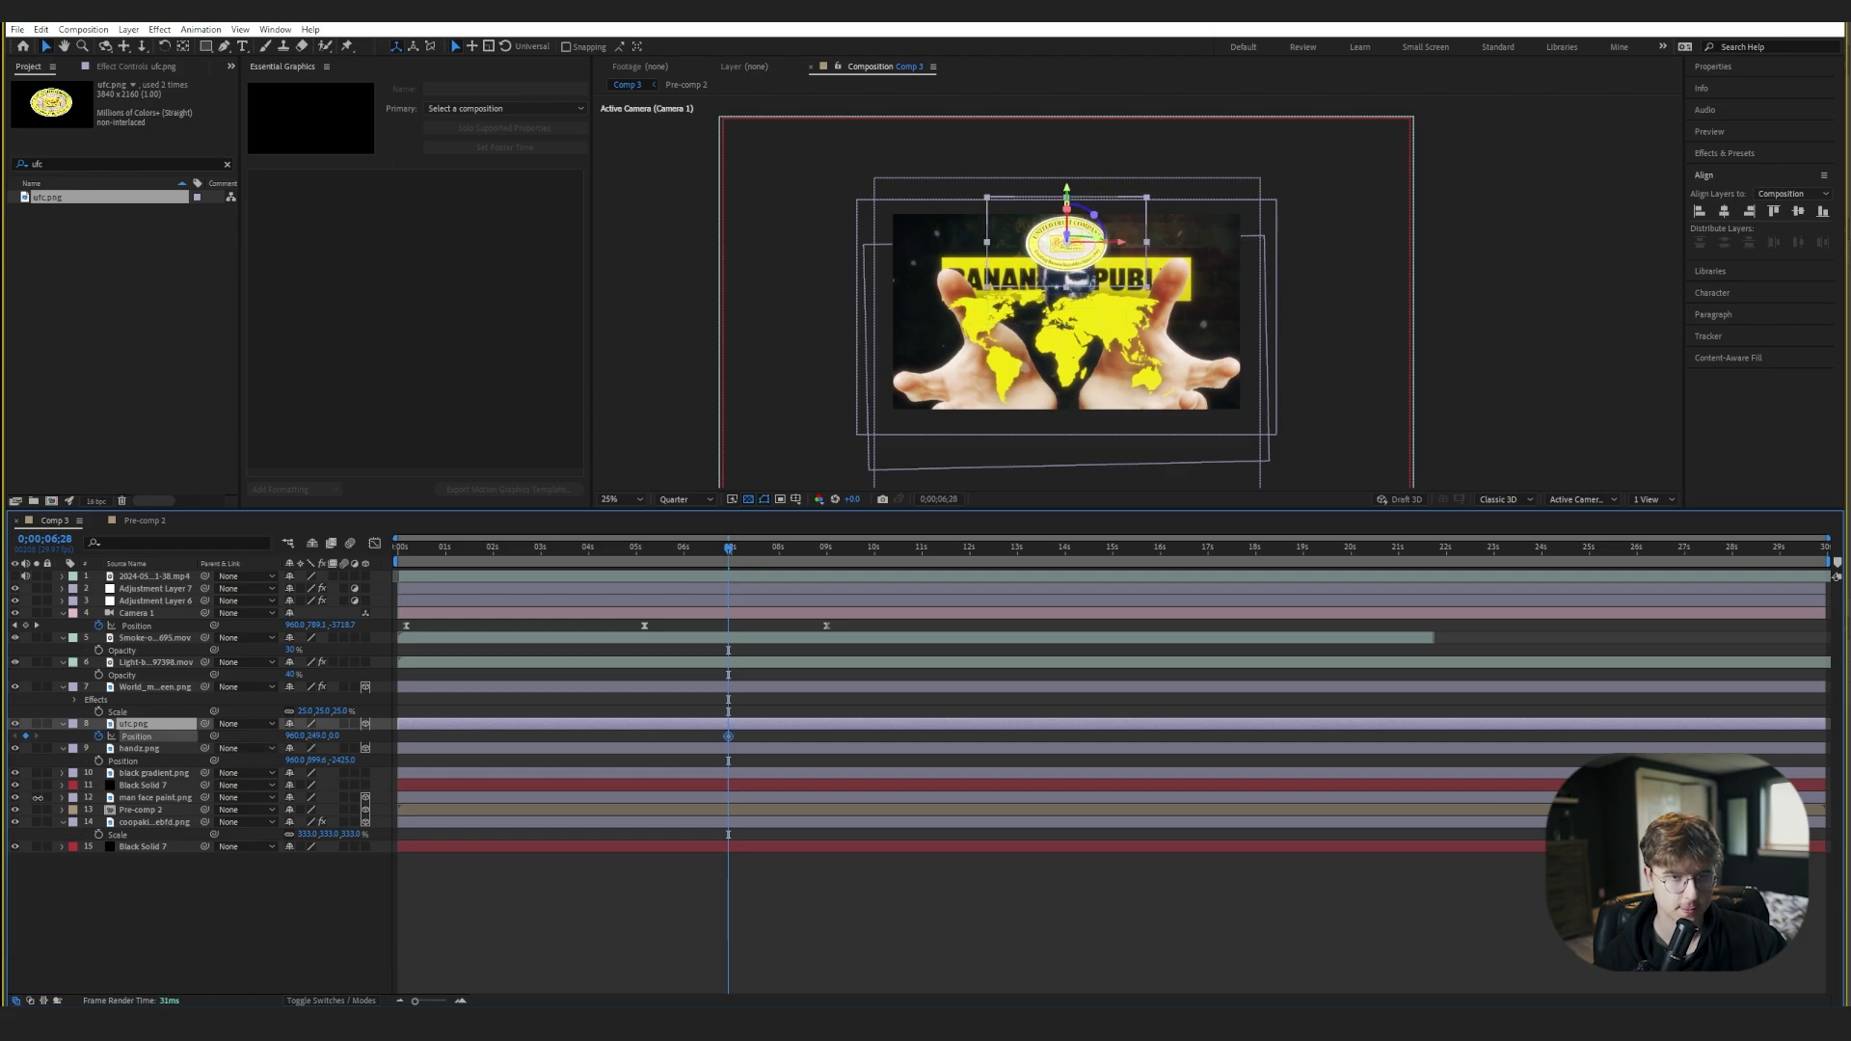
pyautogui.moveTo(311, 735); pyautogui.dragTo(1502, 461)
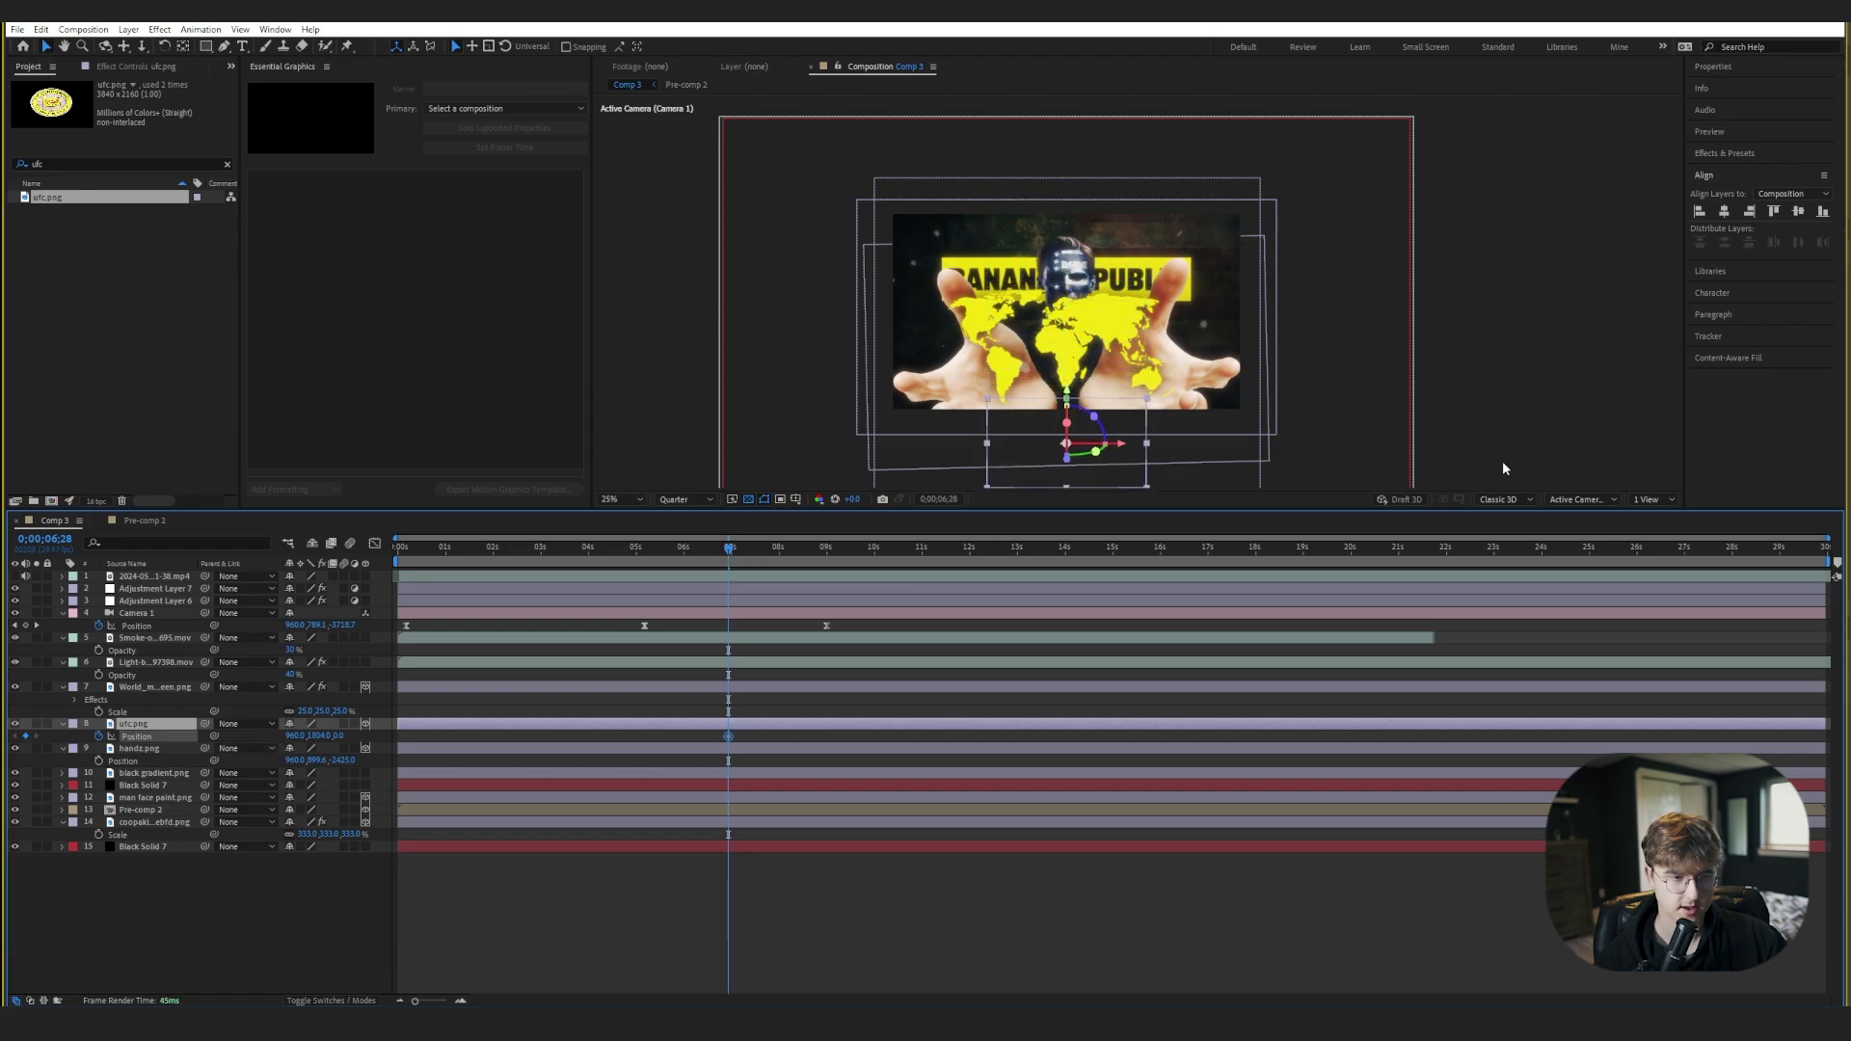
# - Add a second ufc.png position keyframe at 0;00;08;10 with a Y value of 574, raising the logo into the frame
pyautogui.moveTo(747, 559); pyautogui.dragTo(794, 549)
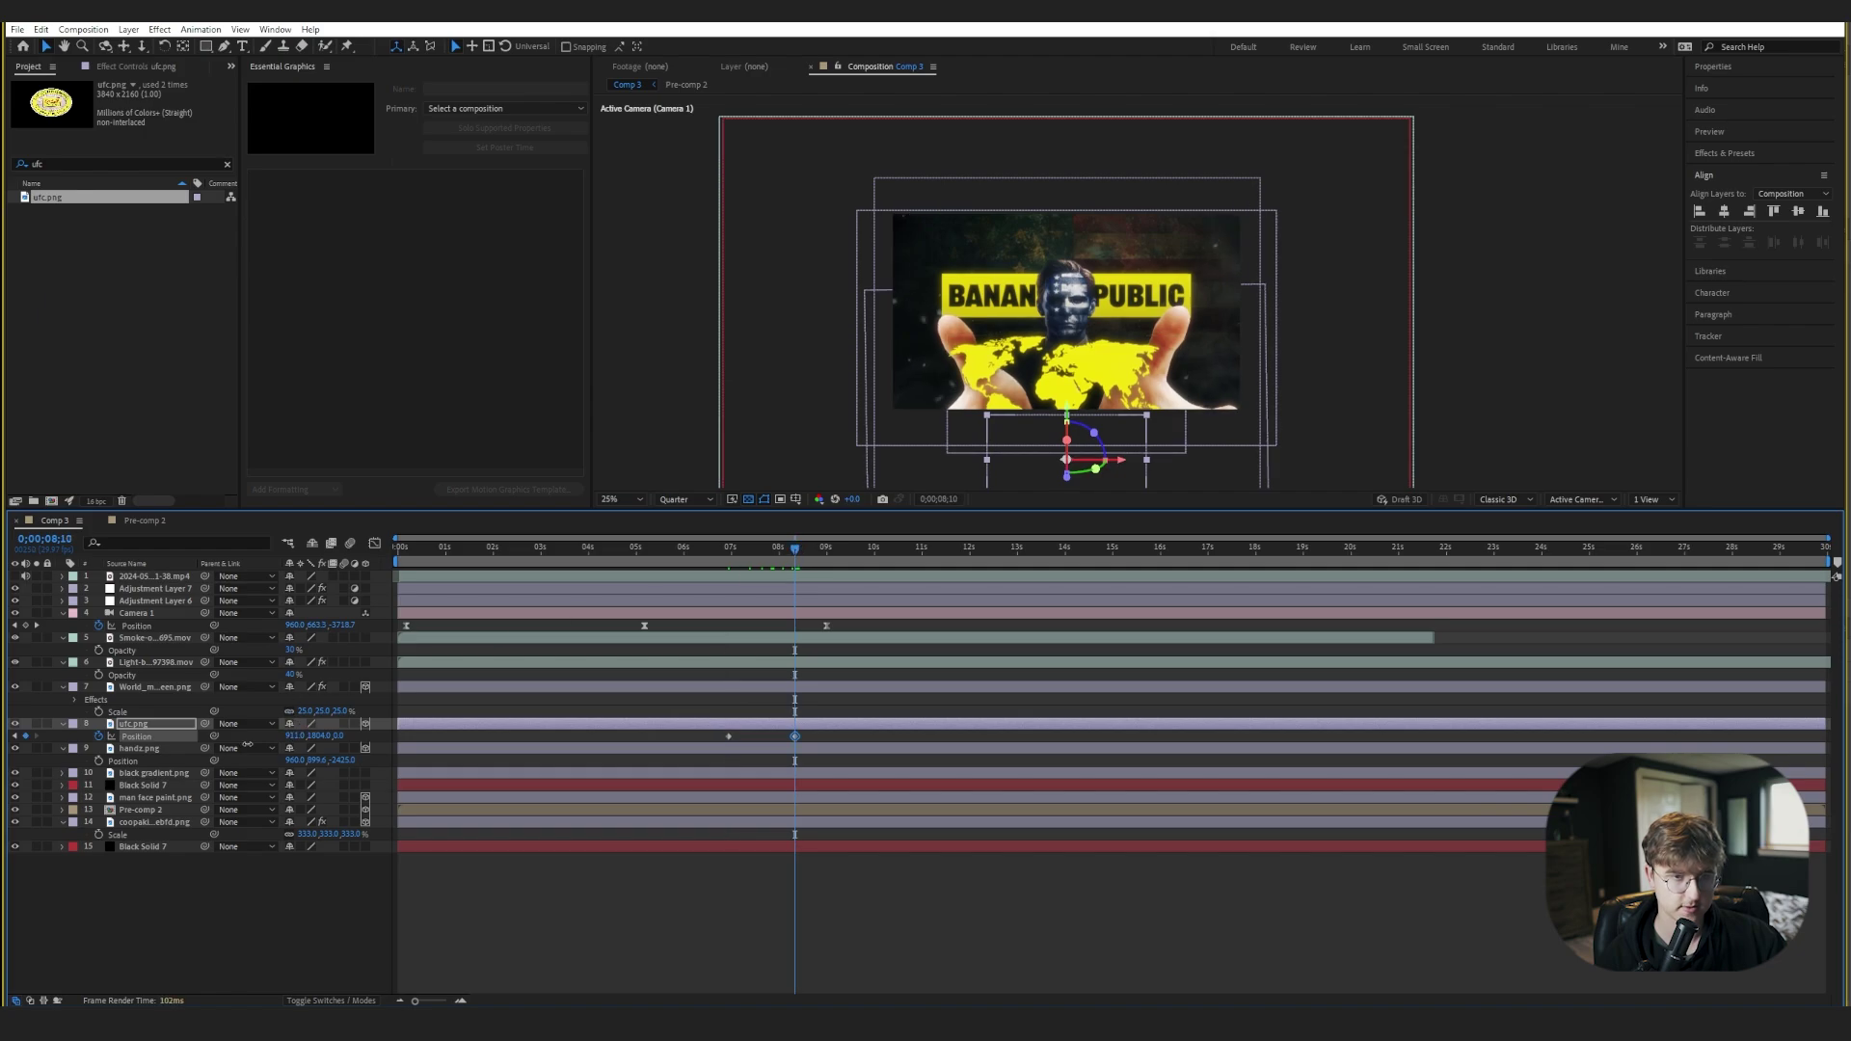
pyautogui.moveTo(248, 744); pyautogui.dragTo(9, 752)
pyautogui.hotkey('ctrl', 'z')
pyautogui.moveTo(311, 736); pyautogui.dragTo(16, 756)
pyautogui.moveTo(210, 766); pyautogui.dragTo(148, 826)
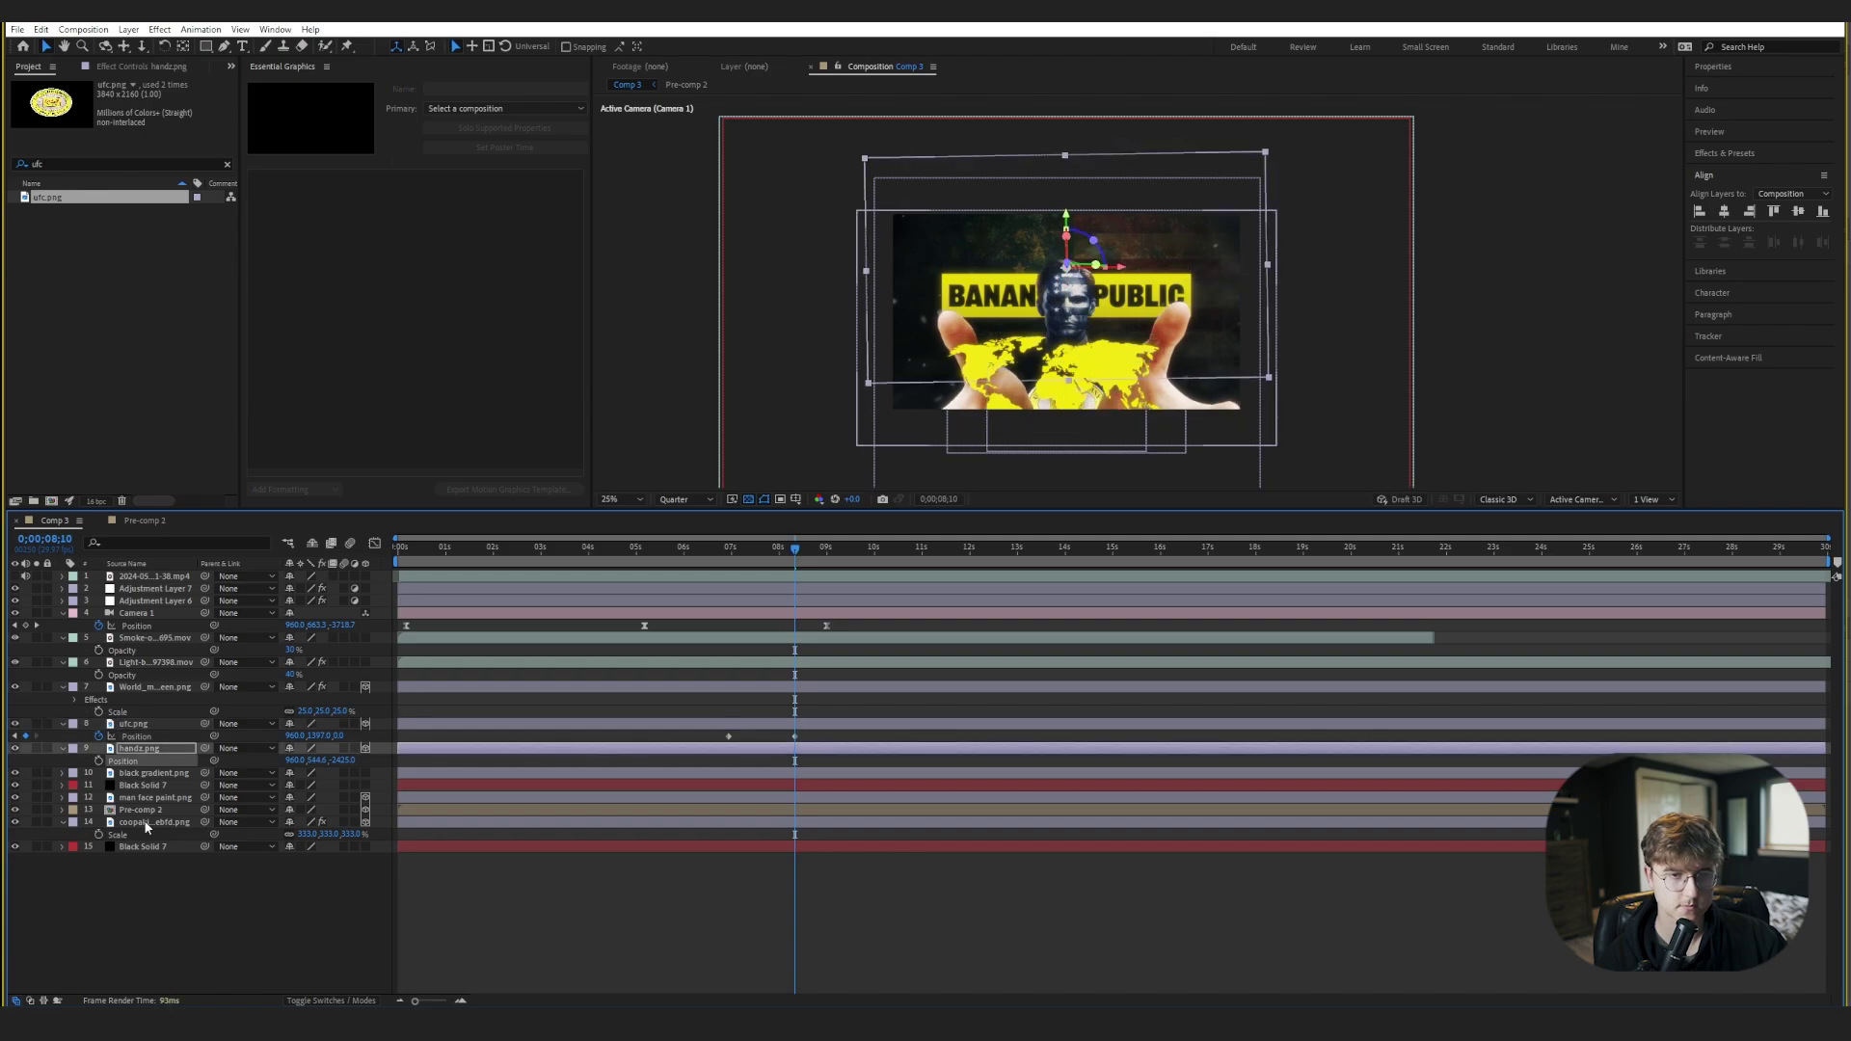
pyautogui.hotkey('ctrl', 'z')
pyautogui.moveTo(313, 735); pyautogui.dragTo(11, 580)
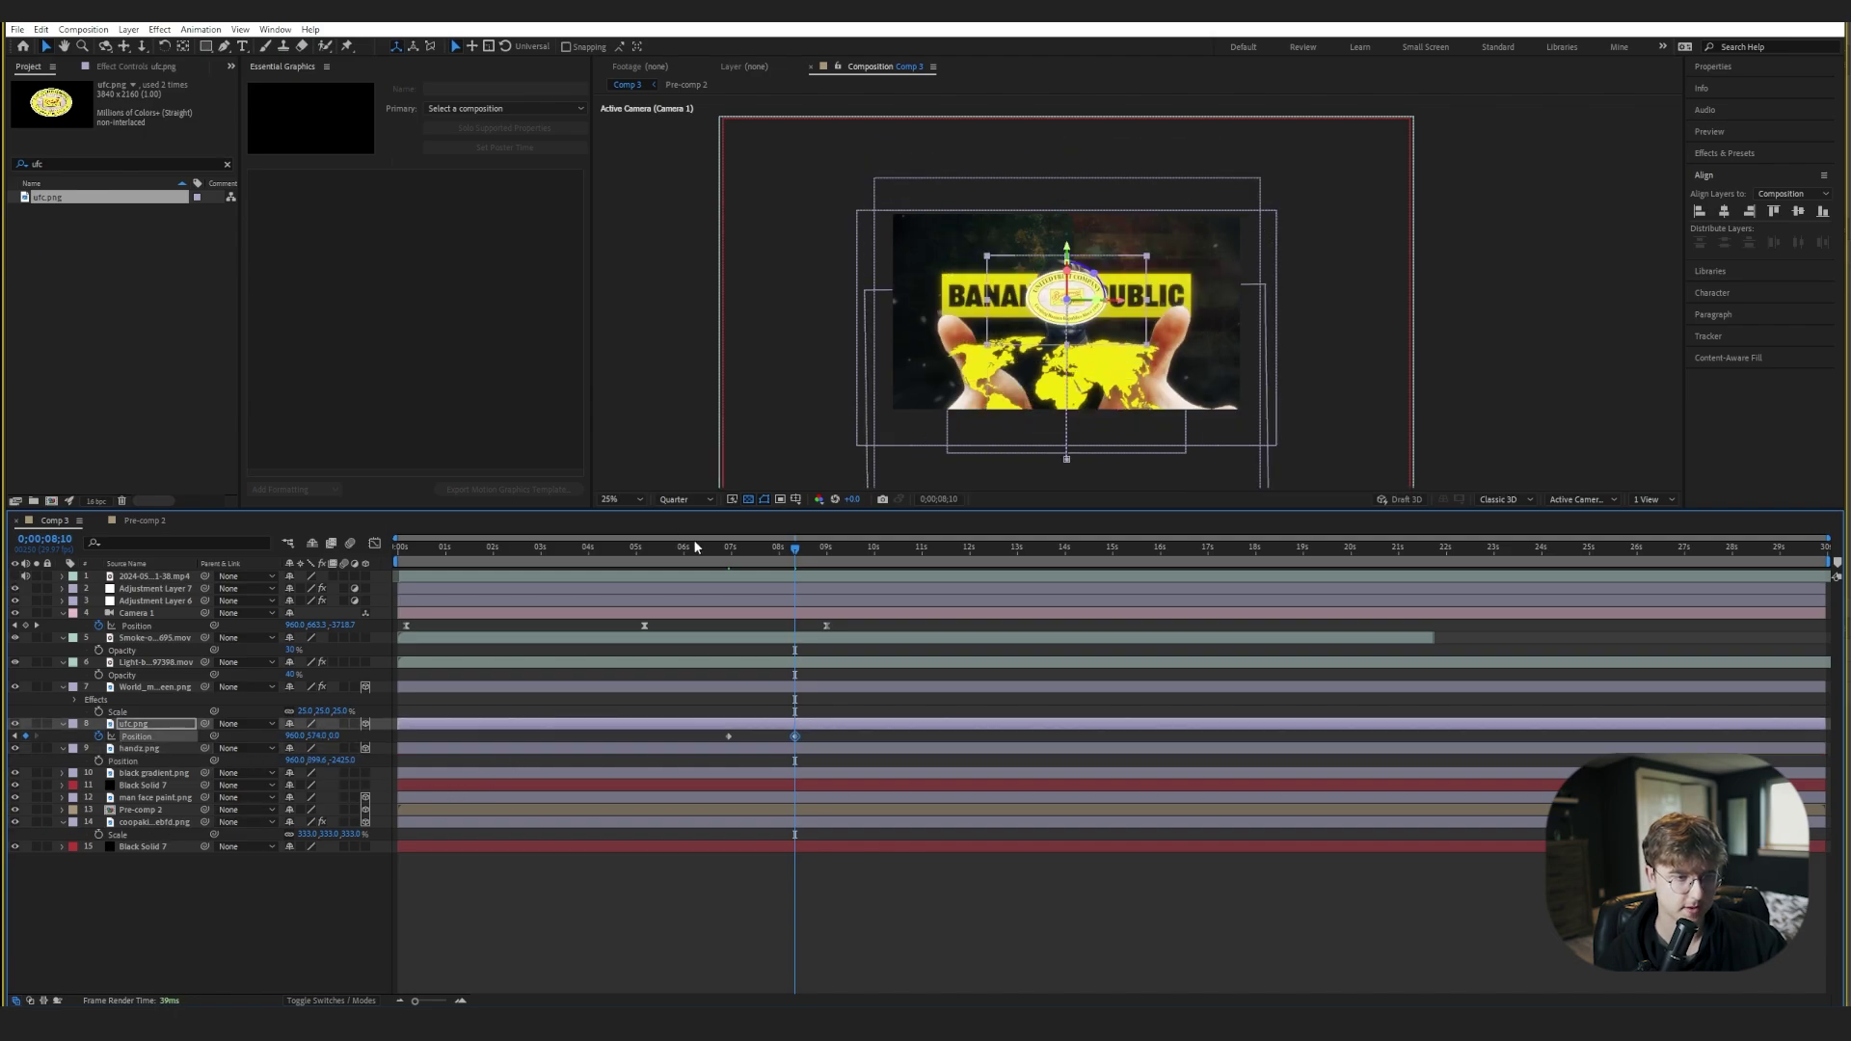
# - Set the camera's Z position to about -3593.7 at both the 0;00;05;05 and 0;00;09;00 keyframes
pyautogui.moveTo(692, 546); pyautogui.dragTo(828, 567)
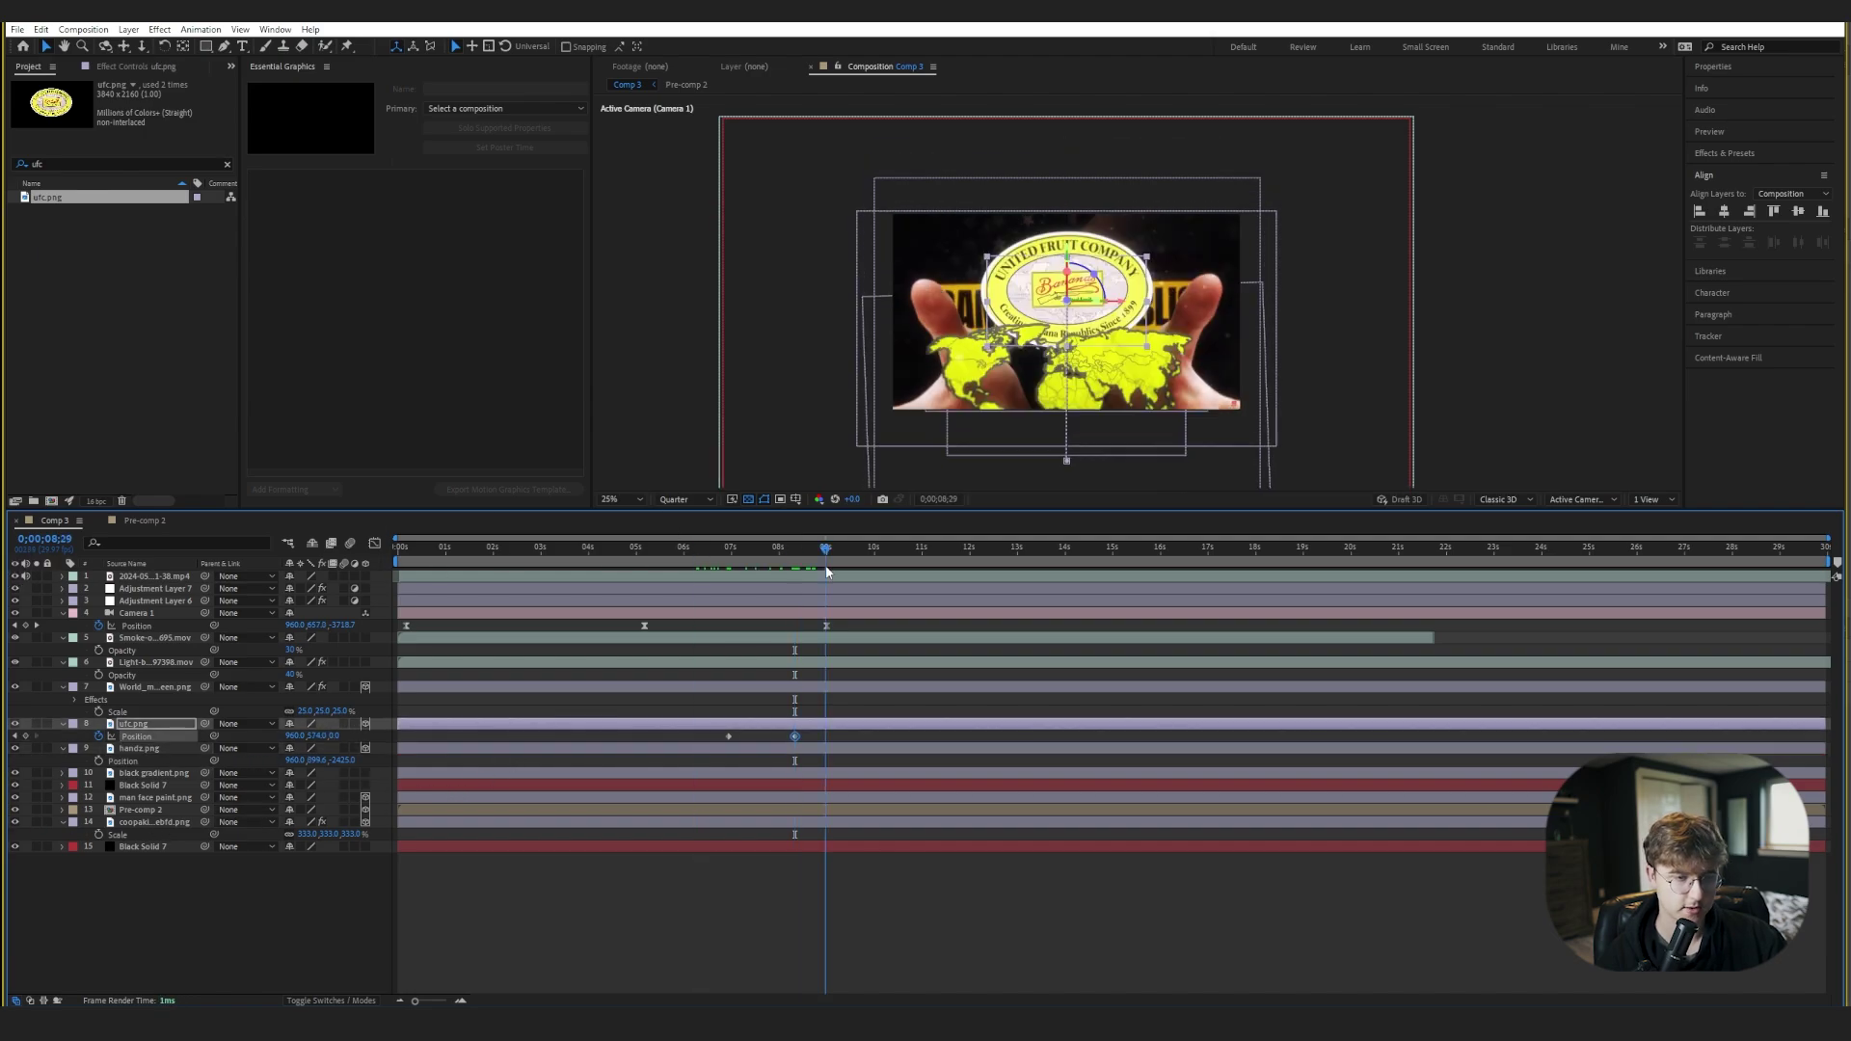
pyautogui.click(14, 625)
pyautogui.moveTo(321, 625); pyautogui.dragTo(427, 610)
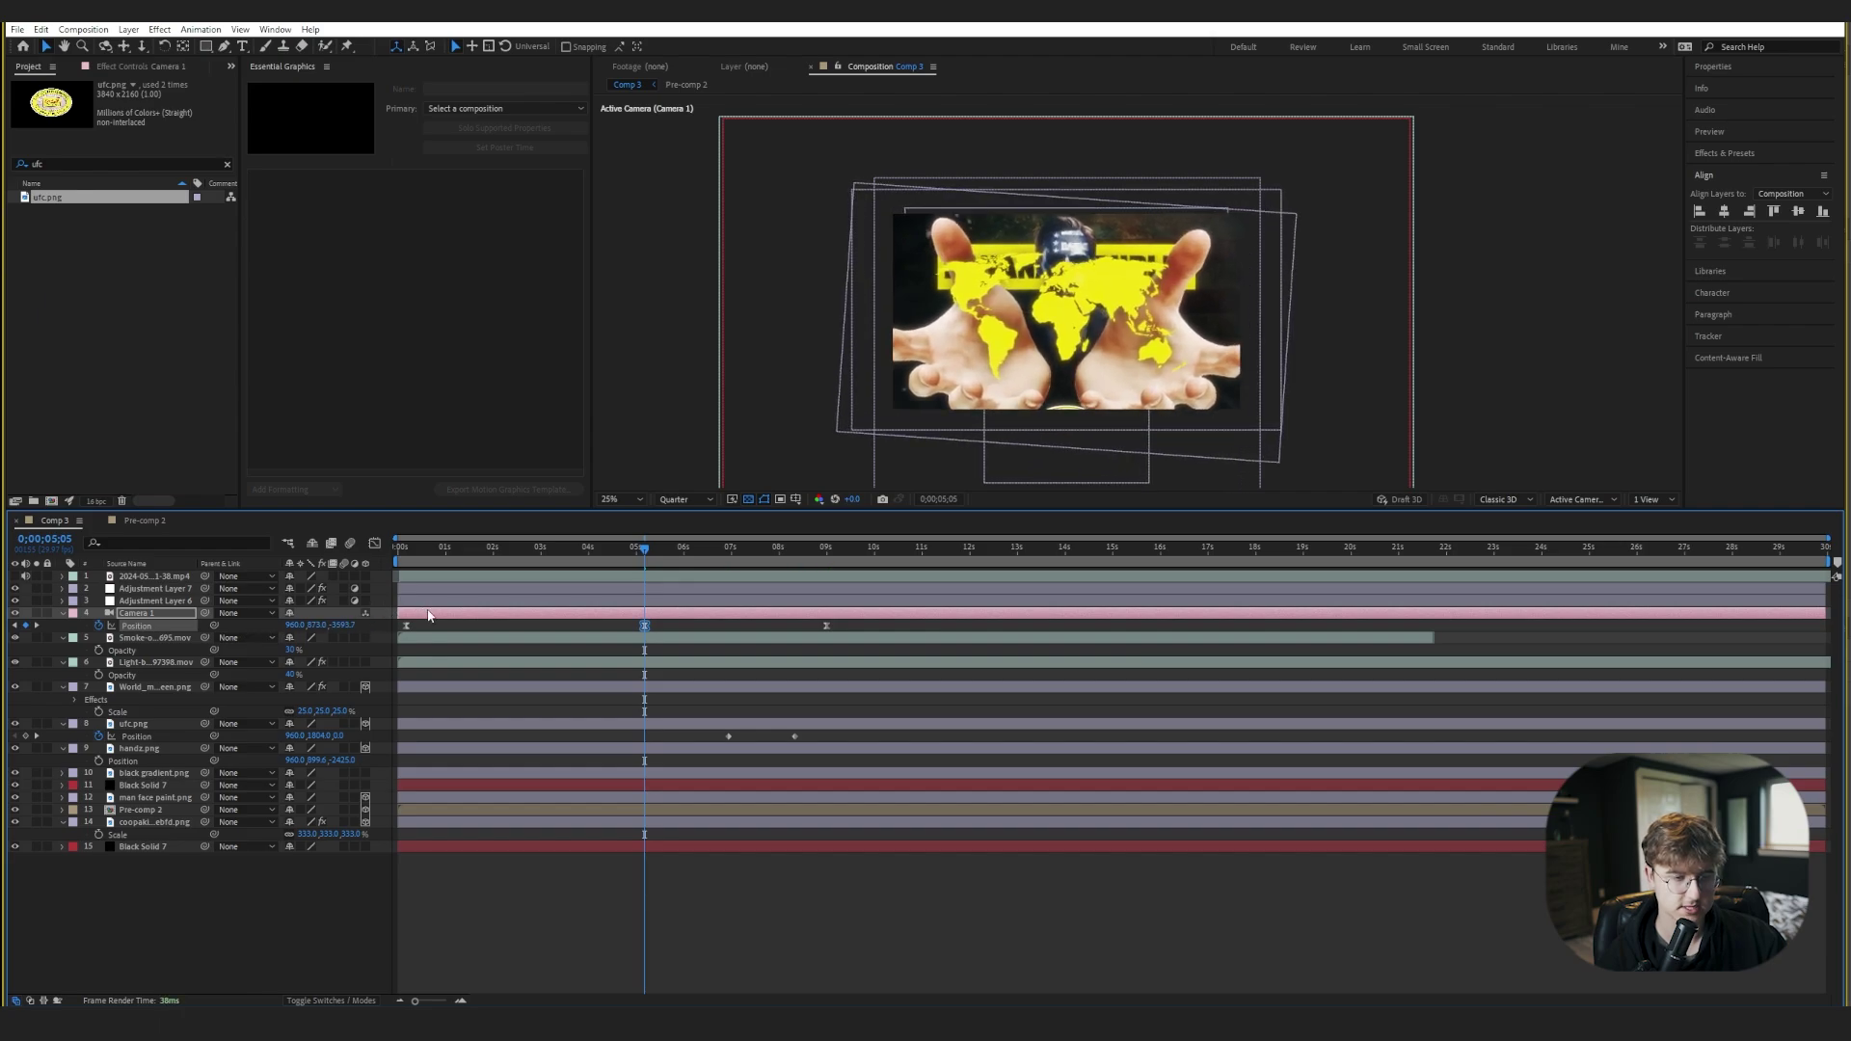
pyautogui.moveTo(647, 559); pyautogui.dragTo(825, 550)
pyautogui.click(342, 626)
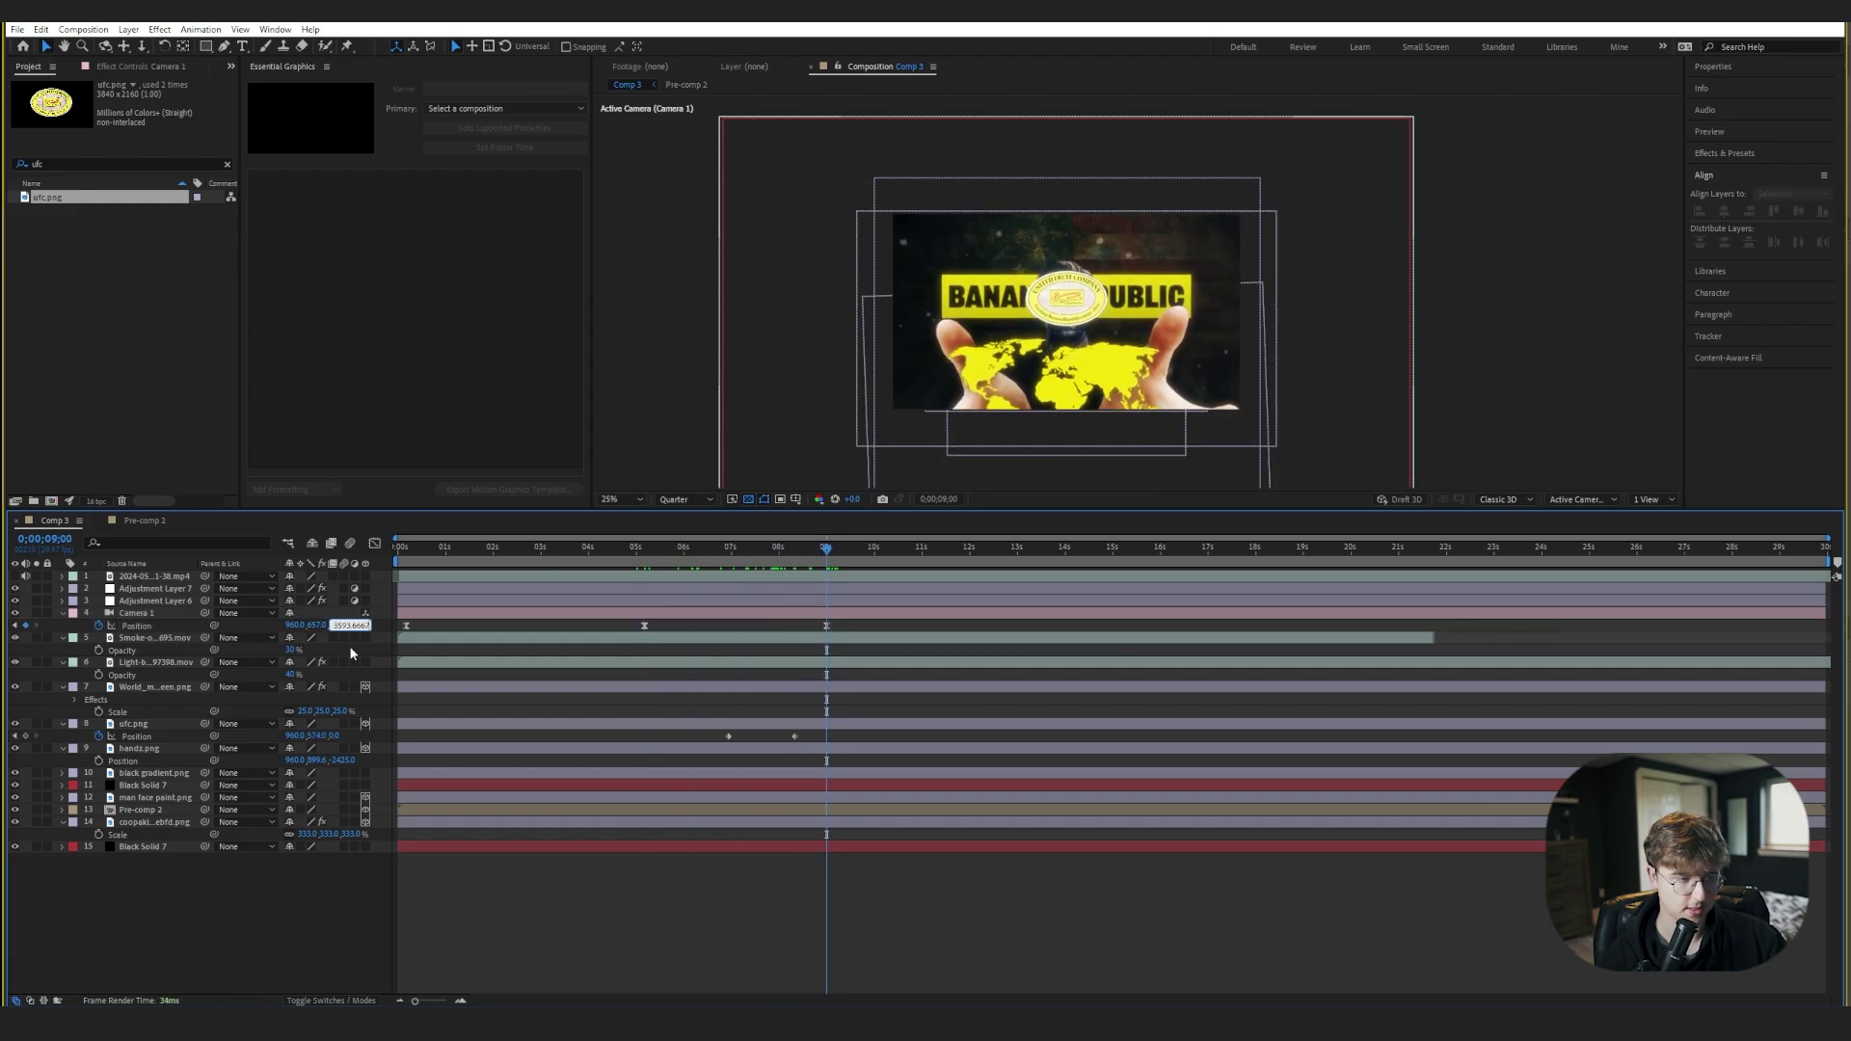
pyautogui.write('-3593.7')
pyautogui.press('Return')
# - Scale the ufc.png logo up to 61%, matching its size against the reference video
pyautogui.moveTo(729, 559); pyautogui.dragTo(800, 565)
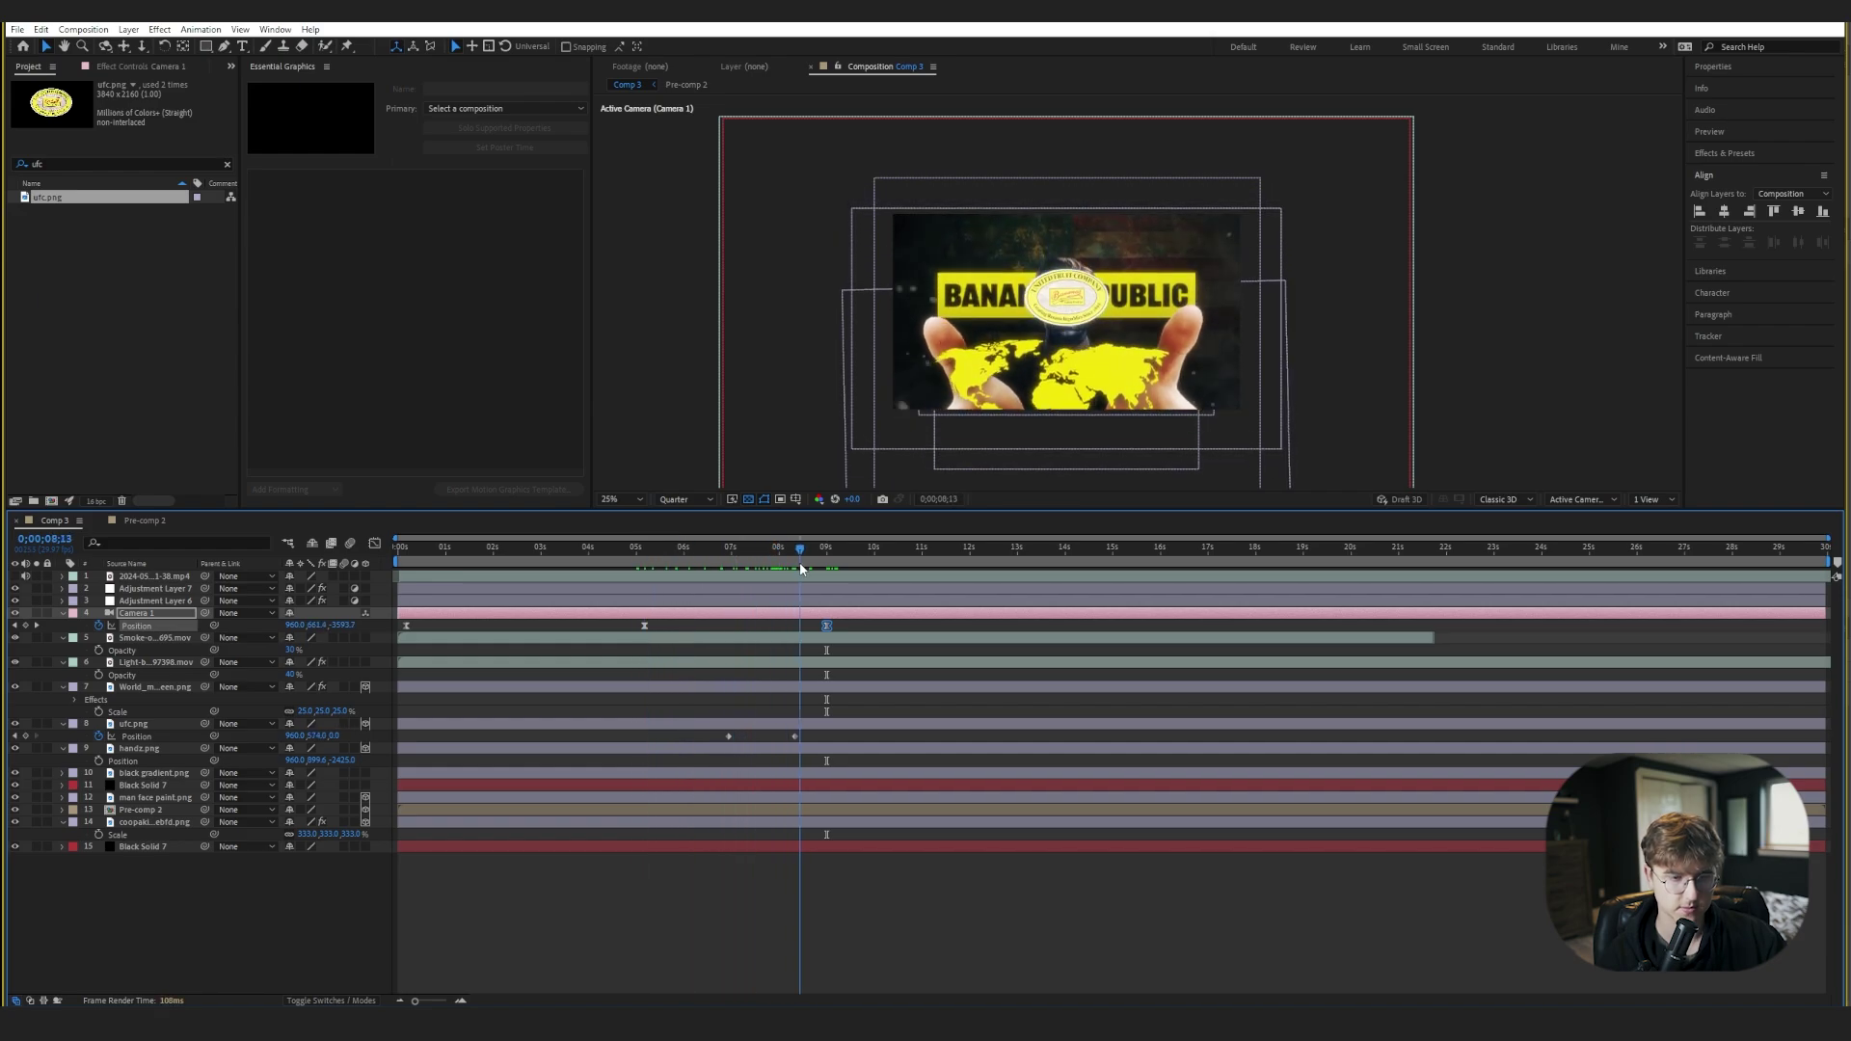
pyautogui.click(453, 724)
pyautogui.press('s')
pyautogui.moveTo(338, 736); pyautogui.dragTo(357, 738)
pyautogui.click(15, 577)
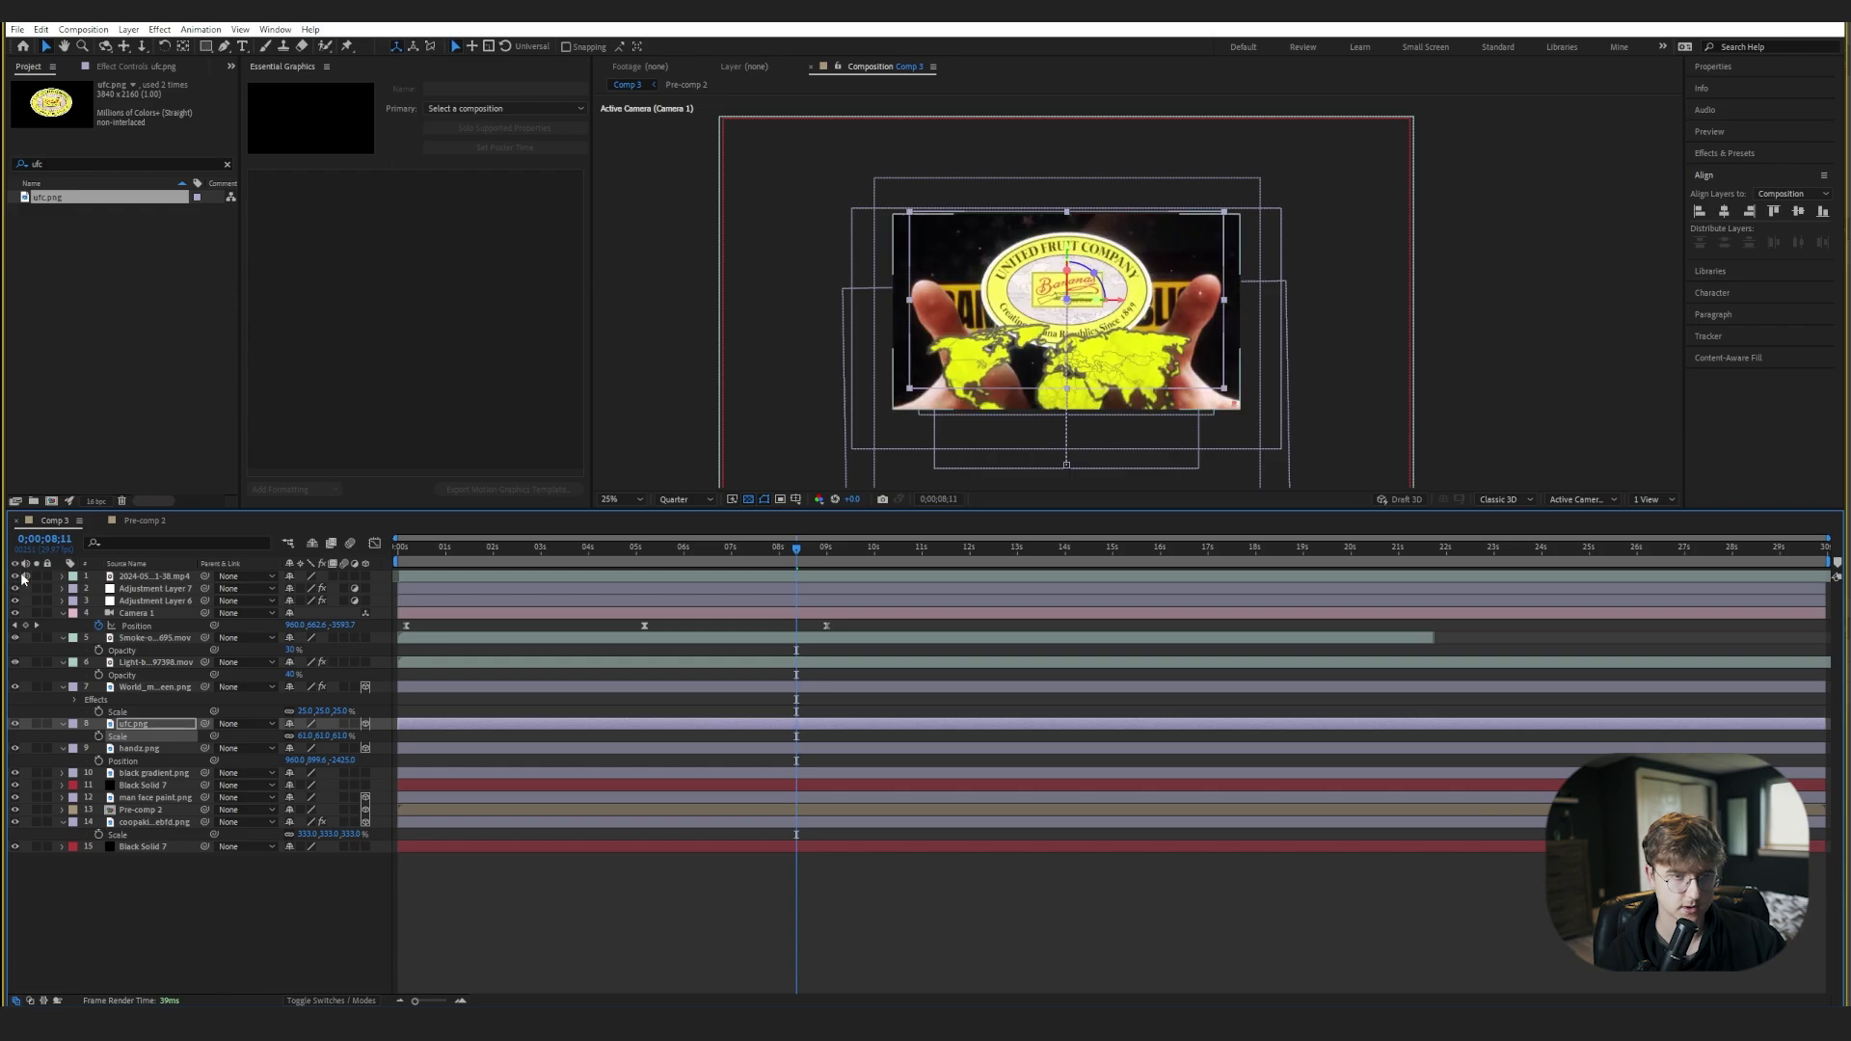
pyautogui.moveTo(738, 547); pyautogui.dragTo(847, 546)
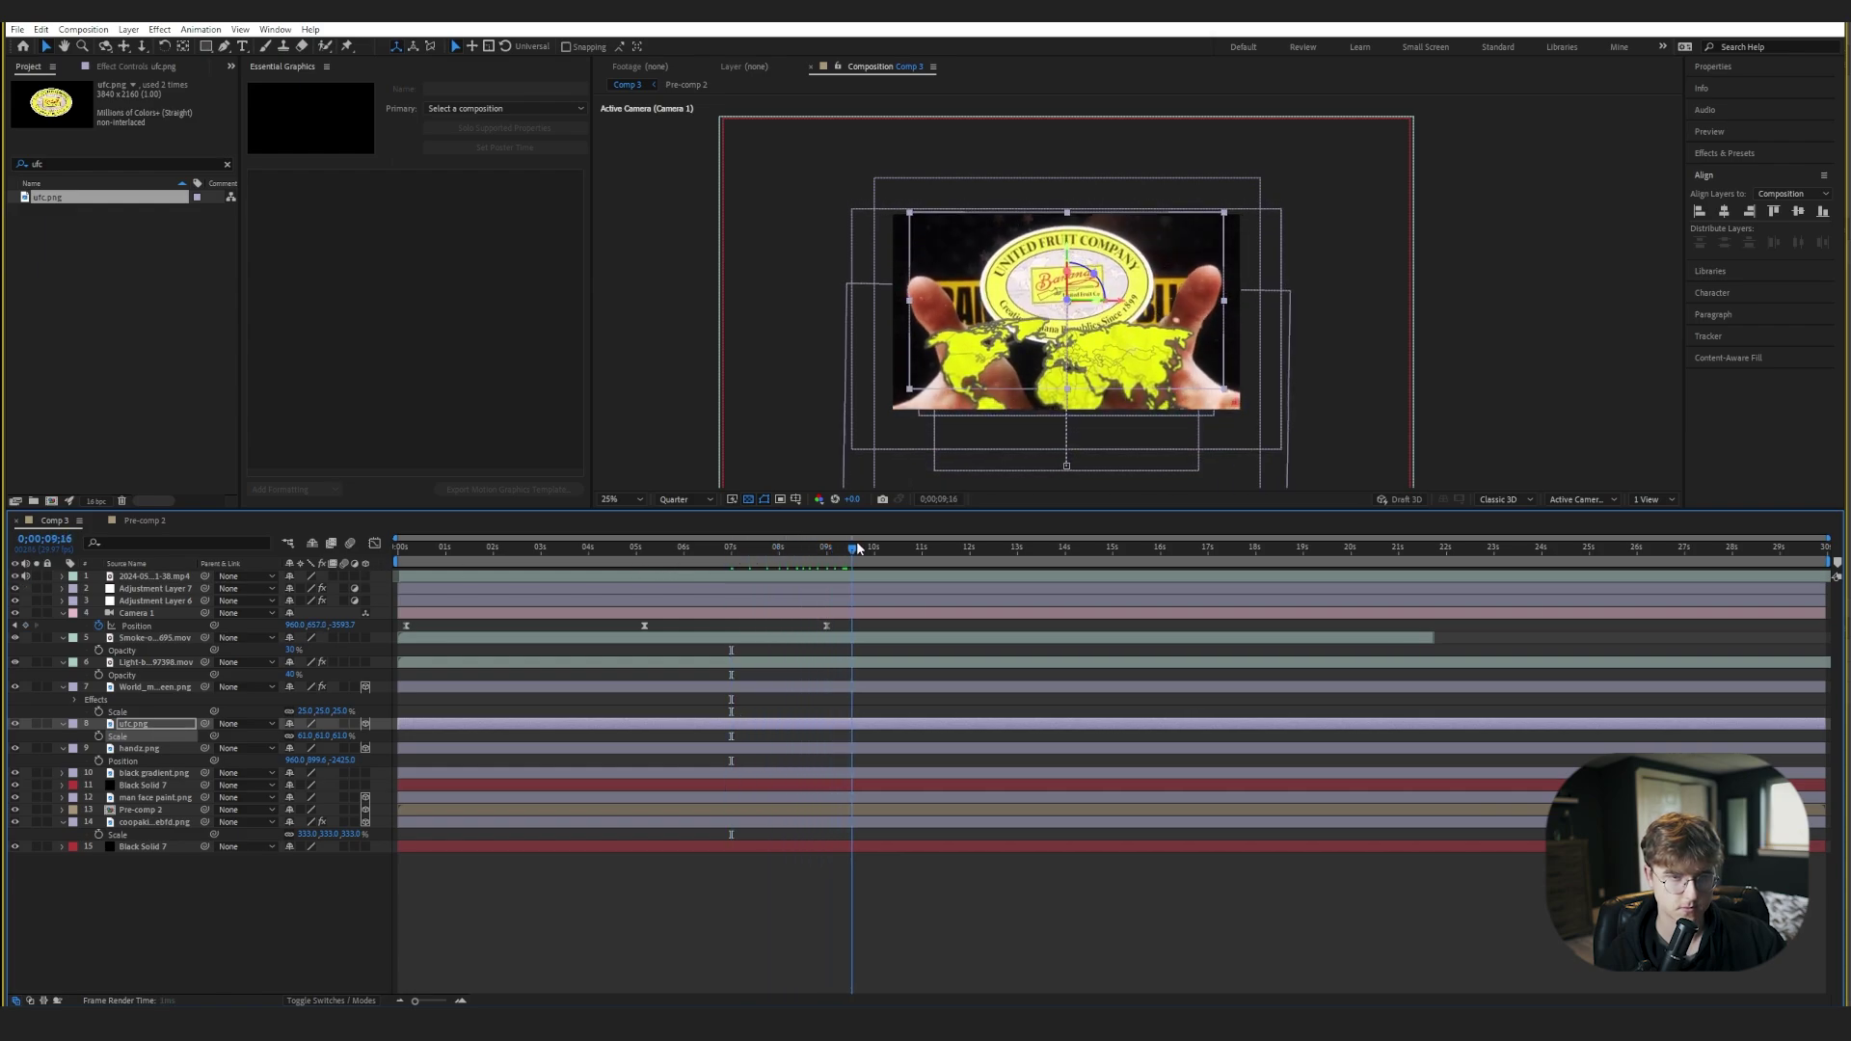
pyautogui.click(15, 577)
# - Lower the logo's starting position keyframe at 0;00;06;28 to a Y value of about 2059 so that it starts out of frame
pyautogui.moveTo(733, 558); pyautogui.dragTo(651, 571)
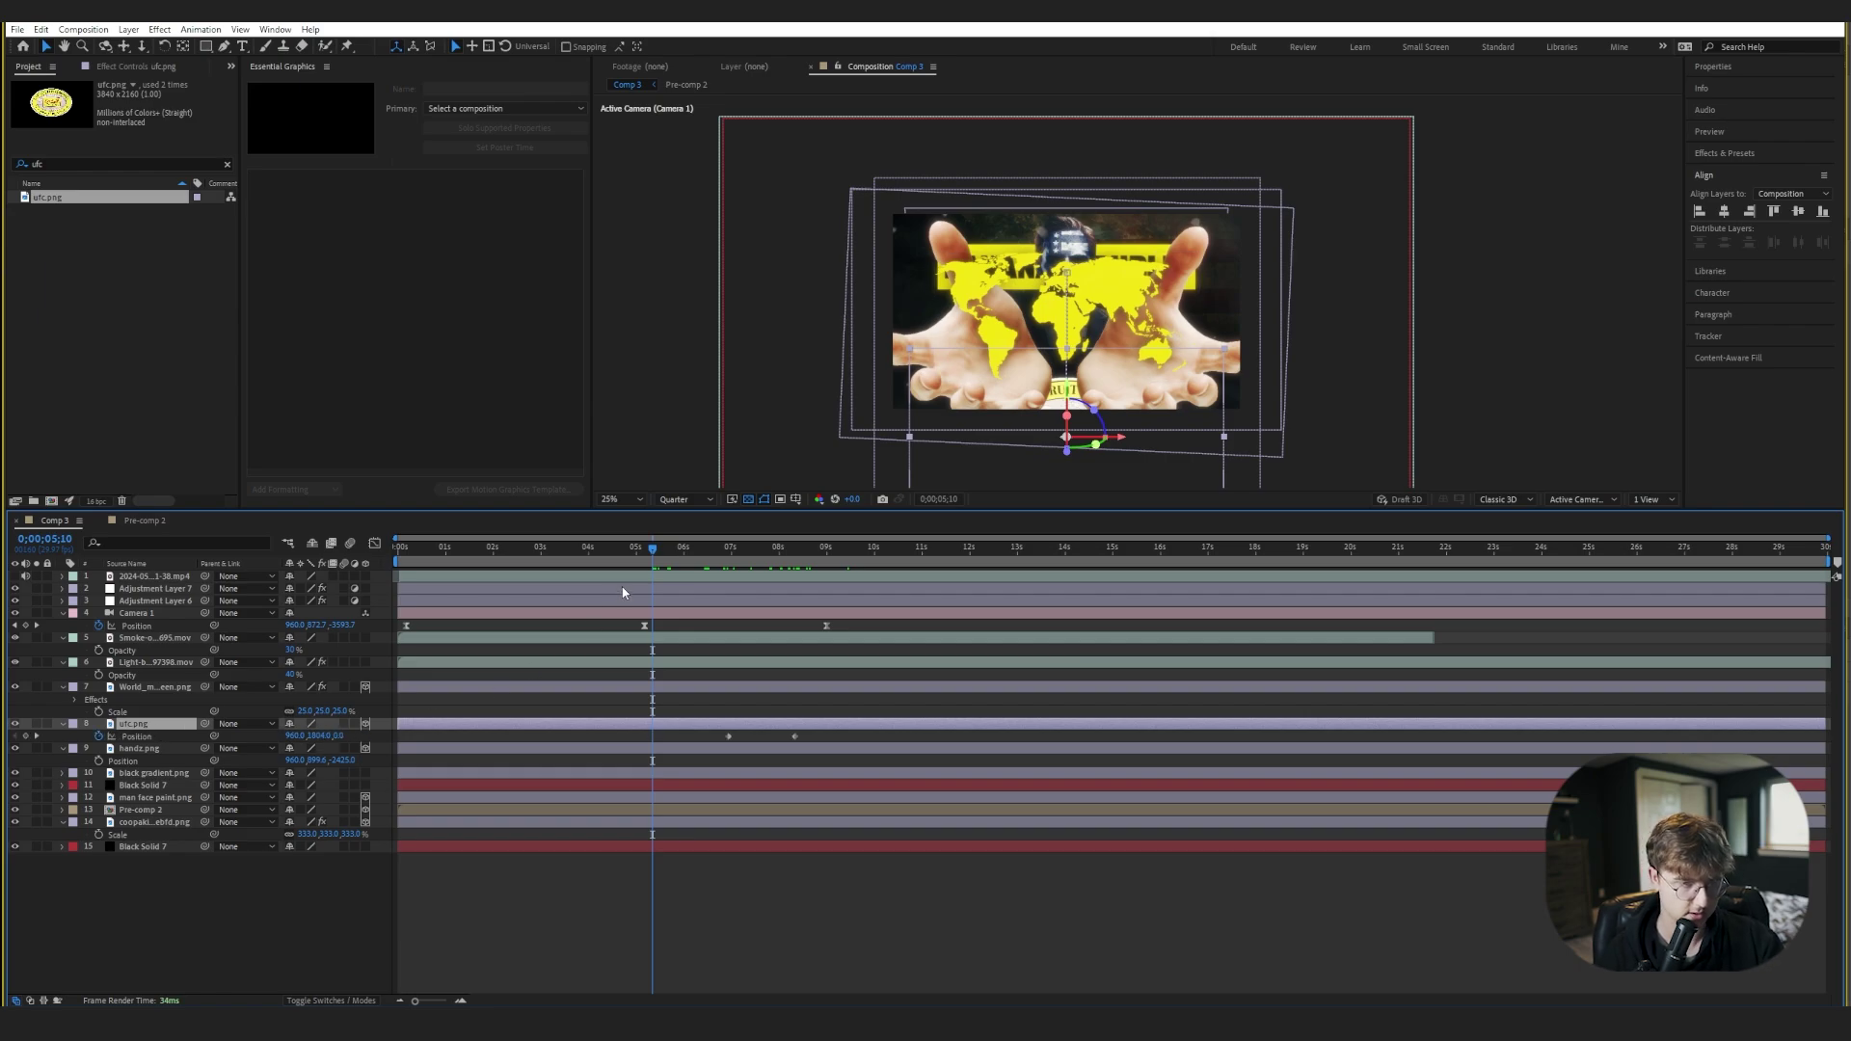
pyautogui.click(729, 549)
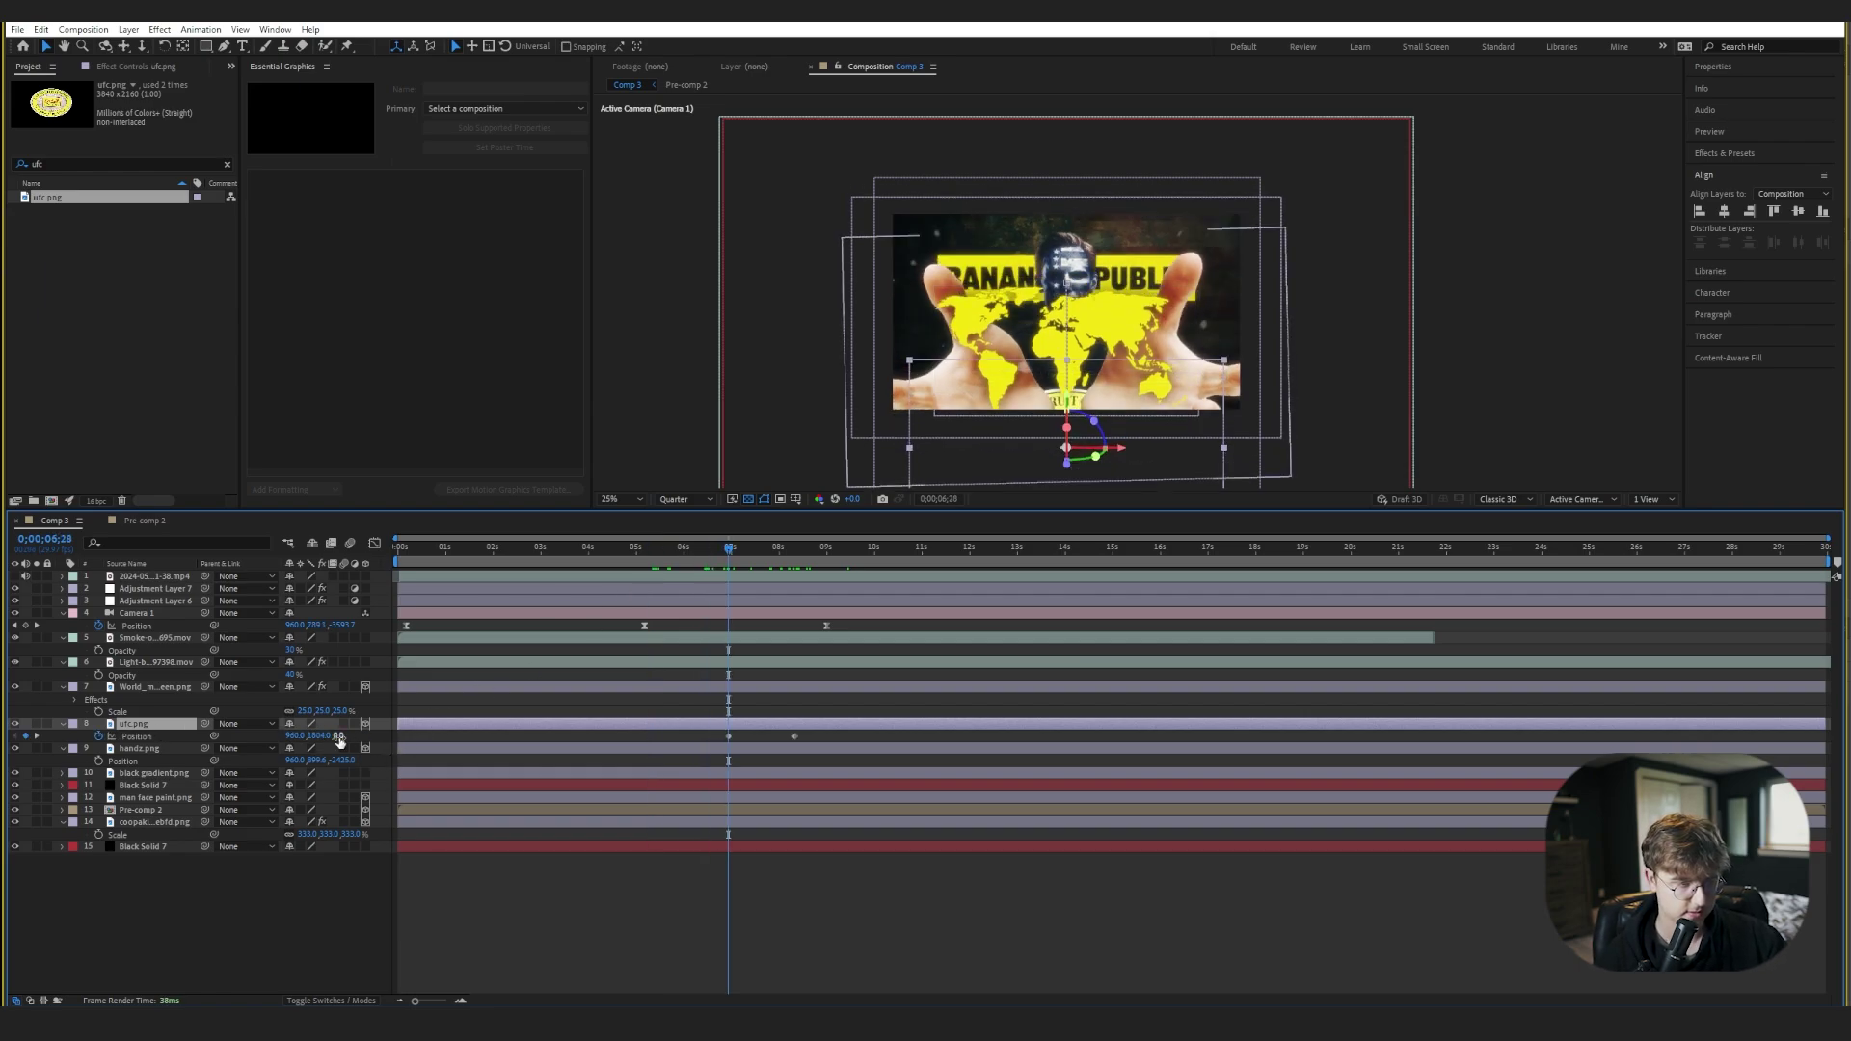
pyautogui.moveTo(320, 736); pyautogui.dragTo(490, 737)
pyautogui.moveTo(729, 552)
pyautogui.mouseDown()
pyautogui.moveTo(704, 571)
pyautogui.moveTo(830, 569)
pyautogui.moveTo(731, 561)
pyautogui.mouseUp()
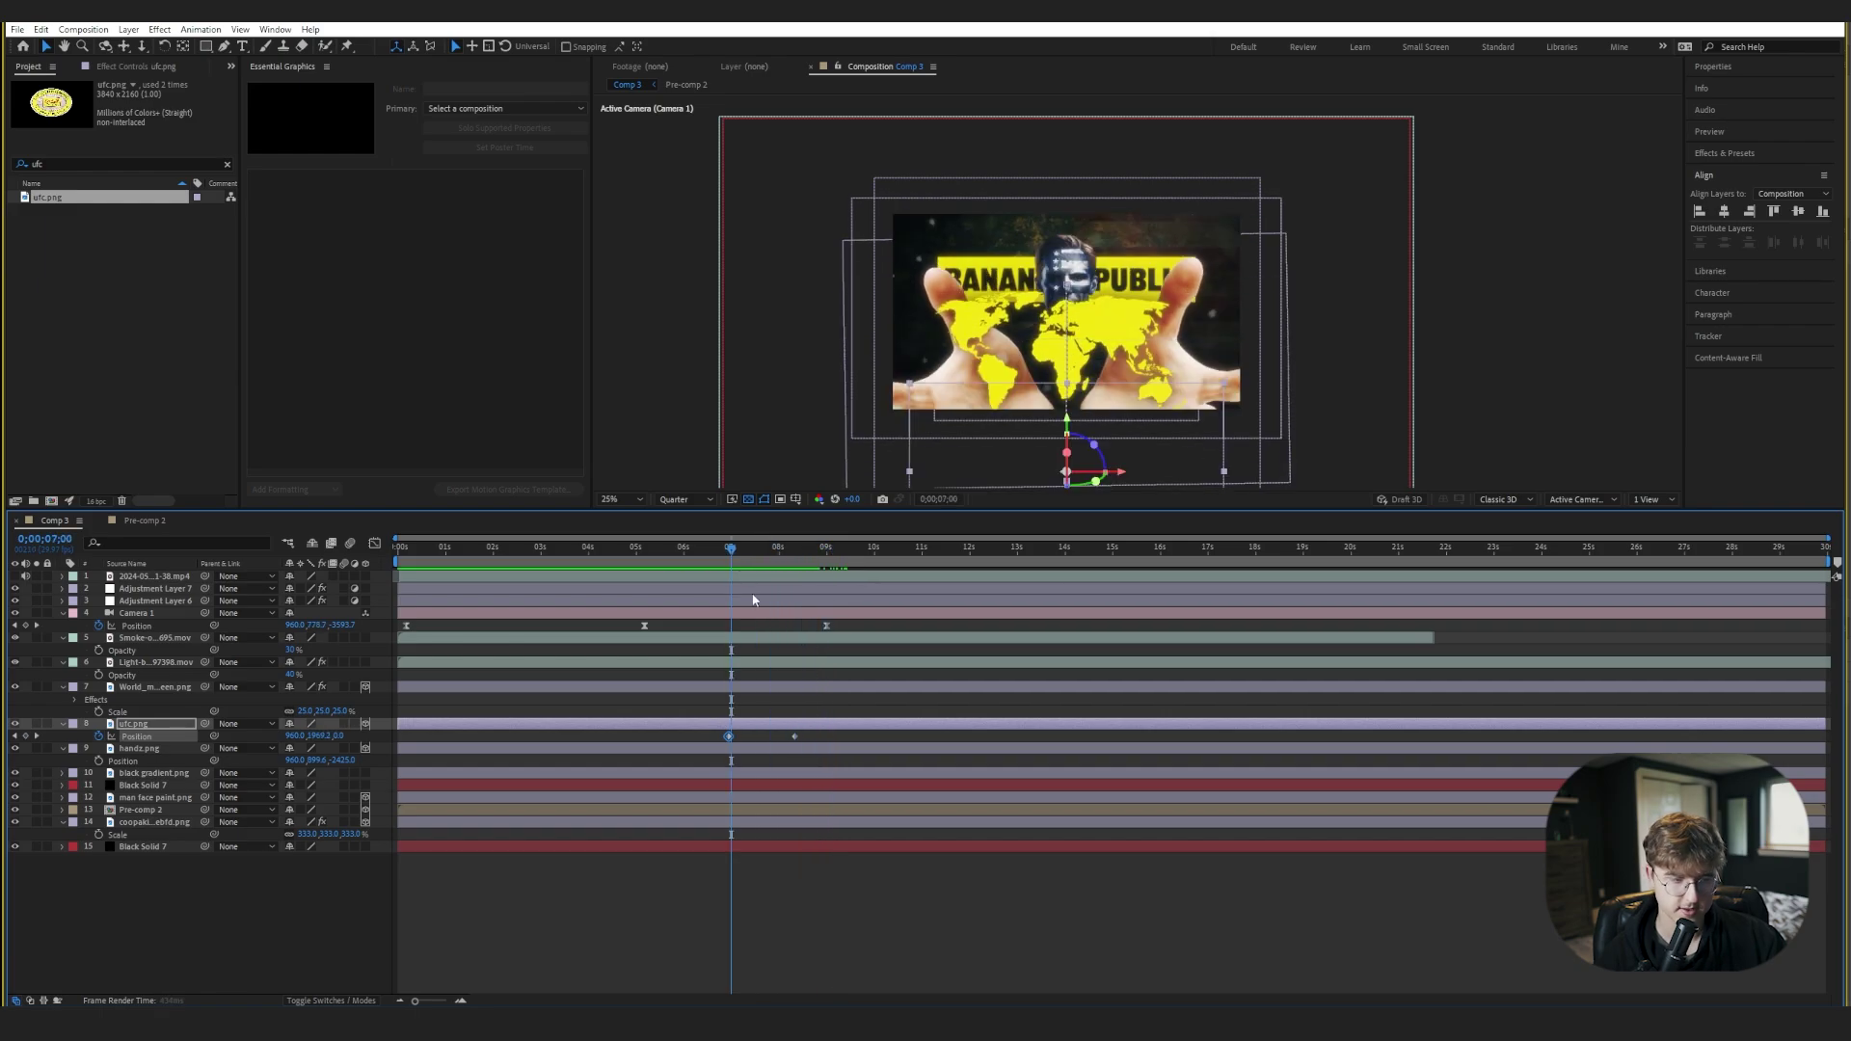
# - Move the logo's second position keyframe earlier to about 0;00;07;22 and preview the faster rise
pyautogui.moveTo(795, 737); pyautogui.dragTo(771, 737)
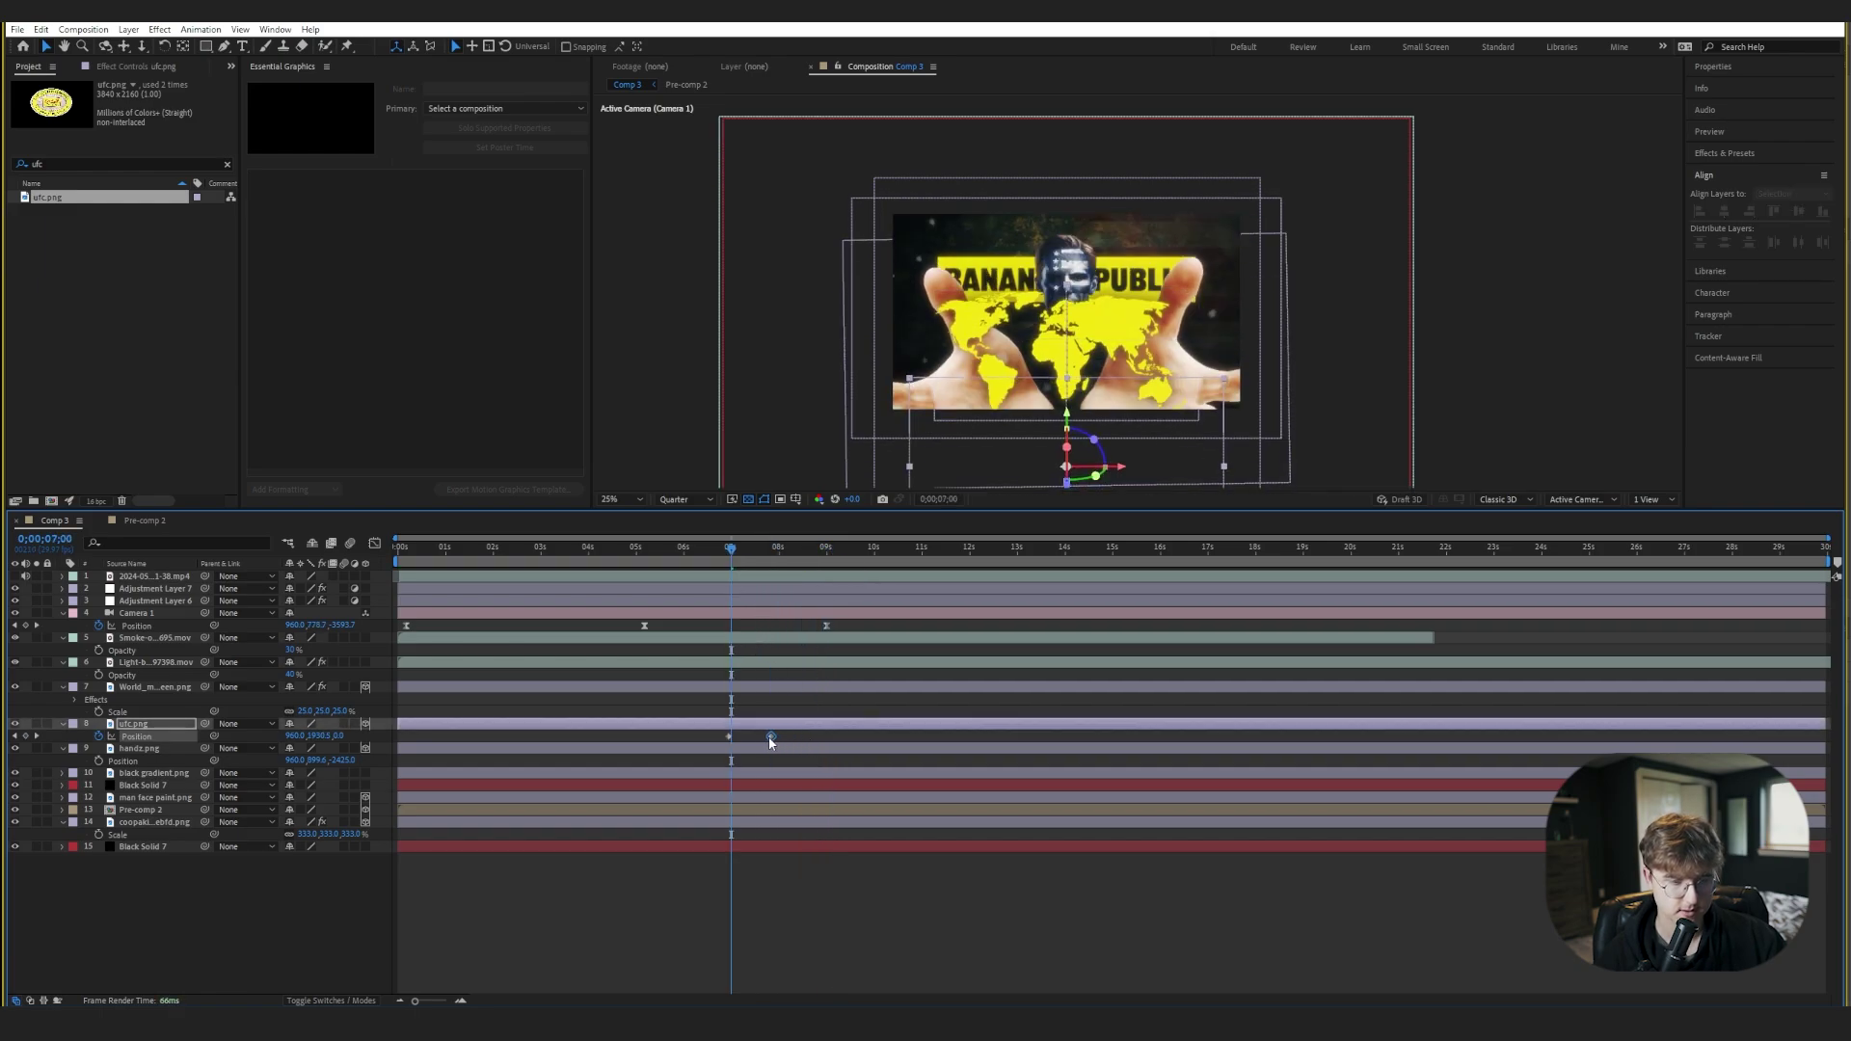
pyautogui.moveTo(733, 550)
pyautogui.mouseDown()
pyautogui.moveTo(768, 551)
pyautogui.moveTo(729, 552)
pyautogui.mouseUp()
pyautogui.press('space')
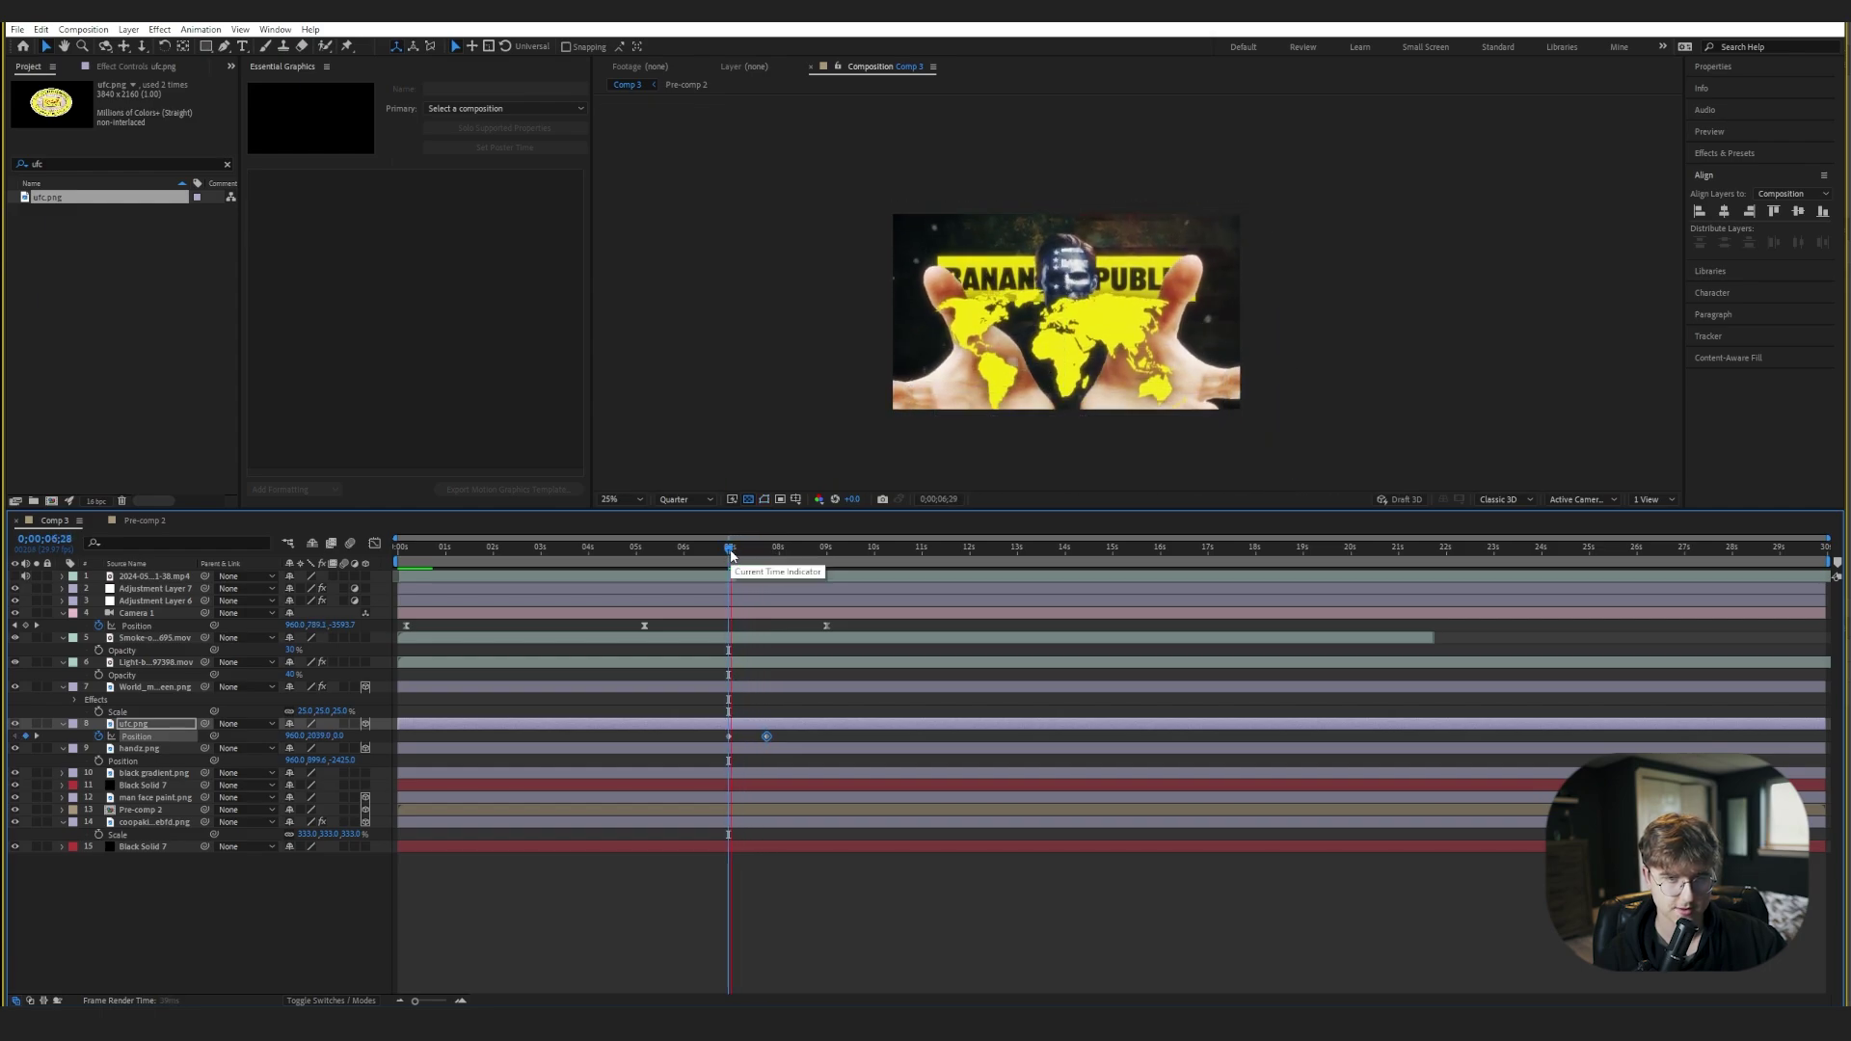
pyautogui.click(731, 549)
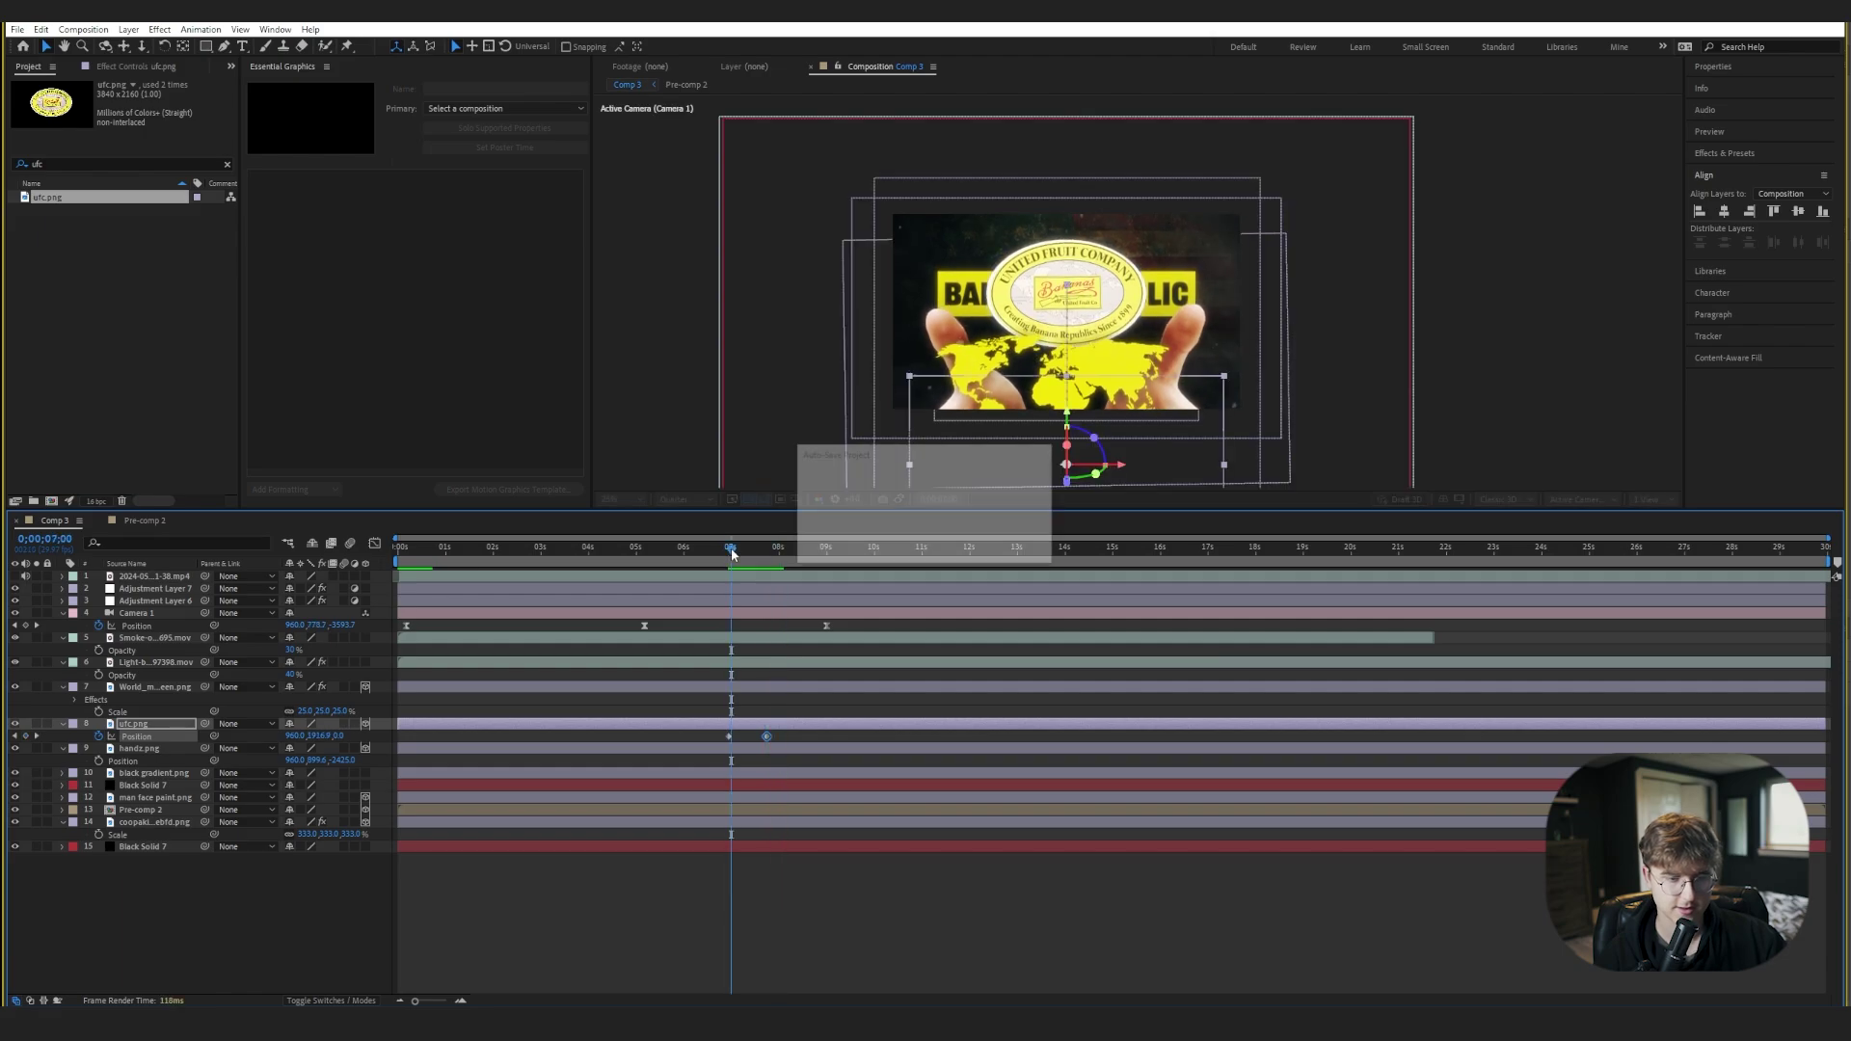
pyautogui.press('space')
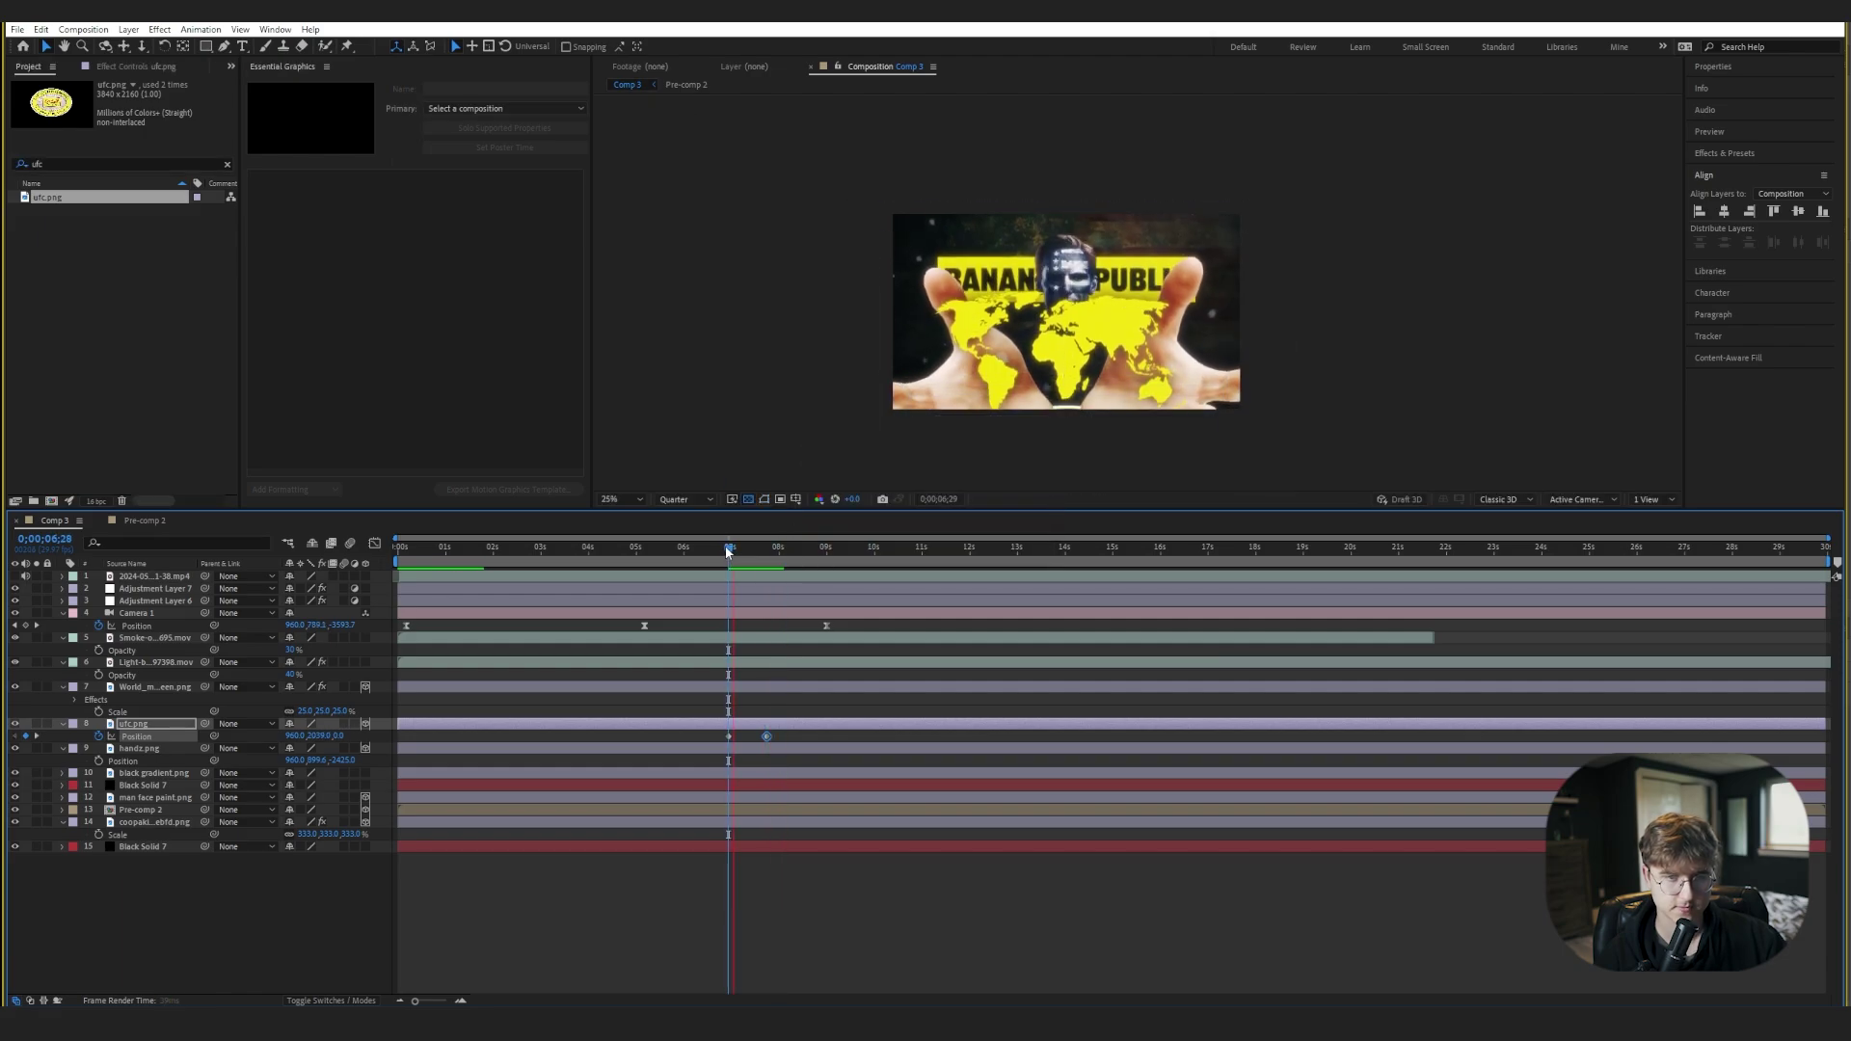
pyautogui.press('space')
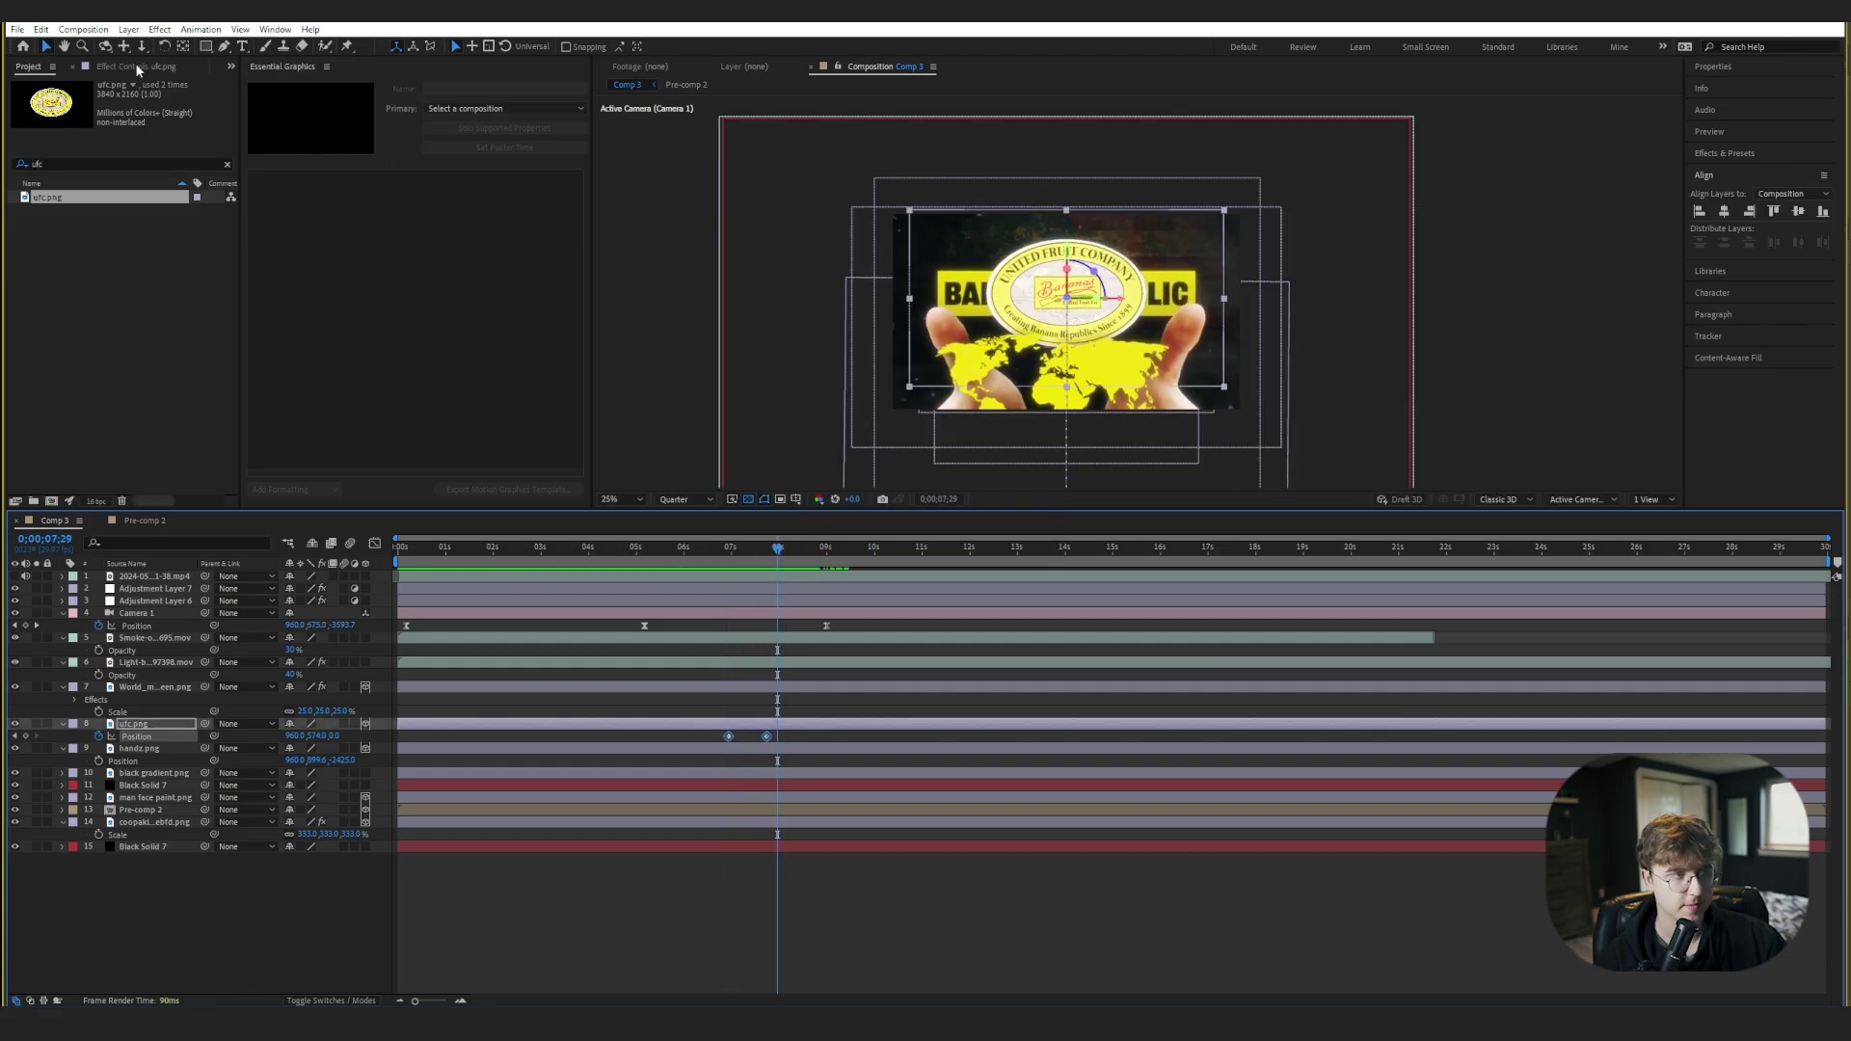
# - Apply the Flow easing curve 0.66, 0.00, 0.34, 1.00 to both ufc.png position keyframes
pyautogui.click(135, 63)
pyautogui.click(230, 66)
pyautogui.click(285, 132)
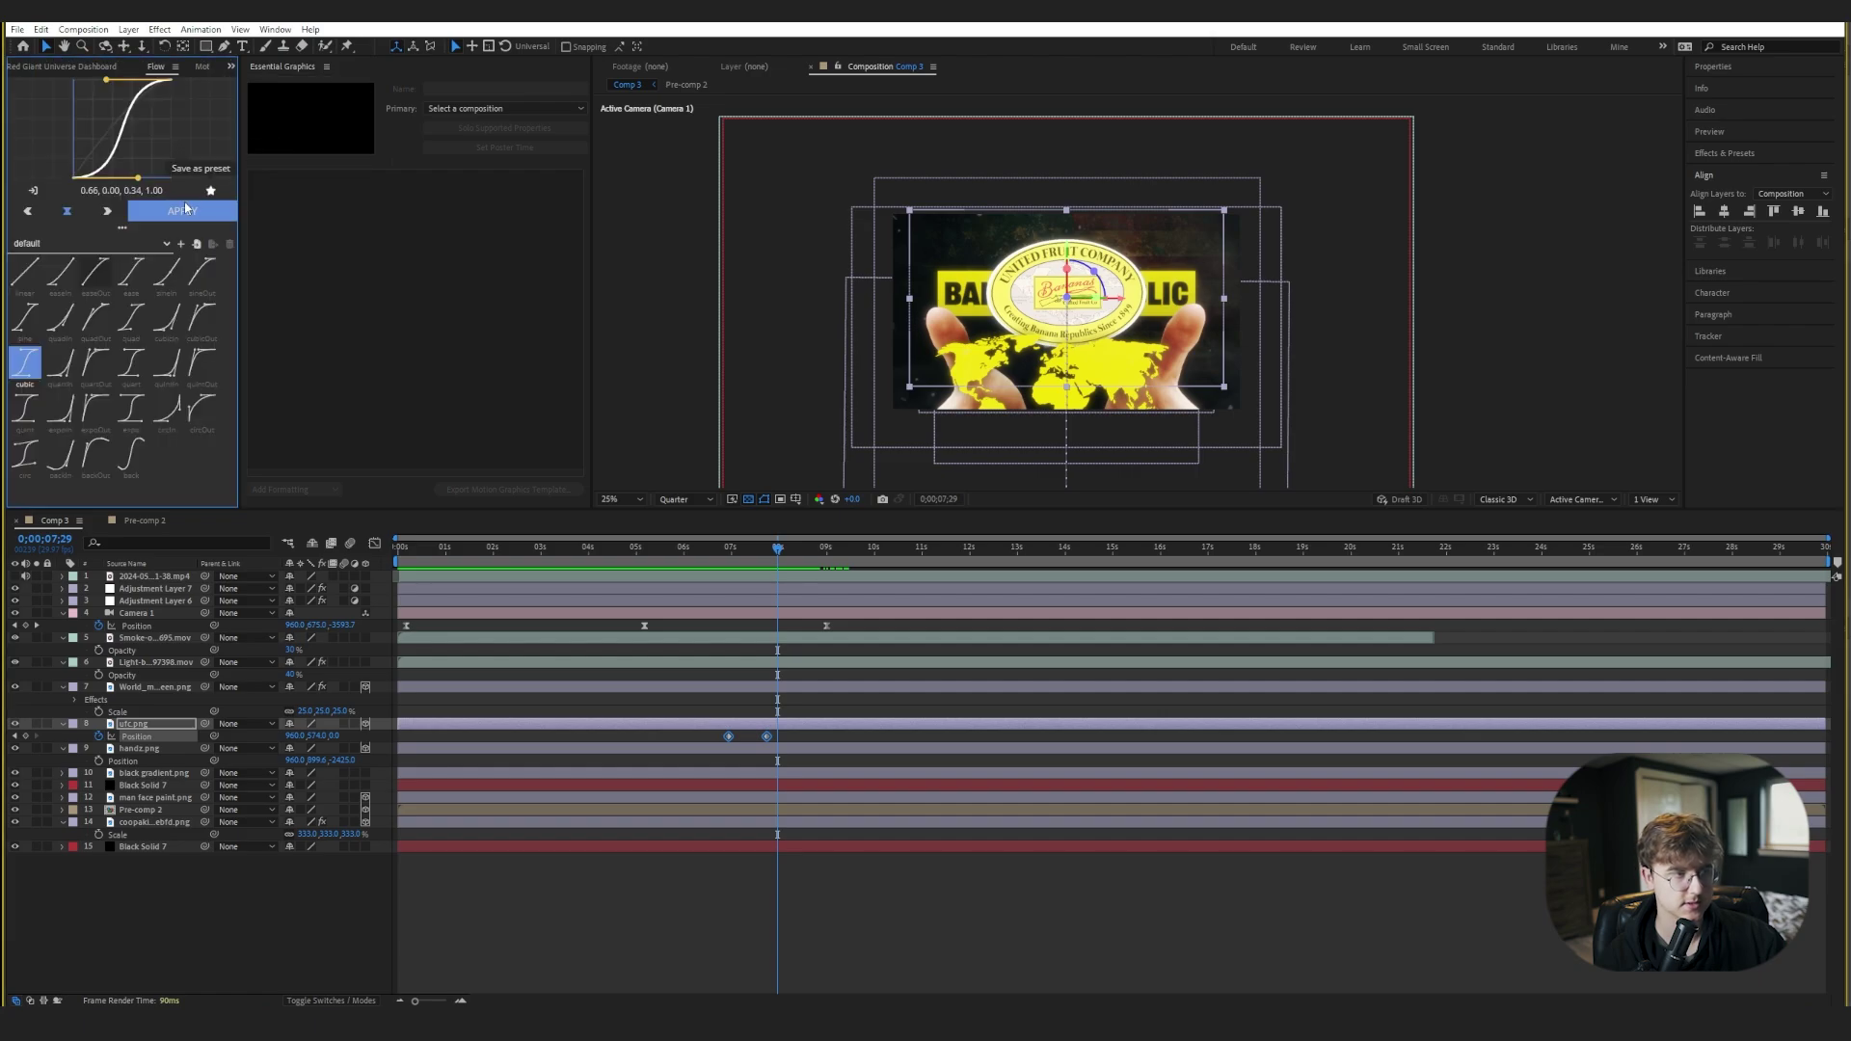
pyautogui.moveTo(765, 545)
pyautogui.mouseDown()
pyautogui.moveTo(736, 547)
pyautogui.moveTo(779, 553)
pyautogui.mouseUp()
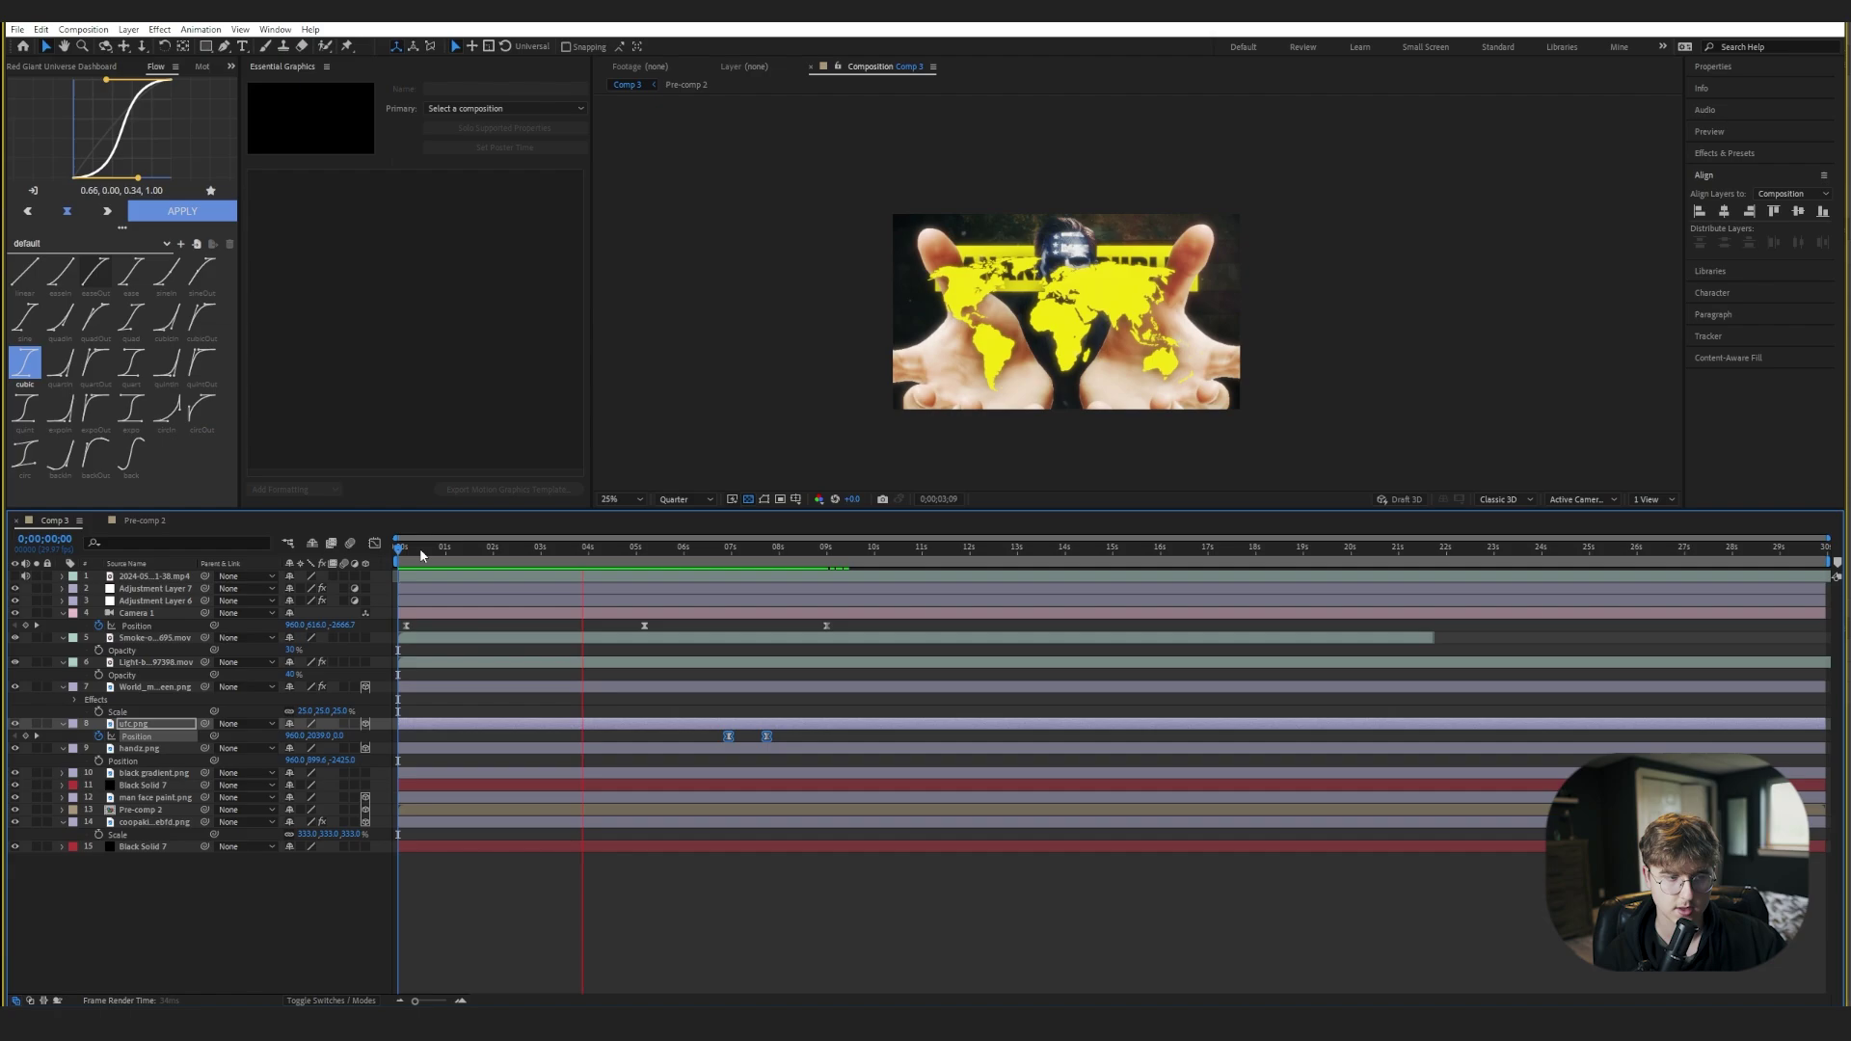
# - Play the animation from the start and check the logo's arrival around 0;00;07;22
pyautogui.press('space')
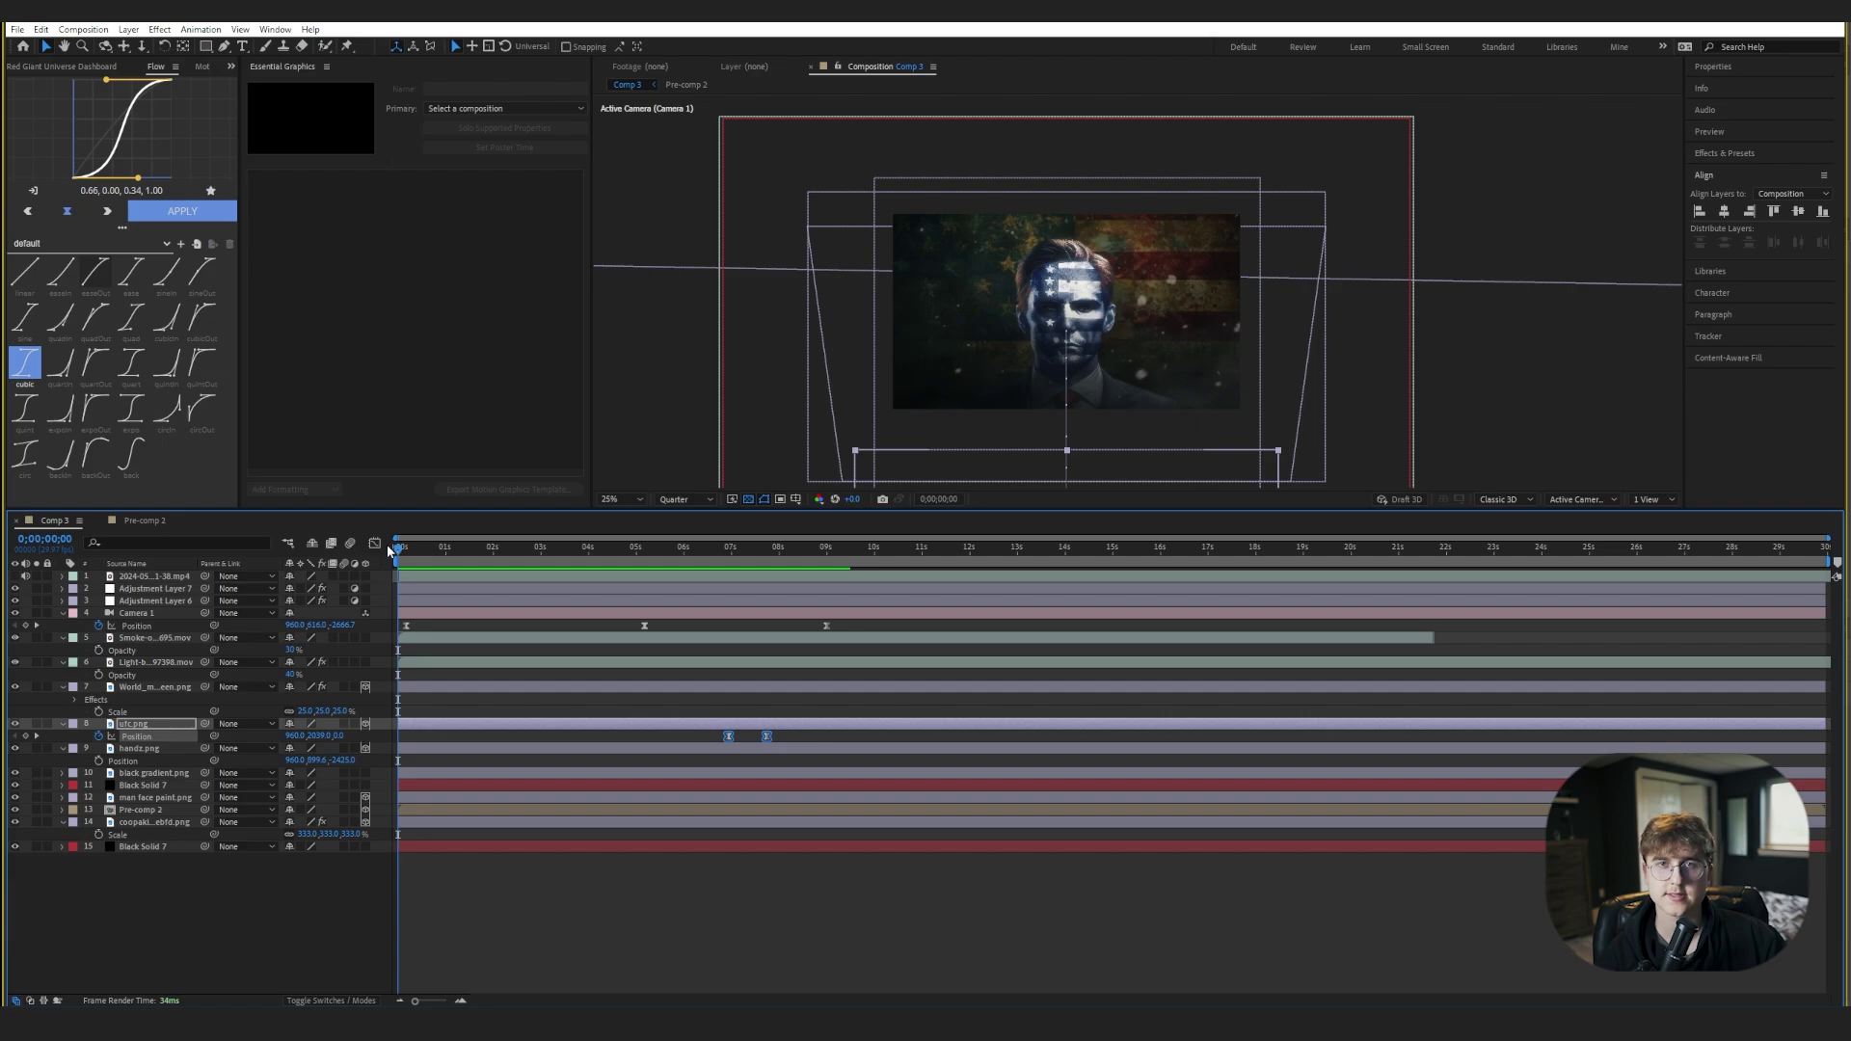
pyautogui.press('space')
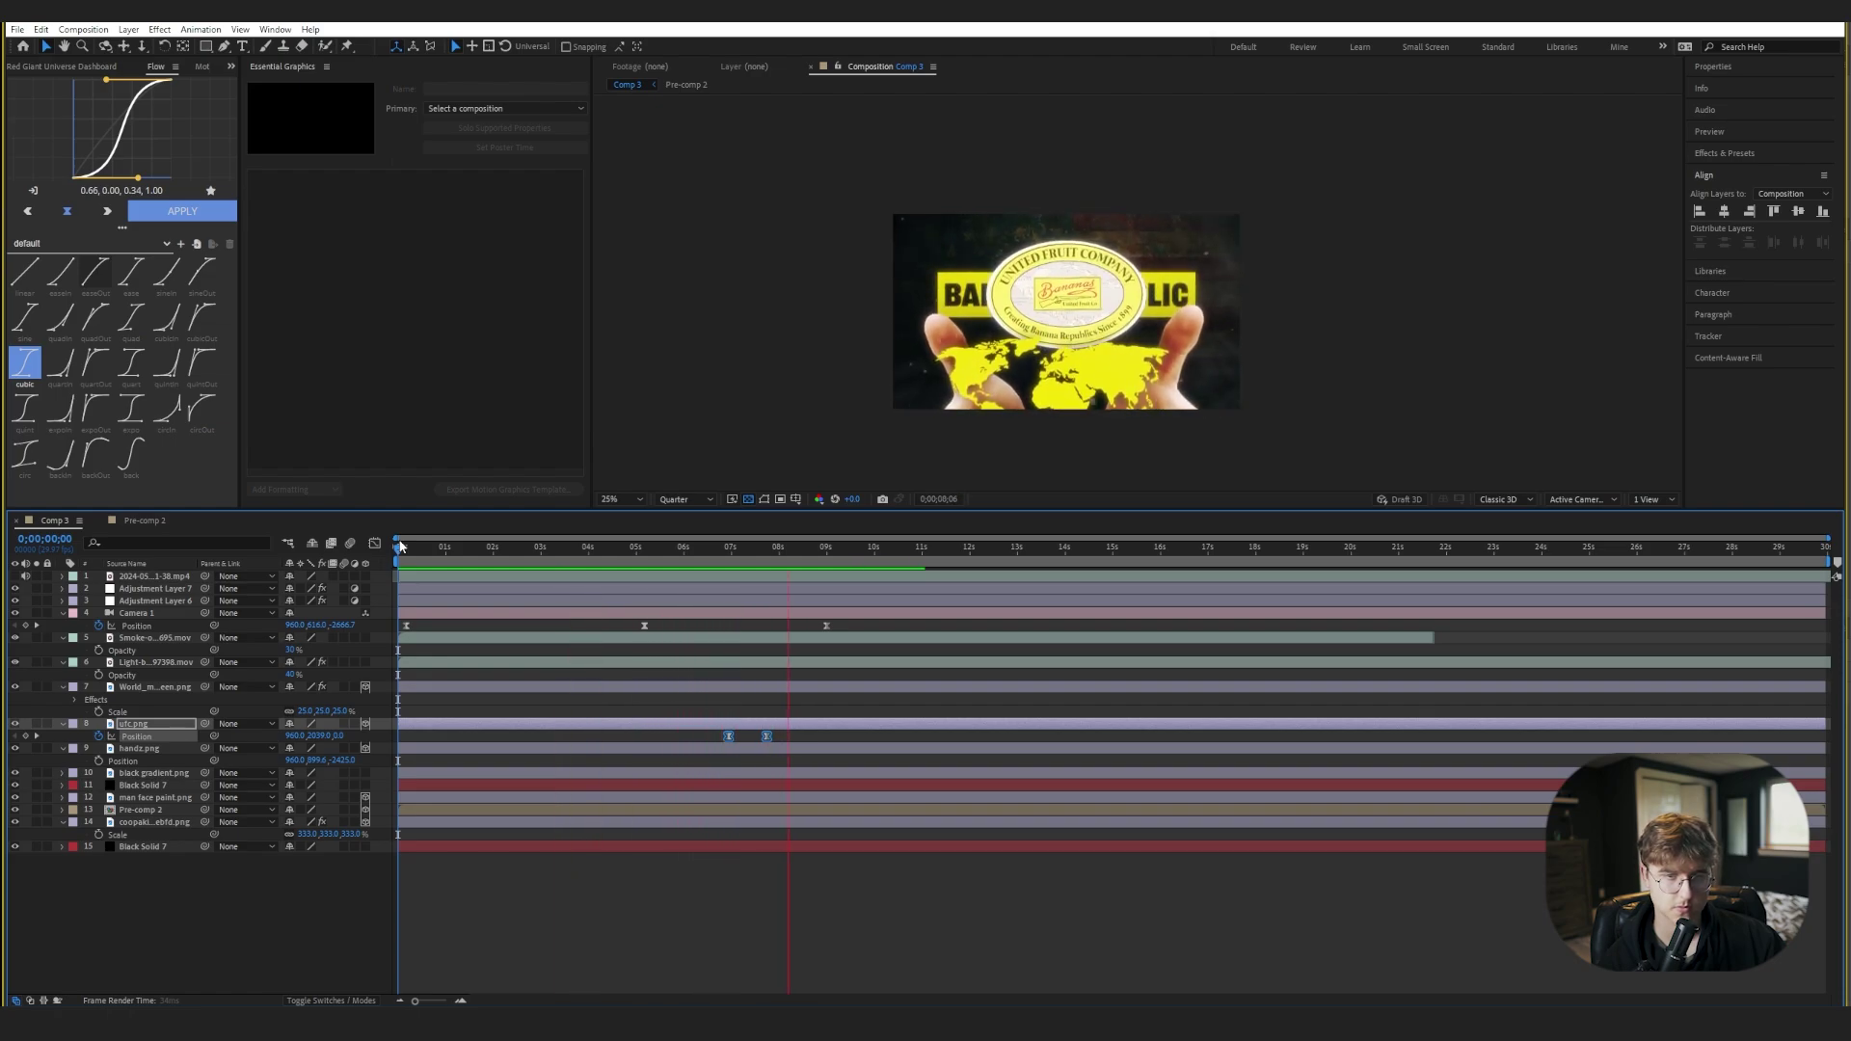
pyautogui.press('space')
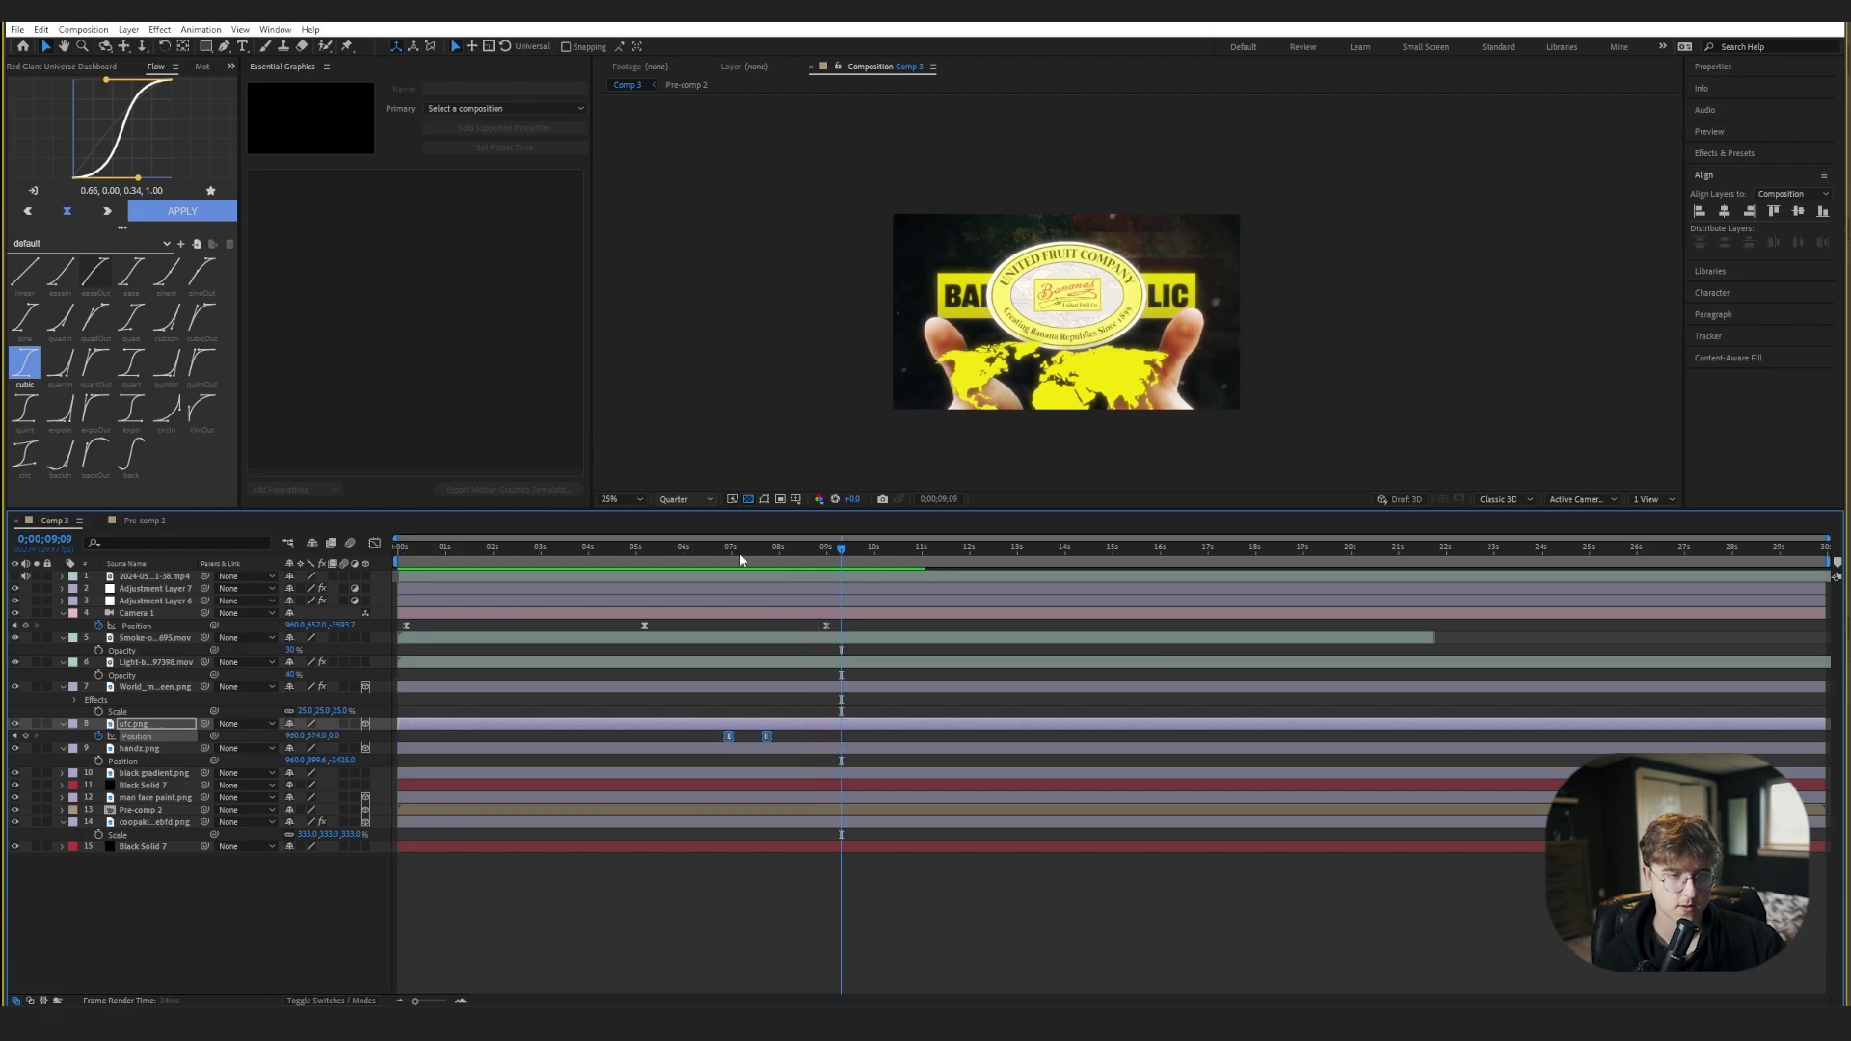
pyautogui.moveTo(759, 548)
pyautogui.mouseDown()
pyautogui.moveTo(710, 548)
pyautogui.moveTo(764, 557)
pyautogui.mouseUp()
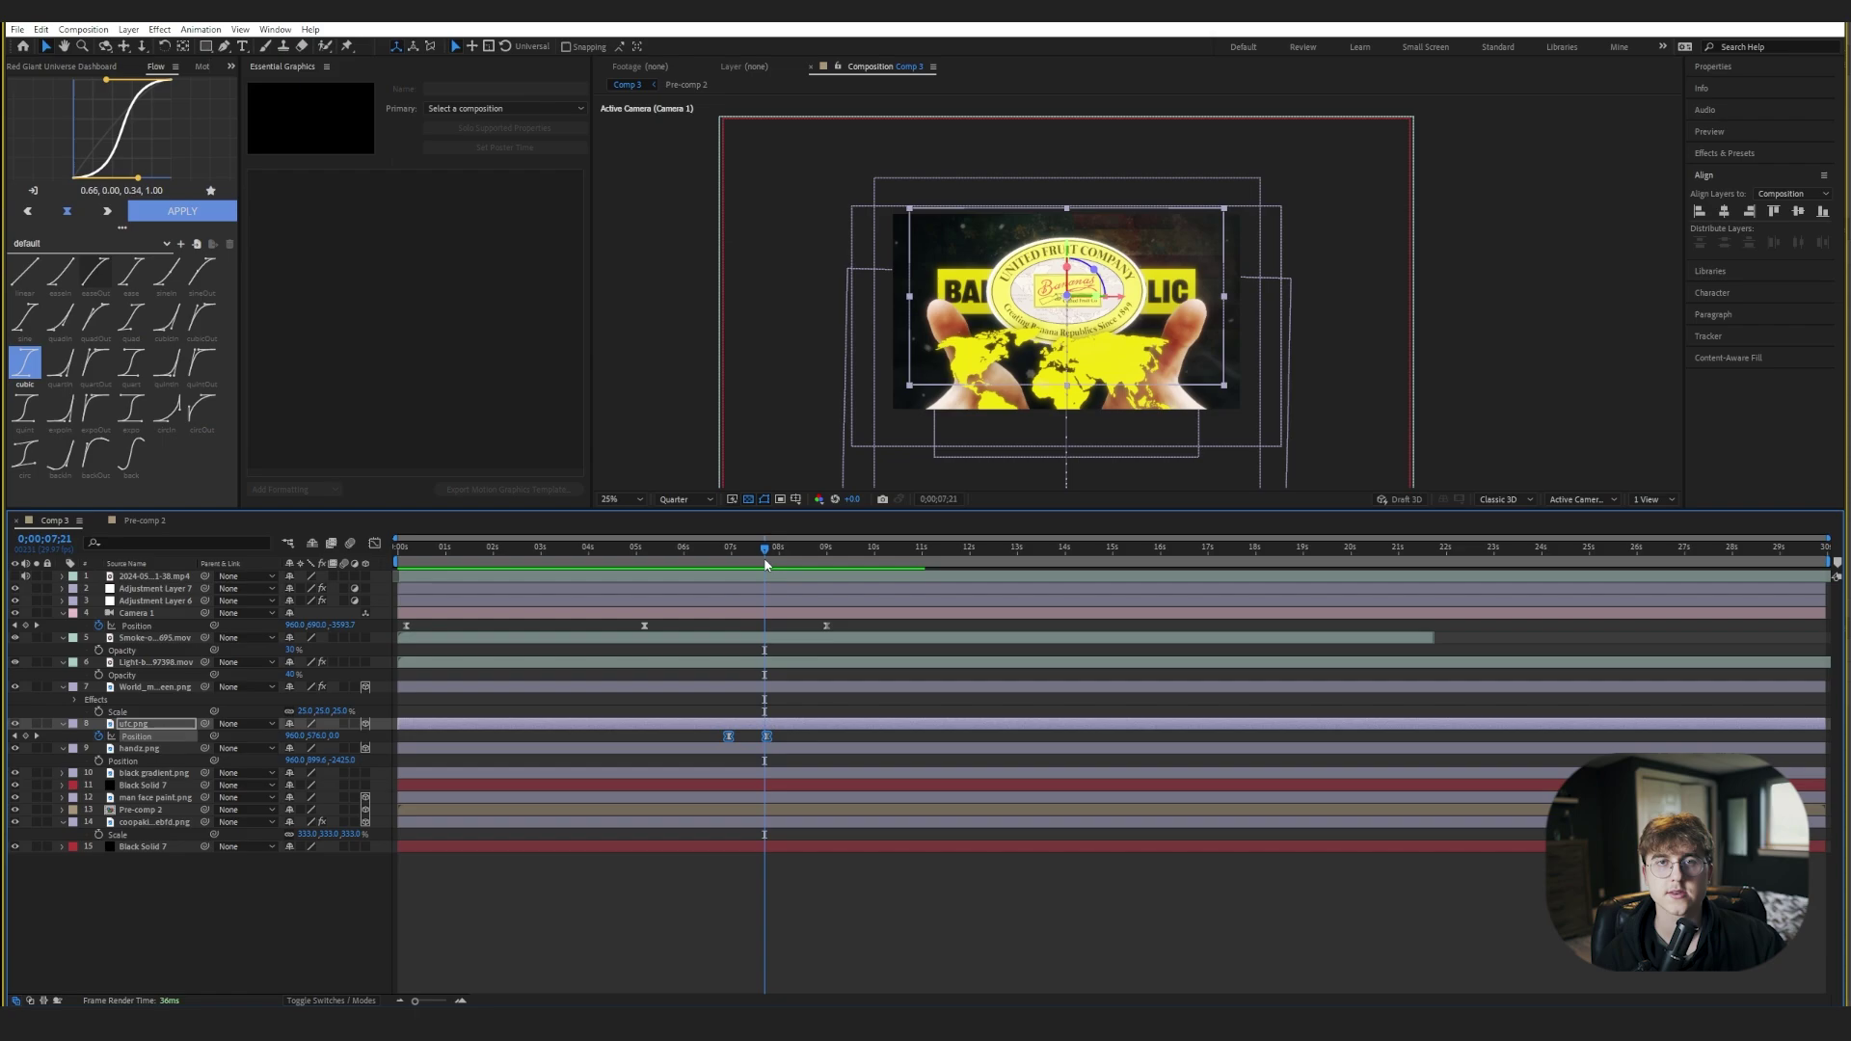
pyautogui.click(769, 550)
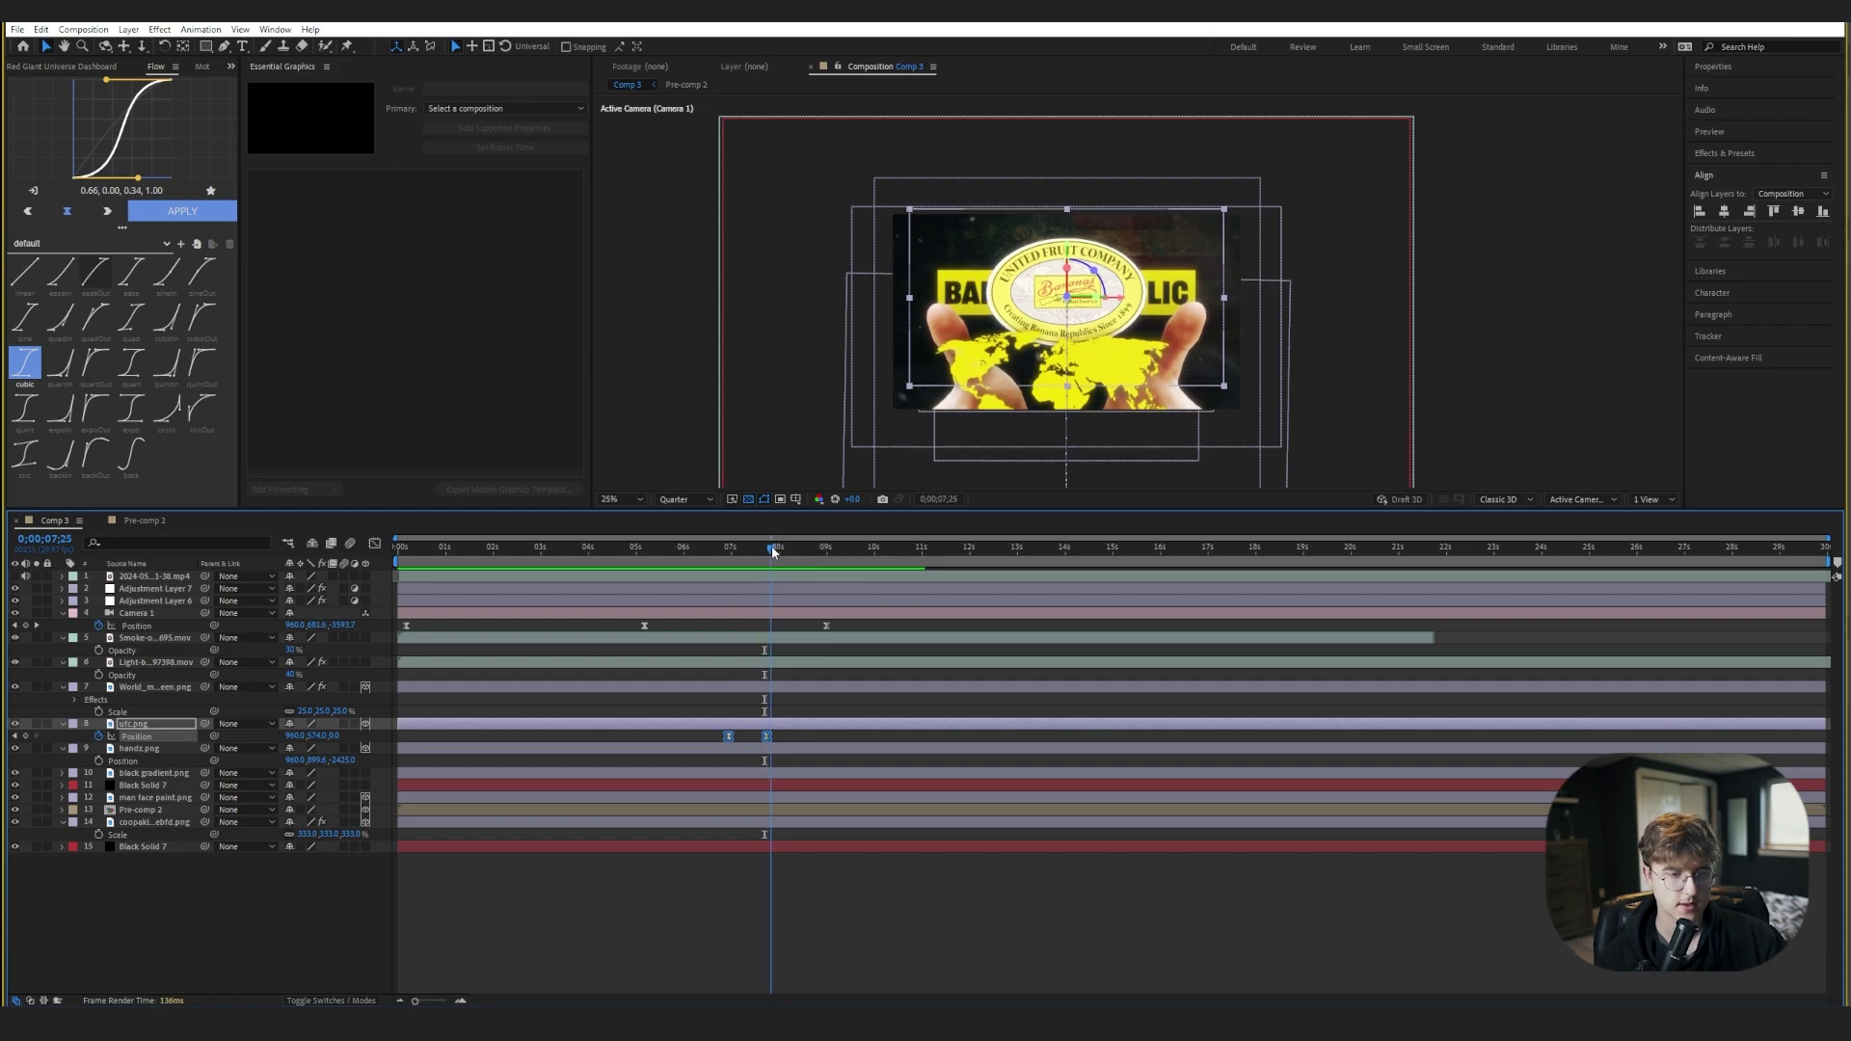
pyautogui.moveTo(771, 546); pyautogui.dragTo(767, 548)
# - Add a camera position keyframe at 0;00;13;17 with Y about 886 and Z about -3390, comparing the framing with the reference
pyautogui.click(16, 577)
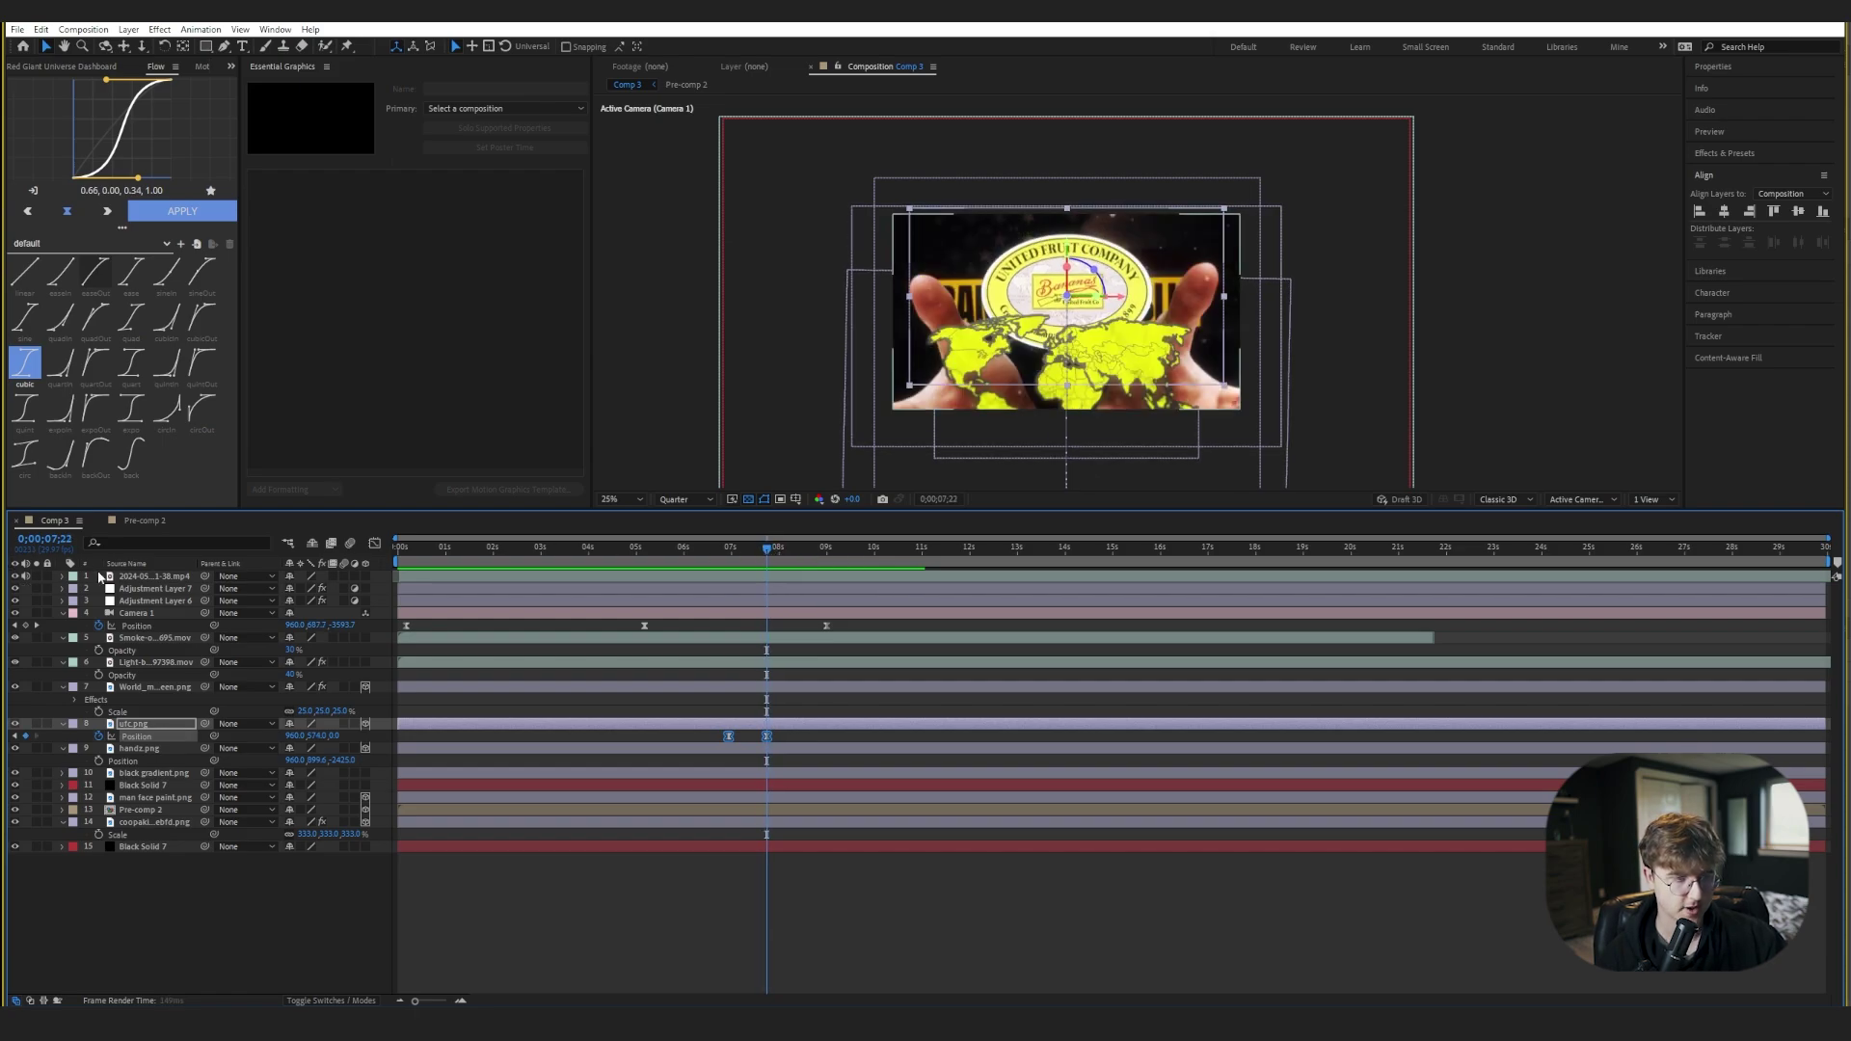
pyautogui.moveTo(770, 550); pyautogui.dragTo(1044, 557)
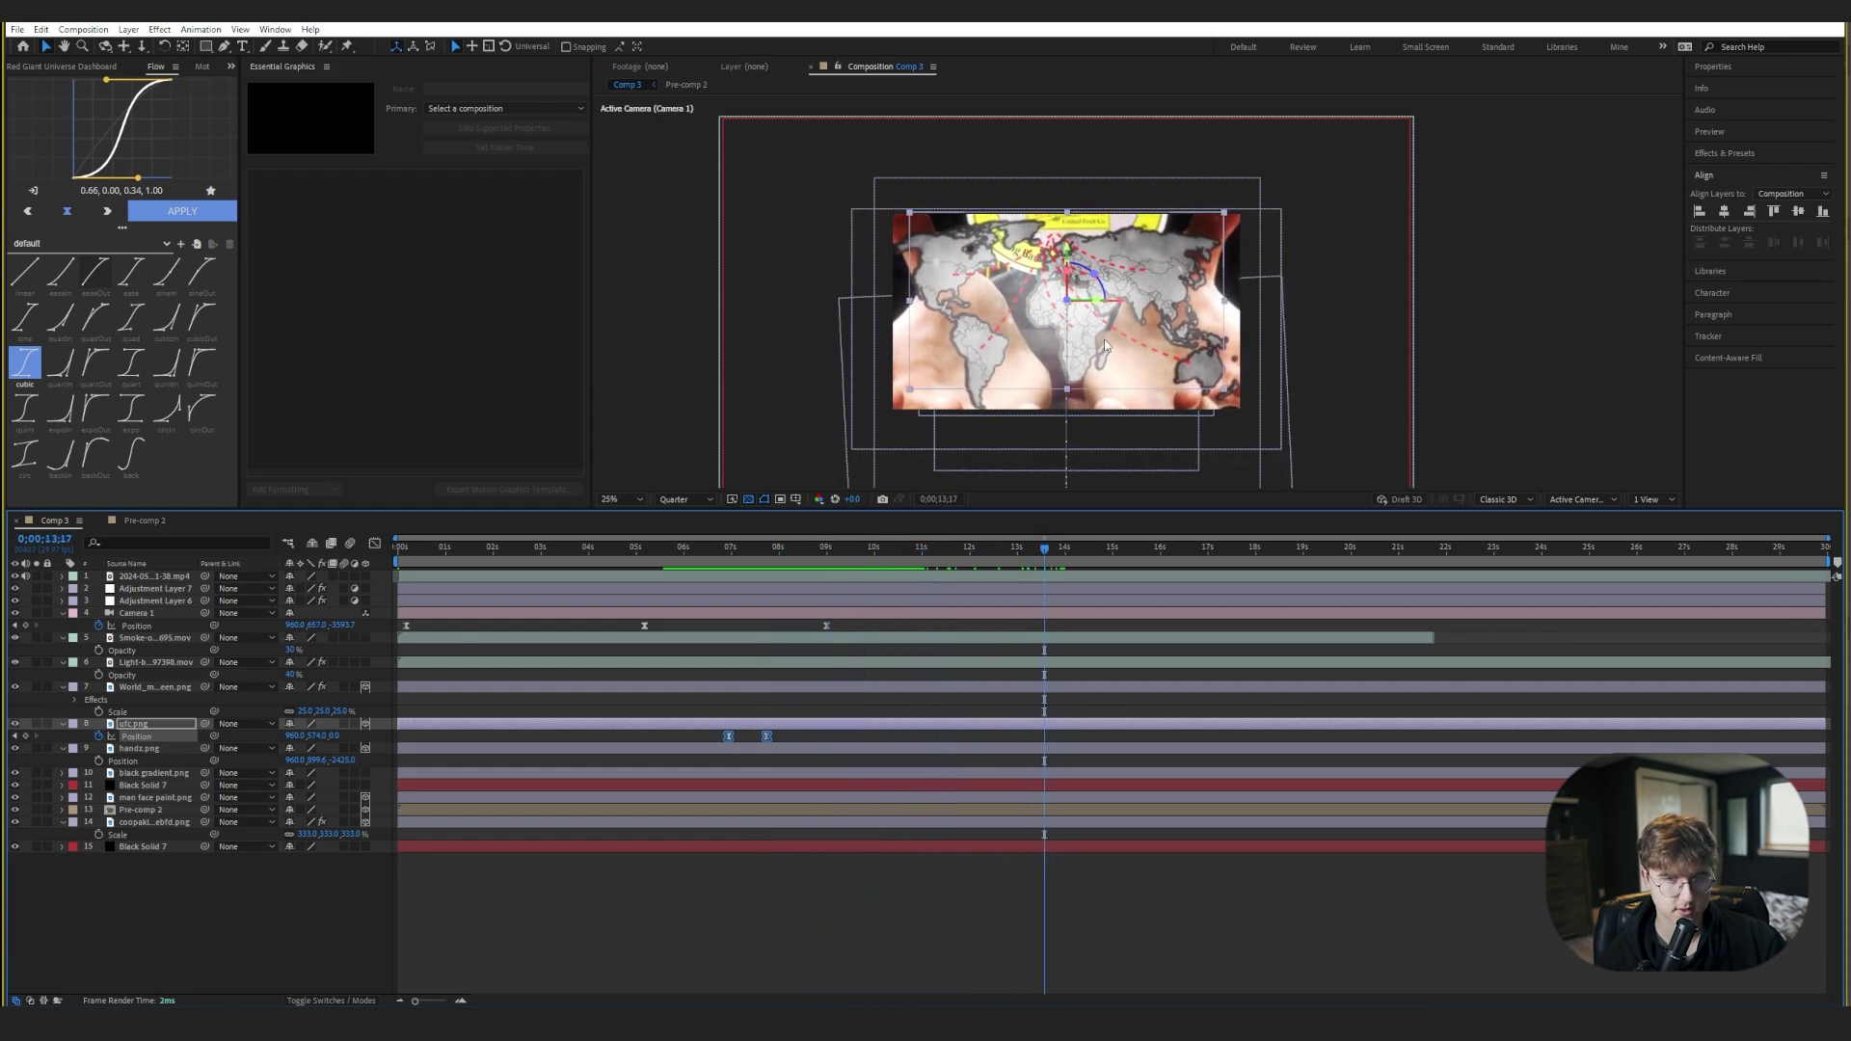
pyautogui.click(827, 626)
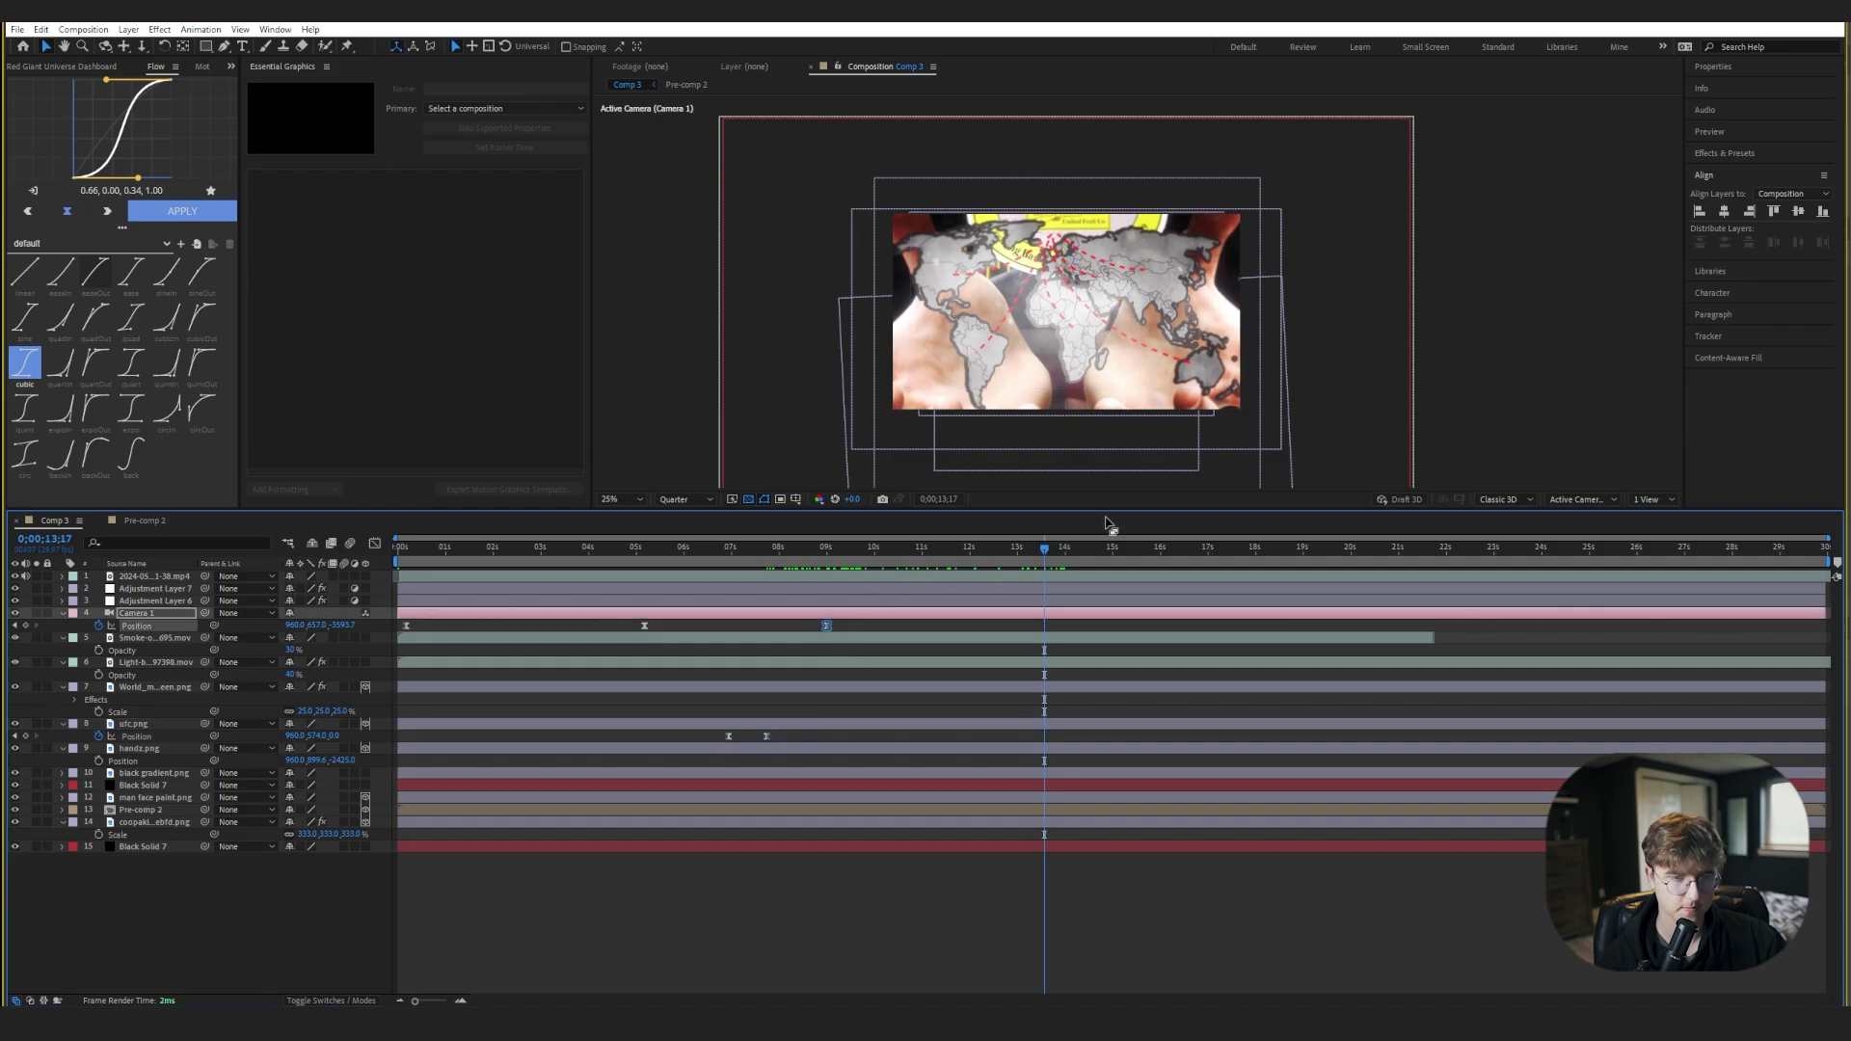
pyautogui.moveTo(1049, 548)
pyautogui.mouseDown()
pyautogui.moveTo(1067, 550)
pyautogui.moveTo(1045, 548)
pyautogui.mouseUp()
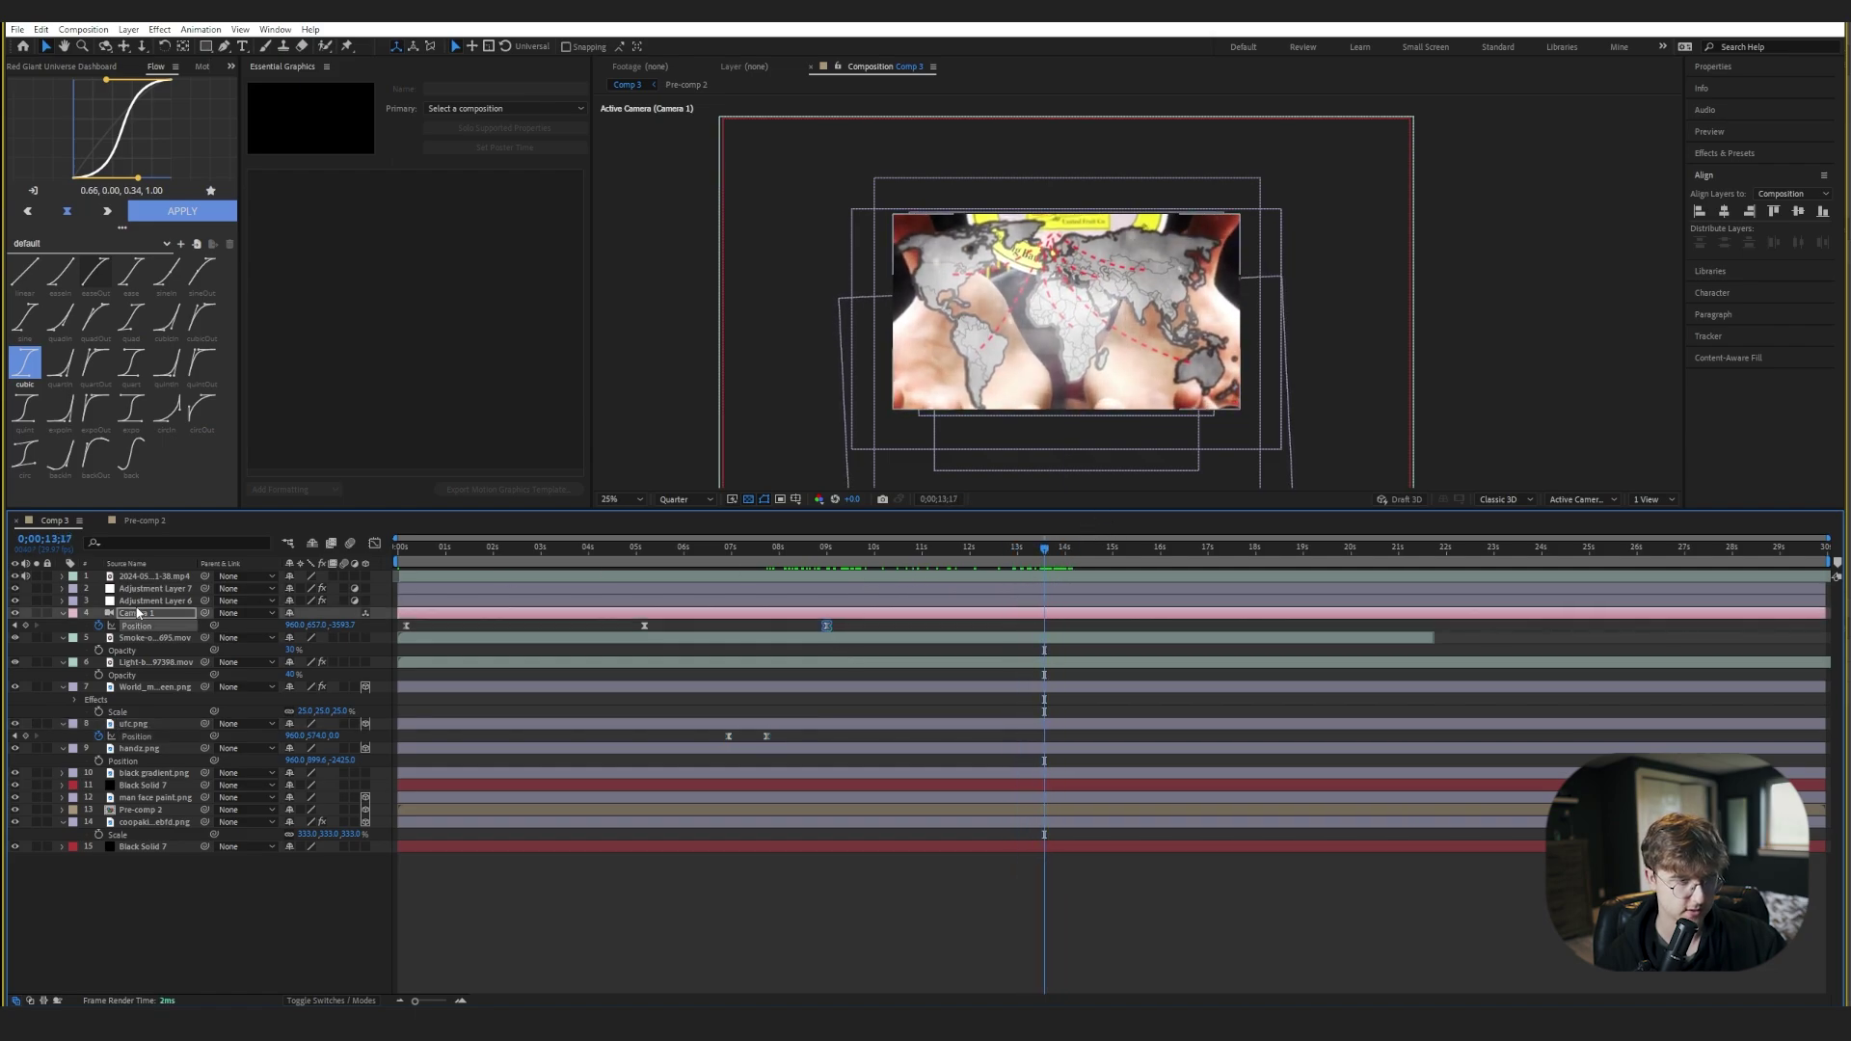
pyautogui.click(14, 577)
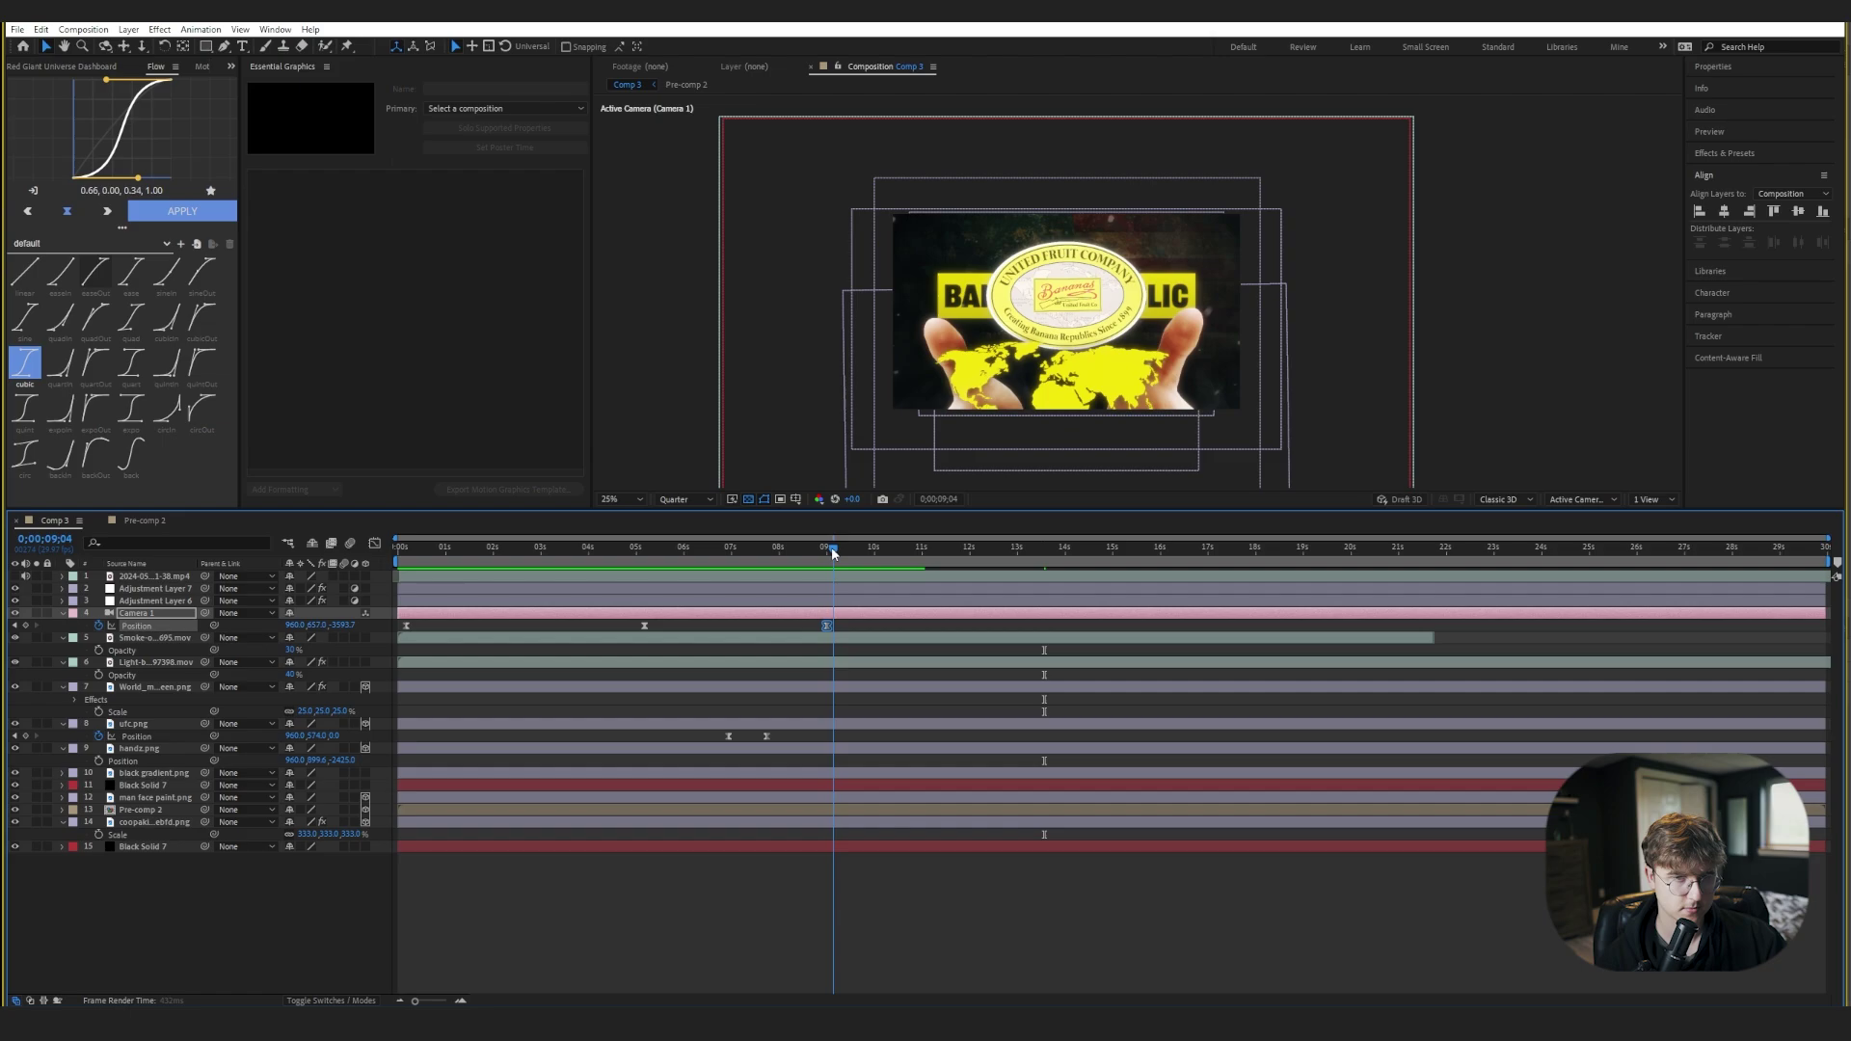
pyautogui.click(1035, 550)
pyautogui.click(1046, 553)
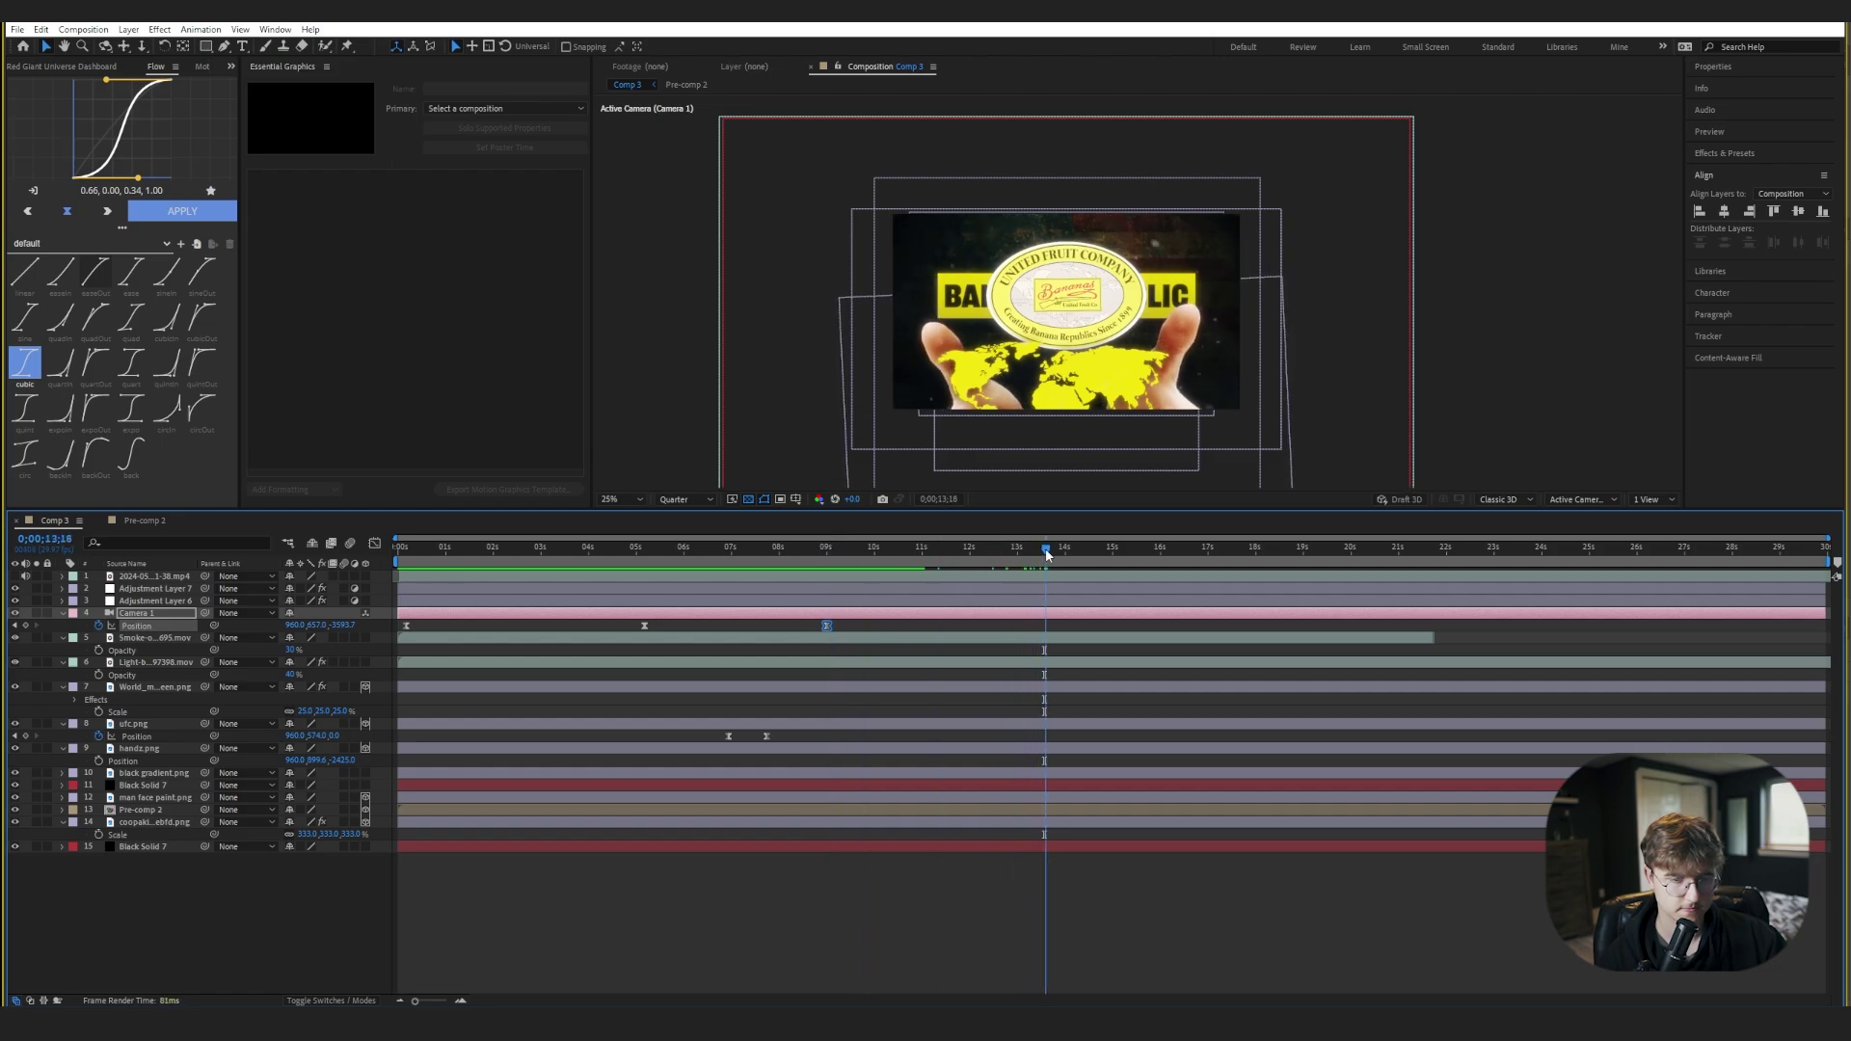
pyautogui.moveTo(338, 626); pyautogui.dragTo(506, 603)
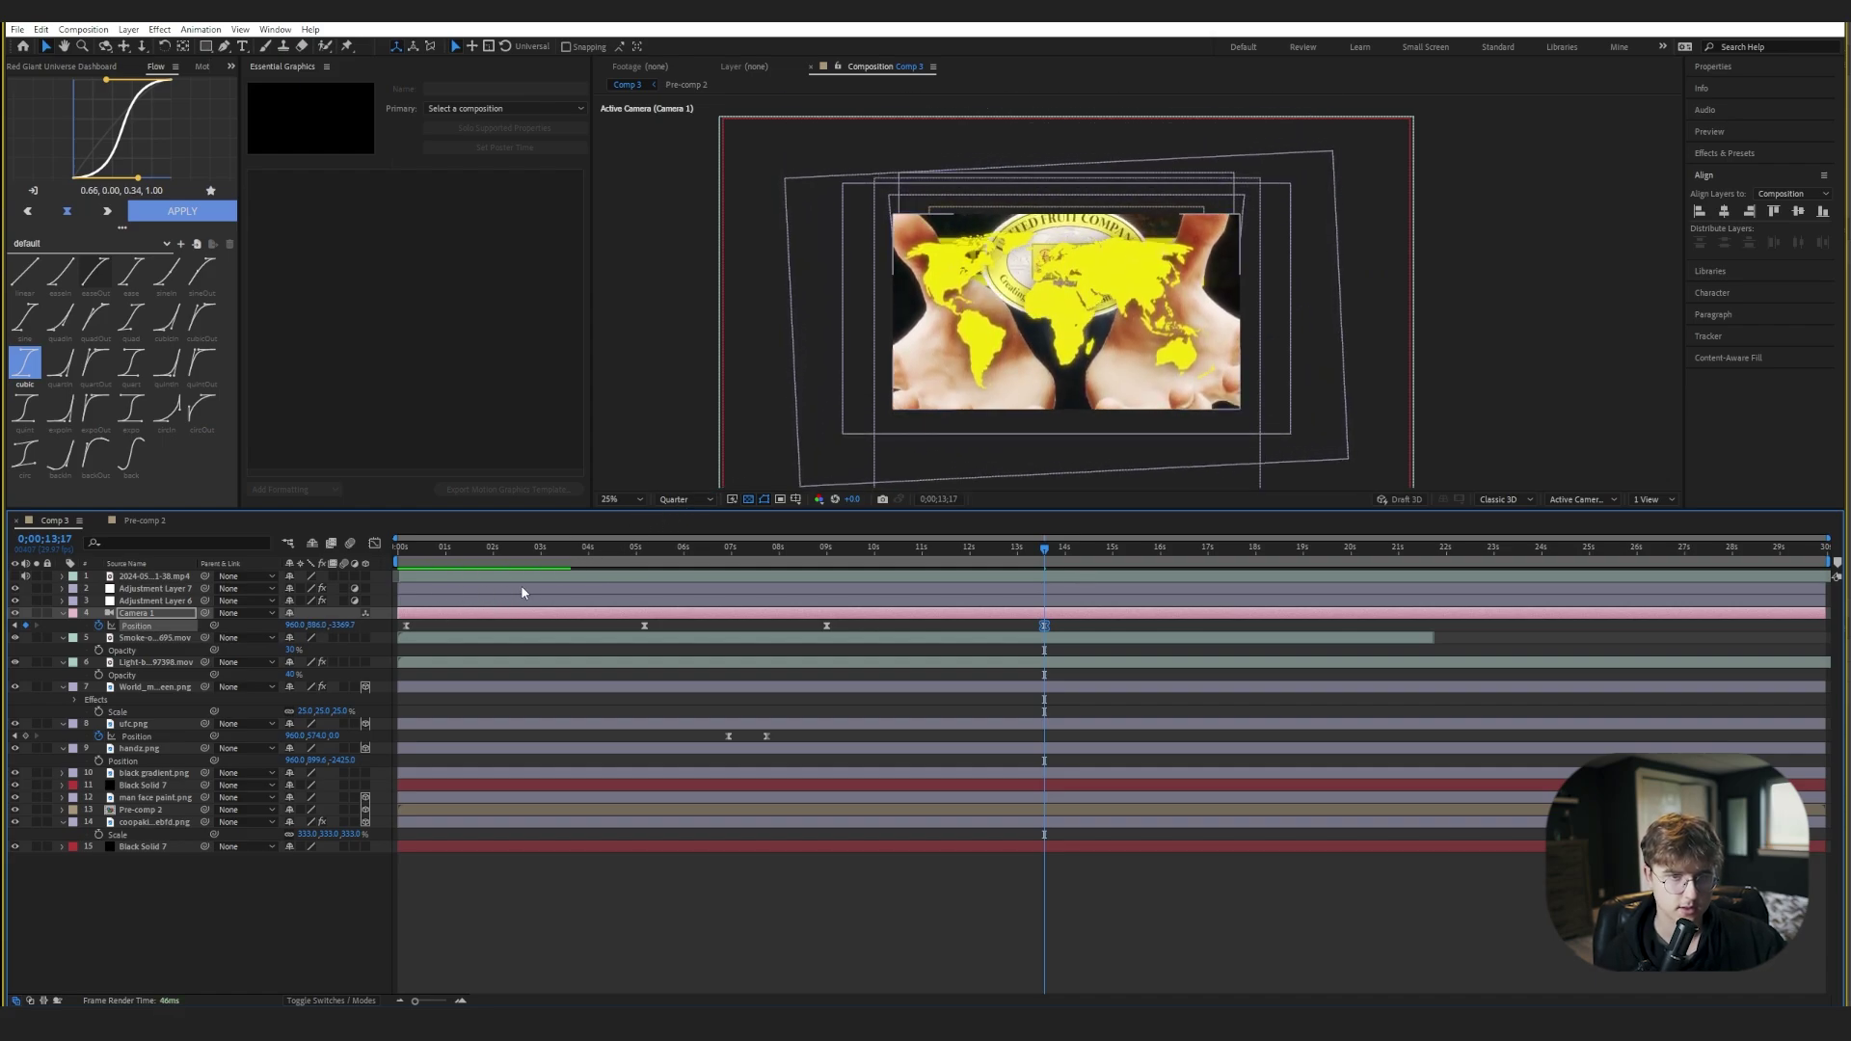
pyautogui.click(14, 576)
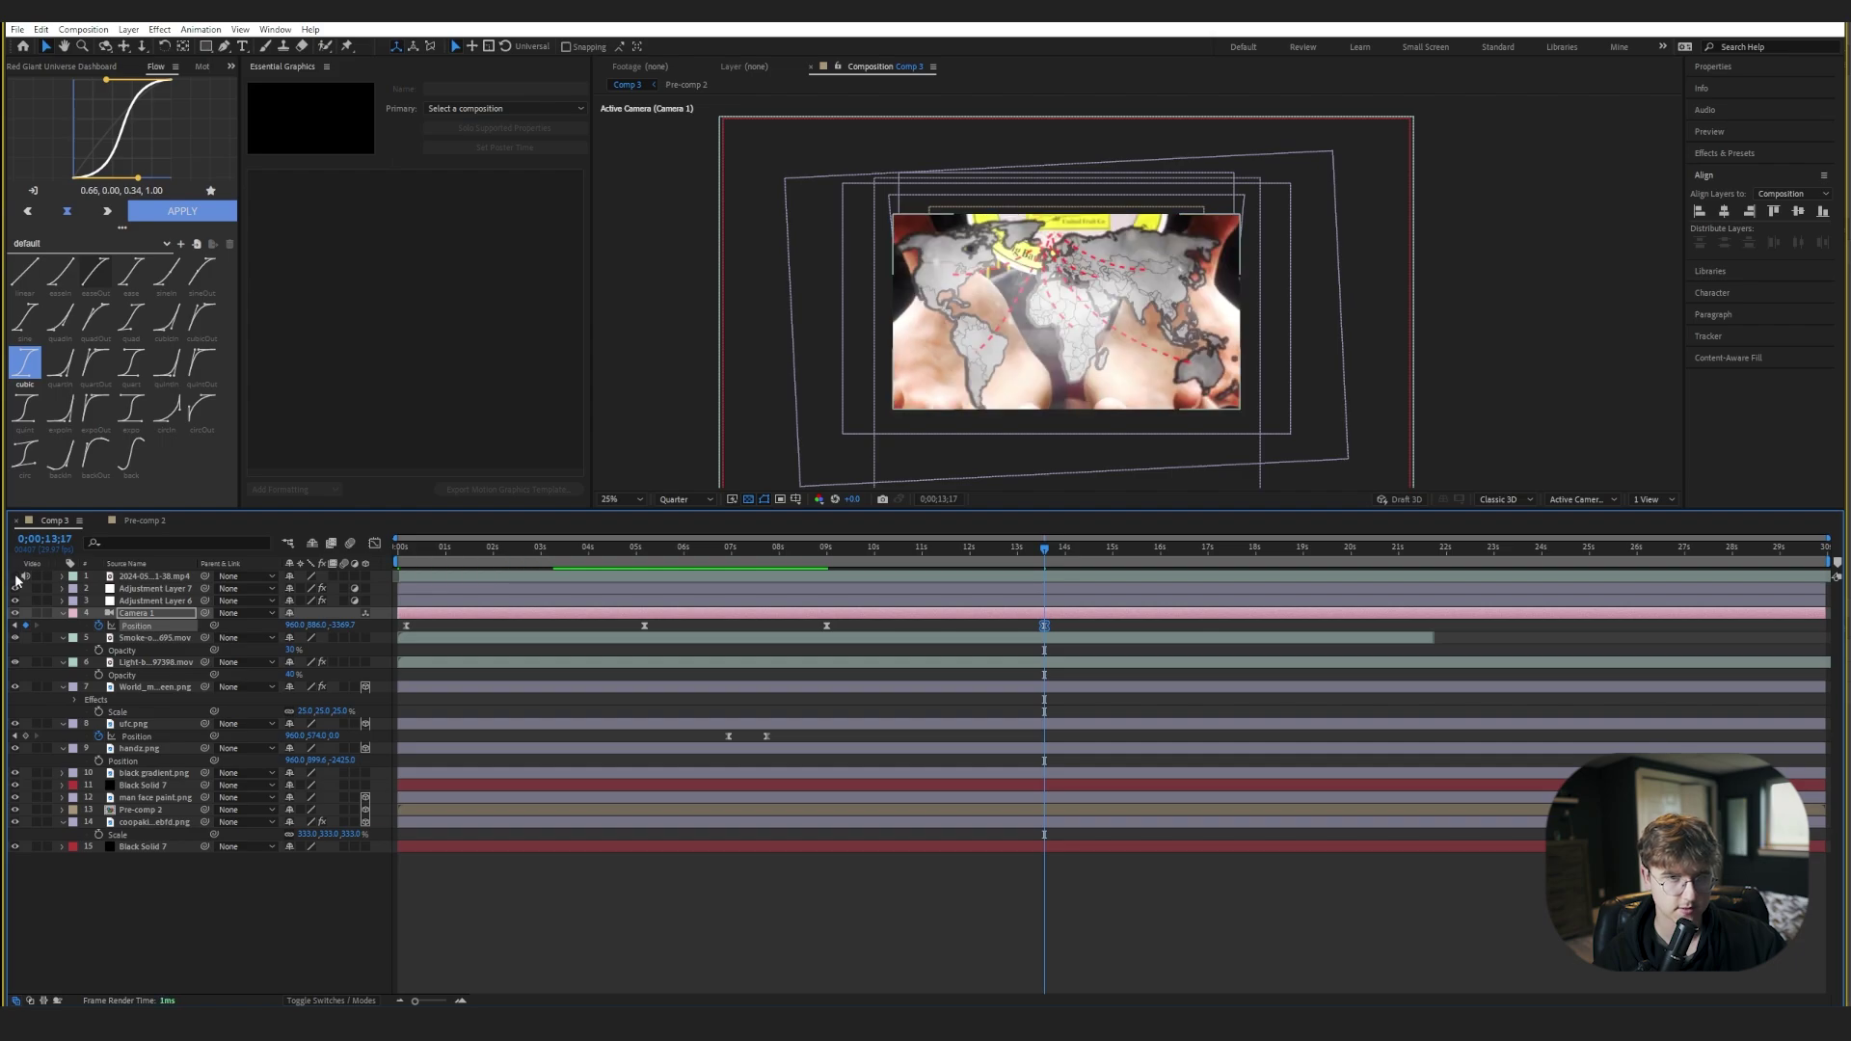
# - Try a camera Y position of about 877 at 0;00;13;17, toggling the reference video layer's visibility to compare the framing
pyautogui.click(14, 577)
pyautogui.moveTo(332, 629); pyautogui.dragTo(329, 629)
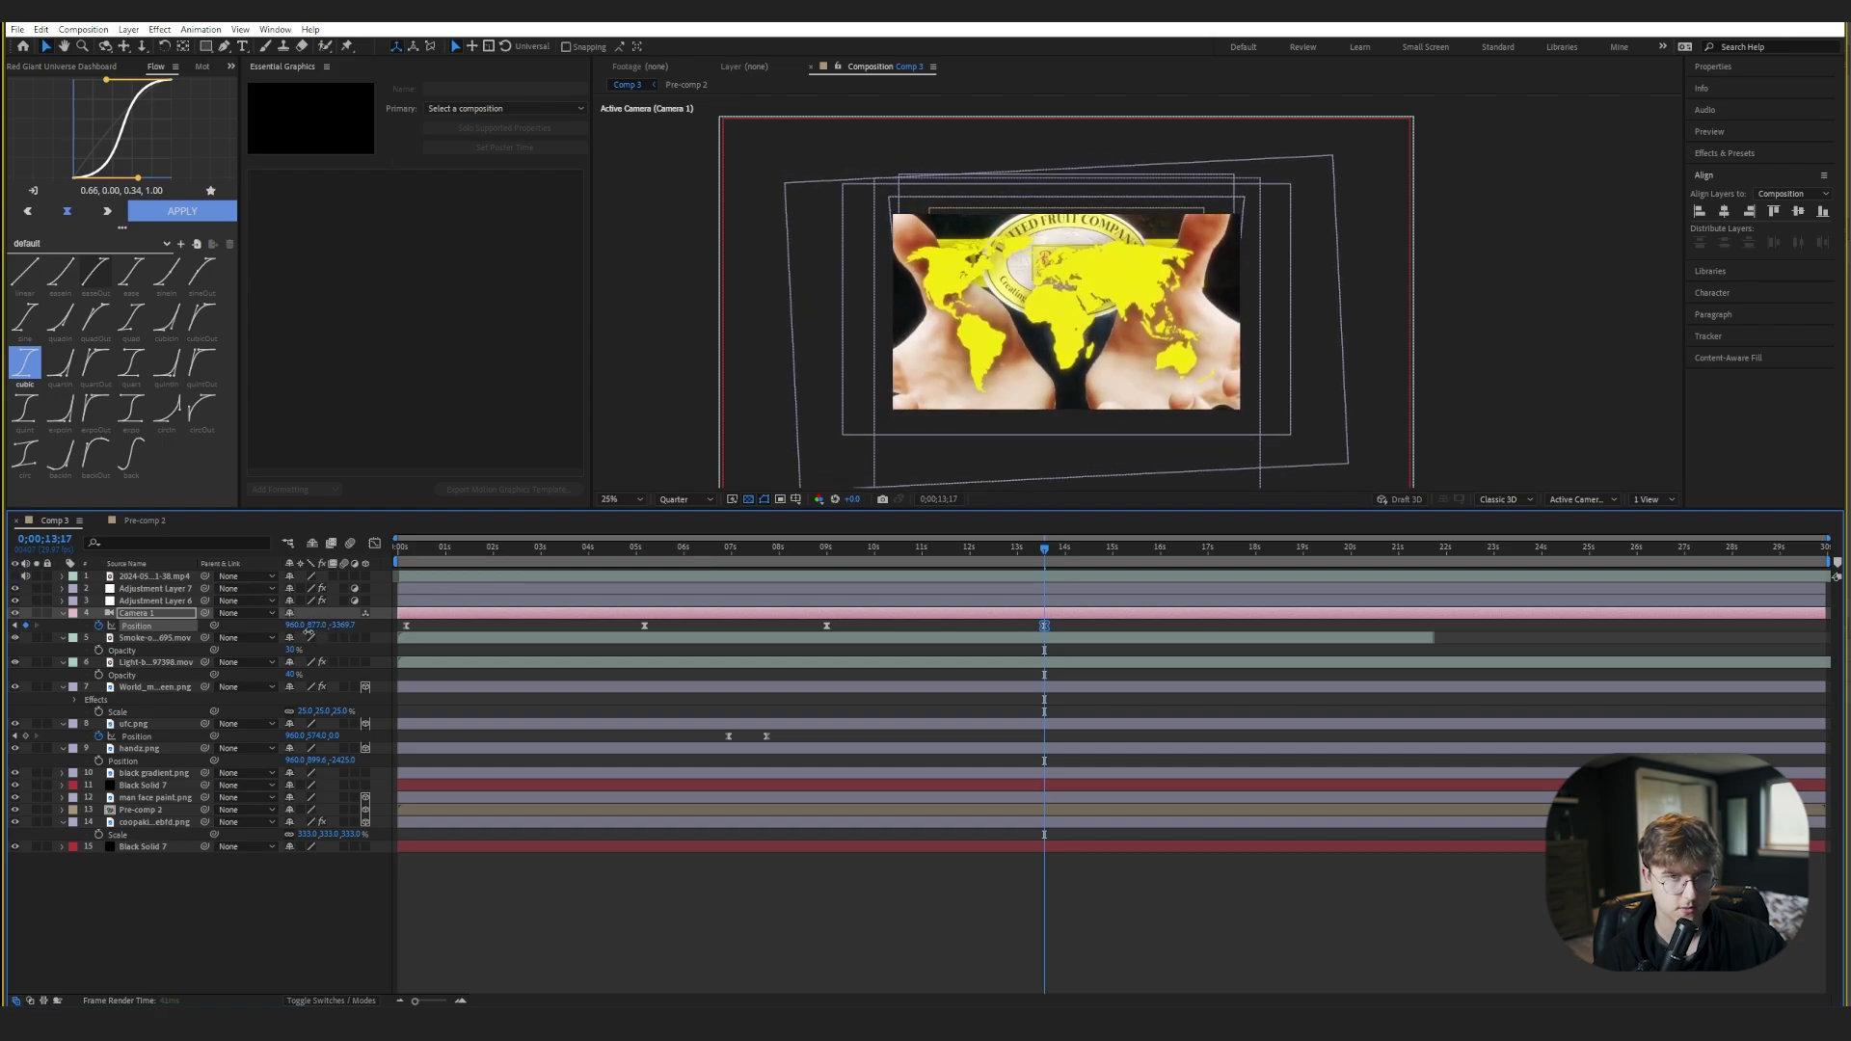
pyautogui.click(16, 577)
pyautogui.click(15, 577)
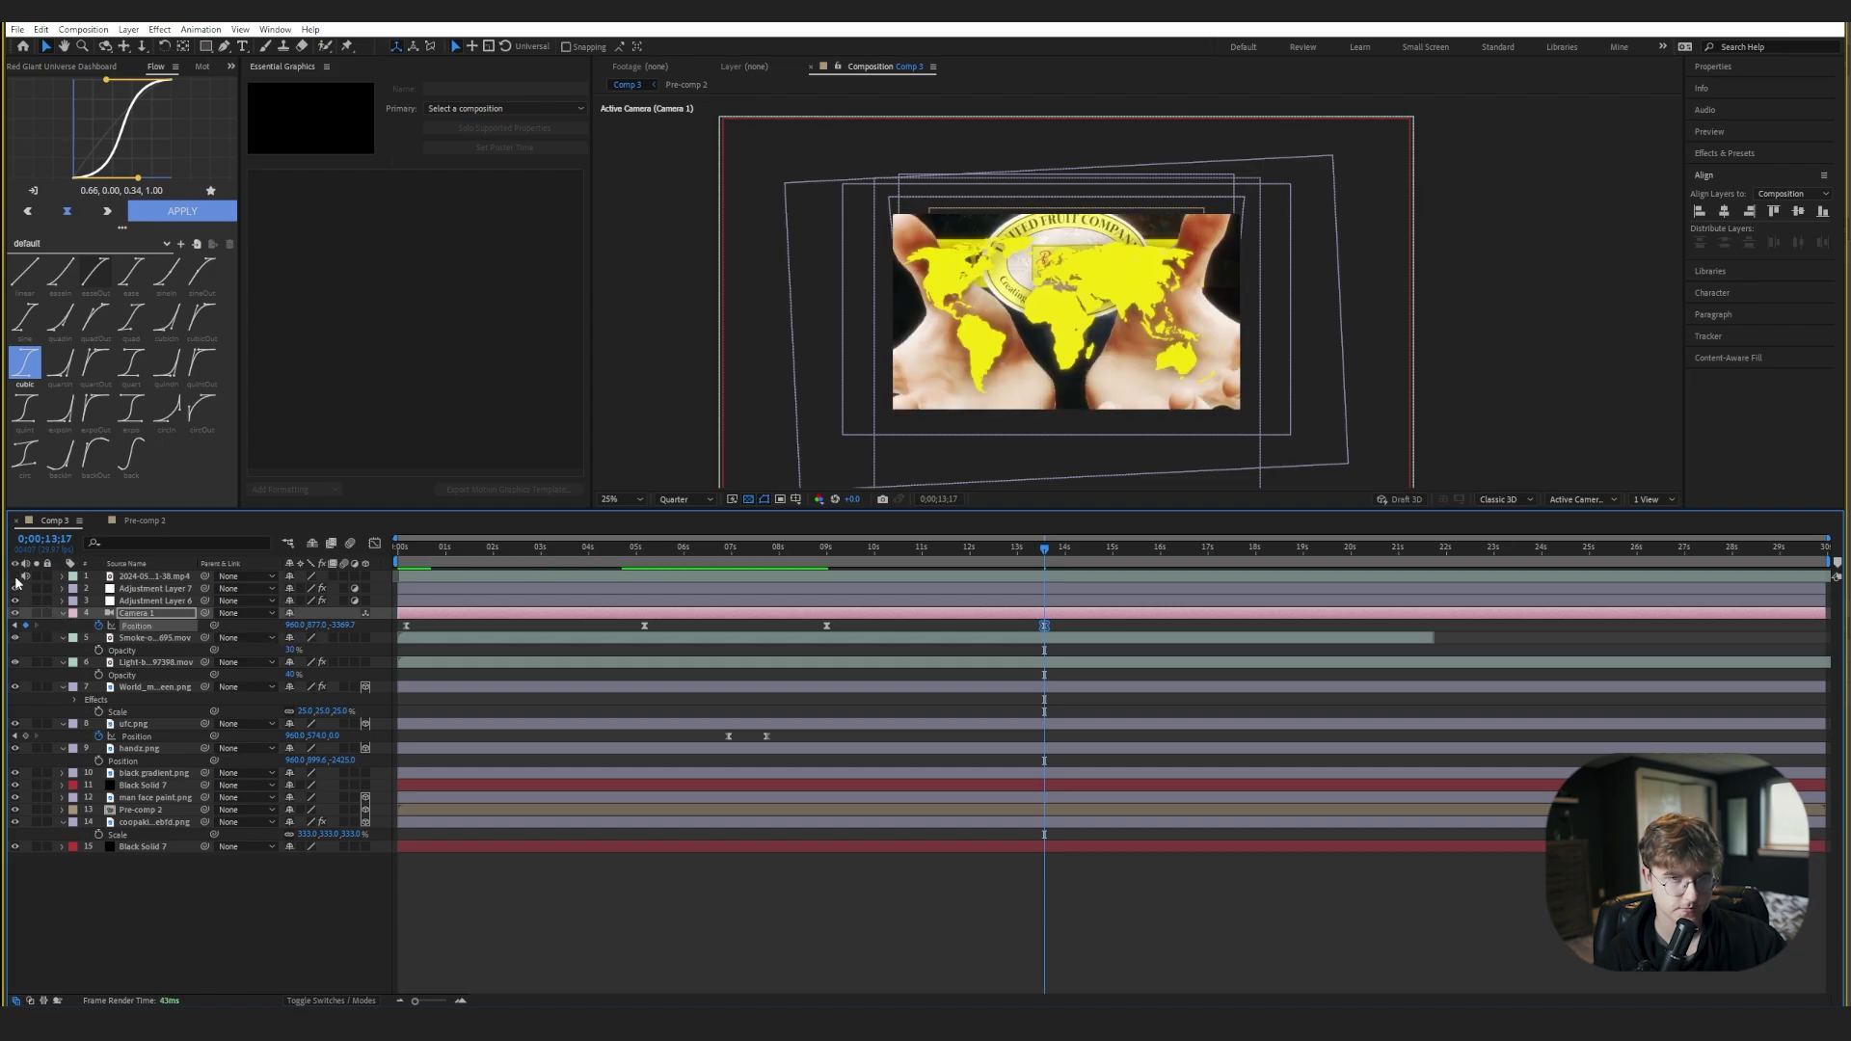
pyautogui.click(15, 576)
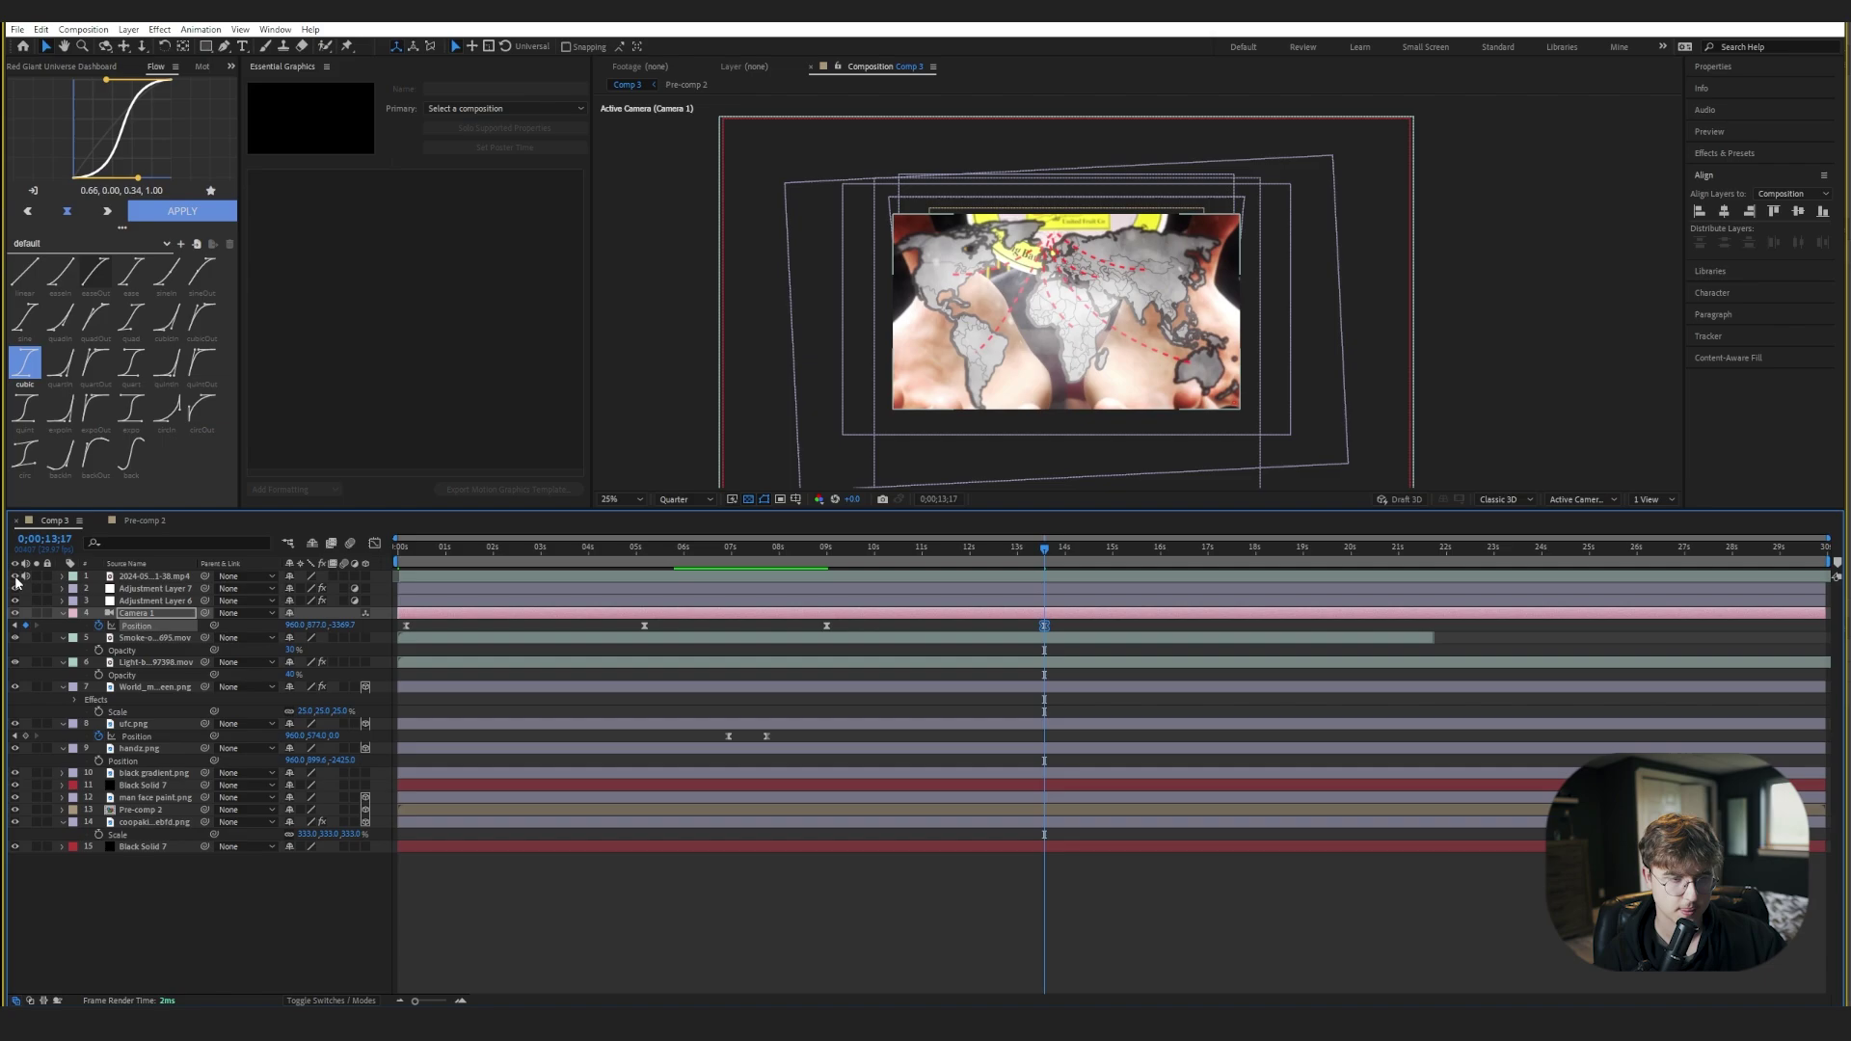
pyautogui.click(15, 577)
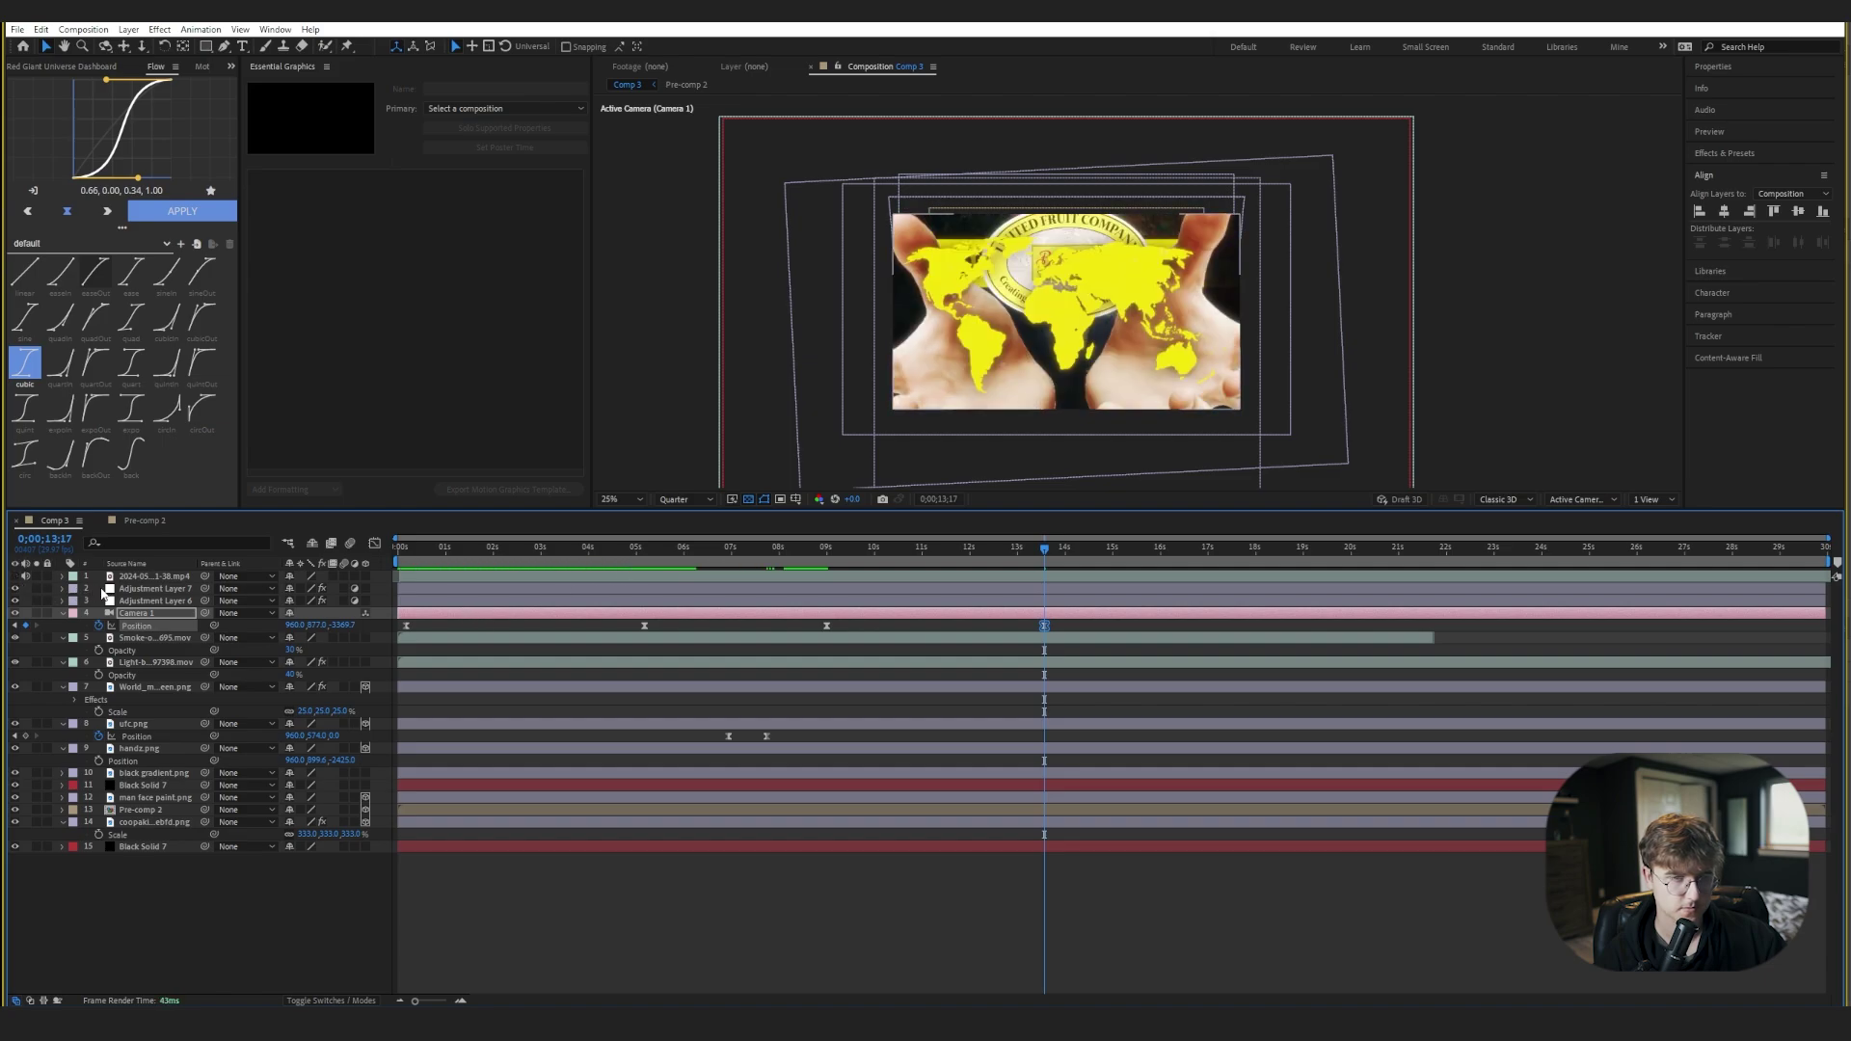
# - Undo the last camera Y position change and the reference layer visibility toggles
pyautogui.hotkey('ctrl', 'z')
pyautogui.hotkey('ctrl', 'z')
pyautogui.hotkey('ctrl', 'z')
pyautogui.hotkey('ctrl', 'z')
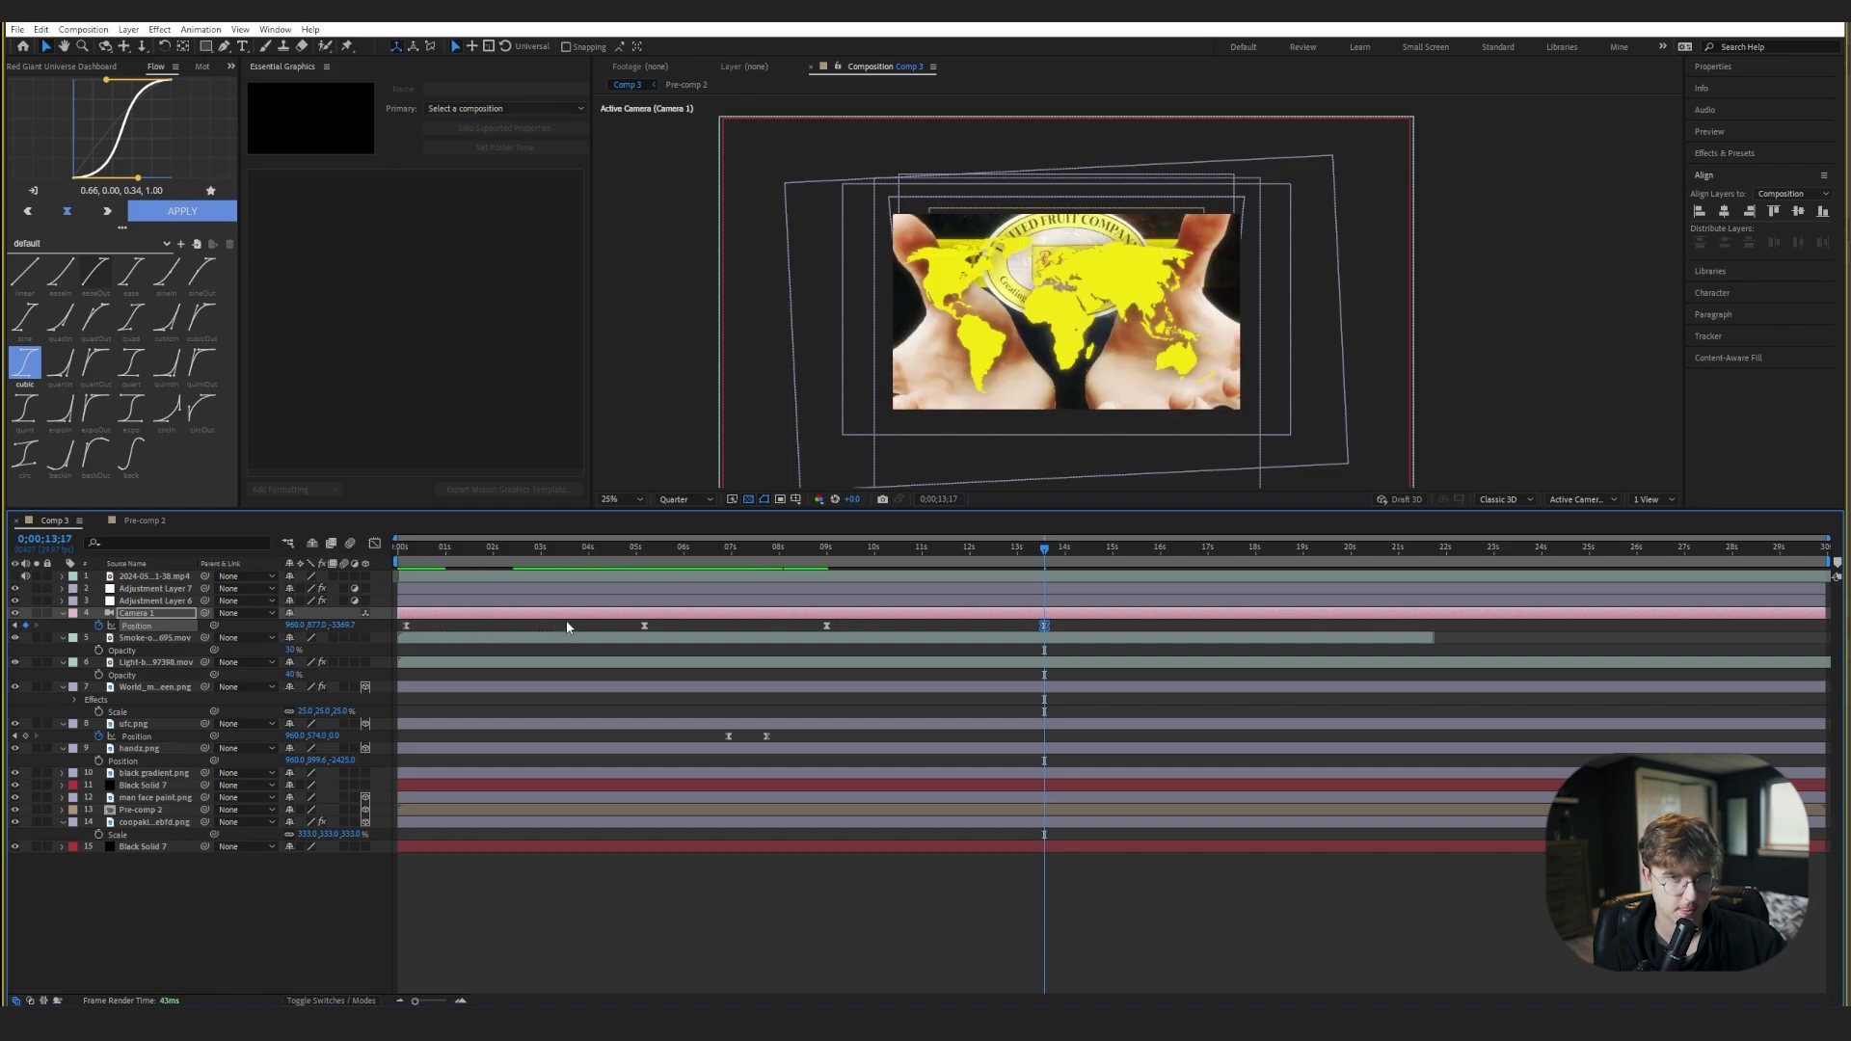
pyautogui.hotkey('ctrl', 'z')
pyautogui.hotkey('ctrl', 'z')
pyautogui.hotkey('ctrl', 'z')
pyautogui.hotkey('ctrl', 'z')
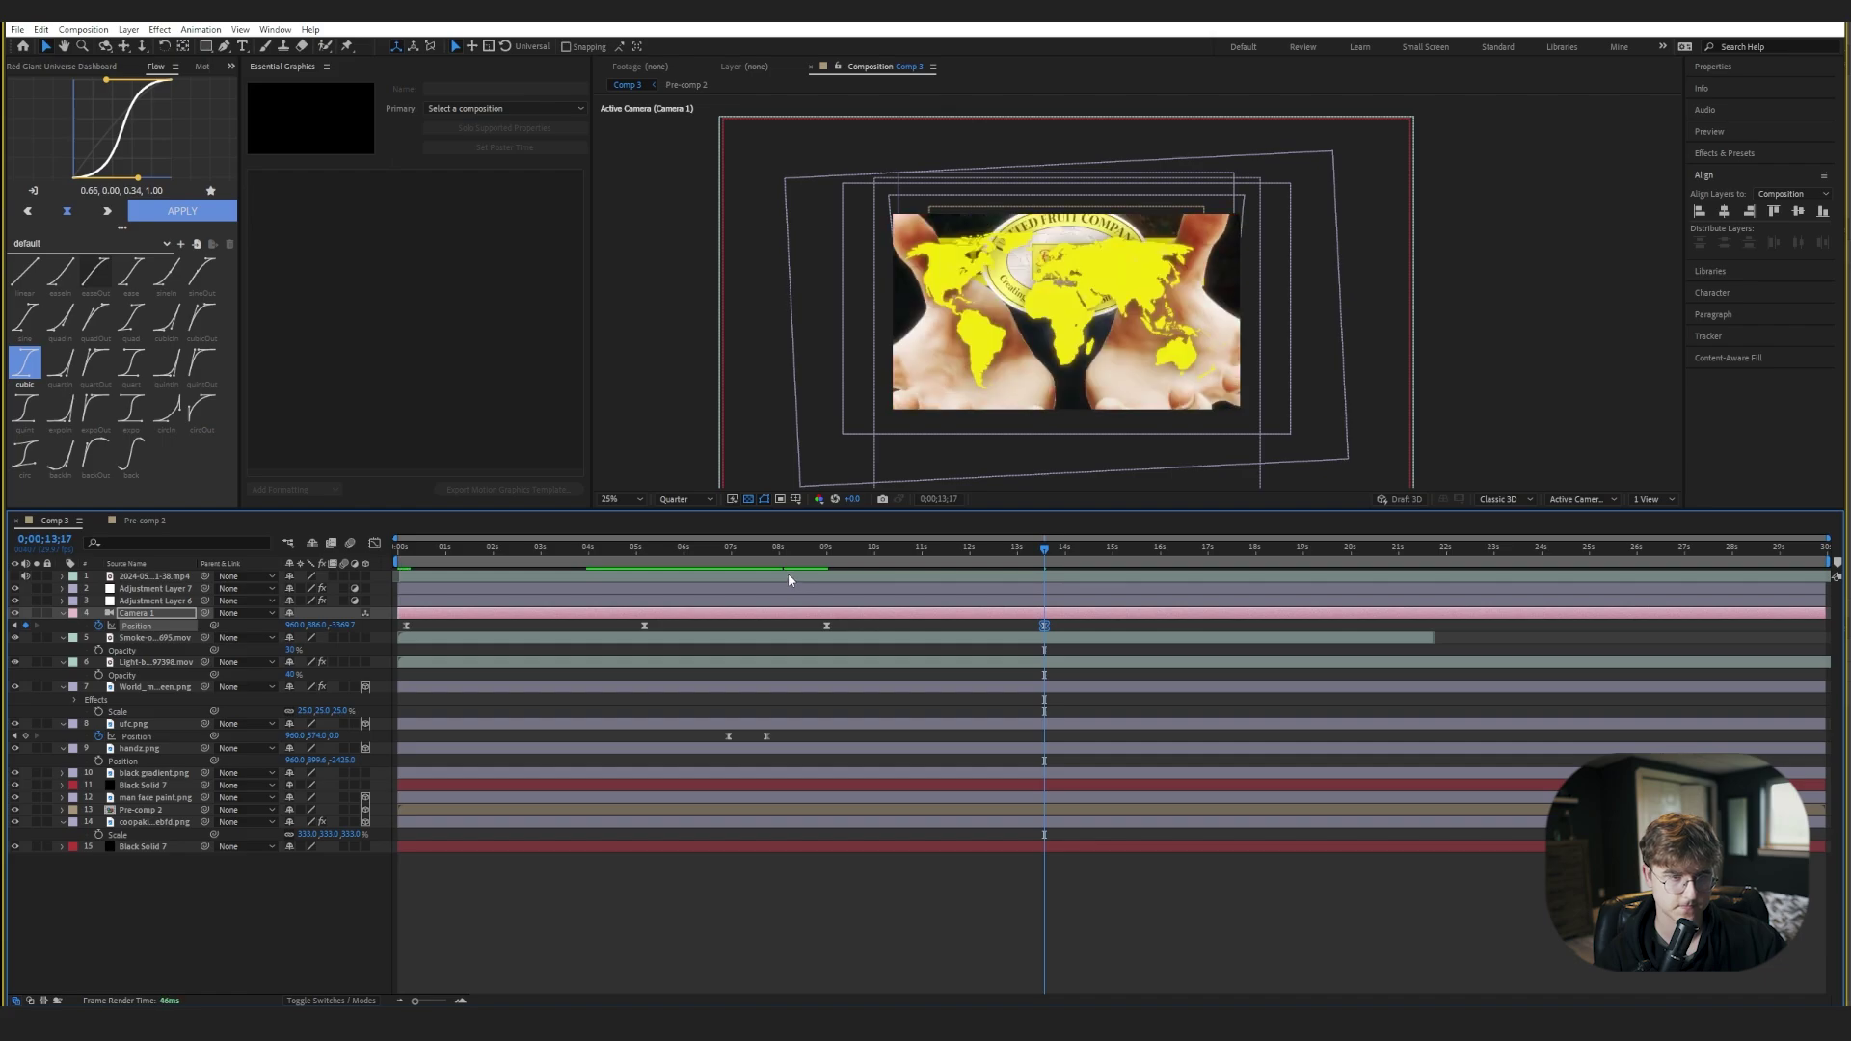
# - Return to the start of Comp 3, select the reference video layer and scrub through the opening frames to review them
pyautogui.moveTo(788, 561); pyautogui.dragTo(380, 554)
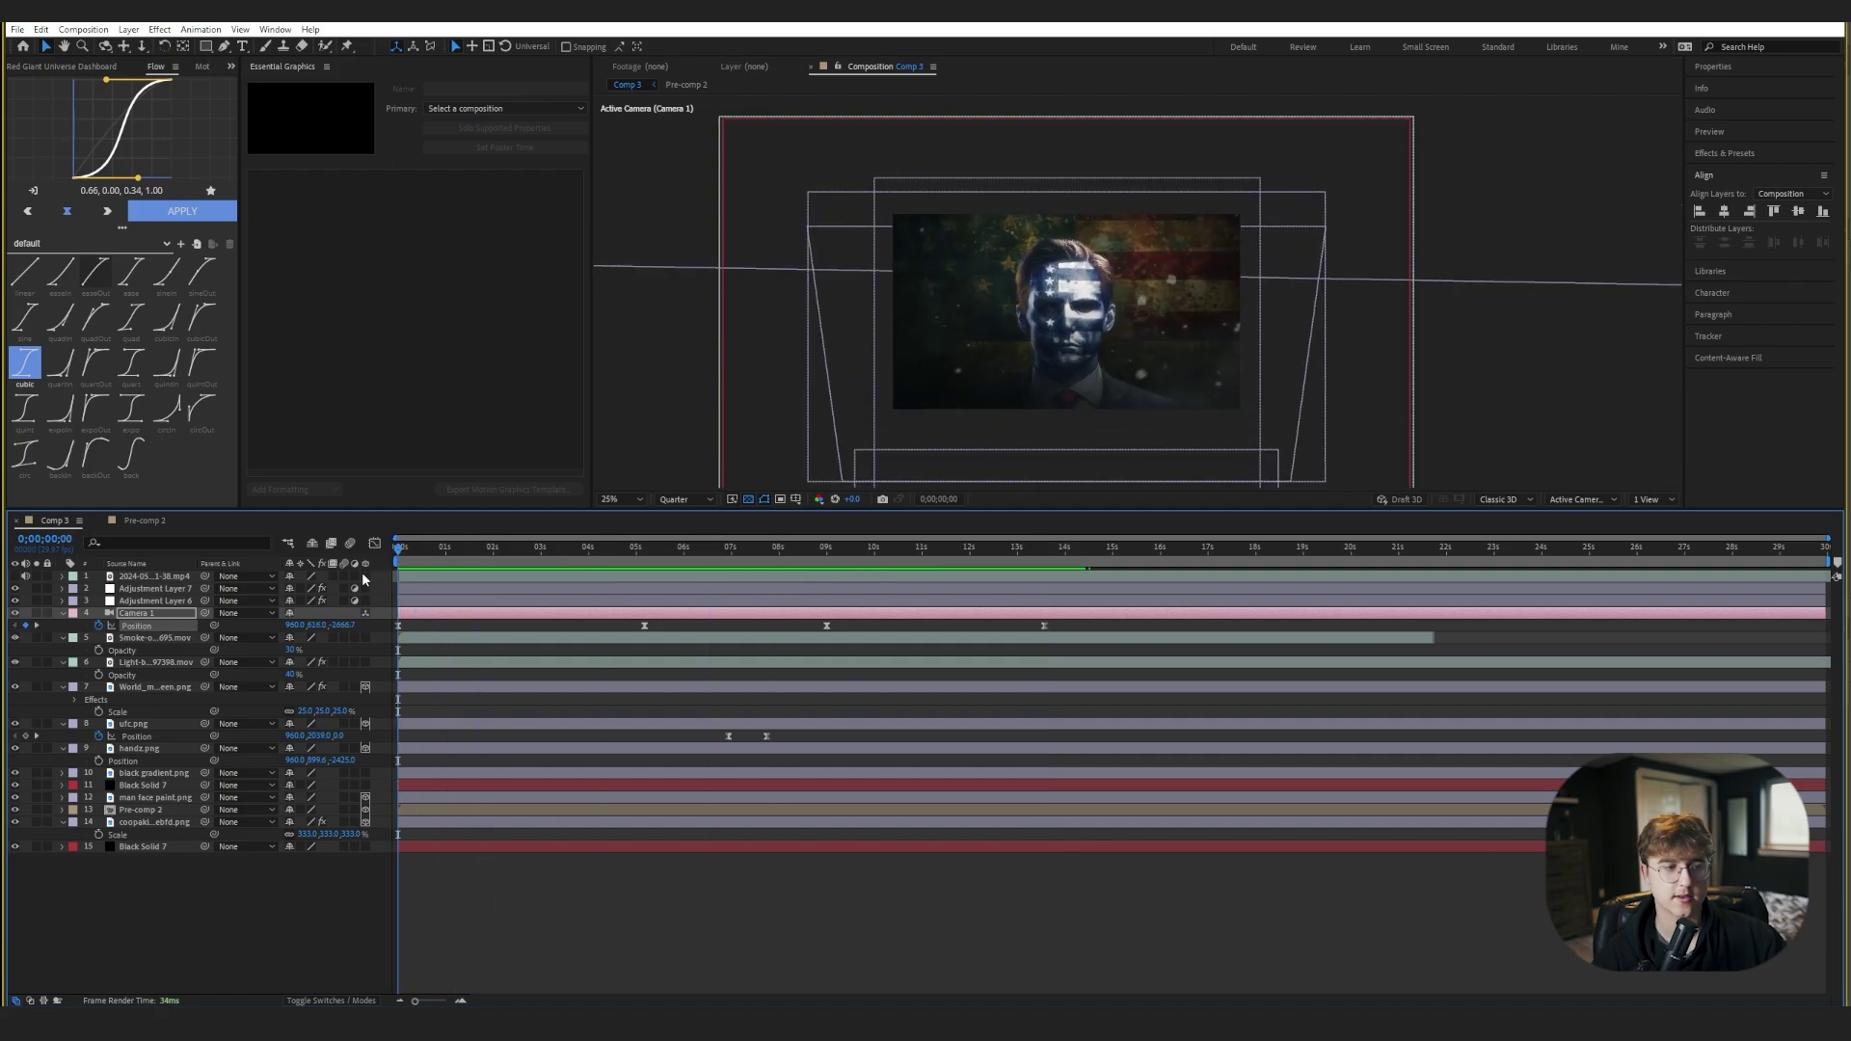
pyautogui.click(170, 577)
pyautogui.moveTo(411, 554); pyautogui.dragTo(469, 569)
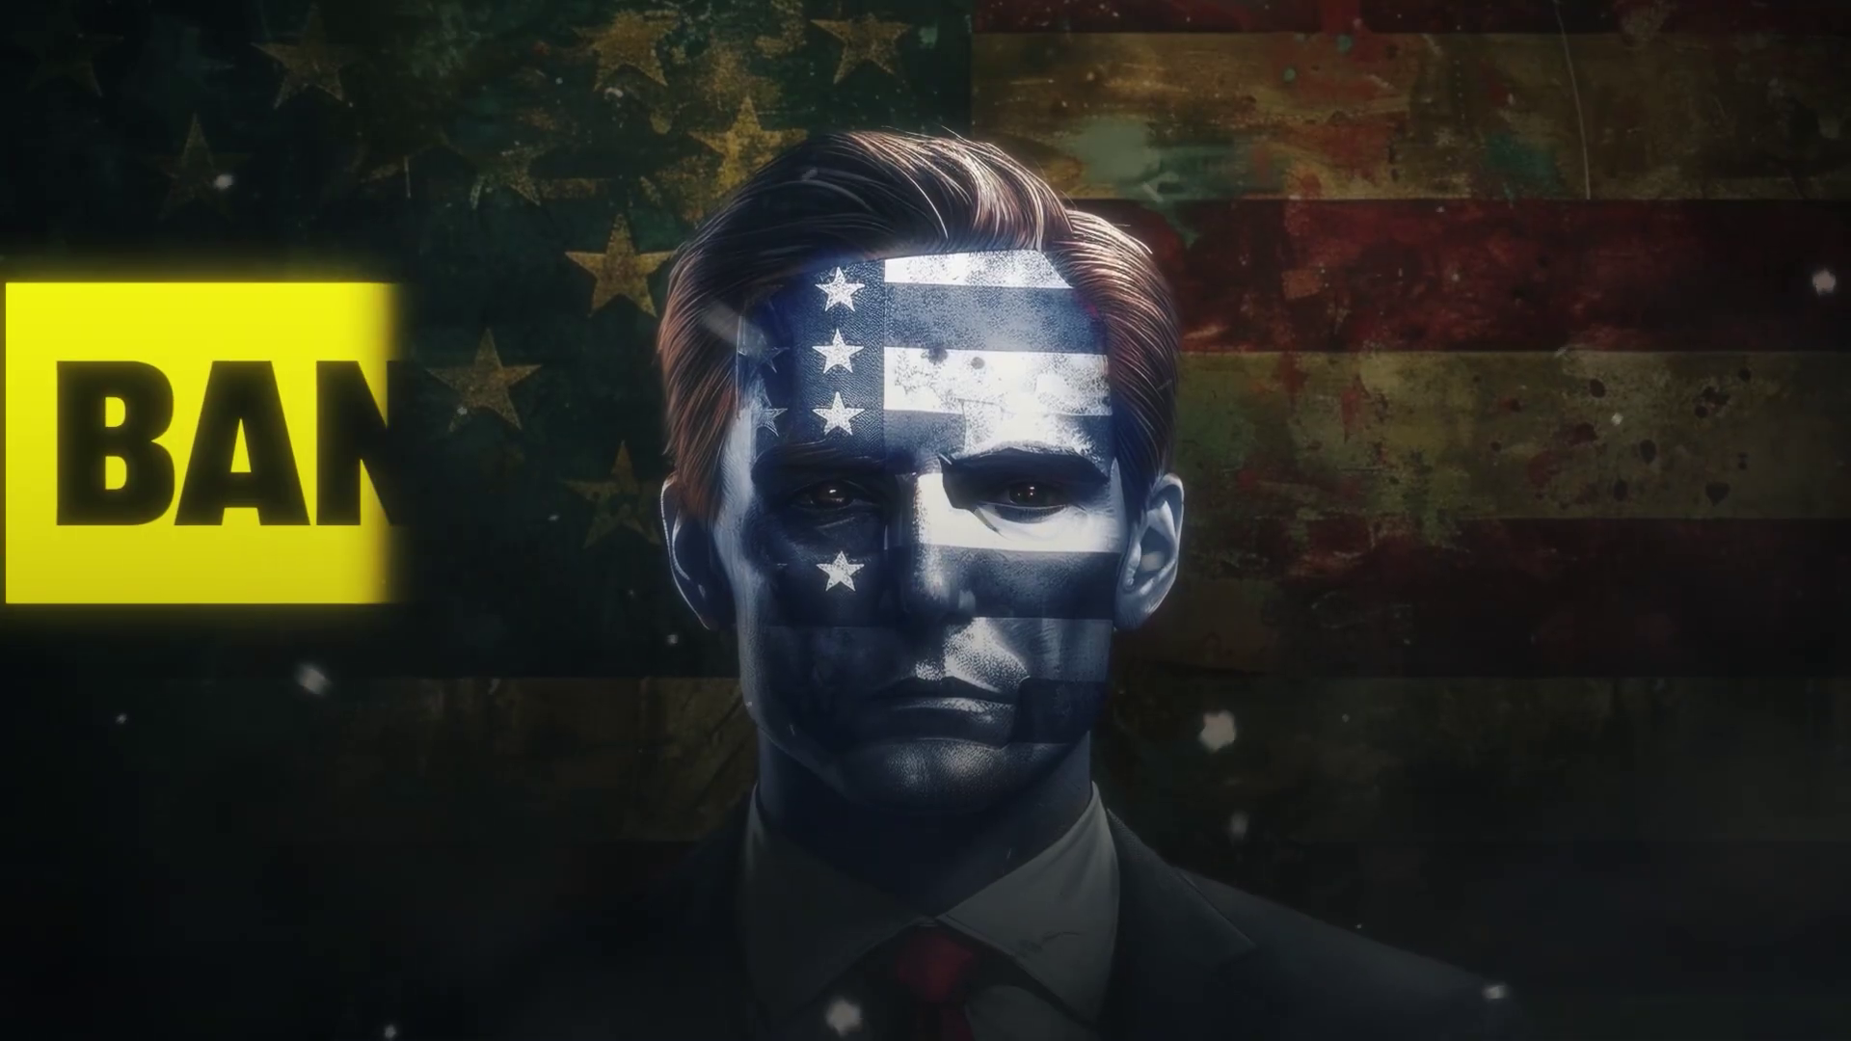